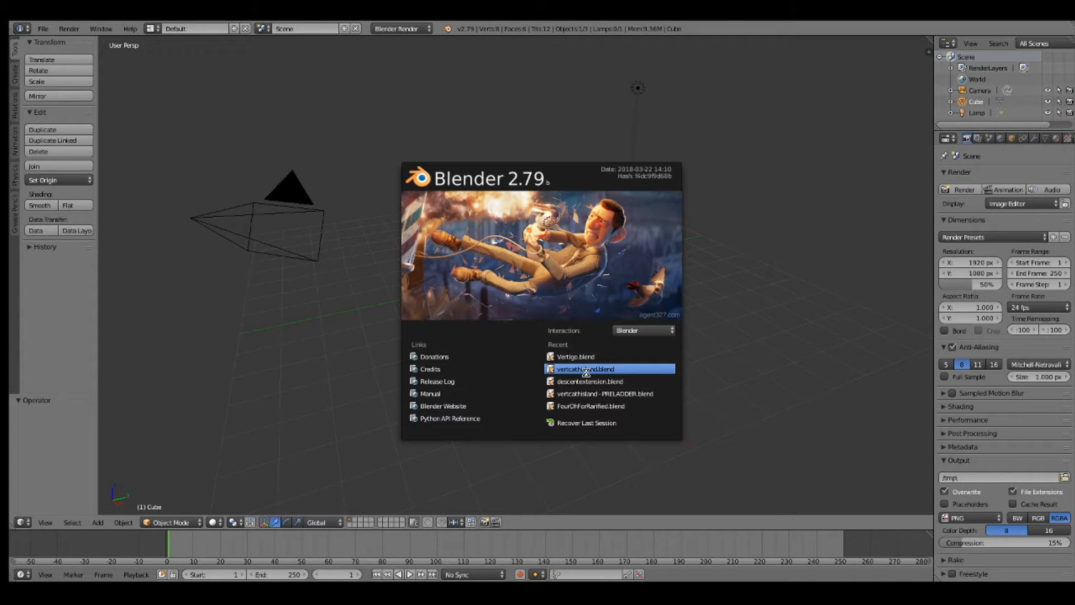
- Open the recent file vertcathisland.blend, then widen the 3D view with the roomxtra object selected
{"action": "left_click", "coordinate": [586, 368]}
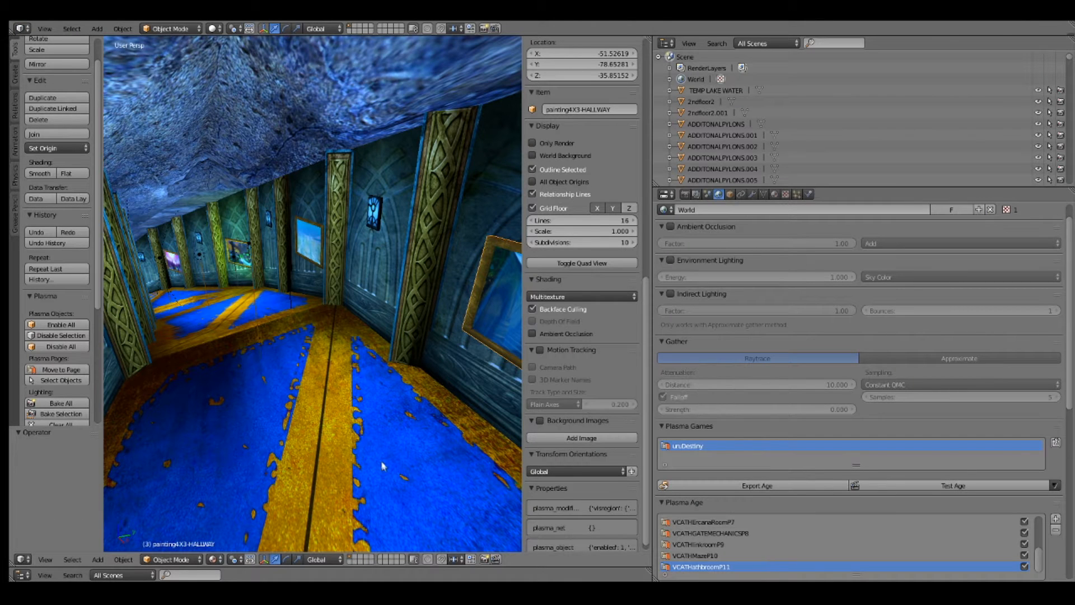
{"action": "right_click", "coordinate": [384, 418]}
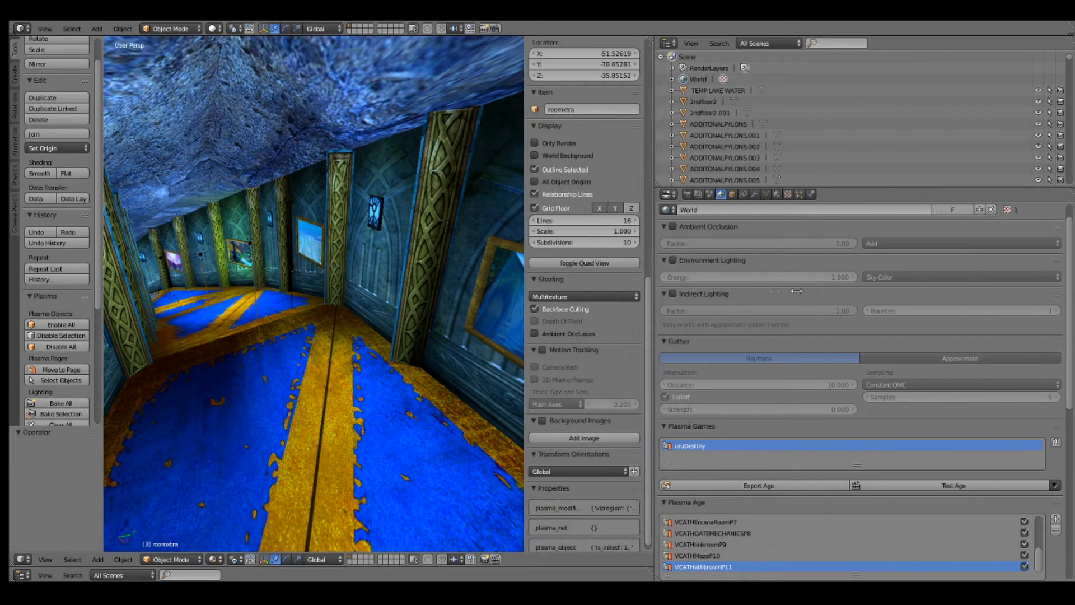
{"action": "left_click_drag", "start_coordinate": [653, 320], "coordinate": [842, 320]}
{"action": "scroll", "coordinate": [393, 380], "scroll_direction": "down", "scroll_amount": 4}
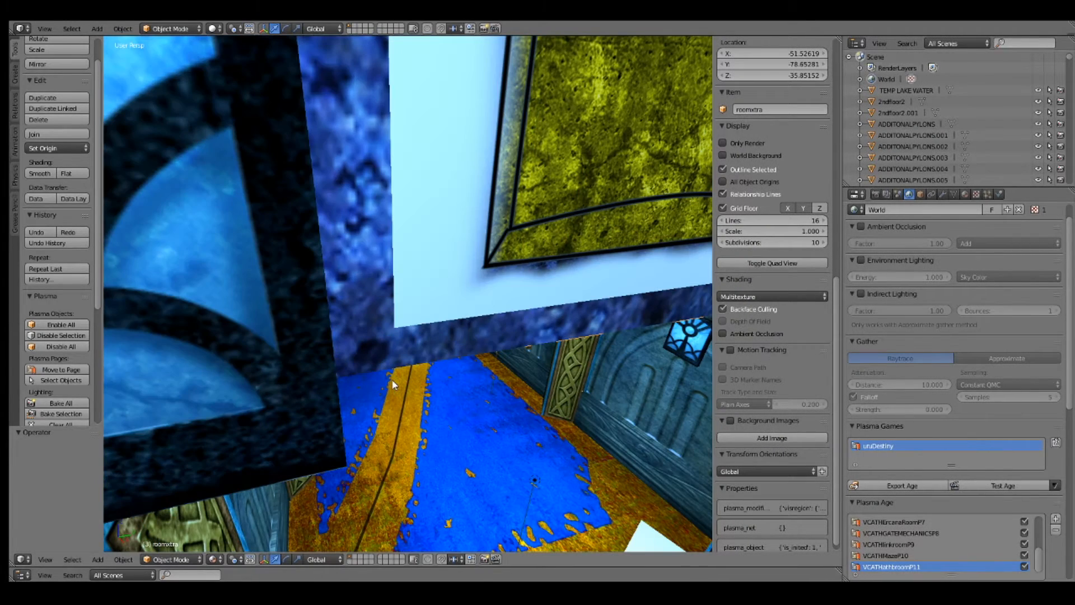
- Examine the island model around the roomxtra object, including the painting hallway, the rocky exterior and the balcony room
{"action": "key", "text": "KP_Decimal"}
{"action": "scroll", "coordinate": [395, 373], "scroll_direction": "down", "scroll_amount": 3}
{"action": "scroll", "coordinate": [395, 374], "scroll_direction": "up", "scroll_amount": 3}
{"action": "scroll", "coordinate": [395, 373], "scroll_direction": "up", "scroll_amount": 4}
{"action": "scroll", "coordinate": [395, 374], "scroll_direction": "down", "scroll_amount": 2}
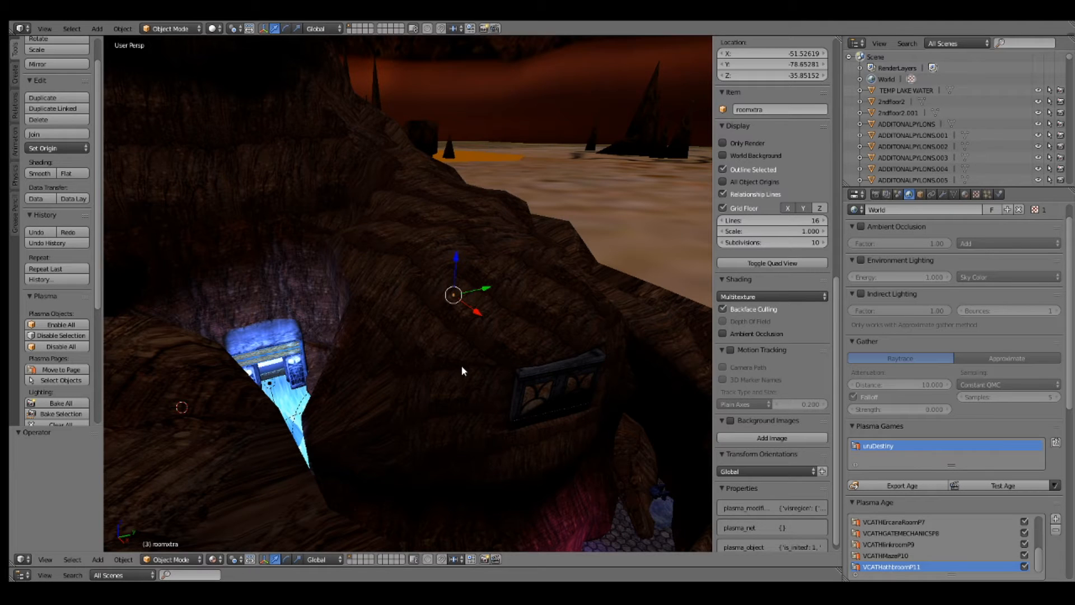
{"action": "scroll", "coordinate": [462, 371], "scroll_direction": "up", "scroll_amount": 3}
{"action": "scroll", "coordinate": [462, 370], "scroll_direction": "down", "scroll_amount": 1}
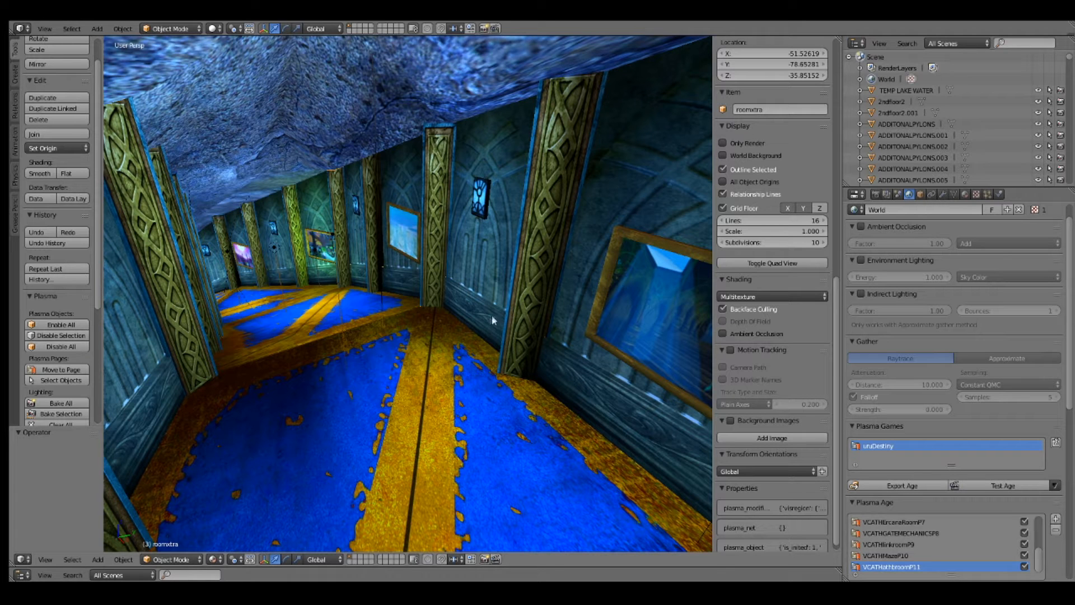
{"action": "scroll", "coordinate": [494, 321], "scroll_direction": "down", "scroll_amount": 8}
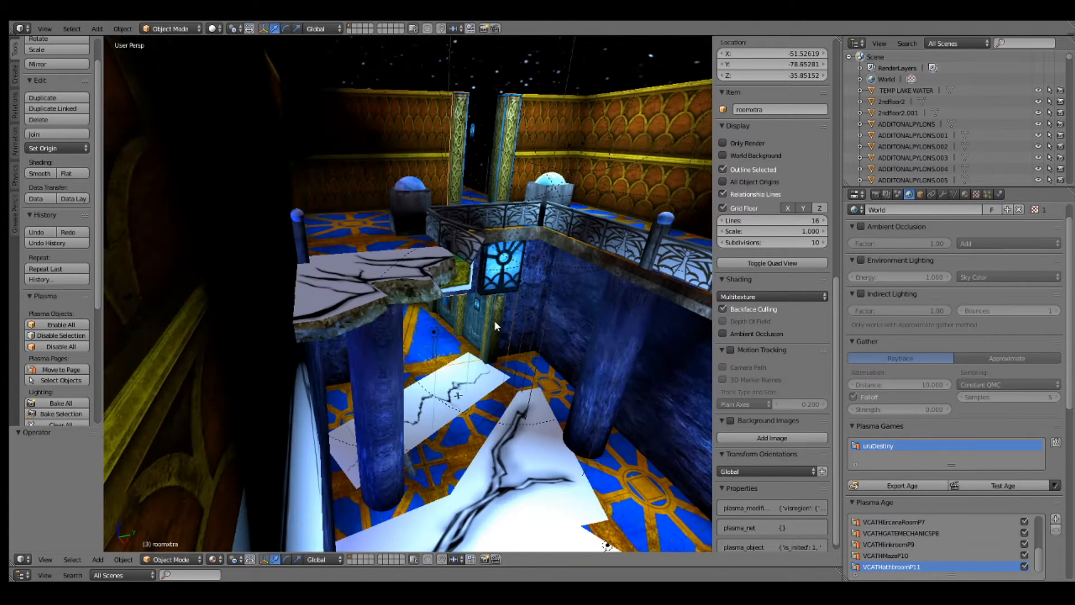
- Select the Point.088 lamp in the balcony room and move it slightly
{"action": "right_click", "coordinate": [504, 361]}
{"action": "key", "text": "g"}
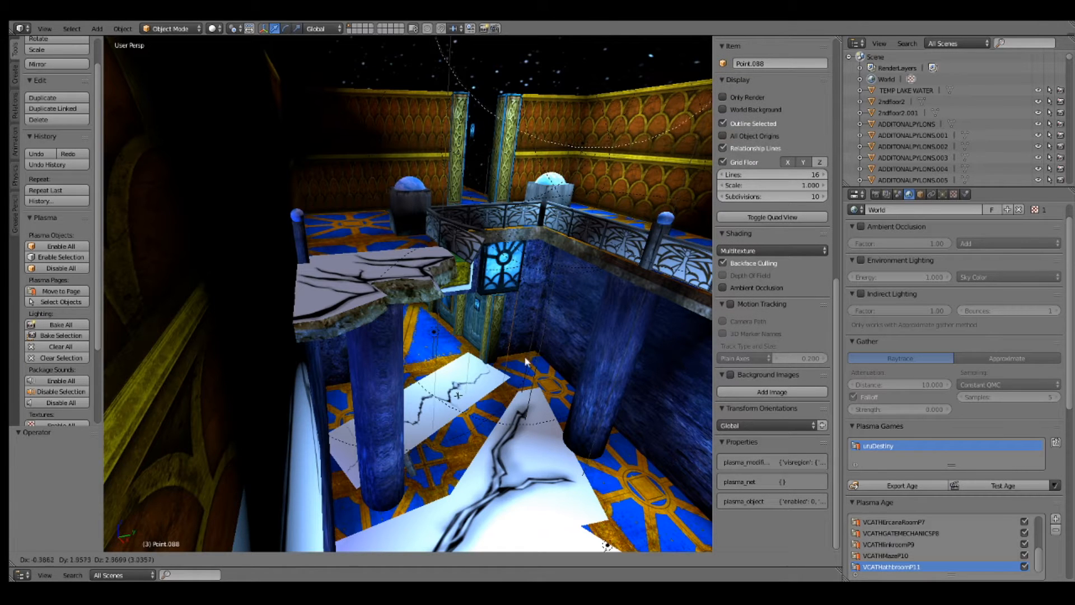
{"action": "left_click", "coordinate": [518, 357]}
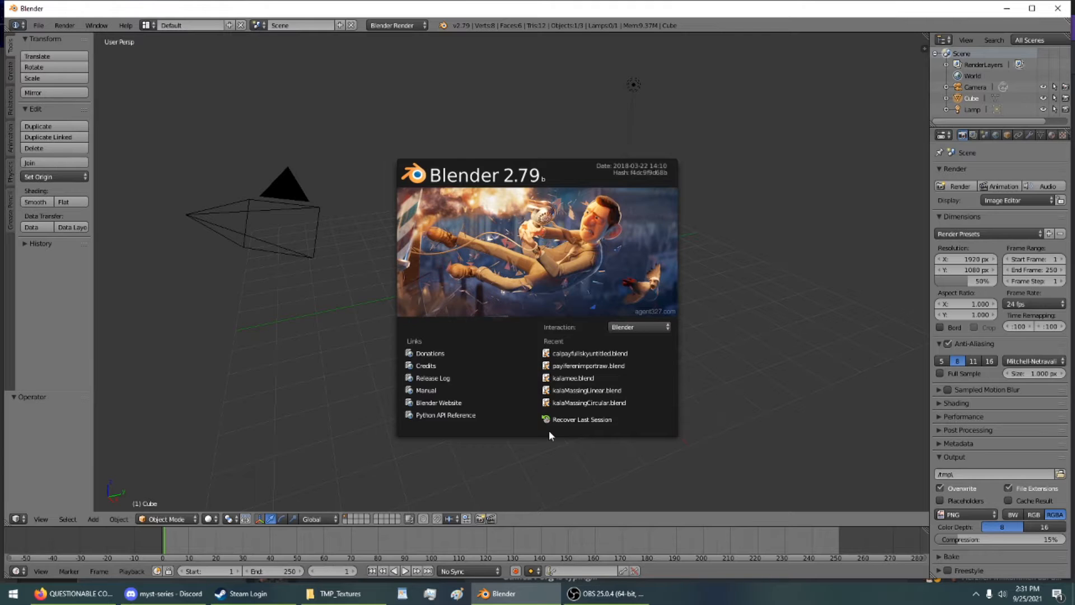
- Open calpayfullskyuntitled.blend in a fresh session and examine the spherical pod and the desert landscape around it
{"action": "left_click", "coordinate": [552, 352]}
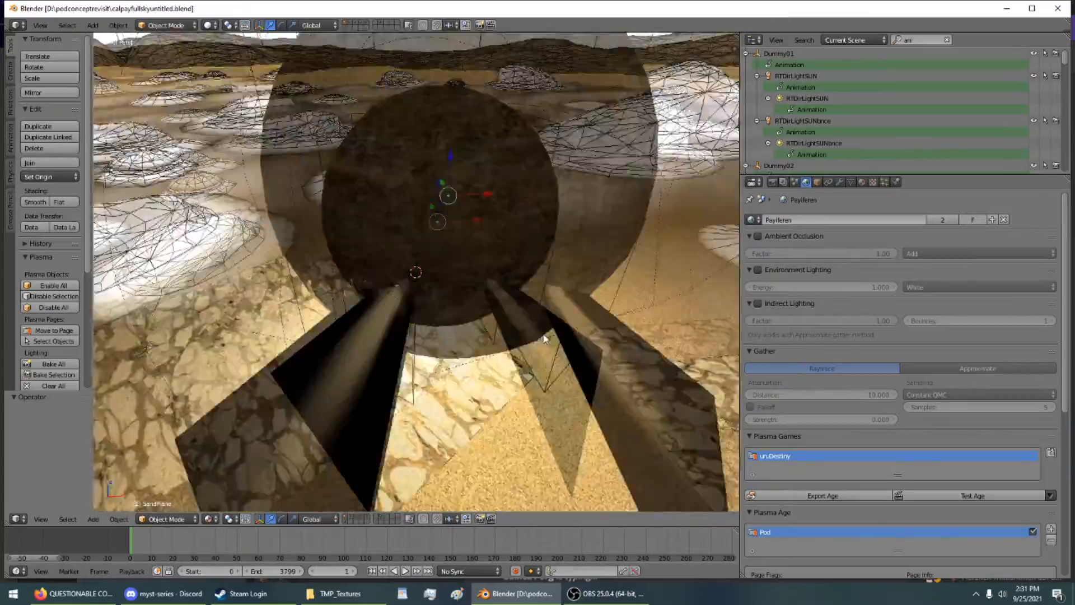
{"action": "scroll", "coordinate": [545, 338], "scroll_direction": "down", "scroll_amount": 4}
{"action": "middle_click_drag", "start_coordinate": [533, 340], "coordinate": [467, 317]}
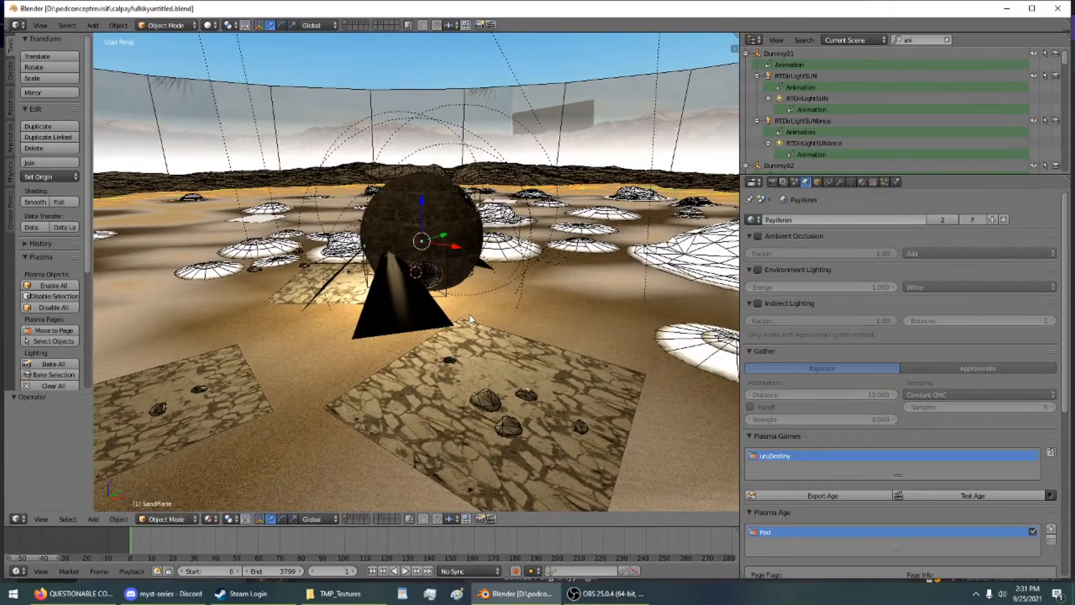
{"action": "scroll", "coordinate": [467, 317], "scroll_direction": "up", "scroll_amount": 5}
{"action": "scroll", "coordinate": [467, 318], "scroll_direction": "up", "scroll_amount": 6}
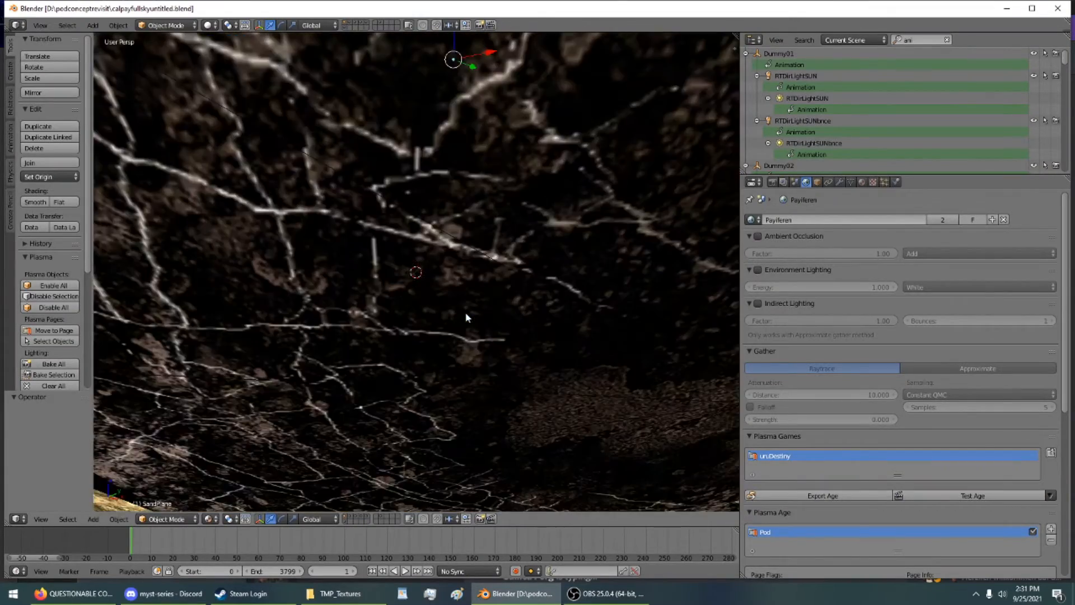
{"action": "scroll", "coordinate": [467, 318], "scroll_direction": "down", "scroll_amount": 10}
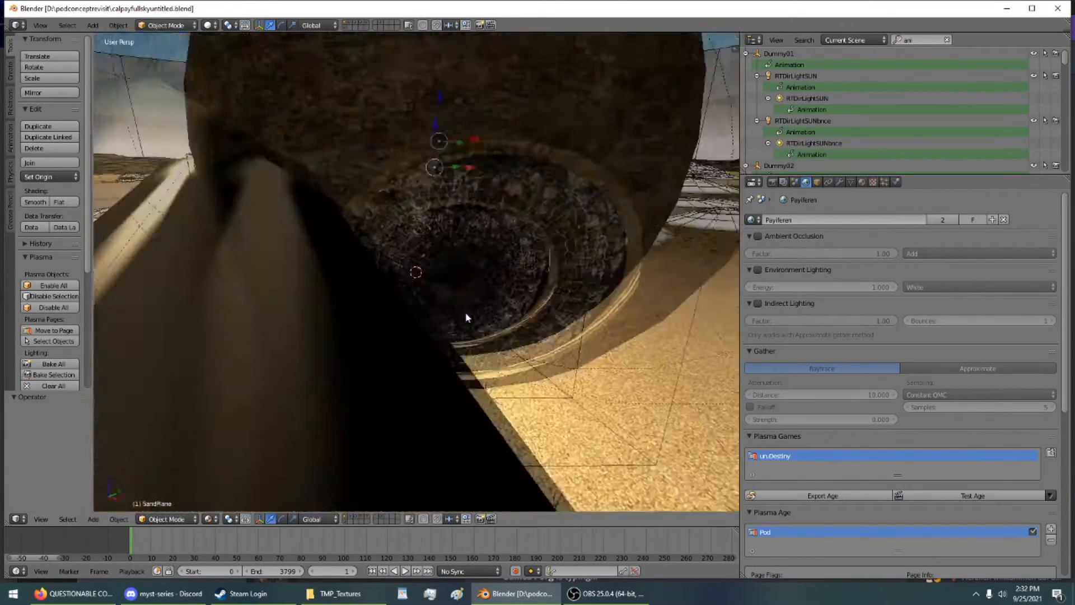
{"action": "scroll", "coordinate": [467, 318], "scroll_direction": "down", "scroll_amount": 4}
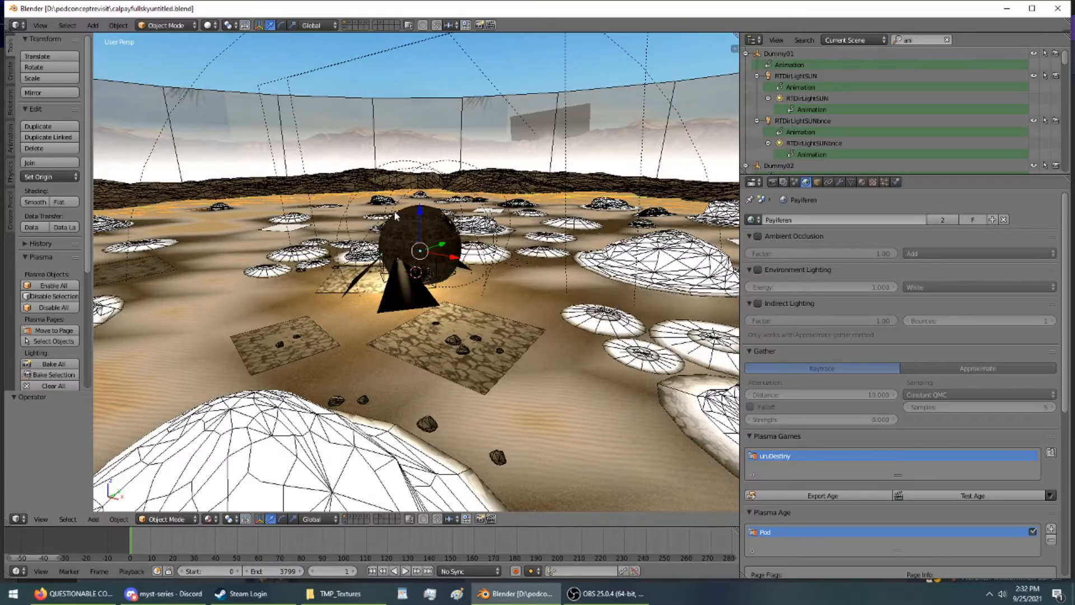
{"action": "middle_click_drag", "start_coordinate": [424, 291], "coordinate": [734, 49]}
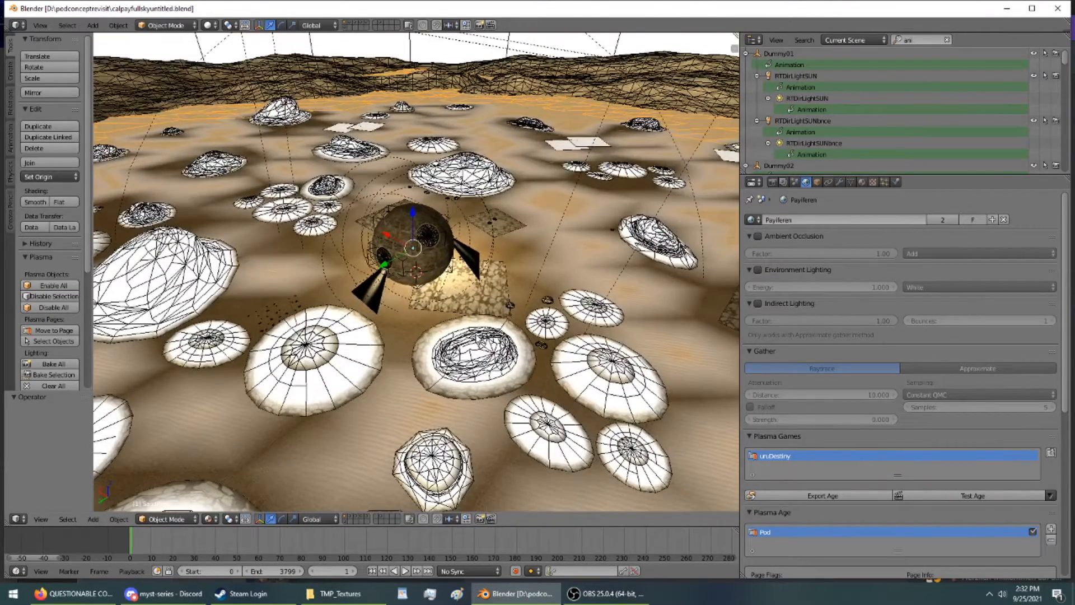
- Isolate the PodExterior sphere in local view and inspect its round openings from several angles
{"action": "right_click", "coordinate": [407, 218]}
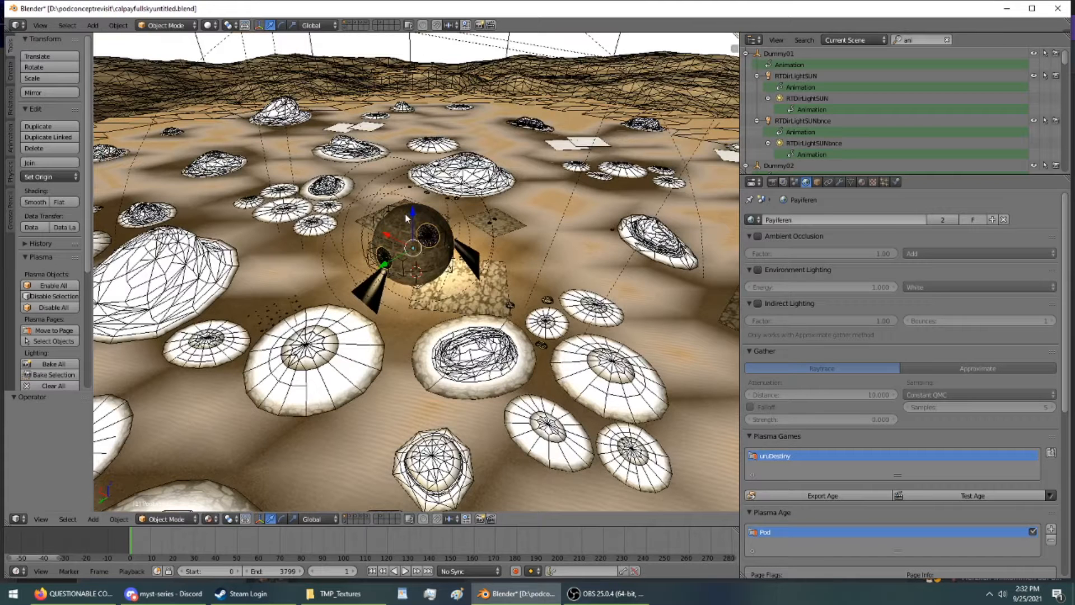
{"action": "key", "text": "KP_Divide"}
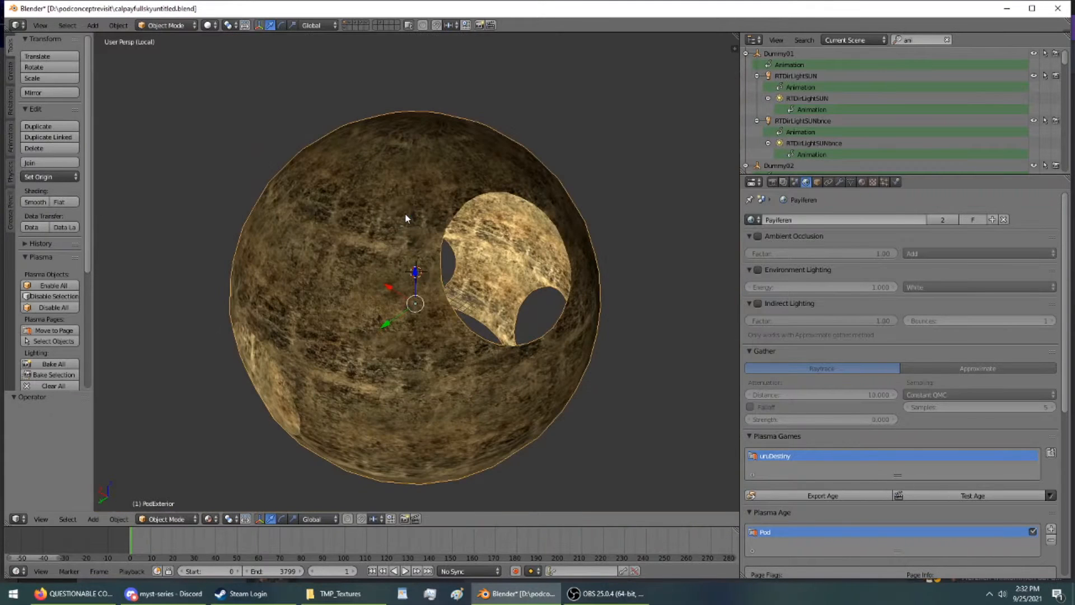
{"action": "middle_click_drag", "start_coordinate": [408, 251], "coordinate": [606, 210]}
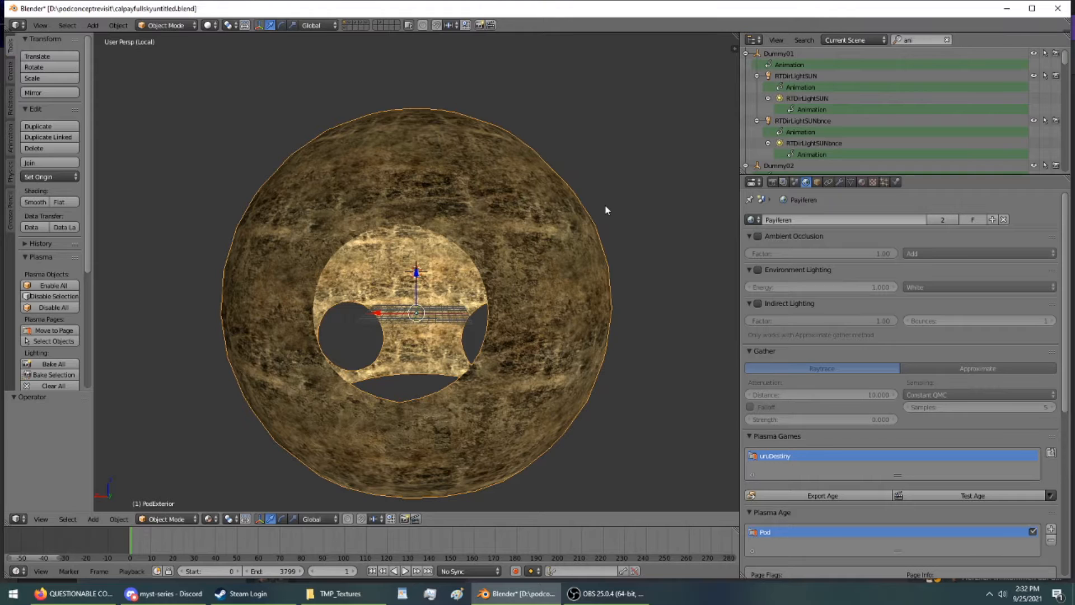
{"action": "middle_click_drag", "start_coordinate": [593, 222], "coordinate": [654, 299]}
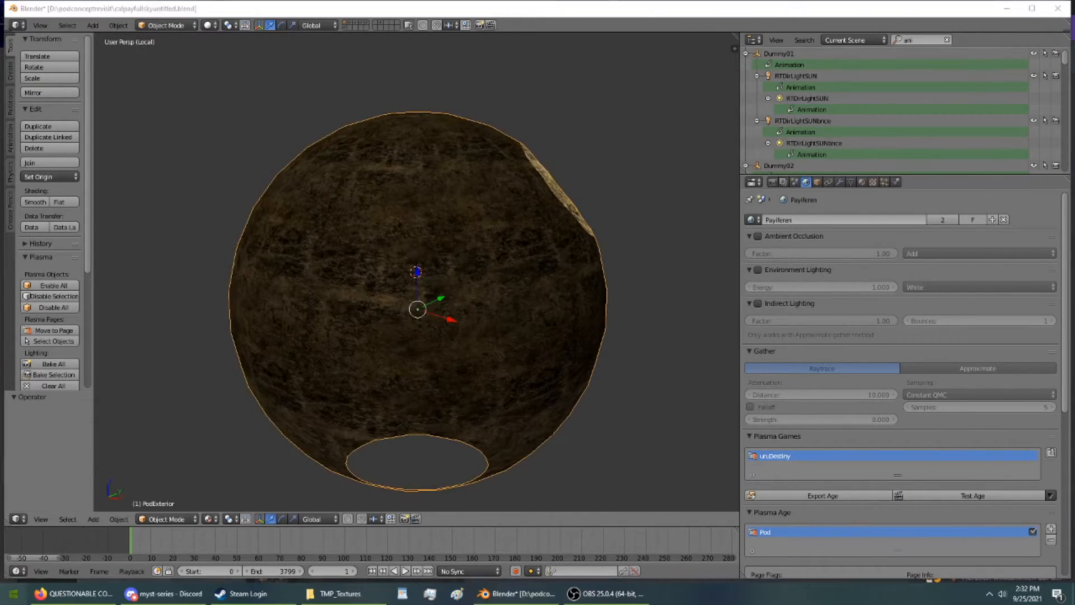
- Launch a second Blender instance with a new default scene and dismiss its splash screen
{"action": "key", "text": "super"}
{"action": "left_click", "coordinate": [353, 364]}
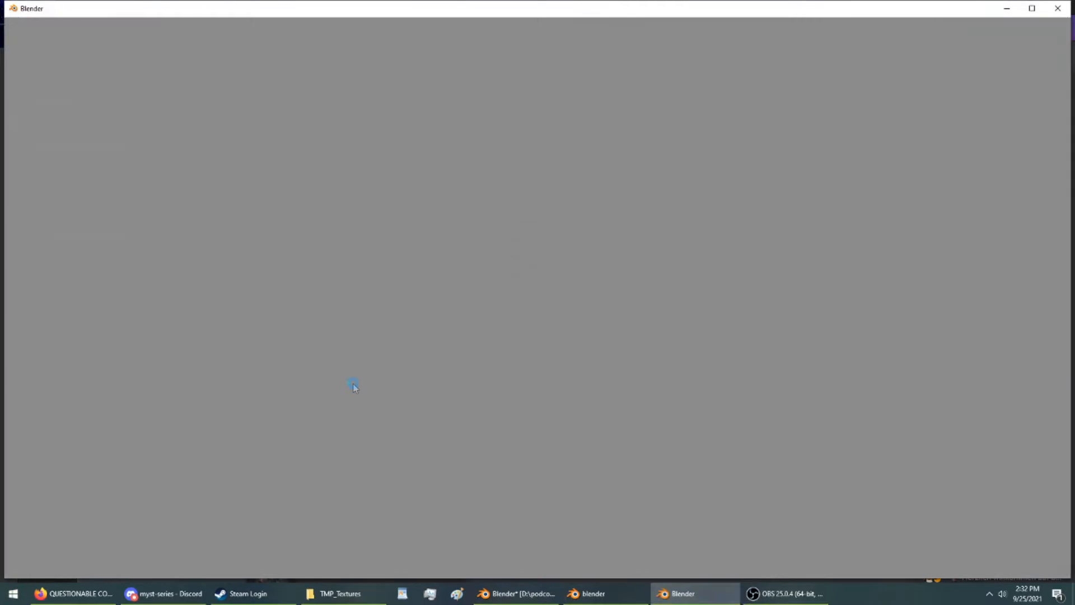
{"action": "left_click", "coordinate": [763, 331]}
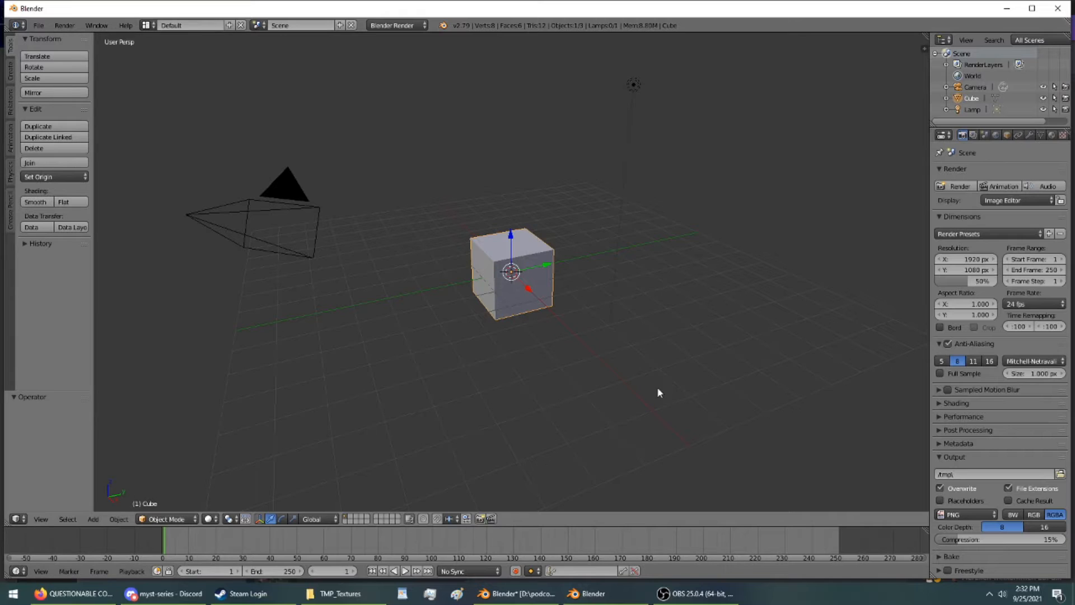
- Delete the default cube and the default lamp from the new scene
{"action": "key", "text": "x"}
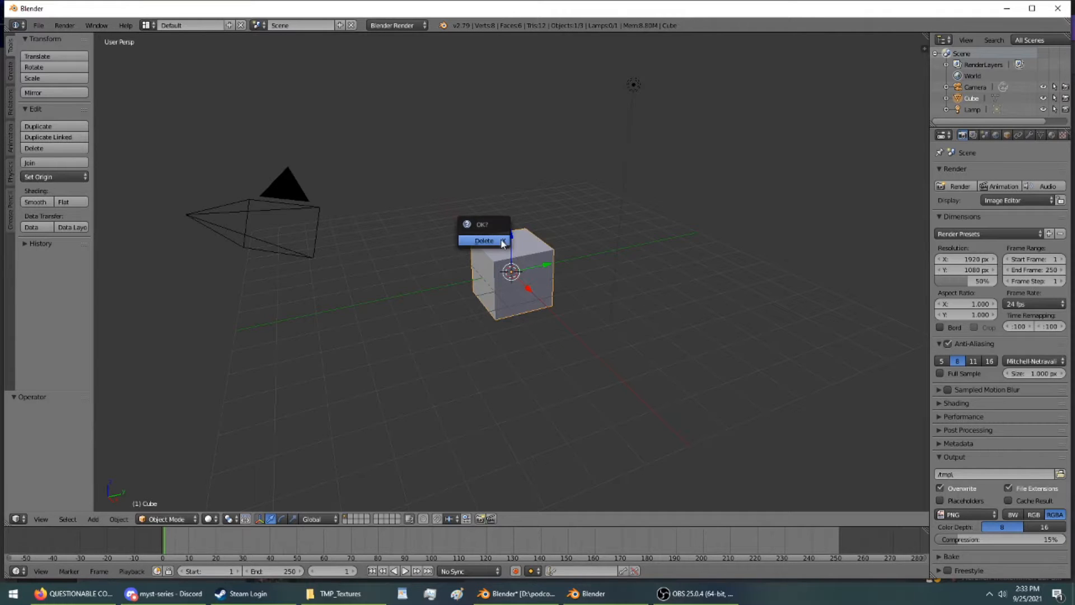
{"action": "left_click", "coordinate": [501, 239]}
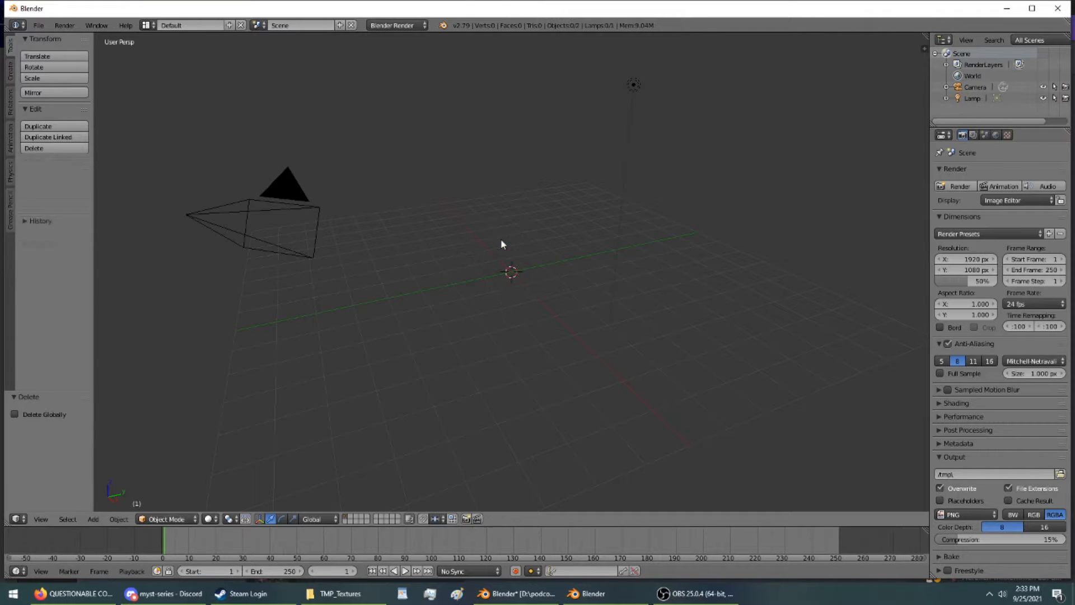
{"action": "right_click", "coordinate": [633, 86]}
{"action": "key", "text": "x"}
{"action": "left_click", "coordinate": [630, 84]}
{"action": "middle_click_drag", "start_coordinate": [605, 148], "coordinate": [624, 269]}
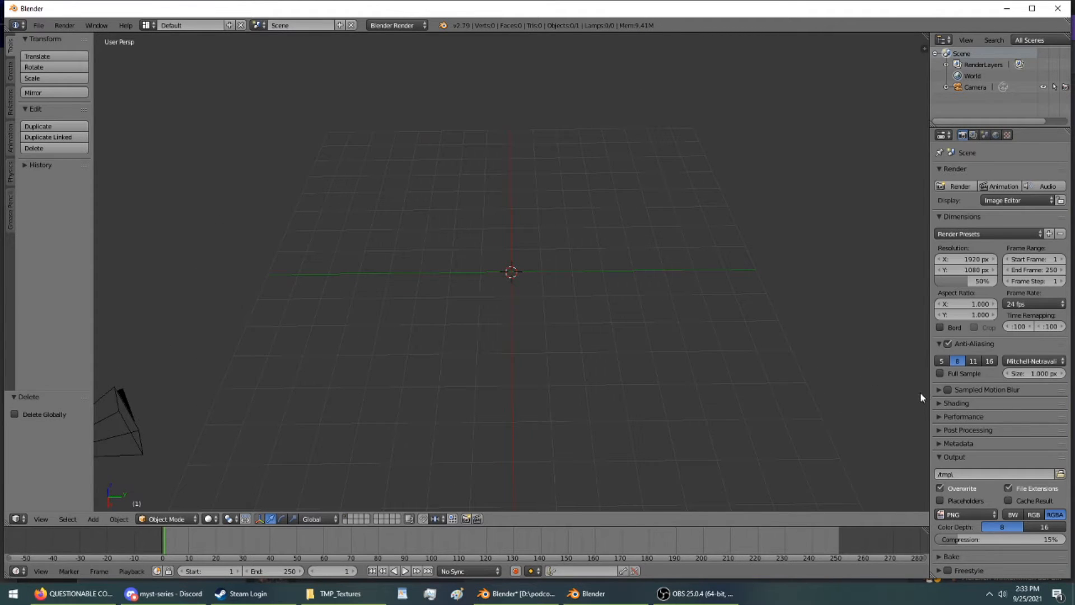
- Widen the properties area and switch the new scene's render engine to Korman
{"action": "left_click_drag", "start_coordinate": [930, 399], "coordinate": [777, 377]}
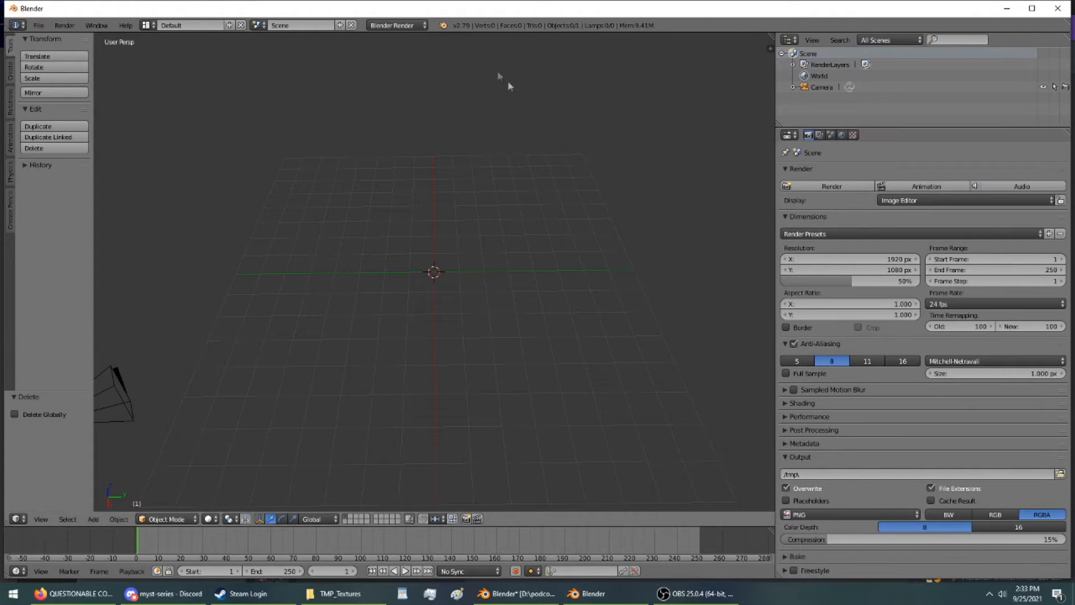
{"action": "left_click", "coordinate": [425, 26]}
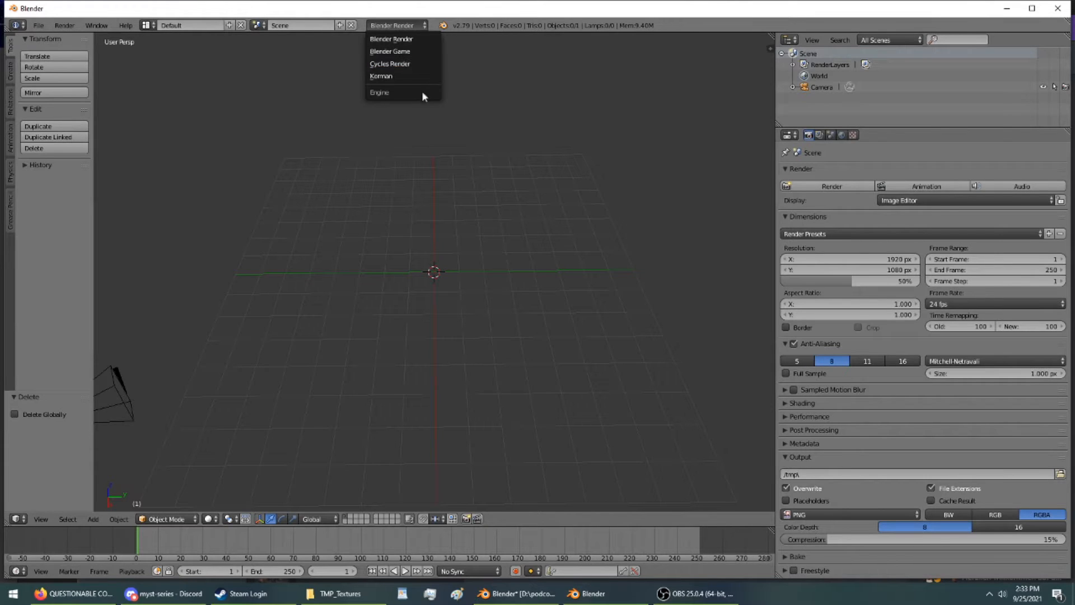
{"action": "left_click", "coordinate": [419, 77]}
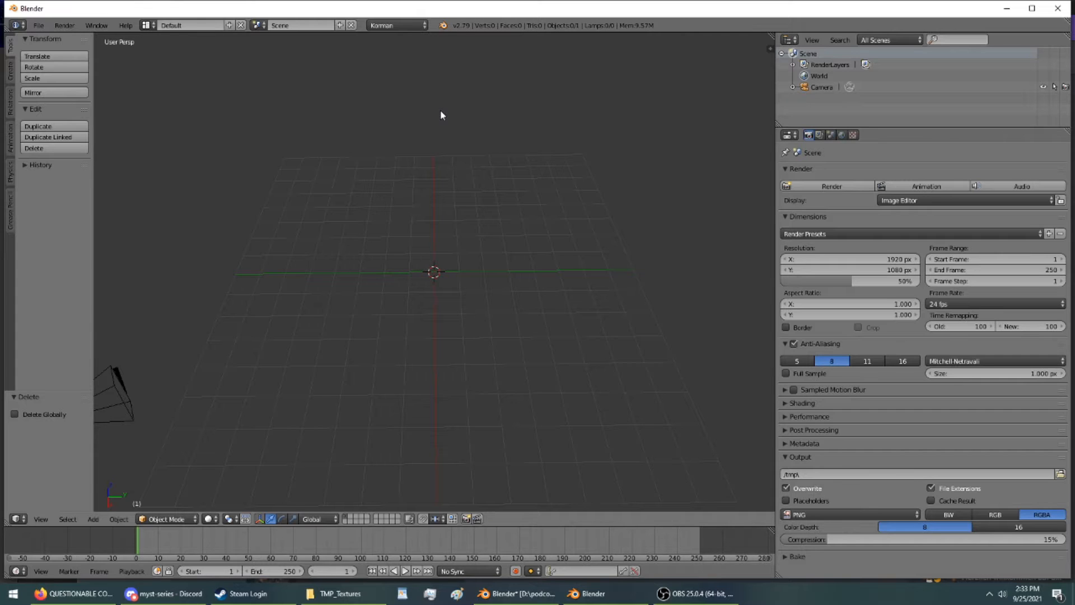
- Set the new scene's Plasma Age name to Pod12Cal618, copied from the pod file's World settings
{"action": "left_click", "coordinate": [841, 136]}
{"action": "scroll", "coordinate": [935, 342], "scroll_direction": "down", "scroll_amount": 10}
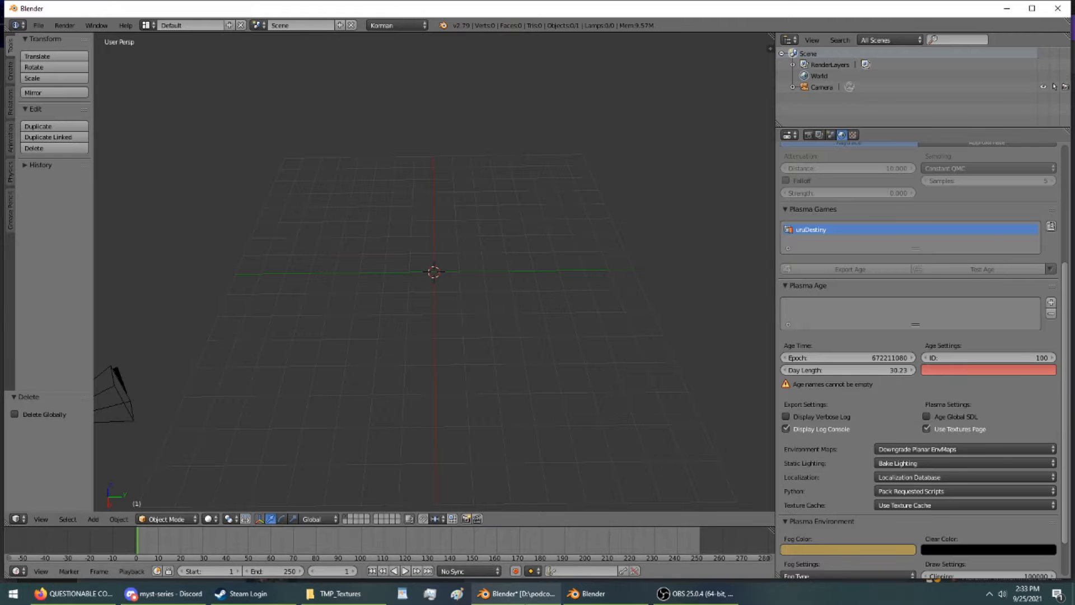
{"action": "left_click", "coordinate": [516, 593]}
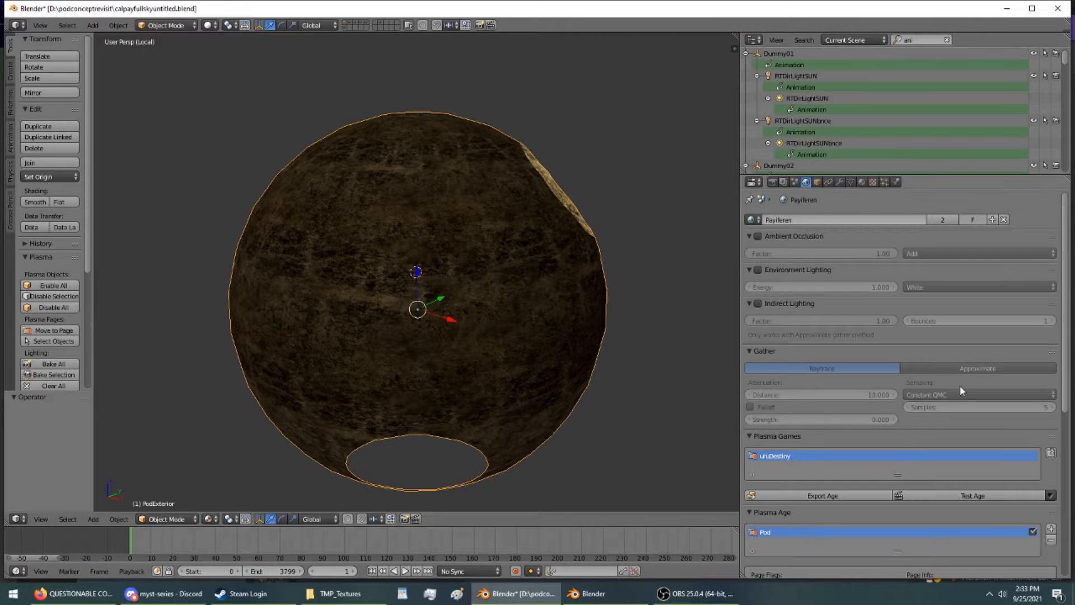
{"action": "scroll", "coordinate": [961, 391], "scroll_direction": "down", "scroll_amount": 5}
{"action": "scroll", "coordinate": [961, 390], "scroll_direction": "down", "scroll_amount": 3}
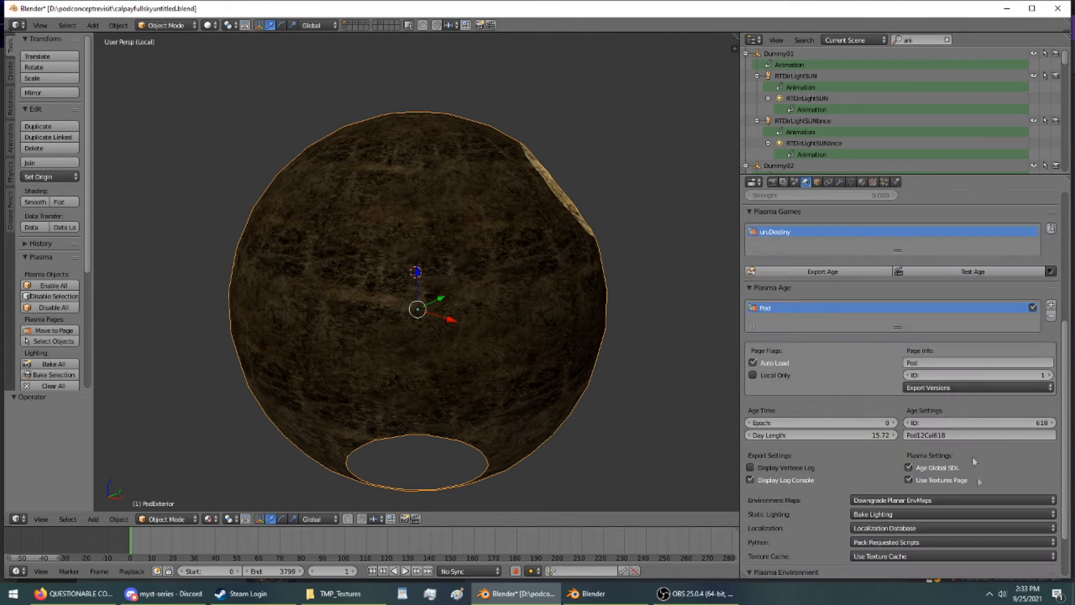
{"action": "left_click", "coordinate": [956, 434]}
{"action": "key", "text": "ctrl+c"}
{"action": "left_click", "coordinate": [586, 593]}
{"action": "left_click", "coordinate": [944, 369]}
{"action": "key", "text": "ctrl+v"}
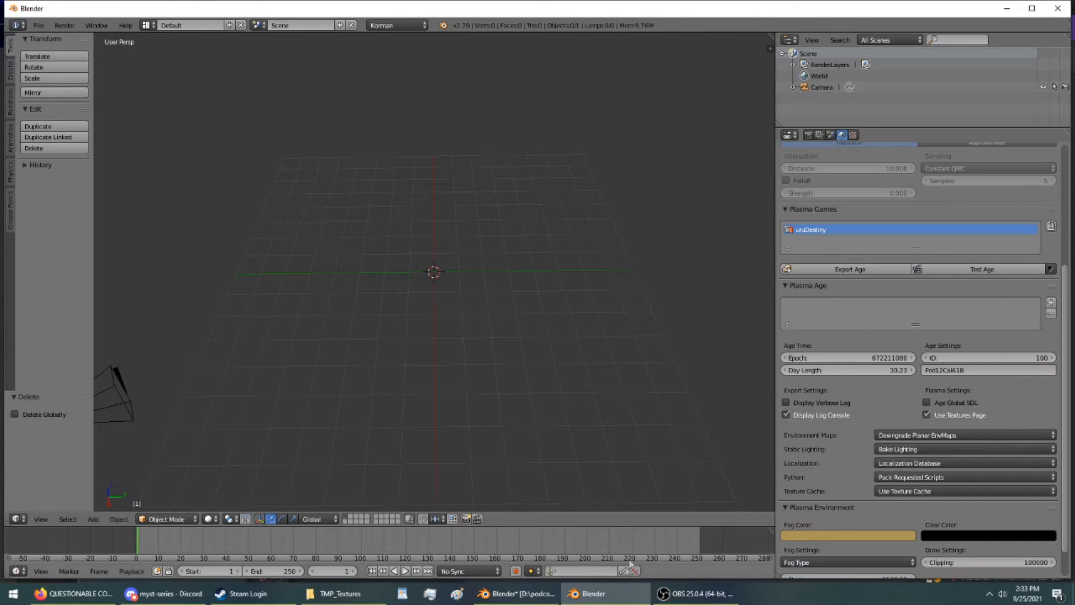
- Copy the age ID from the pod file and set the new scene's Plasma Age ID to 618
{"action": "left_click", "coordinate": [518, 594]}
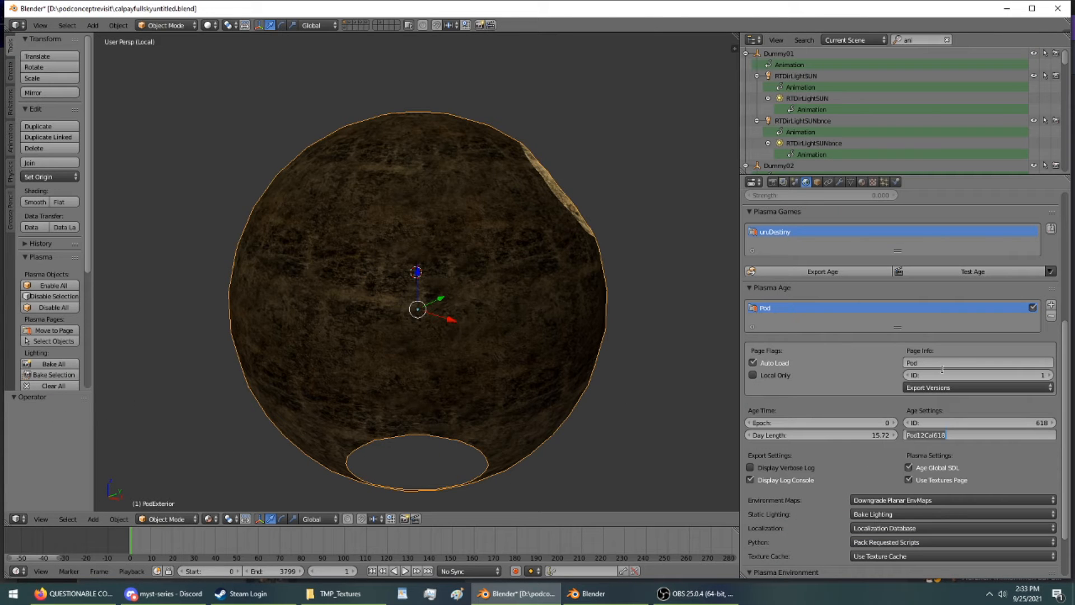
{"action": "left_click", "coordinate": [960, 422]}
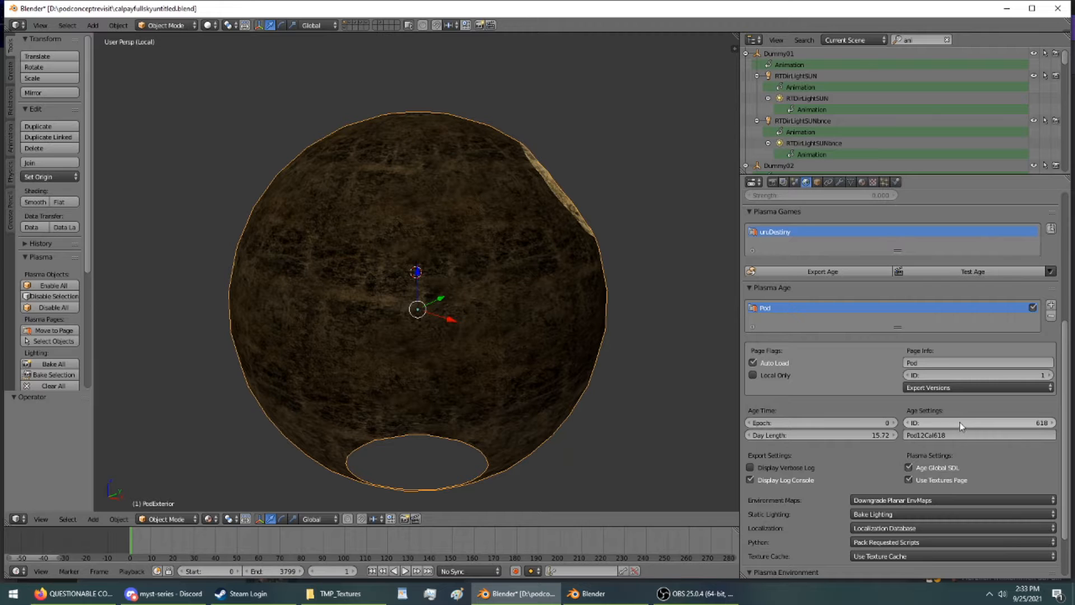
{"action": "left_click", "coordinate": [960, 422]}
{"action": "key", "text": "ctrl+c"}
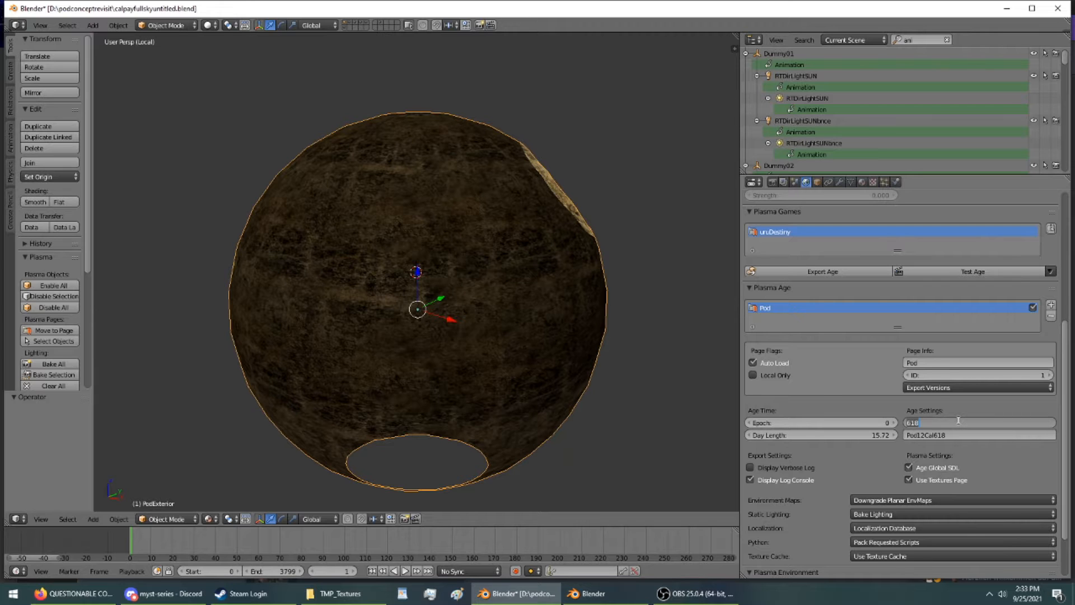
{"action": "key", "text": "Return"}
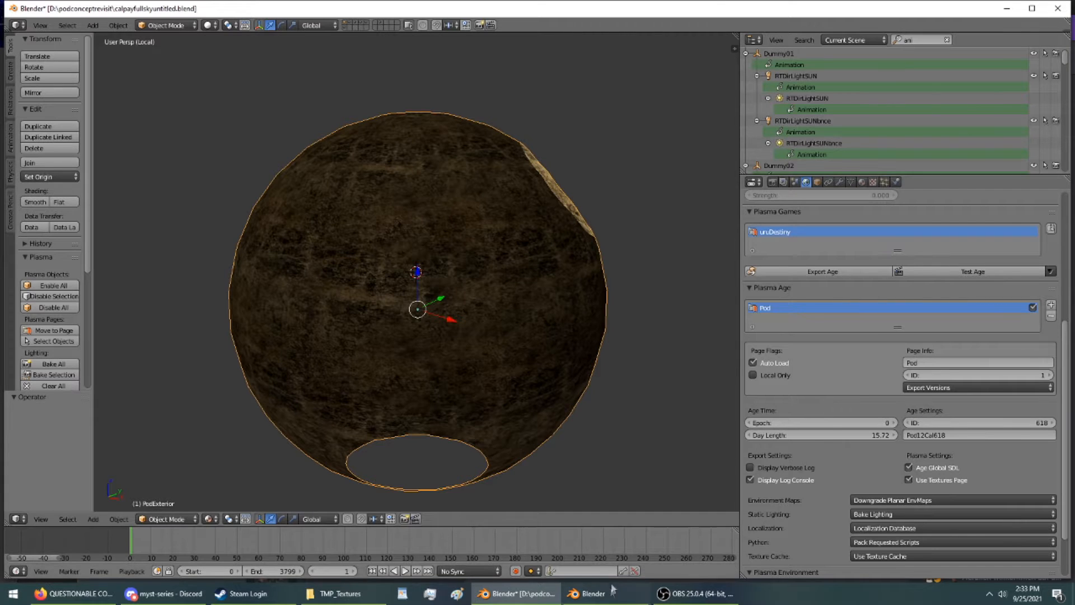
{"action": "left_click", "coordinate": [593, 593]}
{"action": "left_click", "coordinate": [977, 358]}
{"action": "key", "text": "ctrl+v"}
{"action": "key", "text": "Return"}
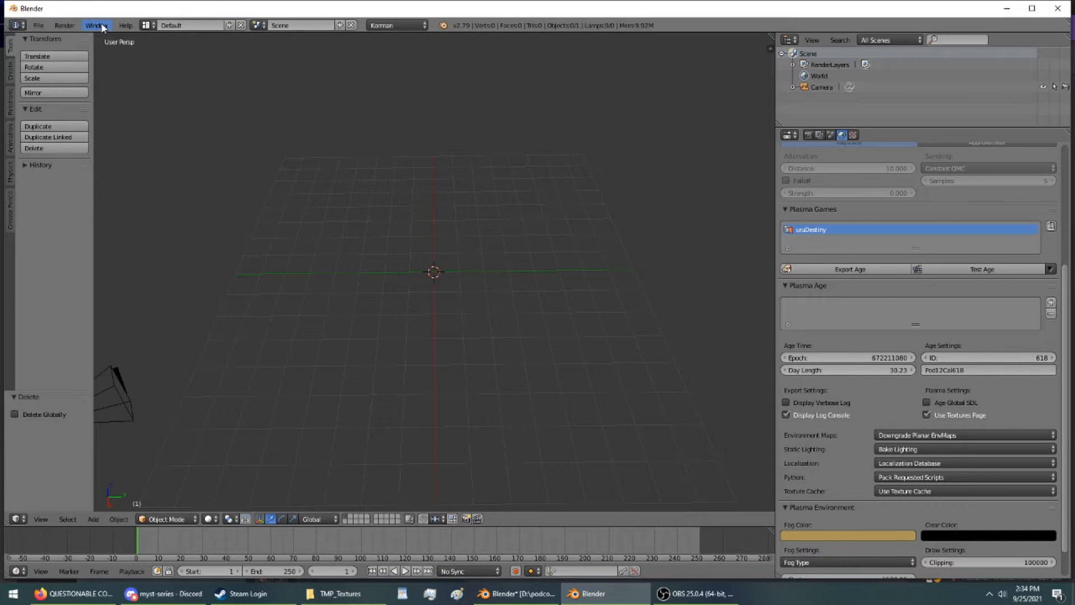
- Append the DummyAvatar object from avatarKorman.blend in D:\podconceptrevisit to the new scene
{"action": "left_click", "coordinate": [41, 25]}
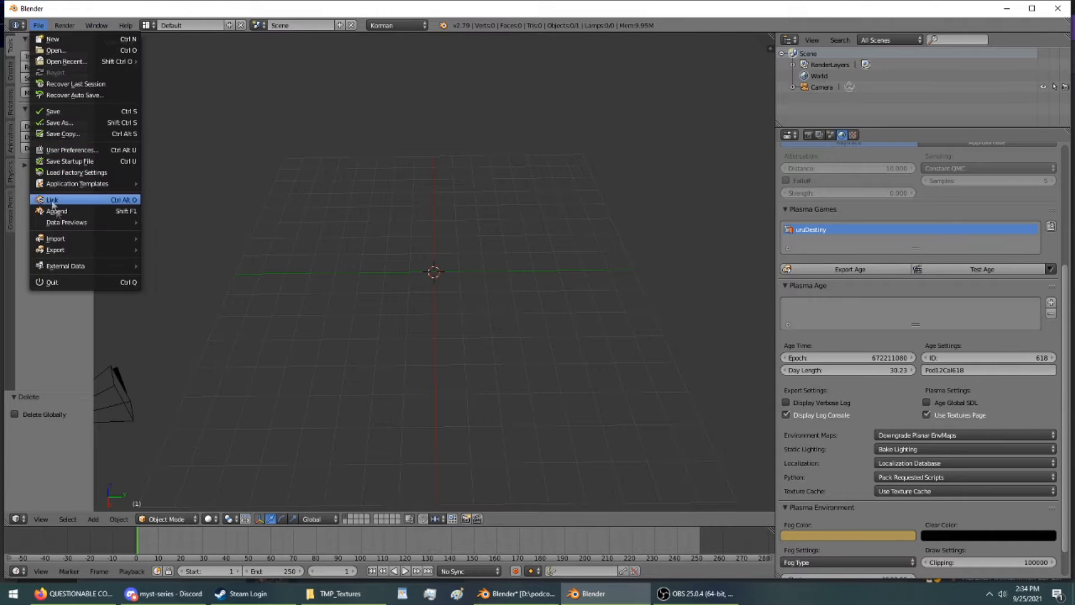
{"action": "mouse_move", "coordinate": [67, 239]}
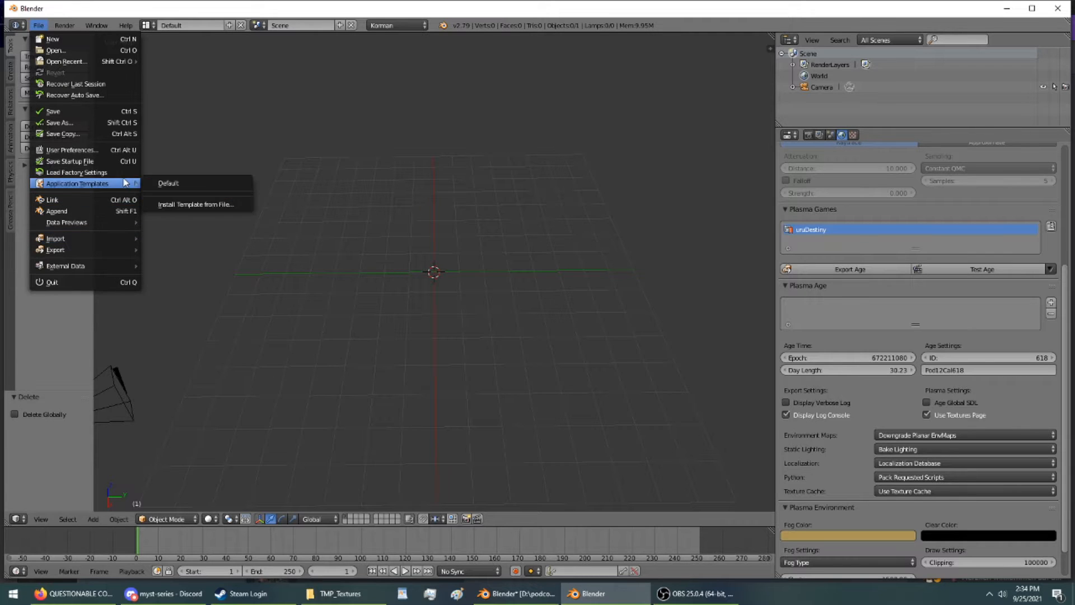
{"action": "left_click", "coordinate": [117, 211]}
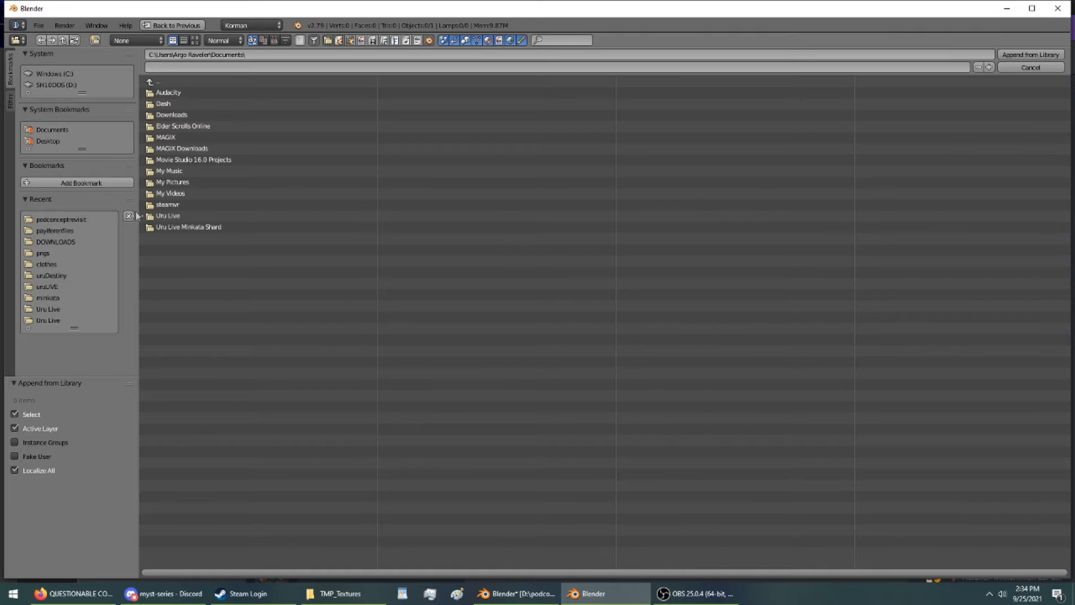
{"action": "left_click", "coordinate": [67, 84]}
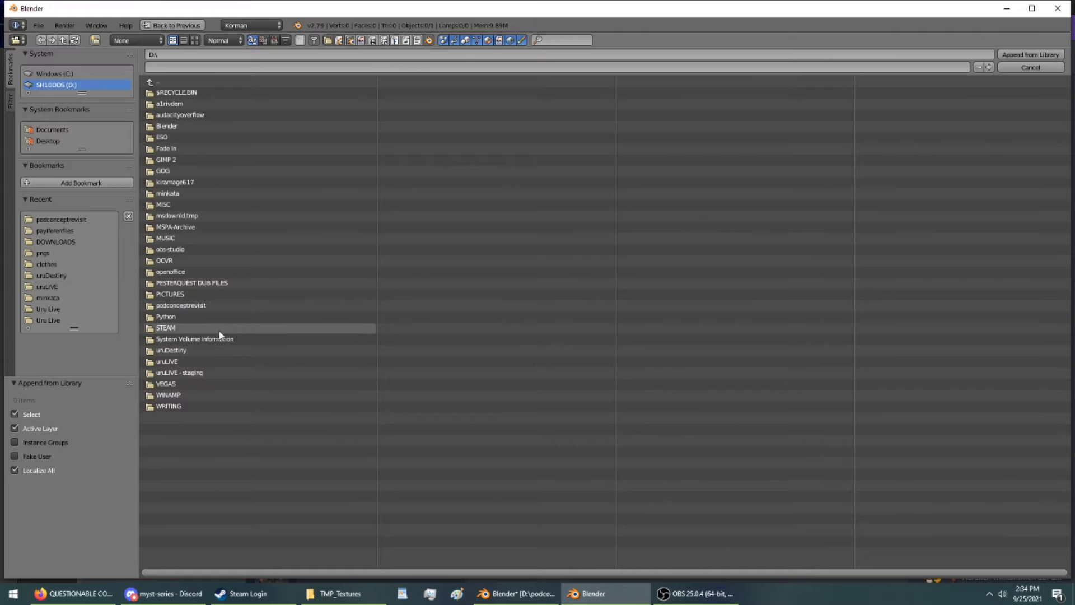
{"action": "left_click", "coordinate": [181, 305]}
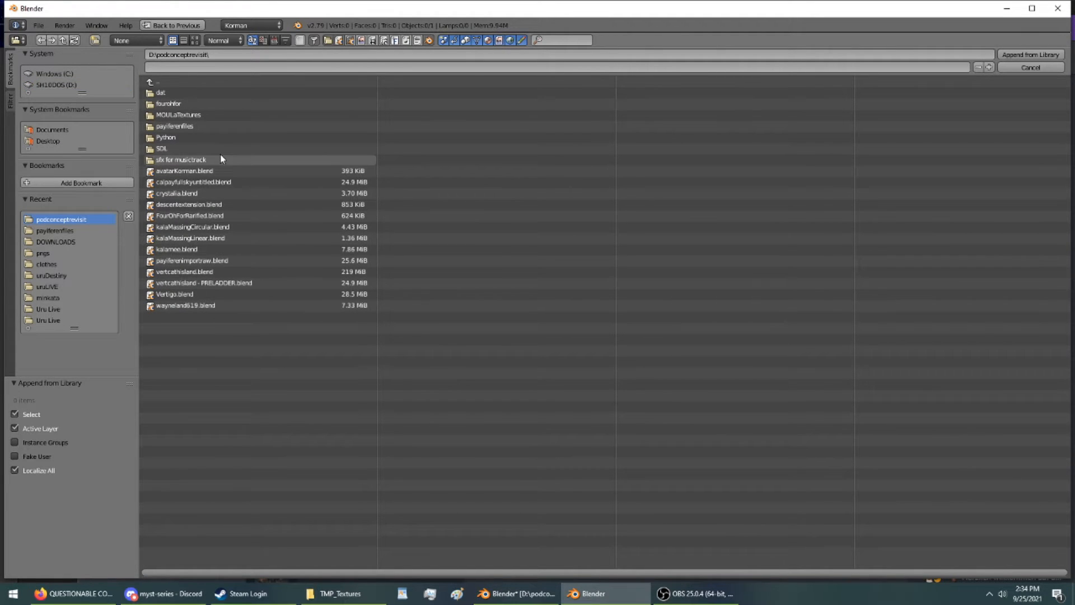
{"action": "left_click", "coordinate": [225, 168]}
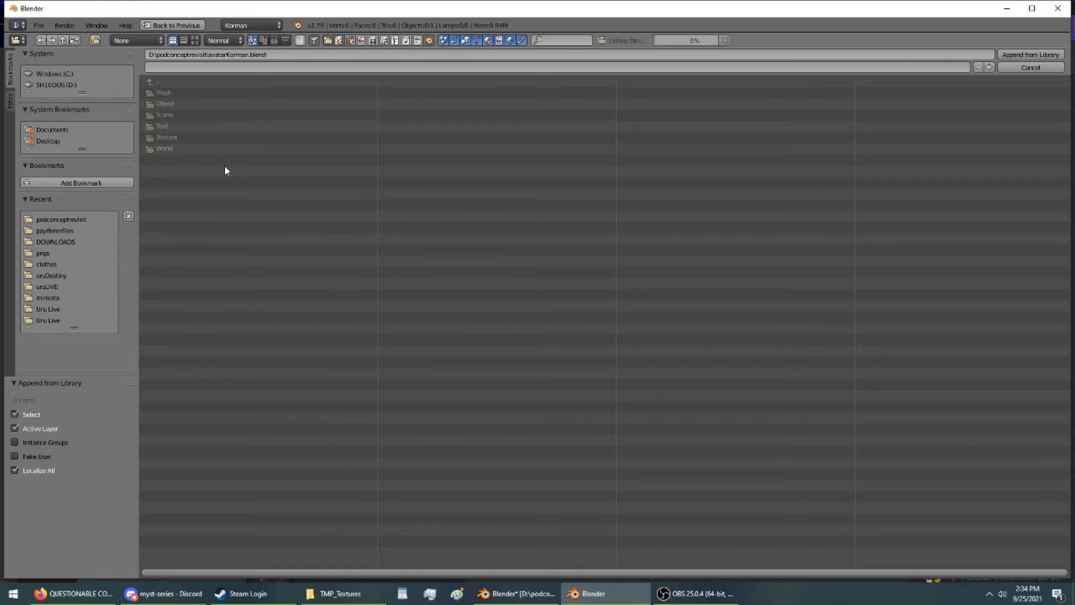
{"action": "left_click", "coordinate": [180, 93]}
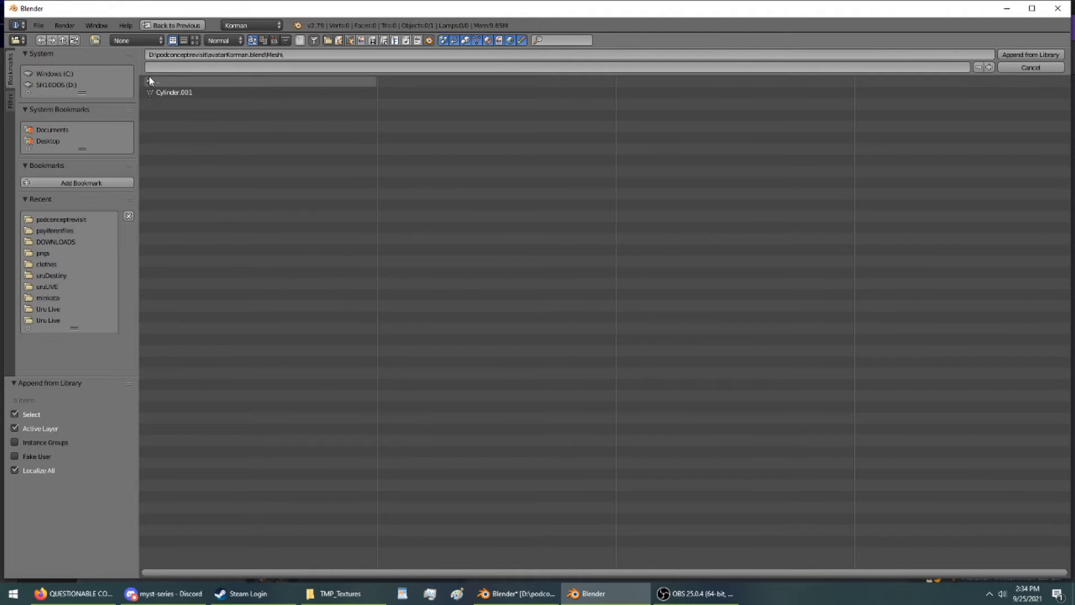
{"action": "left_click", "coordinate": [150, 82]}
{"action": "left_click", "coordinate": [175, 102]}
{"action": "left_click", "coordinate": [176, 94]}
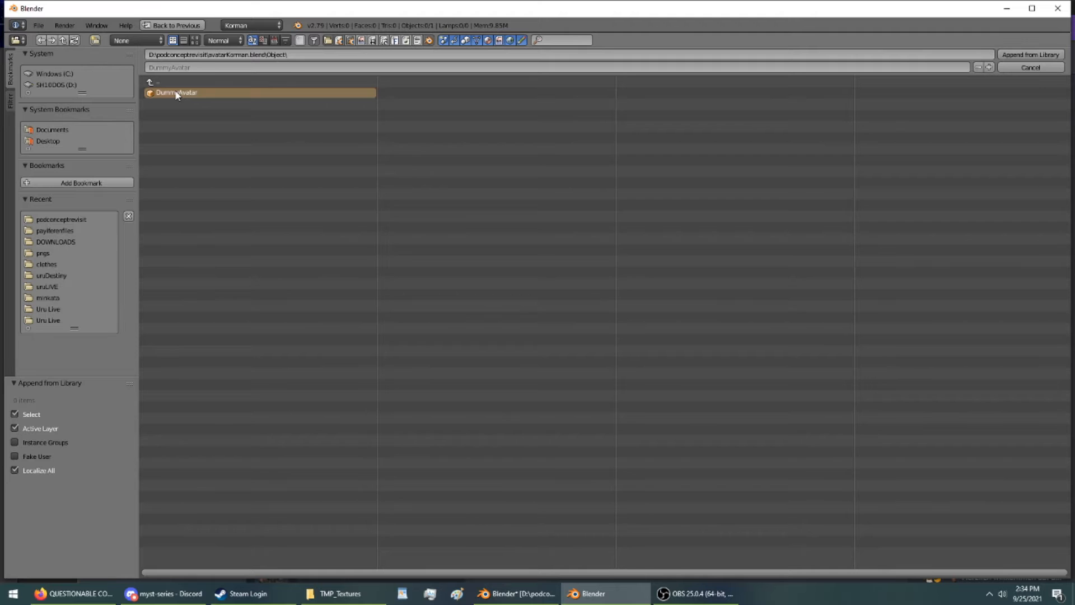
{"action": "double_click", "coordinate": [176, 94]}
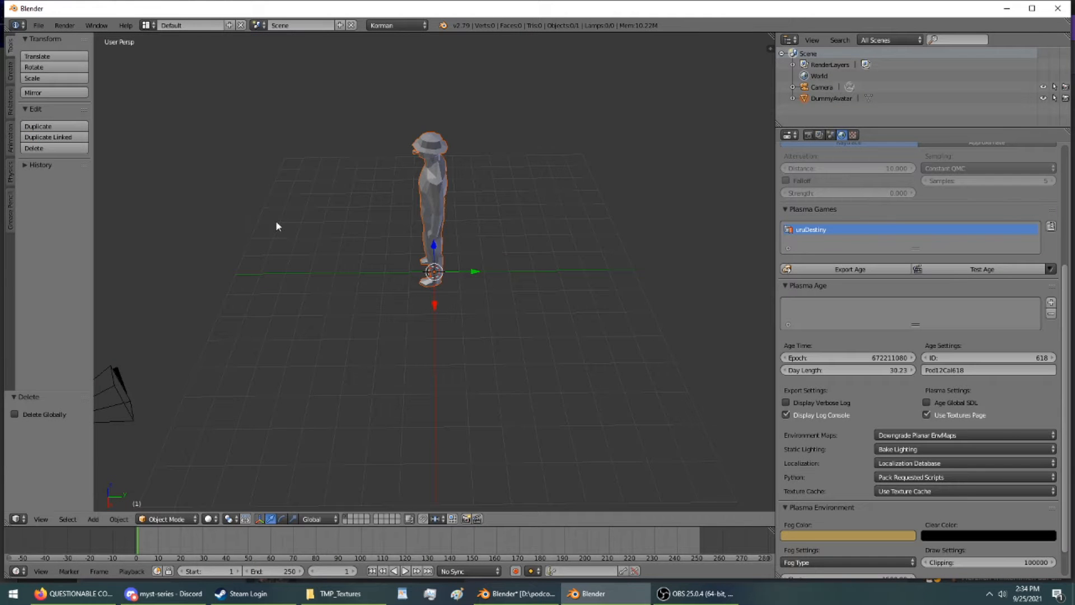
{"action": "middle_click_drag", "start_coordinate": [414, 157], "coordinate": [383, 207]}
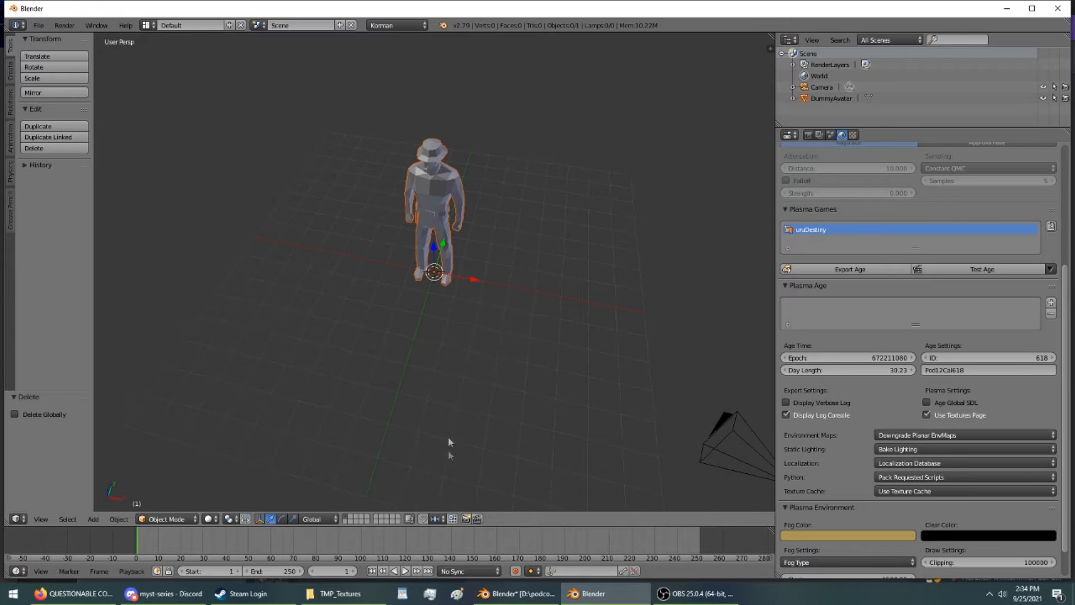
- Switch to the pod file and examine the selected pod shell's material and Plasma modifiers
{"action": "left_click", "coordinate": [485, 593]}
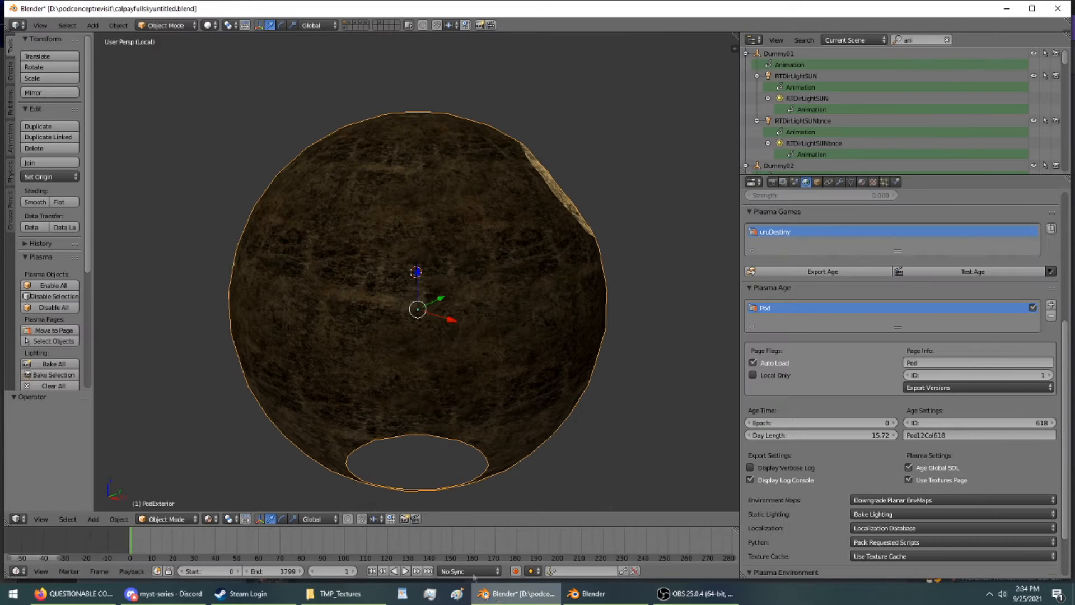
{"action": "left_click", "coordinate": [872, 185]}
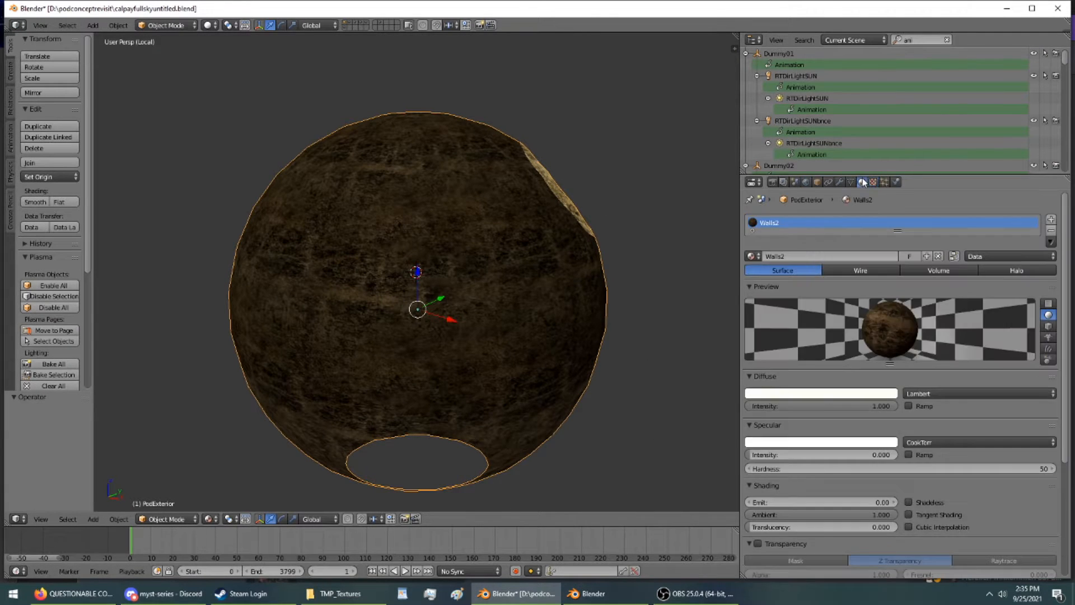
{"action": "left_click", "coordinate": [895, 183]}
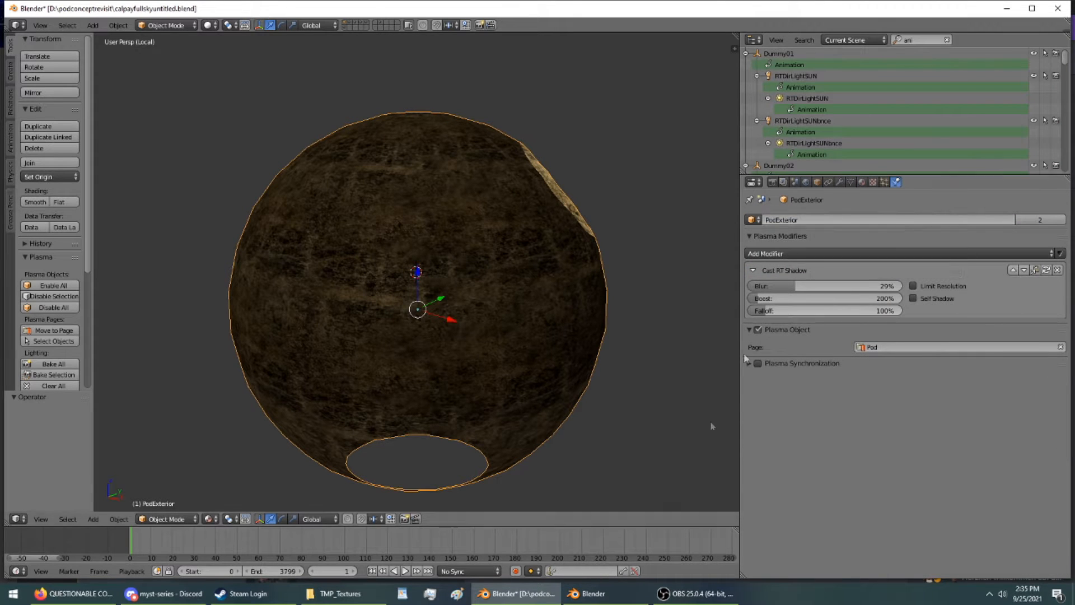
- Return to the new scene and append the PodExterior object from calpayfullskyuntitled.blend in D:\podconceptrevisit
{"action": "left_click", "coordinate": [615, 593]}
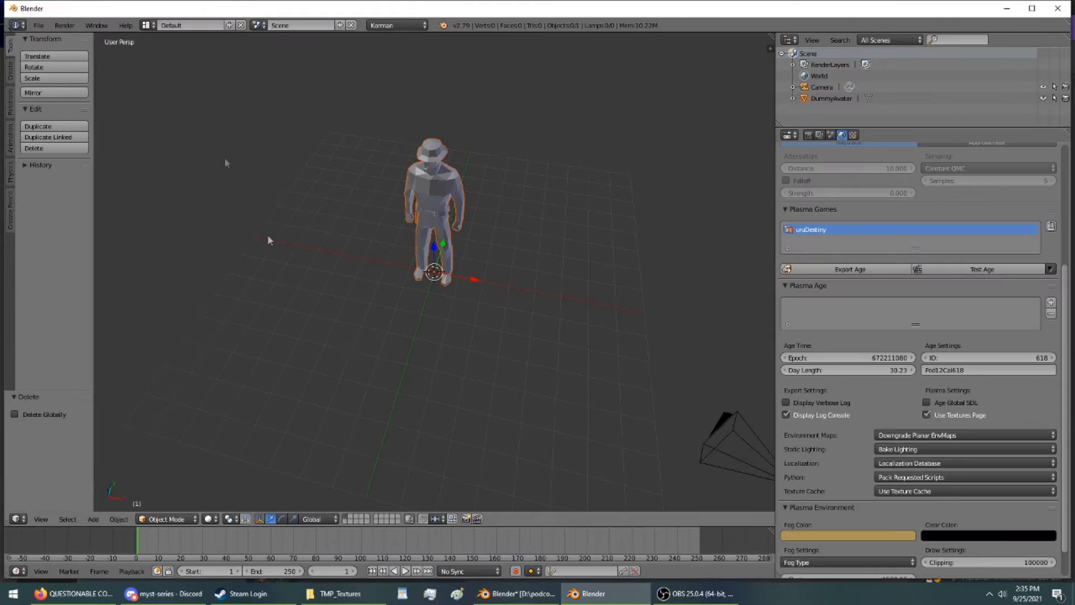
{"action": "left_click", "coordinate": [38, 25]}
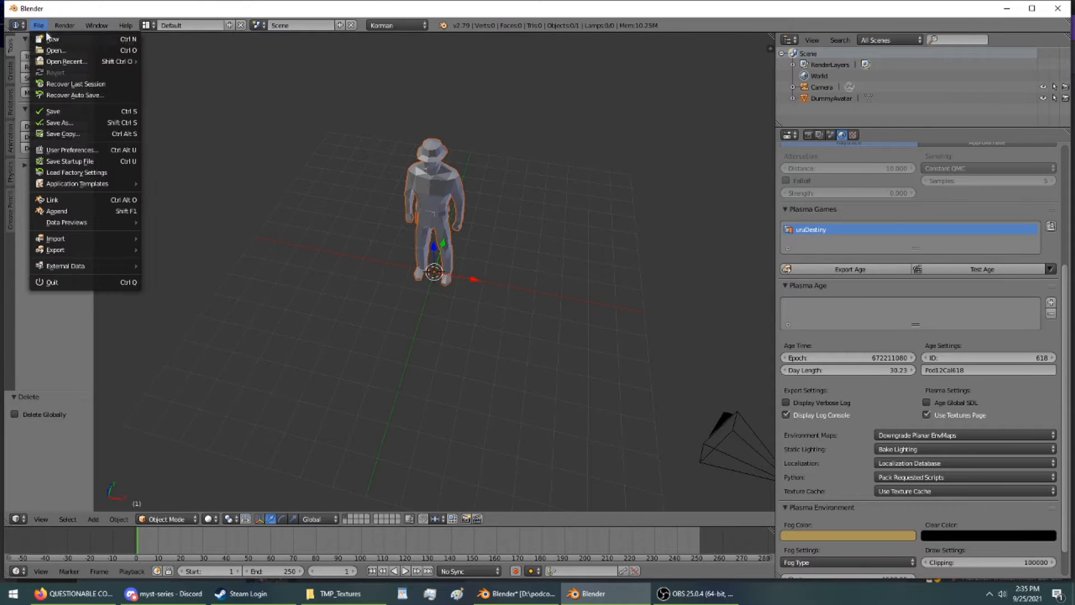
{"action": "left_click", "coordinate": [59, 212]}
{"action": "left_click", "coordinate": [154, 83]}
{"action": "left_click", "coordinate": [155, 82]}
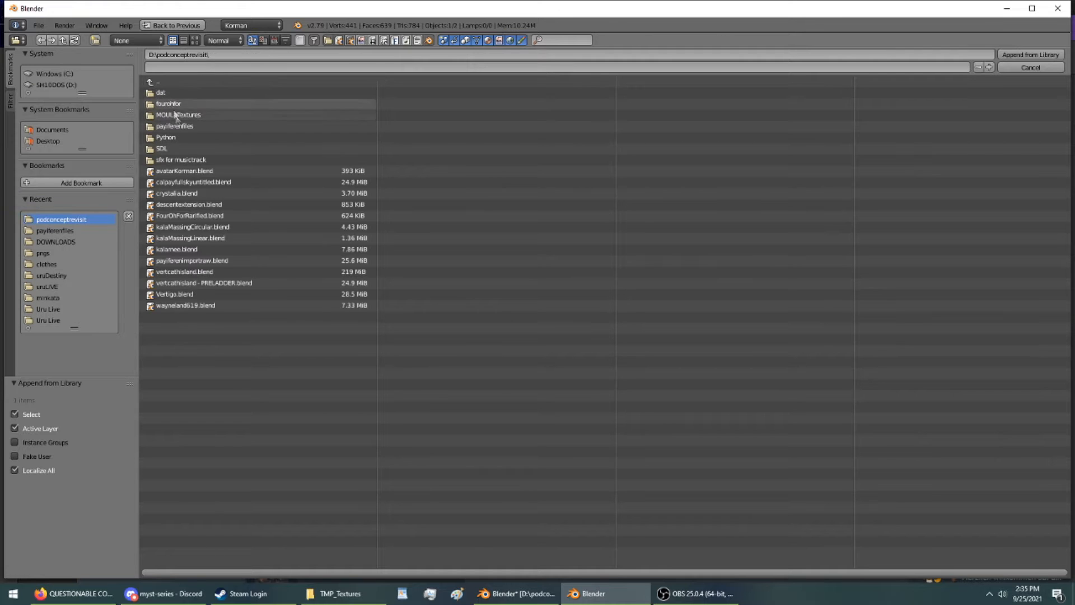
{"action": "left_click", "coordinate": [238, 182]}
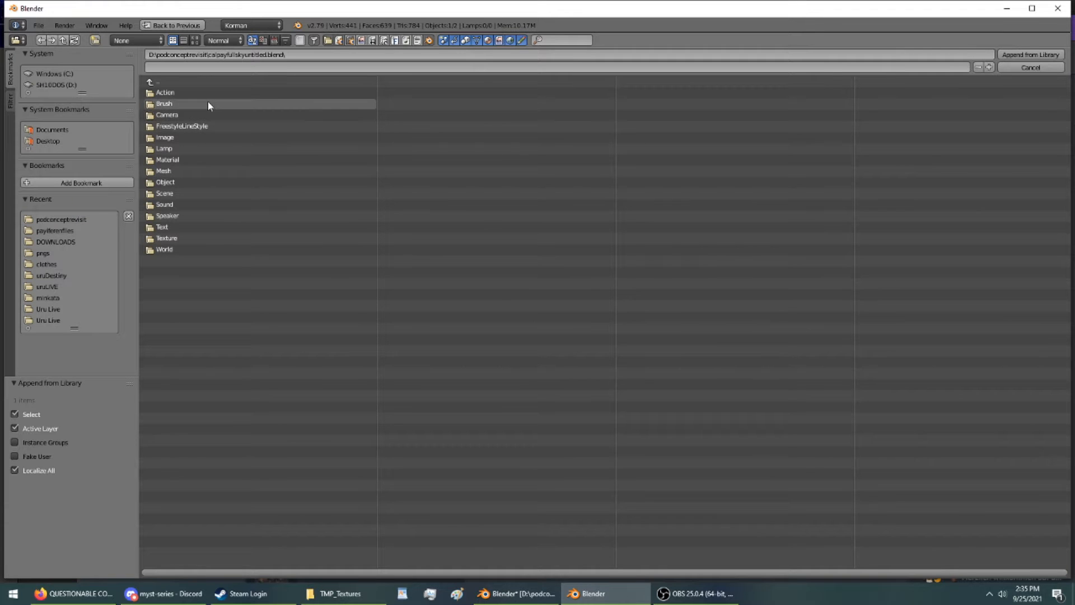
{"action": "left_click", "coordinate": [214, 172]}
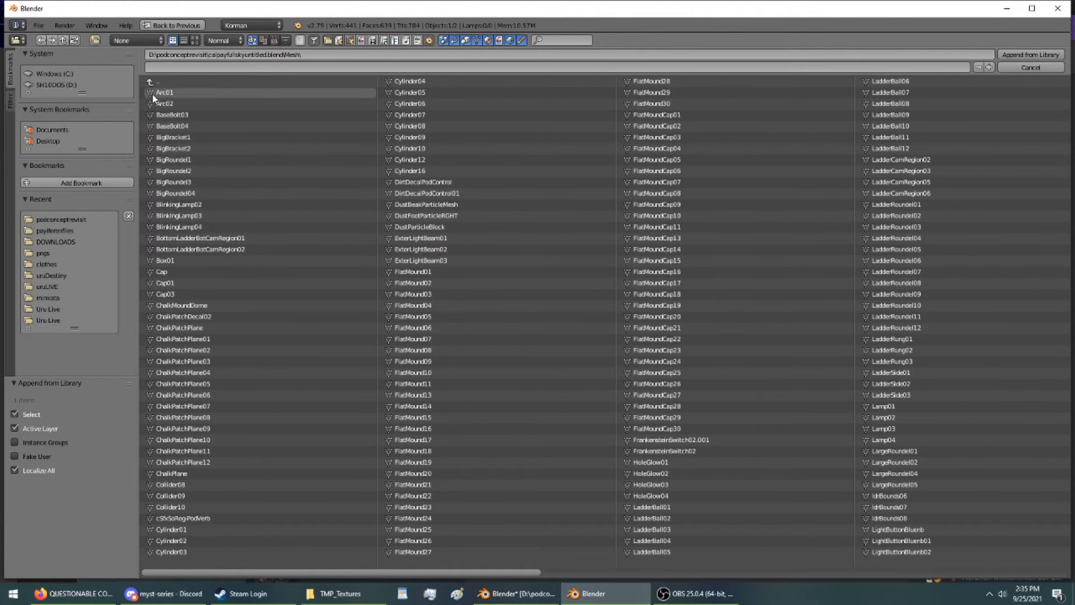
{"action": "left_click", "coordinate": [150, 82]}
{"action": "left_click", "coordinate": [196, 183]}
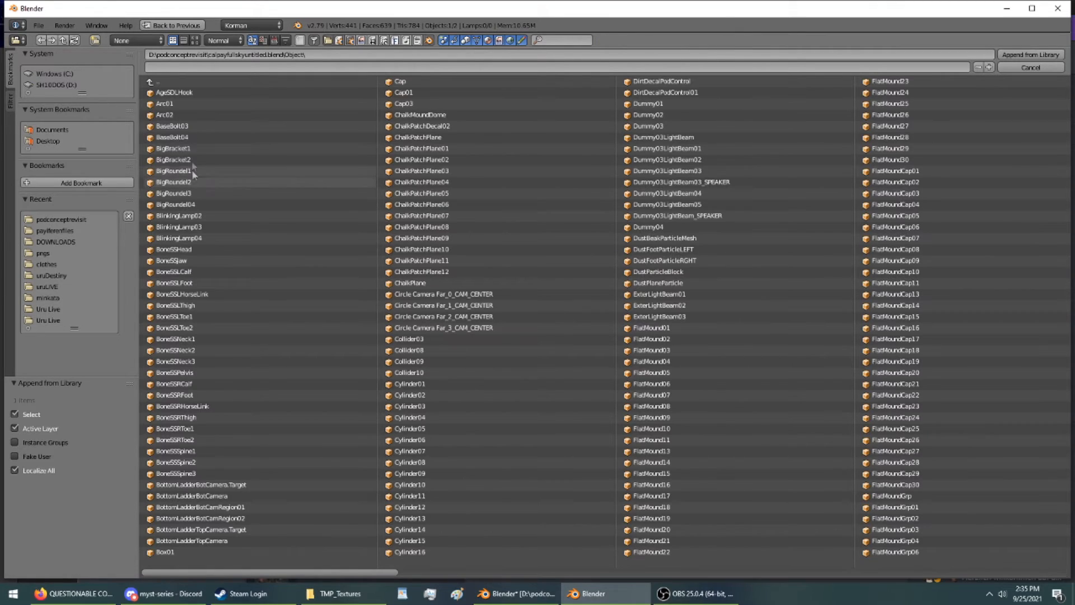
{"action": "left_click_drag", "start_coordinate": [358, 572], "coordinate": [804, 602]}
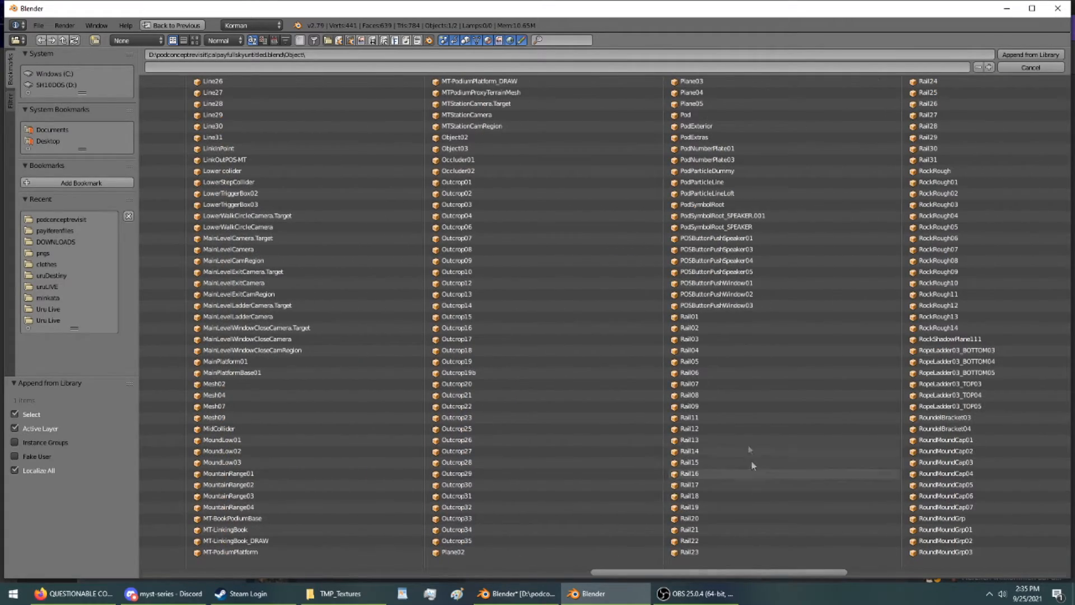
{"action": "double_click", "coordinate": [721, 128]}
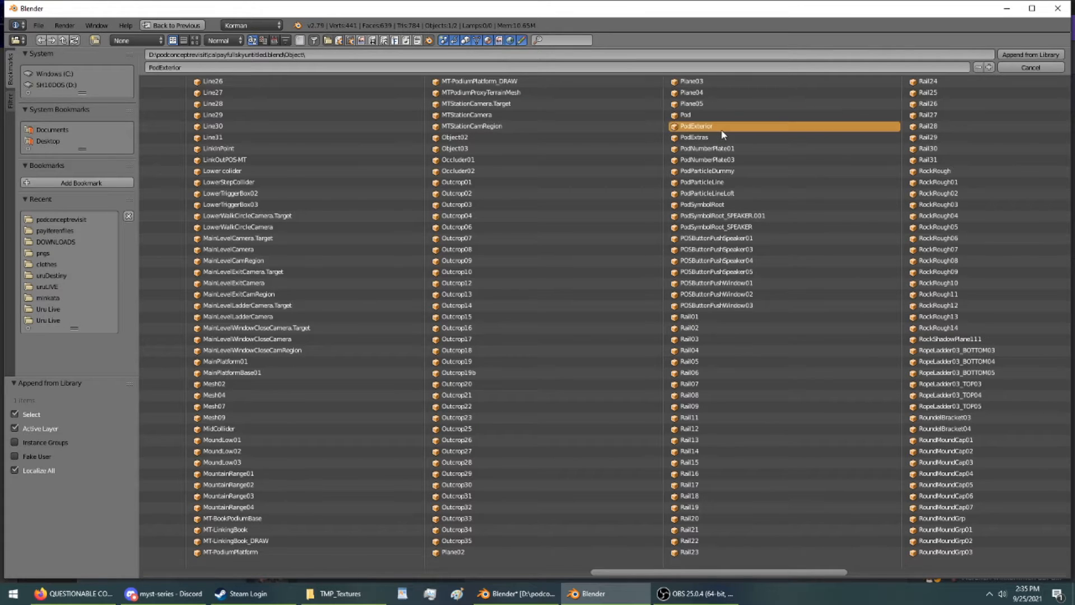
- Raise the pod exterior about 22.16 units along Z so it sits above the avatar
{"action": "scroll", "coordinate": [421, 305], "scroll_direction": "down", "scroll_amount": 7}
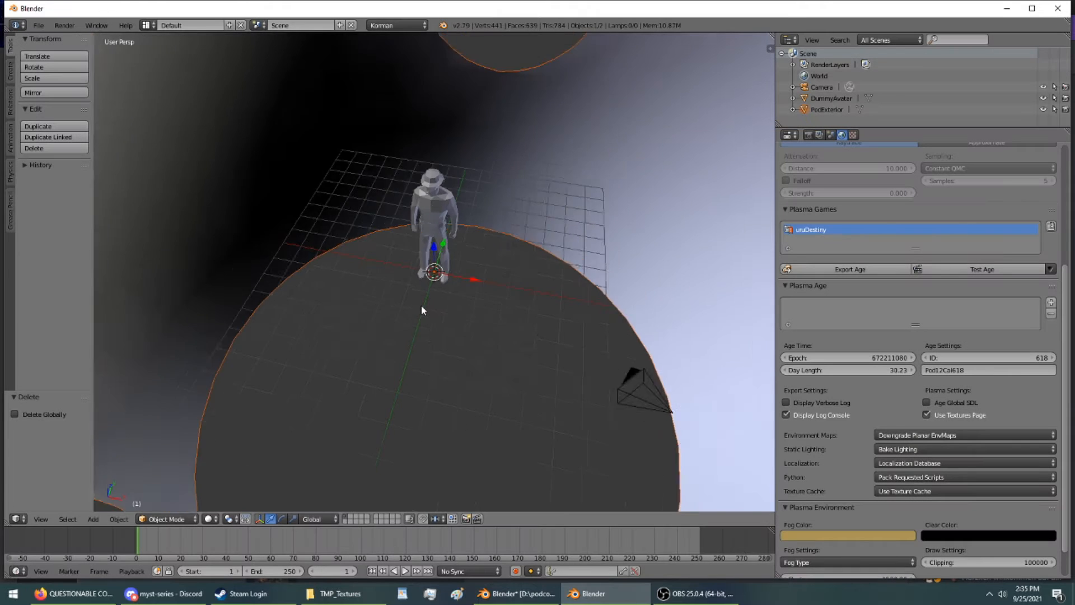
{"action": "middle_click_drag", "start_coordinate": [421, 306], "coordinate": [452, 232]}
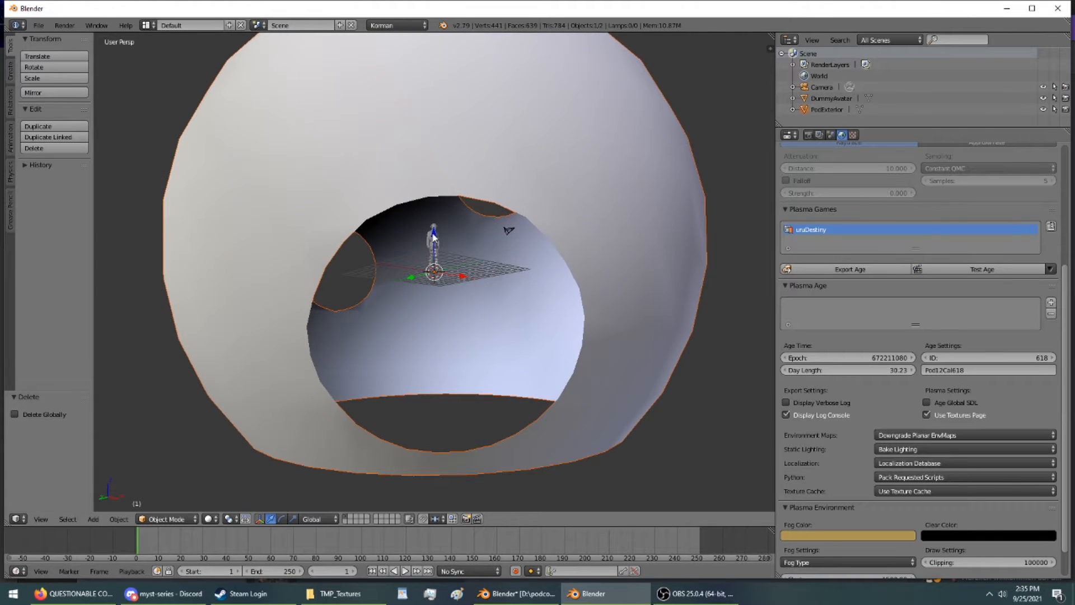
{"action": "key", "text": "shift+d"}
{"action": "key", "text": "z"}
{"action": "left_click", "coordinate": [429, 84]}
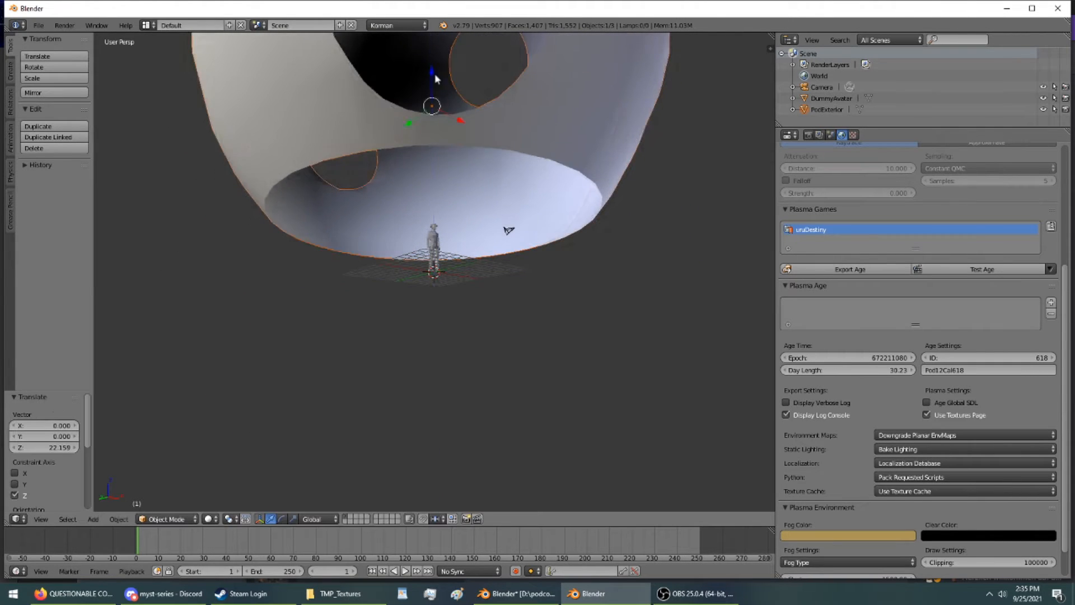
- Preview the pod exterior from several angles in Material shading, and return the viewport to Solid shading
{"action": "left_click", "coordinate": [212, 520]}
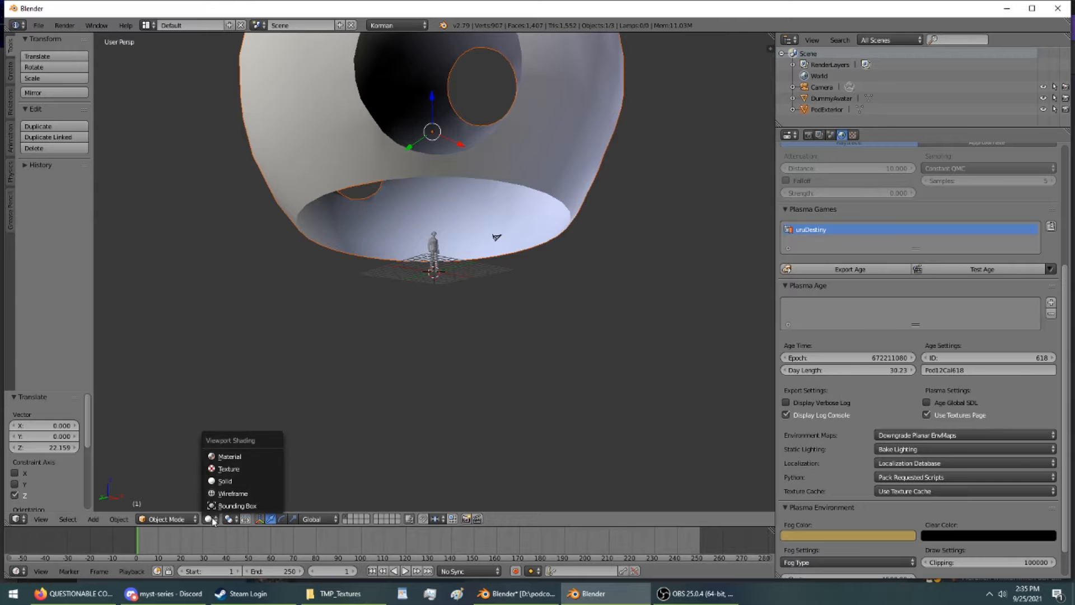
{"action": "left_click", "coordinate": [219, 454]}
{"action": "middle_click_drag", "start_coordinate": [298, 267], "coordinate": [280, 348]}
{"action": "scroll", "coordinate": [280, 348], "scroll_direction": "up", "scroll_amount": 4}
{"action": "scroll", "coordinate": [278, 342], "scroll_direction": "down", "scroll_amount": 3}
{"action": "middle_click_drag", "start_coordinate": [270, 304], "coordinate": [304, 213]}
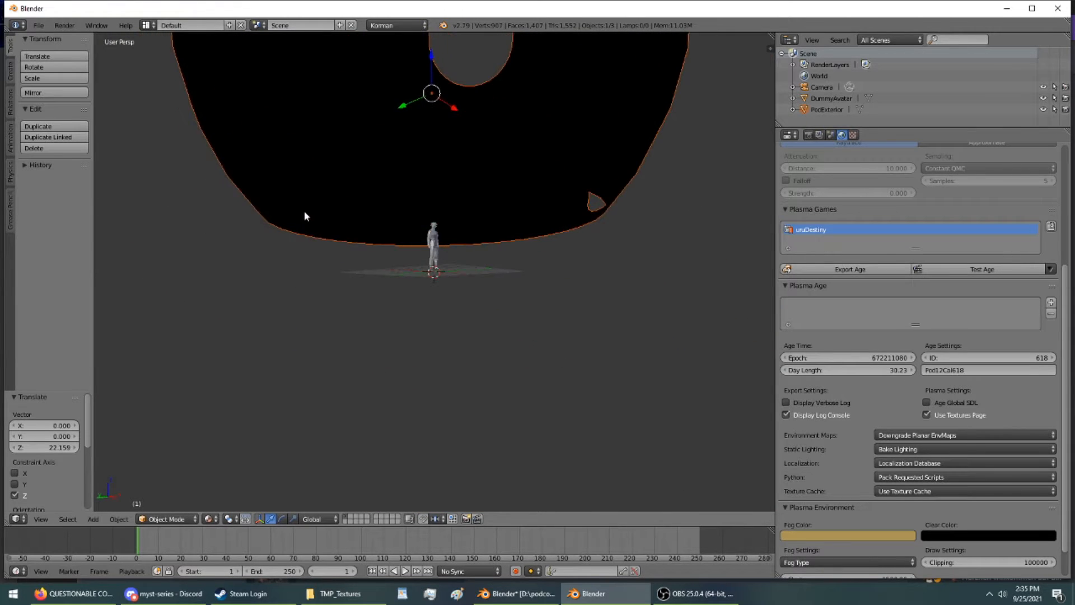
{"action": "middle_click_drag", "start_coordinate": [278, 259], "coordinate": [250, 314]}
{"action": "scroll", "coordinate": [326, 259], "scroll_direction": "up", "scroll_amount": 4}
{"action": "scroll", "coordinate": [325, 259], "scroll_direction": "down", "scroll_amount": 4}
{"action": "middle_click_drag", "start_coordinate": [326, 259], "coordinate": [323, 224]}
{"action": "scroll", "coordinate": [322, 225], "scroll_direction": "up", "scroll_amount": 2}
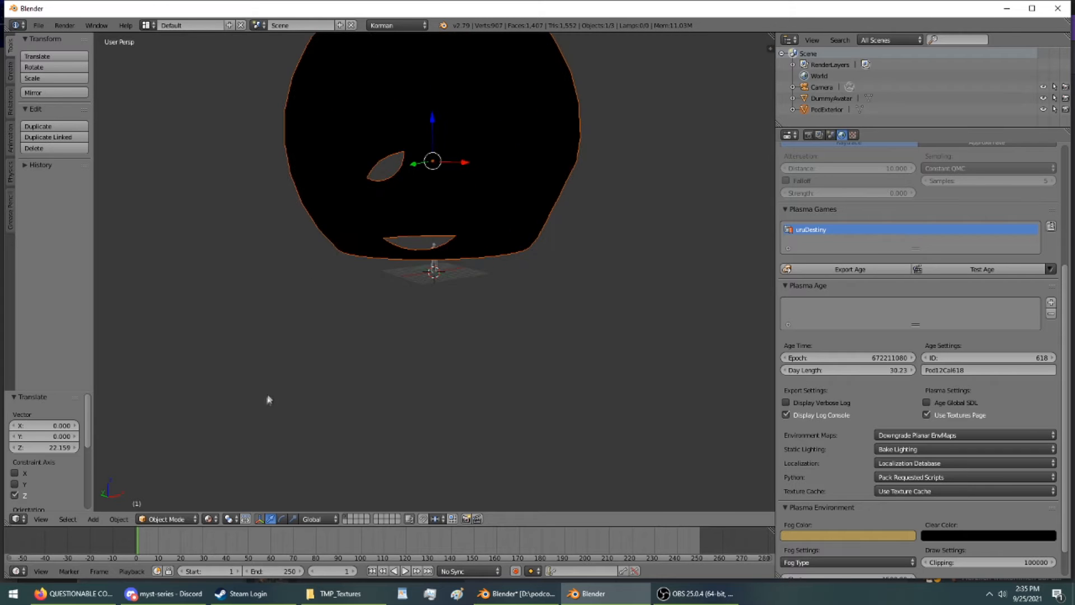
{"action": "left_click", "coordinate": [210, 518]}
{"action": "left_click", "coordinate": [224, 480]}
{"action": "middle_click_drag", "start_coordinate": [254, 439], "coordinate": [331, 415]}
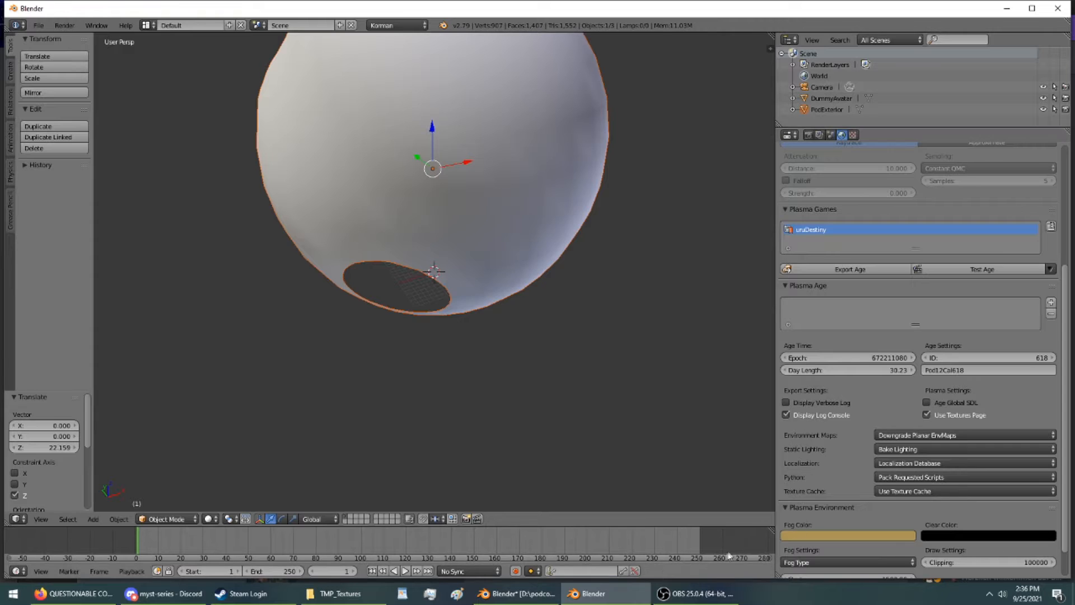
- Switch to the pod file, leave local view, and check the fog and clear colors in its World settings
{"action": "left_click", "coordinate": [517, 593]}
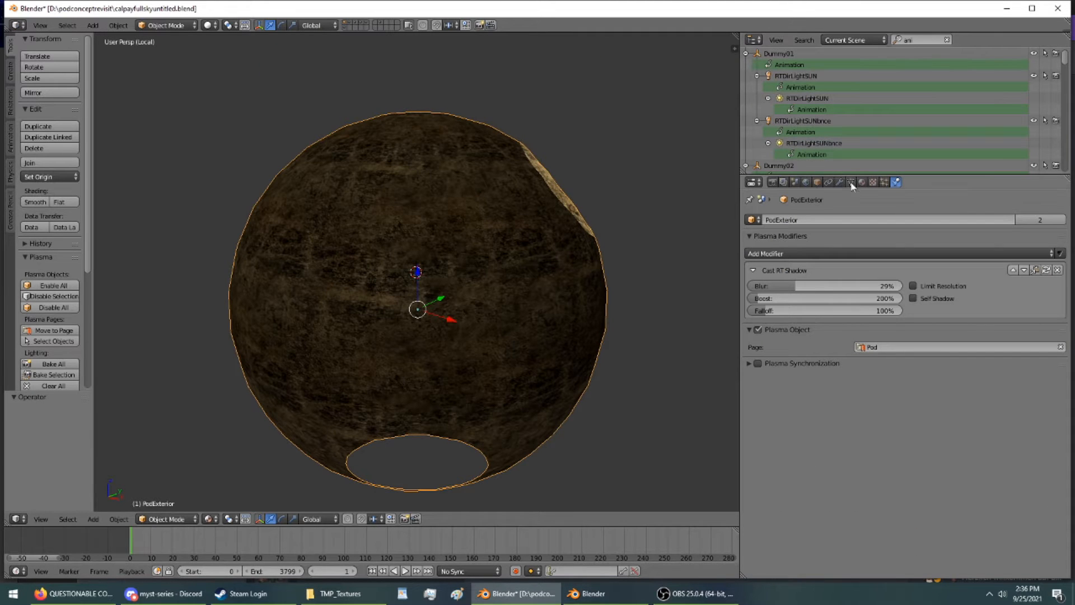
{"action": "left_click", "coordinate": [805, 182]}
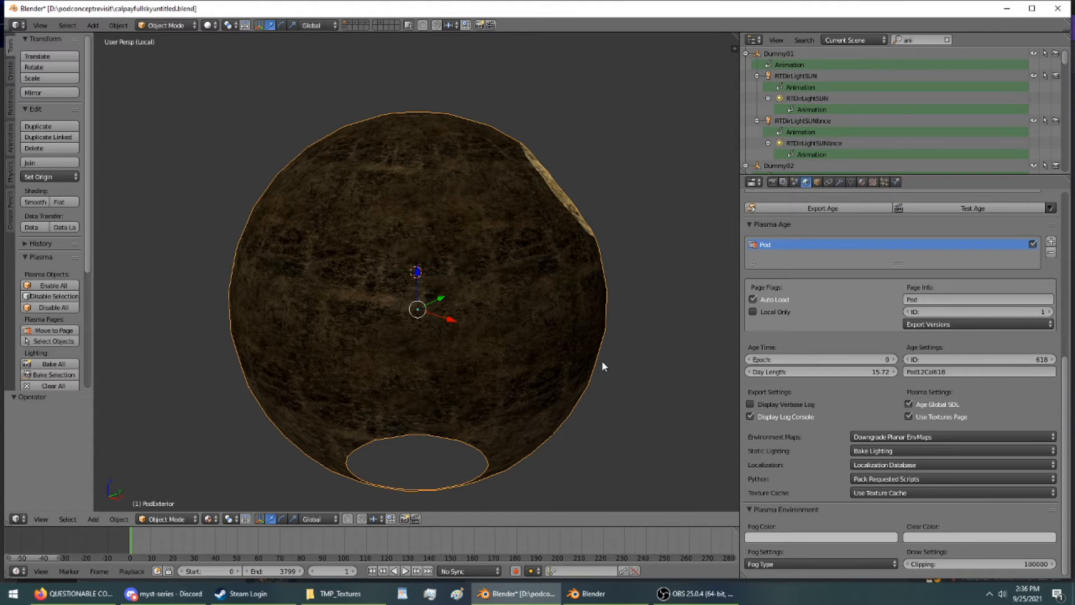
{"action": "key", "text": "KP_Divide"}
{"action": "left_click", "coordinate": [925, 535]}
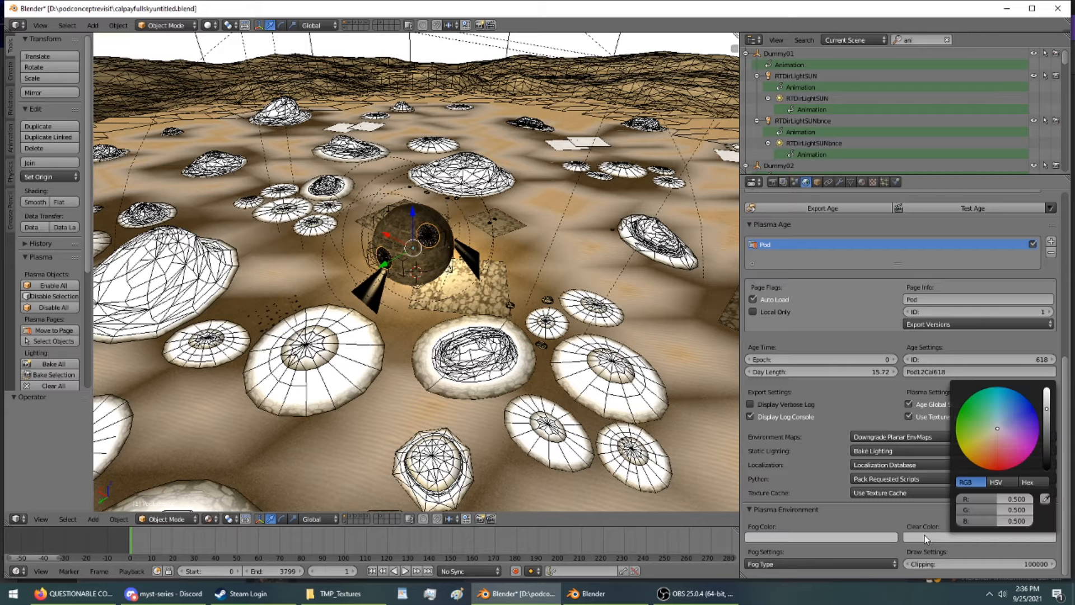
{"action": "left_click", "coordinate": [864, 537]}
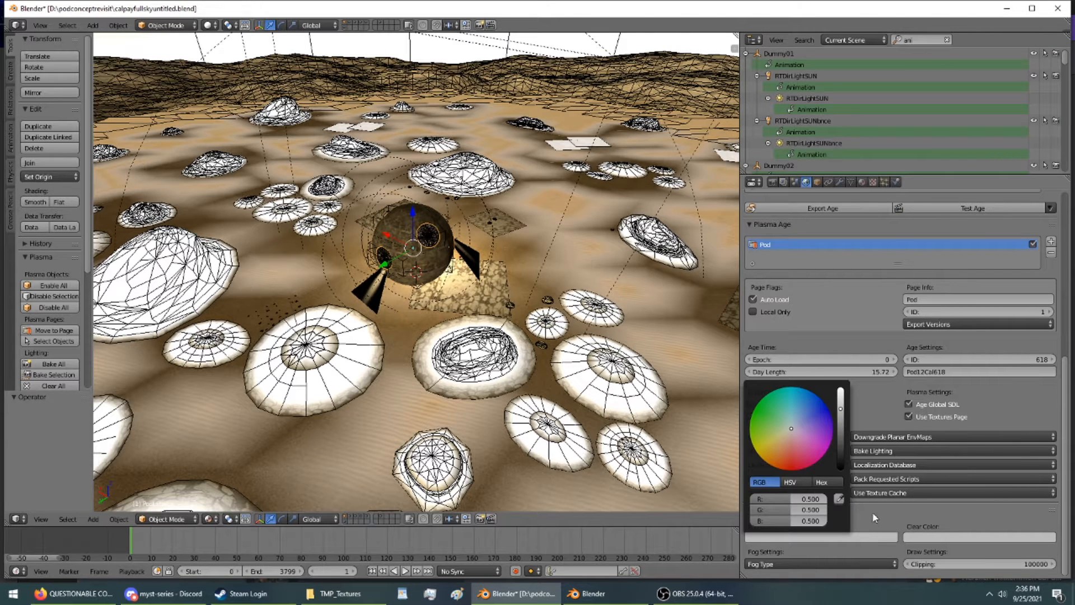
- In the new scene, set the fog color to R 0.400, G 0.276, B 0.336 and the clear color to a light grey of 0.723
{"action": "left_click", "coordinate": [588, 593]}
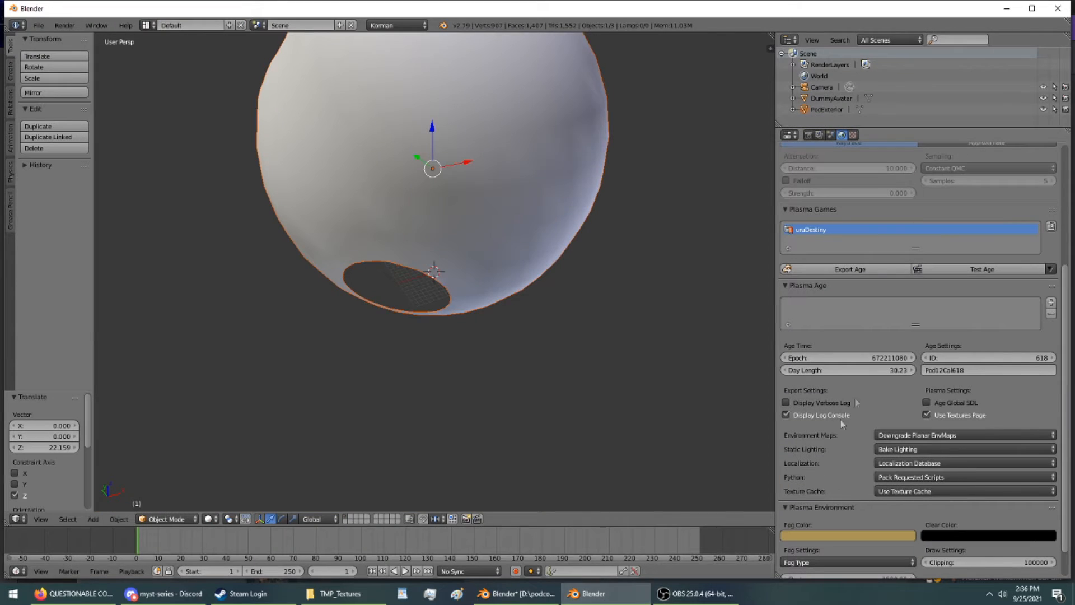
{"action": "left_click", "coordinate": [888, 539]}
{"action": "left_click", "coordinate": [837, 410]}
{"action": "left_click_drag", "start_coordinate": [836, 413], "coordinate": [830, 432]}
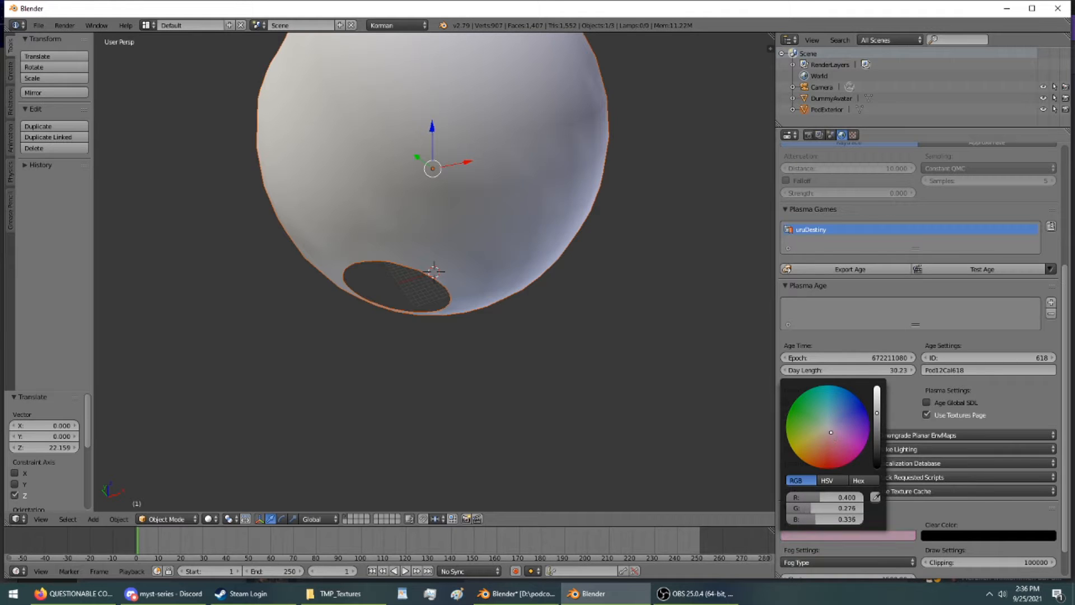
{"action": "left_click", "coordinate": [942, 534]}
{"action": "left_click_drag", "start_coordinate": [1049, 425], "coordinate": [1046, 396]}
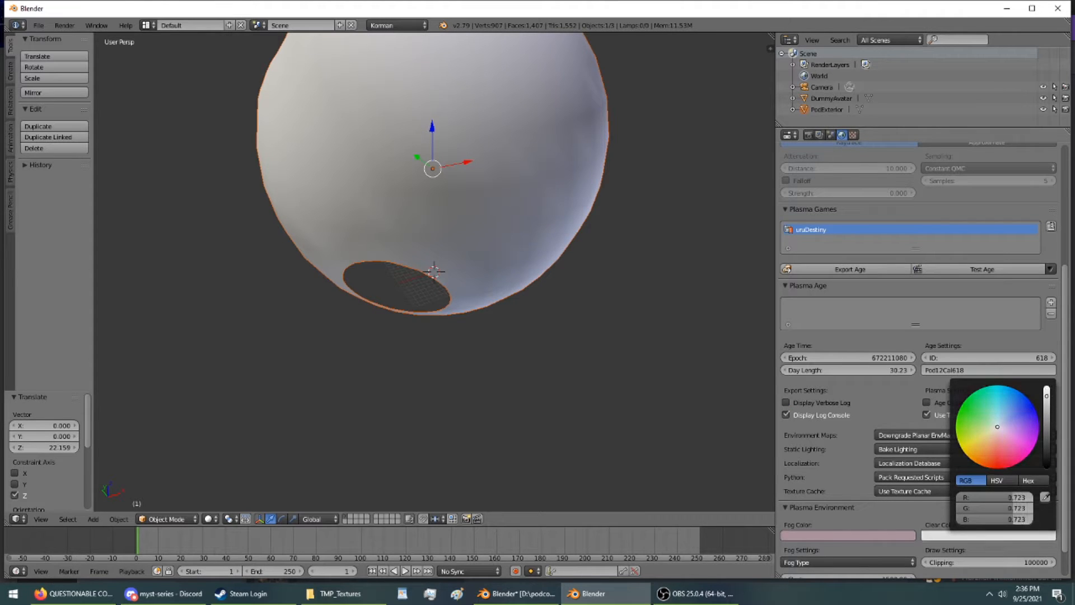
- Change the Plasma environment's clear color to a light blue
{"action": "left_click", "coordinate": [1002, 418]}
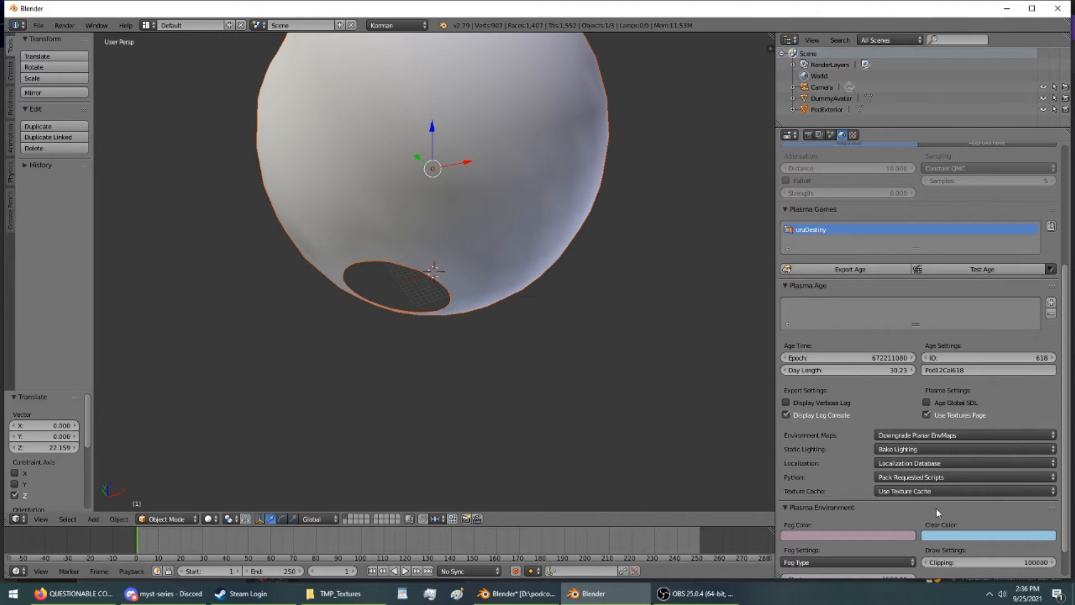
{"action": "middle_click_drag", "start_coordinate": [692, 297], "coordinate": [704, 250]}
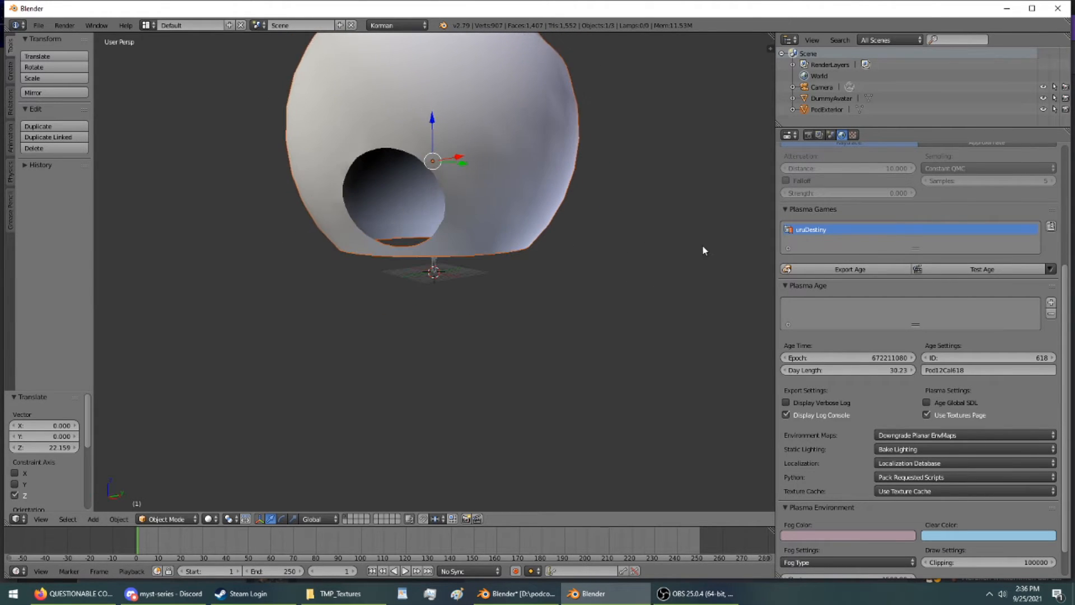
- Lower the pod exterior about 5.42 units along Z, raise it back about 1.85 units, and check how the avatar fits inside
{"action": "left_click_drag", "start_coordinate": [427, 148], "coordinate": [443, 177]}
{"action": "middle_click_drag", "start_coordinate": [501, 172], "coordinate": [563, 166]}
{"action": "scroll", "coordinate": [412, 255], "scroll_direction": "up", "scroll_amount": 8}
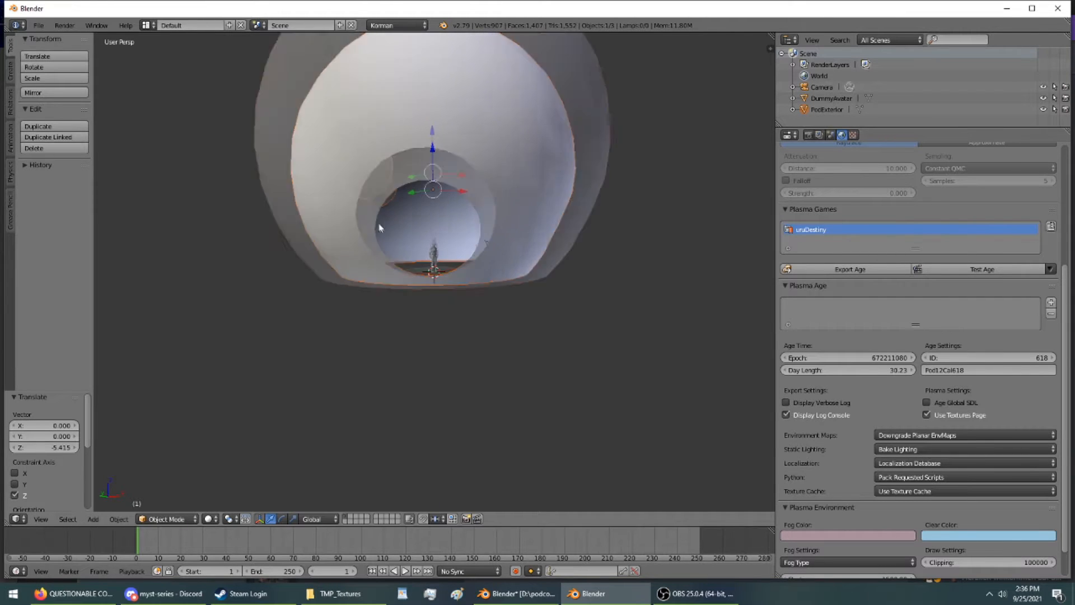
{"action": "scroll", "coordinate": [412, 252], "scroll_direction": "down", "scroll_amount": 6}
{"action": "left_click_drag", "start_coordinate": [433, 71], "coordinate": [430, 37]}
{"action": "middle_click_drag", "start_coordinate": [431, 39], "coordinate": [619, 173]}
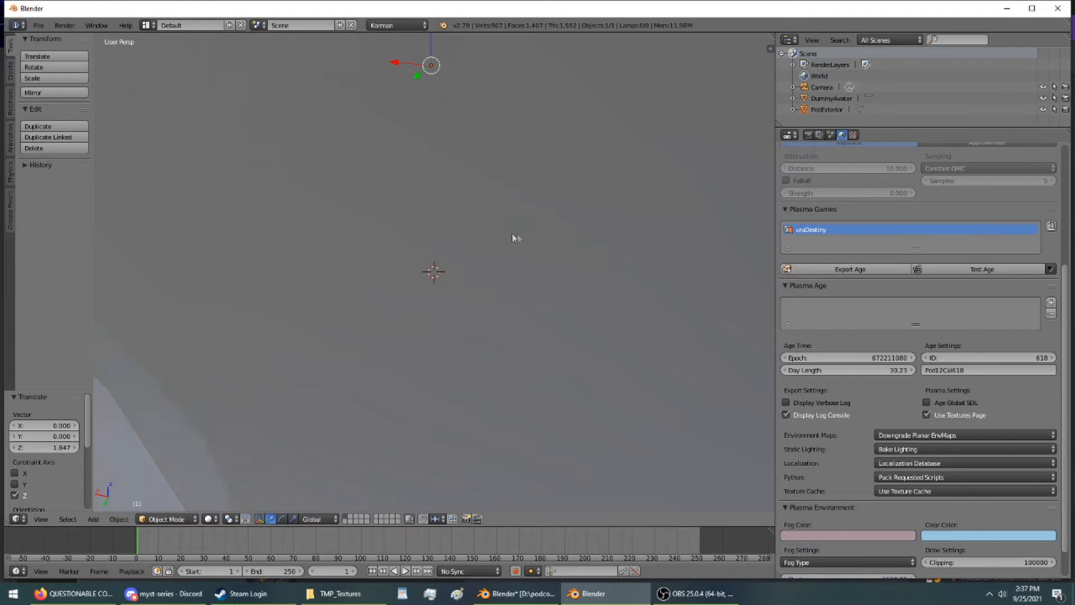
{"action": "scroll", "coordinate": [514, 235], "scroll_direction": "down", "scroll_amount": 8}
{"action": "middle_click_drag", "start_coordinate": [546, 250], "coordinate": [765, 164]}
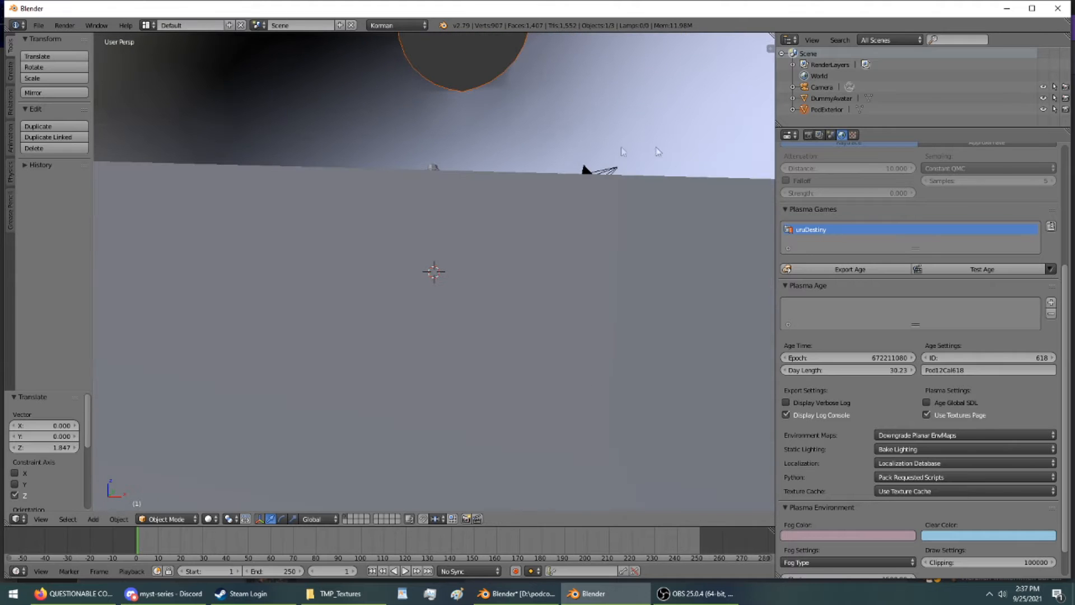
{"action": "middle_click_drag", "start_coordinate": [597, 149], "coordinate": [590, 161]}
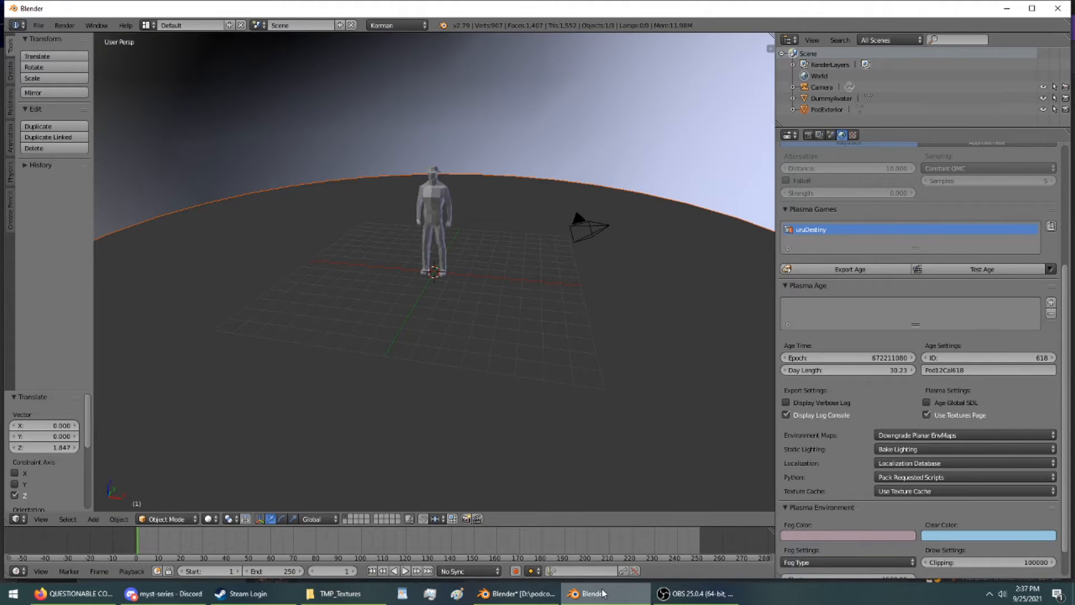
- Switch to the other Blender window with the pod file and quit it without saving the changes
{"action": "mouse_move", "coordinate": [603, 593]}
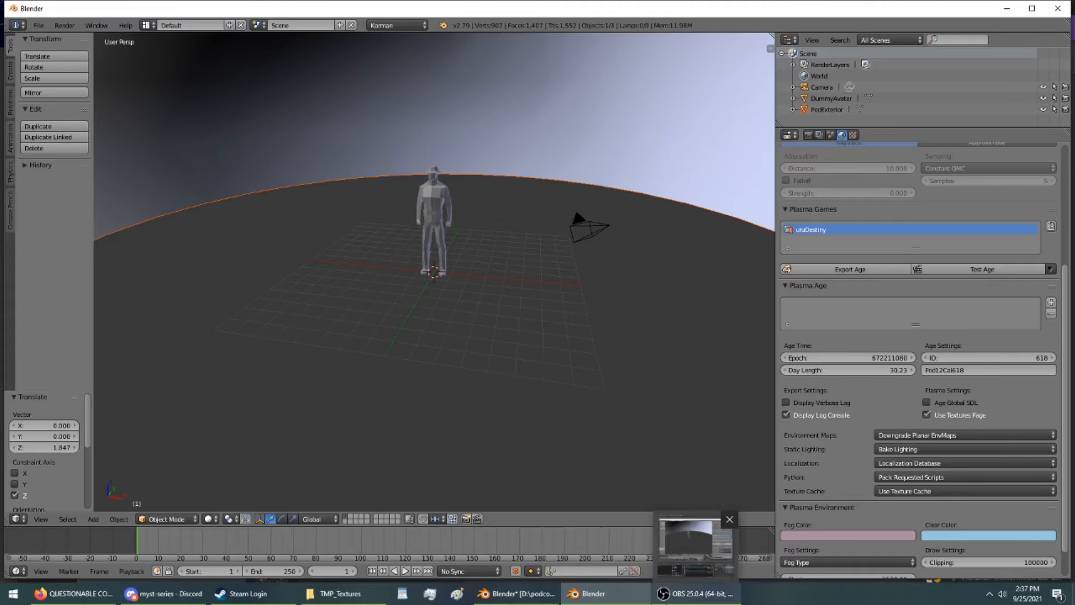
{"action": "left_click", "coordinate": [500, 546]}
{"action": "middle_click_drag", "start_coordinate": [456, 327], "coordinate": [711, 115]}
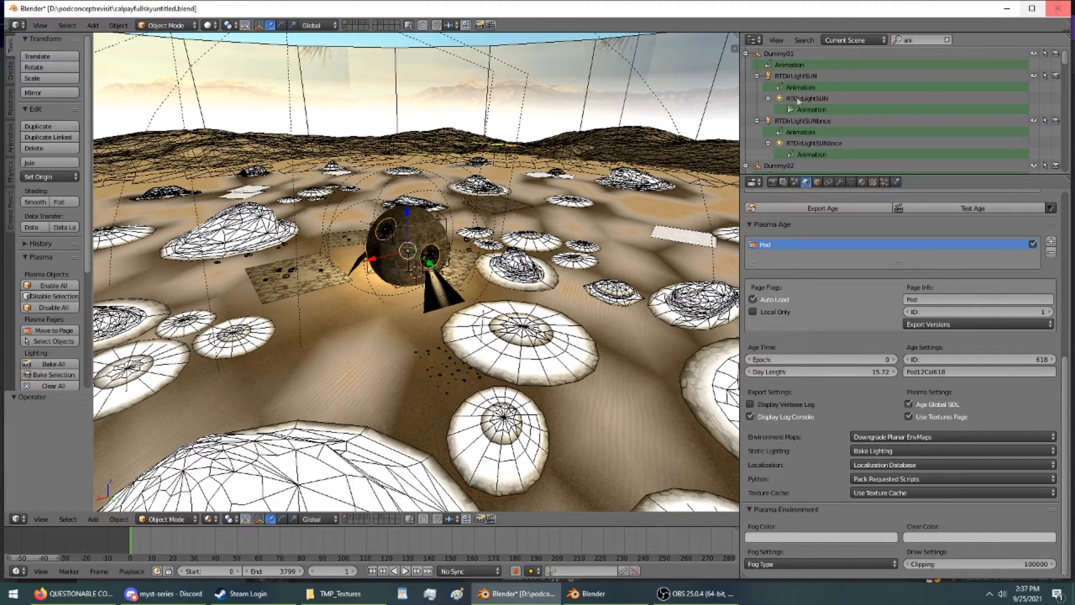
{"action": "left_click", "coordinate": [1054, 6]}
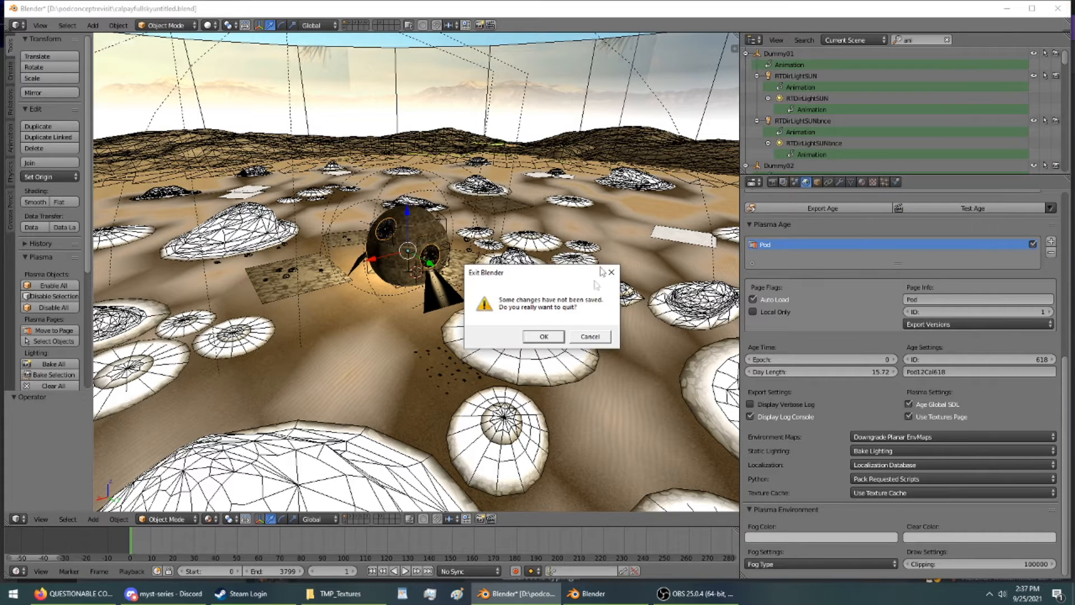
{"action": "left_click", "coordinate": [560, 339]}
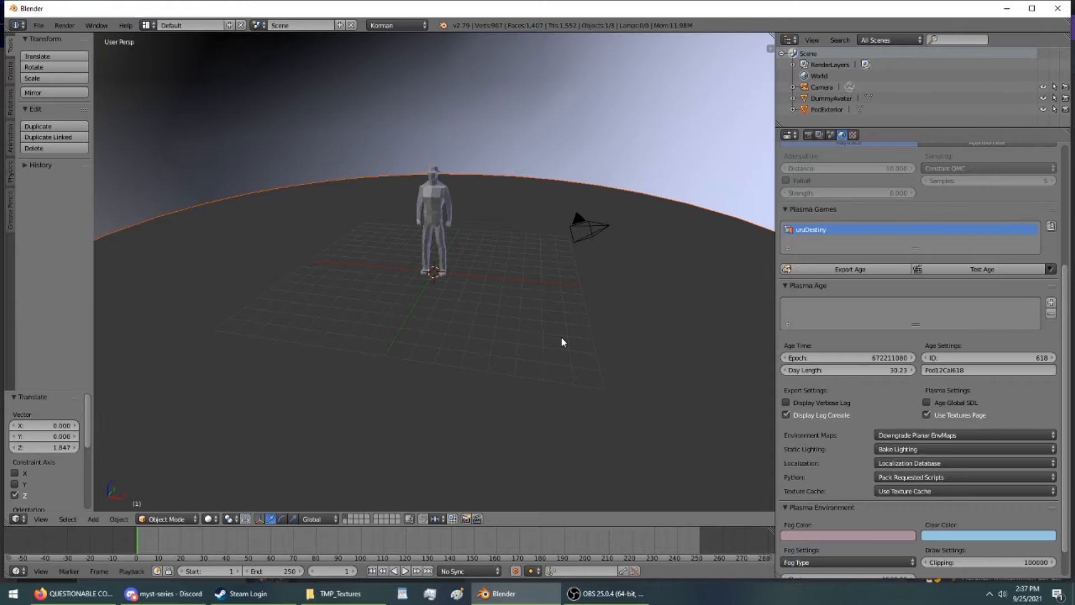
- Open 12redraw.png from the podconceptrevisit folder in Photos and study the top, east and west concept drawings of the pod's surroundings
{"action": "left_click", "coordinate": [339, 594]}
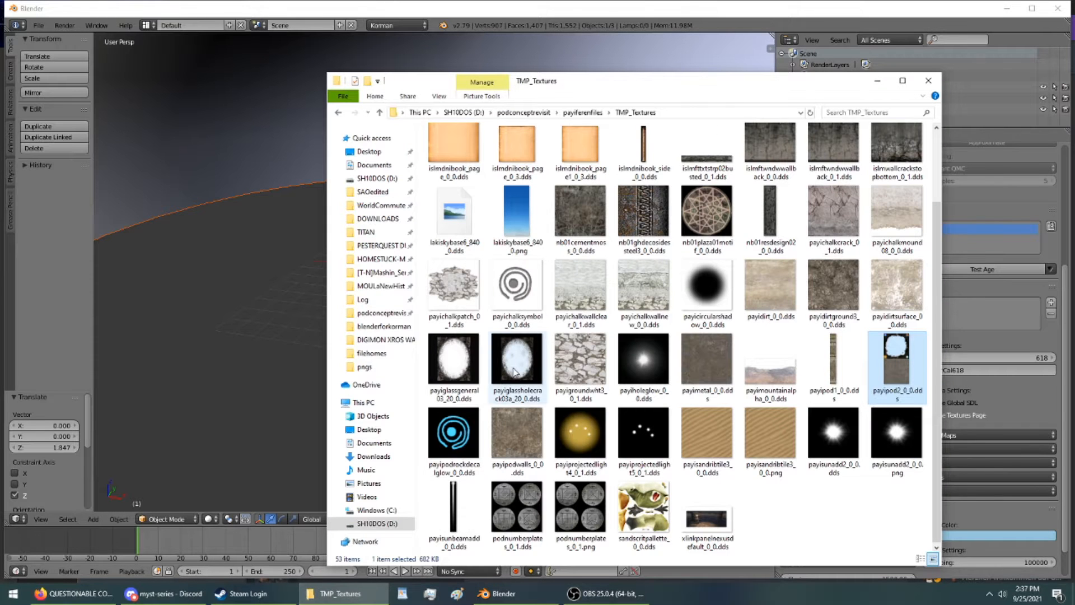
{"action": "key", "text": "alt+Up"}
{"action": "key", "text": "alt+Up"}
{"action": "double_click", "coordinate": [463, 270]}
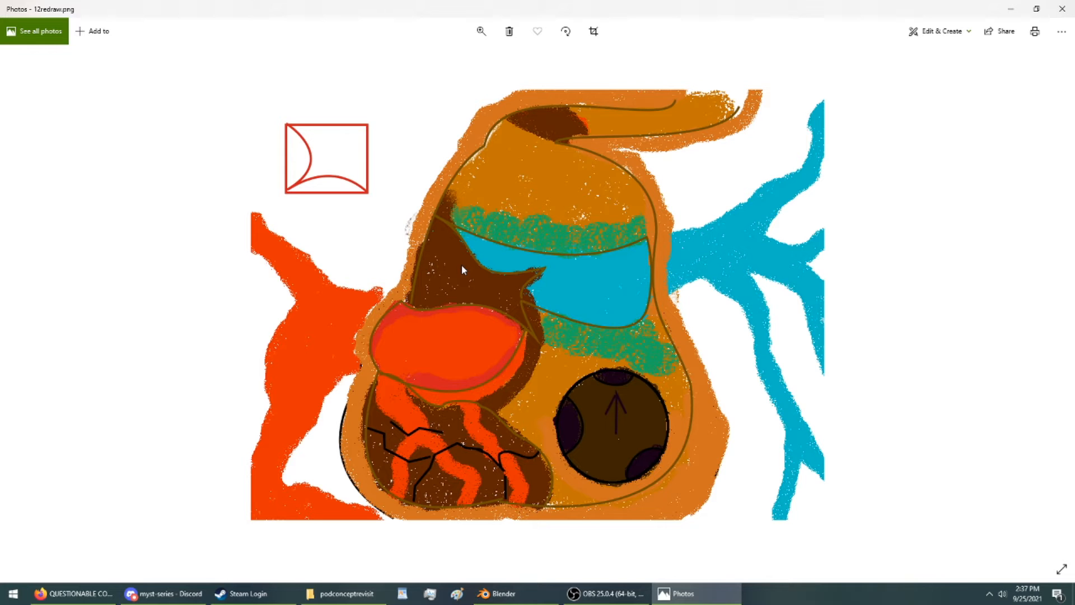
{"action": "key", "text": "Right"}
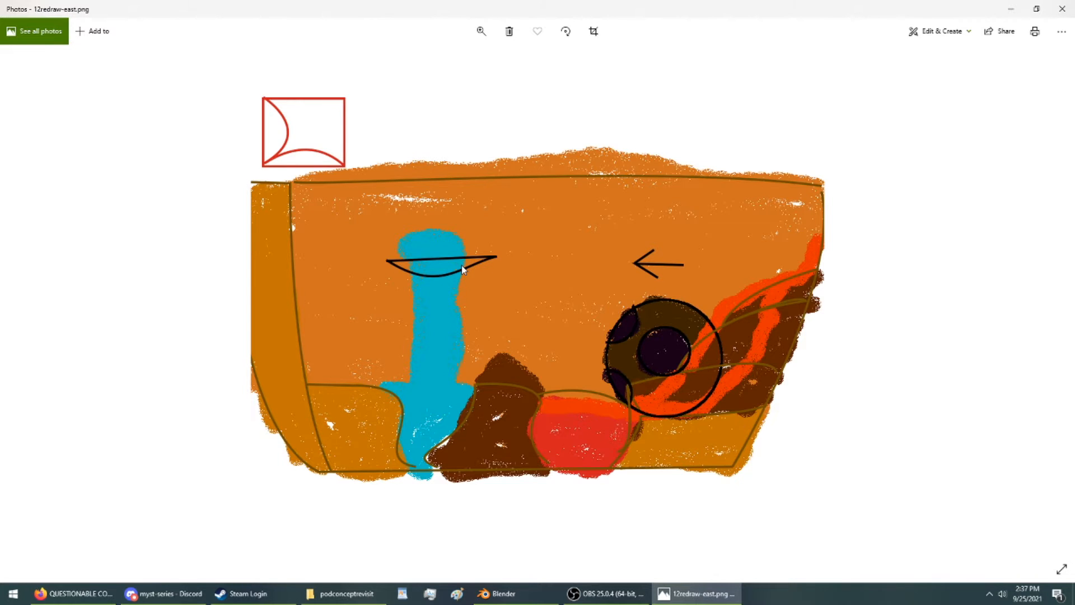
{"action": "key", "text": "Right"}
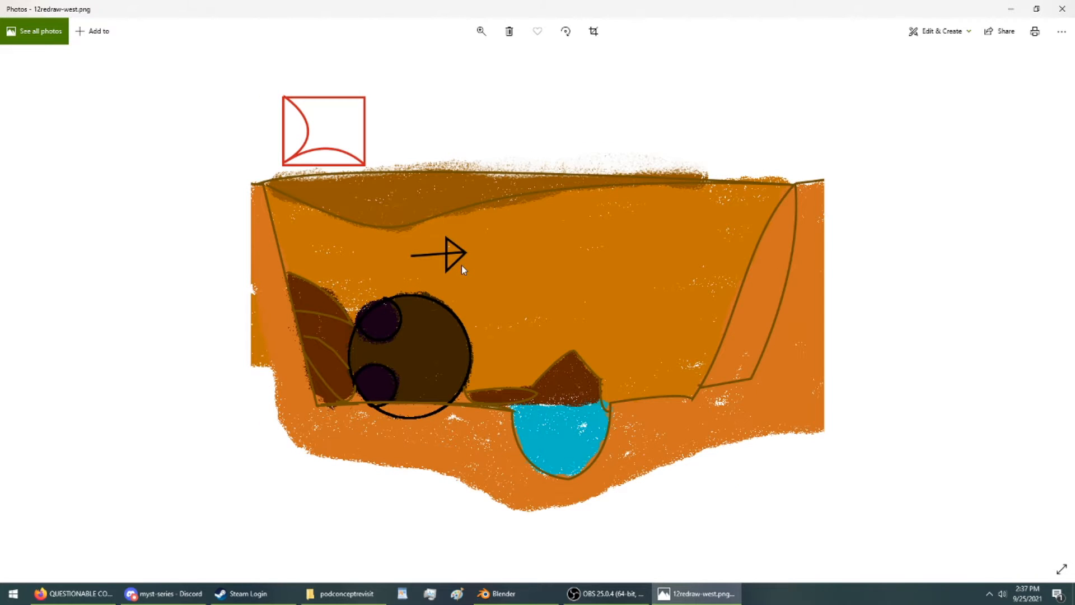
{"action": "key", "text": "Left"}
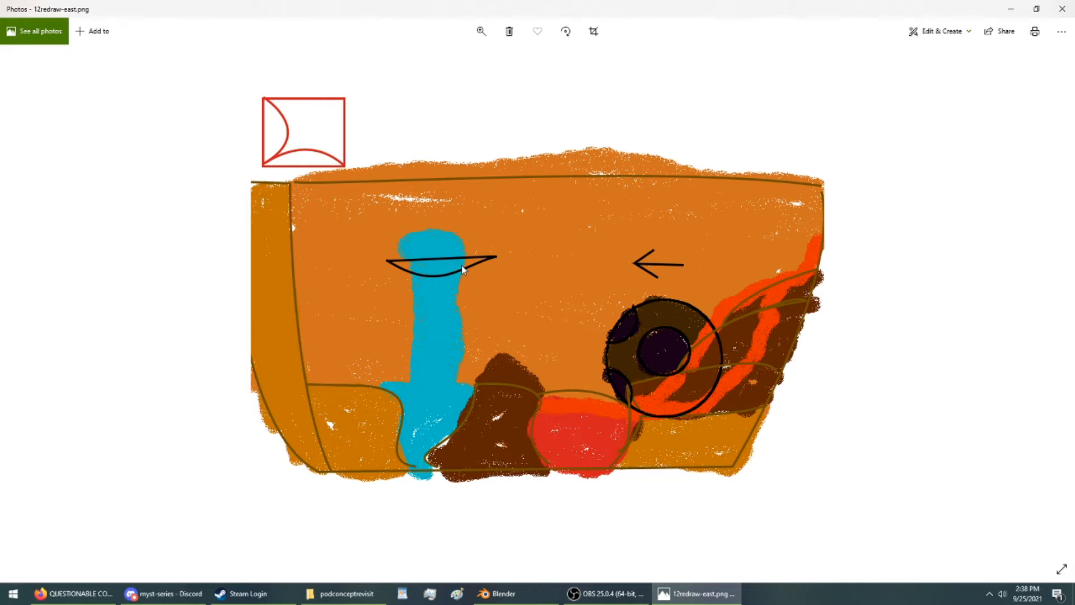
{"action": "key", "text": "Left"}
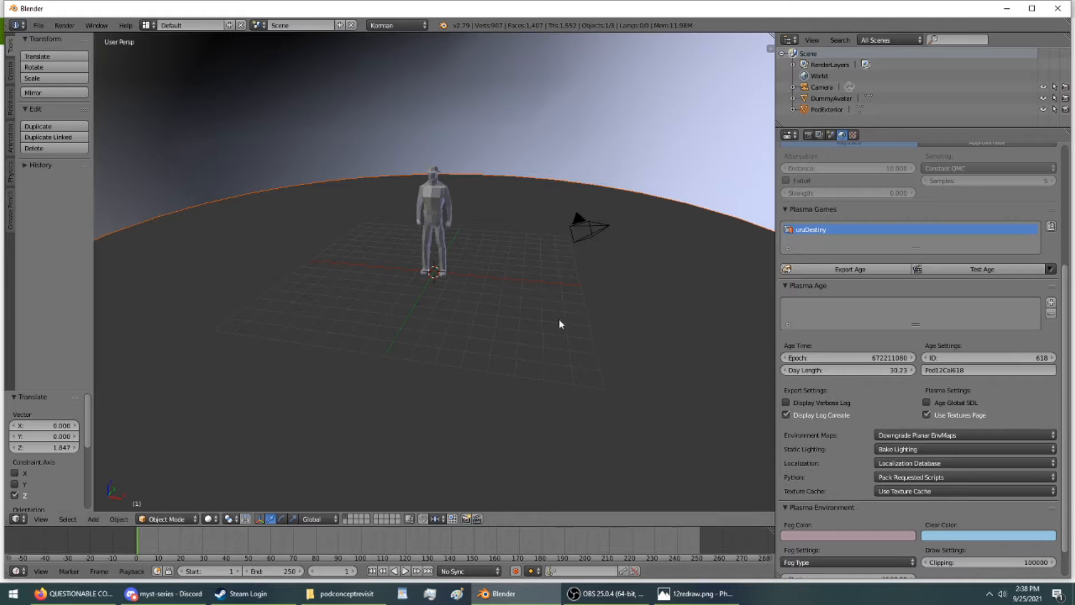
- Back in Blender, move the pod exterior about 40.74 units along Y, away from the avatar
{"action": "middle_click_drag", "start_coordinate": [506, 290], "coordinate": [569, 272]}
{"action": "scroll", "coordinate": [477, 300], "scroll_direction": "up", "scroll_amount": 5}
{"action": "scroll", "coordinate": [476, 300], "scroll_direction": "down", "scroll_amount": 2}
{"action": "scroll", "coordinate": [570, 272], "scroll_direction": "down", "scroll_amount": 4}
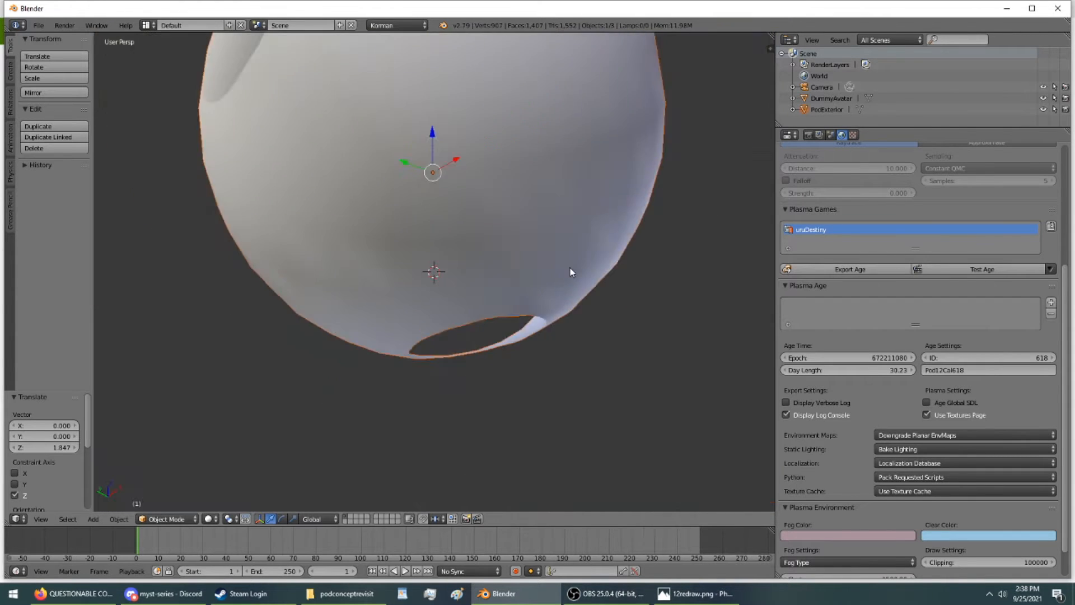
{"action": "scroll", "coordinate": [570, 272], "scroll_direction": "up", "scroll_amount": 8}
{"action": "scroll", "coordinate": [451, 224], "scroll_direction": "down", "scroll_amount": 7}
{"action": "middle_click_drag", "start_coordinate": [453, 220], "coordinate": [543, 258]}
{"action": "scroll", "coordinate": [543, 258], "scroll_direction": "down", "scroll_amount": 2}
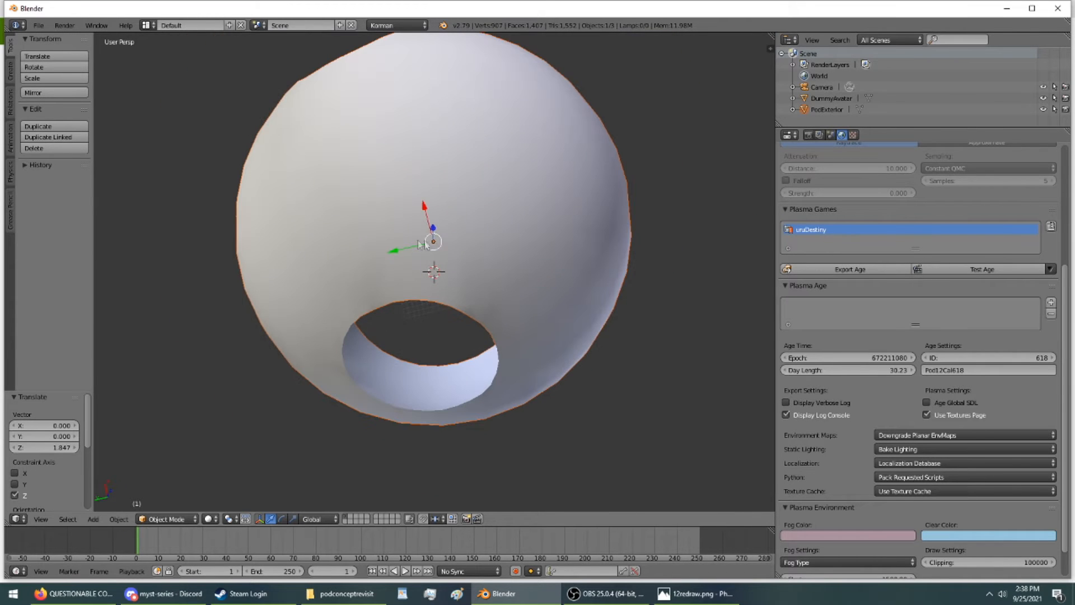
{"action": "left_click_drag", "start_coordinate": [416, 246], "coordinate": [152, 286]}
{"action": "middle_click_drag", "start_coordinate": [151, 288], "coordinate": [679, 208]}
- Rotate the pod exterior about -159° around Z, and turn it another -17.5° around the same axis
{"action": "key", "text": "r"}
{"action": "key", "text": "z"}
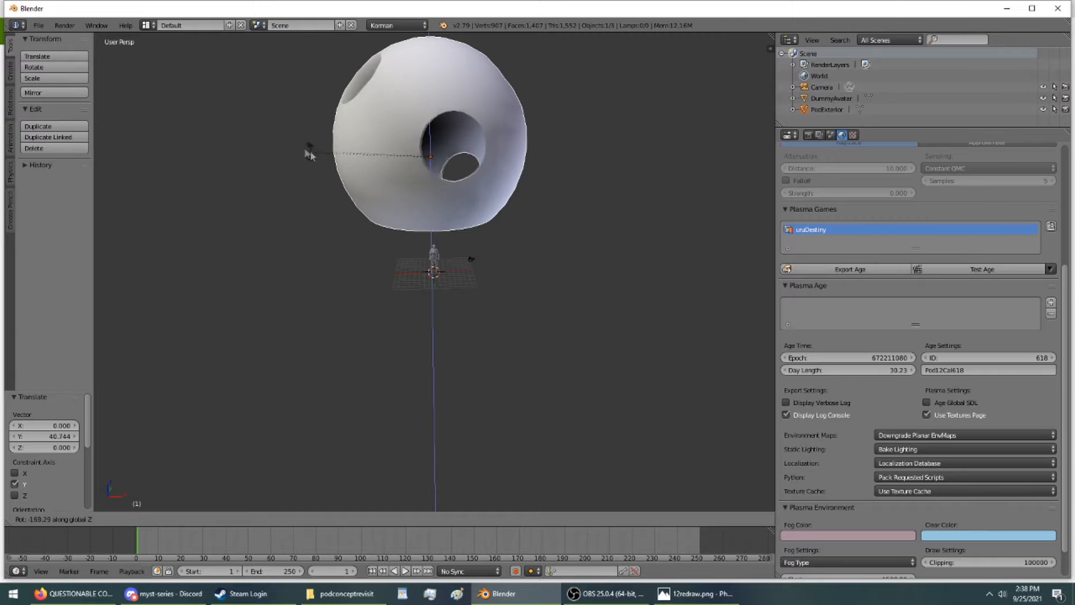
{"action": "left_click", "coordinate": [710, 204]}
{"action": "middle_click_drag", "start_coordinate": [709, 211], "coordinate": [694, 261]}
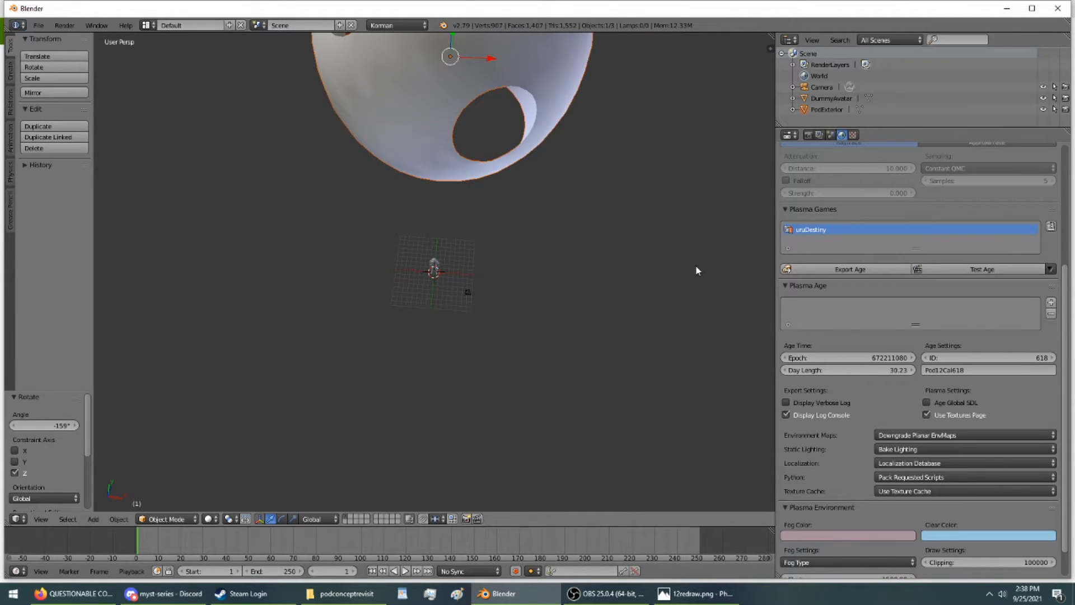
{"action": "key", "text": "r"}
{"action": "key", "text": "z"}
{"action": "left_click", "coordinate": [583, 258]}
{"action": "middle_click_drag", "start_coordinate": [578, 259], "coordinate": [579, 195]}
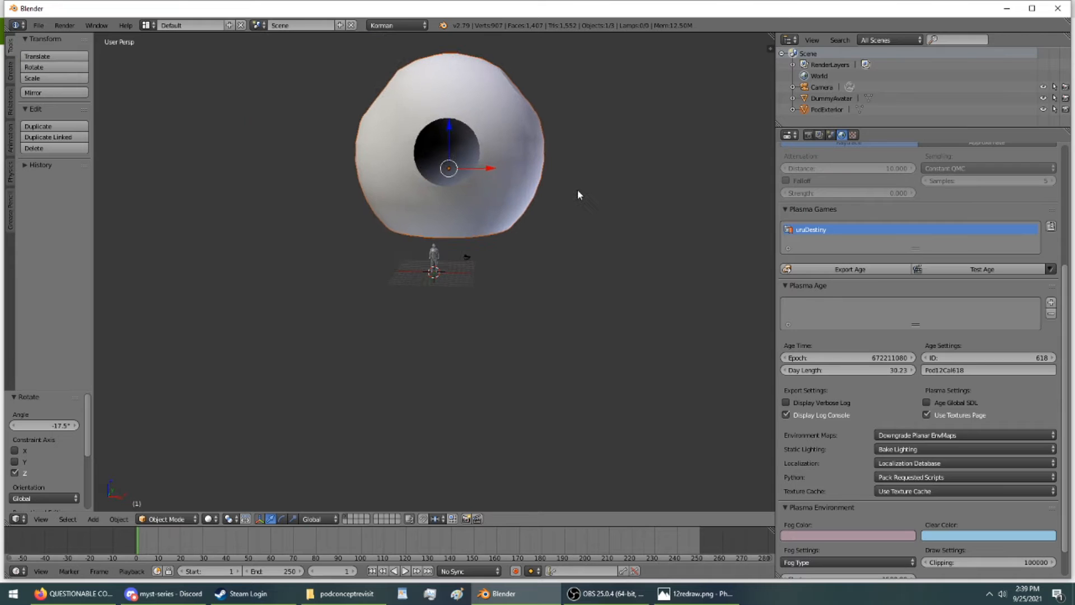
{"action": "key", "text": "r"}
{"action": "key", "text": "x"}
{"action": "right_click", "coordinate": [592, 158]}
{"action": "key", "text": "r"}
{"action": "key", "text": "y"}
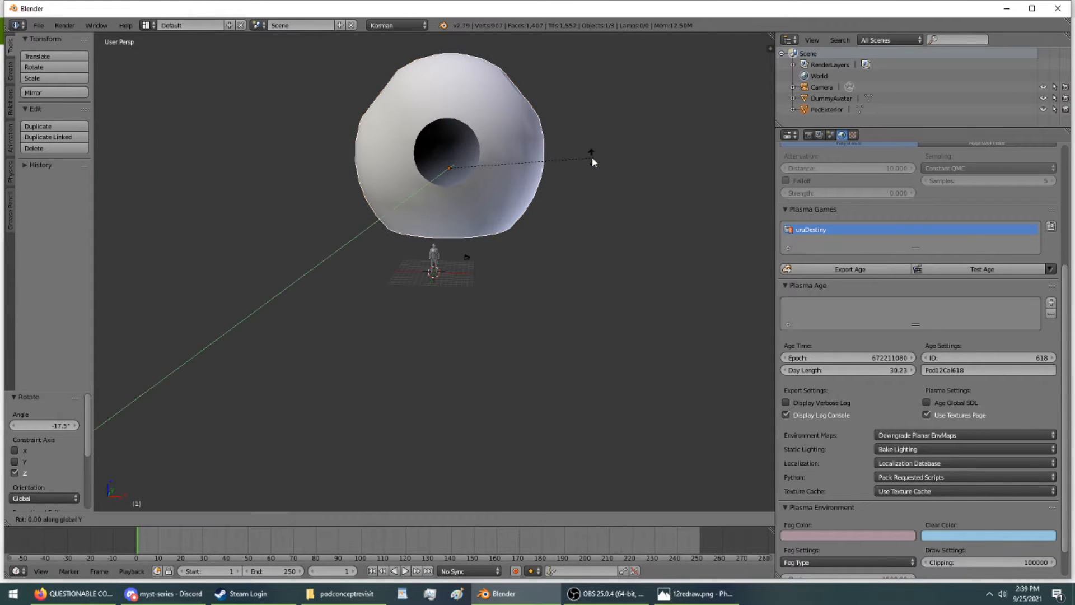
{"action": "right_click", "coordinate": [552, 81]}
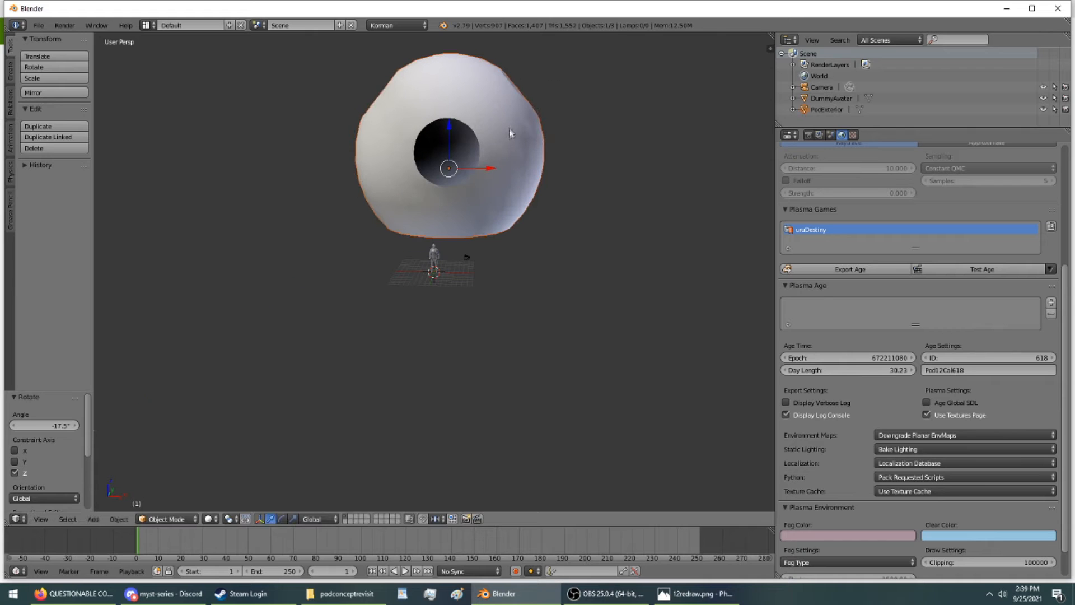
{"action": "key", "text": "r"}
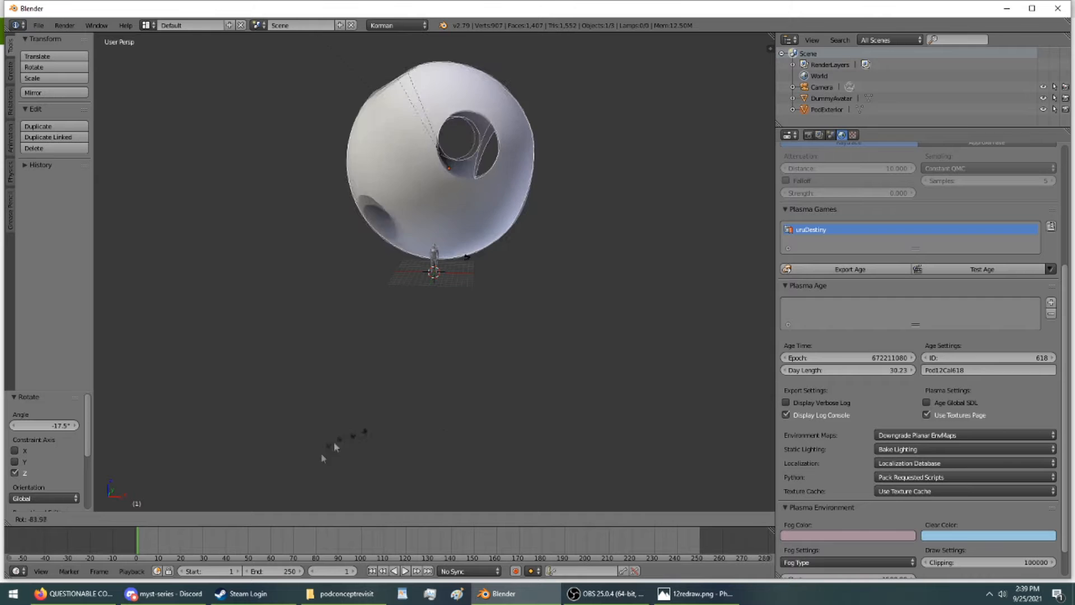
{"action": "right_click", "coordinate": [532, 70]}
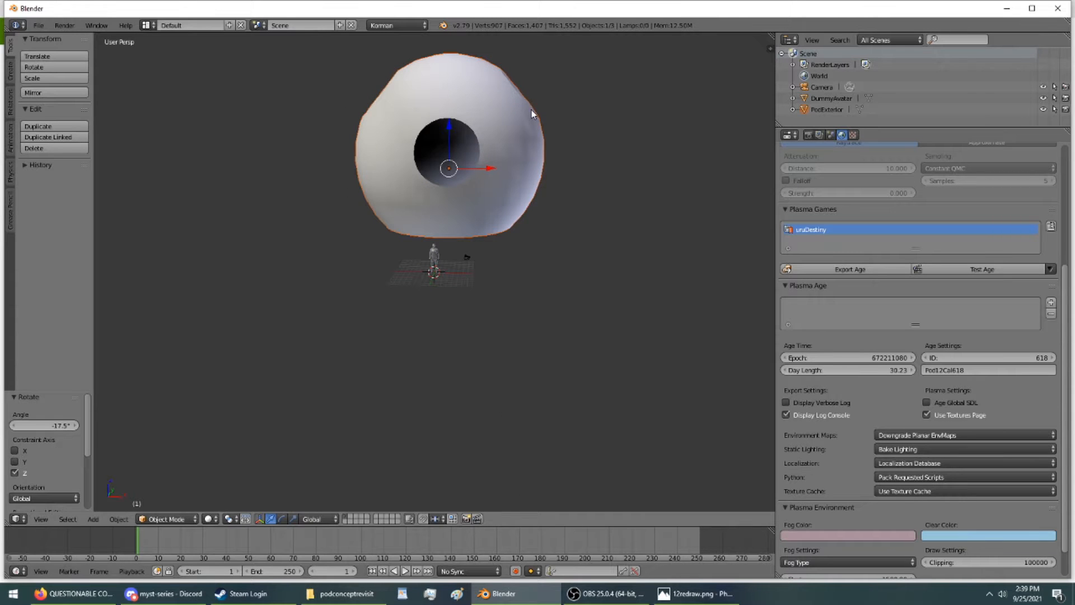
{"action": "key", "text": "r"}
{"action": "key", "text": "z"}
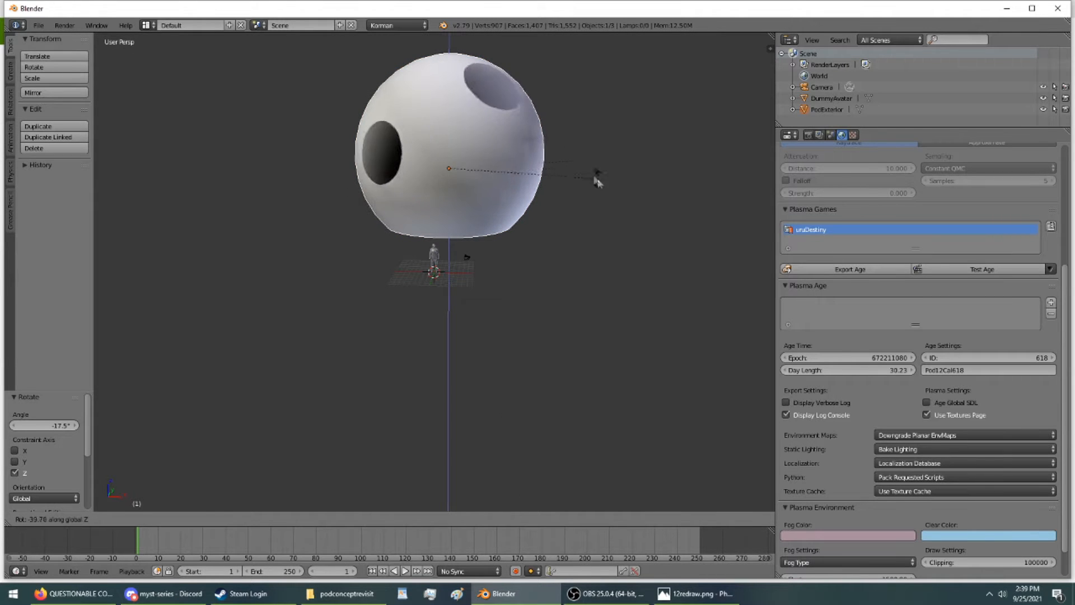
{"action": "key", "text": "x"}
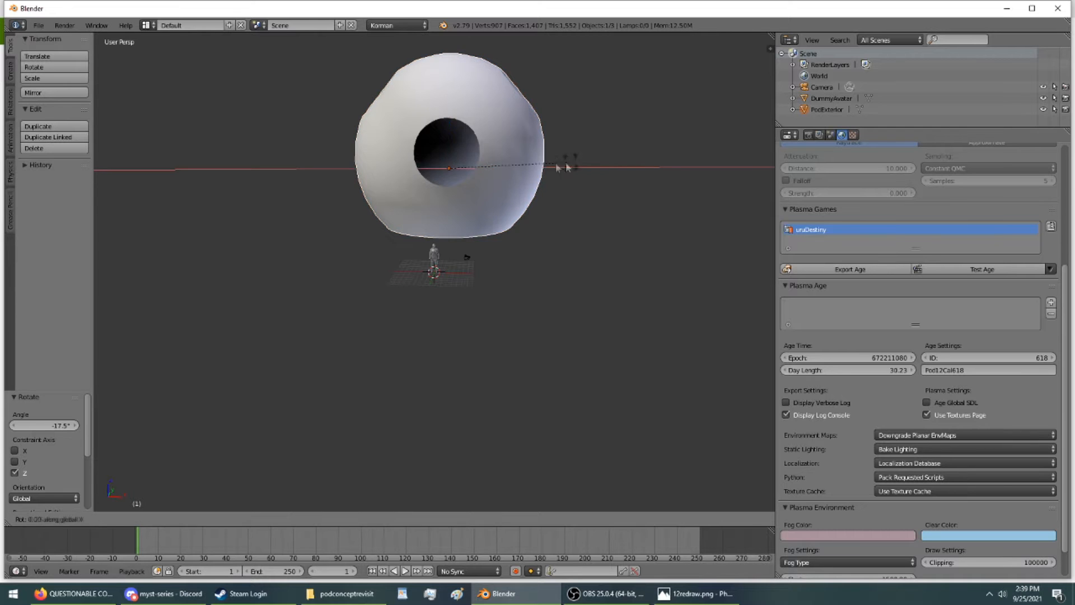
{"action": "key", "text": "Escape"}
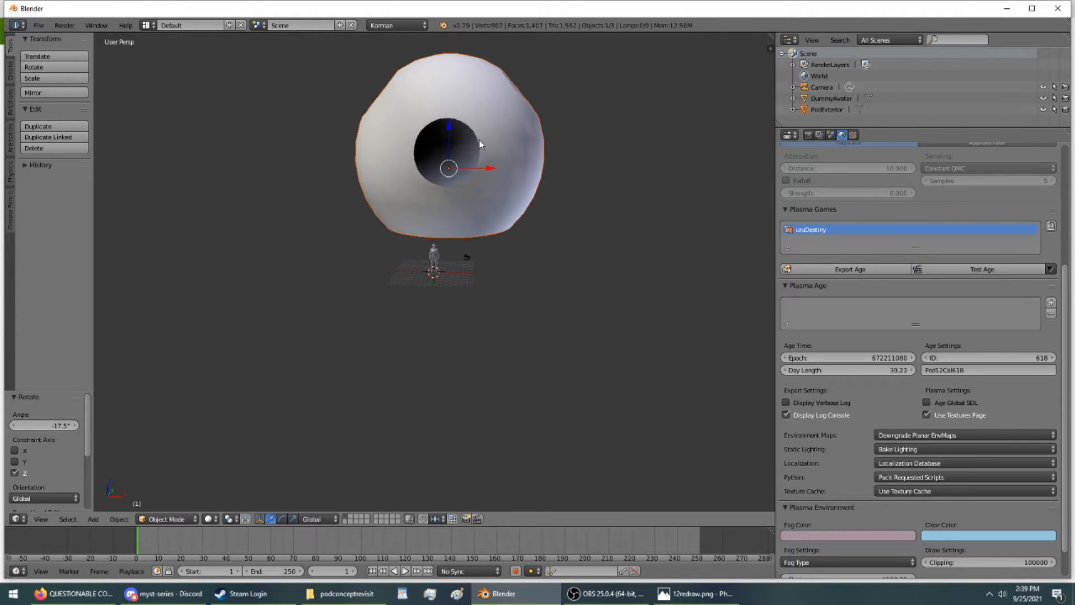
- Rotate the pod exterior about -92.5° around Y and raise it about 2.63 units along Z
{"action": "key", "text": "r"}
{"action": "key", "text": "y"}
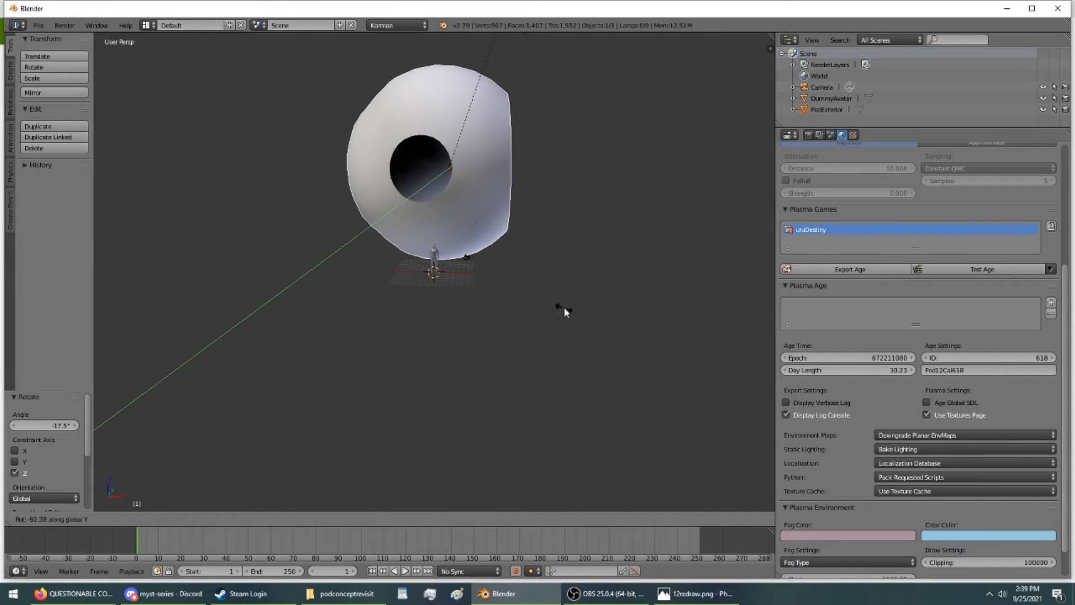
{"action": "left_click", "coordinate": [563, 305]}
{"action": "middle_click_drag", "start_coordinate": [541, 298], "coordinate": [489, 207]}
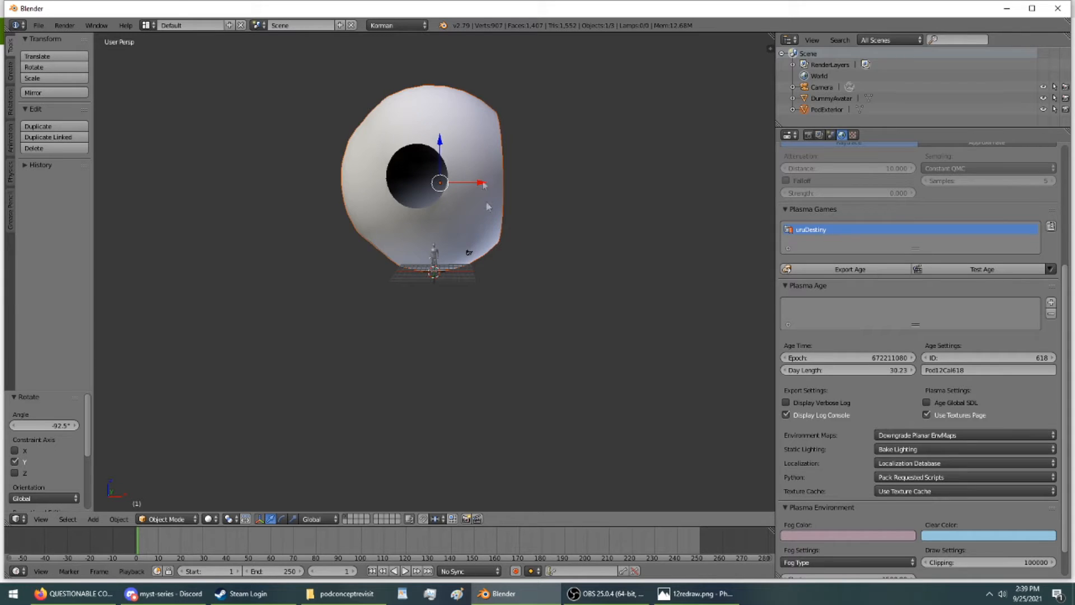
{"action": "left_click_drag", "start_coordinate": [442, 146], "coordinate": [442, 136]}
{"action": "middle_click_drag", "start_coordinate": [442, 136], "coordinate": [465, 138]}
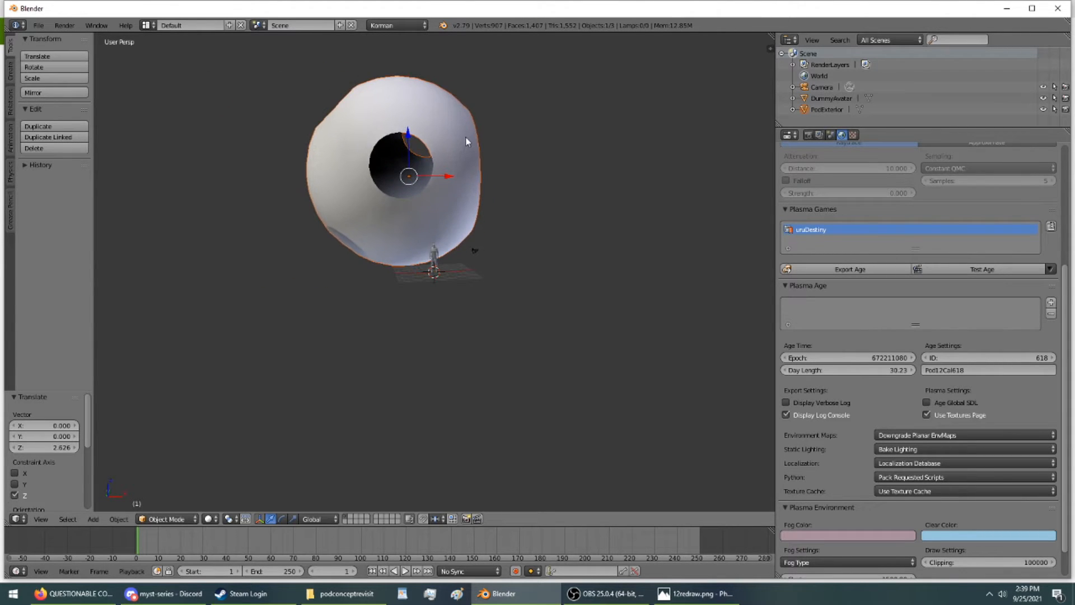
- Tilt the pod exterior about 15.4° around the global Y axis
{"action": "key", "text": "r"}
{"action": "key", "text": "y"}
{"action": "left_click", "coordinate": [468, 156]}
{"action": "middle_click_drag", "start_coordinate": [468, 155], "coordinate": [285, 168]}
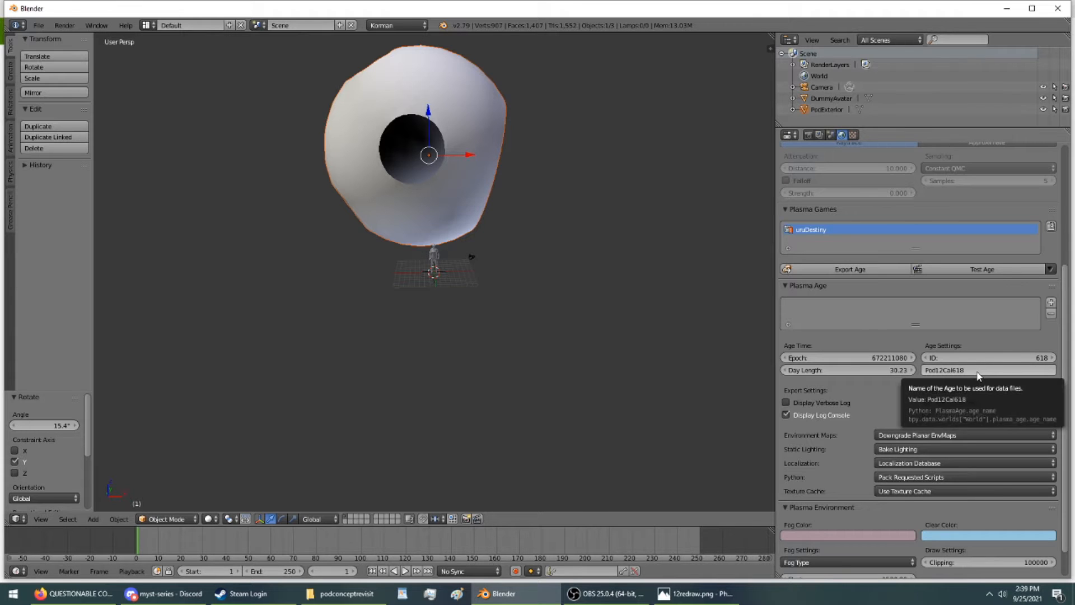
- Save the scene as Pod12.blend in the podconceptrevisit folder
{"action": "scroll", "coordinate": [911, 374], "scroll_direction": "up", "scroll_amount": 4}
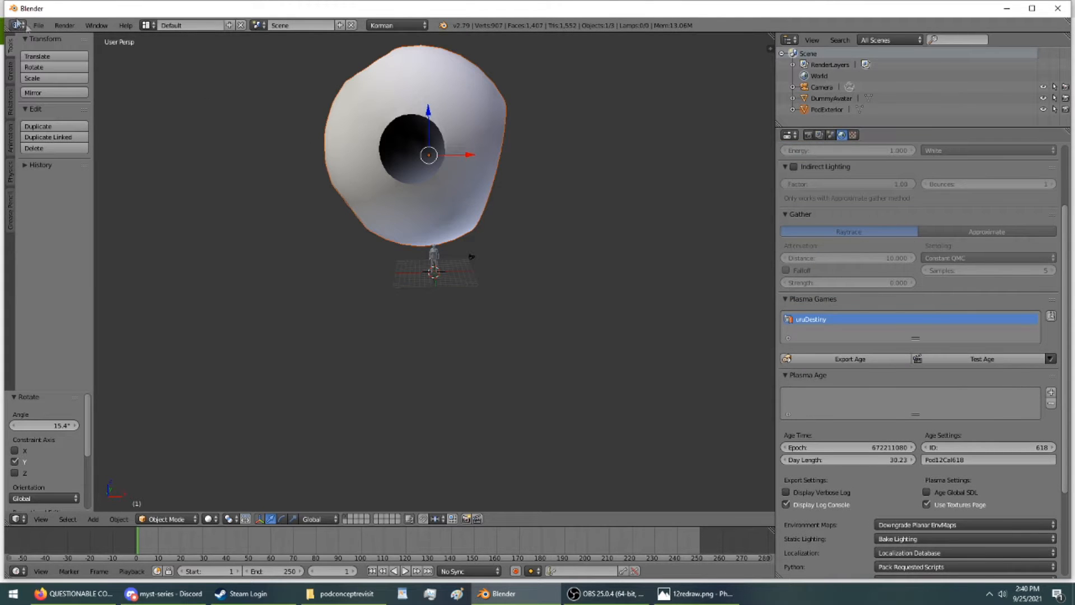
{"action": "left_click", "coordinate": [37, 26]}
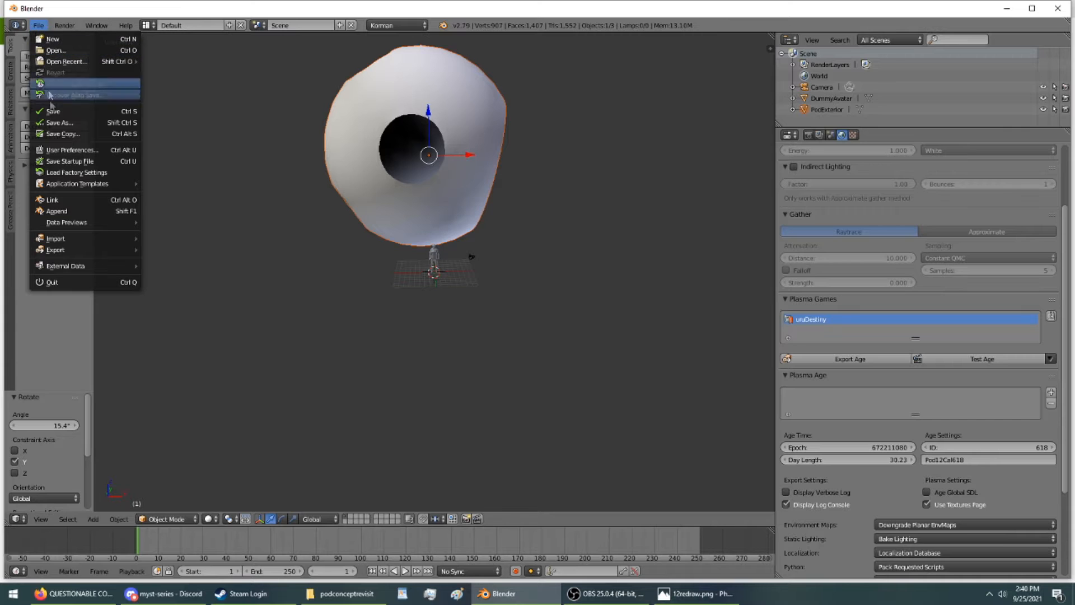
{"action": "left_click", "coordinate": [52, 123]}
{"action": "left_click", "coordinate": [170, 68]}
{"action": "key", "text": "Left"}
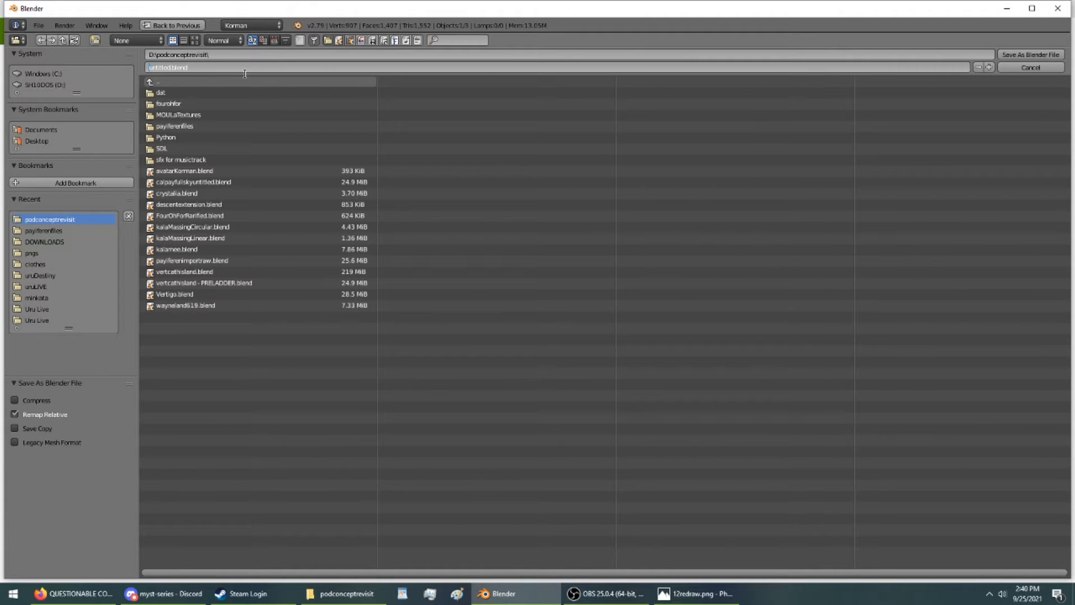
{"action": "key", "text": "Right"}
{"action": "key", "text": "Right"}
{"action": "key", "text": "Right"}
{"action": "key", "text": "Right"}
{"action": "key", "text": "Right"}
{"action": "key", "text": "Right"}
{"action": "key", "text": "Right"}
{"action": "key", "text": "Right"}
{"action": "type", "text": "Pod12"}
{"action": "key", "text": "Return"}
{"action": "left_click", "coordinate": [1030, 55]}
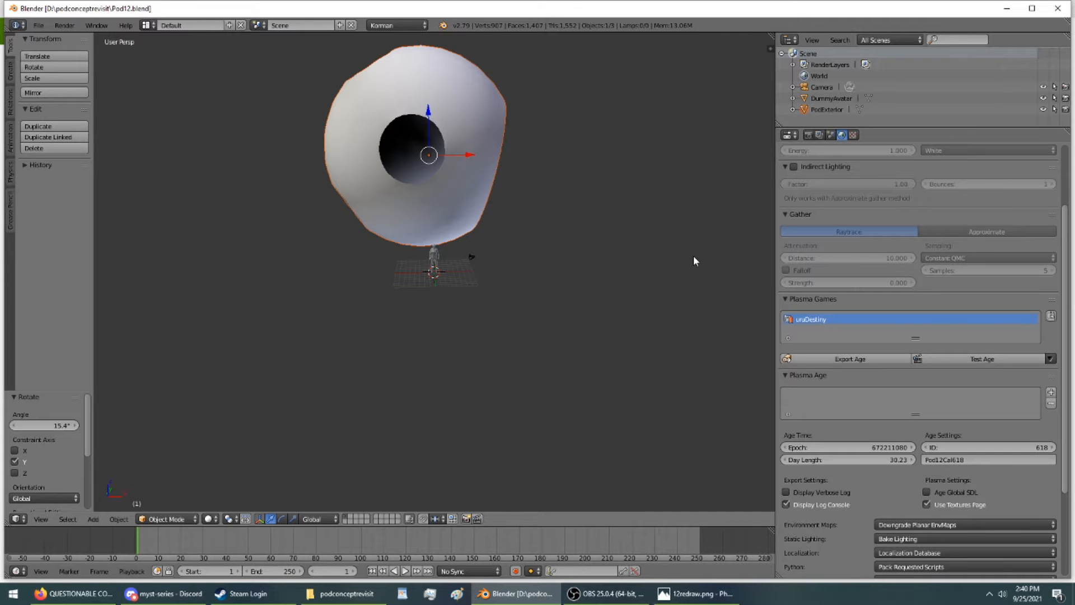
{"action": "scroll", "coordinate": [908, 408], "scroll_direction": "down", "scroll_amount": 5}
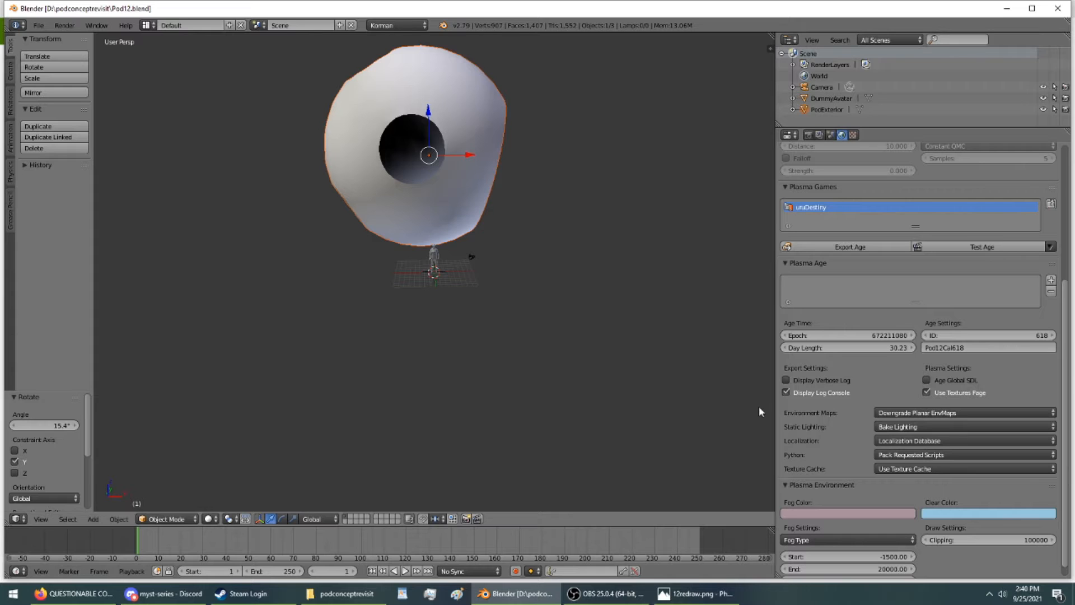
{"action": "scroll", "coordinate": [518, 307], "scroll_direction": "up", "scroll_amount": 2}
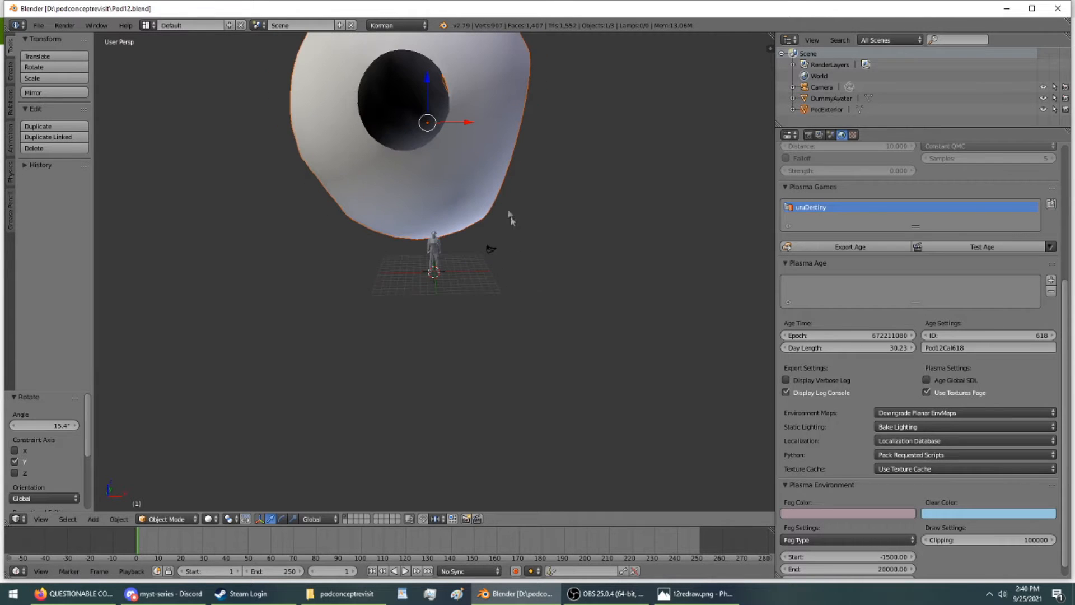
{"action": "left_click", "coordinate": [853, 135]}
{"action": "scroll", "coordinate": [645, 172], "scroll_direction": "up", "scroll_amount": 1}
{"action": "scroll", "coordinate": [642, 171], "scroll_direction": "down", "scroll_amount": 3}
{"action": "middle_click_drag", "start_coordinate": [638, 173], "coordinate": [661, 259]}
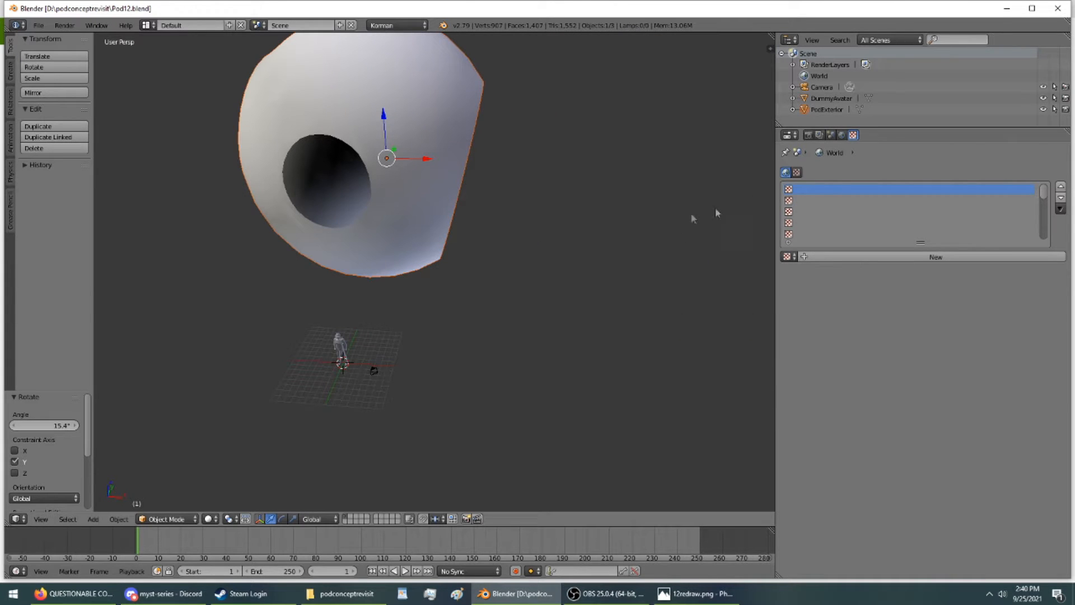
- Add a page to the Plasma Age in the World settings and name it Pod12Terrain
{"action": "left_click", "coordinate": [842, 135]}
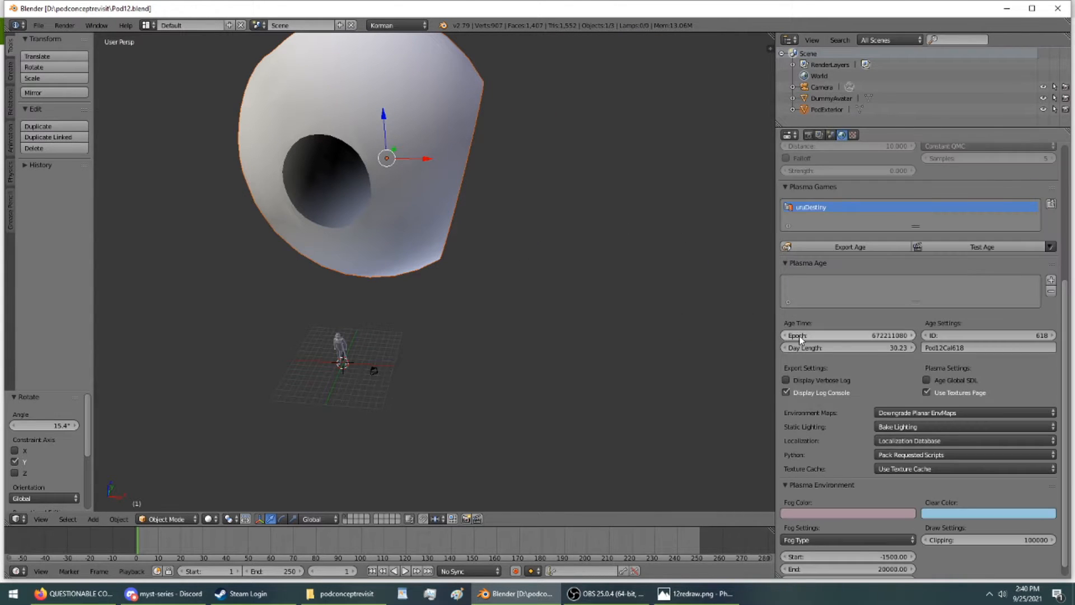
{"action": "left_click", "coordinate": [1051, 281]}
{"action": "left_click", "coordinate": [945, 338]}
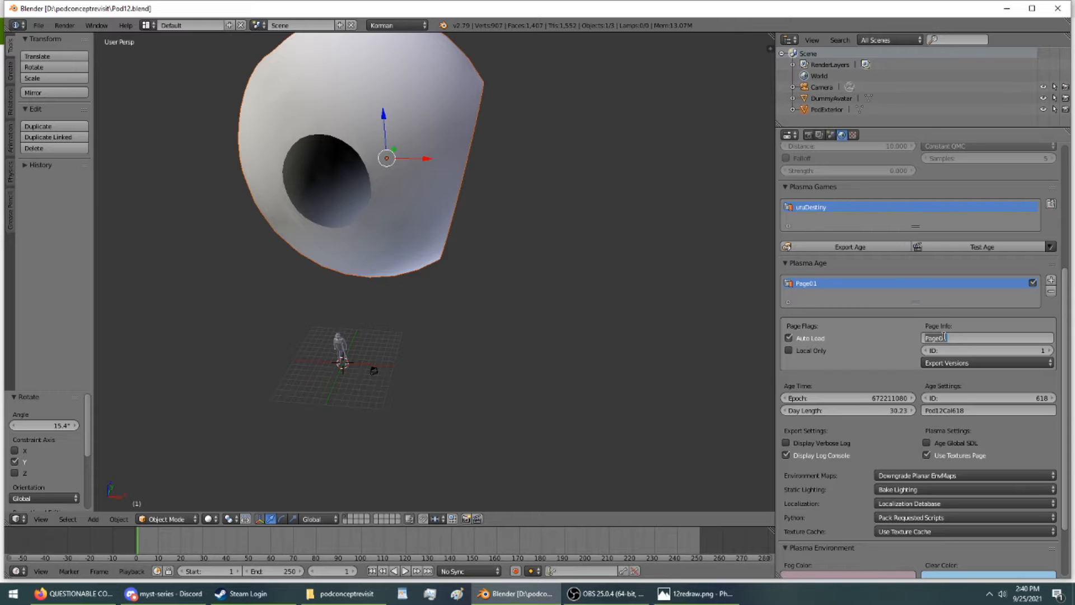
{"action": "type", "text": "ba"}
{"action": "type", "text": "Pod"}
{"action": "type", "text": "12Terrai"}
{"action": "type", "text": "n"}
{"action": "key", "text": "Return"}
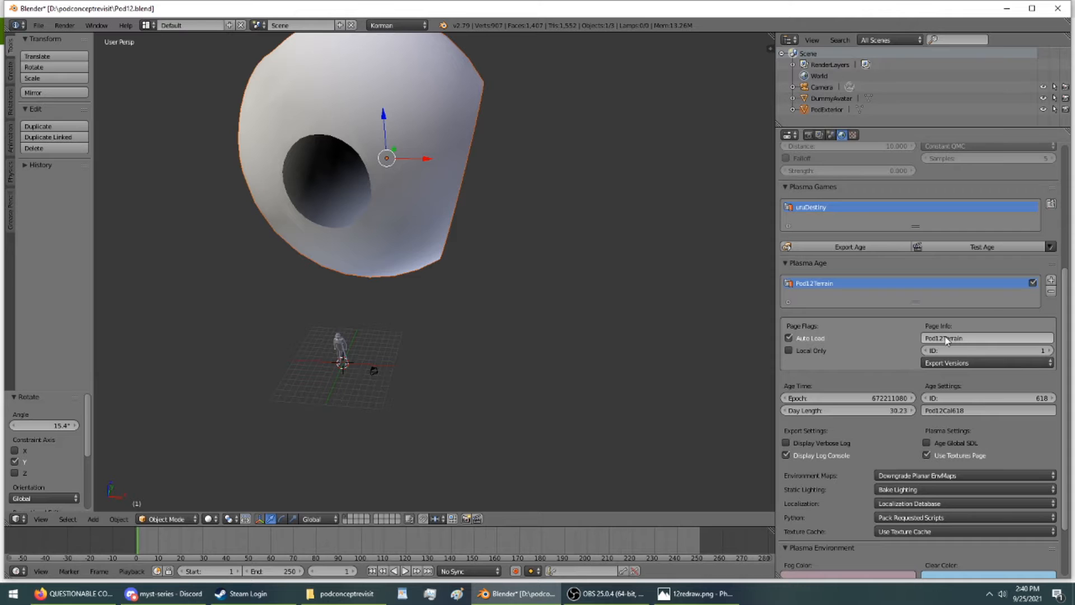
- Replace the Plasma Object page assignment of the pod exterior with Pod12Terrain
{"action": "right_click", "coordinate": [340, 346]}
{"action": "right_click", "coordinate": [420, 159]}
{"action": "left_click", "coordinate": [931, 135]}
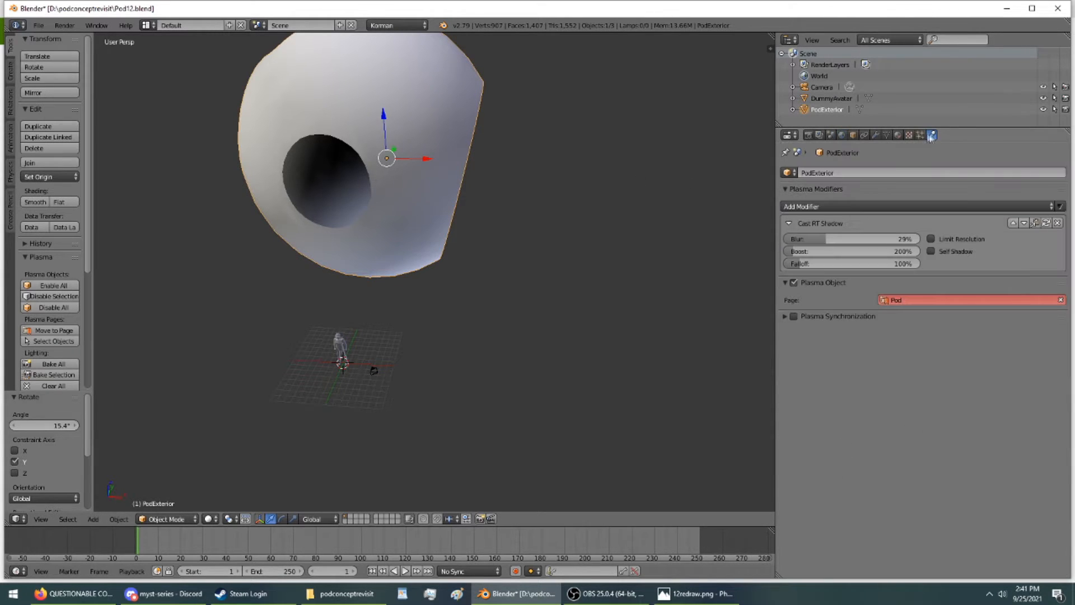
{"action": "left_click", "coordinate": [907, 300]}
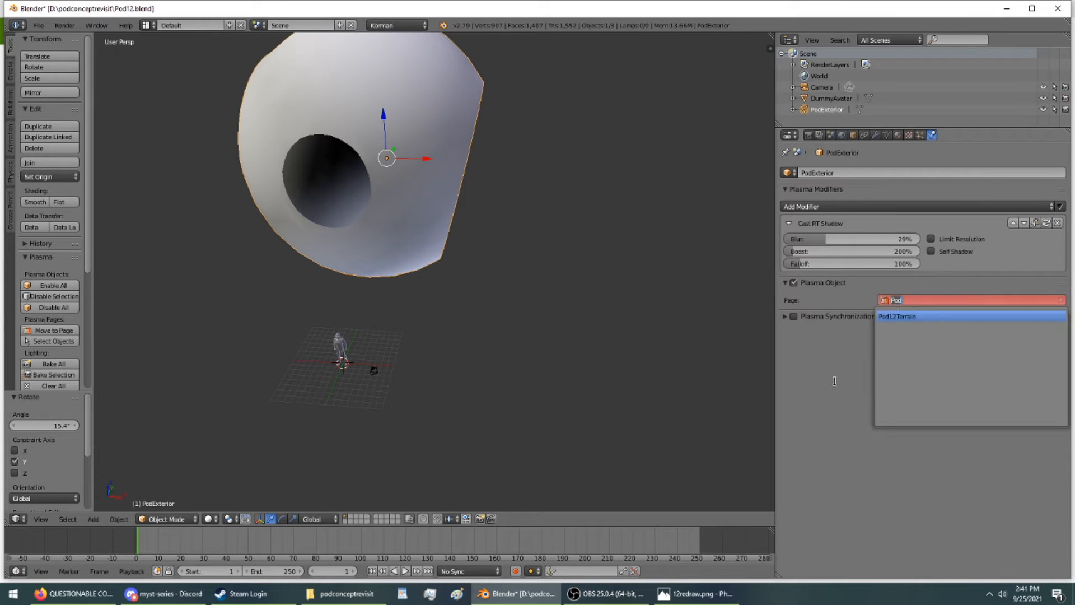
{"action": "key", "text": "Escape"}
{"action": "left_click", "coordinate": [1059, 300]}
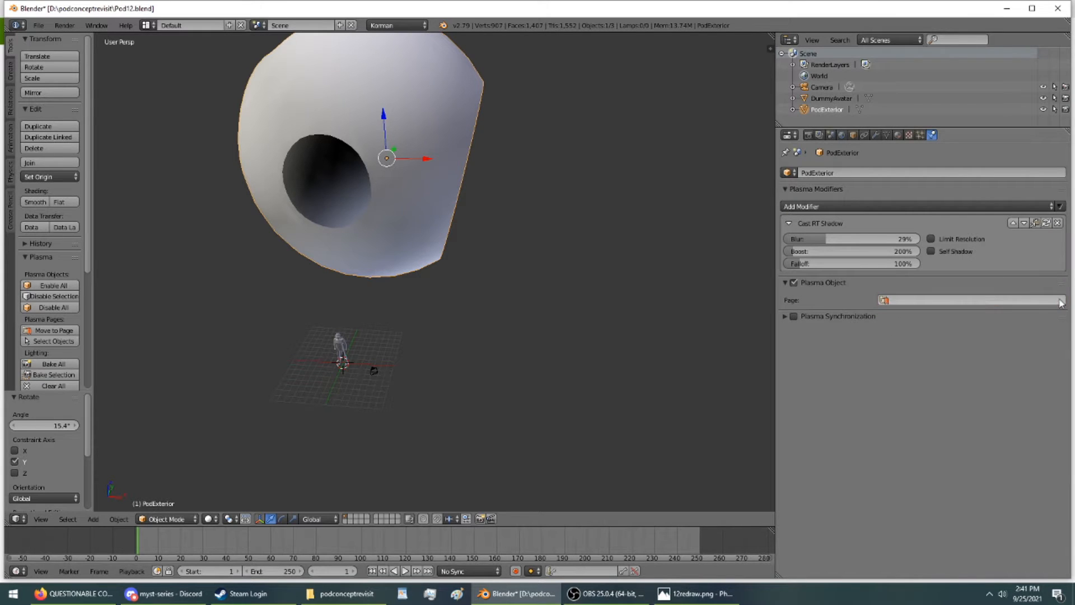
{"action": "left_click", "coordinate": [902, 300]}
{"action": "left_click", "coordinate": [906, 313]}
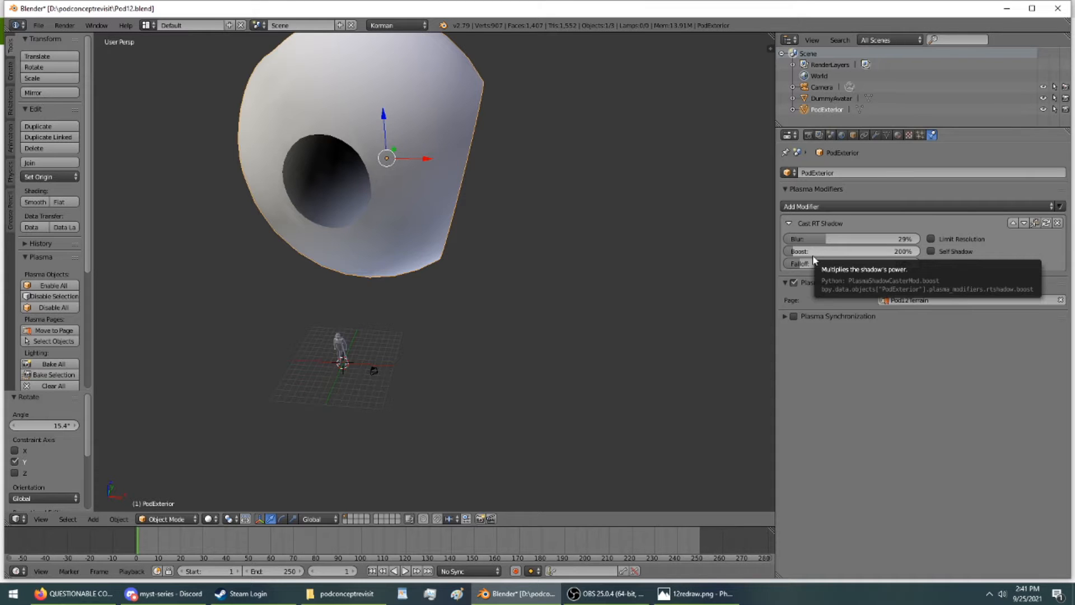
- Raise the pod exterior about 7.67 units along Z
{"action": "middle_click_drag", "start_coordinate": [525, 267], "coordinate": [599, 228]}
{"action": "middle_click_drag", "start_coordinate": [413, 417], "coordinate": [396, 348]}
{"action": "left_click_drag", "start_coordinate": [230, 200], "coordinate": [250, 160]}
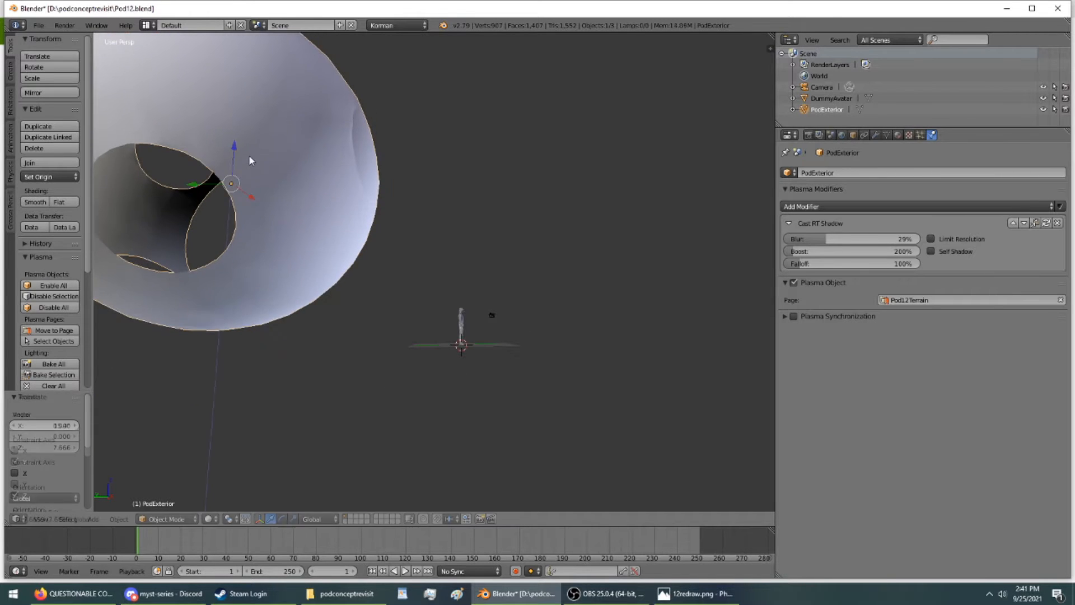
- Center the view on the 3D cursor at the avatar's feet and examine the avatar from several angles
{"action": "middle_click_drag", "start_coordinate": [532, 360], "coordinate": [367, 451]}
{"action": "scroll", "coordinate": [390, 405], "scroll_direction": "up", "scroll_amount": 3}
{"action": "scroll", "coordinate": [368, 451], "scroll_direction": "up", "scroll_amount": 3}
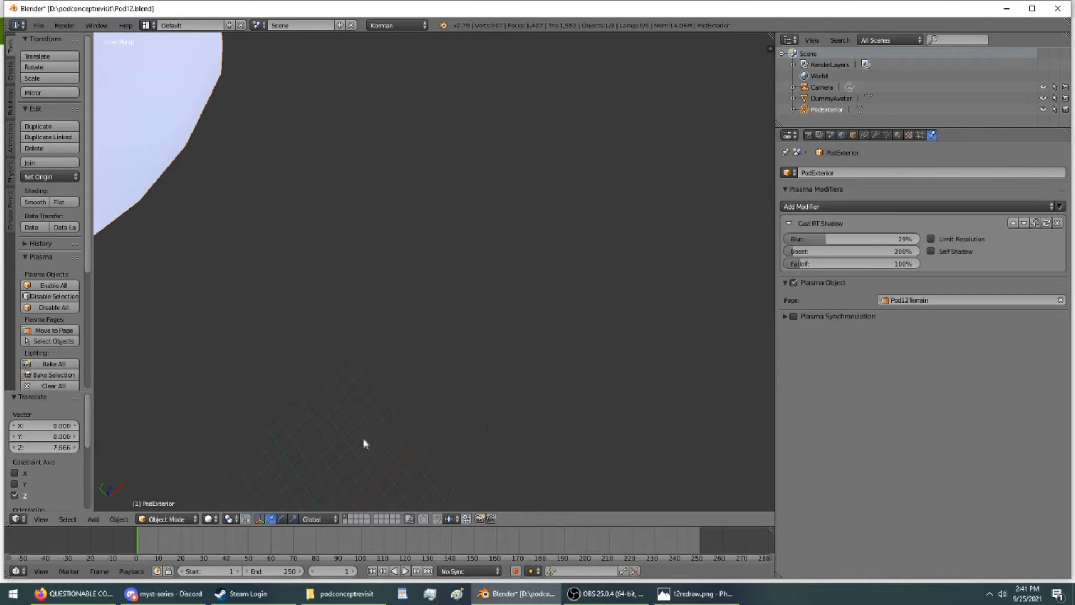
{"action": "scroll", "coordinate": [365, 444], "scroll_direction": "down", "scroll_amount": 5}
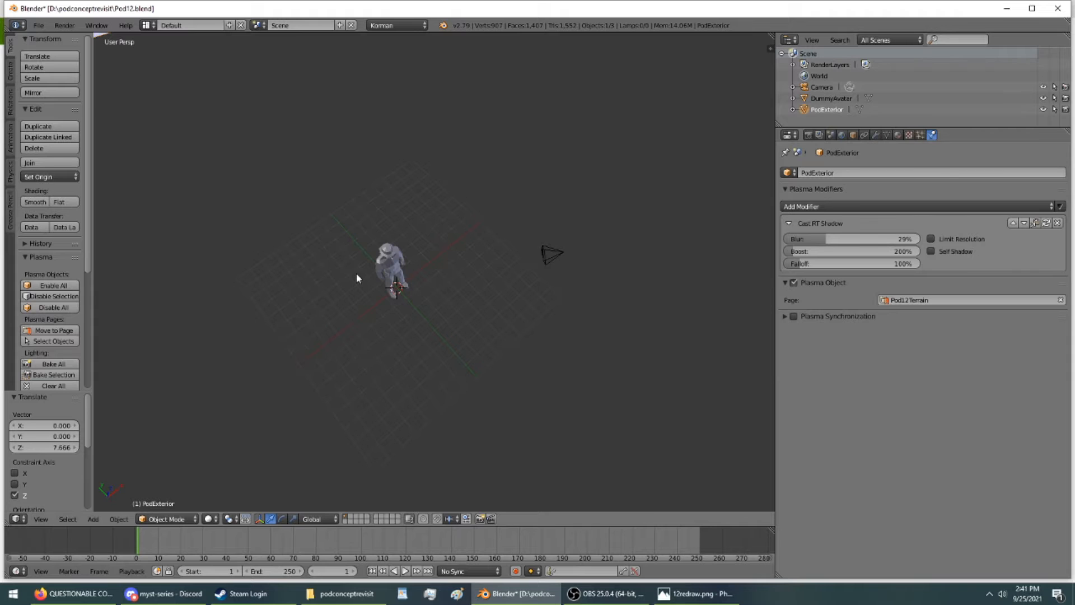
{"action": "key", "text": "alt+Home"}
{"action": "middle_click_drag", "start_coordinate": [383, 281], "coordinate": [348, 200]}
{"action": "scroll", "coordinate": [419, 234], "scroll_direction": "up", "scroll_amount": 5}
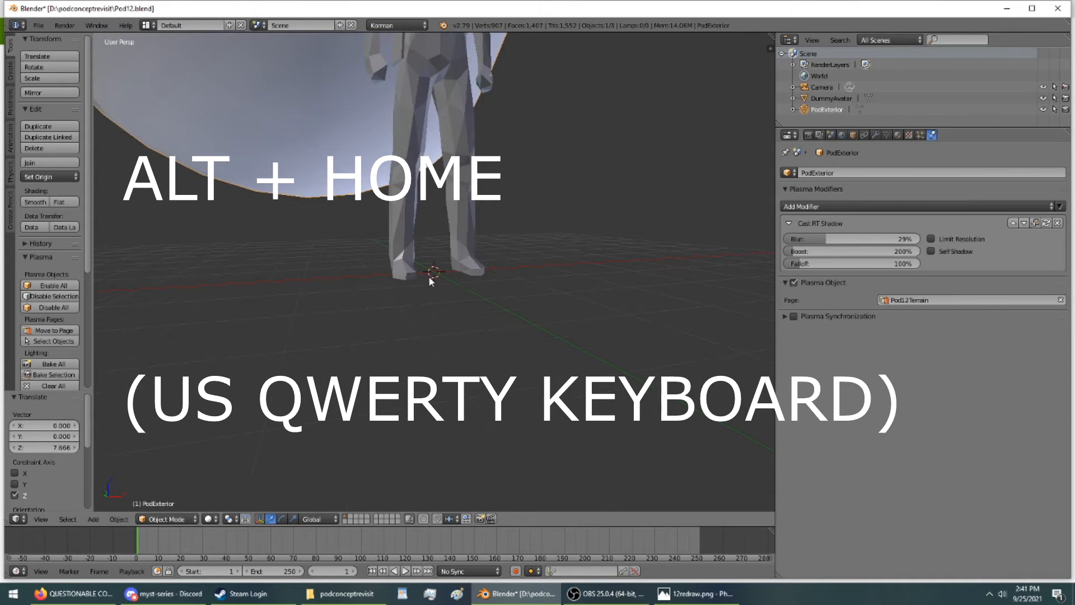
{"action": "scroll", "coordinate": [429, 277], "scroll_direction": "down", "scroll_amount": 5}
{"action": "scroll", "coordinate": [429, 277], "scroll_direction": "up", "scroll_amount": 2}
{"action": "middle_click_drag", "start_coordinate": [429, 277], "coordinate": [506, 305]}
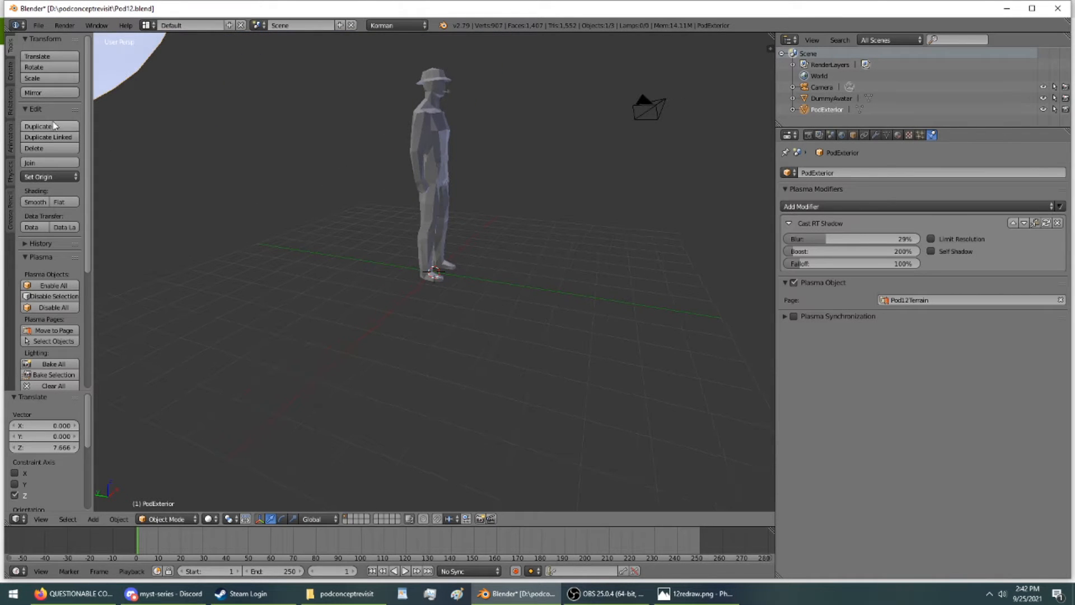
- Add a plane mesh with radius 1 at the origin under the avatar's feet
{"action": "left_click", "coordinate": [11, 71]}
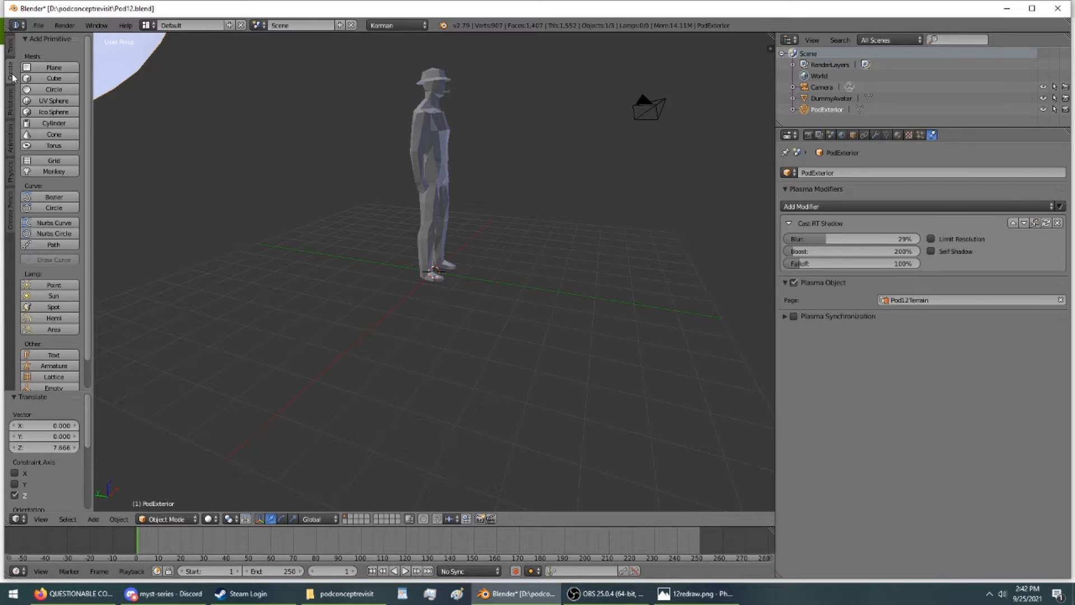
{"action": "left_click", "coordinate": [54, 67]}
{"action": "middle_click_drag", "start_coordinate": [375, 319], "coordinate": [255, 341]}
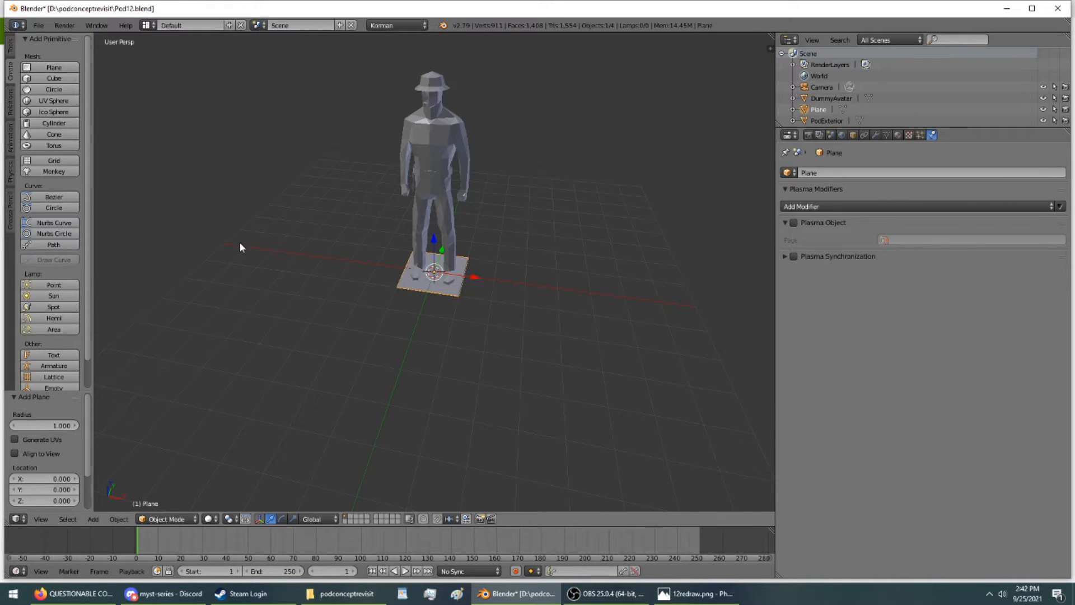
- Turn the upper info header into a 3D View editor header and put the plane into Edit Mode
{"action": "left_click", "coordinate": [20, 25]}
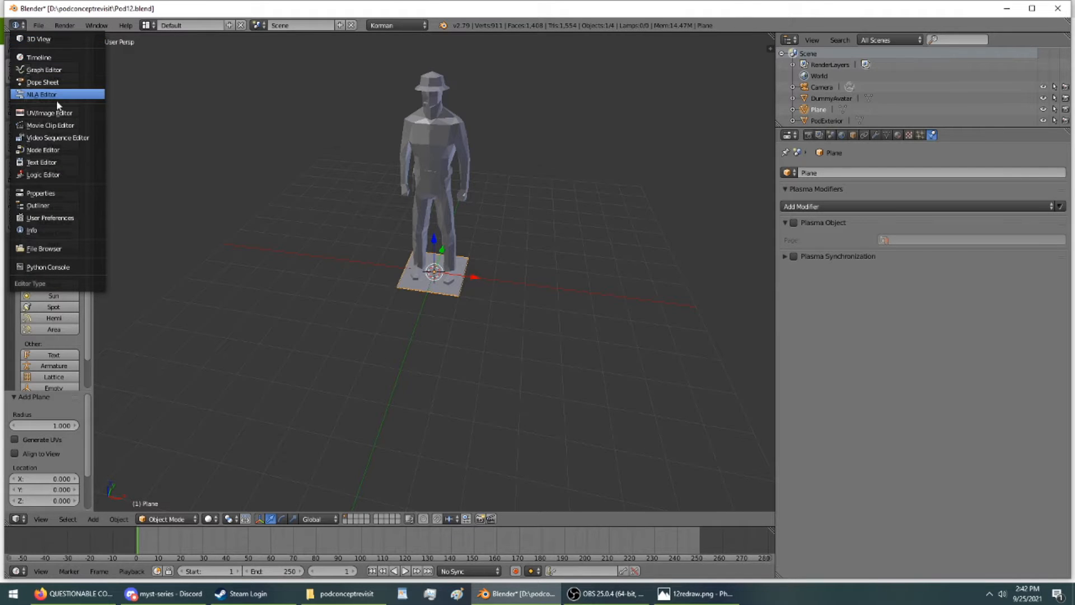
{"action": "left_click", "coordinate": [38, 39]}
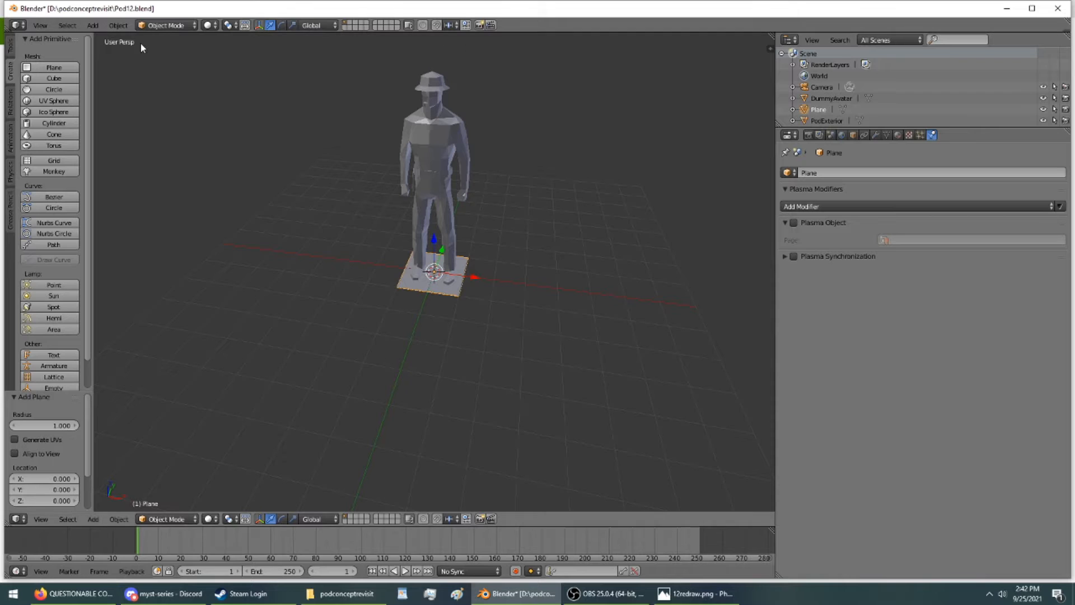
{"action": "left_click", "coordinate": [196, 26]}
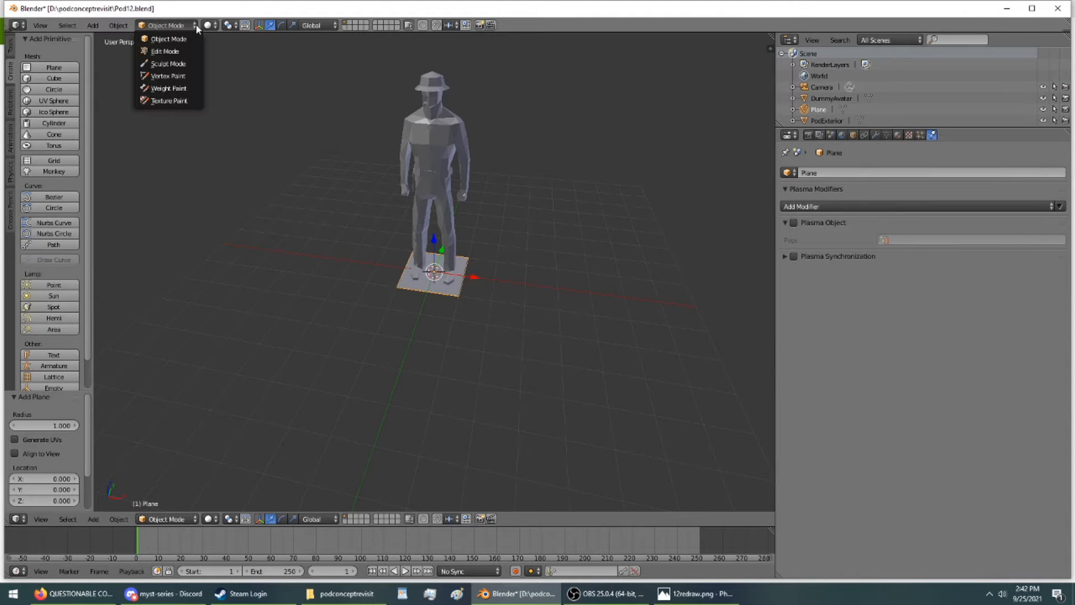
{"action": "left_click", "coordinate": [193, 51]}
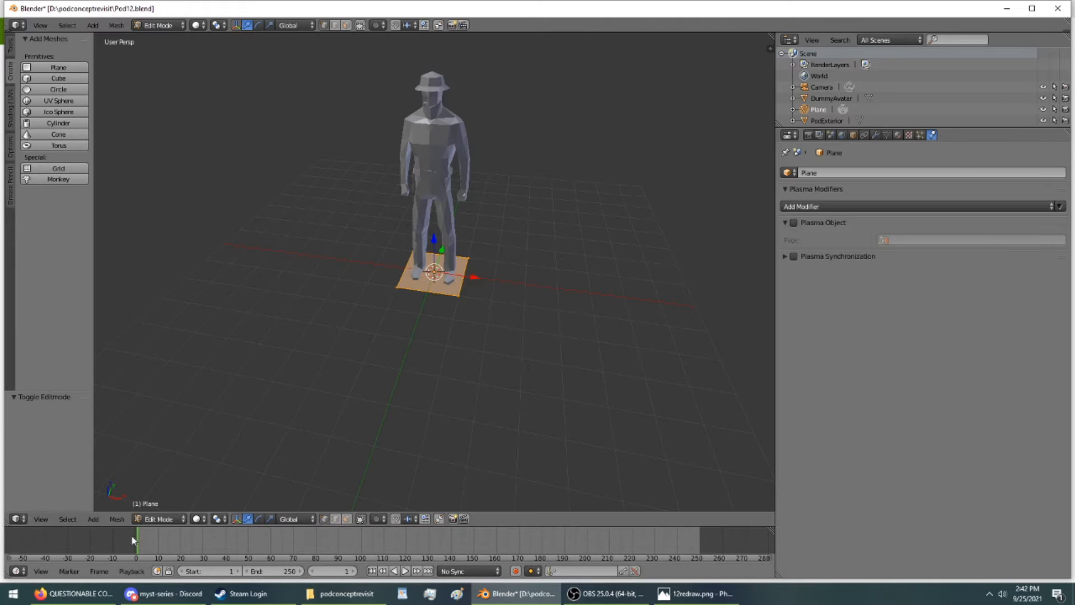
- Extend the plane's front edge along negative Y, well in front of the avatar, and raise it about 0.11 units along Z
{"action": "middle_click_drag", "start_coordinate": [273, 314], "coordinate": [380, 301]}
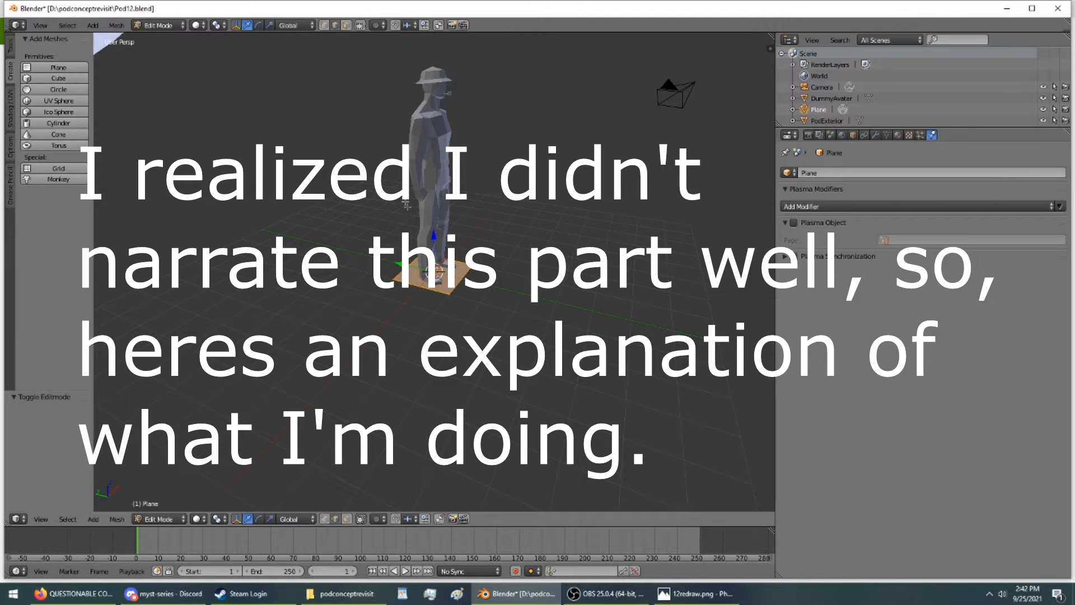
{"action": "right_click", "coordinate": [466, 272]}
{"action": "left_click_drag", "start_coordinate": [431, 273], "coordinate": [652, 303]}
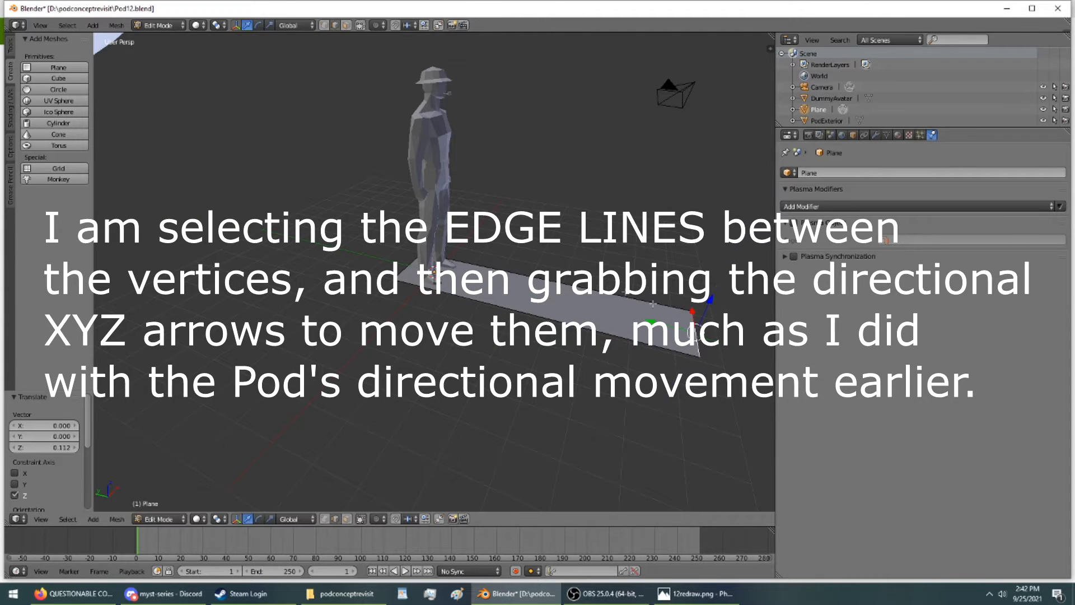
- Widen the plane by moving one side edge about -6.09 units and the opposite edge about 3.86 units along X
{"action": "right_click", "coordinate": [509, 308]}
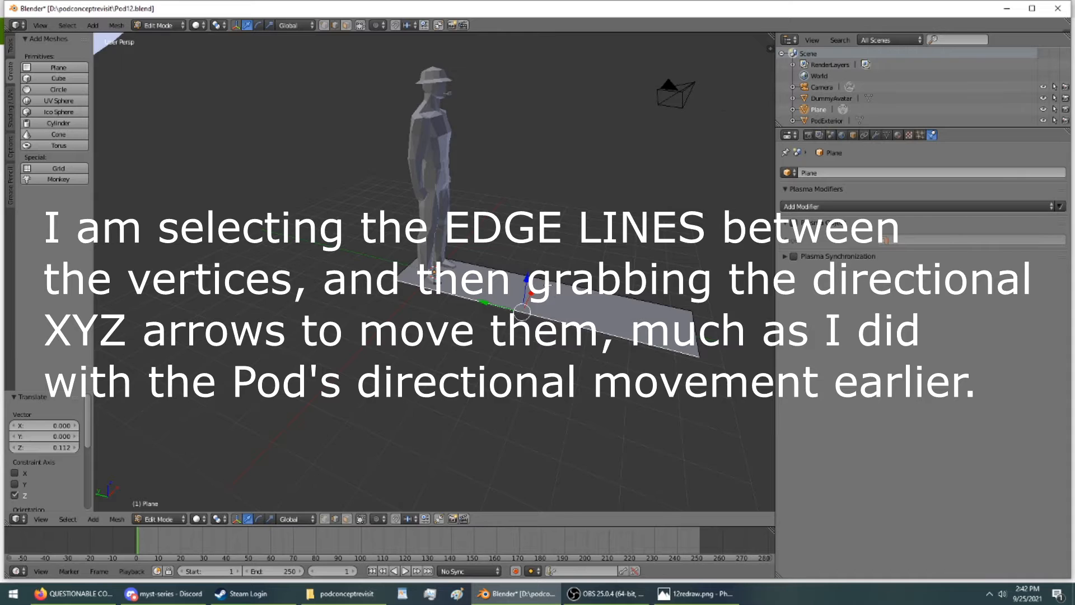
{"action": "middle_click_drag", "start_coordinate": [538, 303], "coordinate": [492, 300]}
{"action": "left_click_drag", "start_coordinate": [484, 340], "coordinate": [233, 430]}
{"action": "middle_click_drag", "start_coordinate": [430, 368], "coordinate": [374, 358]}
{"action": "right_click", "coordinate": [448, 343]}
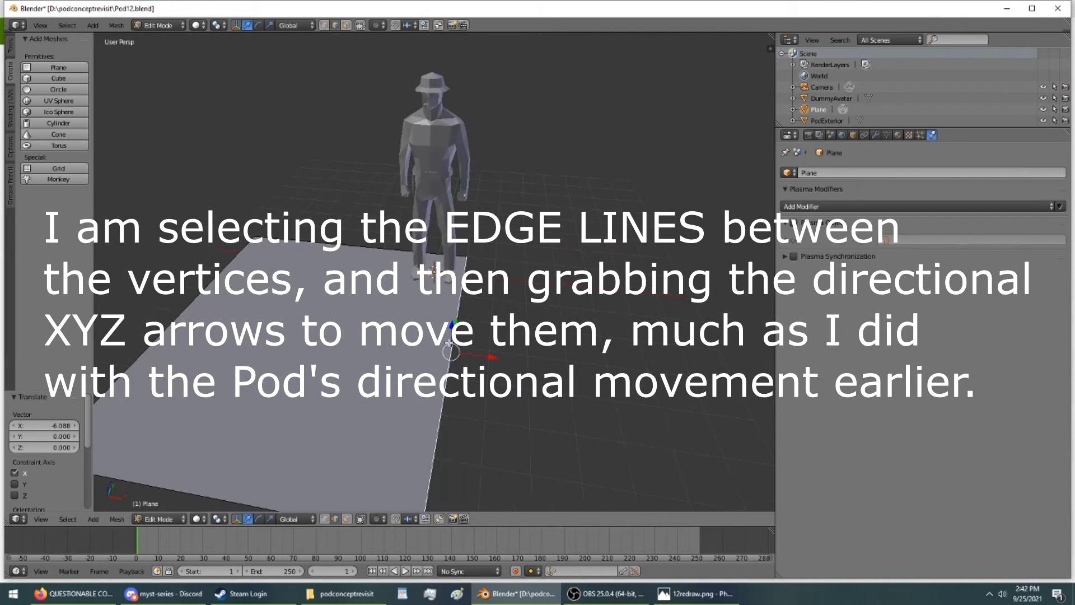
{"action": "left_click_drag", "start_coordinate": [465, 352], "coordinate": [618, 366]}
{"action": "middle_click_drag", "start_coordinate": [566, 311], "coordinate": [509, 306]}
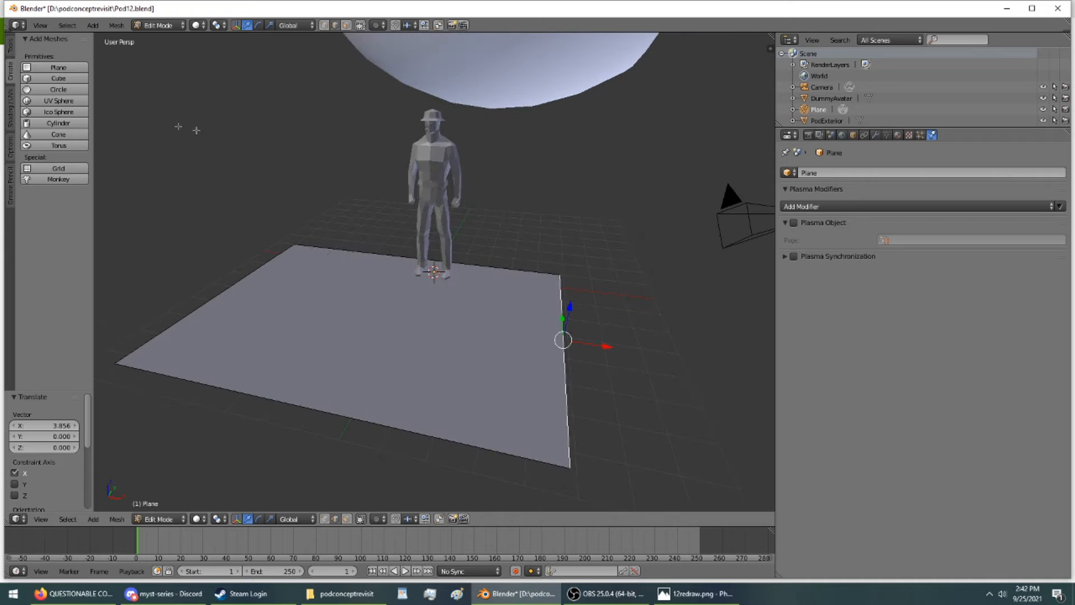
- Compare the plane with the concept drawing 12redraw.png in Photos and return to the plane in Blender
{"action": "left_click", "coordinate": [9, 48]}
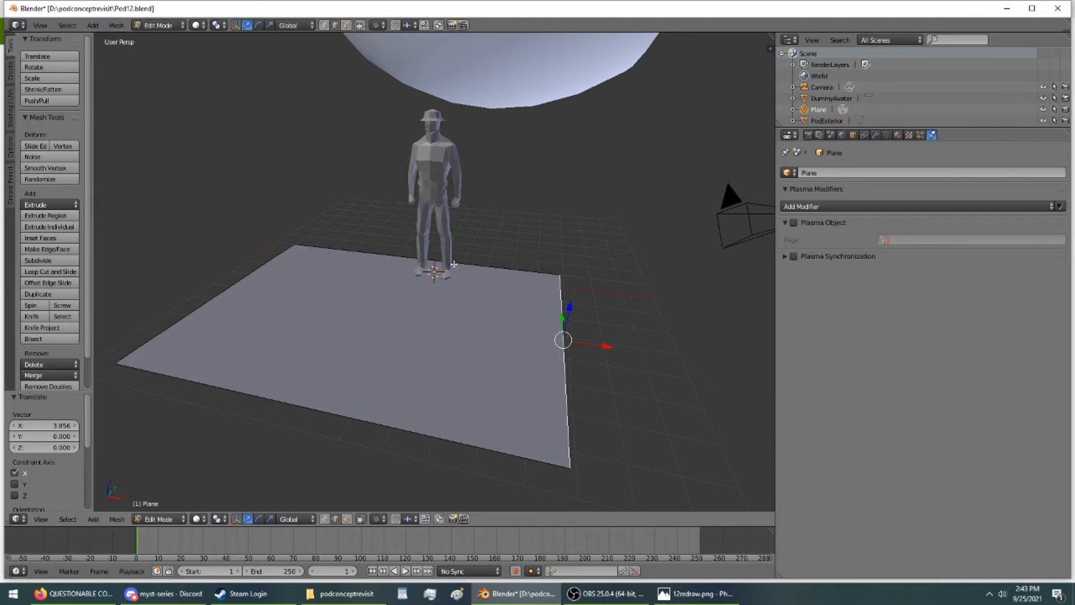
{"action": "middle_click_drag", "start_coordinate": [454, 264], "coordinate": [579, 229]}
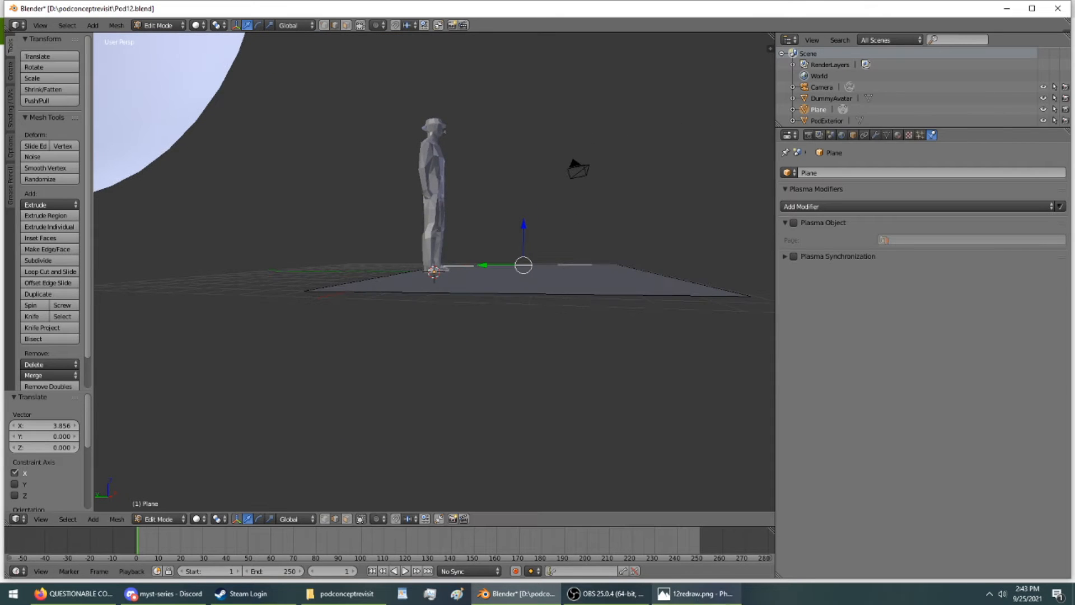
{"action": "left_click", "coordinate": [694, 593]}
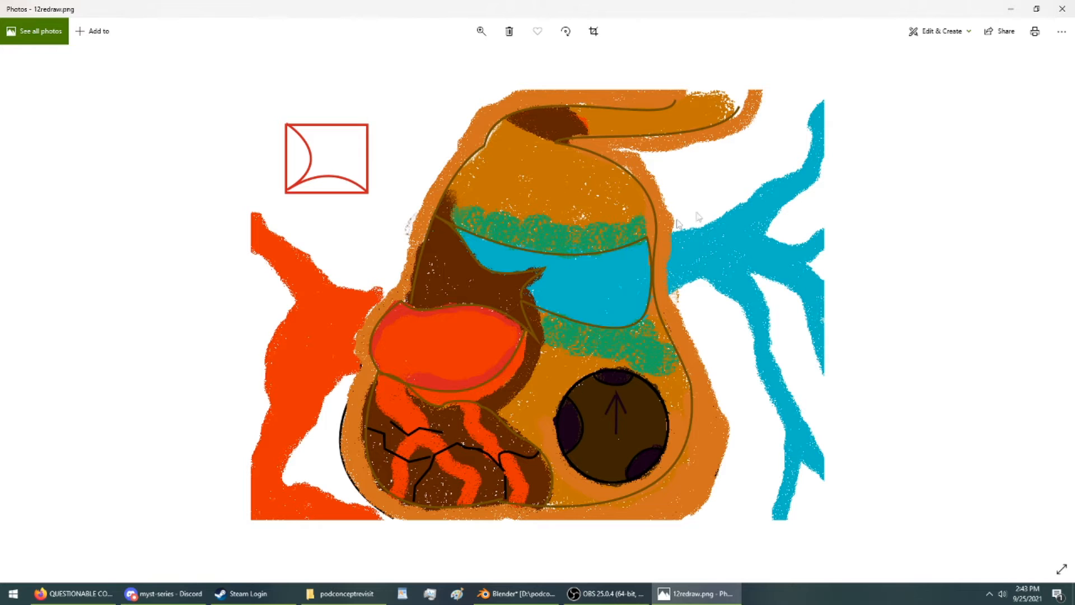
{"action": "mouse_move", "coordinate": [565, 594]}
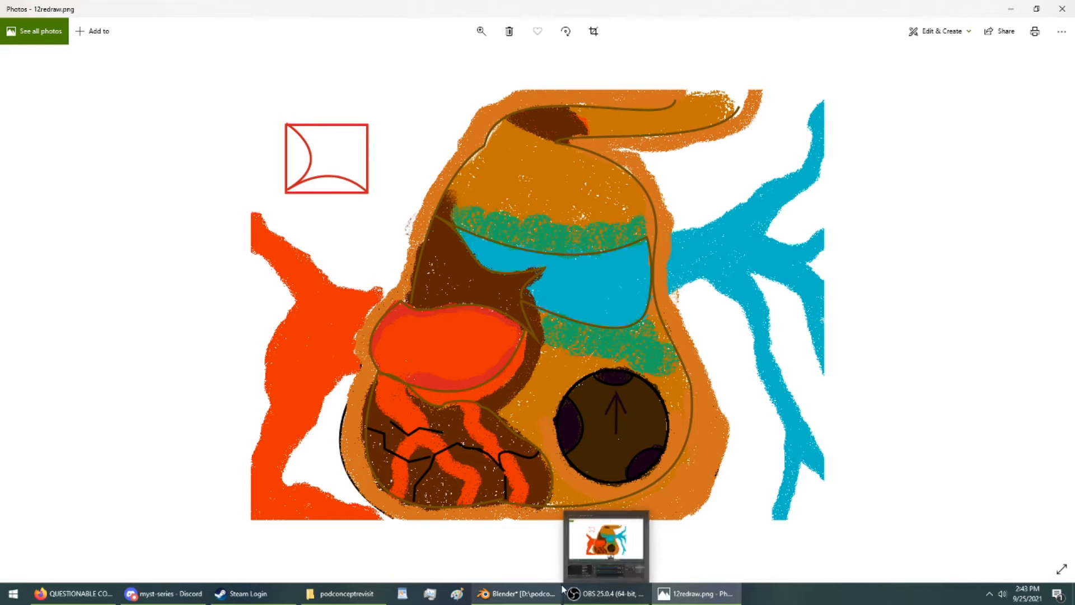
{"action": "left_click", "coordinate": [518, 593]}
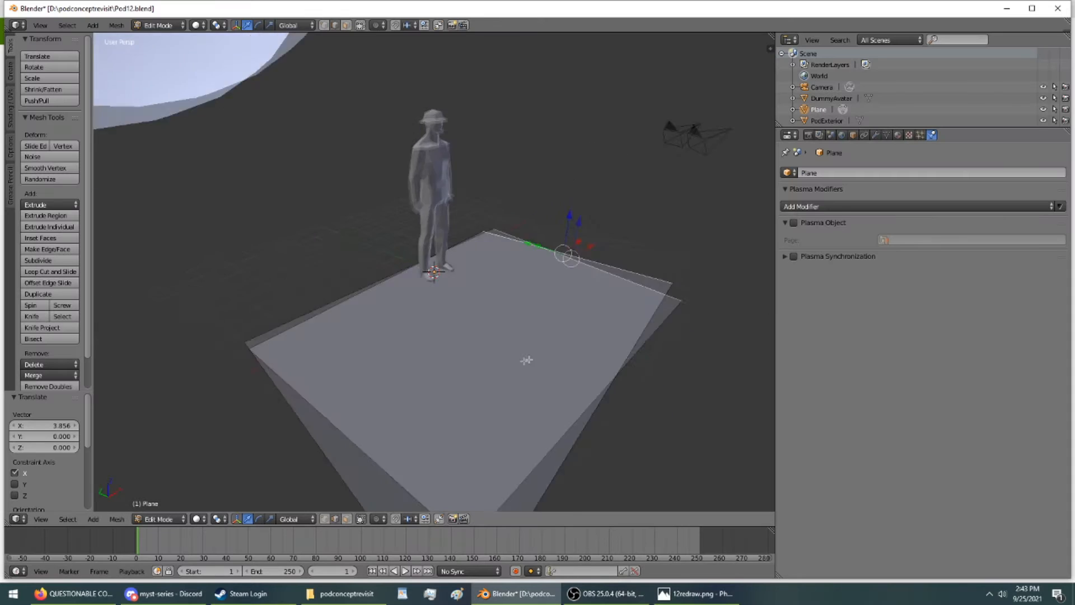
- Subdivide the plane into four faces with one cut, and subdivide the quarter beside the avatar's feet once more
{"action": "middle_click_drag", "start_coordinate": [366, 357], "coordinate": [319, 363]}
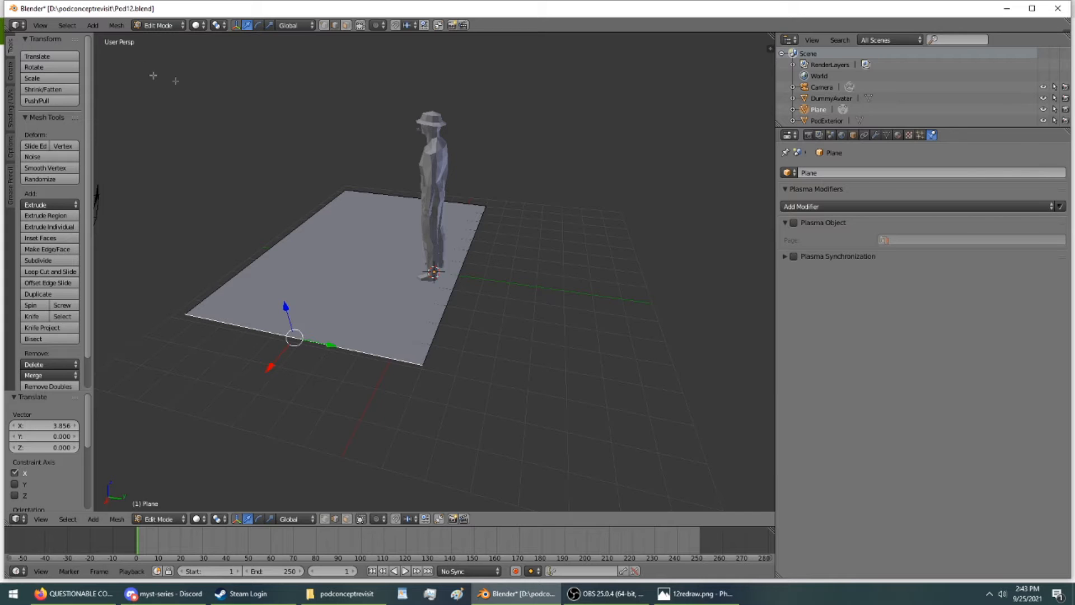
{"action": "left_click", "coordinate": [345, 26]}
{"action": "right_click", "coordinate": [353, 213]}
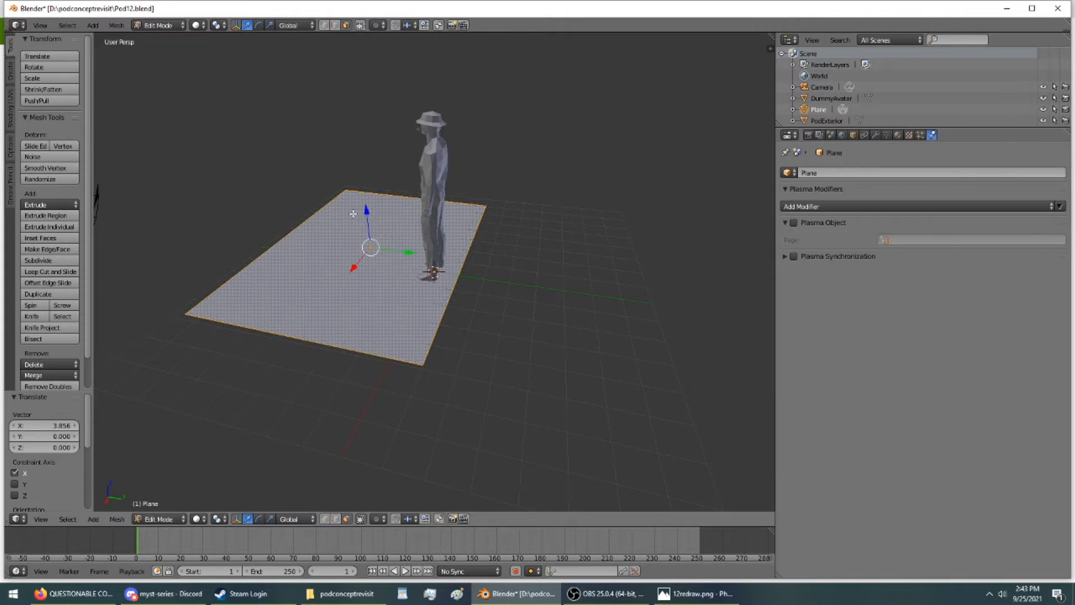
{"action": "left_click", "coordinate": [49, 261]}
{"action": "right_click", "coordinate": [341, 283], "text": "shift"}
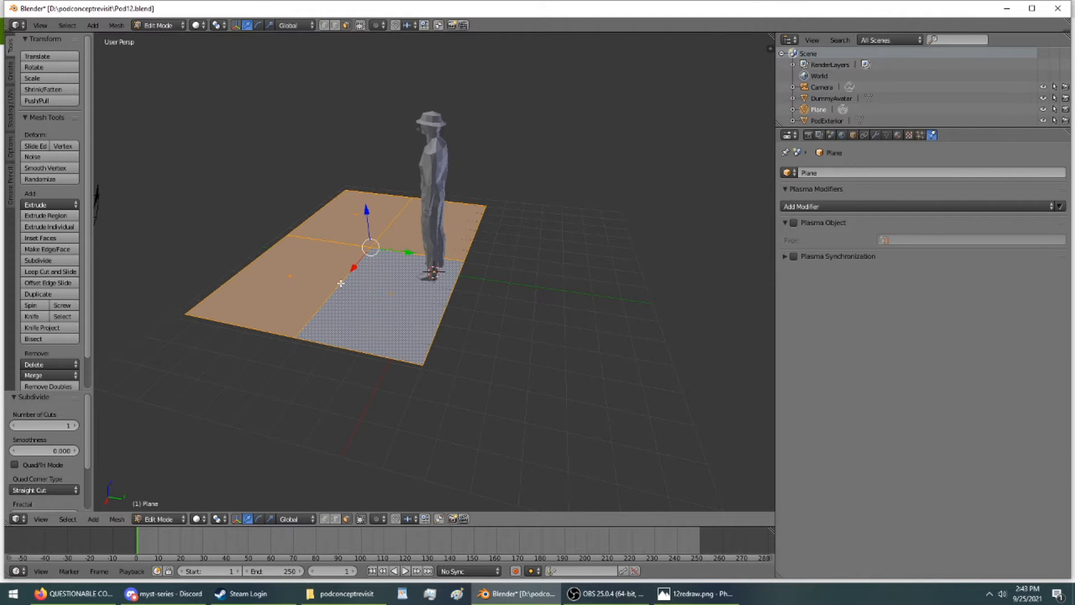
{"action": "right_click", "coordinate": [429, 312]}
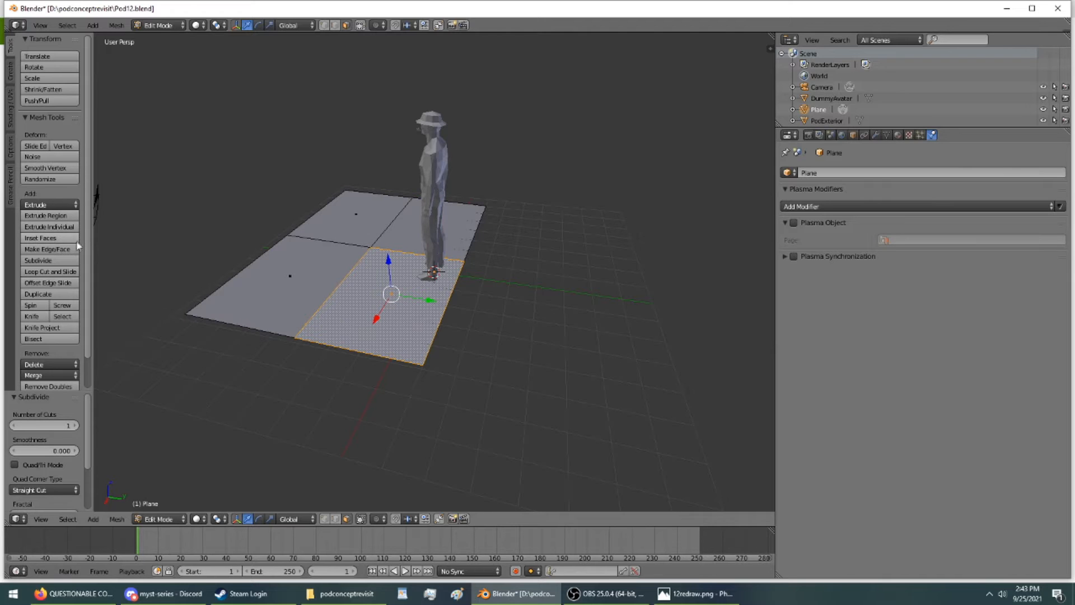
{"action": "left_click", "coordinate": [67, 261]}
{"action": "right_click", "coordinate": [362, 203]}
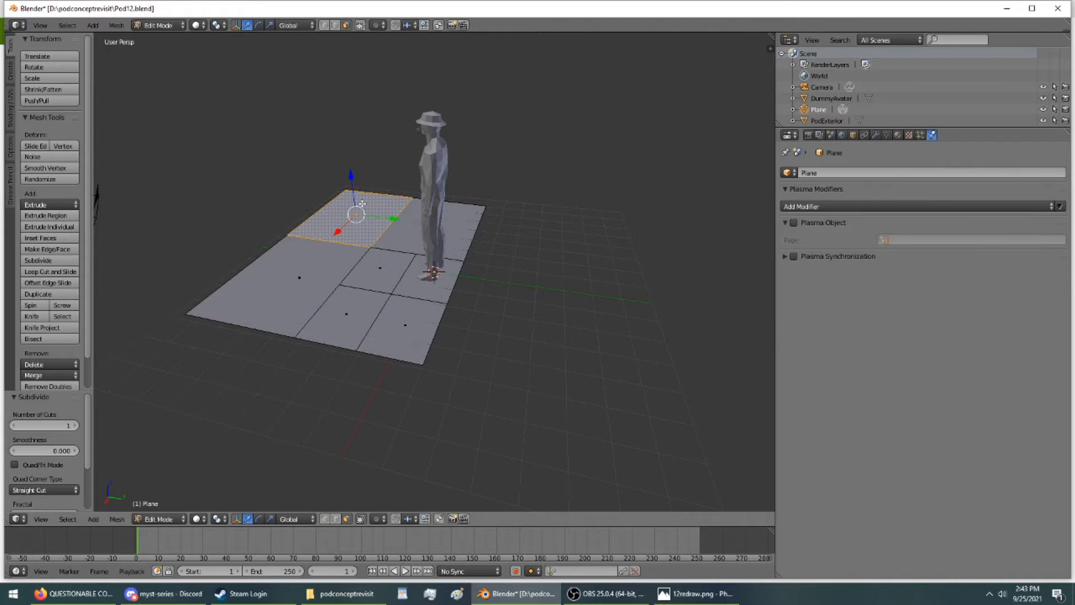
- Move the two short outer edges behind the avatar about 2.03 units outward along positive Y
{"action": "right_click", "coordinate": [421, 319]}
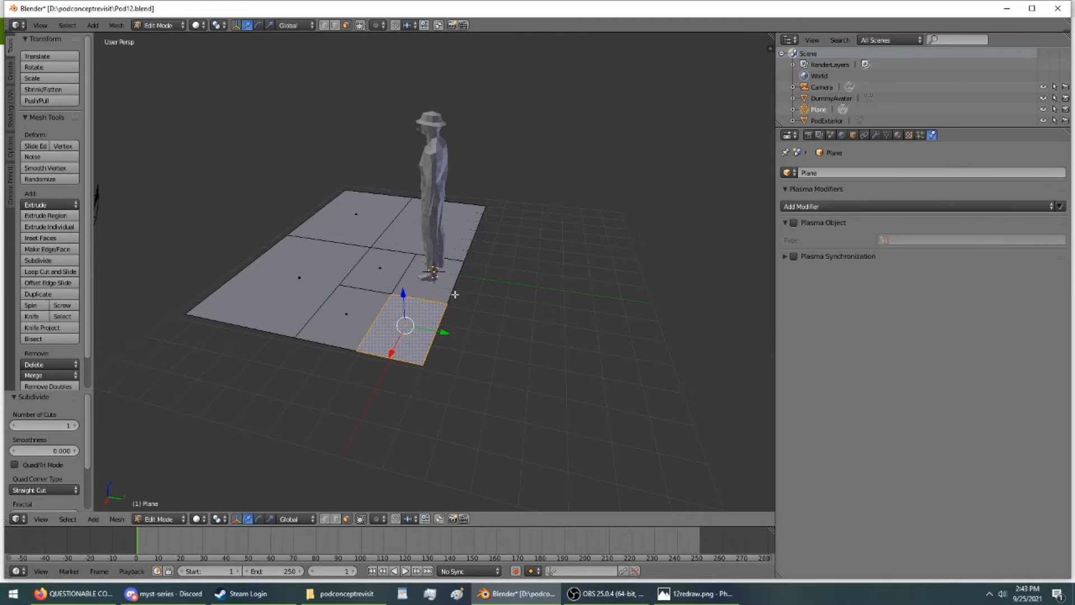
{"action": "right_click", "coordinate": [452, 277]}
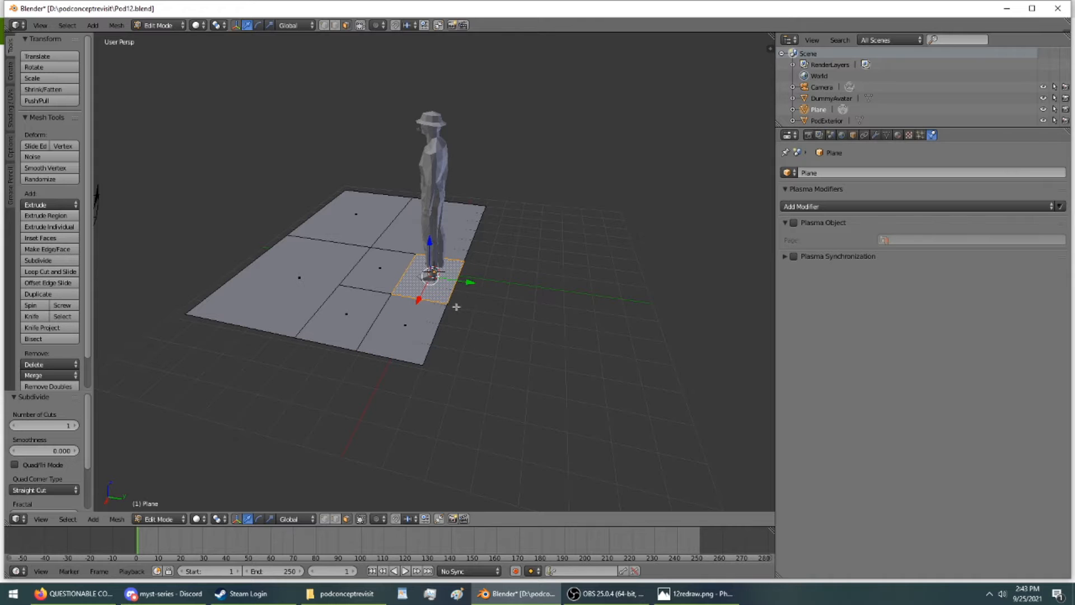
{"action": "left_click", "coordinate": [334, 25]}
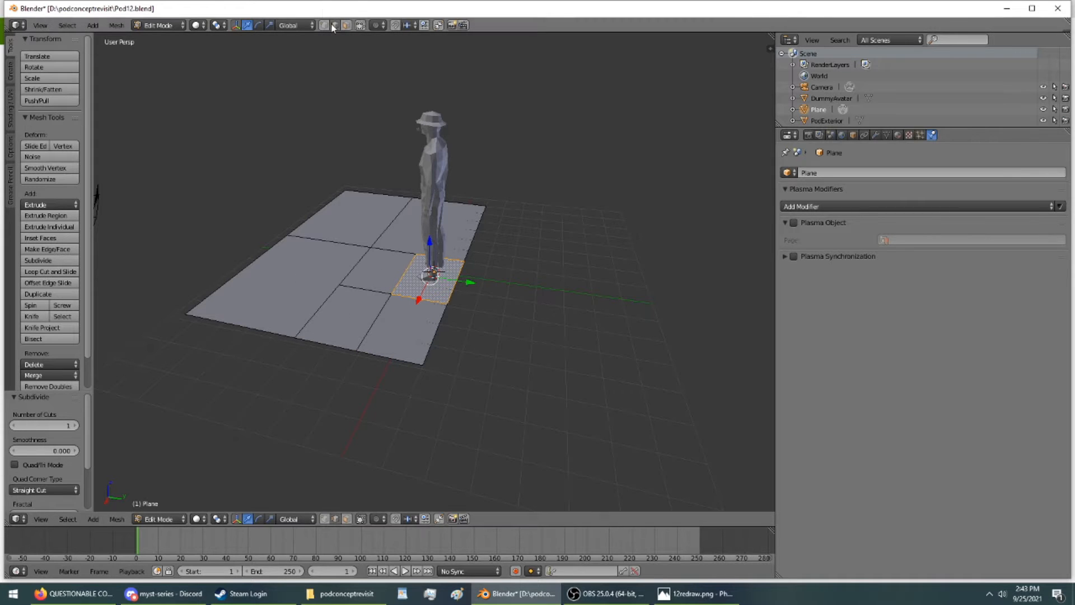
{"action": "right_click", "coordinate": [445, 308]}
{"action": "right_click", "coordinate": [449, 290], "text": "ctrl"}
{"action": "left_click_drag", "start_coordinate": [464, 309], "coordinate": [518, 340]}
- Move the short side edge about 2.24 units along X, and pull the small edge behind the avatar farther out along positive Y
{"action": "right_click", "coordinate": [472, 376]}
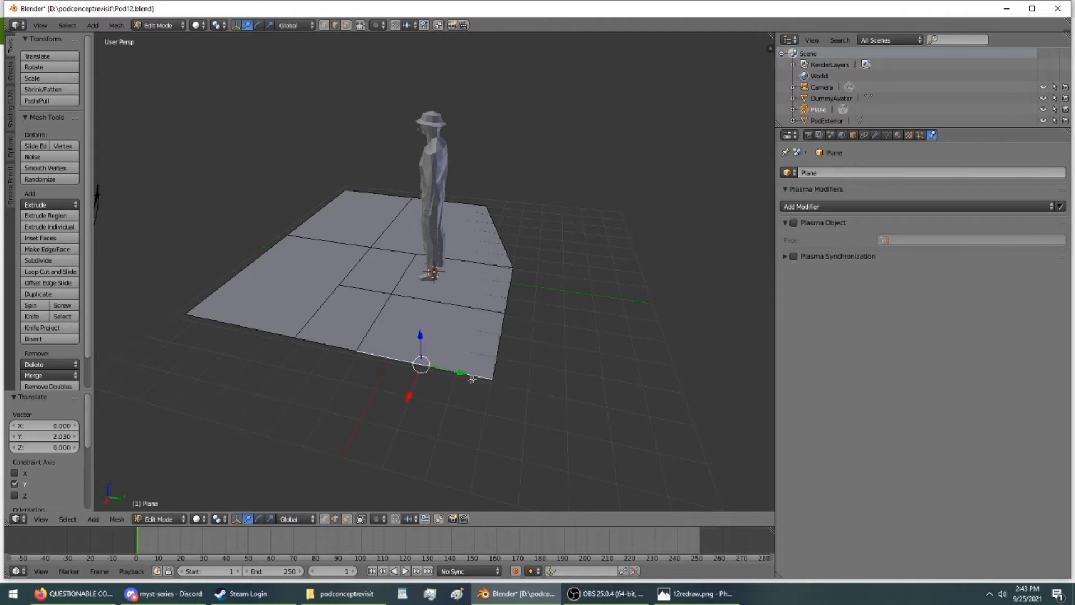
{"action": "left_click_drag", "start_coordinate": [413, 381], "coordinate": [392, 448]}
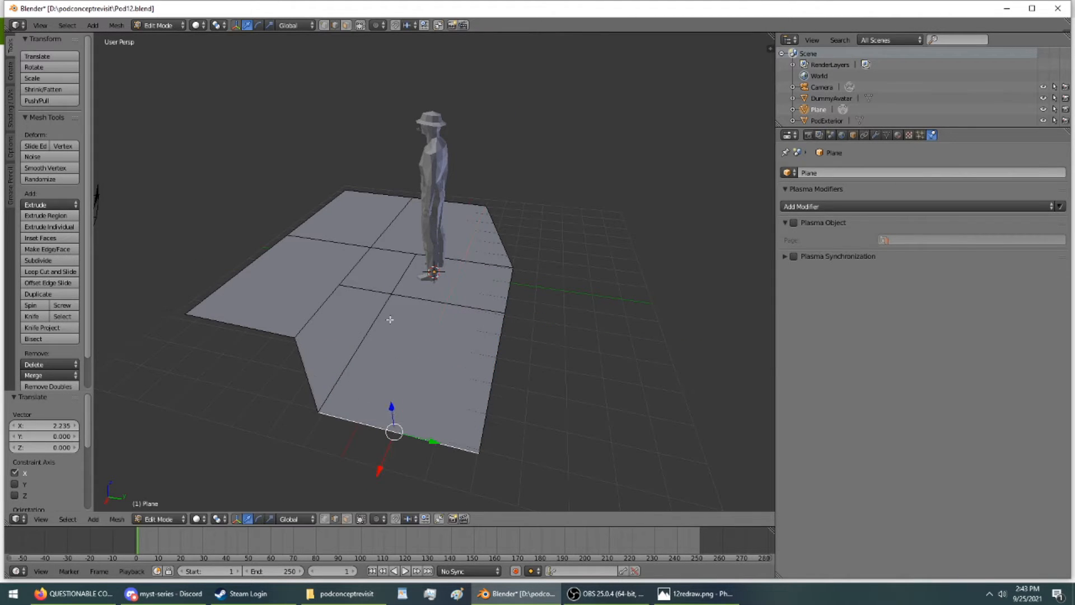
{"action": "middle_click_drag", "start_coordinate": [386, 295], "coordinate": [367, 280]}
{"action": "right_click", "coordinate": [475, 322]}
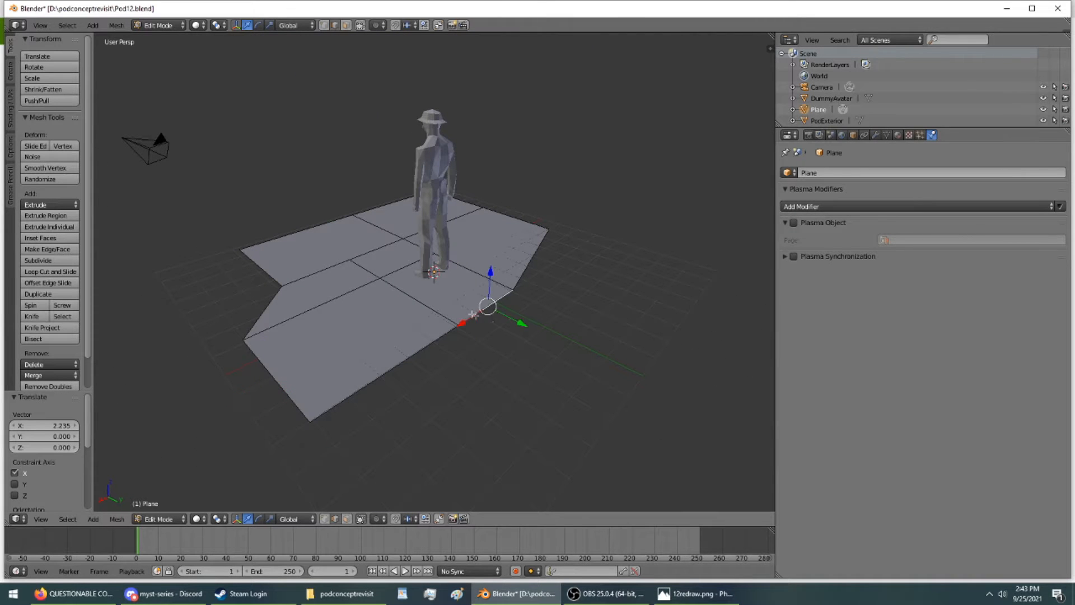
{"action": "left_click_drag", "start_coordinate": [505, 324], "coordinate": [559, 360]}
{"action": "left_click", "coordinate": [559, 360]}
- Knife-cut two diagonals across the rear side faces, joining the protruding outer corner on each side to the nearest inner vertex
{"action": "middle_click_drag", "start_coordinate": [559, 360], "coordinate": [393, 366]}
{"action": "left_click", "coordinate": [34, 317]}
{"action": "left_click", "coordinate": [494, 438]}
{"action": "left_click", "coordinate": [519, 269]}
{"action": "key", "text": "Return"}
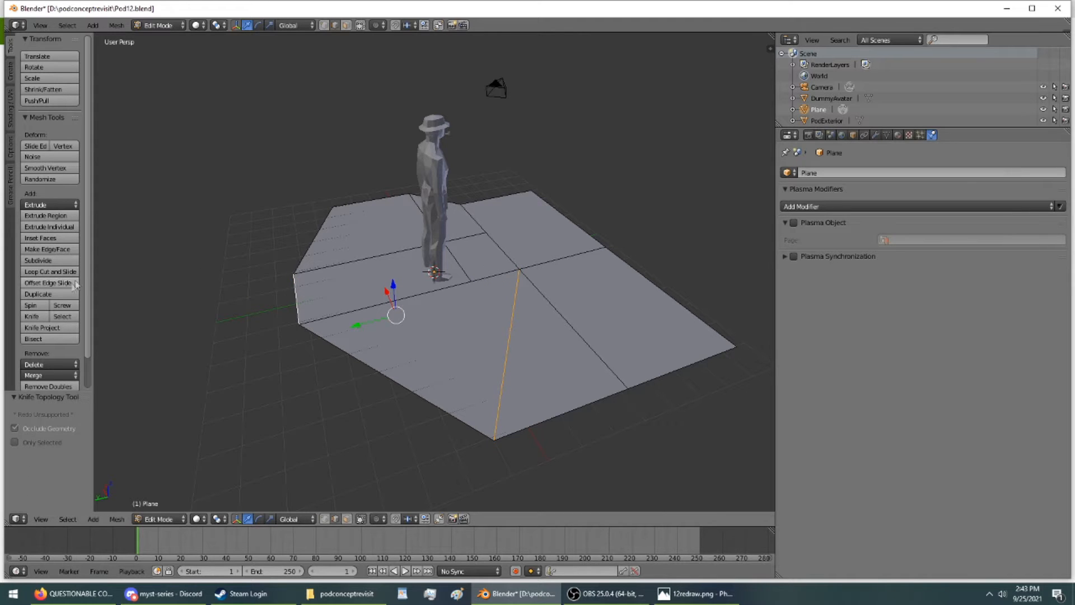
{"action": "left_click", "coordinate": [33, 316]}
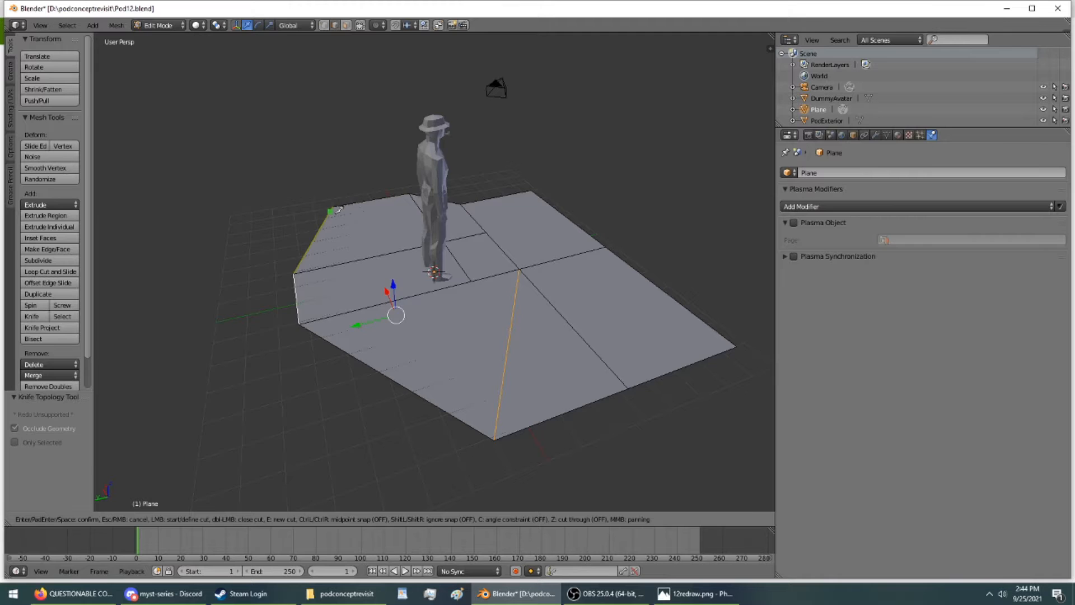
{"action": "middle_click_drag", "start_coordinate": [339, 209], "coordinate": [482, 256]}
{"action": "left_click", "coordinate": [384, 262]}
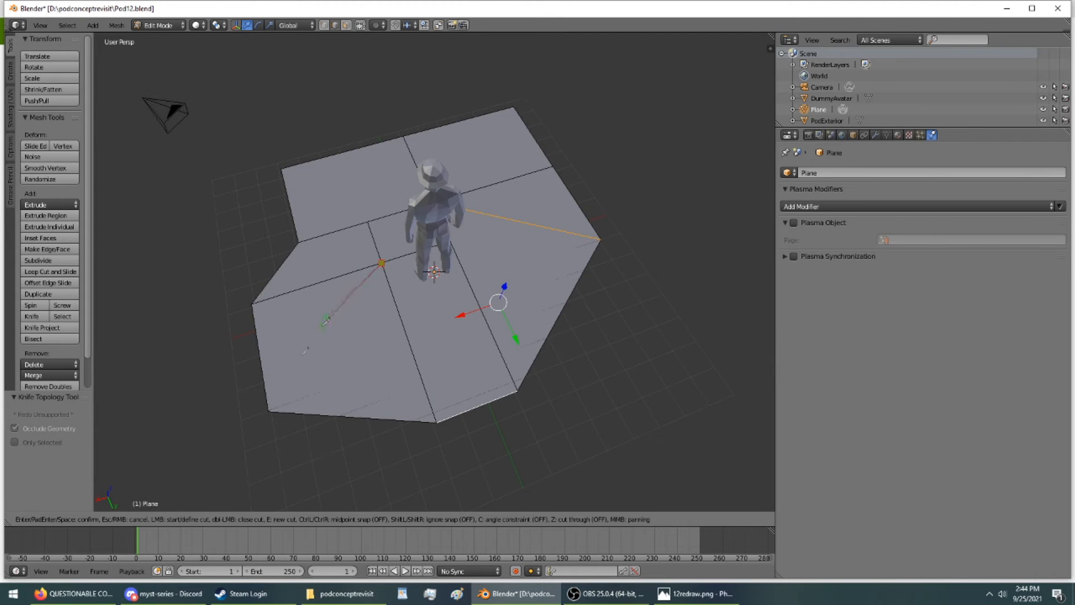
{"action": "left_click", "coordinate": [270, 411]}
{"action": "key", "text": "Return"}
- Knife-cut another diagonal from the unsubdivided rear quarter's outer corner across to the dividing edge beneath the avatar
{"action": "middle_click_drag", "start_coordinate": [271, 416], "coordinate": [589, 272]}
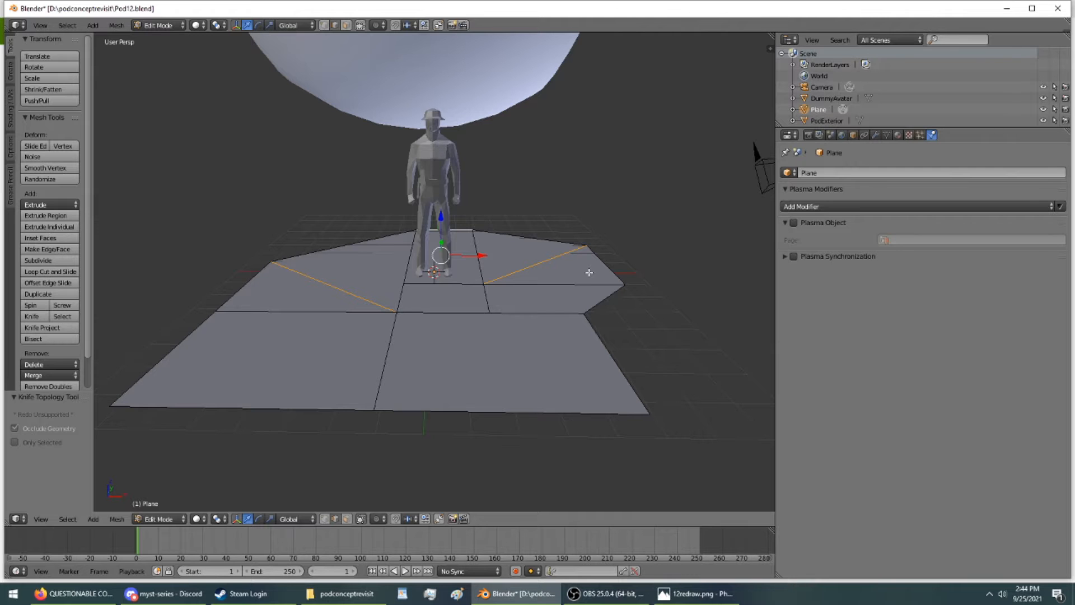
{"action": "middle_click_drag", "start_coordinate": [589, 272], "coordinate": [444, 199]}
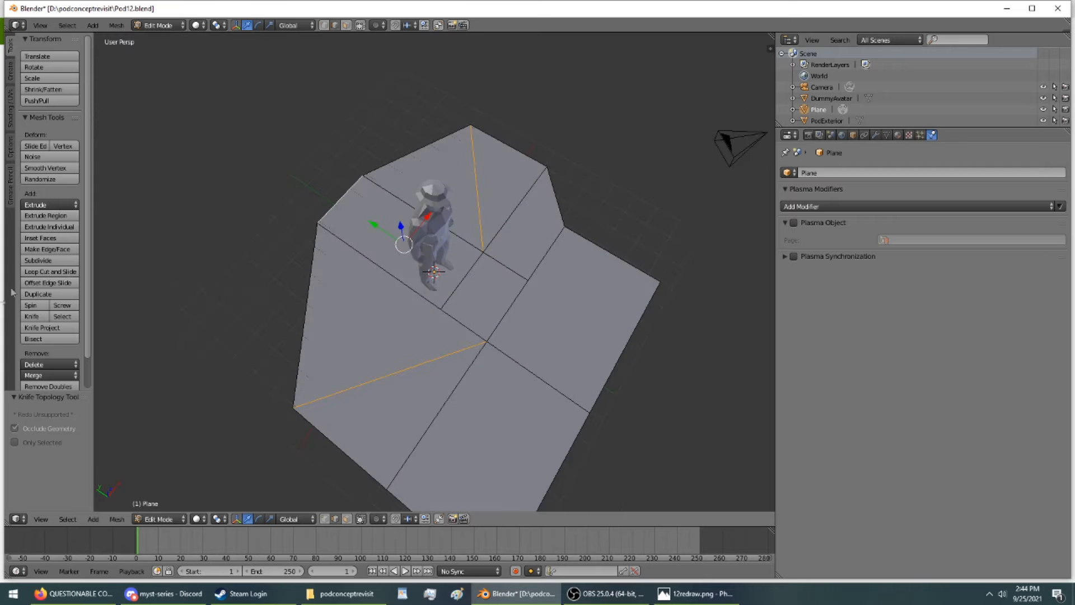
{"action": "left_click", "coordinate": [41, 317]}
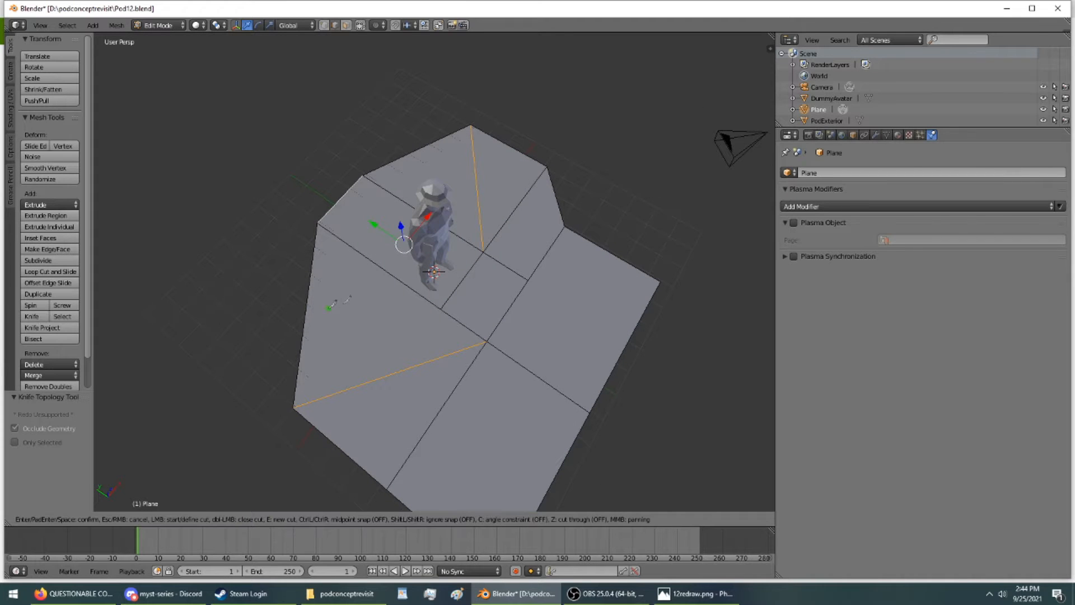
{"action": "left_click", "coordinate": [299, 403]}
{"action": "left_click", "coordinate": [432, 215]}
{"action": "key", "text": "Return"}
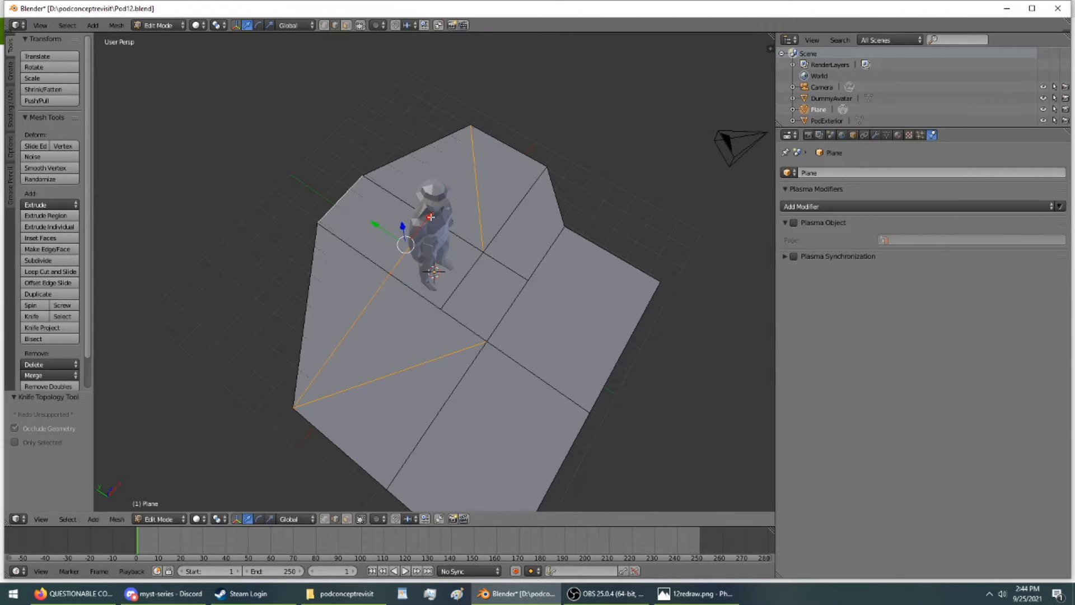
- Switch to face selection and lower the face under the avatar's feet about 0.129 units along Z
{"action": "right_click", "coordinate": [433, 330]}
{"action": "middle_click_drag", "start_coordinate": [433, 331], "coordinate": [326, 290]}
{"action": "scroll", "coordinate": [384, 287], "scroll_direction": "up", "scroll_amount": 5}
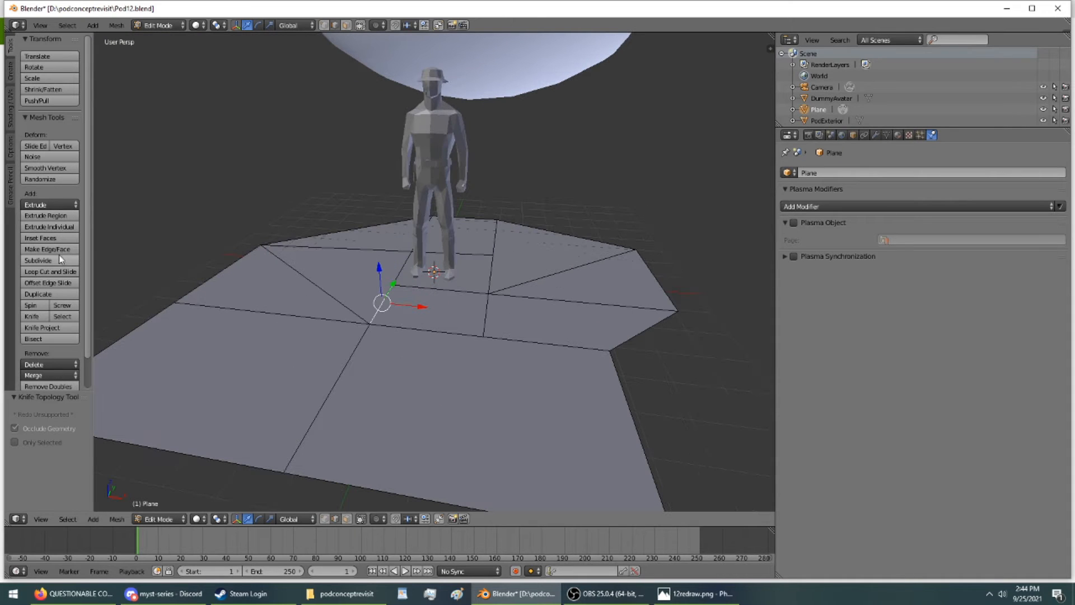
{"action": "left_click", "coordinate": [347, 26]}
{"action": "right_click", "coordinate": [448, 264]}
{"action": "left_click_drag", "start_coordinate": [447, 234], "coordinate": [447, 240]}
{"action": "middle_click_drag", "start_coordinate": [455, 264], "coordinate": [506, 261]}
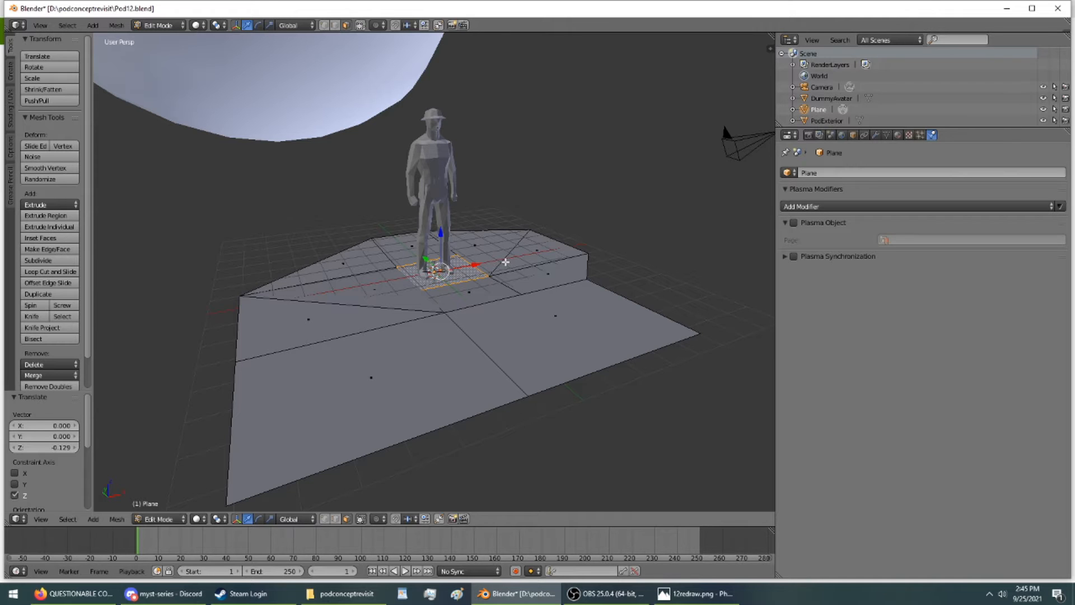
- Knife-cut from the plane's central vertex to the front edge, close to its outer corner
{"action": "left_click", "coordinate": [31, 316]}
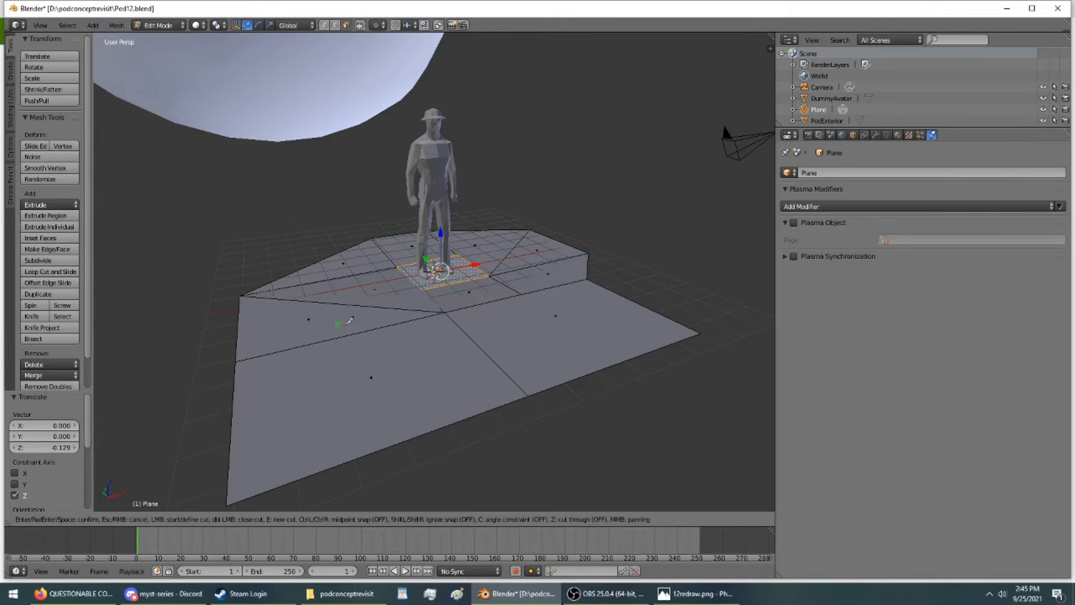
{"action": "left_click", "coordinate": [444, 312]}
{"action": "left_click", "coordinate": [301, 478]}
{"action": "key", "text": "Return"}
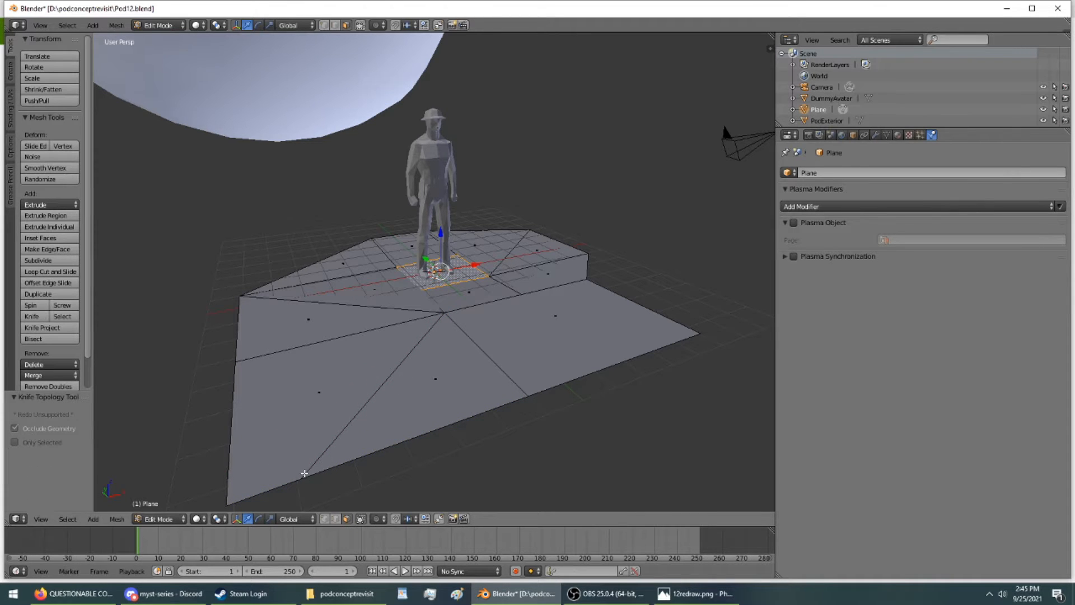
- Move the front edge between the new cut and the centre line about -1.79 units along Y
{"action": "right_click", "coordinate": [304, 473]}
{"action": "scroll", "coordinate": [317, 457], "scroll_direction": "down", "scroll_amount": 3}
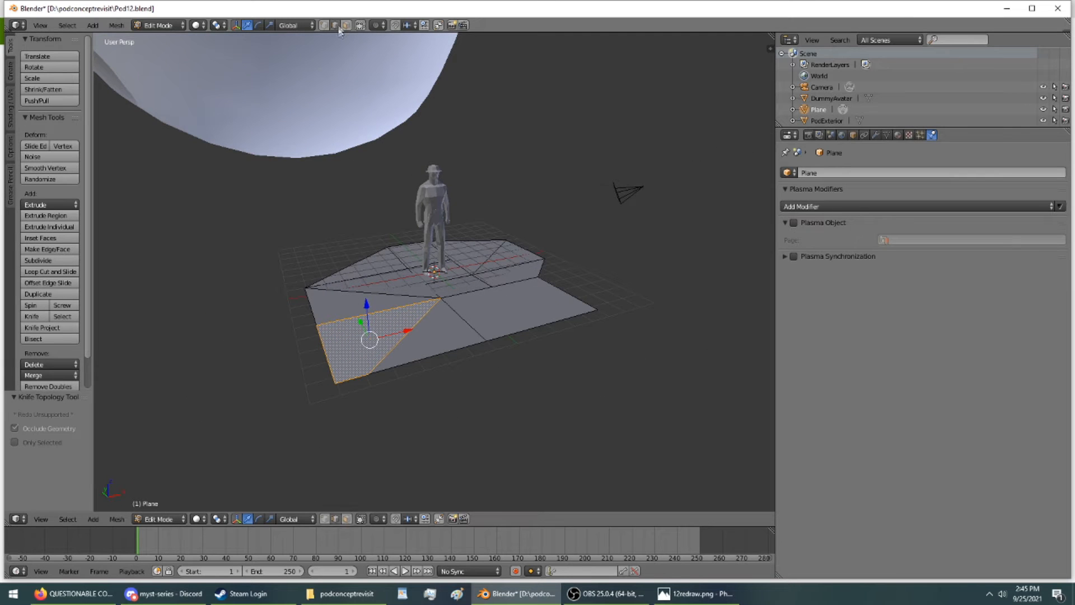
{"action": "scroll", "coordinate": [432, 379], "scroll_direction": "up", "scroll_amount": 4}
{"action": "right_click", "coordinate": [447, 424]}
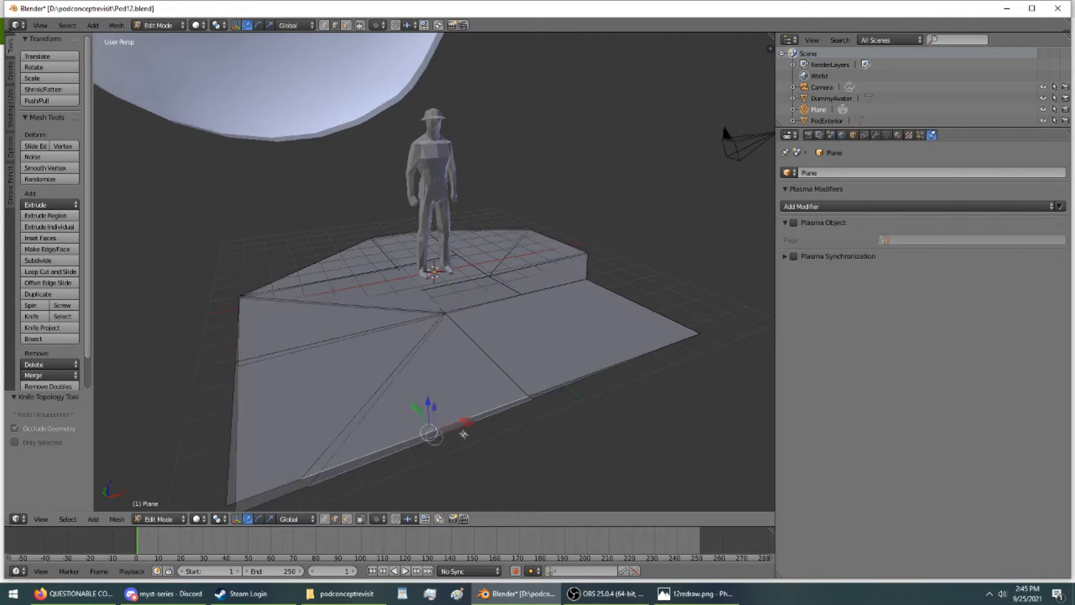
{"action": "middle_click_drag", "start_coordinate": [463, 434], "coordinate": [548, 439]}
{"action": "key", "text": "g"}
{"action": "key", "text": "y"}
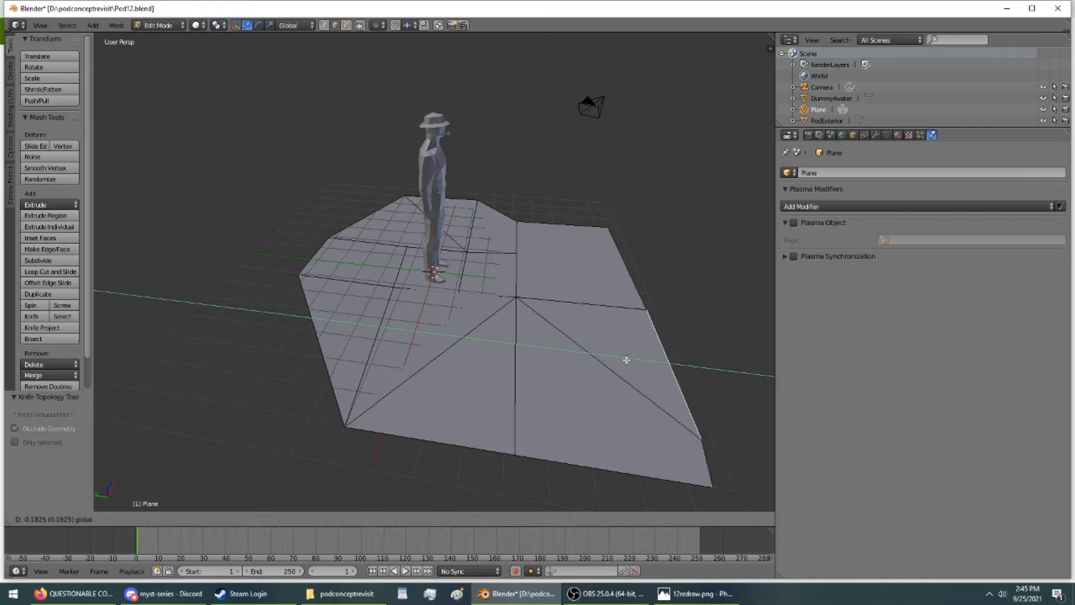
{"action": "left_click", "coordinate": [691, 360]}
- Knife-cut two diagonals joining the plane's central vertex to the outer front corner on each side
{"action": "middle_click_drag", "start_coordinate": [692, 360], "coordinate": [536, 365]}
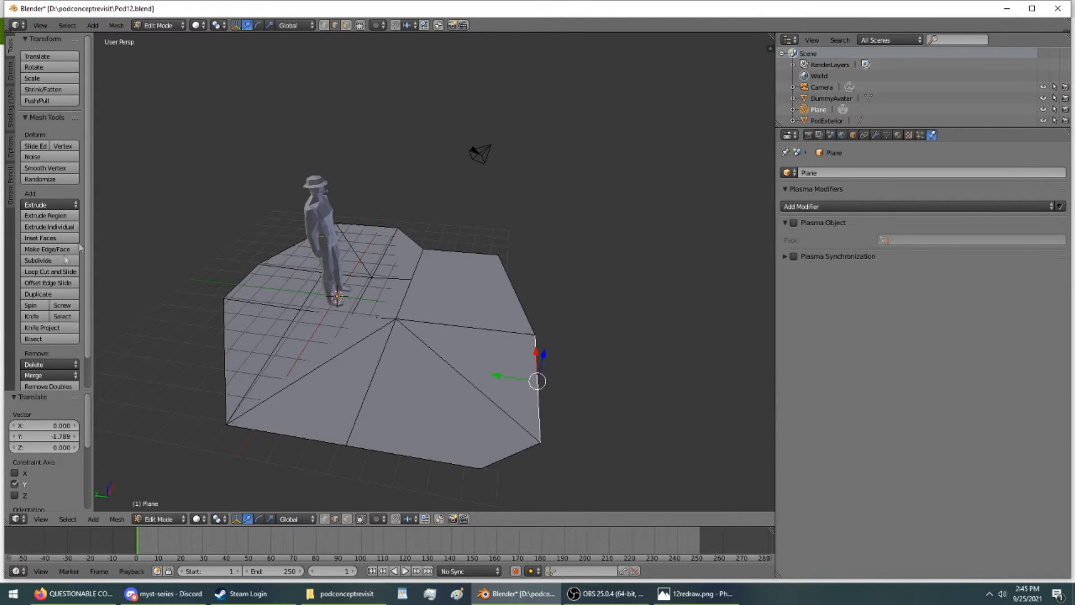
{"action": "left_click", "coordinate": [31, 316]}
{"action": "left_click", "coordinate": [481, 467]}
{"action": "left_click", "coordinate": [395, 320]}
{"action": "key", "text": "Return"}
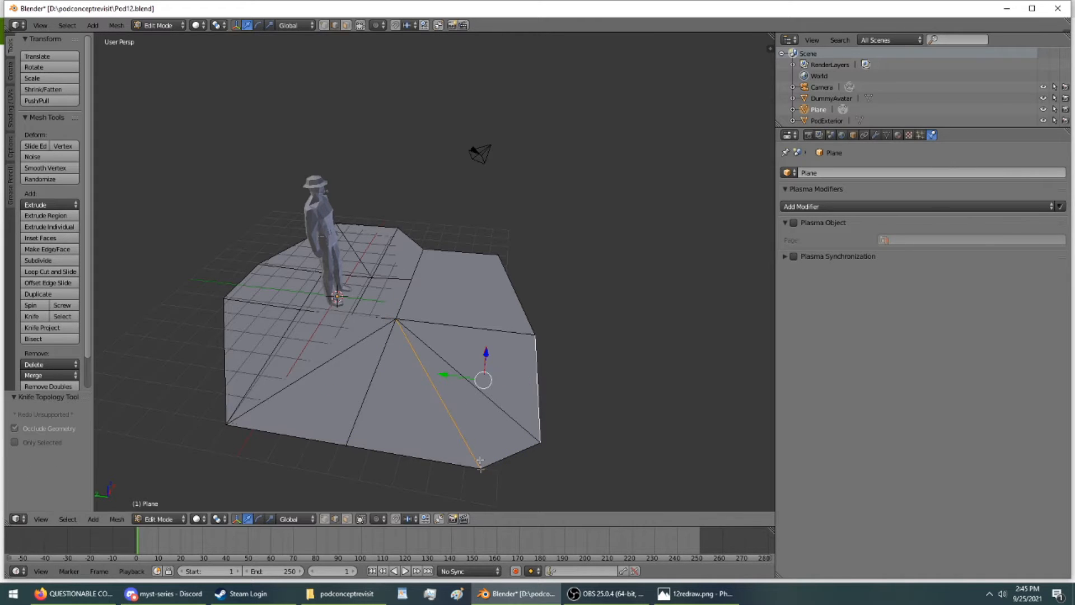
{"action": "left_click", "coordinate": [31, 316]}
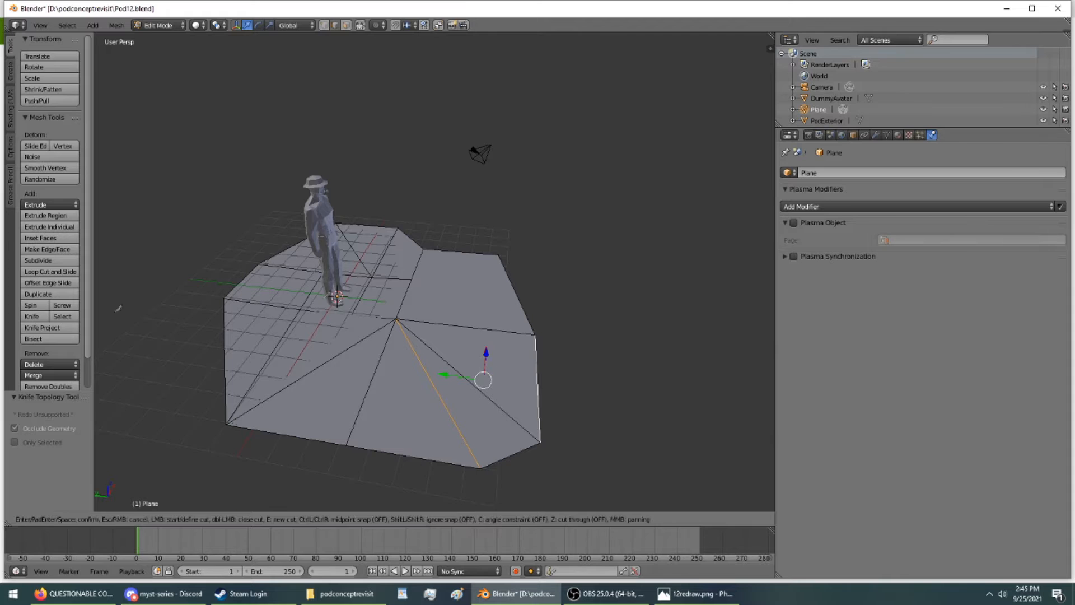
{"action": "left_click", "coordinate": [396, 320]}
{"action": "left_click", "coordinate": [499, 255]}
{"action": "key", "text": "Return"}
- Inspect the reshaped terrain plane from several angles, isolating it in local view and returning to the full scene
{"action": "middle_click_drag", "start_coordinate": [512, 274], "coordinate": [419, 267]}
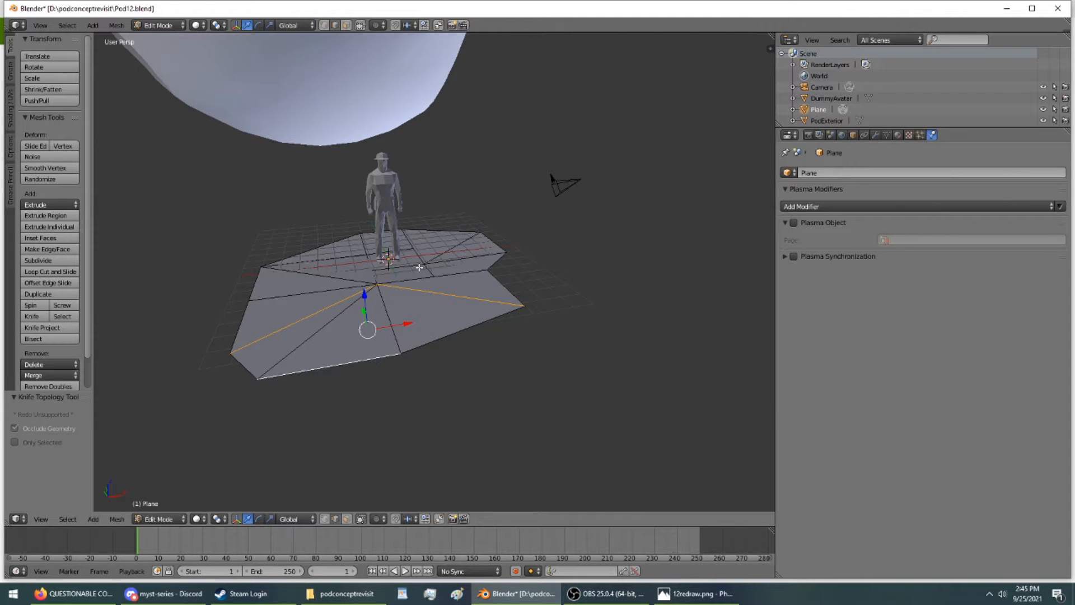
{"action": "middle_click_drag", "start_coordinate": [419, 267], "coordinate": [206, 284]}
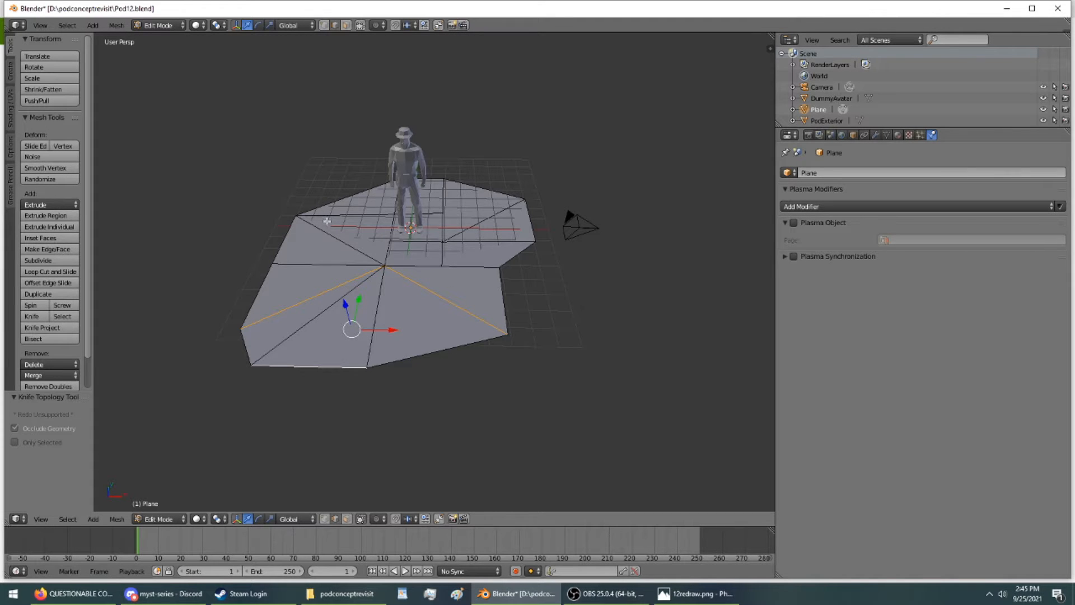
{"action": "key", "text": "KP_Divide"}
{"action": "middle_click_drag", "start_coordinate": [336, 243], "coordinate": [743, 268]}
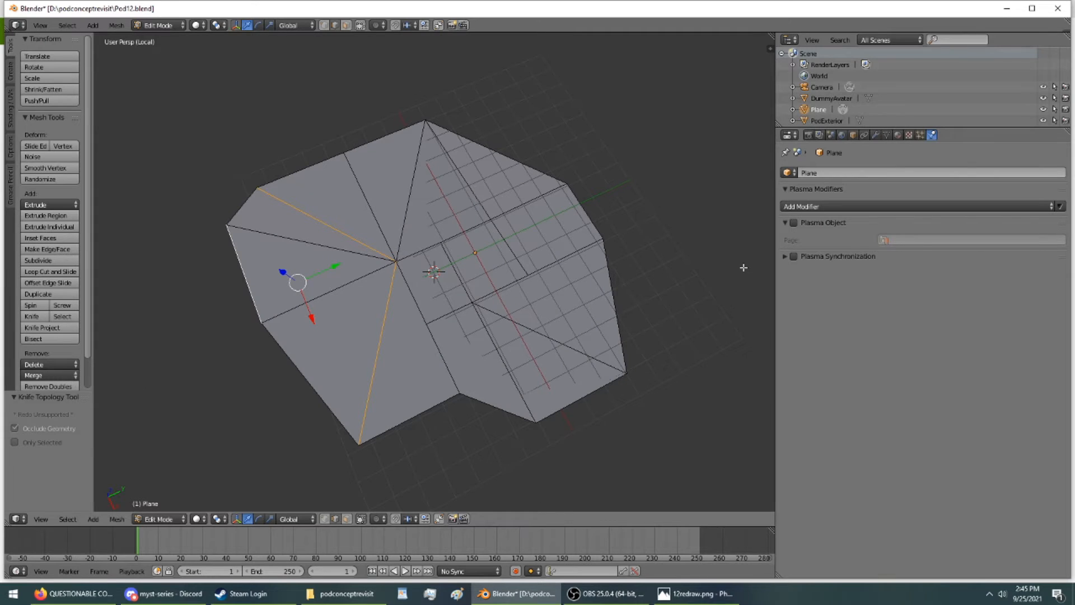
{"action": "middle_click_drag", "start_coordinate": [620, 269], "coordinate": [630, 244]}
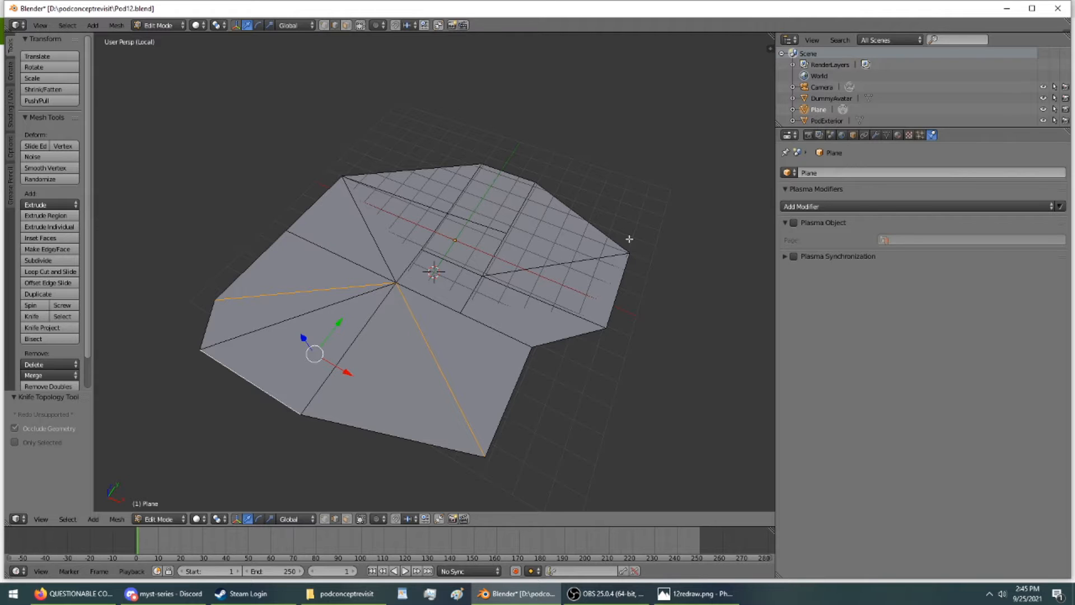
{"action": "key", "text": "KP_Divide"}
{"action": "key", "text": "KP_Divide"}
{"action": "key", "text": "KP_Divide"}
{"action": "key", "text": "KP_Divide"}
{"action": "key", "text": "KP_Divide"}
{"action": "key", "text": "KP_Divide"}
{"action": "key", "text": "KP_Divide"}
{"action": "key", "text": "KP_Divide"}
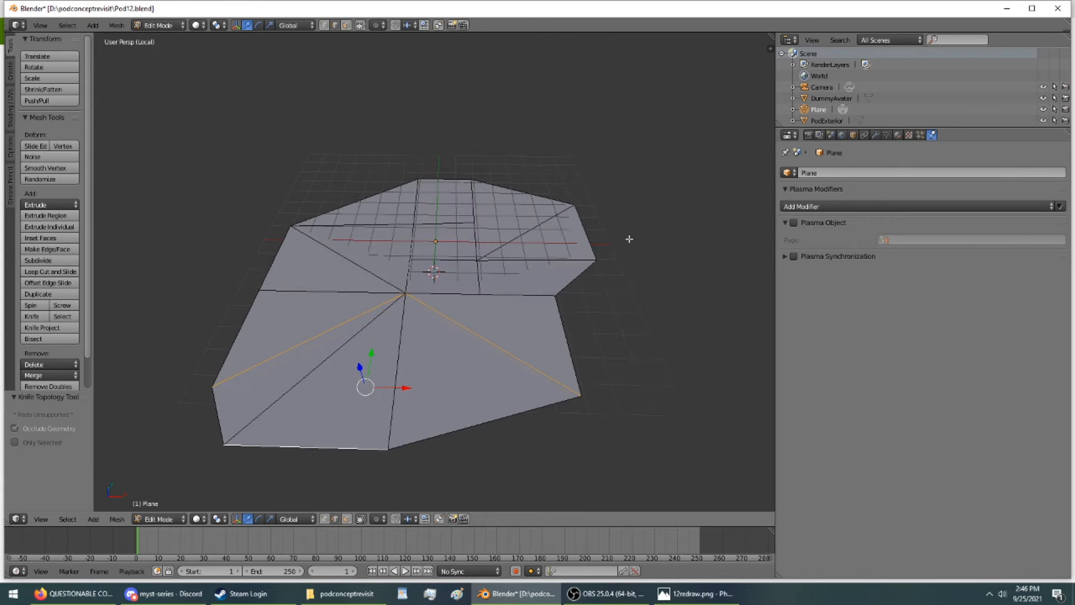
{"action": "key", "text": "KP_Divide"}
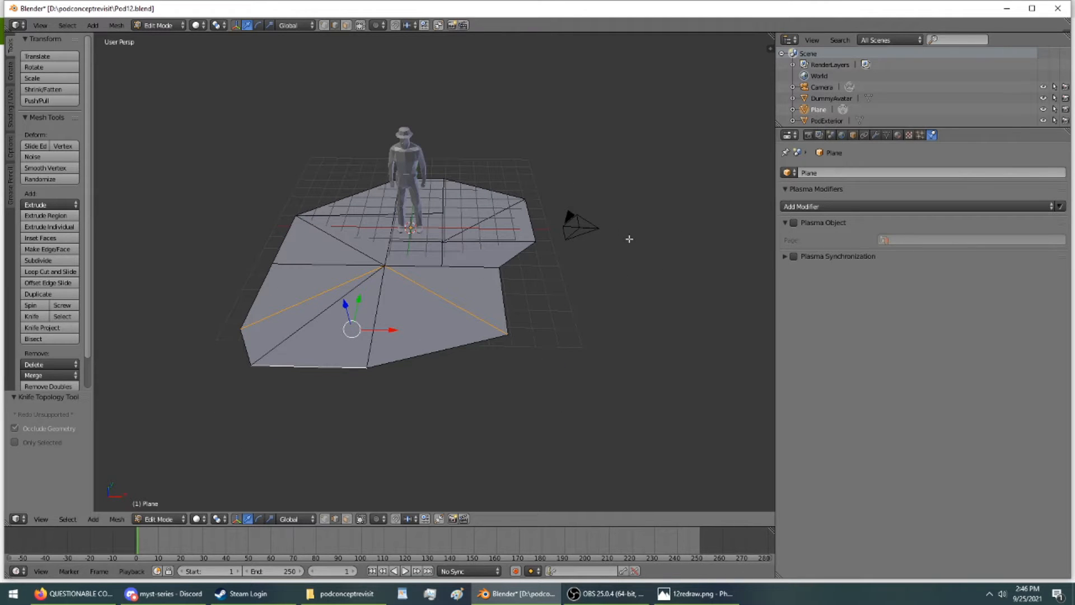
{"action": "mouse_move", "coordinate": [629, 239]}
{"action": "middle_mouse_down"}
{"action": "mouse_move", "coordinate": [619, 187]}
{"action": "mouse_move", "coordinate": [723, 201]}
{"action": "mouse_move", "coordinate": [621, 240]}
{"action": "mouse_move", "coordinate": [699, 224]}
{"action": "mouse_move", "coordinate": [593, 185]}
{"action": "mouse_move", "coordinate": [689, 213]}
{"action": "mouse_move", "coordinate": [630, 230]}
{"action": "middle_mouse_up"}
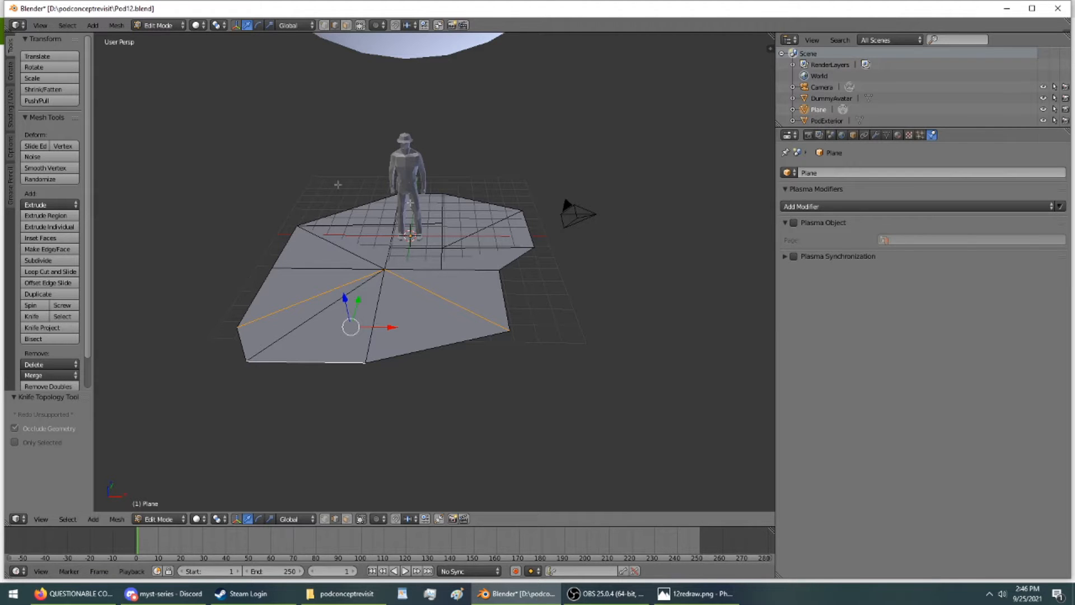
- Return the ground plane to Object Mode and save the scene over Pod12.blend
{"action": "left_click", "coordinate": [158, 25]}
{"action": "left_click", "coordinate": [157, 39]}
{"action": "middle_click_drag", "start_coordinate": [293, 209], "coordinate": [305, 184]}
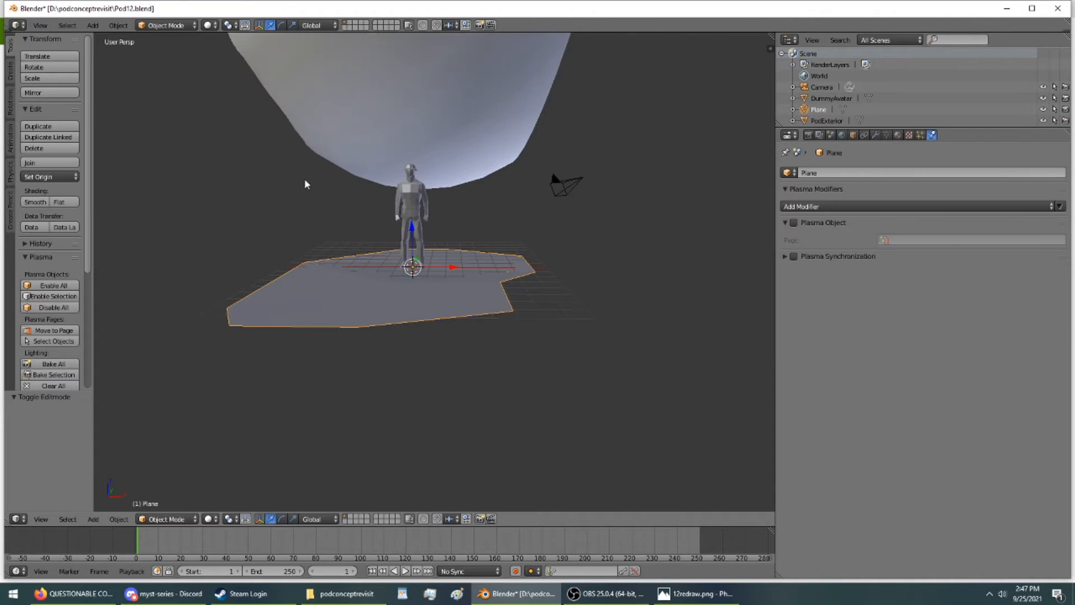
{"action": "key", "text": "ctrl+s"}
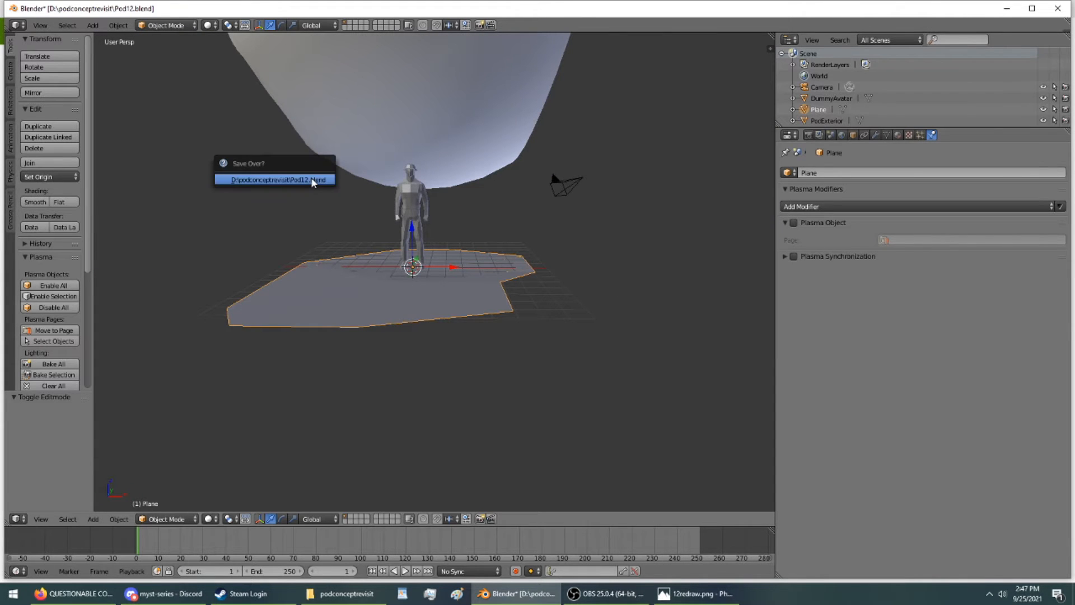
{"action": "left_click", "coordinate": [312, 180]}
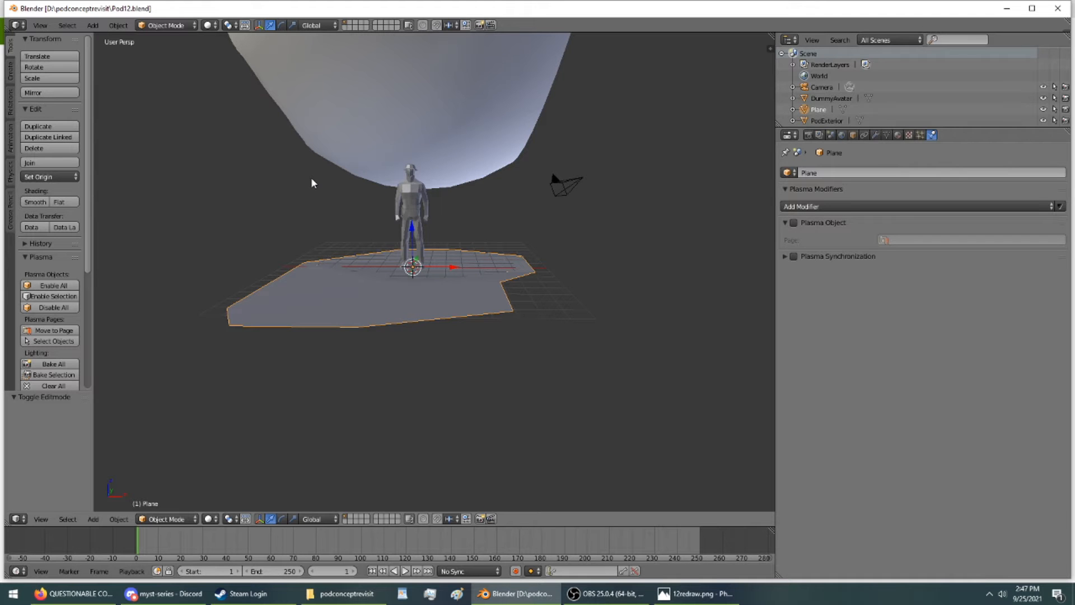
- Add an ico sphere and move it beside the avatar, about 3.38 units along X and 3.23 along Z
{"action": "middle_click_drag", "start_coordinate": [312, 183], "coordinate": [327, 279]}
{"action": "left_click", "coordinate": [10, 72]}
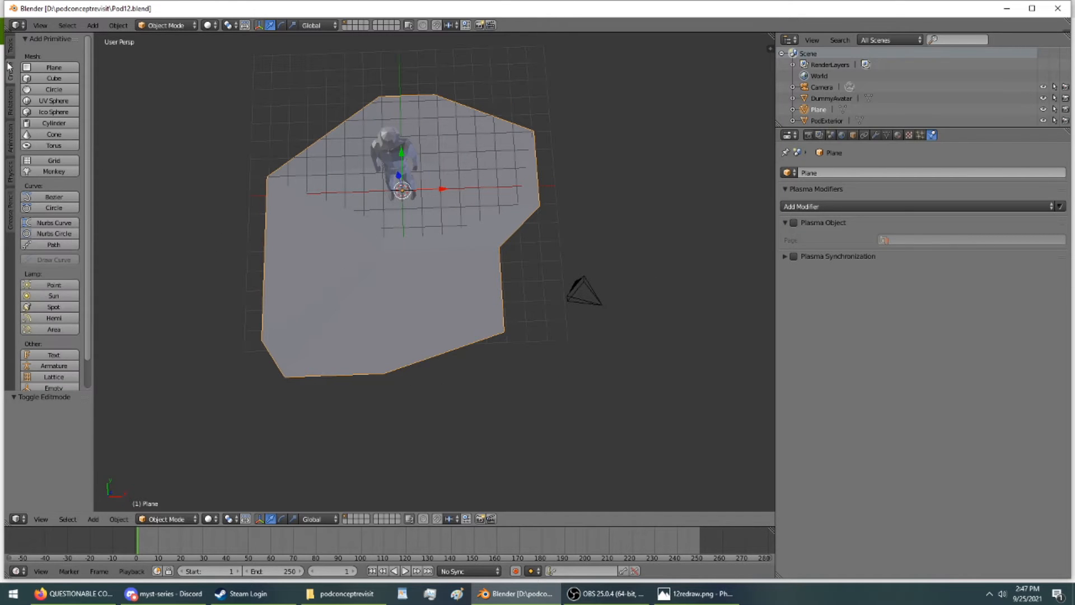
{"action": "left_click", "coordinate": [53, 112]}
{"action": "middle_click_drag", "start_coordinate": [358, 217], "coordinate": [378, 142]}
{"action": "left_click_drag", "start_coordinate": [394, 226], "coordinate": [490, 207]}
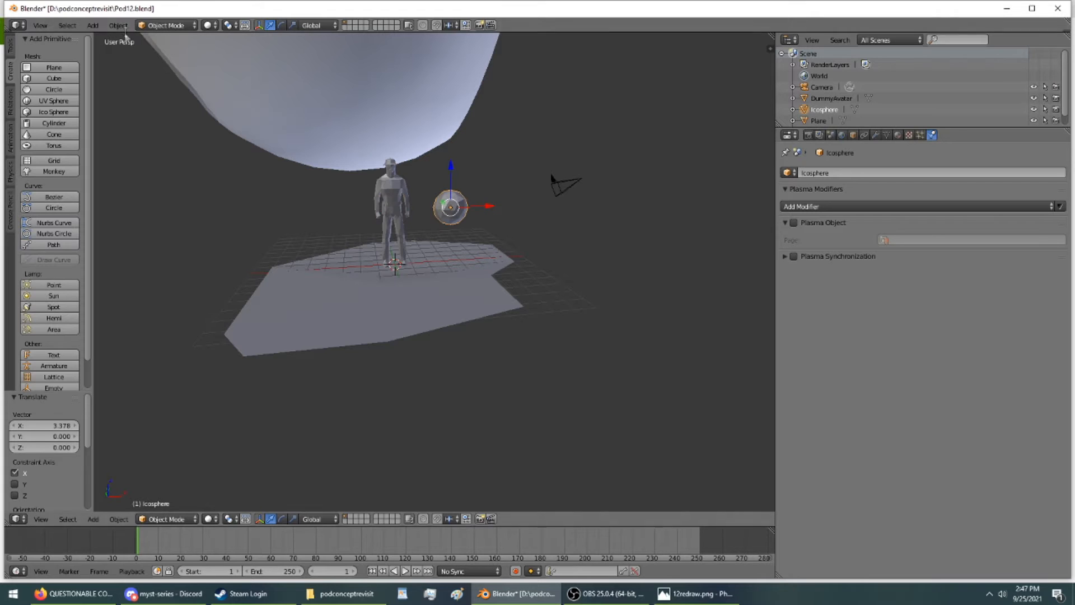
- Scale the ico sphere's whole mesh uniformly by about 3.09 in Edit Mode
{"action": "left_click", "coordinate": [144, 28]}
{"action": "left_click", "coordinate": [161, 51]}
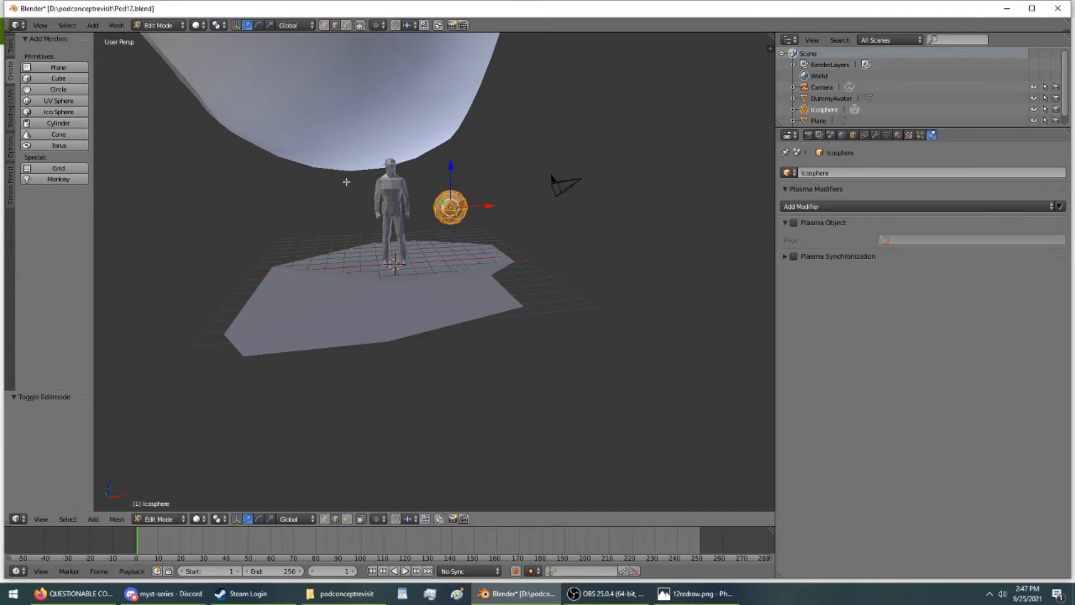
{"action": "key", "text": "s"}
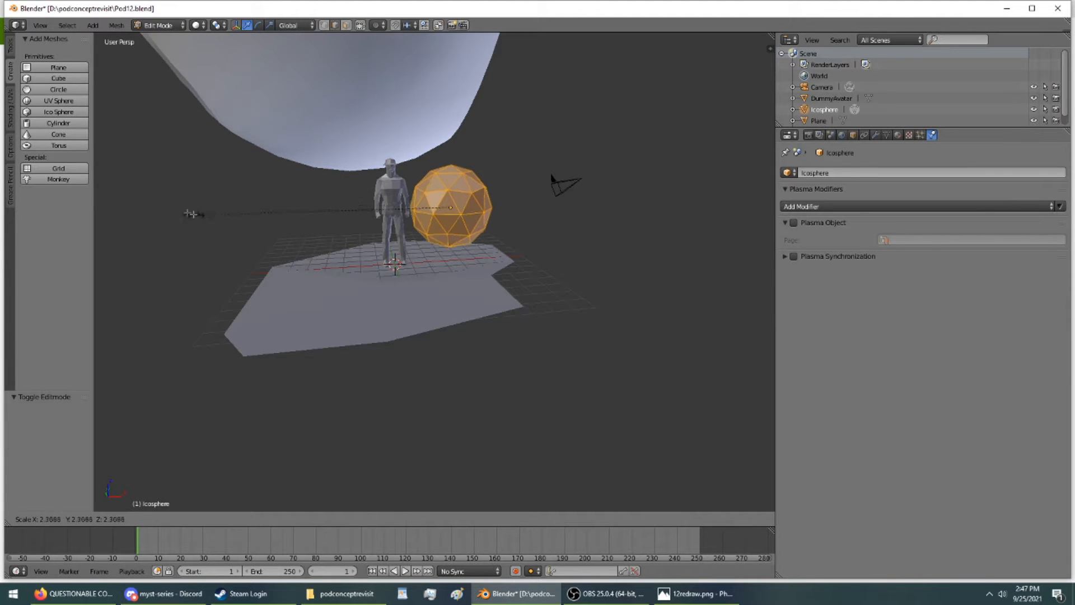
{"action": "left_click", "coordinate": [116, 194]}
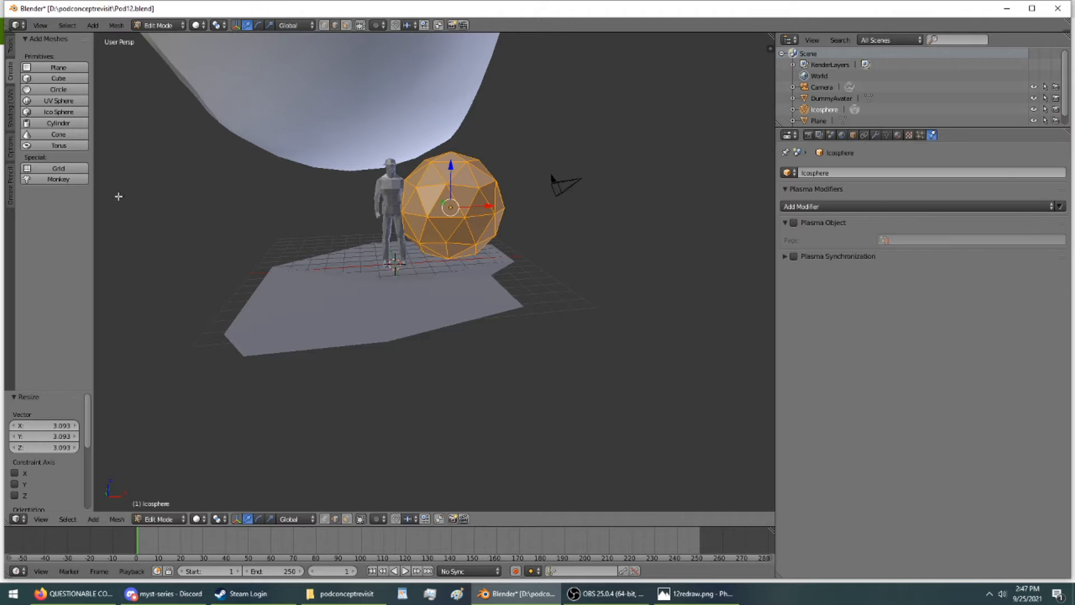
- Return to Object Mode and move the ico sphere about -10.5 units along Y, beyond the ground plane
{"action": "left_click", "coordinate": [166, 25]}
{"action": "left_click", "coordinate": [170, 36]}
{"action": "middle_click_drag", "start_coordinate": [170, 36], "coordinate": [420, 106]}
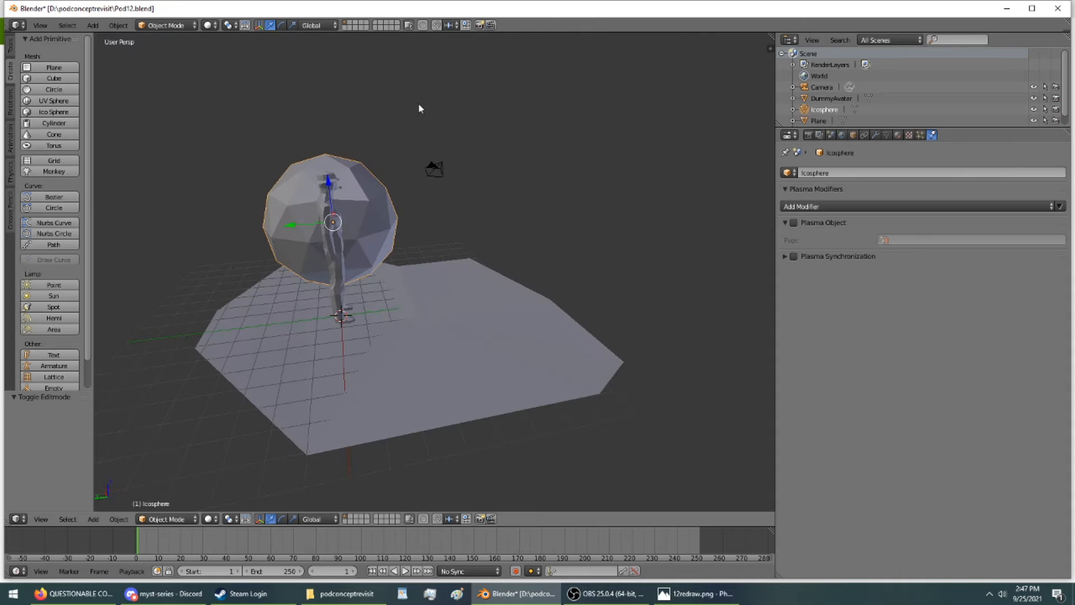
{"action": "left_click_drag", "start_coordinate": [290, 226], "coordinate": [492, 211]}
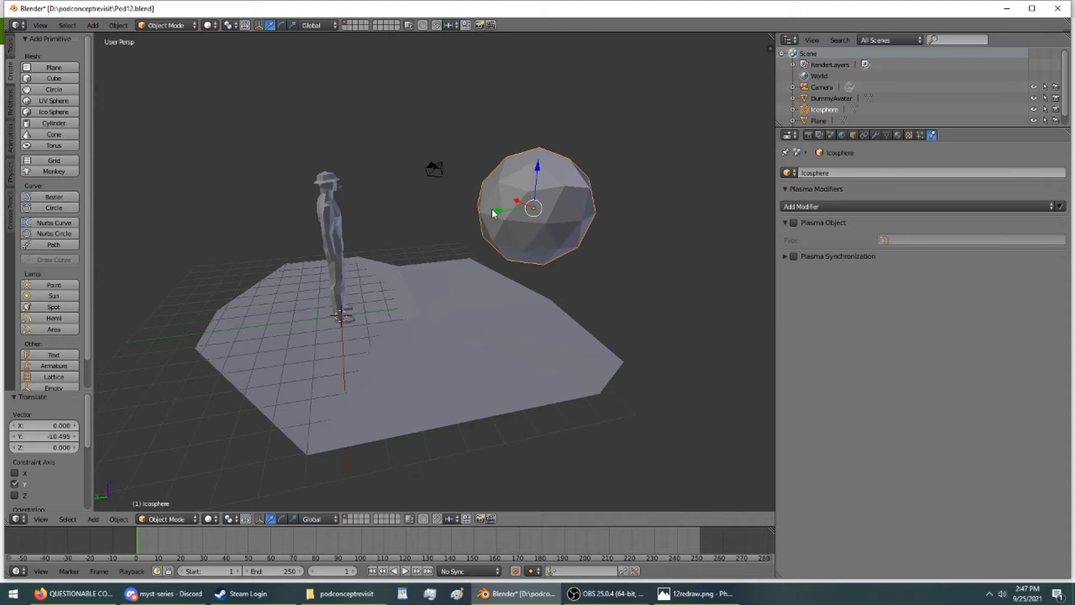
- Turn on the mesh normals overlays, including face normals, for the ico sphere in Edit Mode
{"action": "left_click", "coordinate": [771, 49]}
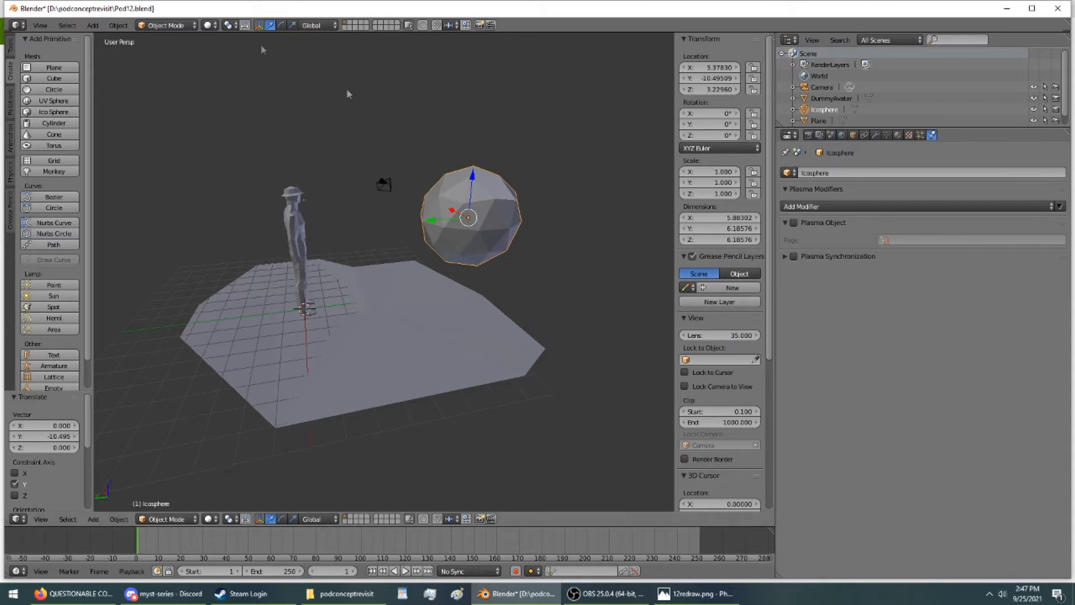
{"action": "left_click", "coordinate": [189, 25]}
{"action": "left_click", "coordinate": [185, 51]}
{"action": "middle_click_drag", "start_coordinate": [593, 251], "coordinate": [453, 192]}
{"action": "scroll", "coordinate": [683, 285], "scroll_direction": "down", "scroll_amount": 15}
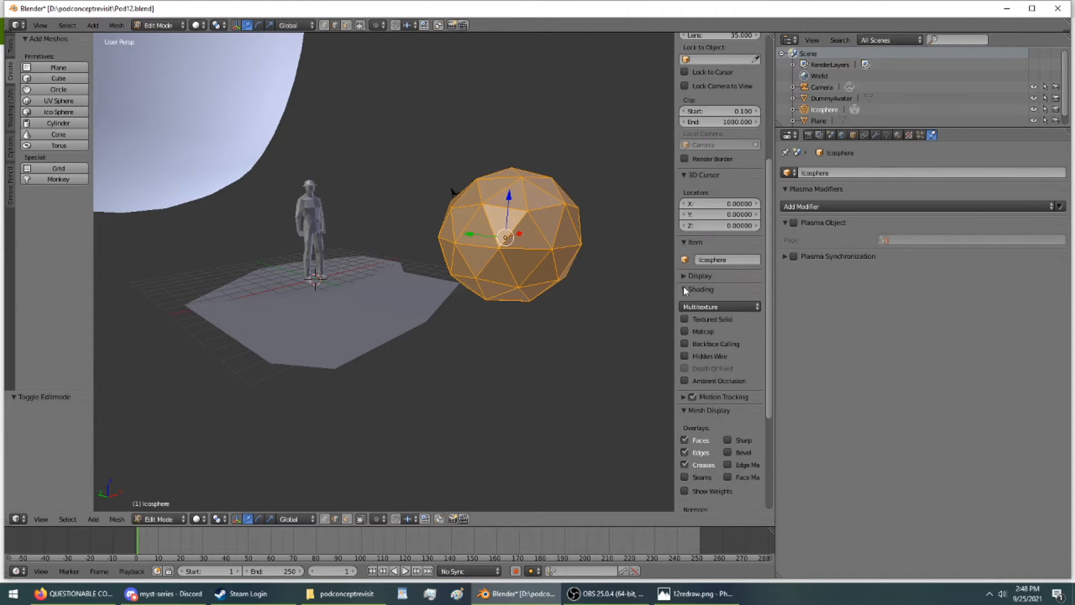
{"action": "scroll", "coordinate": [683, 286], "scroll_direction": "down", "scroll_amount": 1}
{"action": "left_click", "coordinate": [695, 356]}
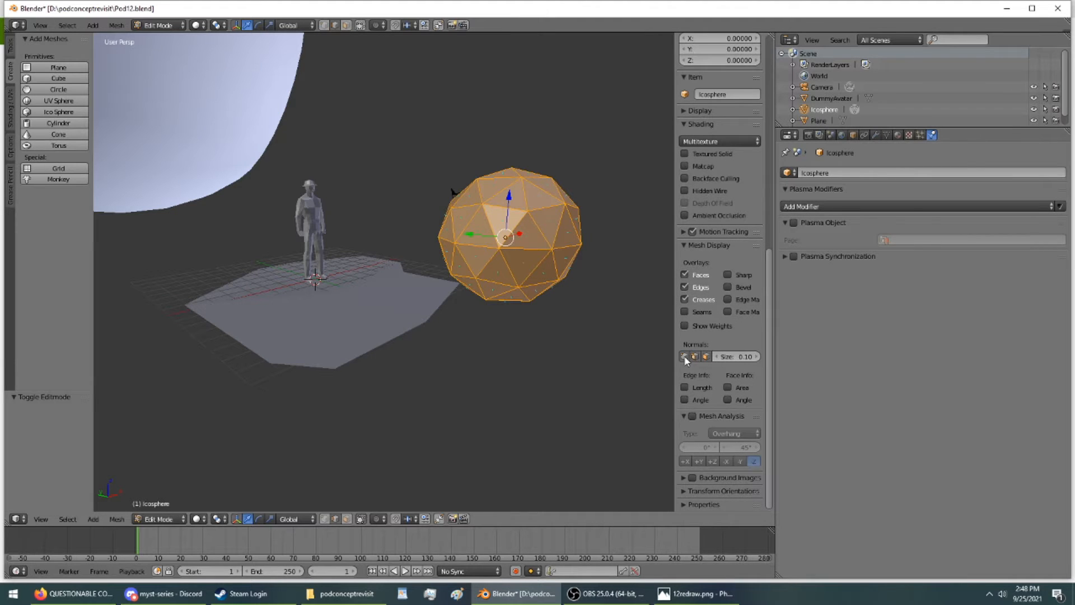
{"action": "scroll", "coordinate": [687, 358], "scroll_direction": "up", "scroll_amount": 8}
{"action": "scroll", "coordinate": [683, 341], "scroll_direction": "up", "scroll_amount": 2}
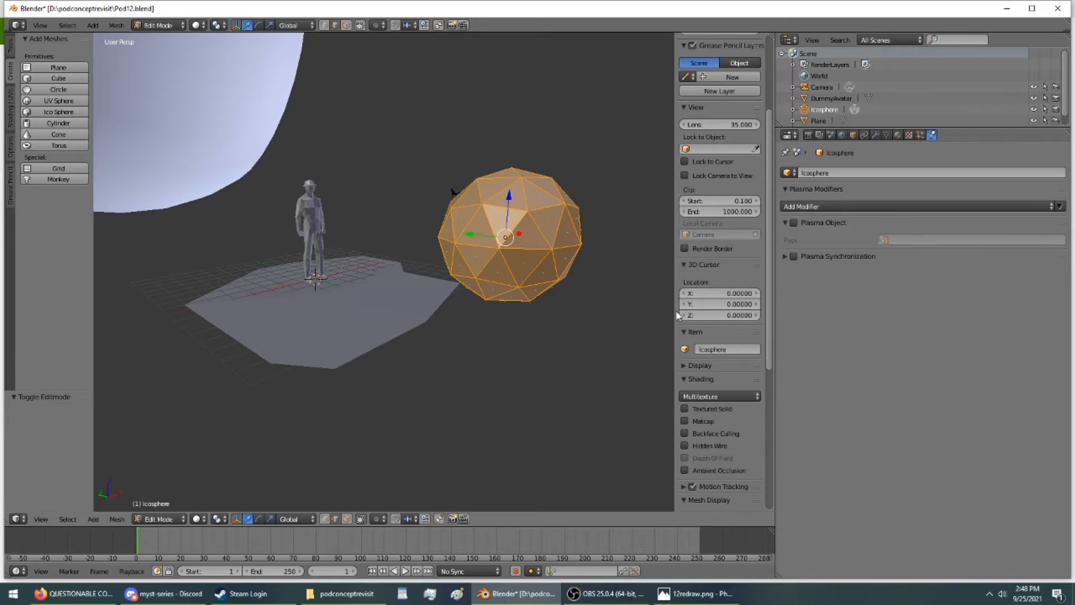
{"action": "scroll", "coordinate": [677, 320], "scroll_direction": "down", "scroll_amount": 3}
{"action": "left_click", "coordinate": [700, 254]}
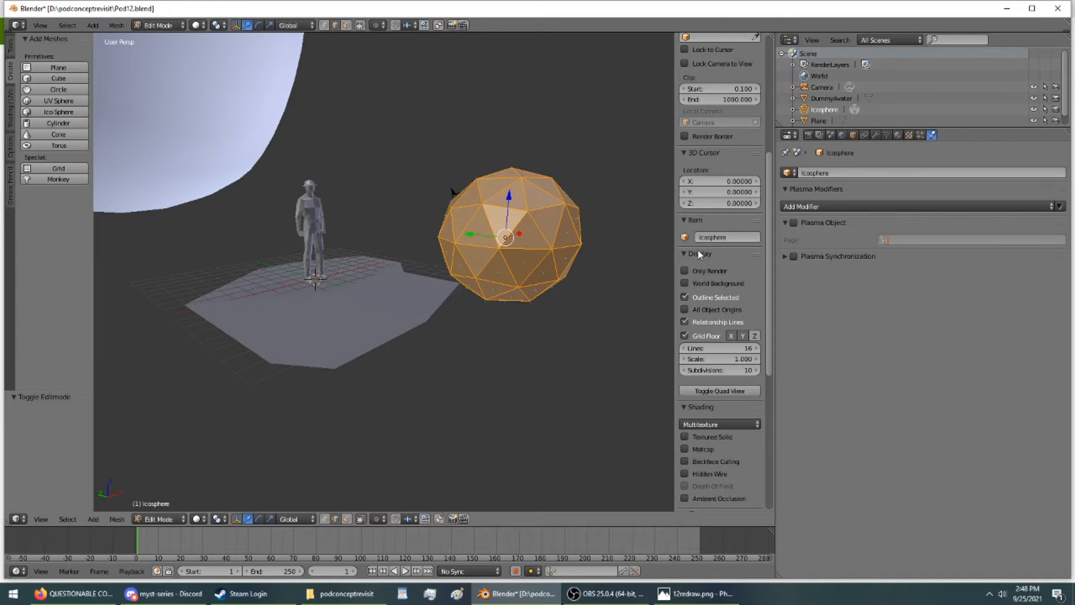
{"action": "scroll", "coordinate": [704, 284], "scroll_direction": "down", "scroll_amount": 12}
{"action": "scroll", "coordinate": [706, 303], "scroll_direction": "down", "scroll_amount": 1}
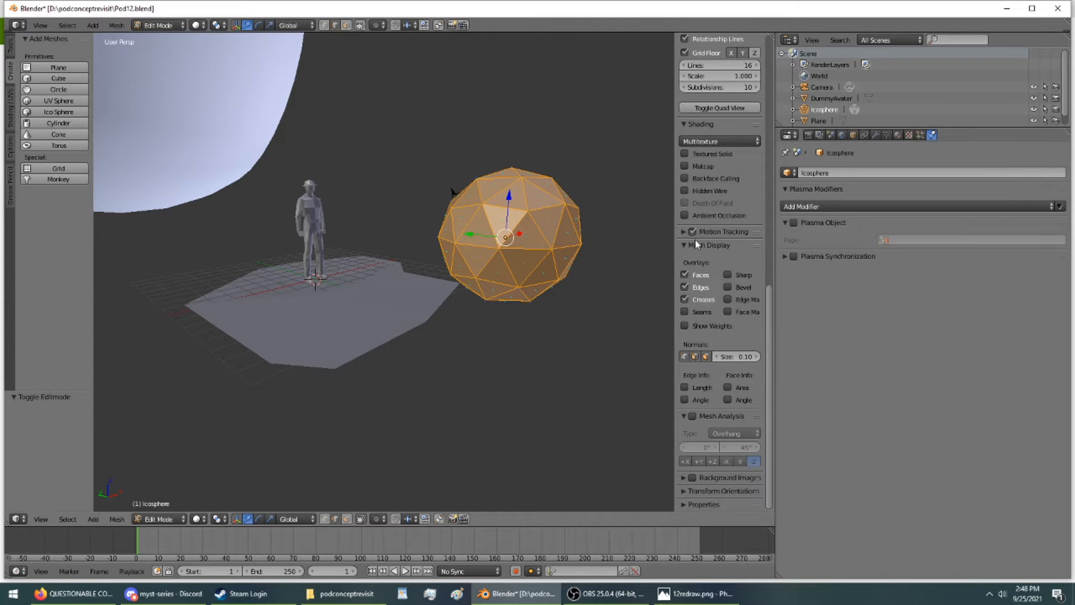
{"action": "left_click", "coordinate": [705, 356]}
{"action": "left_click", "coordinate": [697, 358]}
- Set the displayed normals' size to 1.00 and check their direction around the ico sphere
{"action": "middle_click_drag", "start_coordinate": [512, 252], "coordinate": [400, 217]}
{"action": "scroll", "coordinate": [400, 217], "scroll_direction": "up", "scroll_amount": 4}
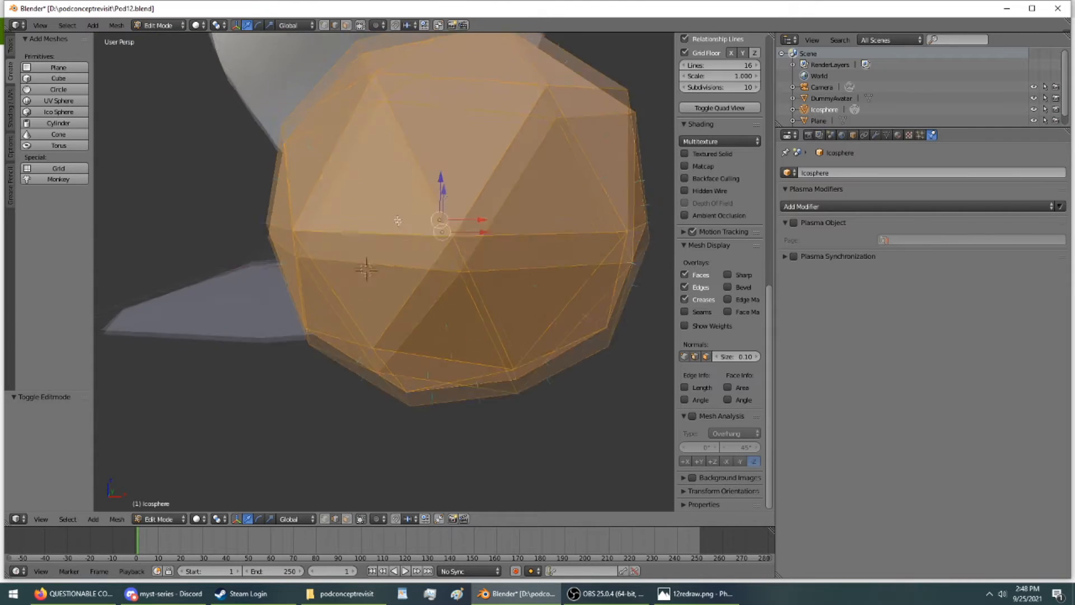
{"action": "left_click", "coordinate": [739, 357]}
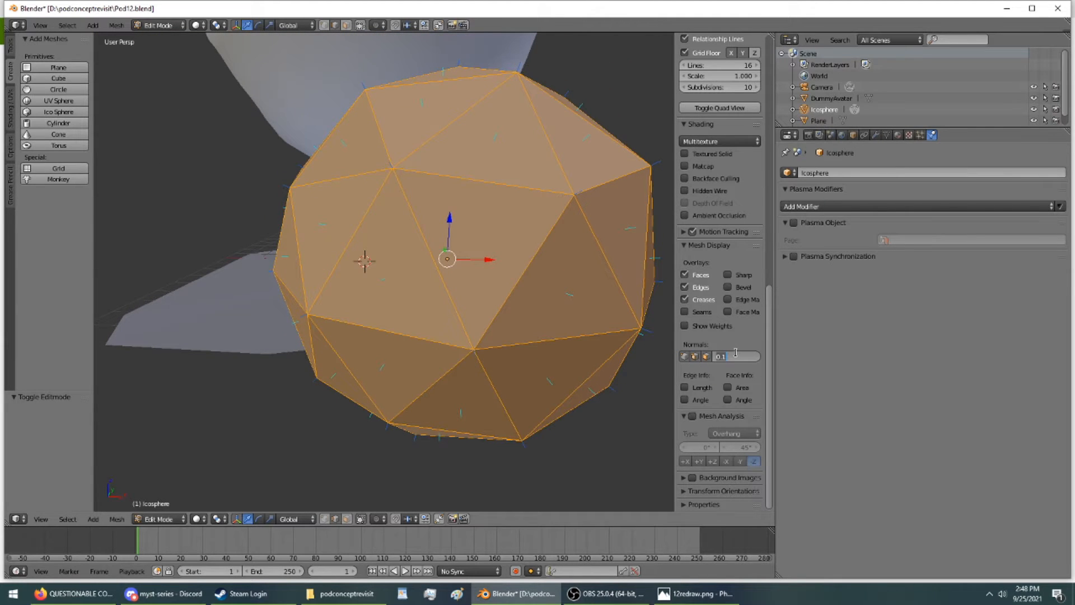
{"action": "type", "text": "1"}
{"action": "key", "text": "Return"}
{"action": "middle_click_drag", "start_coordinate": [552, 291], "coordinate": [166, 291]}
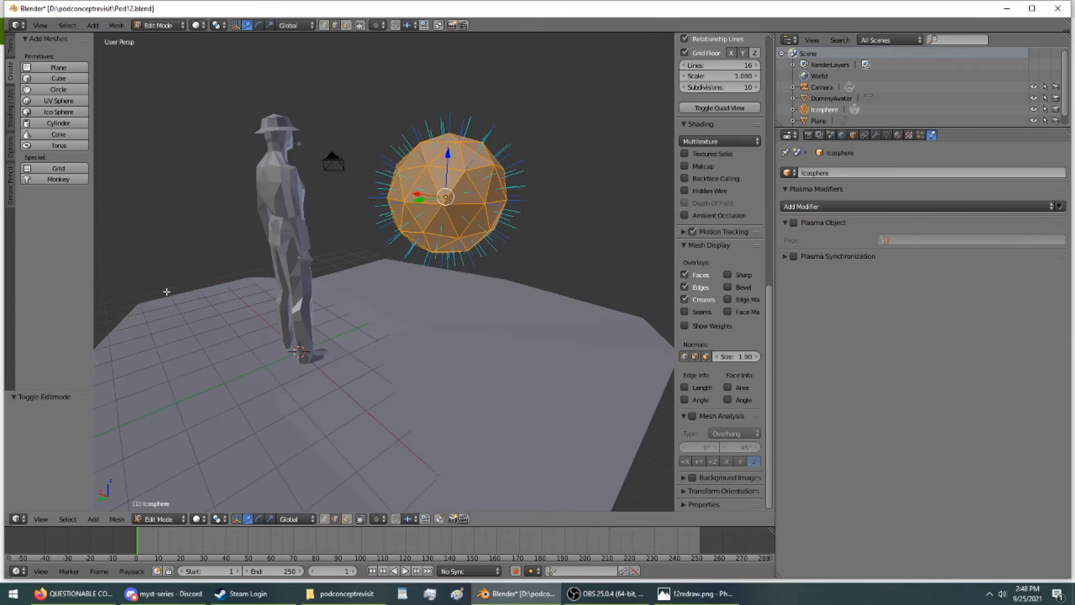
{"action": "middle_click_drag", "start_coordinate": [475, 111], "coordinate": [293, 131]}
{"action": "scroll", "coordinate": [293, 132], "scroll_direction": "down", "scroll_amount": 10}
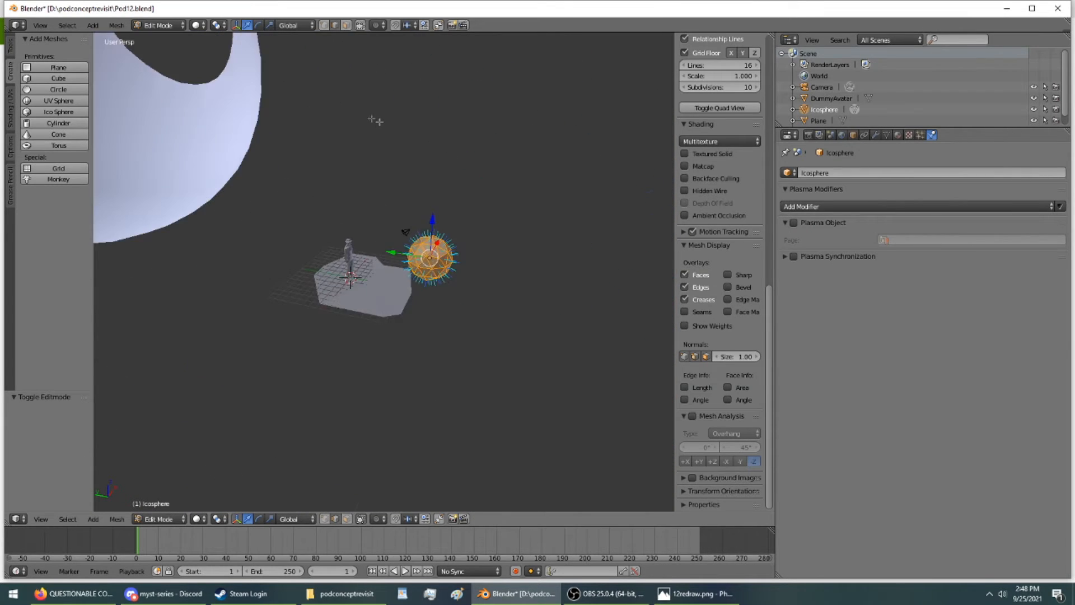
- Leave the ico sphere and open the PodExterior mesh in Edit Mode with its normals displayed
{"action": "left_click", "coordinate": [169, 26]}
{"action": "left_click", "coordinate": [174, 40]}
{"action": "right_click", "coordinate": [179, 53]}
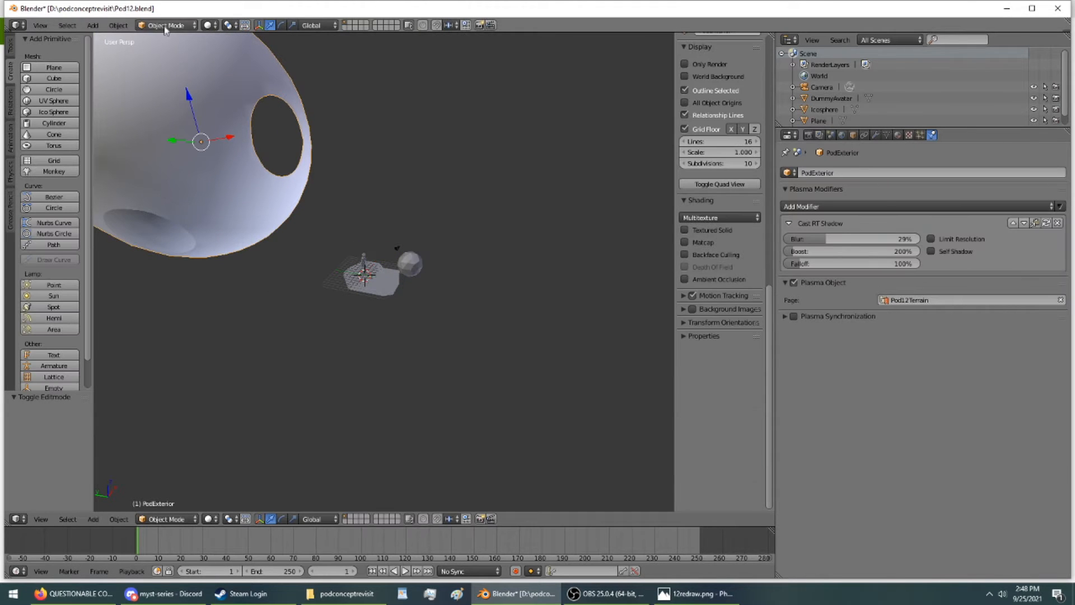
{"action": "left_click", "coordinate": [165, 25]}
{"action": "left_click", "coordinate": [168, 51]}
{"action": "middle_click_drag", "start_coordinate": [226, 100], "coordinate": [6, 98]}
{"action": "left_click", "coordinate": [695, 249]}
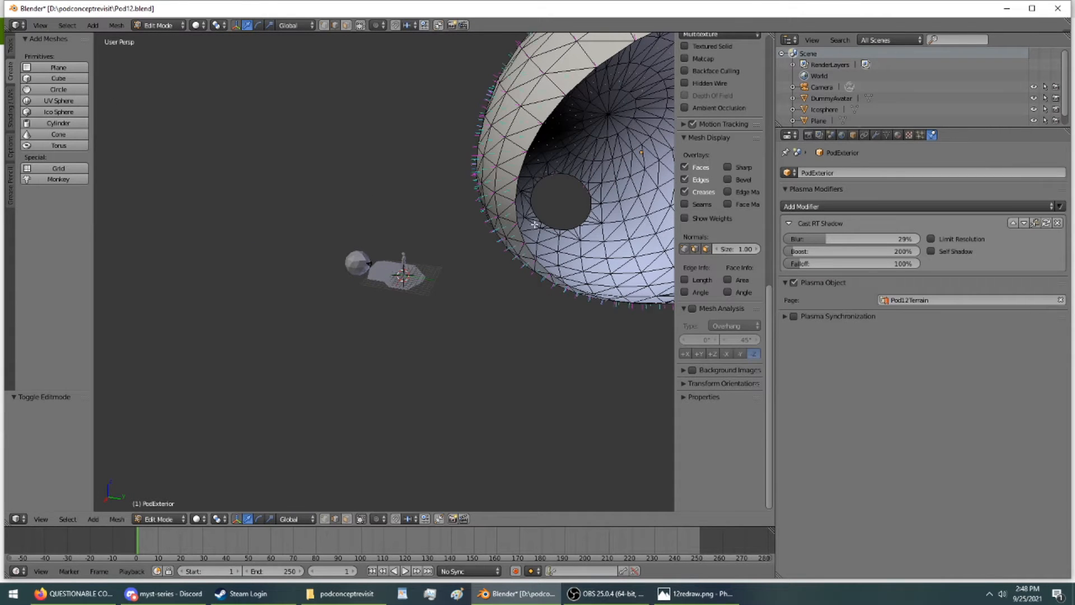
- Examine the direction of the pod exterior's normals up close and around the whole shell
{"action": "middle_click_drag", "start_coordinate": [535, 224], "coordinate": [601, 271]}
{"action": "scroll", "coordinate": [403, 144], "scroll_direction": "up", "scroll_amount": 10}
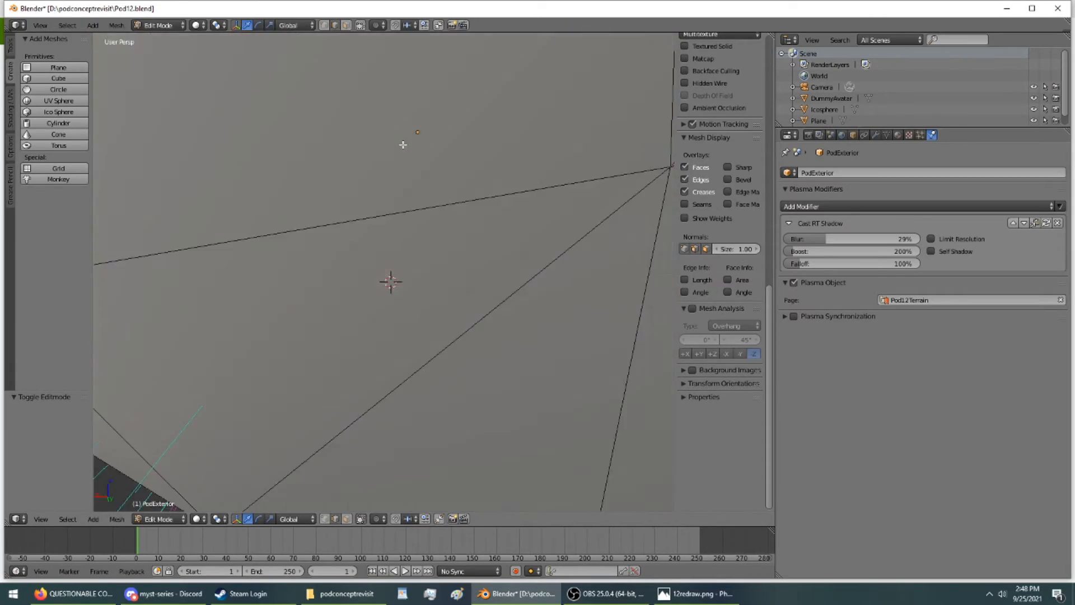
{"action": "scroll", "coordinate": [402, 142], "scroll_direction": "up", "scroll_amount": 1}
{"action": "middle_click_drag", "start_coordinate": [402, 141], "coordinate": [278, 278]}
{"action": "scroll", "coordinate": [290, 268], "scroll_direction": "up", "scroll_amount": 3}
{"action": "scroll", "coordinate": [537, 237], "scroll_direction": "down", "scroll_amount": 6}
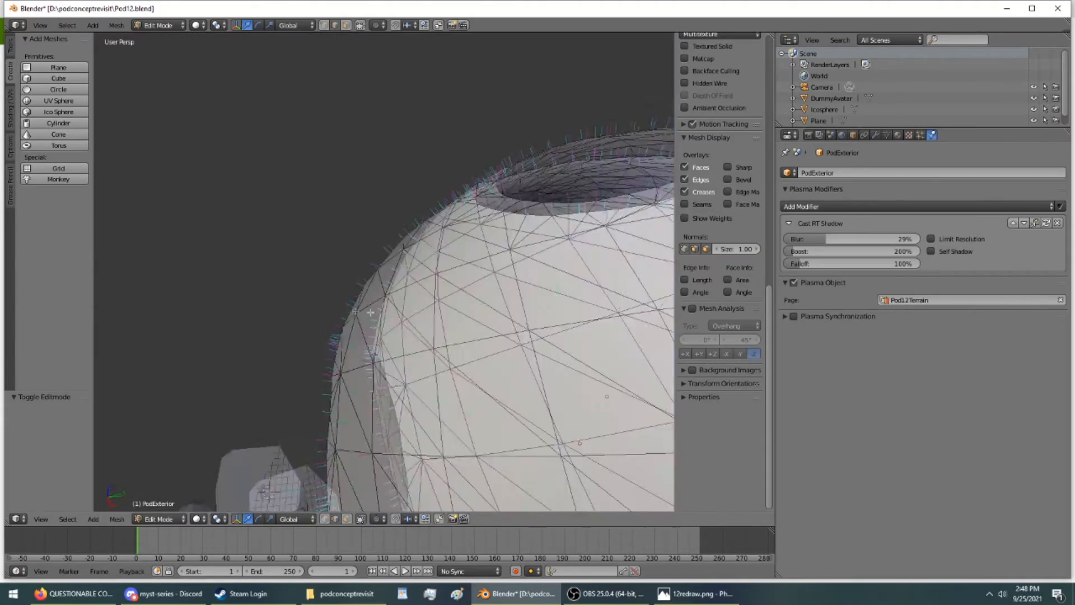
{"action": "middle_click_drag", "start_coordinate": [538, 237], "coordinate": [535, 237]}
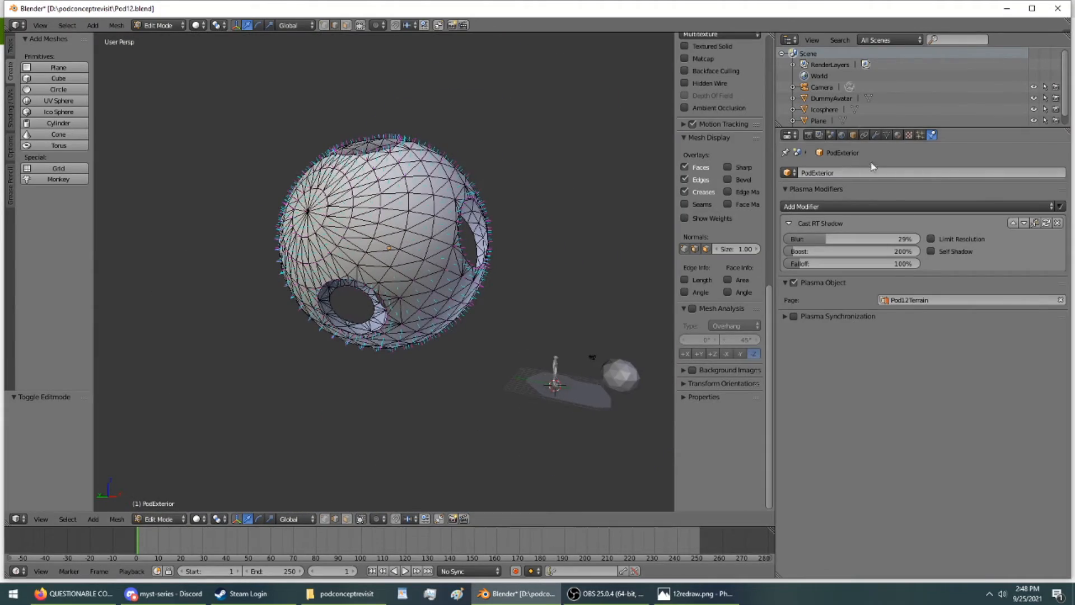
- View the pod exterior's material settings, examine its round openings, and return to Object Mode
{"action": "left_click", "coordinate": [909, 135]}
{"action": "left_click", "coordinate": [898, 136]}
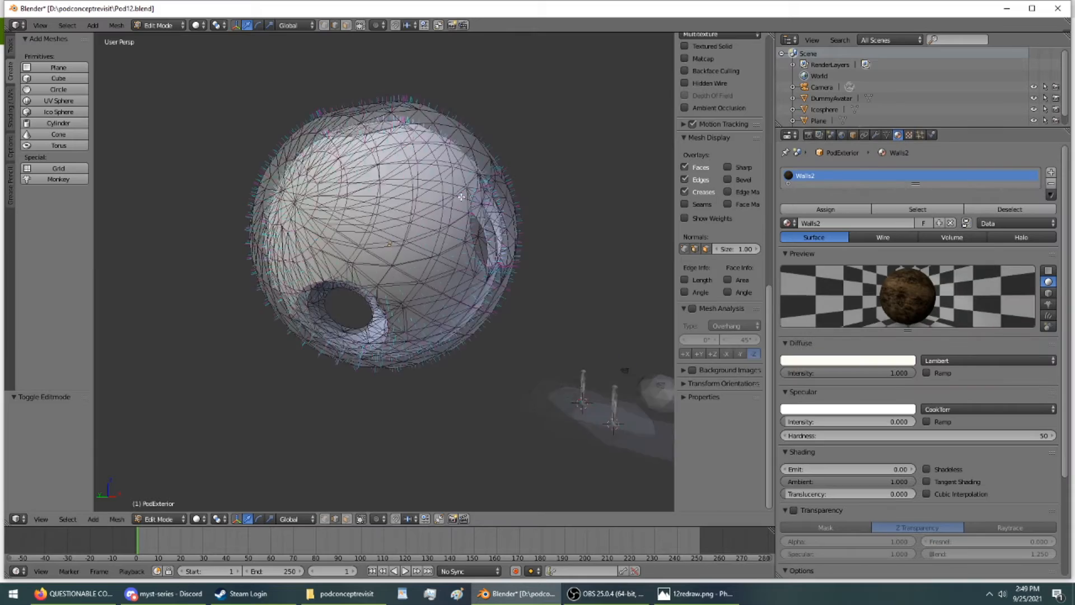
{"action": "middle_click_drag", "start_coordinate": [462, 197], "coordinate": [633, 130]}
{"action": "middle_click_drag", "start_coordinate": [559, 249], "coordinate": [118, 168]}
{"action": "left_click", "coordinate": [159, 25]}
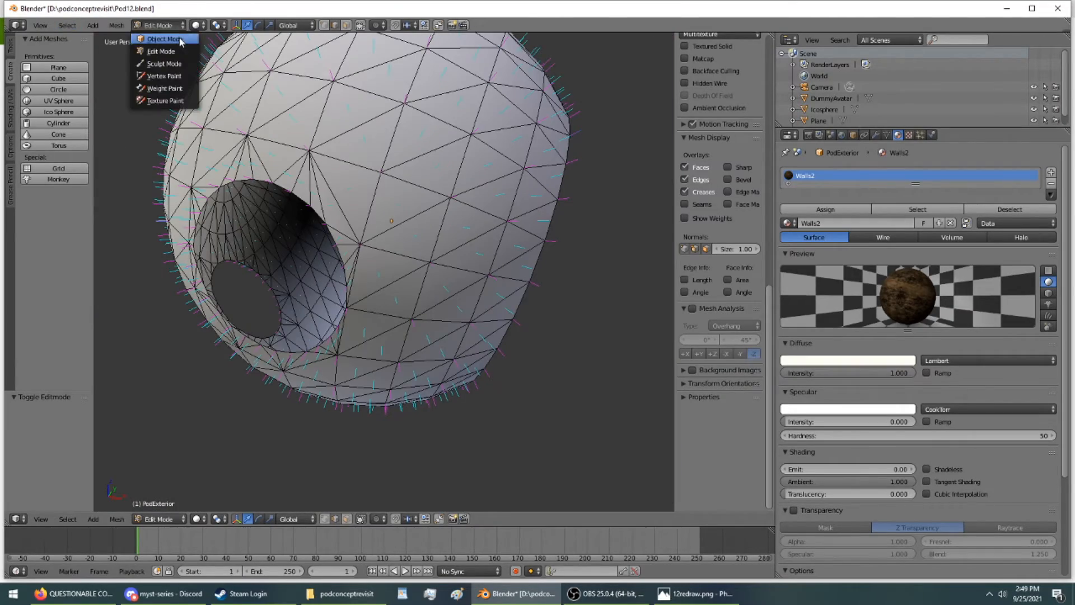
{"action": "left_click", "coordinate": [163, 39]}
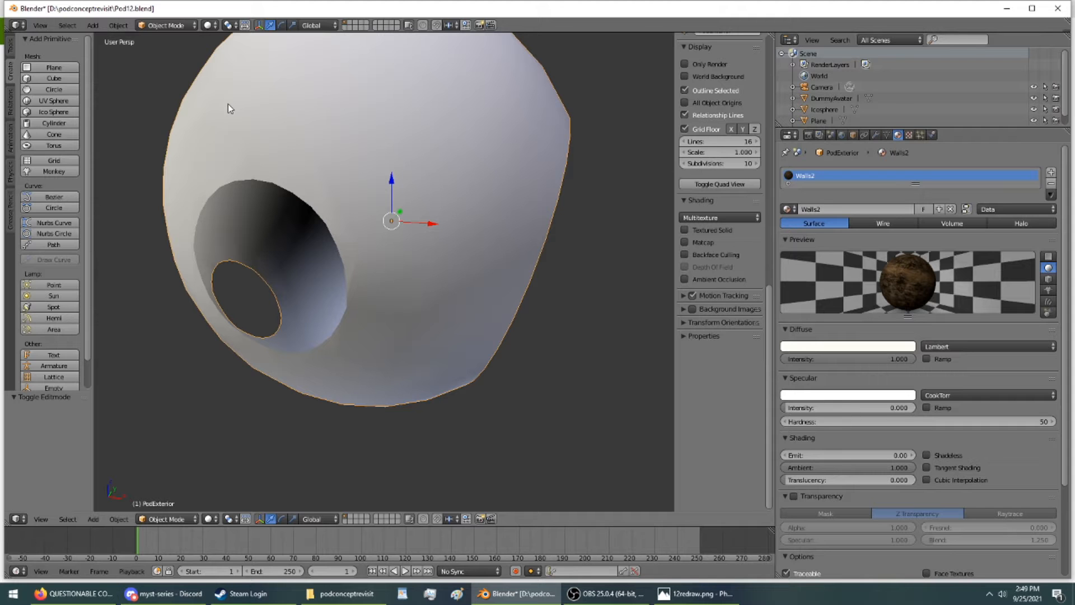
- Select the ico sphere and randomize its vertices twice by 0.100 in Edit Mode
{"action": "middle_click_drag", "start_coordinate": [228, 103], "coordinate": [448, 246]}
{"action": "right_click", "coordinate": [441, 236]}
{"action": "left_click", "coordinate": [166, 25]}
{"action": "left_click", "coordinate": [168, 50]}
{"action": "middle_click_drag", "start_coordinate": [168, 51], "coordinate": [464, 280]}
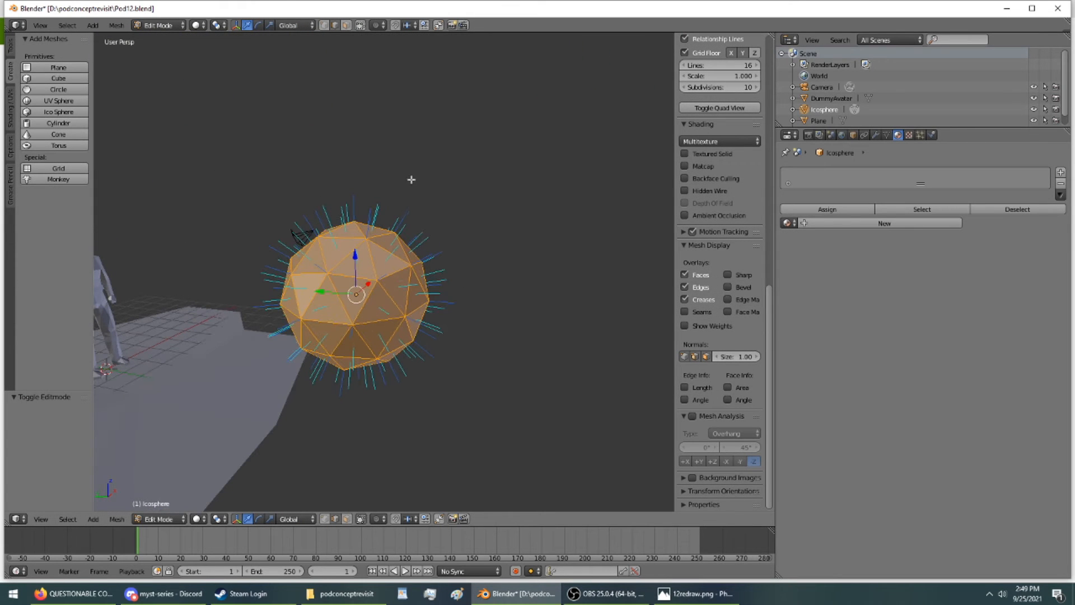
{"action": "left_click", "coordinate": [11, 50]}
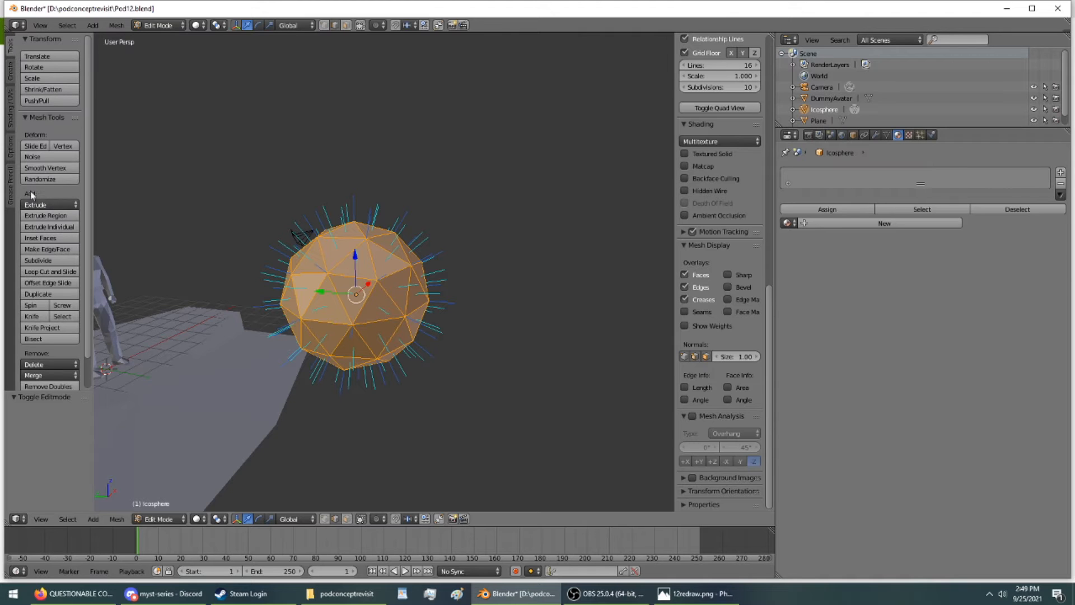
{"action": "left_click", "coordinate": [35, 175]}
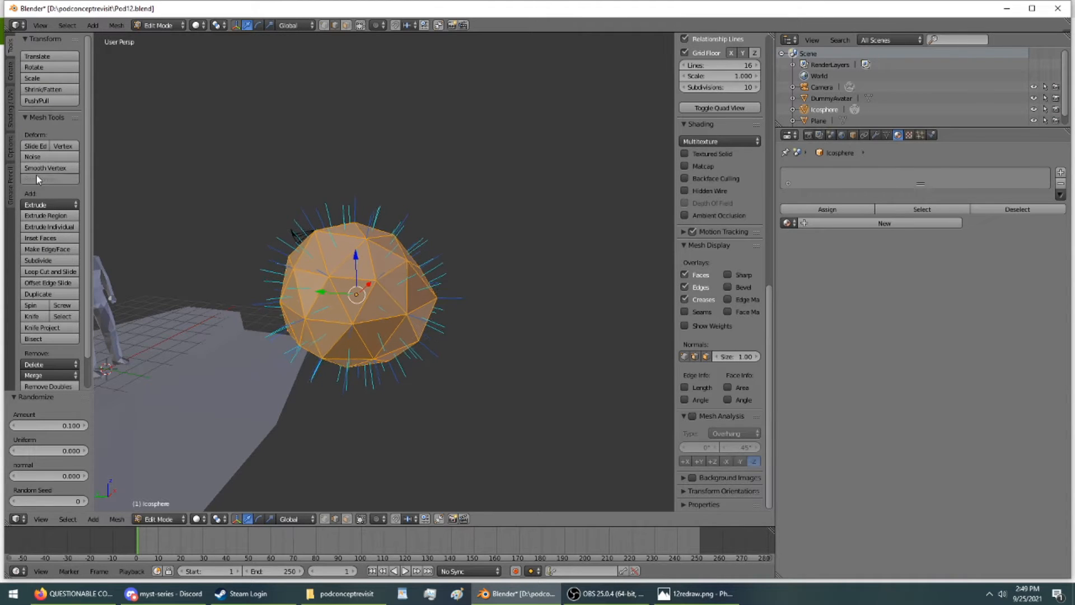
{"action": "left_click", "coordinate": [36, 175]}
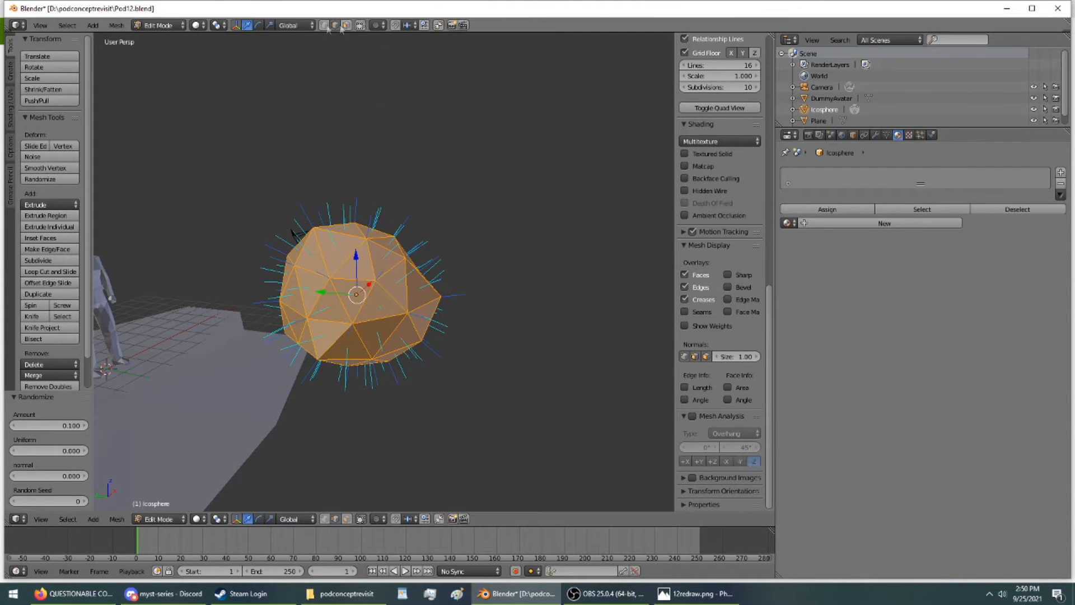
- Select a short connected path near the ico sphere's upper side and raise it about 1.13 units along Z
{"action": "right_click", "coordinate": [329, 272]}
{"action": "right_click", "coordinate": [330, 272]}
{"action": "right_click", "coordinate": [374, 279], "text": "ctrl"}
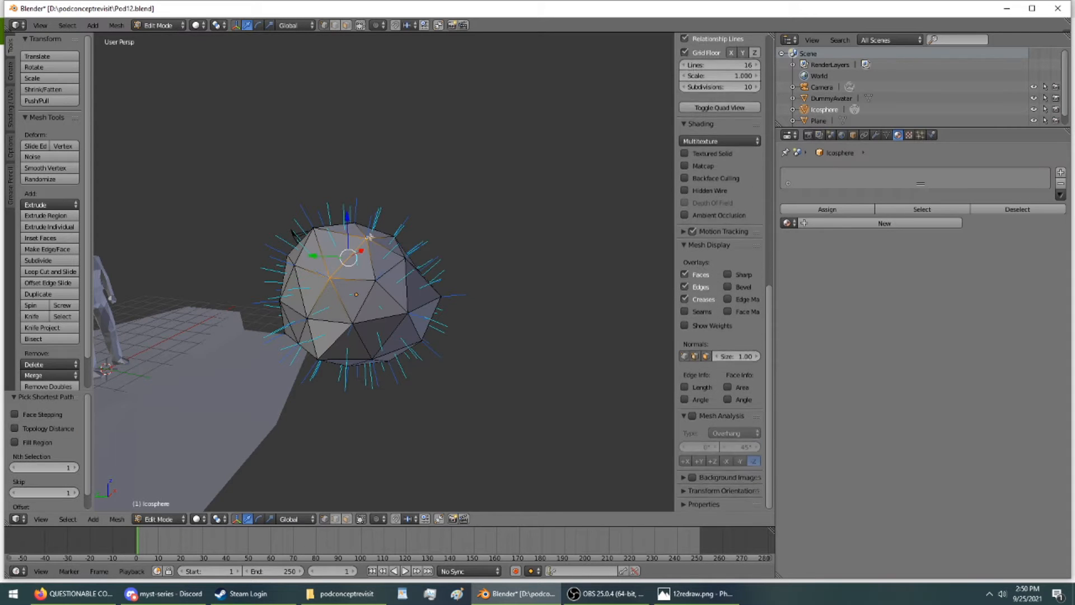
{"action": "left_click_drag", "start_coordinate": [356, 237], "coordinate": [357, 204]}
{"action": "middle_click_drag", "start_coordinate": [356, 205], "coordinate": [335, 154]}
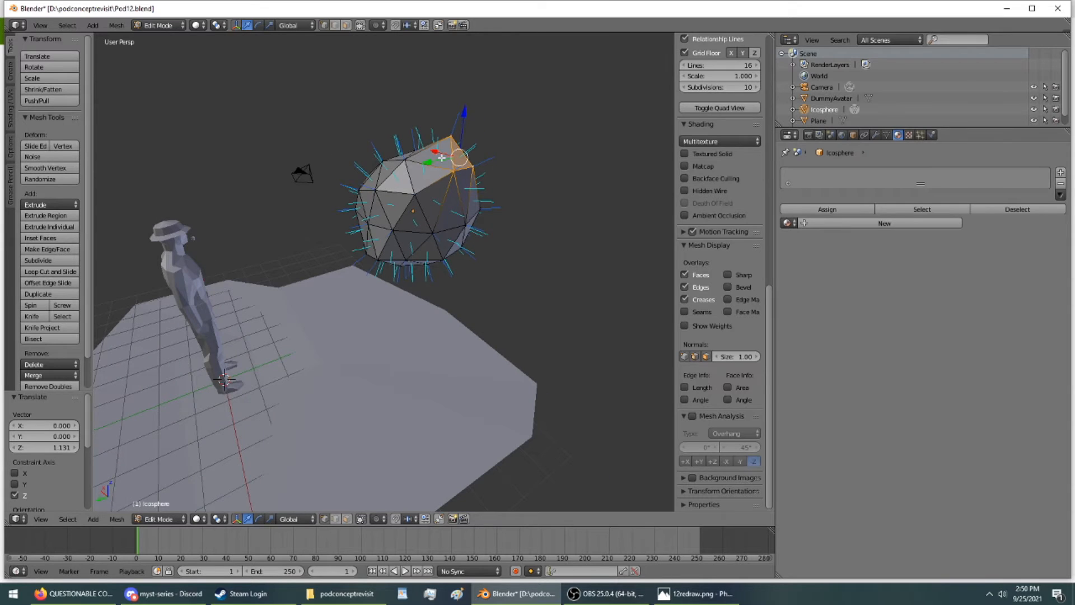
{"action": "right_click", "coordinate": [440, 147]}
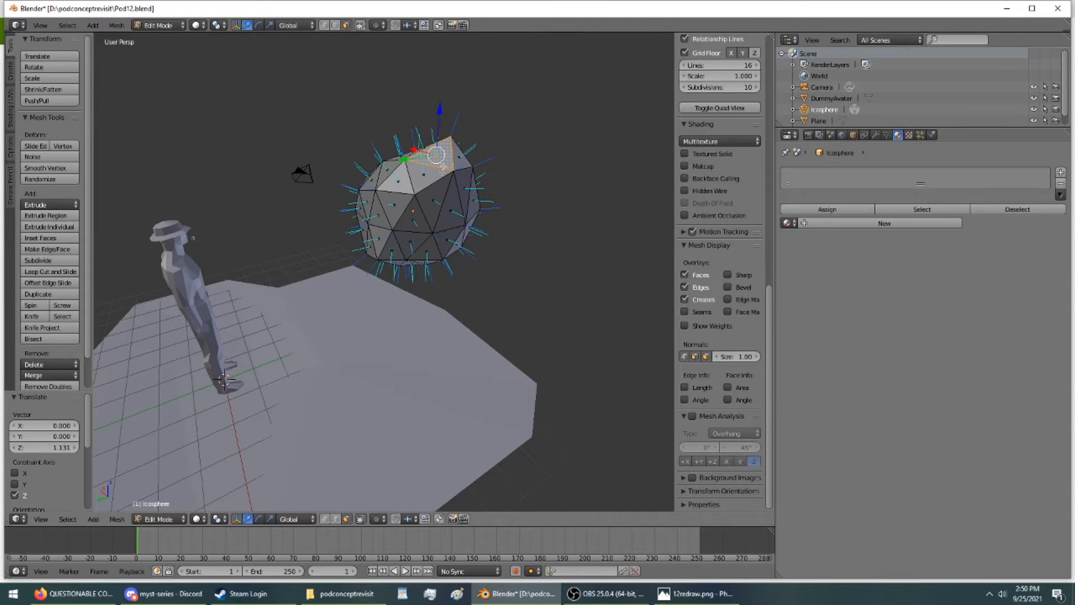
{"action": "right_click", "coordinate": [431, 252], "text": "ctrl"}
{"action": "right_click", "coordinate": [471, 210], "text": "ctrl"}
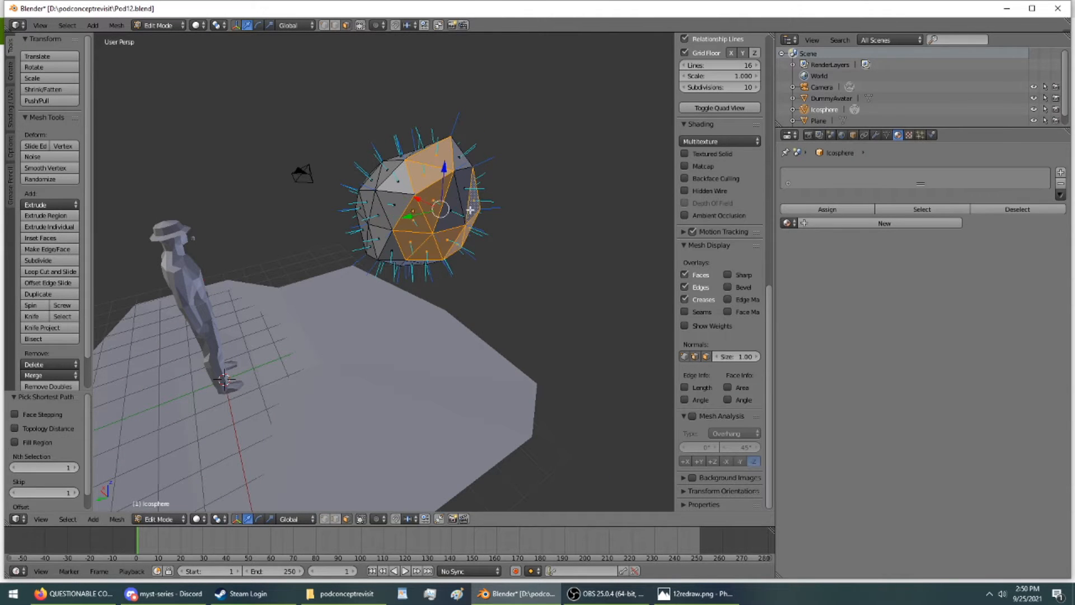
{"action": "right_click", "coordinate": [456, 162], "text": "ctrl"}
{"action": "right_click", "coordinate": [451, 204], "text": "ctrl"}
{"action": "middle_click_drag", "start_coordinate": [448, 209], "coordinate": [372, 161]}
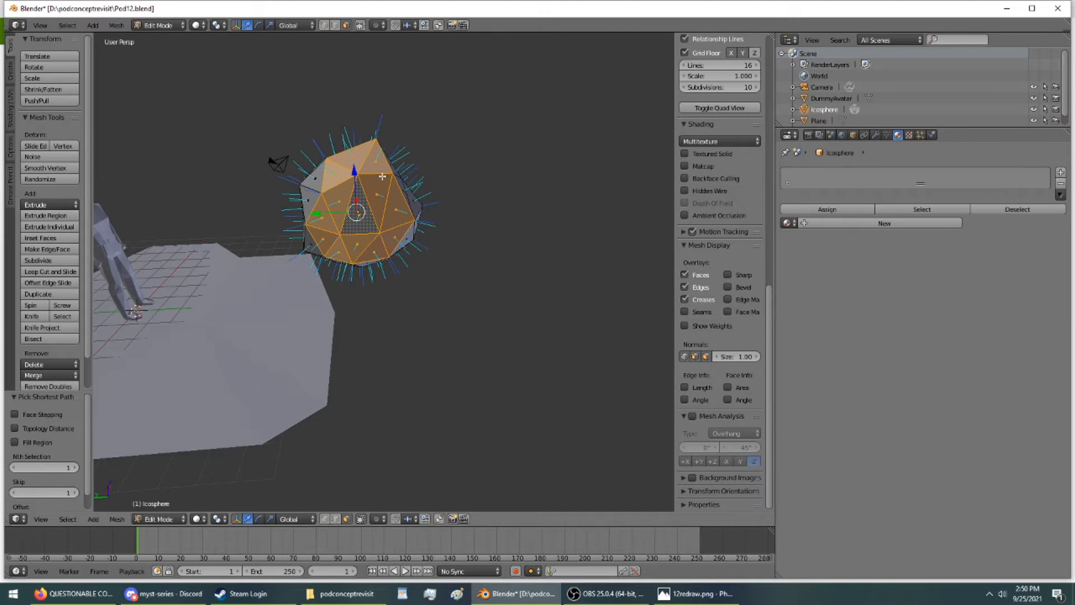
{"action": "right_click", "coordinate": [383, 177]}
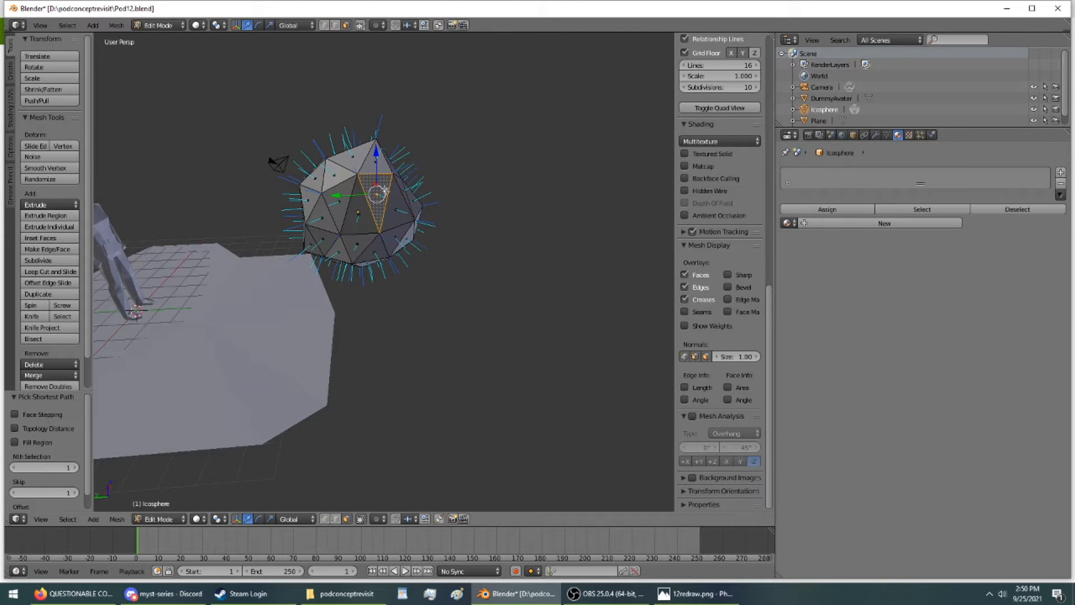
{"action": "right_click", "coordinate": [329, 181], "text": "ctrl"}
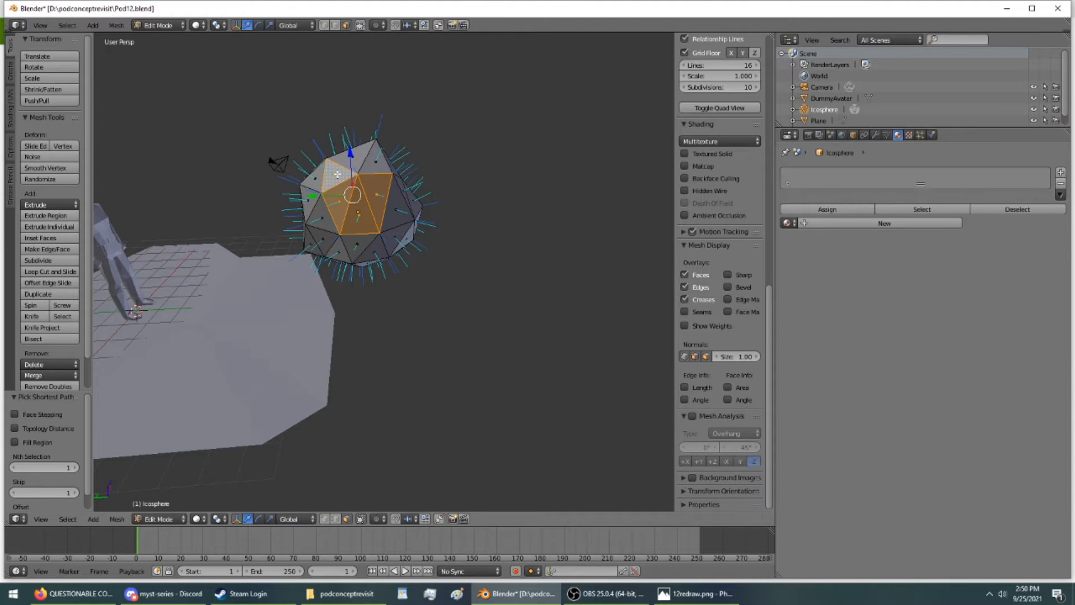
- Select a connected path of faces from the ico sphere's upper side down and around it, and move it about -1.49 units along X
{"action": "right_click", "coordinate": [351, 164]}
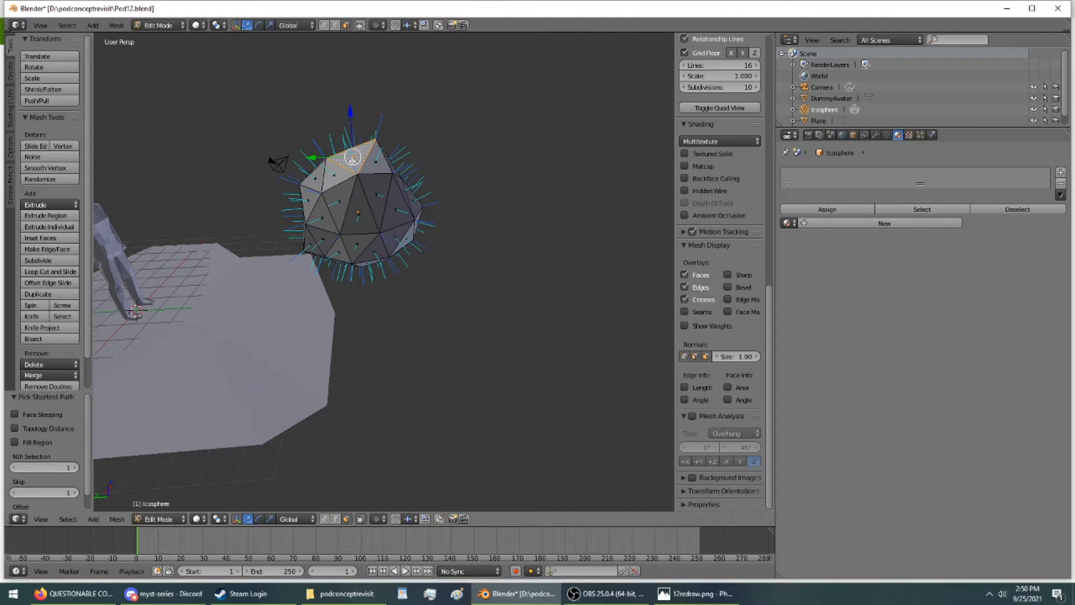
{"action": "right_click", "coordinate": [373, 254], "text": "ctrl"}
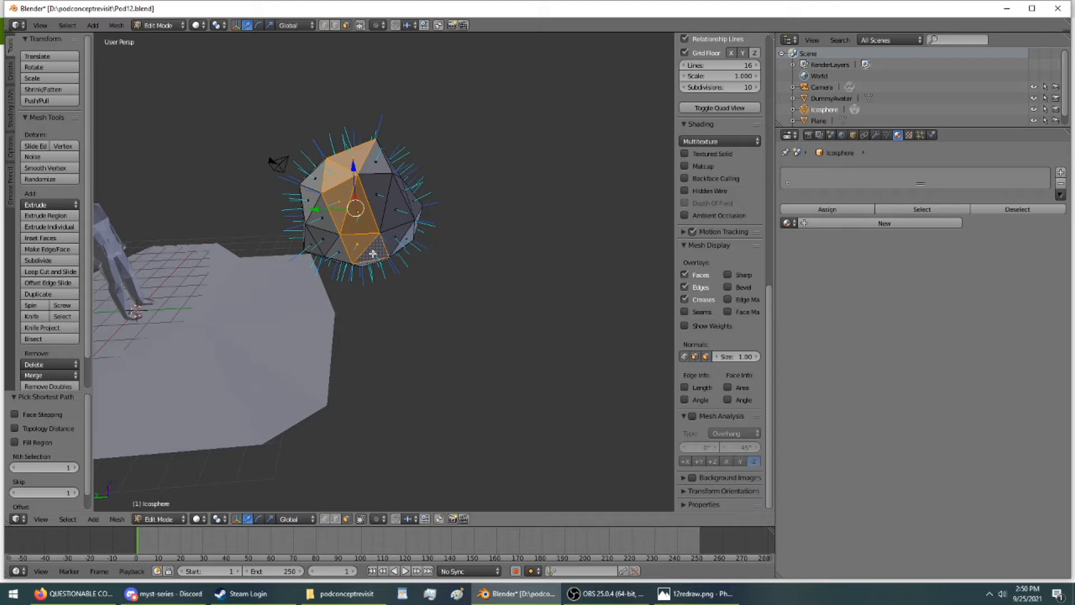
{"action": "right_click", "coordinate": [412, 235], "text": "ctrl"}
{"action": "middle_click_drag", "start_coordinate": [378, 178], "coordinate": [498, 291]}
{"action": "left_click_drag", "start_coordinate": [490, 273], "coordinate": [525, 276]}
{"action": "middle_click_drag", "start_coordinate": [525, 276], "coordinate": [332, 214]}
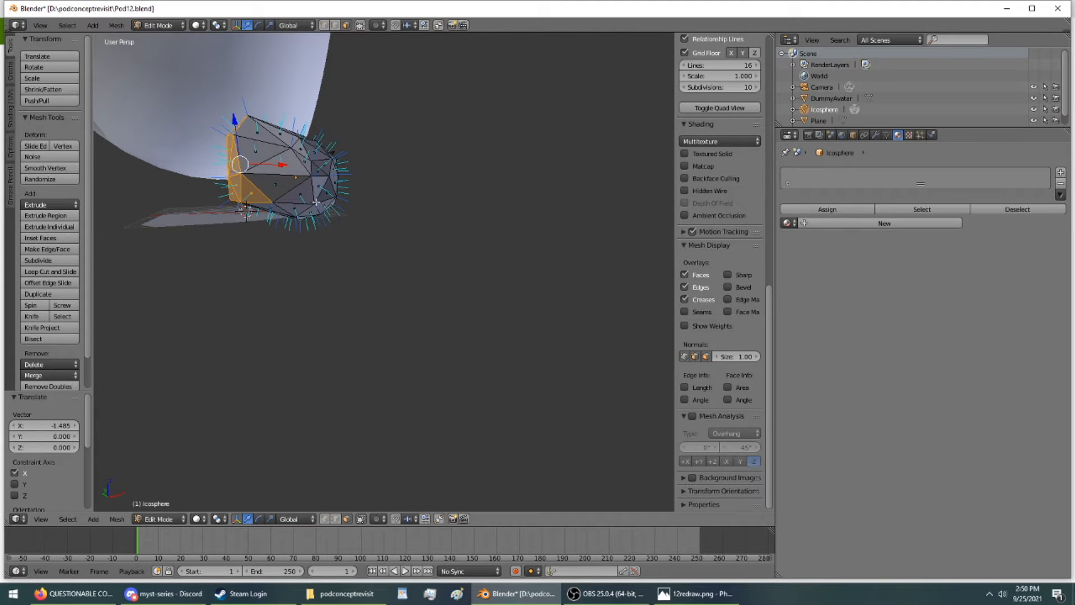
- Randomize all of the ico sphere's vertices by 0.100 and return to Object Mode
{"action": "key", "text": "z"}
{"action": "key", "text": "a"}
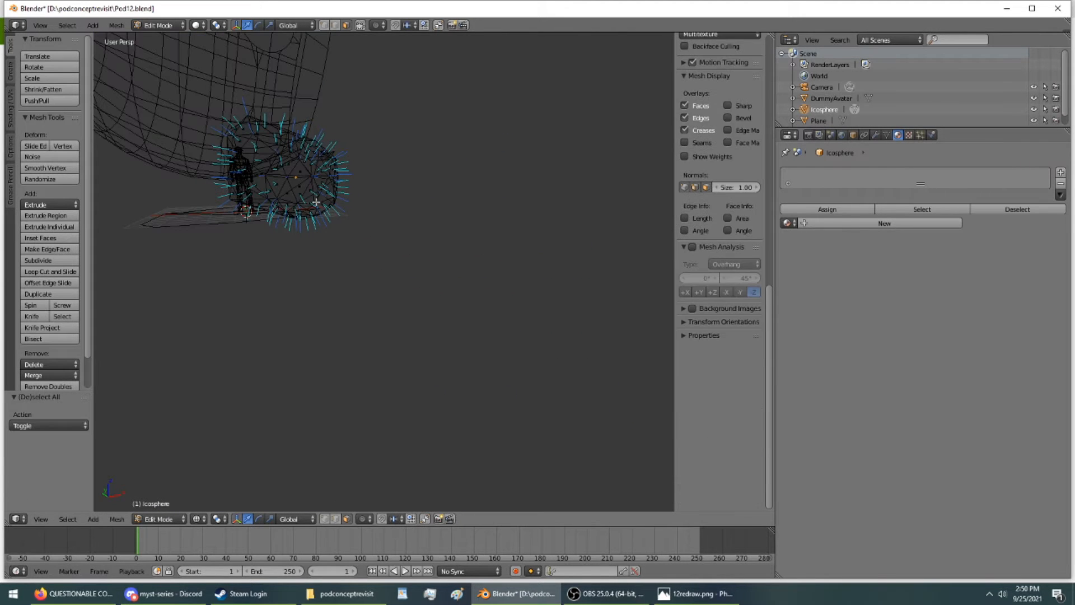
{"action": "key", "text": "z"}
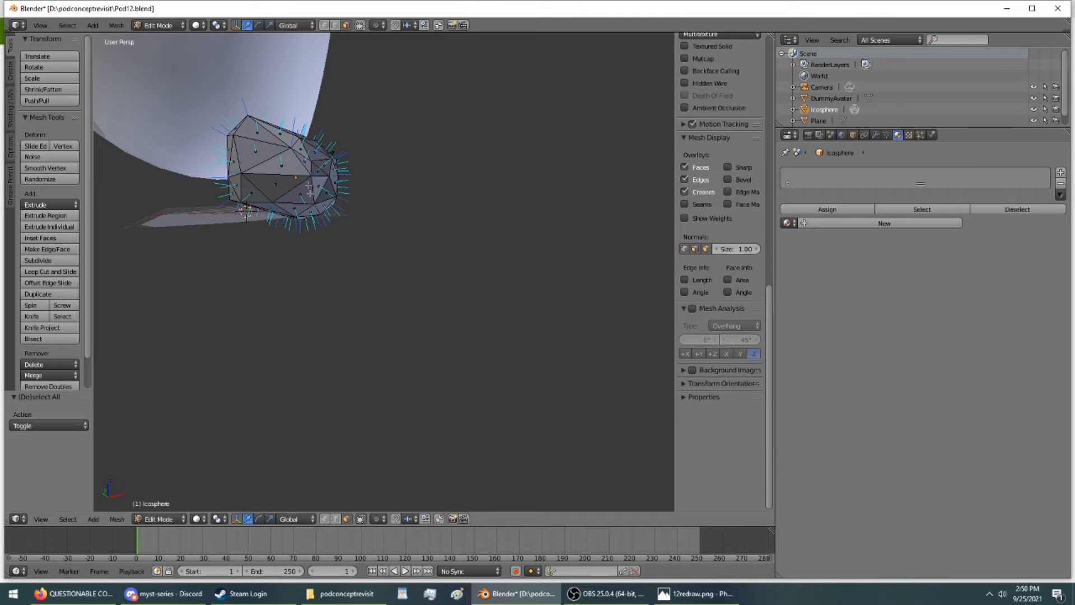
{"action": "middle_click_drag", "start_coordinate": [309, 176], "coordinate": [430, 197]}
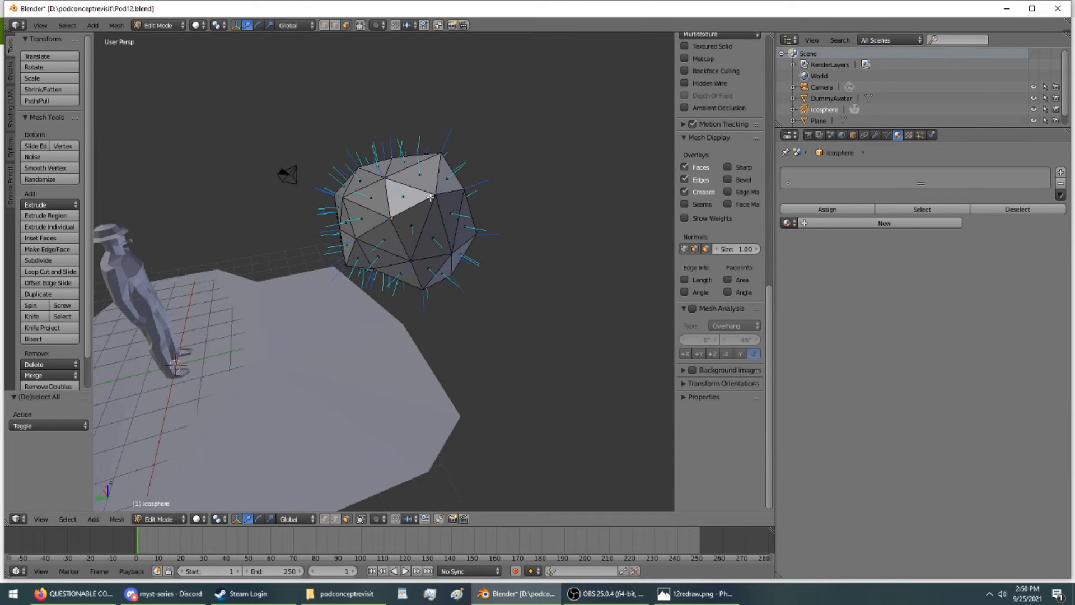
{"action": "key", "text": "a"}
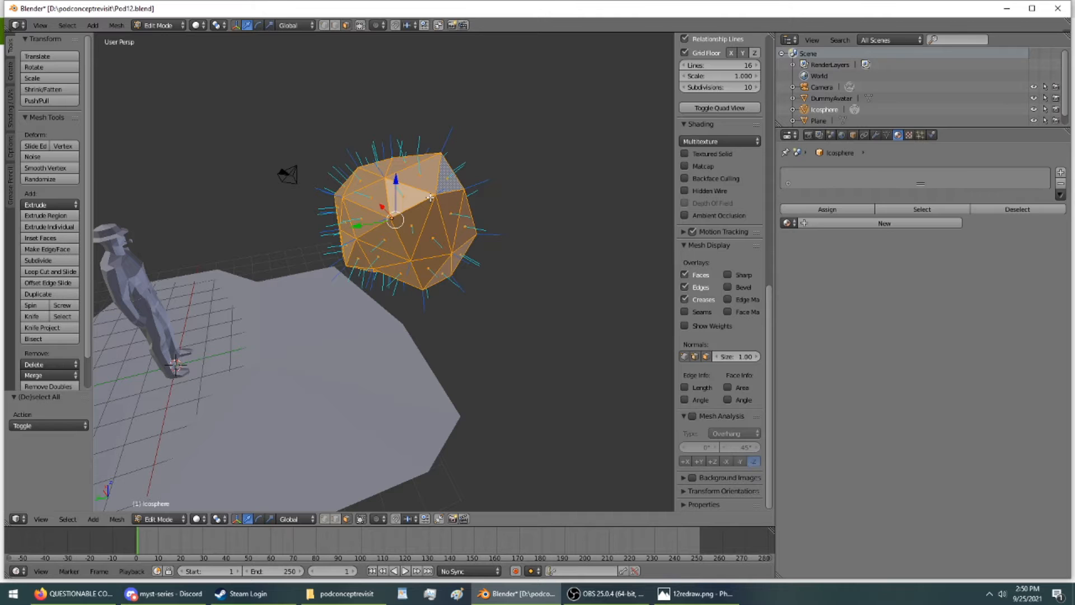
{"action": "left_click", "coordinate": [54, 177]}
{"action": "middle_click_drag", "start_coordinate": [409, 284], "coordinate": [257, 179]}
{"action": "left_click", "coordinate": [174, 26]}
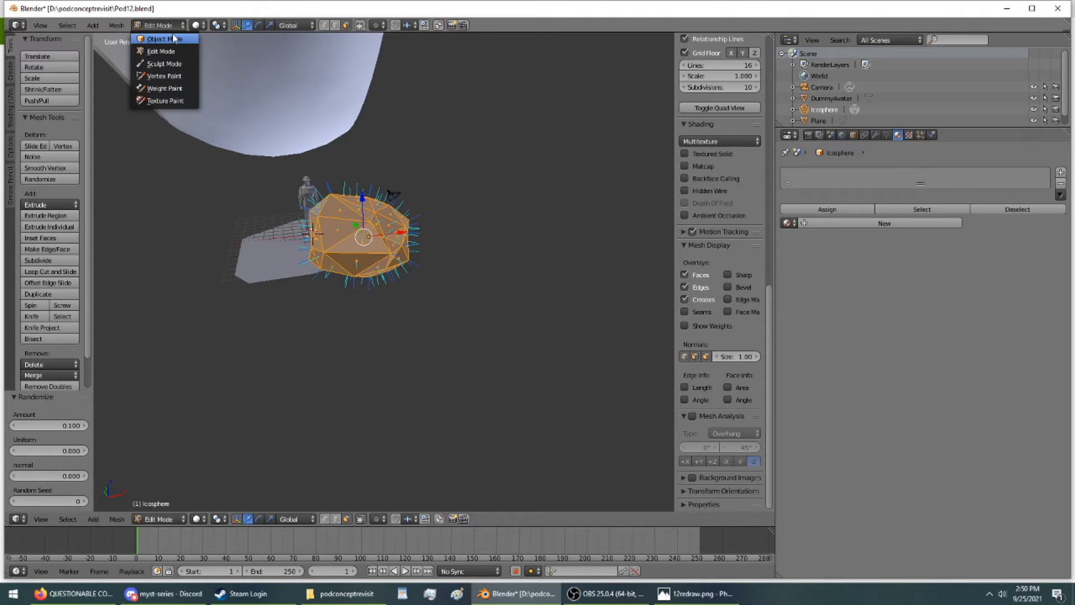
{"action": "left_click", "coordinate": [174, 38]}
- Try smooth shading on the ico sphere and set it back to flat shading
{"action": "middle_click_drag", "start_coordinate": [311, 137], "coordinate": [518, 142]}
{"action": "scroll", "coordinate": [517, 145], "scroll_direction": "up", "scroll_amount": 5}
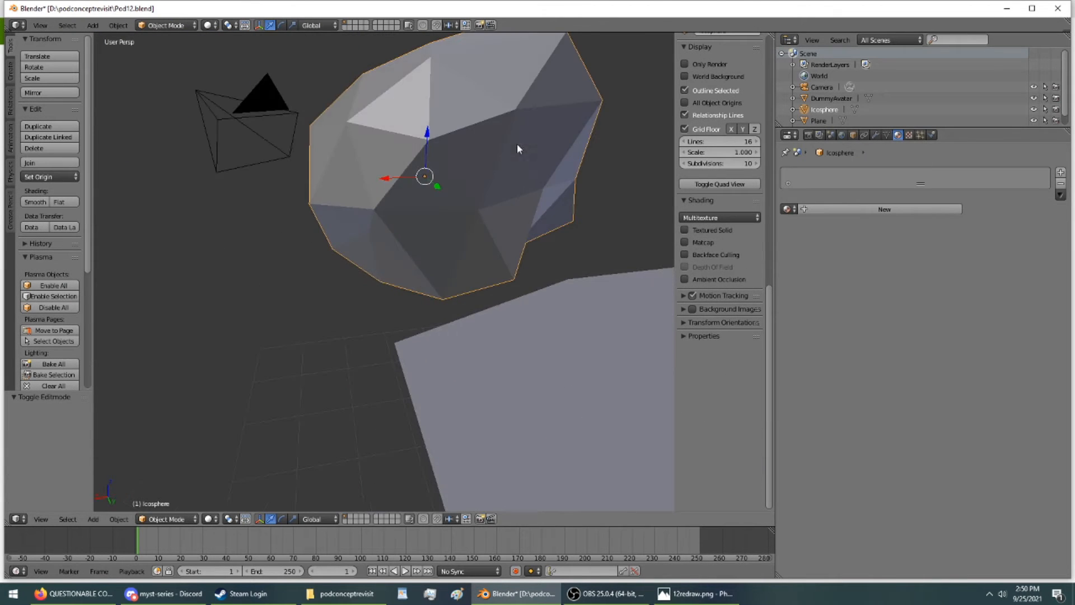
{"action": "middle_click_drag", "start_coordinate": [508, 176], "coordinate": [376, 167]}
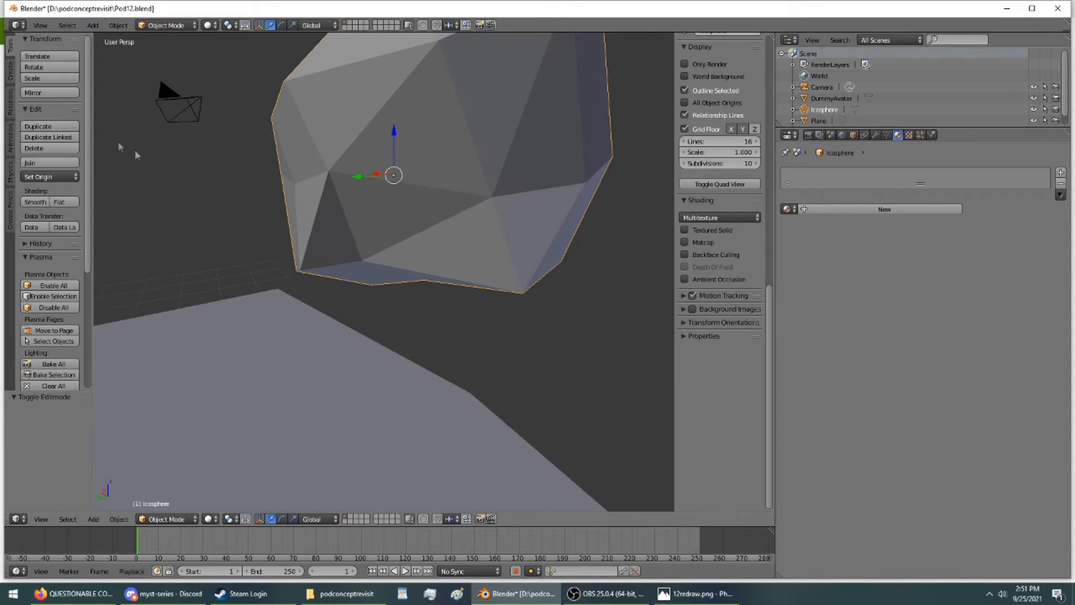
{"action": "left_click", "coordinate": [34, 202]}
{"action": "mouse_move", "coordinate": [247, 227]}
{"action": "middle_mouse_down"}
{"action": "mouse_move", "coordinate": [346, 238]}
{"action": "mouse_move", "coordinate": [243, 277]}
{"action": "mouse_move", "coordinate": [260, 259]}
{"action": "mouse_move", "coordinate": [187, 233]}
{"action": "middle_mouse_up"}
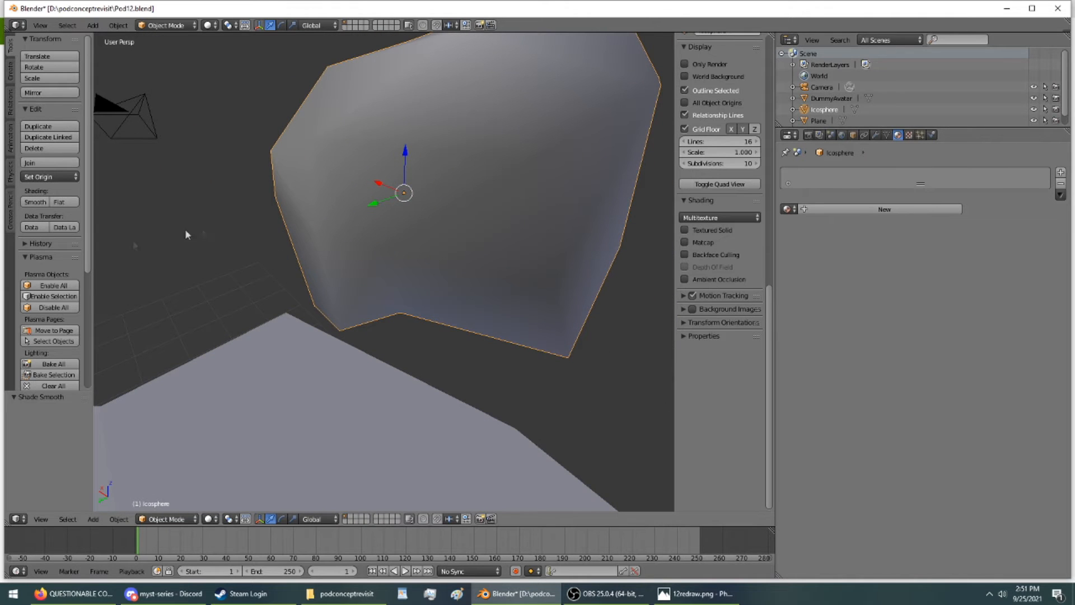
{"action": "left_click", "coordinate": [65, 199]}
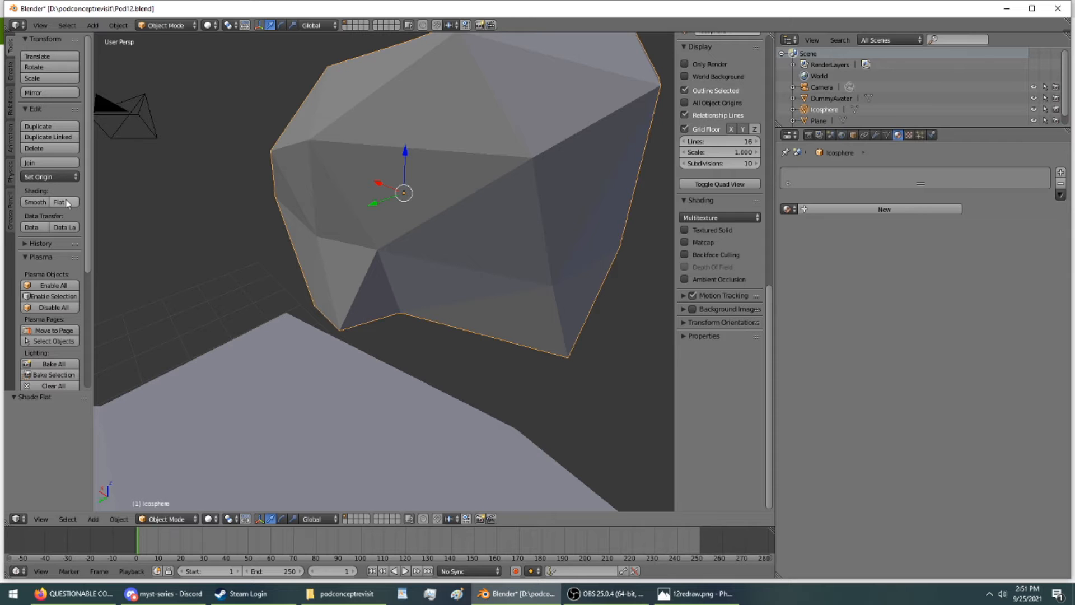
- Compare smooth and flat shading on the ground plane and leave it shaded smooth
{"action": "middle_click_drag", "start_coordinate": [301, 256], "coordinate": [144, 413]}
{"action": "right_click", "coordinate": [160, 385]}
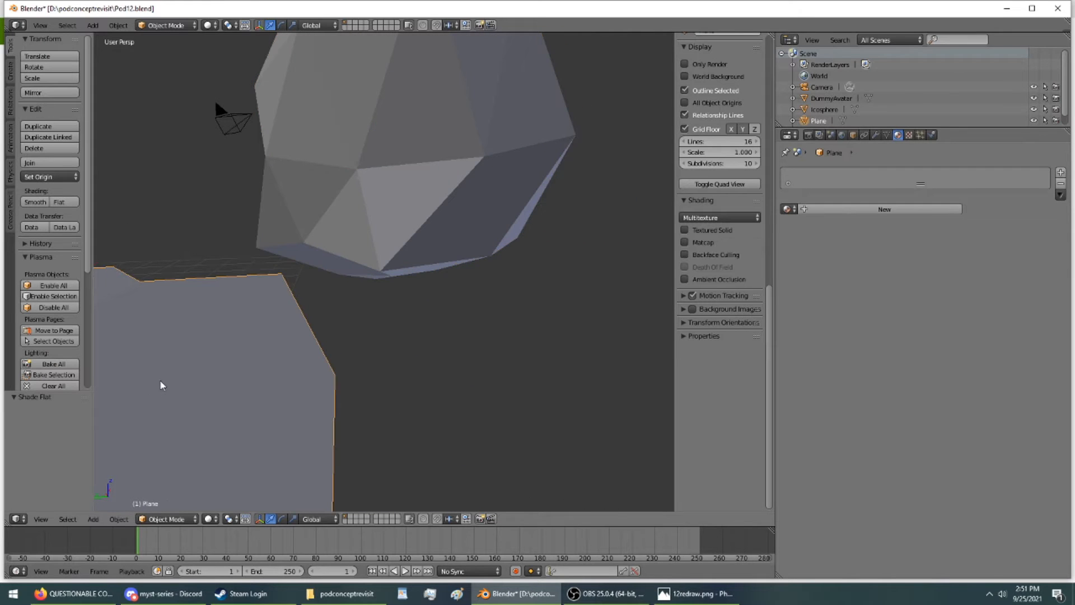
{"action": "left_click", "coordinate": [47, 204]}
{"action": "middle_click_drag", "start_coordinate": [142, 220], "coordinate": [395, 269]}
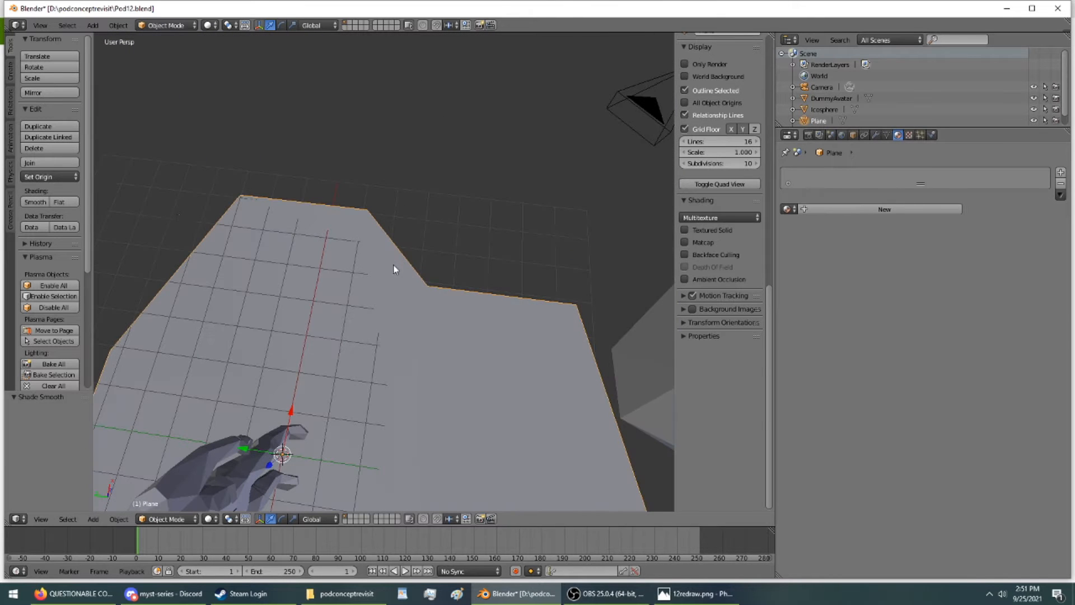
{"action": "left_click", "coordinate": [51, 202]}
{"action": "middle_click_drag", "start_coordinate": [304, 295], "coordinate": [297, 221]}
{"action": "scroll", "coordinate": [307, 263], "scroll_direction": "up", "scroll_amount": 3}
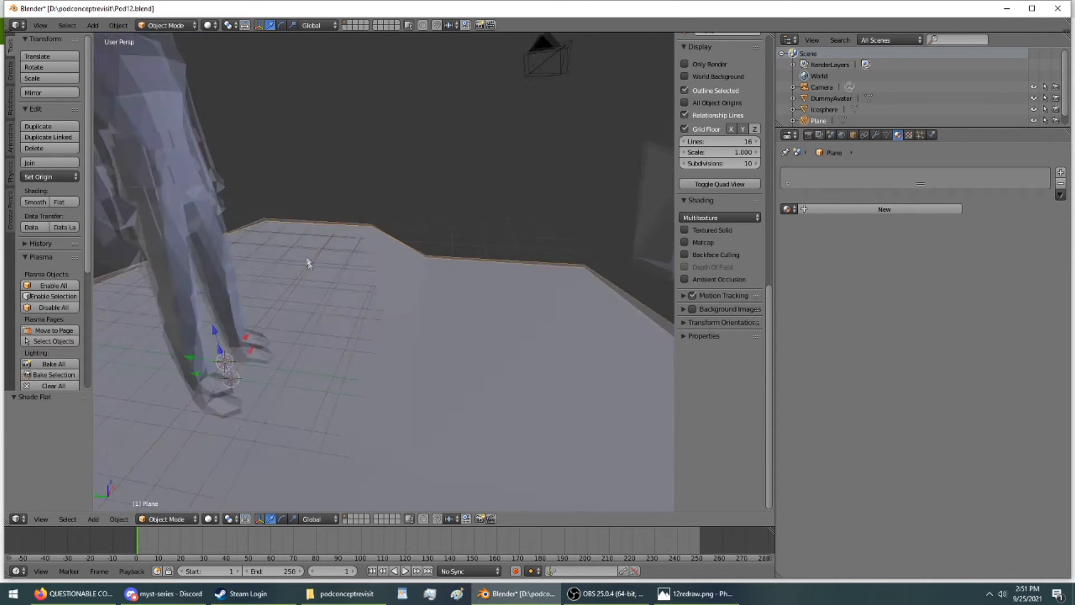
{"action": "middle_click_drag", "start_coordinate": [308, 264], "coordinate": [342, 310]}
{"action": "left_click", "coordinate": [47, 204]}
- Select the ico sphere and rotate it about -97.7° around the global Z axis
{"action": "mouse_move", "coordinate": [283, 230]}
{"action": "middle_mouse_down"}
{"action": "mouse_move", "coordinate": [139, 168]}
{"action": "mouse_move", "coordinate": [302, 252]}
{"action": "mouse_move", "coordinate": [337, 211]}
{"action": "mouse_move", "coordinate": [268, 204]}
{"action": "mouse_move", "coordinate": [98, 257]}
{"action": "mouse_move", "coordinate": [169, 261]}
{"action": "mouse_move", "coordinate": [280, 243]}
{"action": "mouse_move", "coordinate": [329, 214]}
{"action": "mouse_move", "coordinate": [502, 204]}
{"action": "mouse_move", "coordinate": [570, 213]}
{"action": "mouse_move", "coordinate": [116, 207]}
{"action": "mouse_move", "coordinate": [225, 188]}
{"action": "middle_mouse_up"}
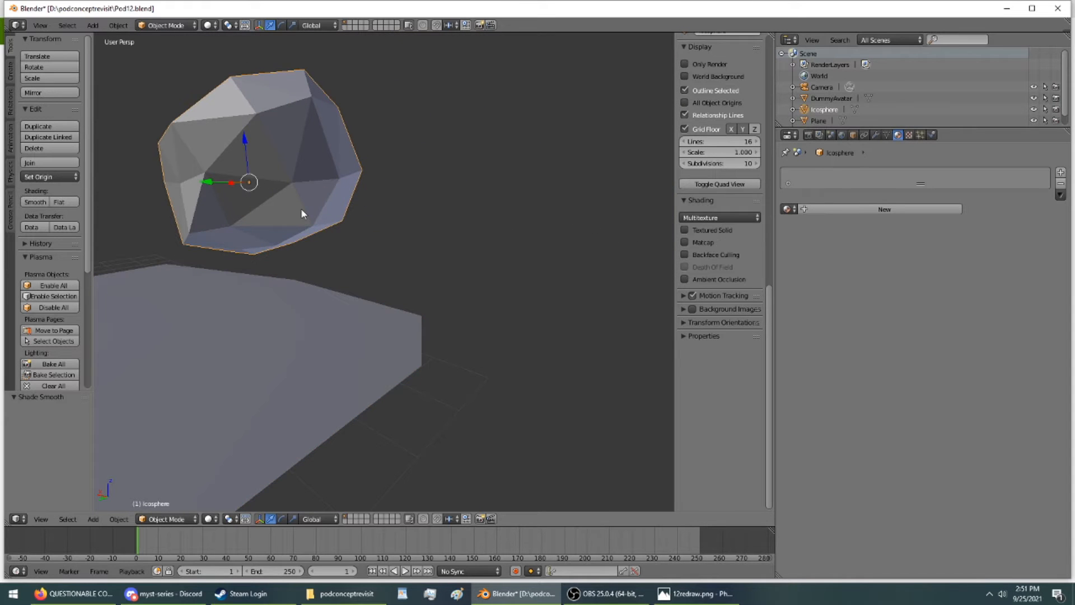
{"action": "key", "text": "r"}
{"action": "key", "text": "y"}
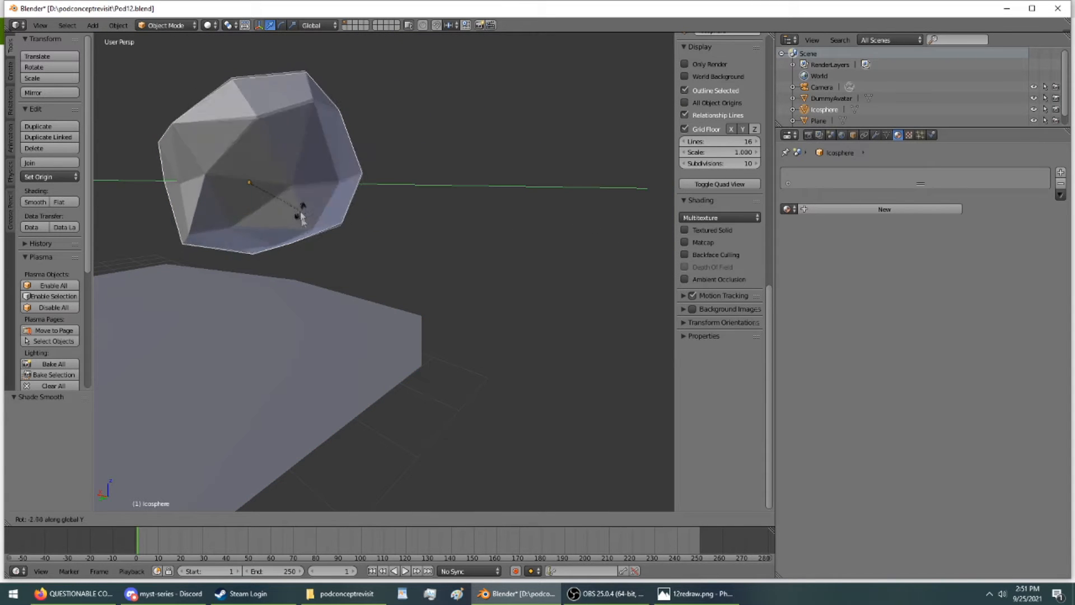
{"action": "middle_click", "coordinate": [305, 237]}
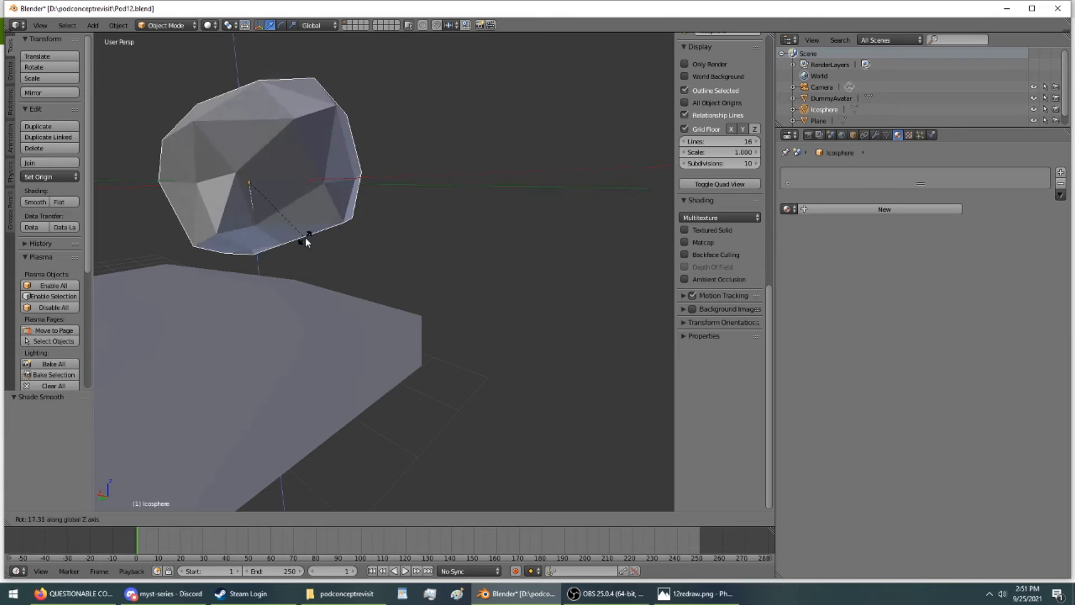
{"action": "left_click", "coordinate": [197, 255]}
{"action": "scroll", "coordinate": [244, 274], "scroll_direction": "up", "scroll_amount": 3}
{"action": "middle_click_drag", "start_coordinate": [244, 274], "coordinate": [320, 264]}
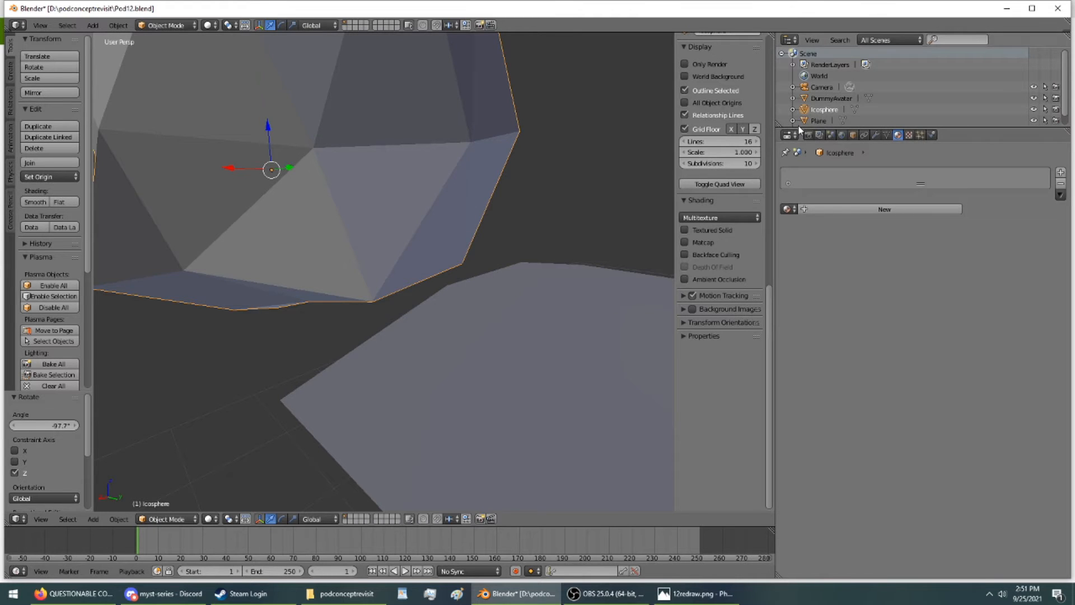
- Enlarge the object list and rename the ico sphere as volcanicRockTemplate
{"action": "left_click_drag", "start_coordinate": [923, 129], "coordinate": [926, 220]}
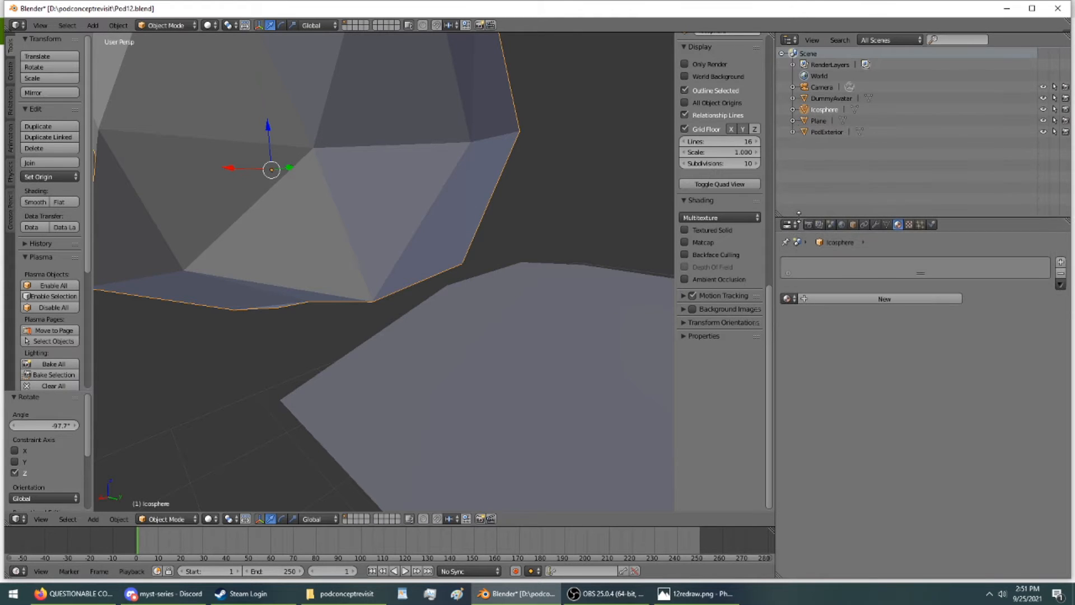
{"action": "left_click", "coordinate": [922, 225]}
{"action": "left_click", "coordinate": [933, 225]}
{"action": "left_click", "coordinate": [877, 263]}
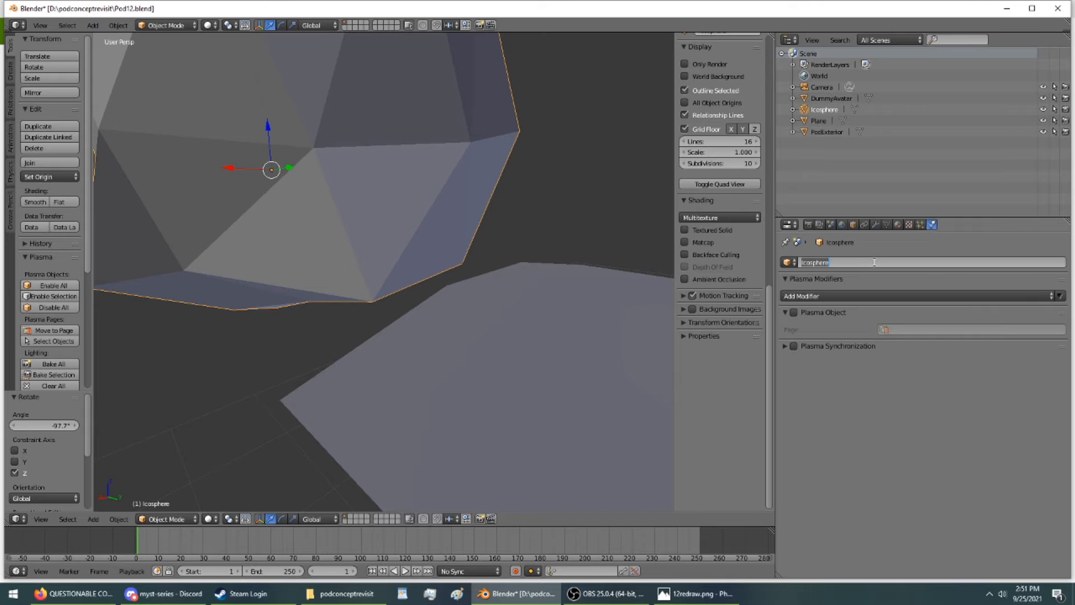
{"action": "key", "text": "BackSpace"}
{"action": "type", "text": "volcanicRockTemplate"}
{"action": "key", "text": "Return"}
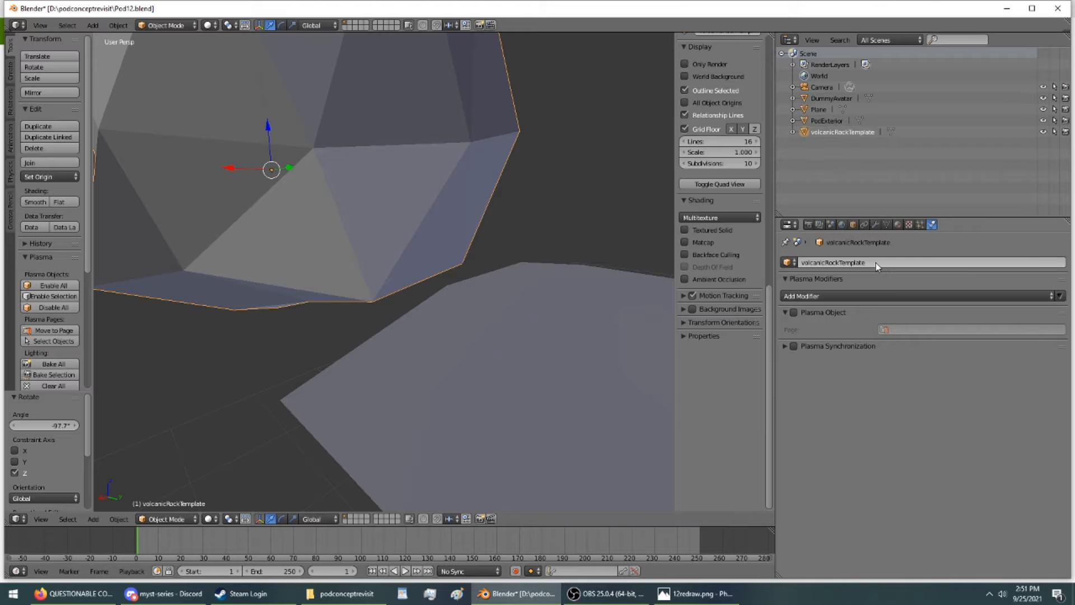
- Select the ground plane and rename it as groundbase
{"action": "right_click", "coordinate": [536, 359]}
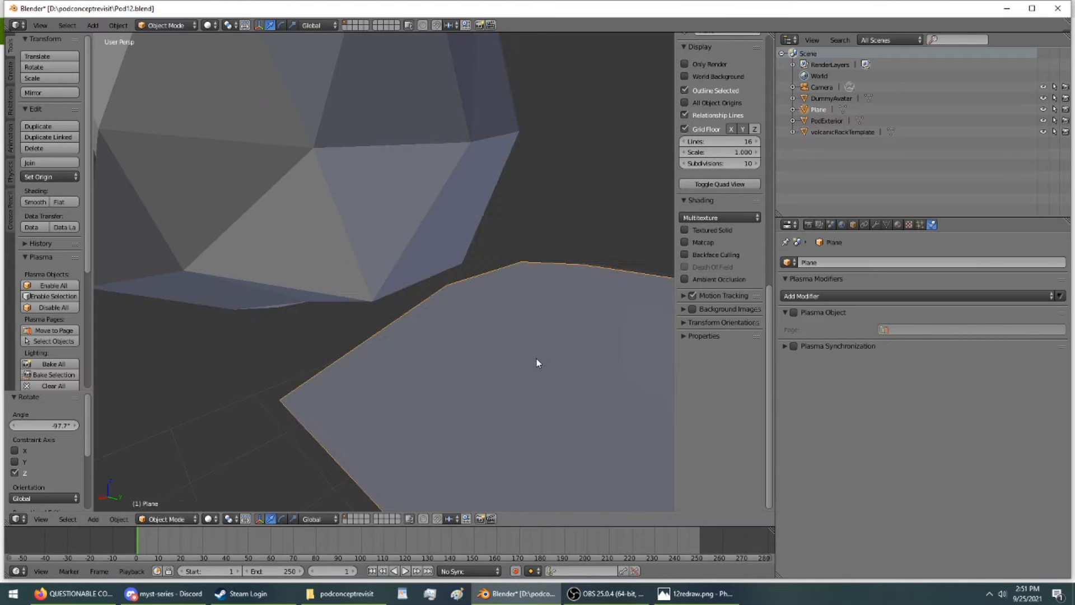
{"action": "left_click", "coordinate": [869, 262]}
{"action": "type", "text": "th"}
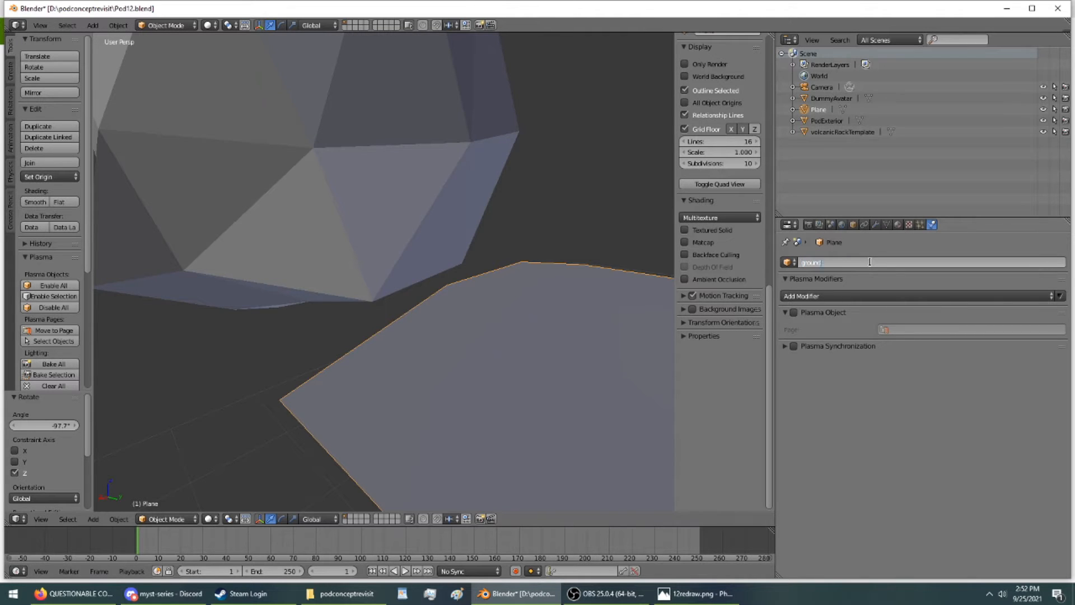
{"action": "key", "text": "Return"}
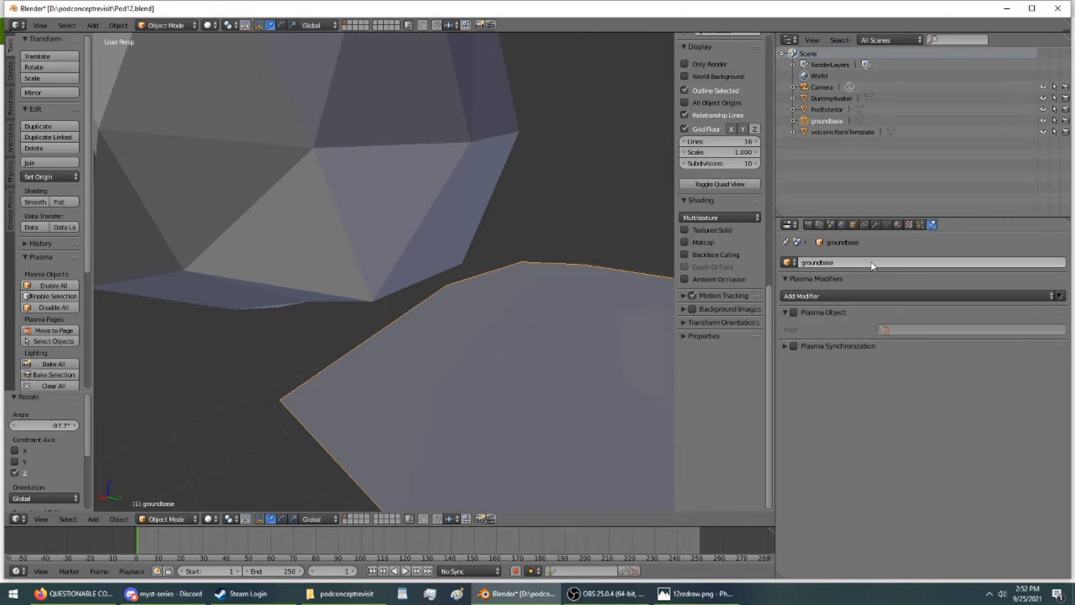
- Select the volcanic rock and lower it about 1.26 units along Z beside the ground
{"action": "middle_click_drag", "start_coordinate": [654, 198], "coordinate": [556, 252]}
{"action": "scroll", "coordinate": [492, 257], "scroll_direction": "up", "scroll_amount": 3}
{"action": "scroll", "coordinate": [492, 257], "scroll_direction": "down", "scroll_amount": 2}
{"action": "right_click", "coordinate": [553, 253]}
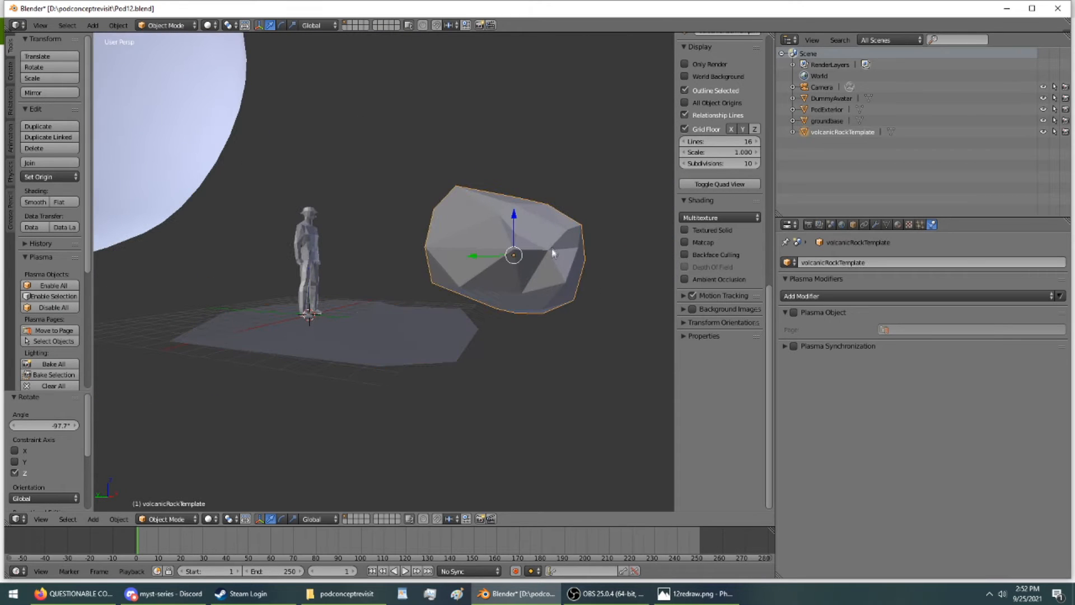
{"action": "left_click_drag", "start_coordinate": [522, 226], "coordinate": [518, 243]}
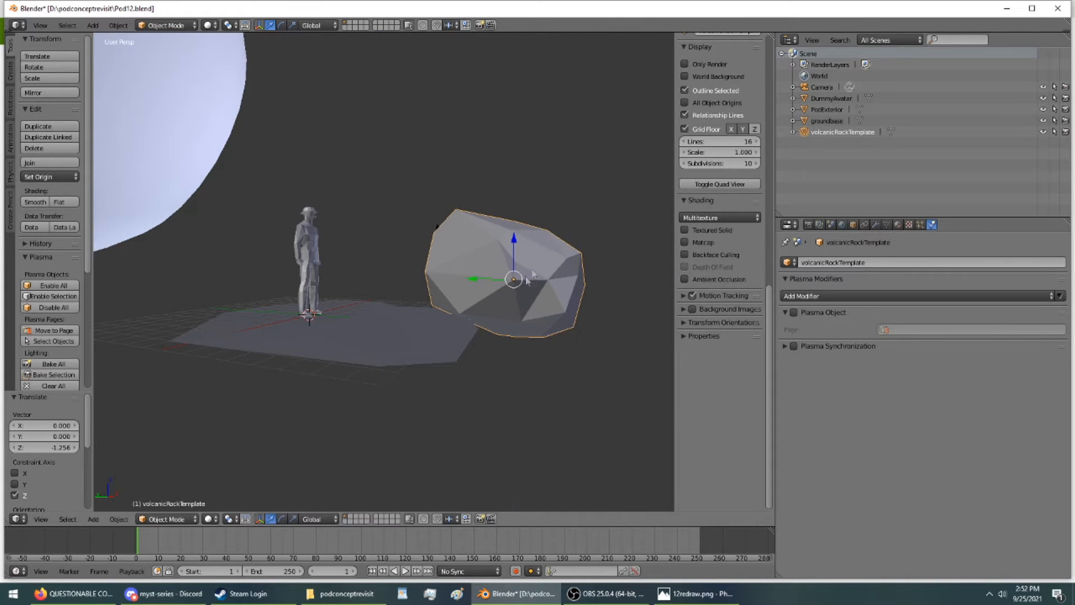
- Rotate the volcanic rock about -13.5° around X and raise it about 0.35 units along Z
{"action": "key", "text": "r"}
{"action": "key", "text": "x"}
{"action": "left_click", "coordinate": [576, 193]}
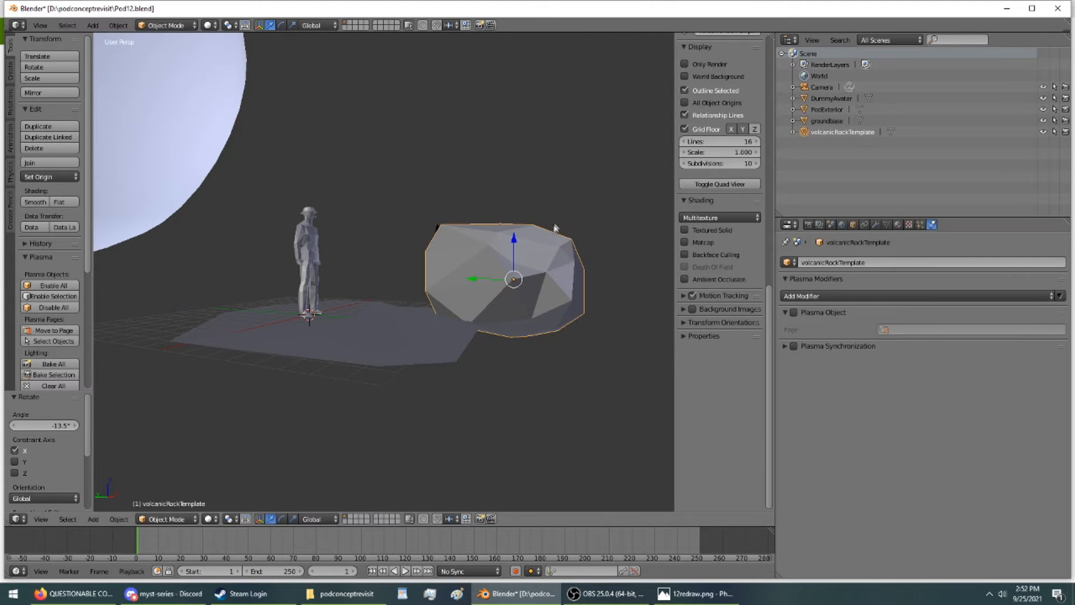
{"action": "left_click_drag", "start_coordinate": [512, 252], "coordinate": [511, 243]}
{"action": "middle_click_drag", "start_coordinate": [512, 245], "coordinate": [617, 321]}
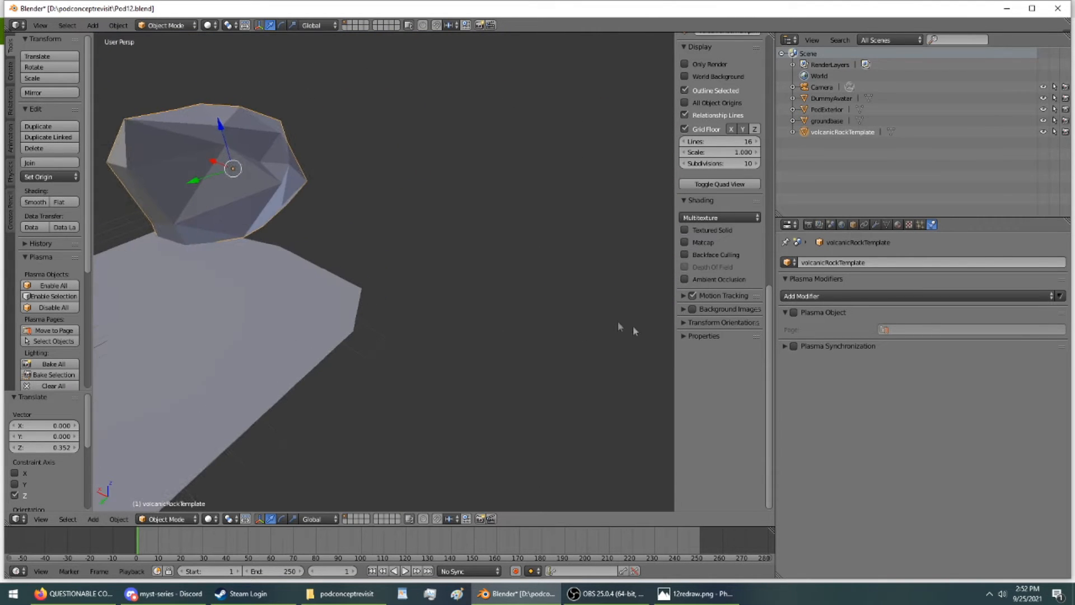
- Select the groundbase plane beneath the avatar
{"action": "scroll", "coordinate": [451, 263], "scroll_direction": "down", "scroll_amount": 2}
{"action": "middle_click_drag", "start_coordinate": [451, 268], "coordinate": [458, 324]}
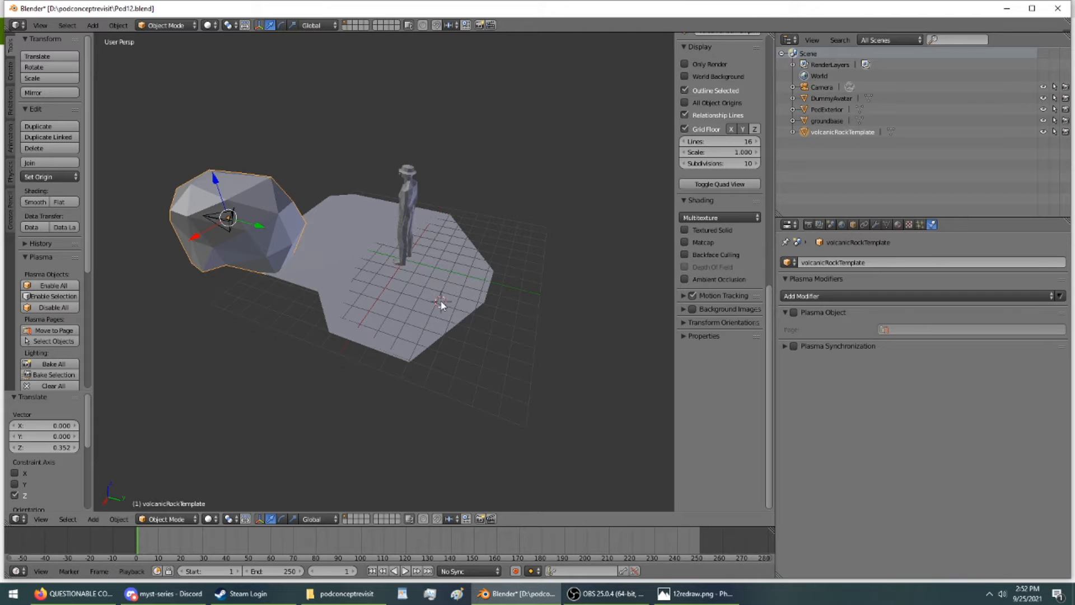
{"action": "right_click", "coordinate": [377, 269]}
{"action": "key", "text": "g"}
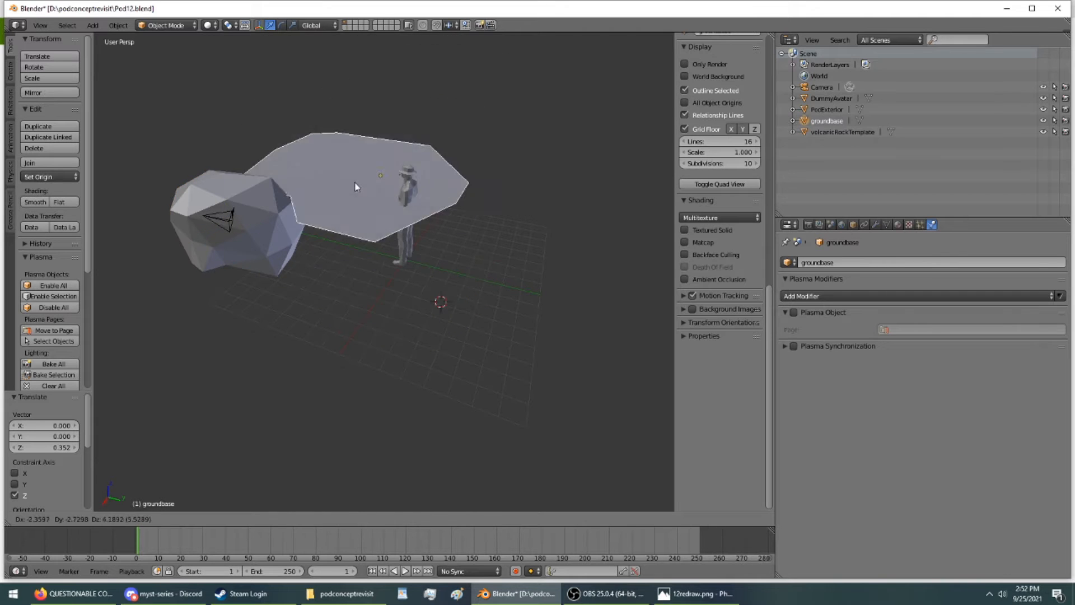
{"action": "key", "text": "Escape"}
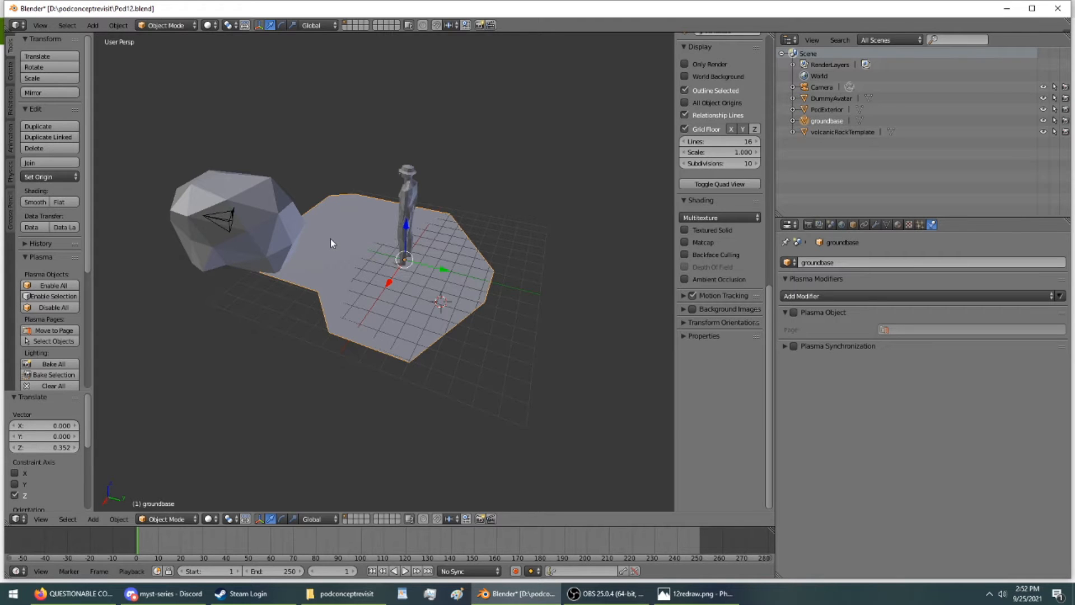
{"action": "key", "text": "g"}
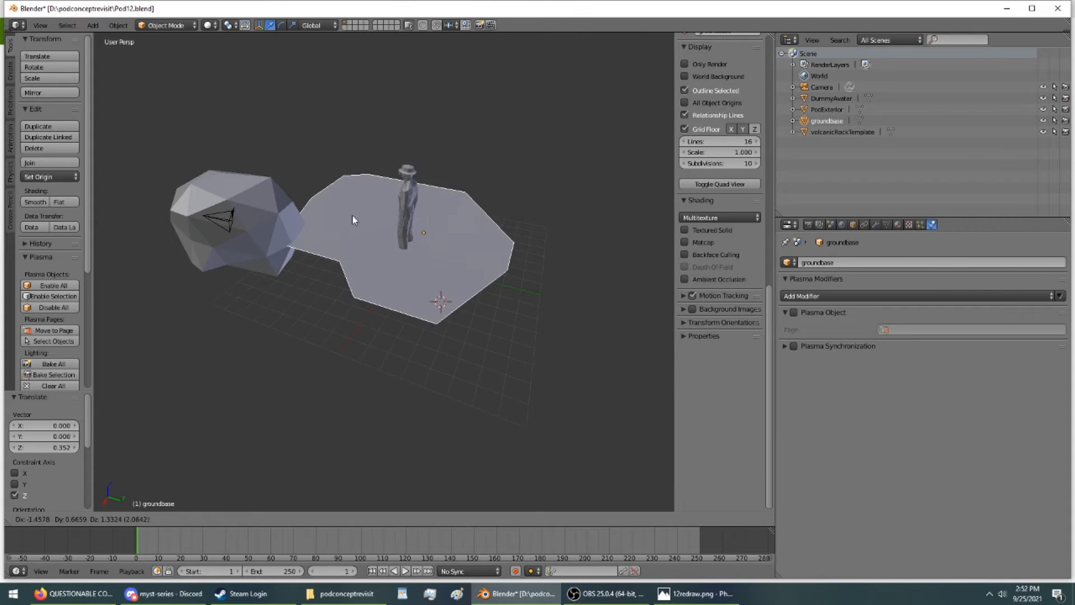
{"action": "key", "text": "Escape"}
{"action": "key", "text": "KP_Divide"}
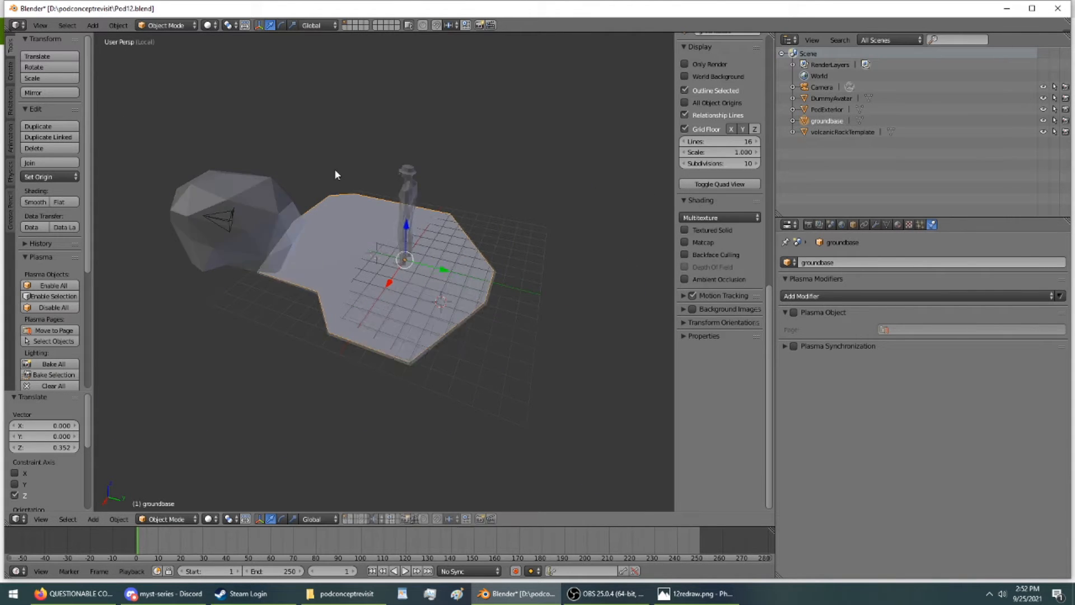
{"action": "key", "text": "KP_Divide"}
- Open the ground mesh for editing with vertex selection and isolate it in local view
{"action": "left_click", "coordinate": [196, 26]}
{"action": "left_click", "coordinate": [192, 51]}
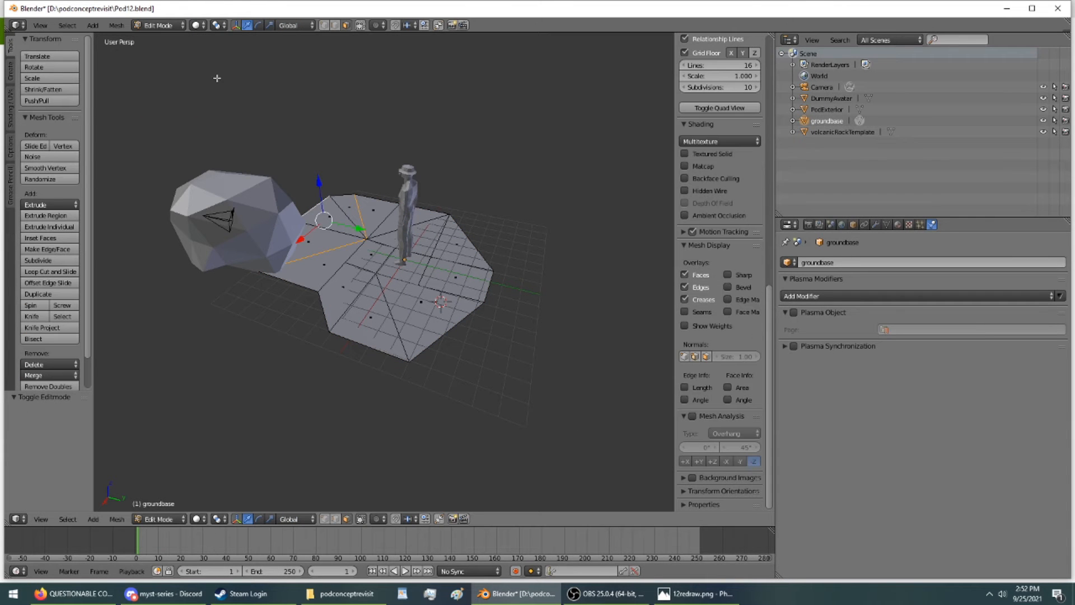
{"action": "middle_click_drag", "start_coordinate": [266, 161], "coordinate": [278, 300]}
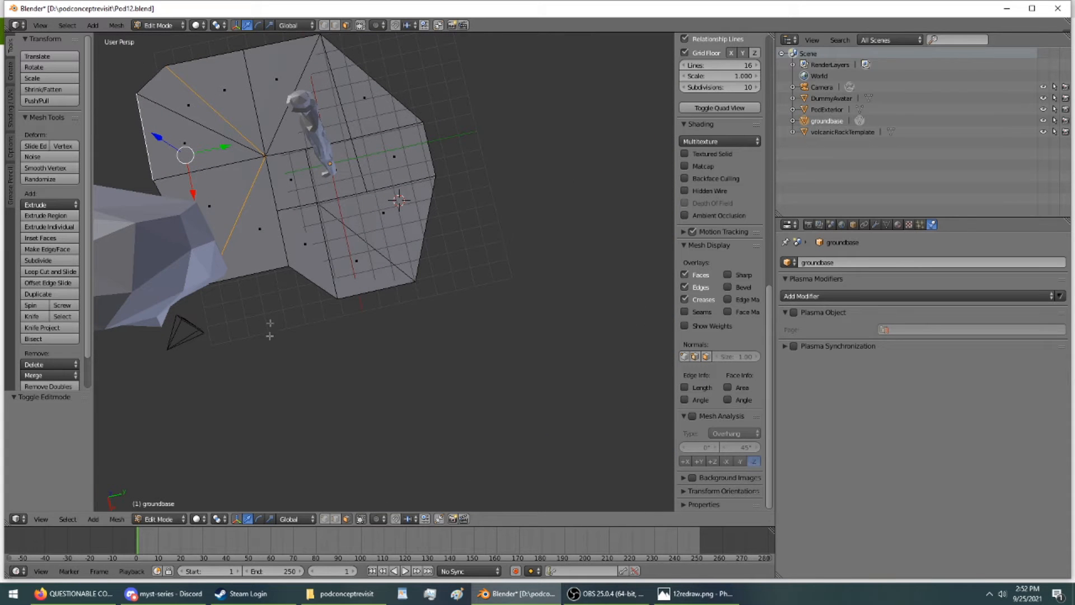
{"action": "left_click", "coordinate": [325, 26]}
{"action": "middle_click_drag", "start_coordinate": [269, 184], "coordinate": [268, 147]}
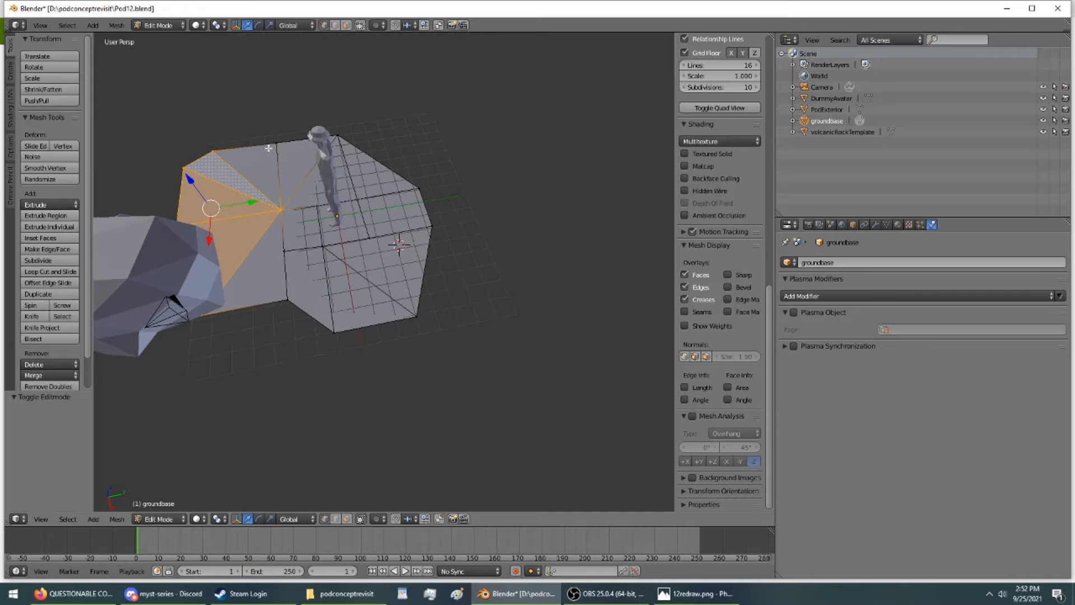
{"action": "key", "text": "KP_Divide"}
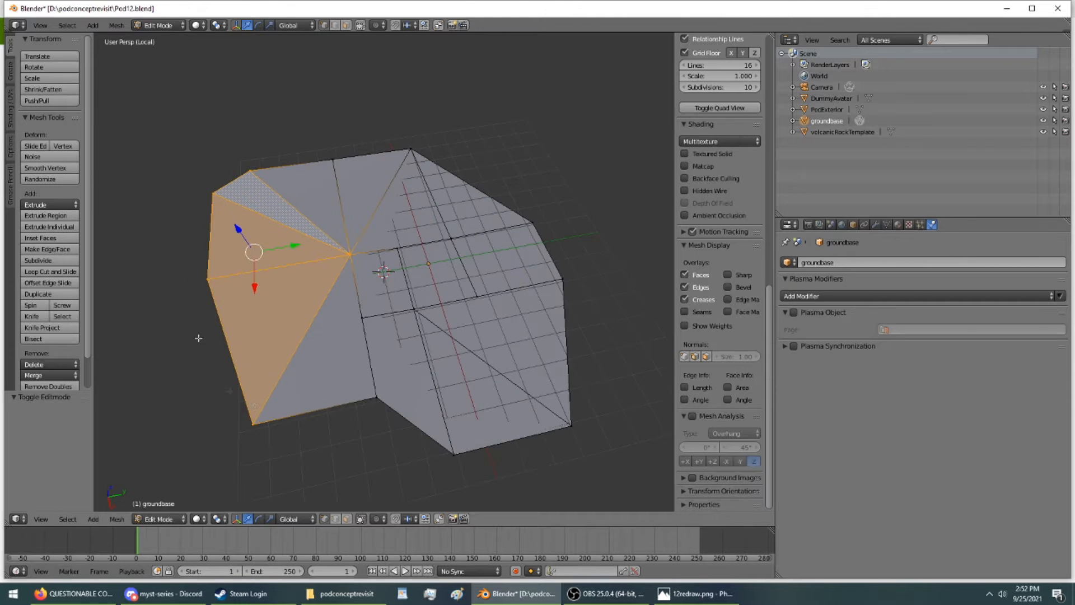
- Select the boundary vertices along the ground's +X side and extrude them outward
{"action": "right_click", "coordinate": [254, 418]}
{"action": "middle_click_drag", "start_coordinate": [391, 441], "coordinate": [359, 257], "text": "shift"}
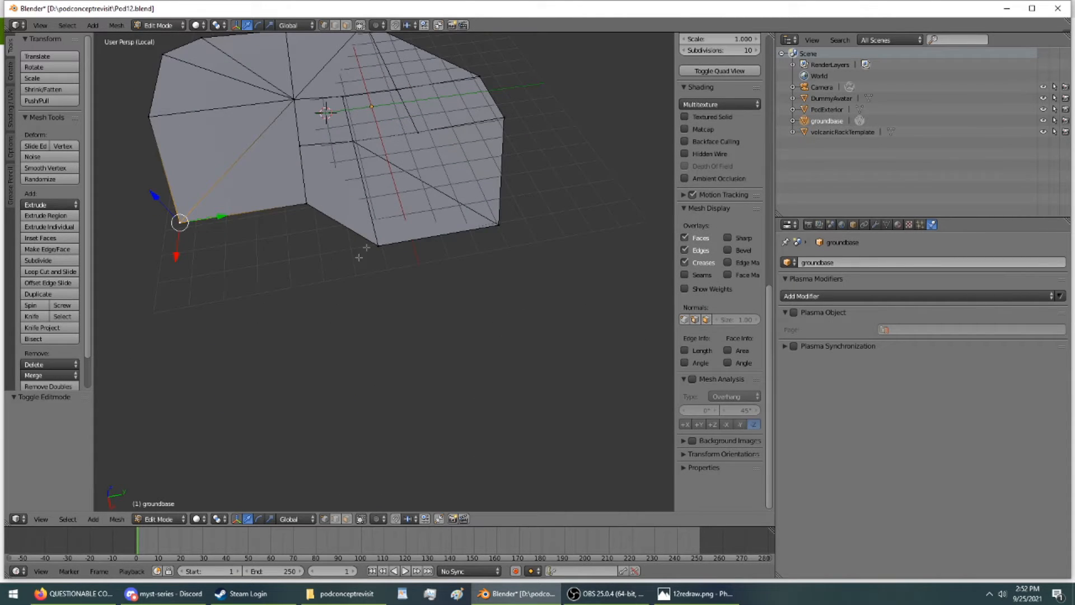
{"action": "right_click", "coordinate": [378, 244], "text": "ctrl"}
{"action": "right_click", "coordinate": [498, 223], "text": "ctrl"}
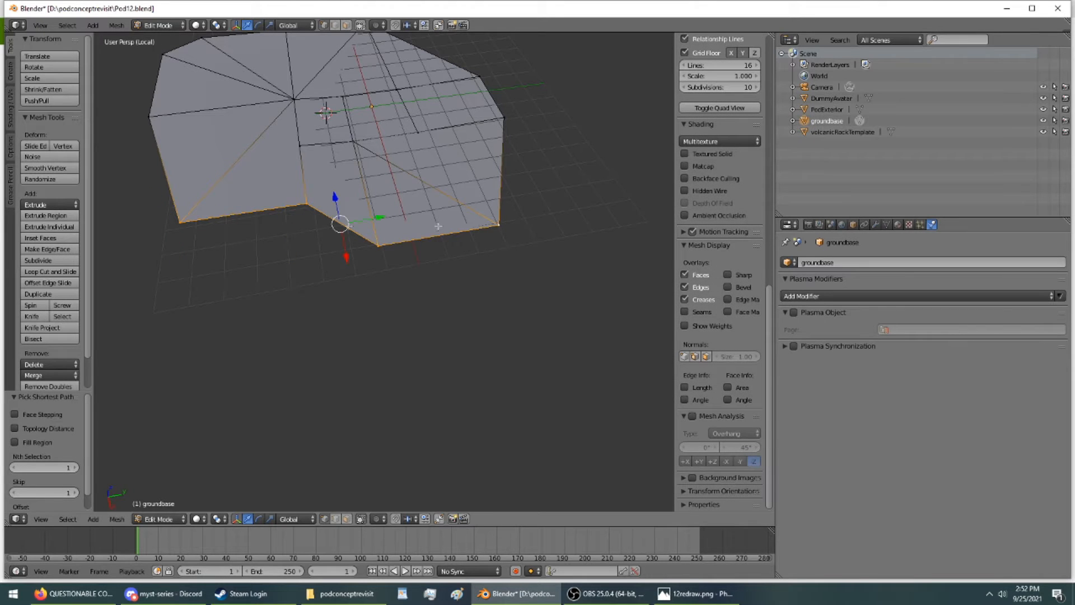
{"action": "middle_click_drag", "start_coordinate": [154, 226], "coordinate": [187, 162]}
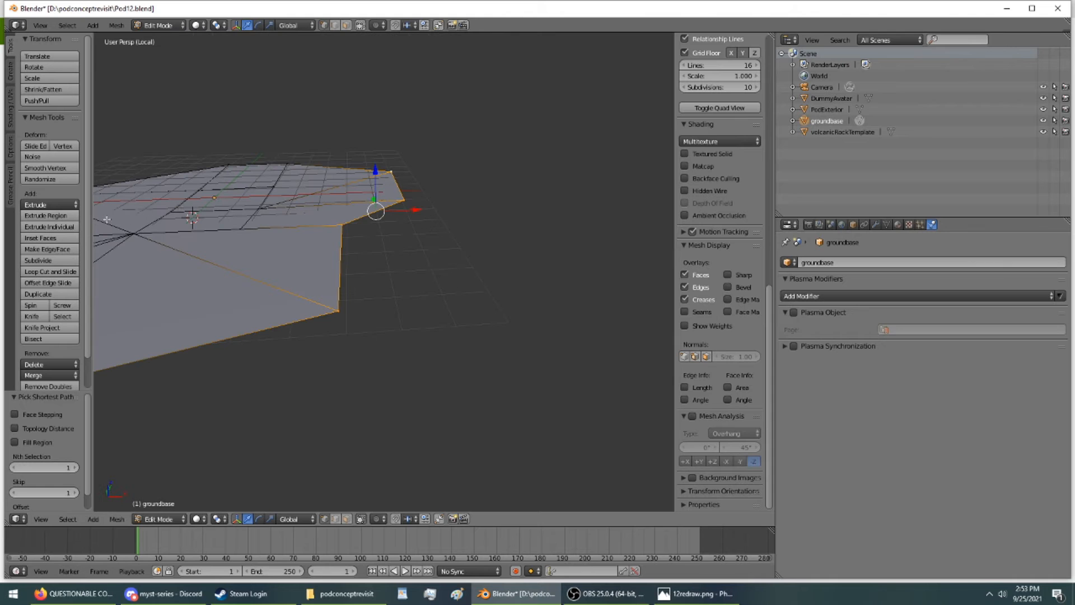
{"action": "left_click", "coordinate": [69, 216]}
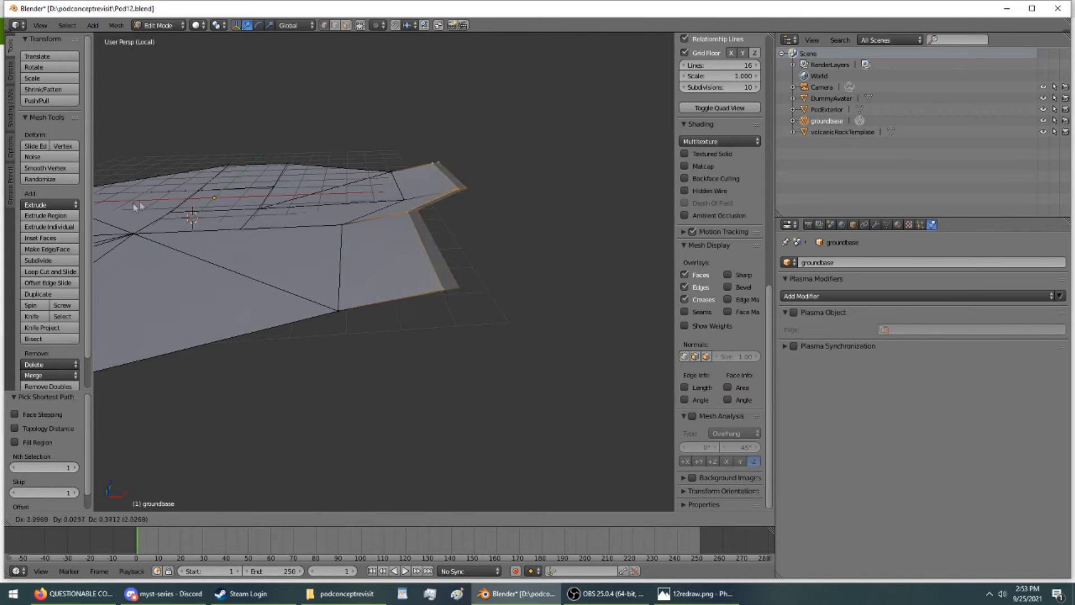
{"action": "left_click", "coordinate": [176, 191]}
- Raise the extruded edge about 0.3 units along Z, shift it about 0.1 X, -0.7 Y and 0.36 Z, and leave local view
{"action": "middle_click_drag", "start_coordinate": [322, 204], "coordinate": [423, 131]}
{"action": "left_click_drag", "start_coordinate": [306, 136], "coordinate": [306, 129]}
{"action": "middle_click_drag", "start_coordinate": [306, 129], "coordinate": [197, 160]}
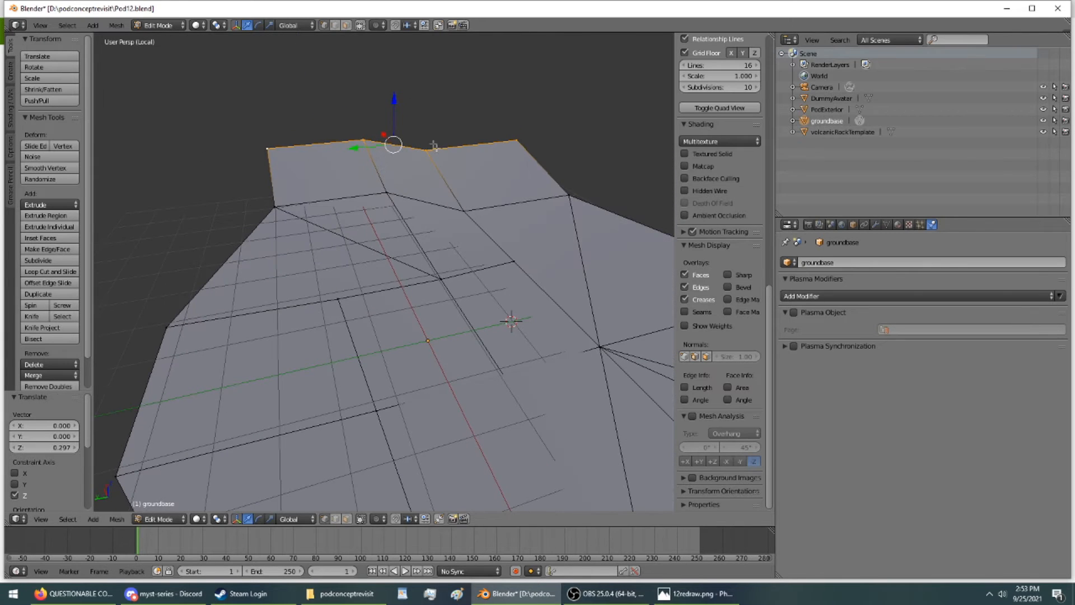
{"action": "left_click_drag", "start_coordinate": [385, 145], "coordinate": [404, 129]}
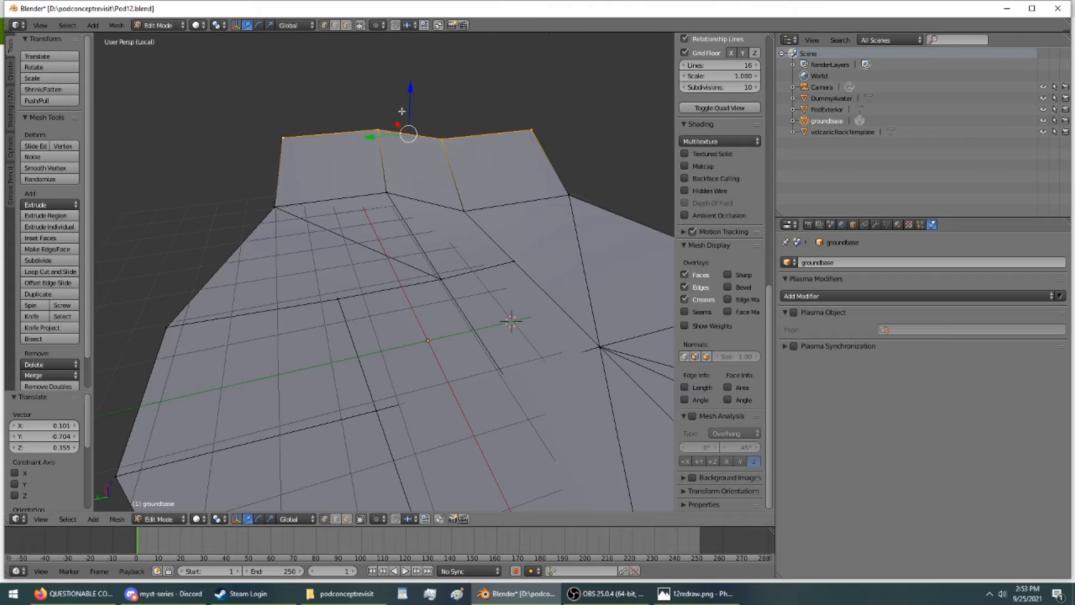
{"action": "key", "text": "KP_Divide"}
- Extrude the boundary vertices along the ground's +Y side outward and raise the new edge about 0.52 units along Z
{"action": "middle_click_drag", "start_coordinate": [423, 144], "coordinate": [303, 195]}
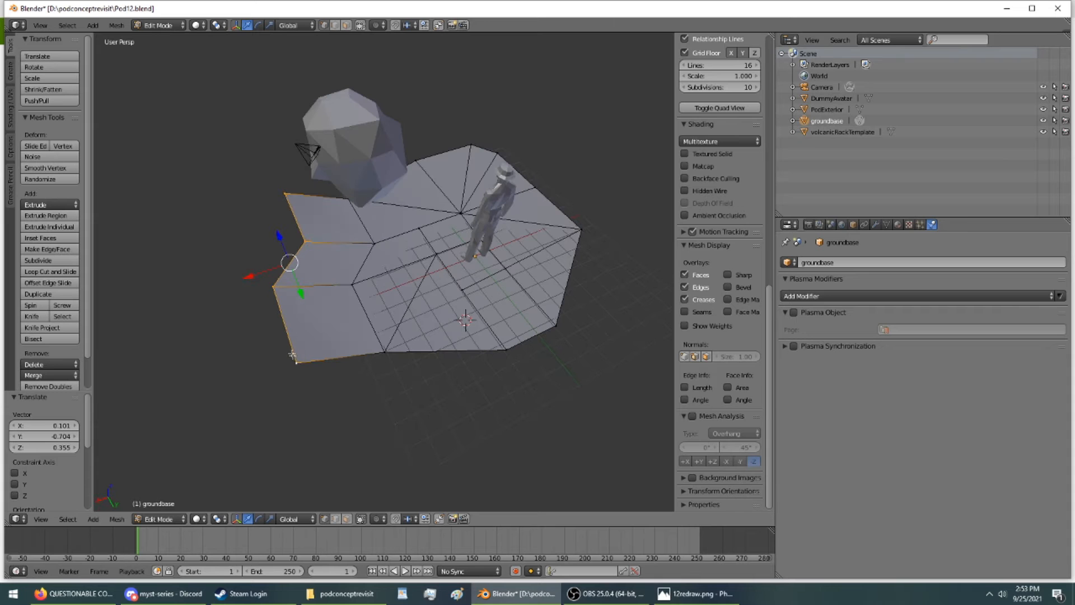
{"action": "right_click", "coordinate": [581, 229], "text": "ctrl"}
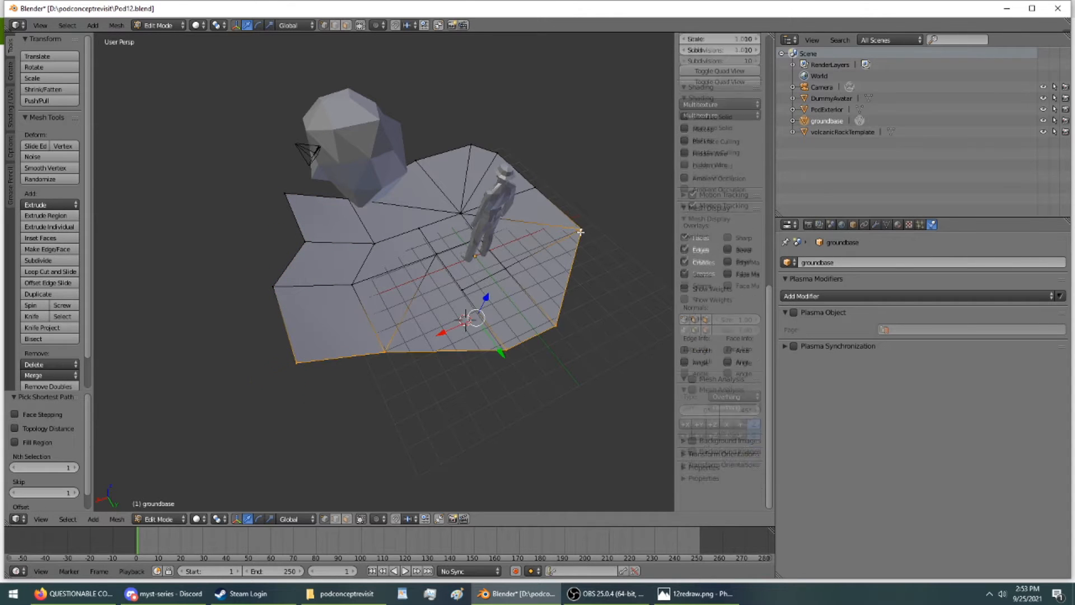
{"action": "middle_click_drag", "start_coordinate": [478, 296], "coordinate": [557, 313]}
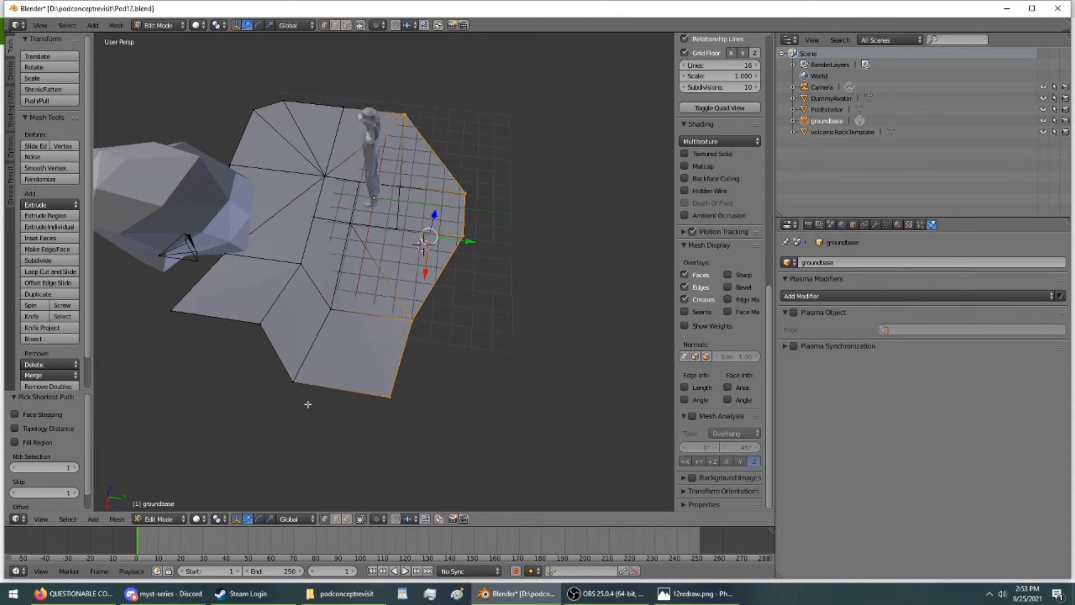
{"action": "right_click", "coordinate": [391, 396]}
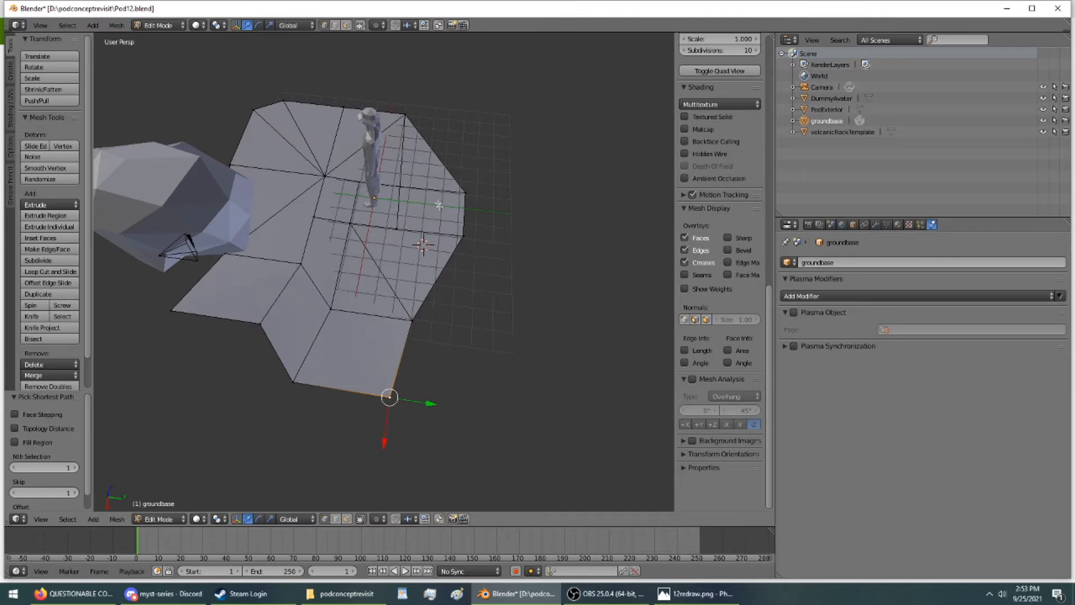
{"action": "right_click", "coordinate": [405, 114], "text": "ctrl"}
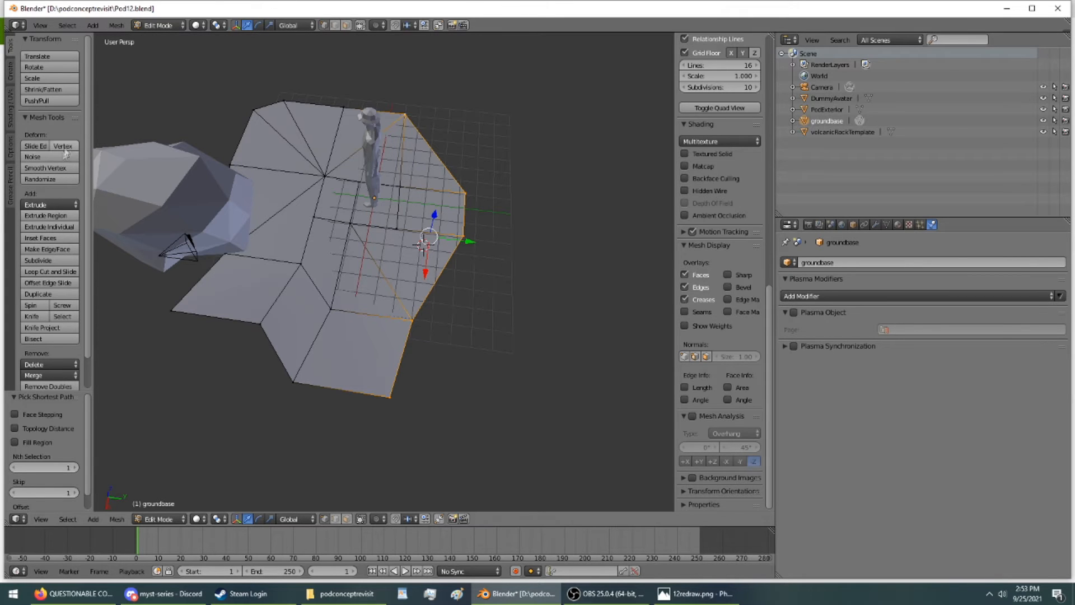
{"action": "left_click", "coordinate": [44, 214]}
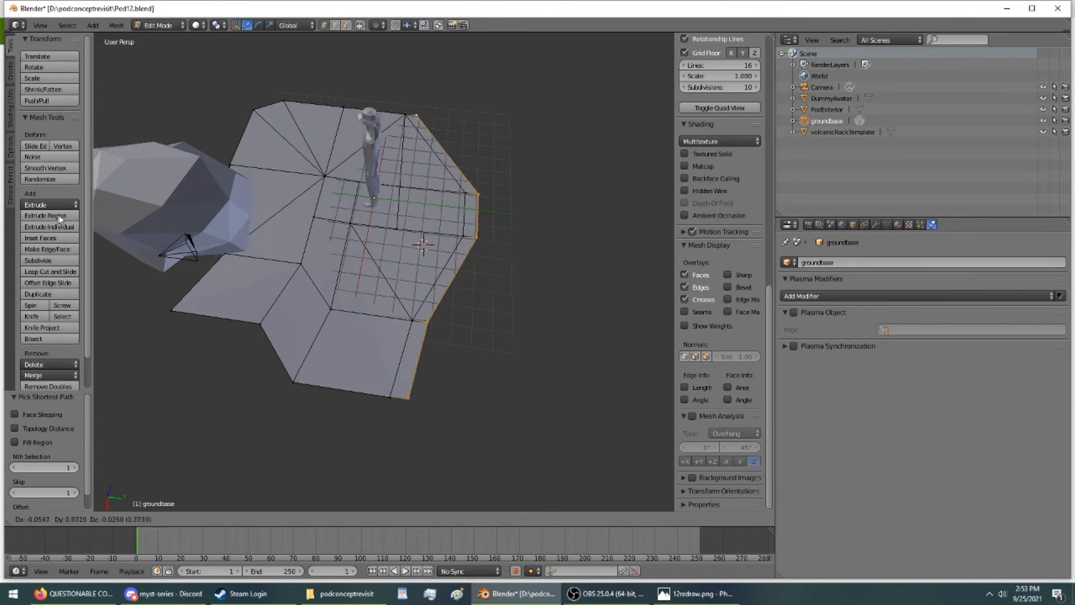
{"action": "left_click", "coordinate": [105, 221]}
{"action": "middle_click_drag", "start_coordinate": [104, 220], "coordinate": [312, 180]}
{"action": "left_click_drag", "start_coordinate": [556, 360], "coordinate": [556, 339]}
{"action": "middle_click_drag", "start_coordinate": [557, 339], "coordinate": [611, 408]}
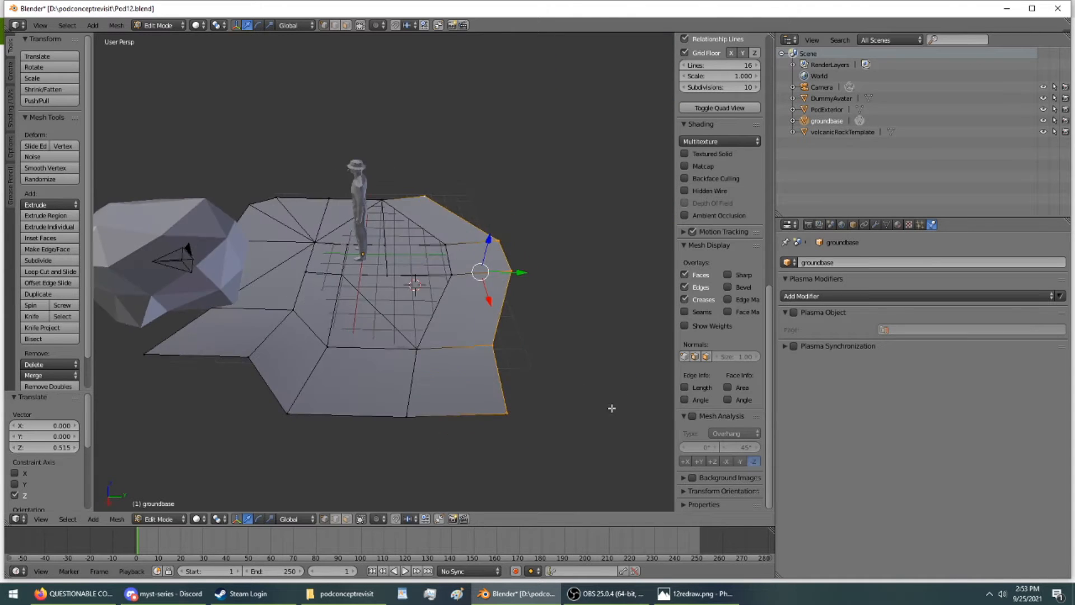
- Shift the inward notch vertex of the new edge outward along Y and move its far corner vertex about -1.08 units along X
{"action": "right_click", "coordinate": [483, 342]}
{"action": "left_click_drag", "start_coordinate": [520, 349], "coordinate": [549, 339]}
{"action": "right_click", "coordinate": [424, 196]}
{"action": "middle_click_drag", "start_coordinate": [424, 195], "coordinate": [505, 248]}
{"action": "left_click_drag", "start_coordinate": [213, 162], "coordinate": [196, 150]}
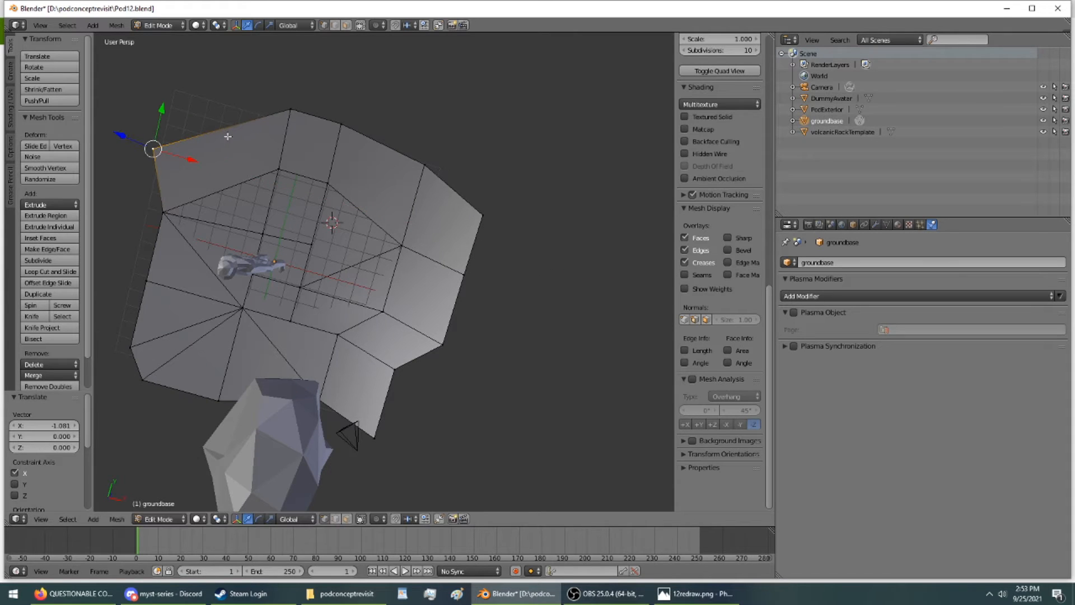
- Make two Knife cuts in the stretched corner face, one across it and one diagonally from its outer corner
{"action": "left_click", "coordinate": [31, 317]}
{"action": "left_click", "coordinate": [226, 188]}
{"action": "left_click", "coordinate": [237, 125]}
{"action": "key", "text": "Return"}
{"action": "left_click", "coordinate": [37, 316]}
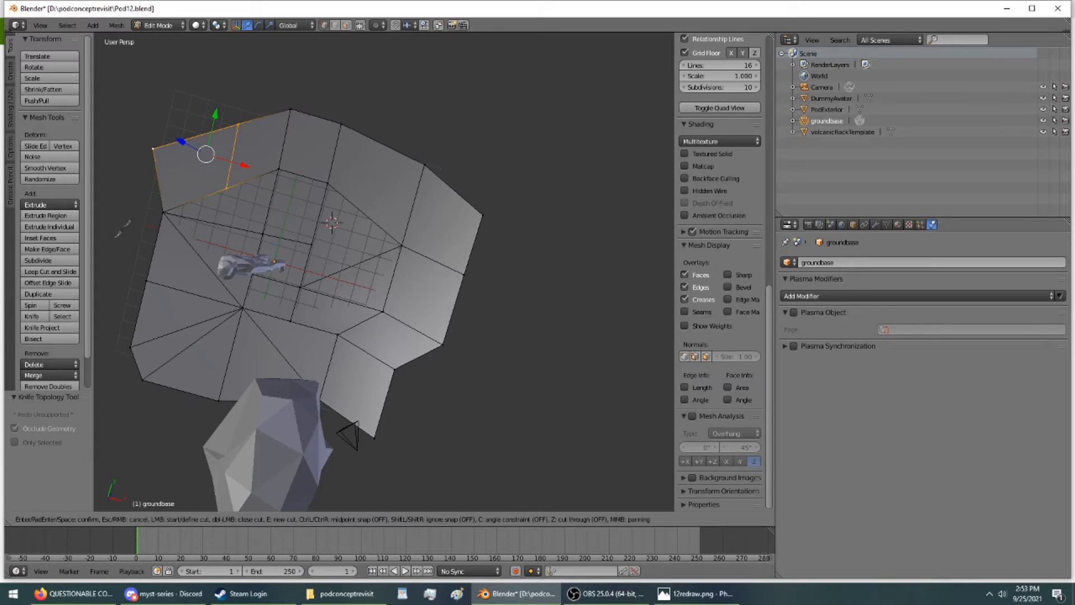
{"action": "left_click", "coordinate": [153, 148]}
{"action": "left_click", "coordinate": [234, 186]}
{"action": "key", "text": "Return"}
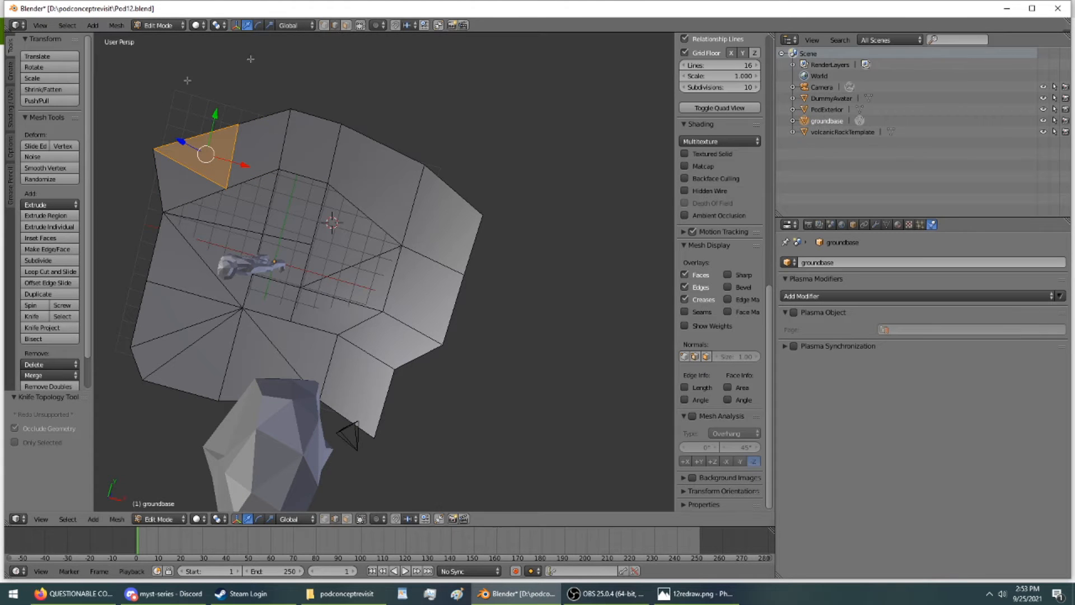
- Move the cut corner's outer edge about -0.37 units in X, 1.06 in Y and -0.08 in Z
{"action": "right_click", "coordinate": [156, 146]}
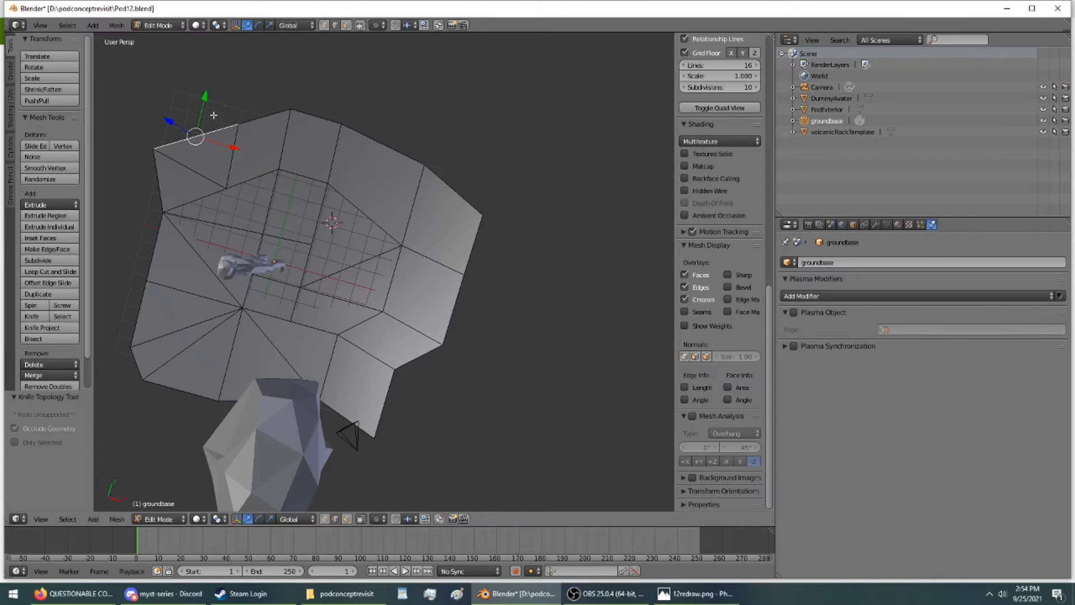
{"action": "key", "text": "g"}
{"action": "left_click", "coordinate": [198, 107]}
{"action": "middle_click_drag", "start_coordinate": [206, 121], "coordinate": [301, 350]}
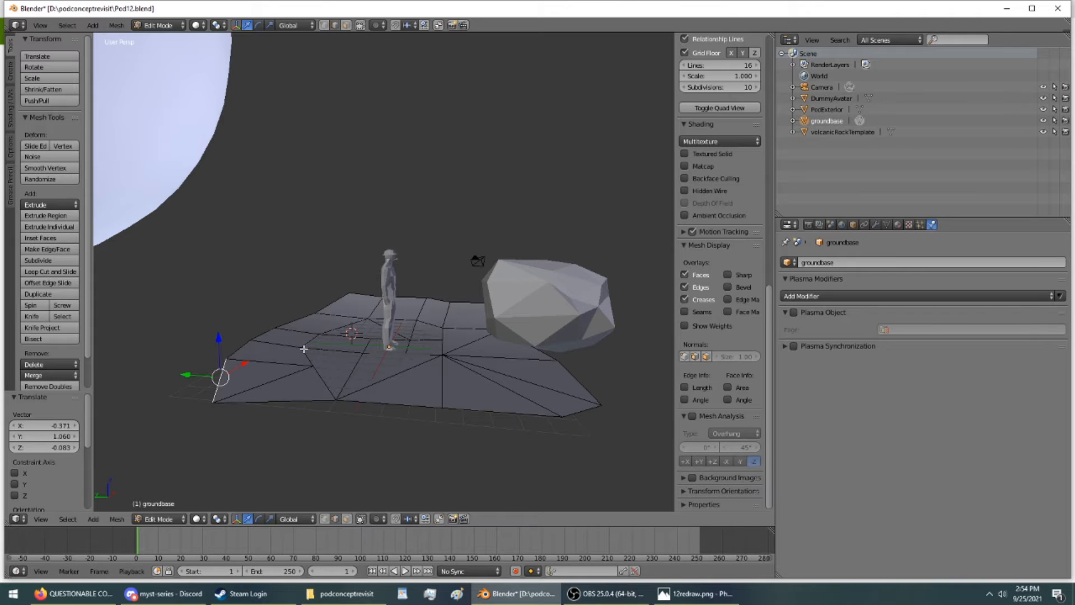
- Extrude the ground's -X boundary by about -2.98 X, -0.71 Y and -0.67 Z, and raise the new edge about 0.16 units along Z
{"action": "middle_click_drag", "start_coordinate": [304, 349], "coordinate": [447, 314]}
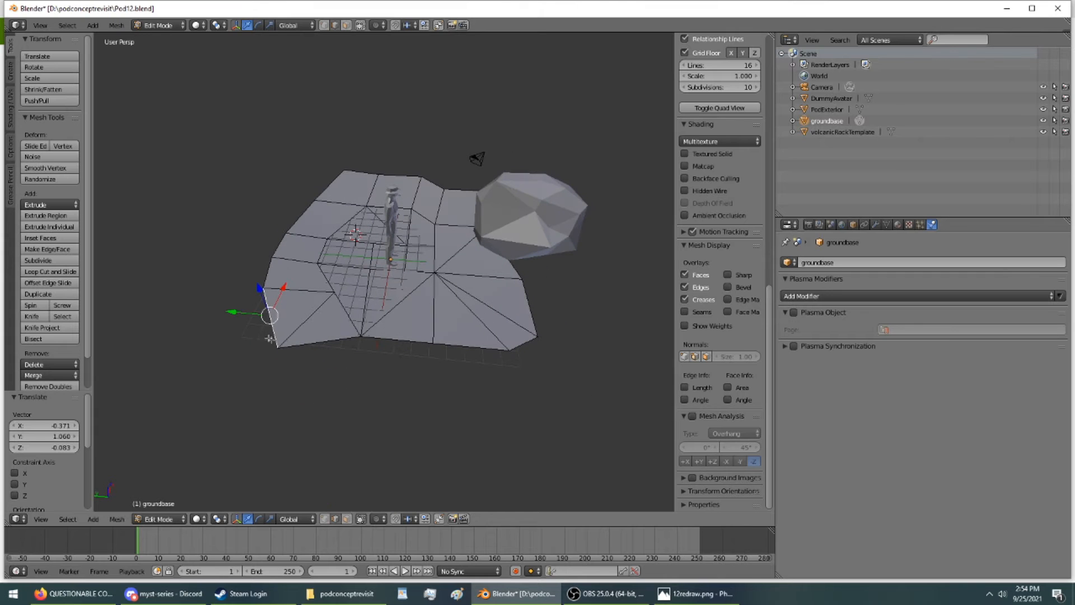
{"action": "right_click", "coordinate": [537, 329], "text": "ctrl"}
{"action": "middle_click_drag", "start_coordinate": [536, 330], "coordinate": [290, 325]}
{"action": "left_click", "coordinate": [327, 25]}
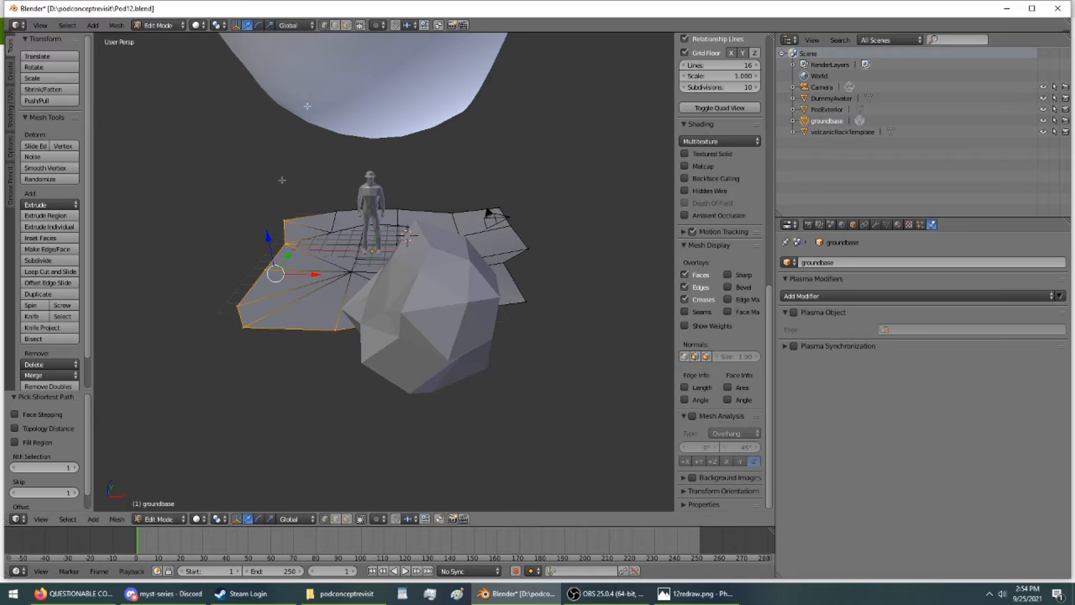
{"action": "right_click", "coordinate": [238, 327]}
{"action": "middle_click_drag", "start_coordinate": [238, 328], "coordinate": [307, 222]}
{"action": "right_click", "coordinate": [252, 300], "text": "ctrl"}
{"action": "left_click", "coordinate": [59, 213]}
{"action": "left_click", "coordinate": [87, 245]}
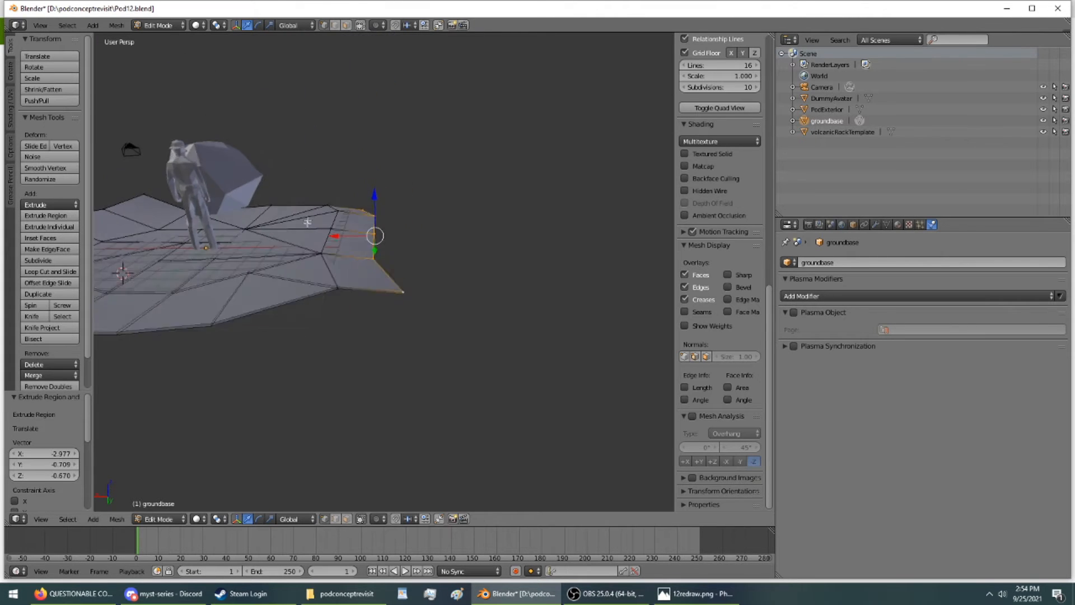
{"action": "left_click_drag", "start_coordinate": [375, 199], "coordinate": [374, 191]}
- Switch to the photo viewer to examine the 12redraw.png concept drawing, and return to Blender
{"action": "middle_click_drag", "start_coordinate": [374, 192], "coordinate": [98, 210]}
{"action": "left_click", "coordinate": [696, 592]}
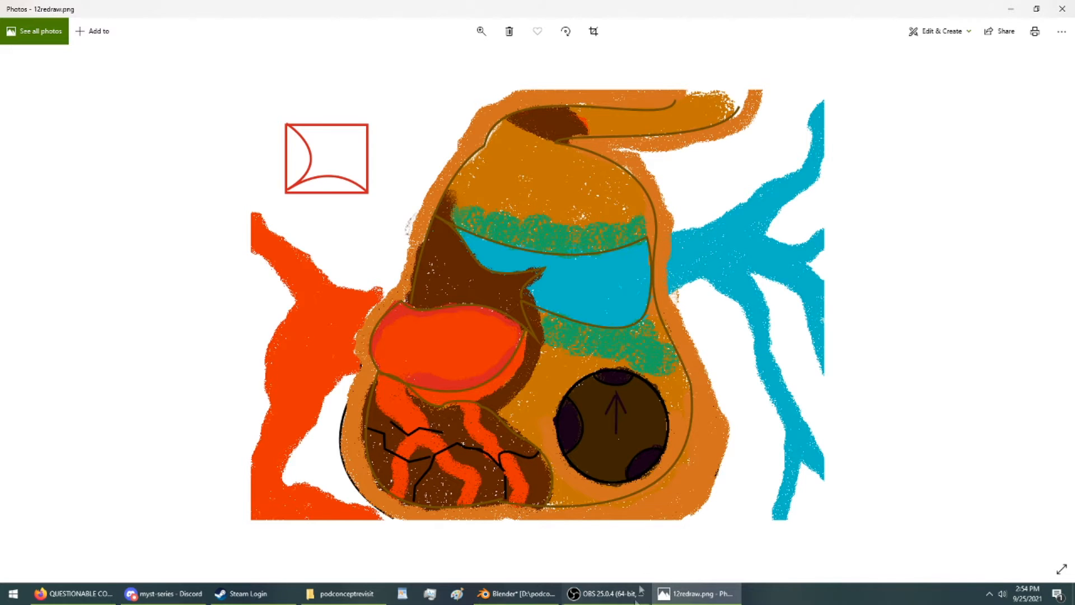
{"action": "left_click", "coordinate": [518, 593]}
- Select the ground's boundary vertices on the volcanic rock's side and extrude them about 1.62 units in X, -2.93 in Y and 0.23 in Z
{"action": "middle_click_drag", "start_coordinate": [512, 357], "coordinate": [420, 365]}
{"action": "middle_click_drag", "start_coordinate": [438, 239], "coordinate": [476, 272]}
{"action": "key", "text": "KP_Divide"}
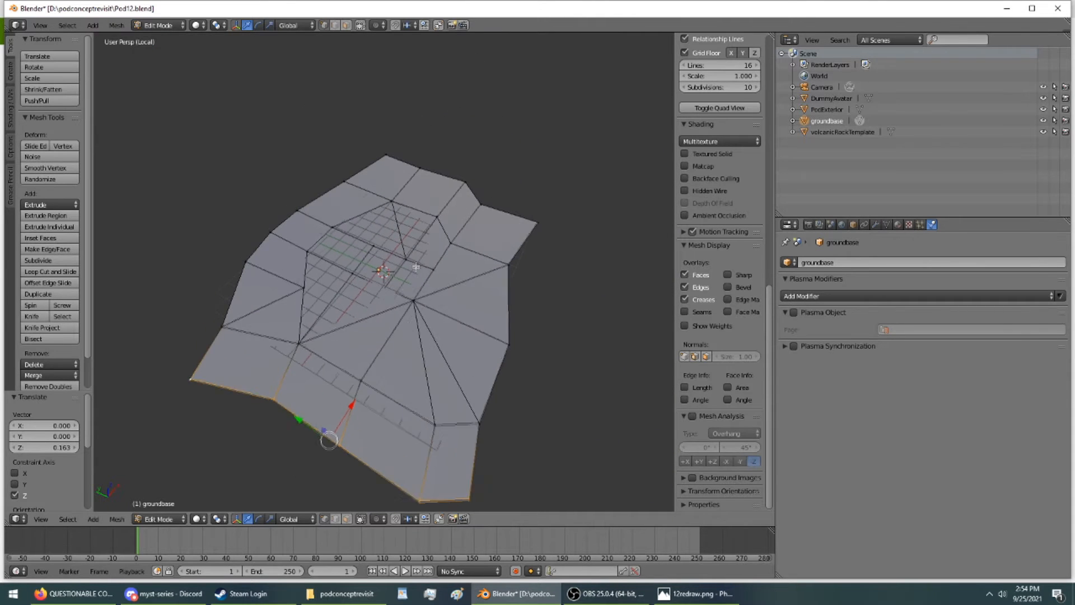
{"action": "right_click", "coordinate": [471, 492]}
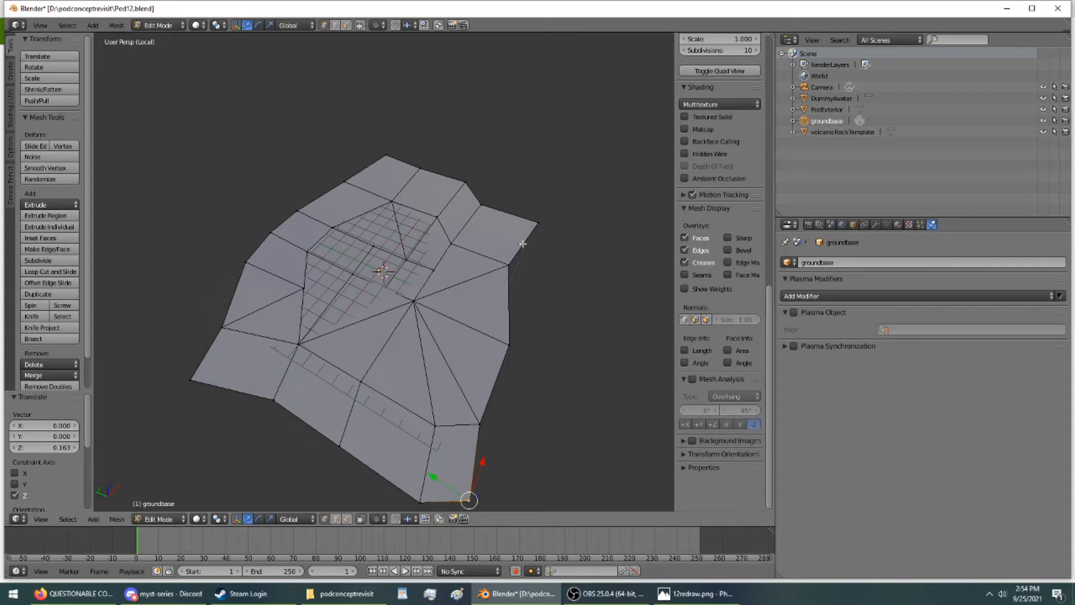
{"action": "right_click", "coordinate": [537, 223], "text": "ctrl"}
{"action": "middle_click_drag", "start_coordinate": [533, 252], "coordinate": [612, 252]}
{"action": "key", "text": "KP_Divide"}
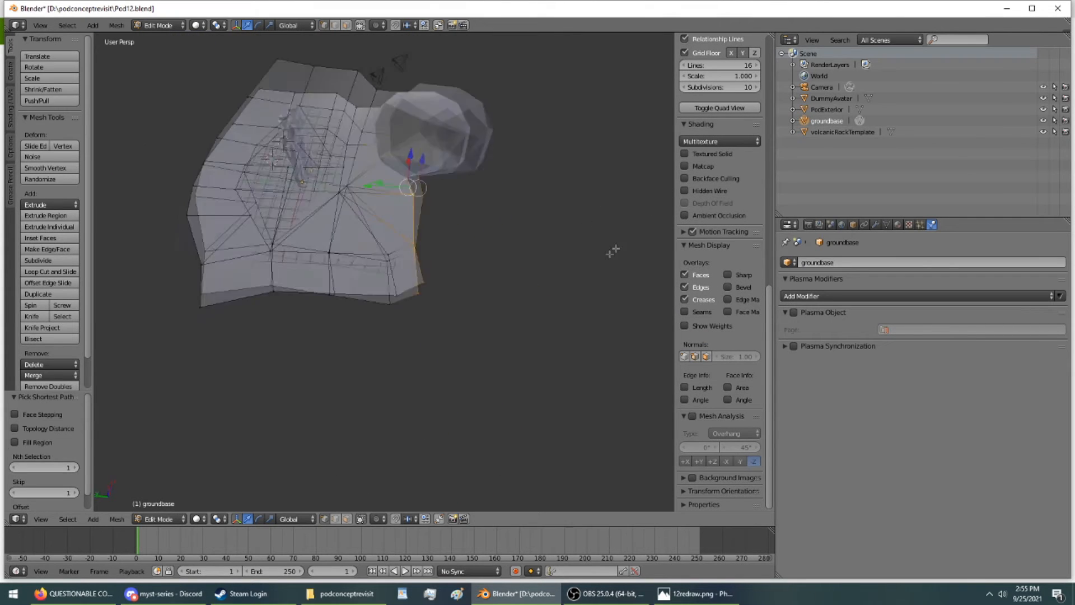
{"action": "left_click", "coordinate": [49, 216]}
{"action": "left_click", "coordinate": [93, 210]}
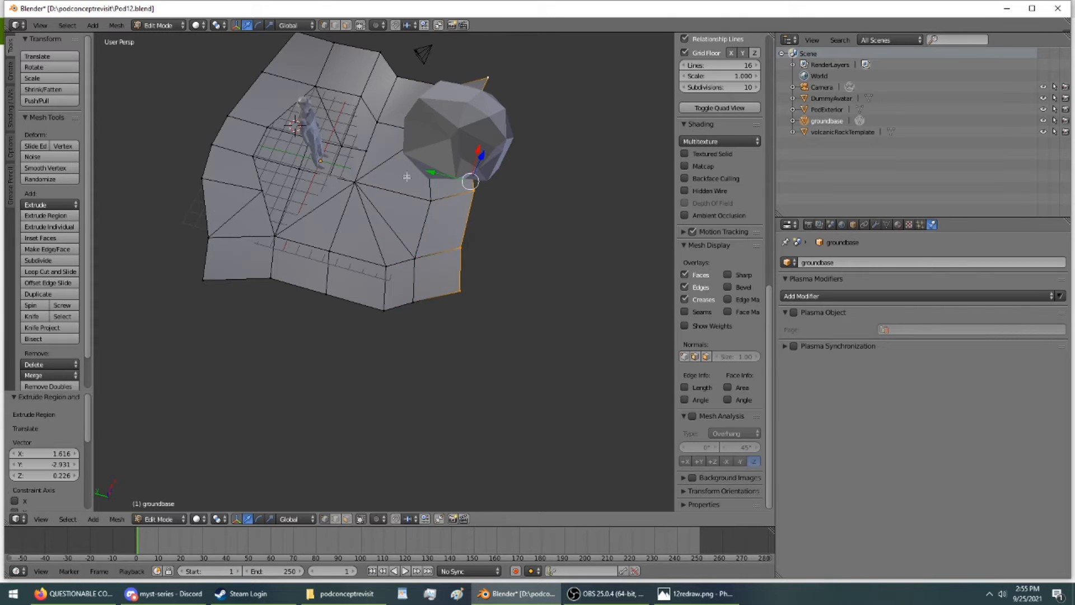
- Raise the newly extruded ground edge on the volcanic rock's side along Z, finishing with a correction of about -1.13 units
{"action": "middle_click_drag", "start_coordinate": [392, 224], "coordinate": [421, 108]}
{"action": "left_click_drag", "start_coordinate": [446, 173], "coordinate": [440, 166]}
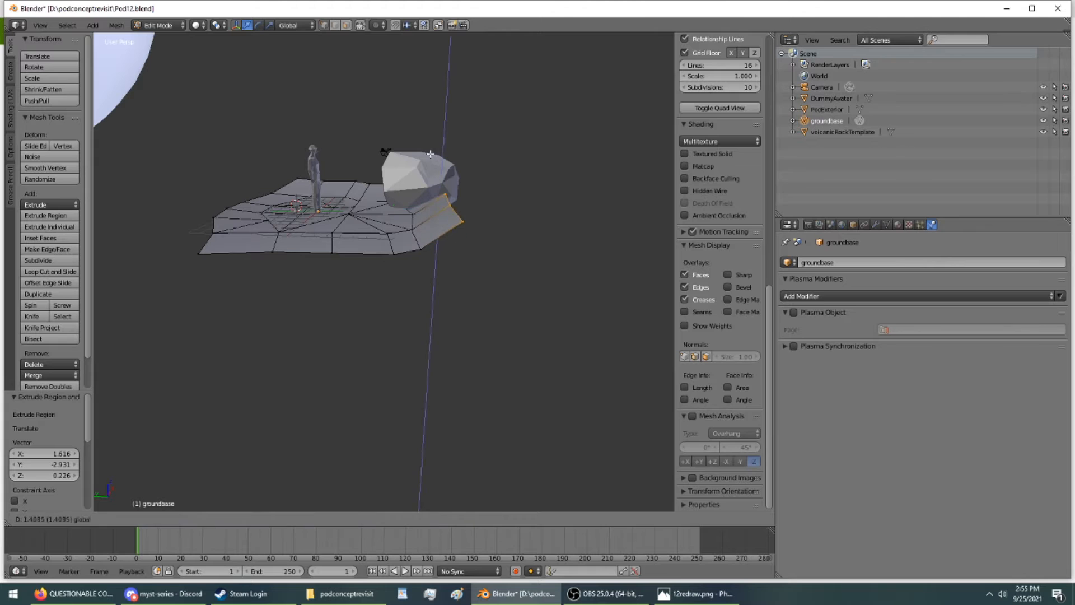
{"action": "left_click_drag", "start_coordinate": [410, 123], "coordinate": [409, 122]}
{"action": "left_click_drag", "start_coordinate": [429, 162], "coordinate": [437, 143]}
{"action": "middle_click_drag", "start_coordinate": [437, 142], "coordinate": [602, 157]}
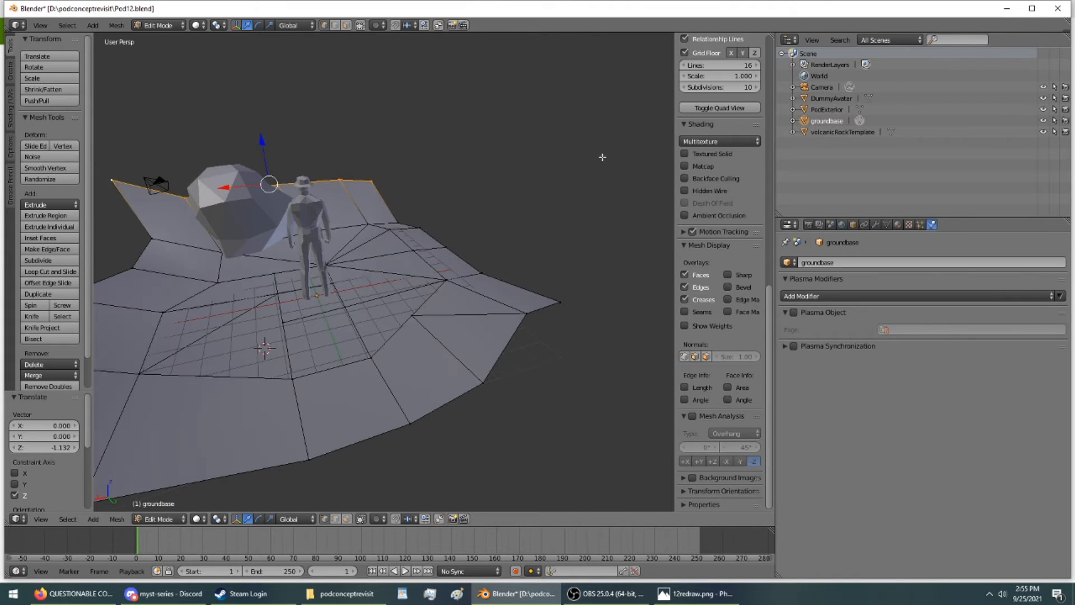
- Return to Object Mode and move the volcanic rock template about -14.71 units along X
{"action": "left_click", "coordinate": [160, 25]}
{"action": "left_click", "coordinate": [165, 39]}
{"action": "right_click", "coordinate": [233, 204]}
{"action": "key", "text": "g"}
{"action": "key", "text": "x"}
{"action": "left_click", "coordinate": [403, 161]}
- Select the groundbase mesh and set its shading to flat
{"action": "middle_click_drag", "start_coordinate": [403, 160], "coordinate": [376, 314]}
{"action": "right_click", "coordinate": [376, 314]}
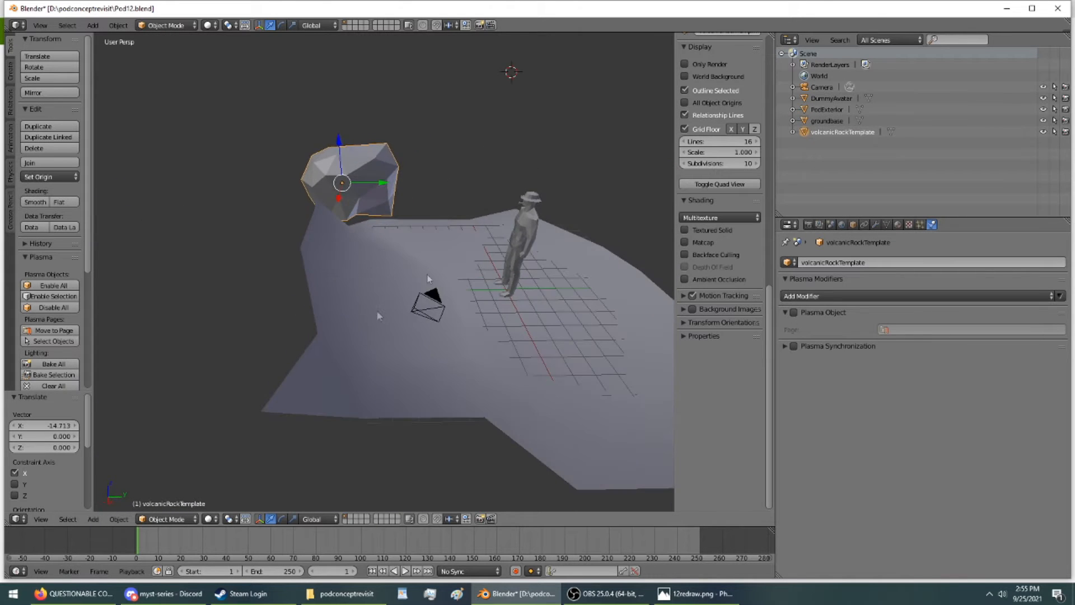
{"action": "left_click", "coordinate": [57, 201]}
- Examine the ground, avatar and rock up close and from afar, comparing their scale and placement with the pod exterior
{"action": "mouse_move", "coordinate": [324, 238]}
{"action": "middle_mouse_down"}
{"action": "mouse_move", "coordinate": [136, 218]}
{"action": "mouse_move", "coordinate": [664, 225]}
{"action": "mouse_move", "coordinate": [437, 228]}
{"action": "mouse_move", "coordinate": [560, 279]}
{"action": "mouse_move", "coordinate": [442, 277]}
{"action": "mouse_move", "coordinate": [409, 265]}
{"action": "mouse_move", "coordinate": [543, 269]}
{"action": "mouse_move", "coordinate": [515, 267]}
{"action": "mouse_move", "coordinate": [381, 199]}
{"action": "mouse_move", "coordinate": [643, 207]}
{"action": "mouse_move", "coordinate": [197, 235]}
{"action": "mouse_move", "coordinate": [482, 213]}
{"action": "mouse_move", "coordinate": [144, 178]}
{"action": "middle_mouse_up"}
{"action": "middle_click_drag", "start_coordinate": [324, 189], "coordinate": [277, 214]}
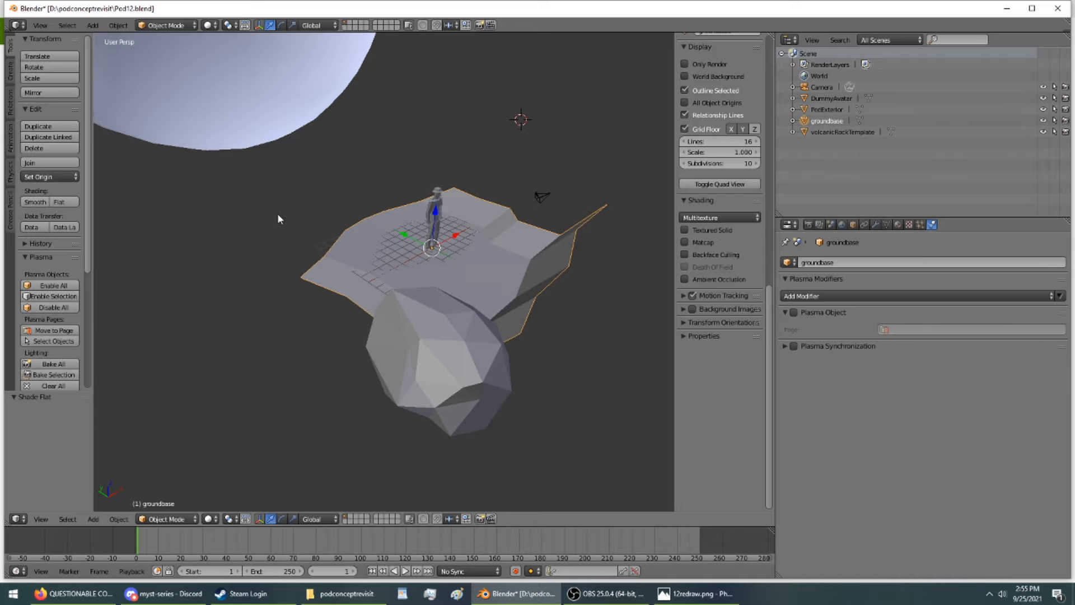
{"action": "middle_click_drag", "start_coordinate": [279, 218], "coordinate": [190, 228]}
{"action": "scroll", "coordinate": [415, 290], "scroll_direction": "up", "scroll_amount": 6}
{"action": "middle_click_drag", "start_coordinate": [415, 290], "coordinate": [400, 314]}
{"action": "scroll", "coordinate": [393, 234], "scroll_direction": "up", "scroll_amount": 5}
{"action": "middle_click_drag", "start_coordinate": [393, 235], "coordinate": [403, 353]}
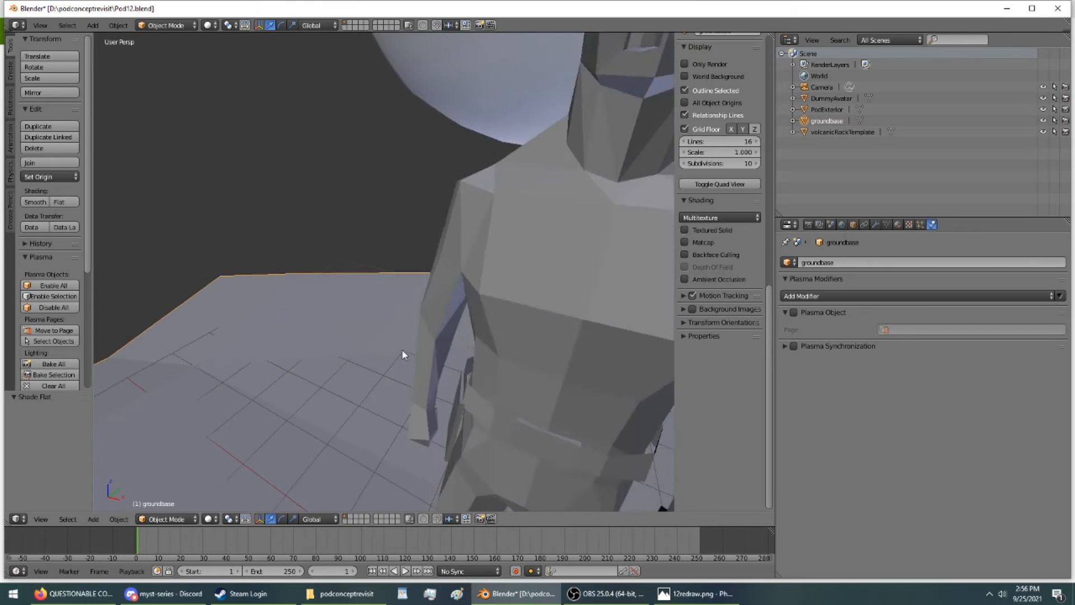
{"action": "scroll", "coordinate": [397, 354], "scroll_direction": "down", "scroll_amount": 8}
{"action": "middle_click_drag", "start_coordinate": [416, 492], "coordinate": [564, 380]}
{"action": "scroll", "coordinate": [410, 243], "scroll_direction": "down", "scroll_amount": 6}
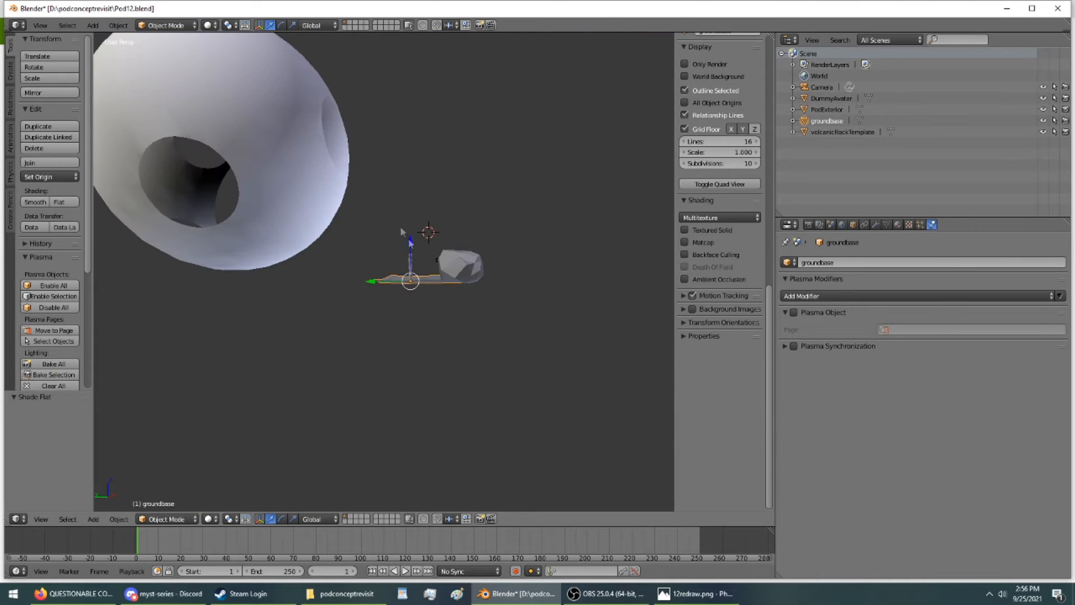
{"action": "middle_click_drag", "start_coordinate": [301, 189], "coordinate": [624, 297]}
{"action": "scroll", "coordinate": [298, 200], "scroll_direction": "down", "scroll_amount": 5}
{"action": "scroll", "coordinate": [298, 200], "scroll_direction": "down", "scroll_amount": 1}
{"action": "scroll", "coordinate": [297, 198], "scroll_direction": "up", "scroll_amount": 3}
{"action": "scroll", "coordinate": [297, 199], "scroll_direction": "up", "scroll_amount": 3}
{"action": "scroll", "coordinate": [251, 228], "scroll_direction": "down", "scroll_amount": 4}
{"action": "scroll", "coordinate": [250, 225], "scroll_direction": "up", "scroll_amount": 1}
{"action": "scroll", "coordinate": [246, 221], "scroll_direction": "up", "scroll_amount": 3}
{"action": "scroll", "coordinate": [246, 216], "scroll_direction": "down", "scroll_amount": 3}
{"action": "scroll", "coordinate": [627, 294], "scroll_direction": "down", "scroll_amount": 4}
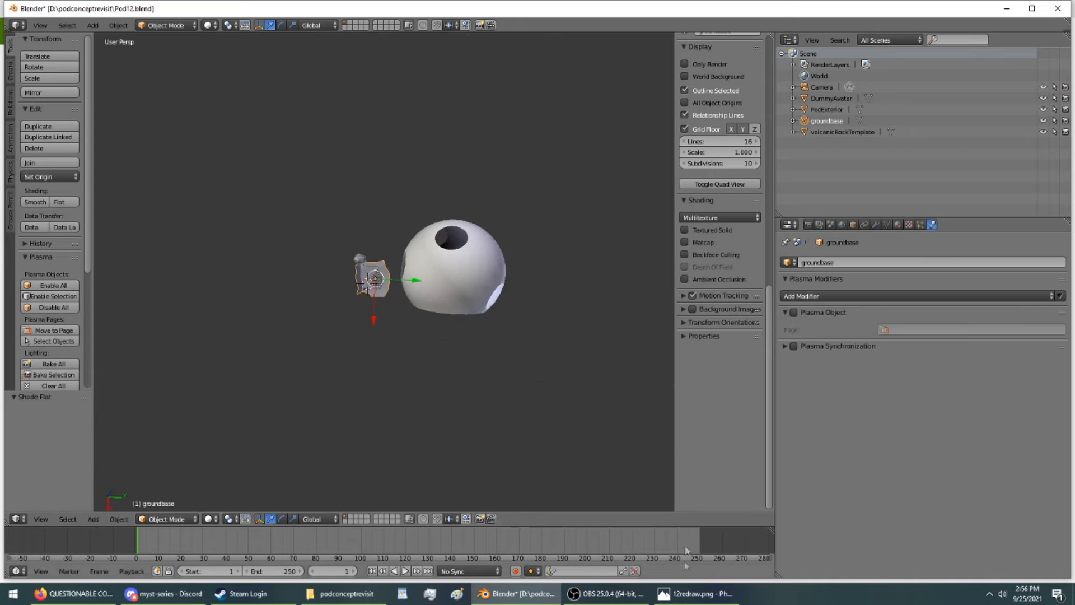
- Compare the 12redraw.png concept map with the pod and groundbase models in the Blender scene
{"action": "left_click", "coordinate": [676, 597]}
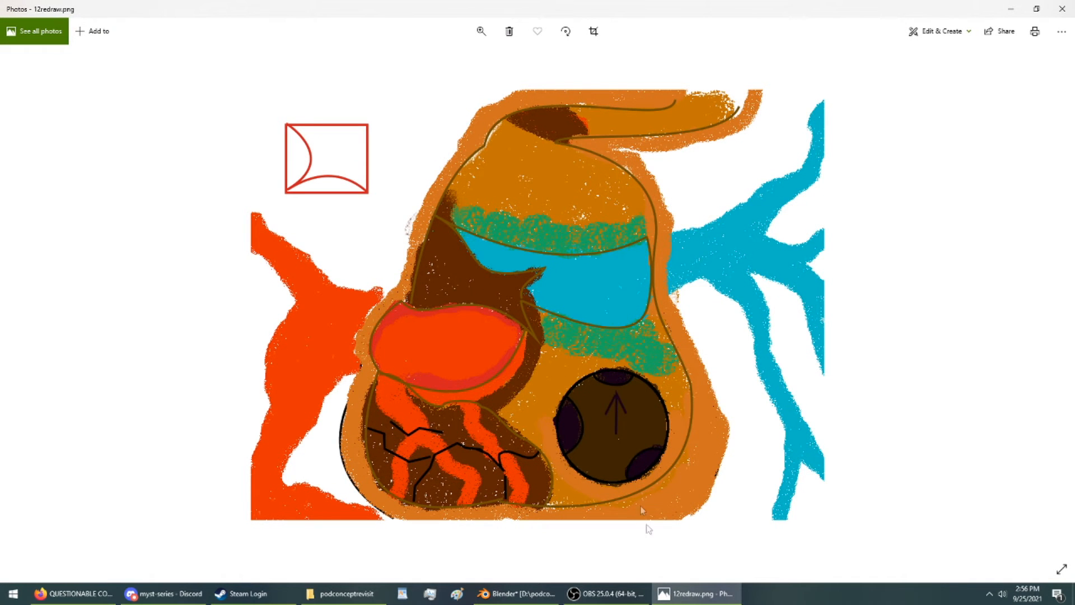
{"action": "left_click", "coordinate": [608, 594]}
{"action": "left_click", "coordinate": [223, 316]}
{"action": "left_click", "coordinate": [516, 593]}
{"action": "left_click", "coordinate": [678, 597]}
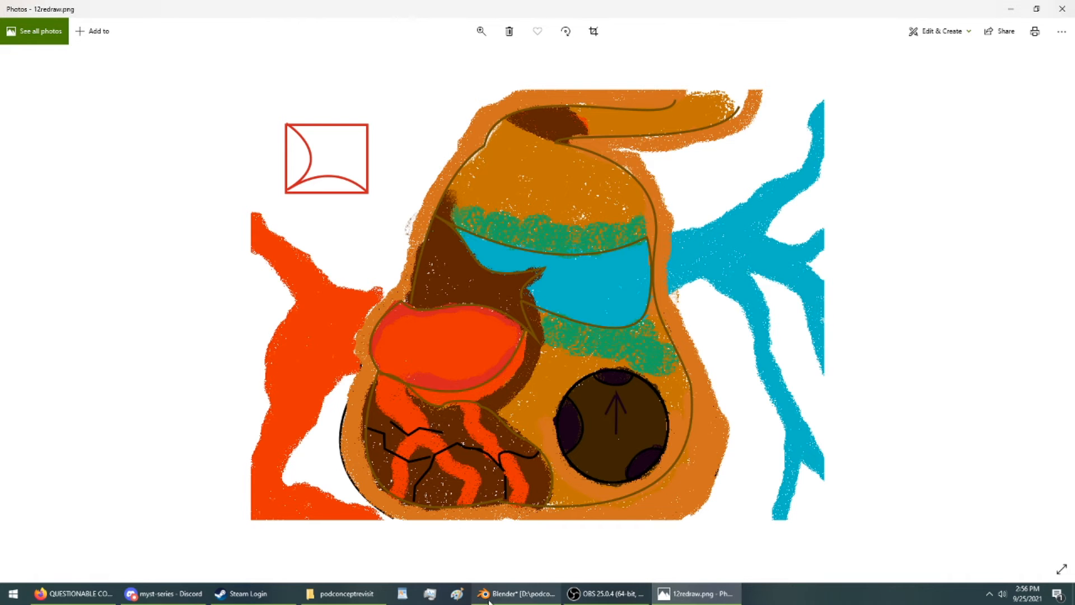
{"action": "left_click", "coordinate": [516, 594]}
{"action": "scroll", "coordinate": [482, 310], "scroll_direction": "up", "scroll_amount": 3}
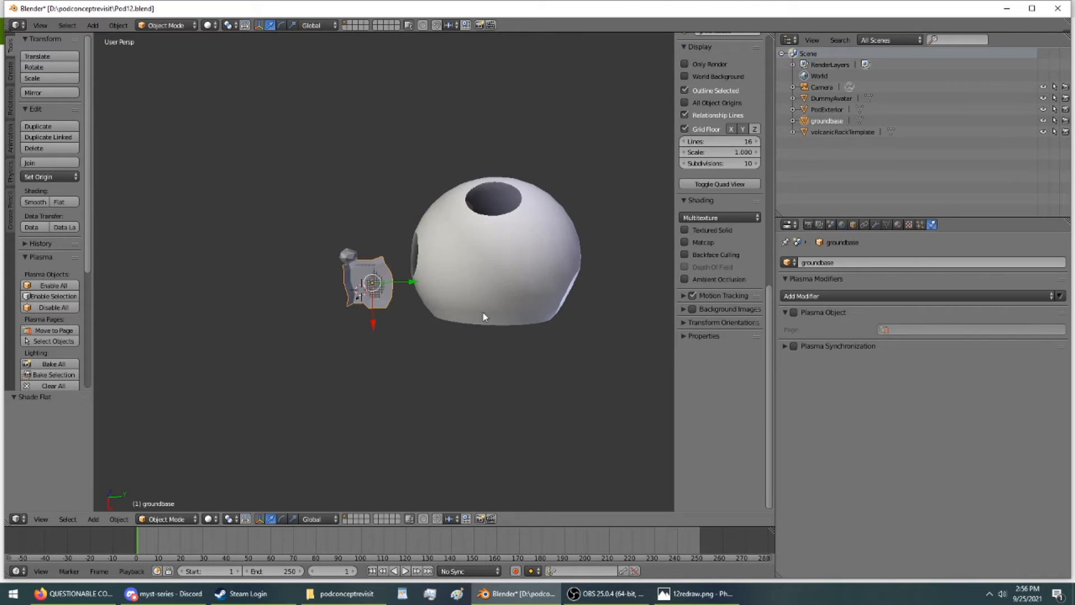
{"action": "key", "text": "alt+Tab"}
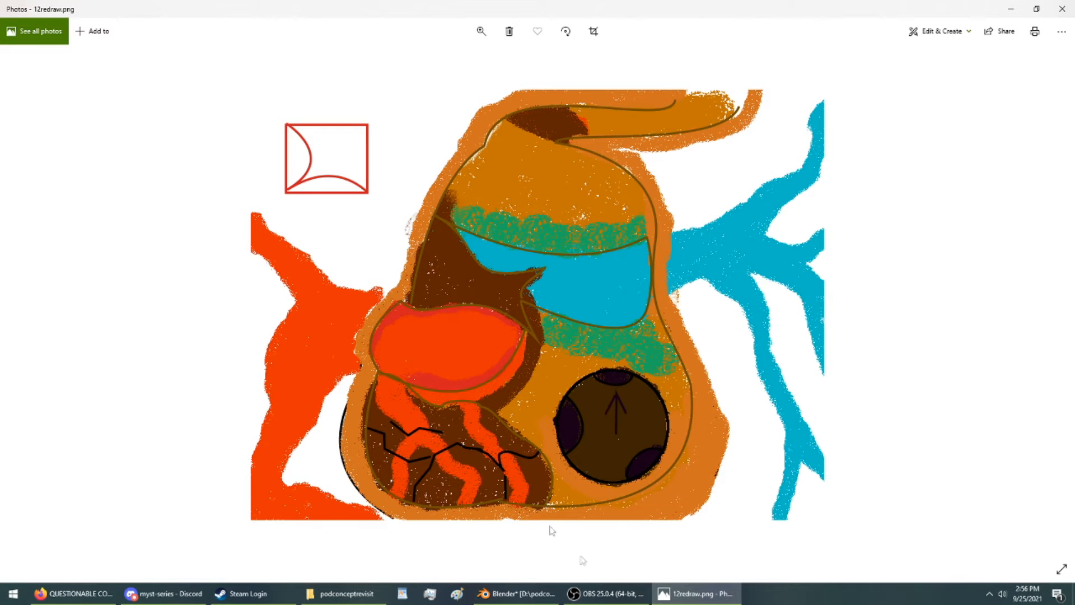
{"action": "key", "text": "alt+Tab"}
{"action": "middle_click_drag", "start_coordinate": [370, 312], "coordinate": [605, 231]}
{"action": "scroll", "coordinate": [557, 255], "scroll_direction": "up", "scroll_amount": 6}
{"action": "middle_click_drag", "start_coordinate": [546, 256], "coordinate": [214, 144]}
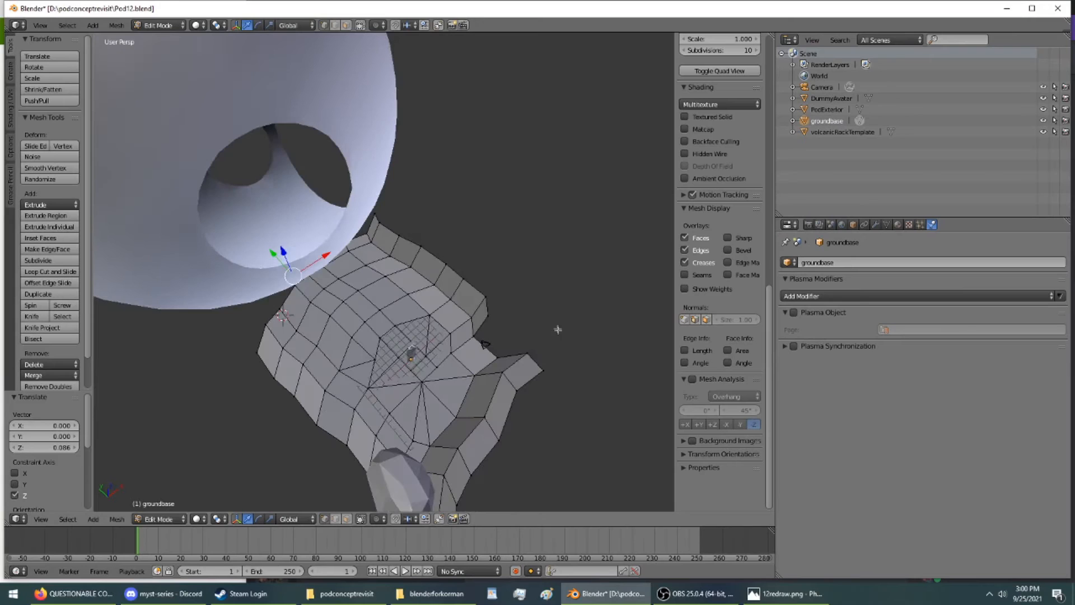
- Isolate the groundbase mesh in local view for work on the gap in its raised rim
{"action": "middle_click_drag", "start_coordinate": [559, 326], "coordinate": [523, 365]}
{"action": "key", "text": "KP_Divide"}
{"action": "middle_click_drag", "start_coordinate": [434, 308], "coordinate": [493, 319]}
{"action": "scroll", "coordinate": [439, 227], "scroll_direction": "up", "scroll_amount": 5}
{"action": "scroll", "coordinate": [438, 227], "scroll_direction": "up", "scroll_amount": 1}
{"action": "middle_click_drag", "start_coordinate": [434, 223], "coordinate": [341, 75]}
{"action": "scroll", "coordinate": [432, 308], "scroll_direction": "up", "scroll_amount": 1}
{"action": "middle_click_drag", "start_coordinate": [432, 312], "coordinate": [264, 386]}
{"action": "middle_click_drag", "start_coordinate": [353, 394], "coordinate": [400, 356]}
{"action": "scroll", "coordinate": [399, 350], "scroll_direction": "up", "scroll_amount": 4}
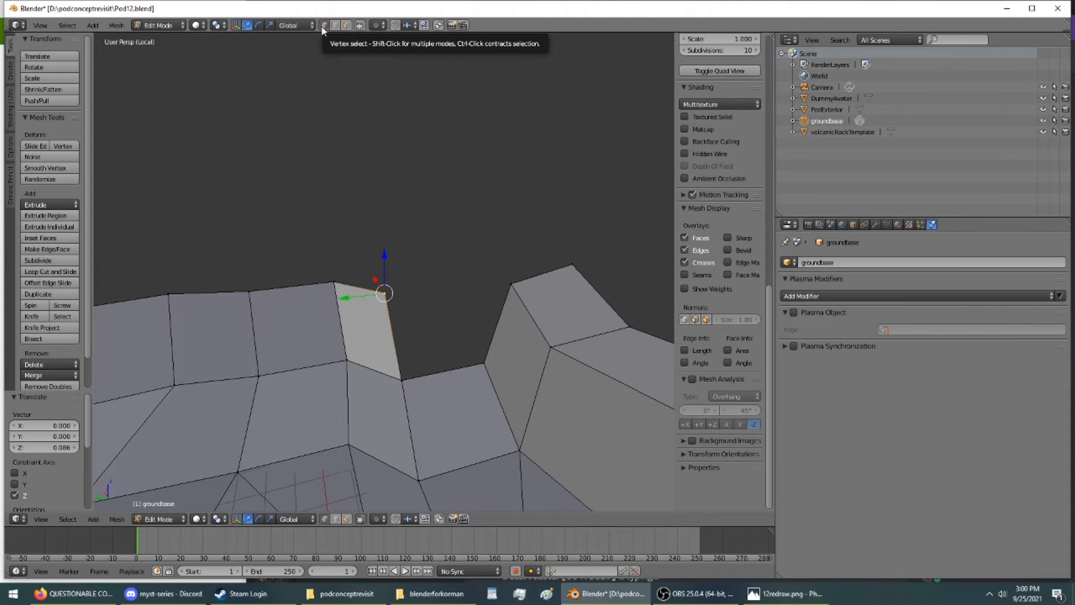
{"action": "key", "text": "a"}
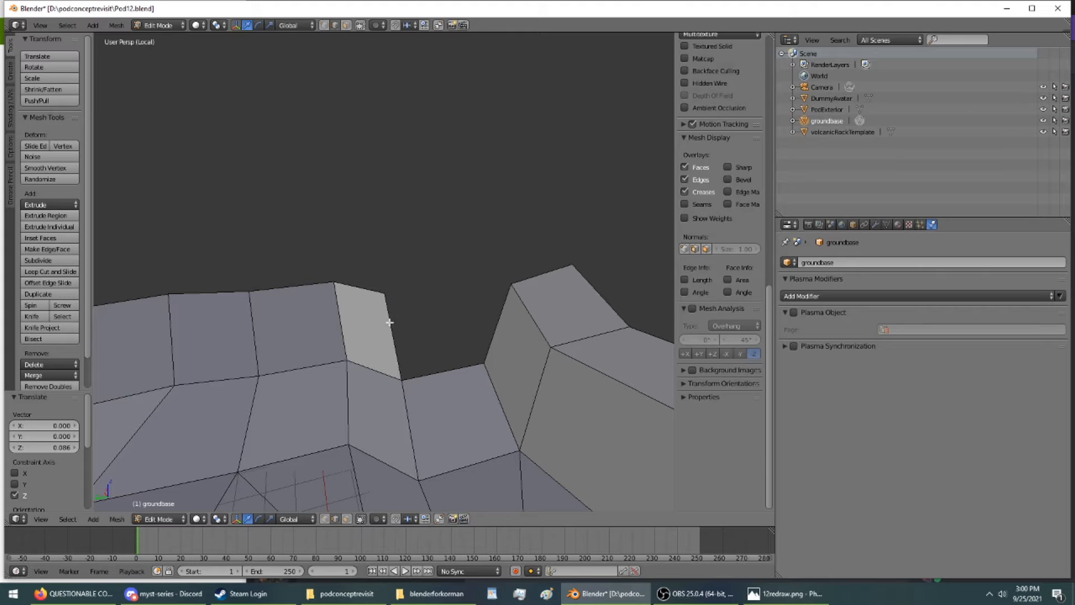
{"action": "right_click", "coordinate": [389, 322]}
{"action": "left_click", "coordinate": [346, 25]}
{"action": "right_click", "coordinate": [385, 352]}
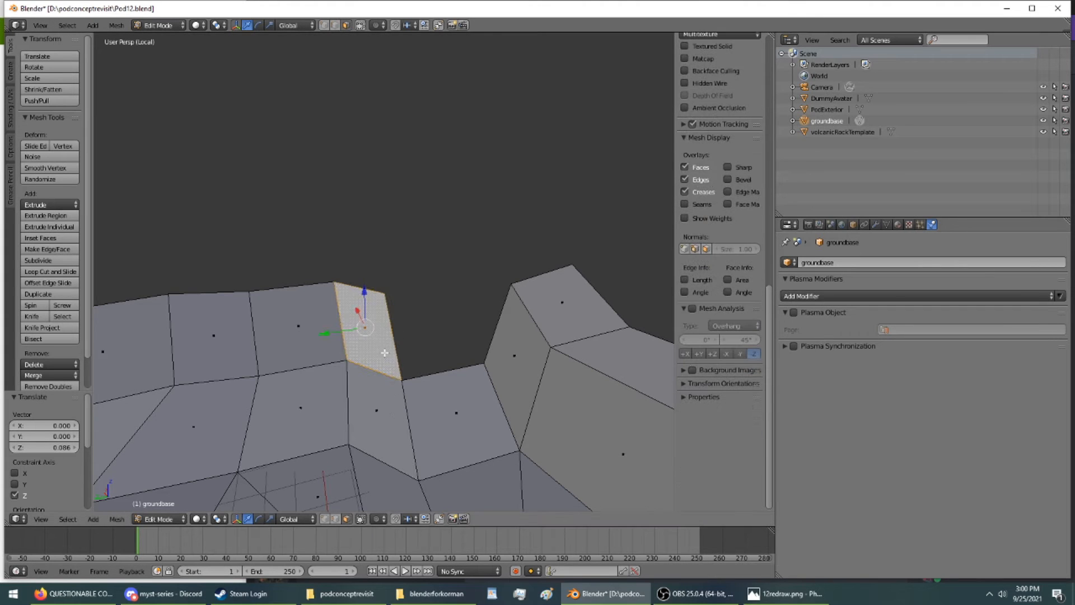
- Fill the lower half of the rim gap with a triangular face between the wall's top corner vertex and the notch's base vertices
{"action": "right_click", "coordinate": [384, 293]}
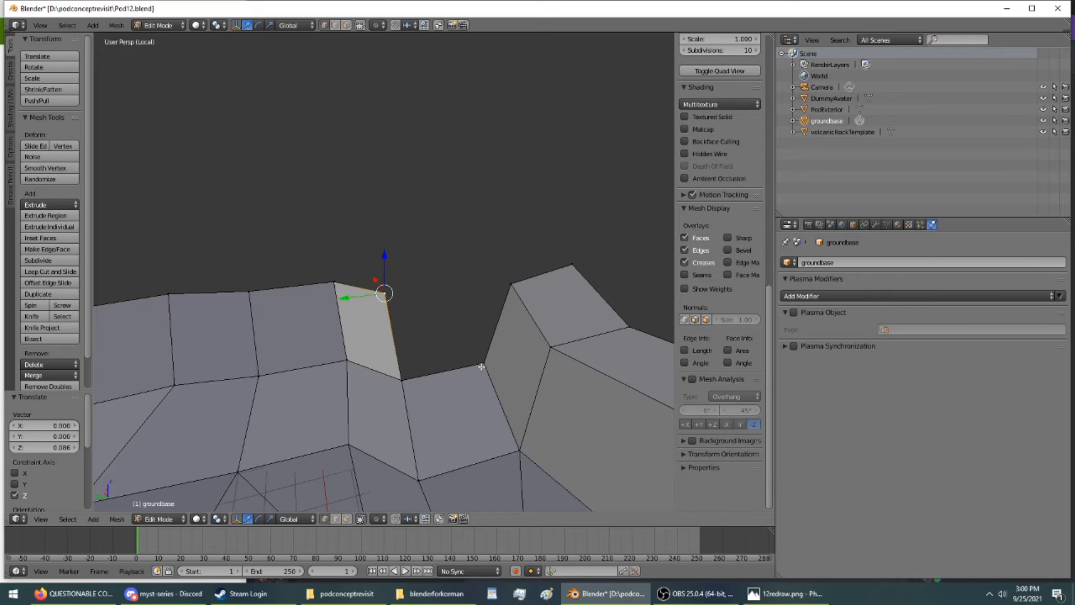
{"action": "right_click", "coordinate": [401, 382], "text": "ctrl"}
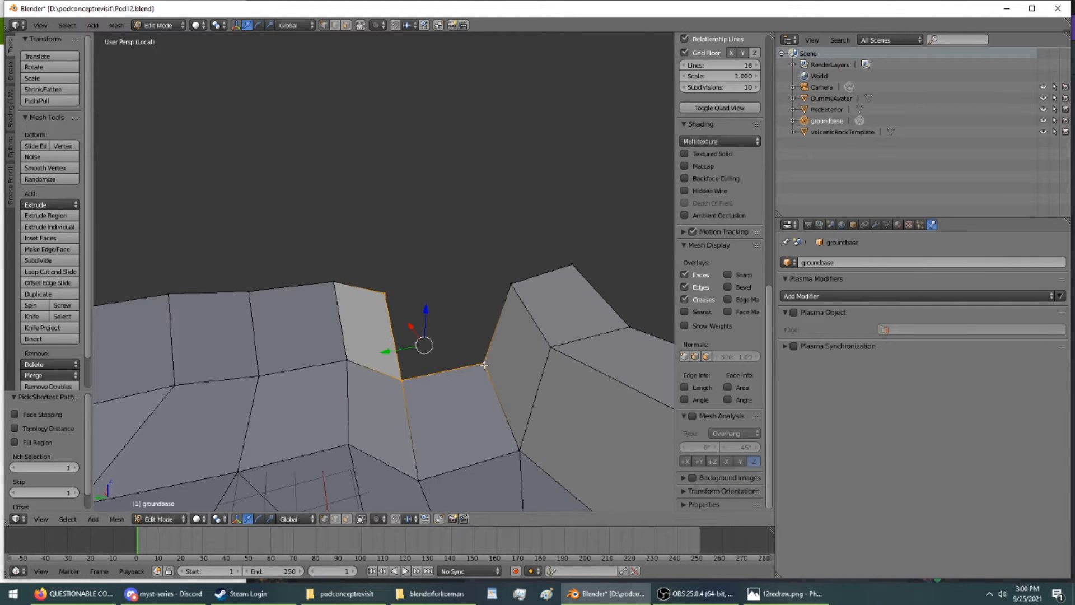
{"action": "left_click", "coordinate": [57, 252]}
{"action": "middle_click_drag", "start_coordinate": [392, 269], "coordinate": [334, 325]}
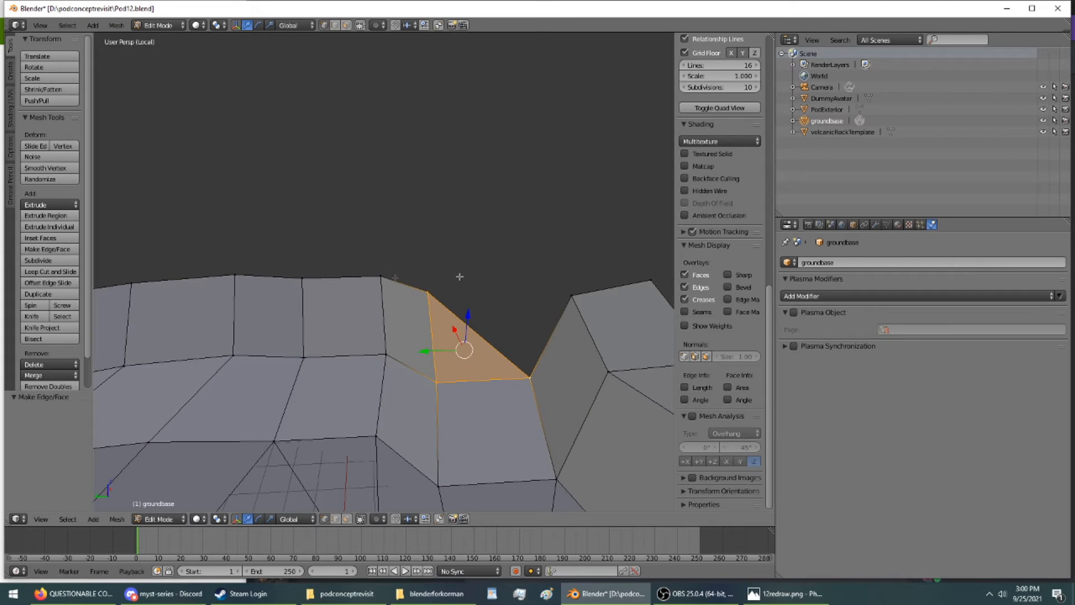
- Close the rest of the rim gap with a second triangular face reaching the neighbouring wall's top corner
{"action": "right_click", "coordinate": [431, 294]}
{"action": "right_click", "coordinate": [528, 374], "text": "ctrl"}
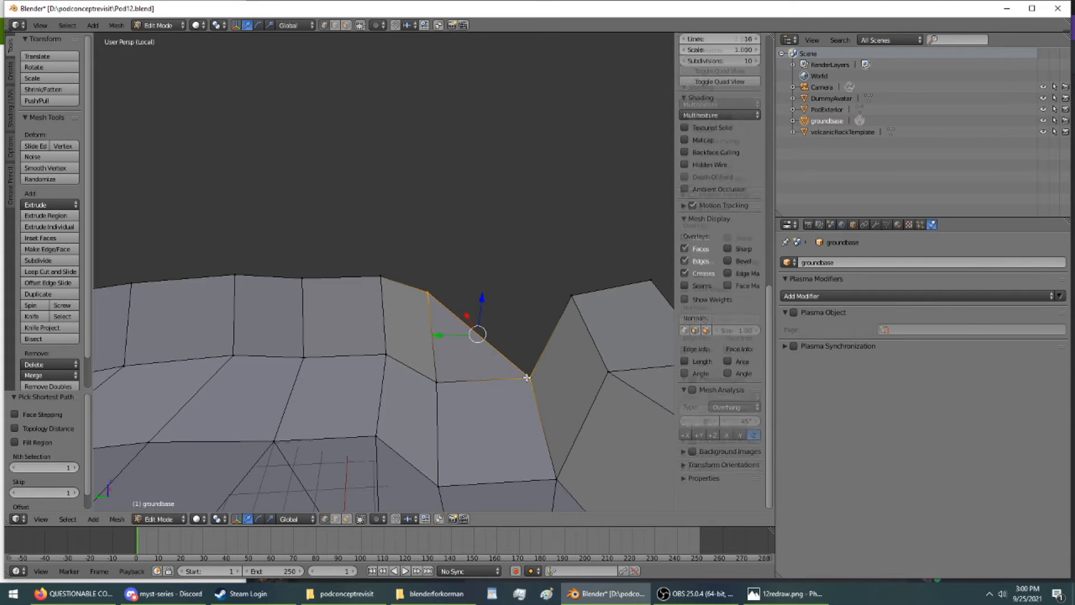
{"action": "left_click", "coordinate": [57, 249]}
{"action": "middle_click_drag", "start_coordinate": [336, 313], "coordinate": [180, 305]}
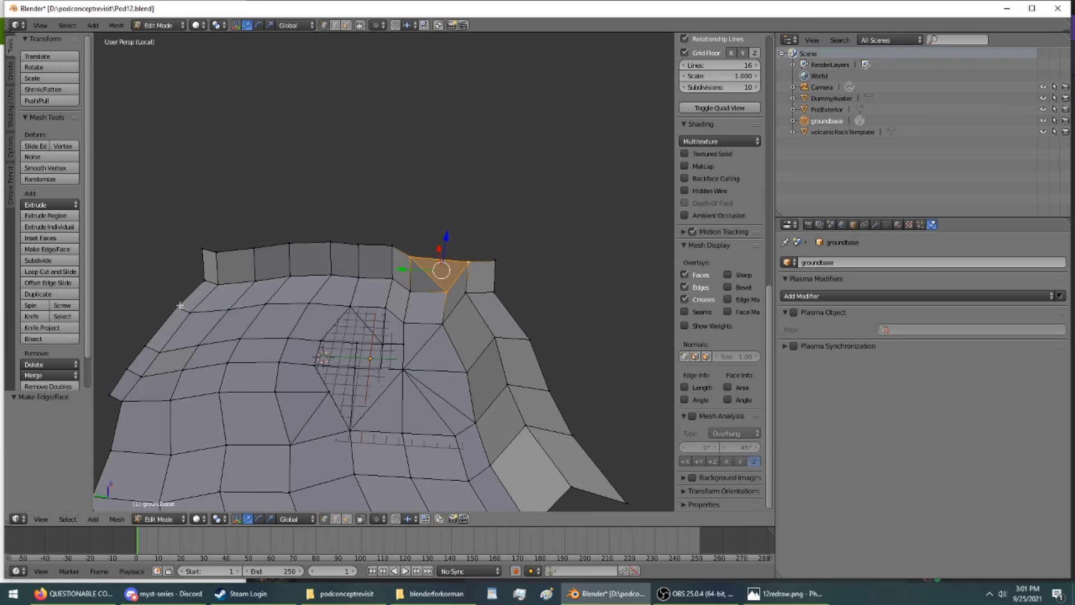
- Select the back wall's top edge as a shortest path and extrude it upward and outward, about 2.8 units along Z
{"action": "right_click", "coordinate": [203, 251]}
{"action": "middle_click_drag", "start_coordinate": [508, 347], "coordinate": [350, 256]}
{"action": "right_click", "coordinate": [455, 274], "text": "ctrl"}
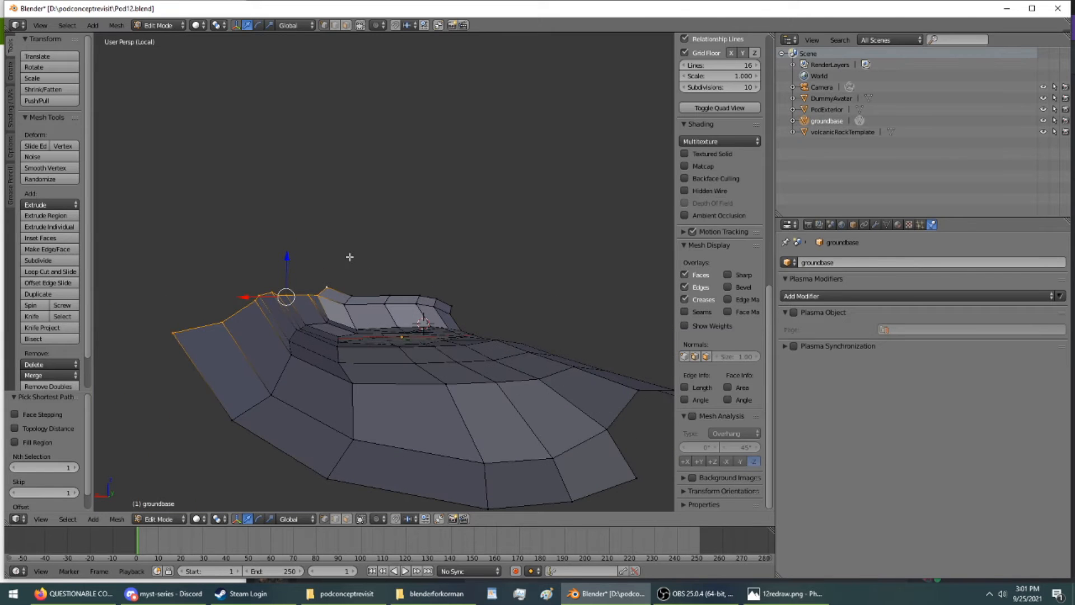
{"action": "left_click", "coordinate": [25, 219]}
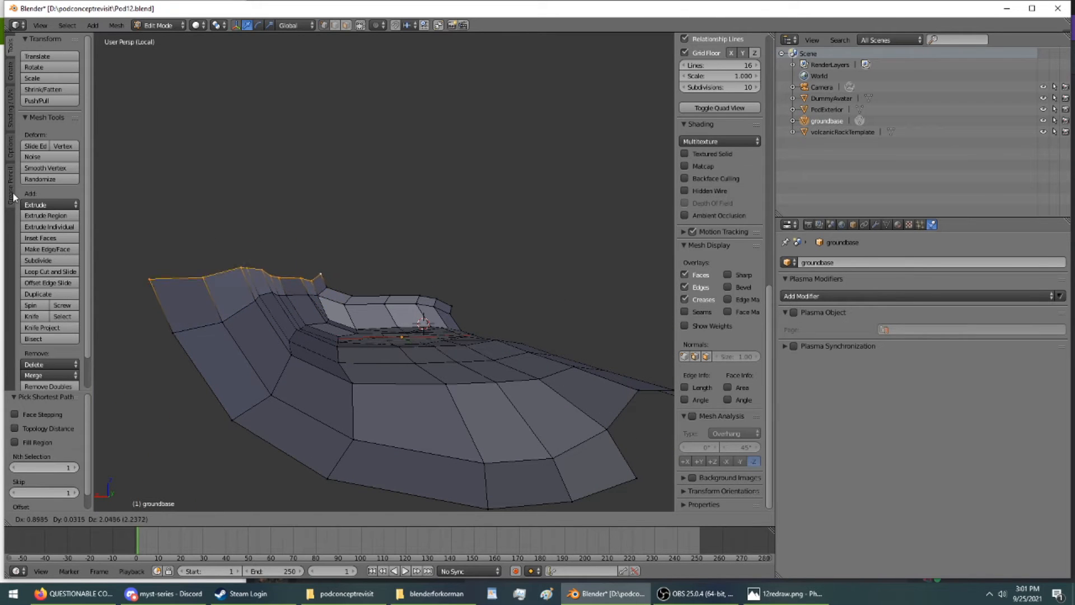
{"action": "left_click", "coordinate": [15, 191]}
{"action": "middle_click_drag", "start_coordinate": [276, 234], "coordinate": [277, 283]}
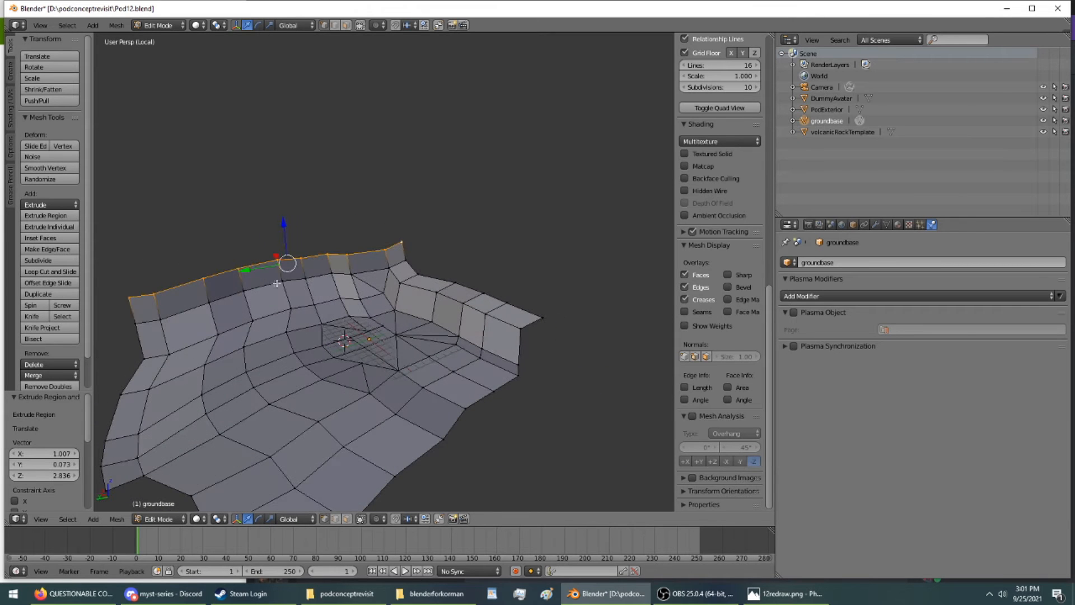
- Check the concept map, extrude the adjoining side wall's top edge outward and upward, and lower the new edge about 0.46 units along Z
{"action": "right_click", "coordinate": [407, 269]}
{"action": "middle_click_drag", "start_coordinate": [541, 317], "coordinate": [481, 336]}
{"action": "left_click", "coordinate": [784, 593]}
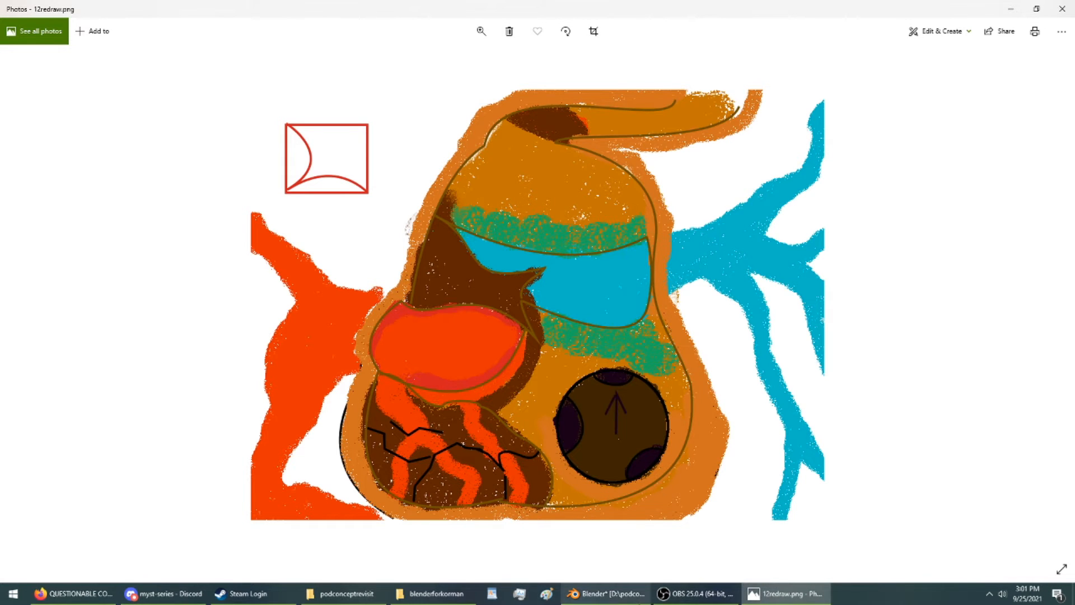
{"action": "left_click", "coordinate": [628, 599]}
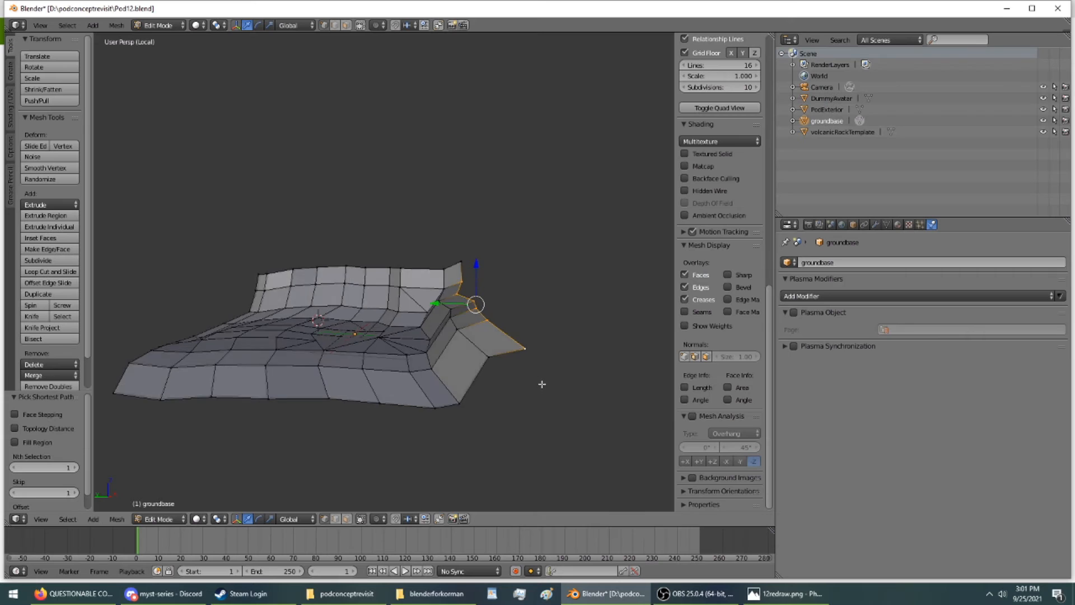
{"action": "left_click", "coordinate": [44, 215]}
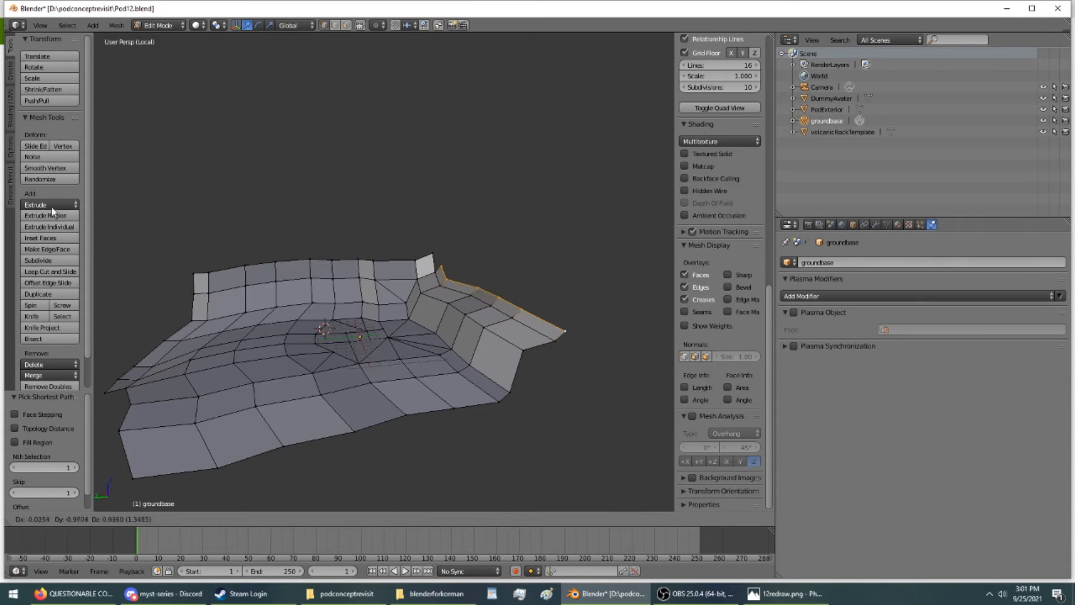
{"action": "left_click", "coordinate": [58, 194]}
{"action": "middle_click_drag", "start_coordinate": [443, 285], "coordinate": [399, 277]}
{"action": "left_click_drag", "start_coordinate": [493, 254], "coordinate": [496, 268]}
- Fill the corner gap between the two extruded walls with a face joining their top corner vertices
{"action": "middle_click_drag", "start_coordinate": [496, 268], "coordinate": [356, 273]}
{"action": "scroll", "coordinate": [424, 311], "scroll_direction": "up", "scroll_amount": 4}
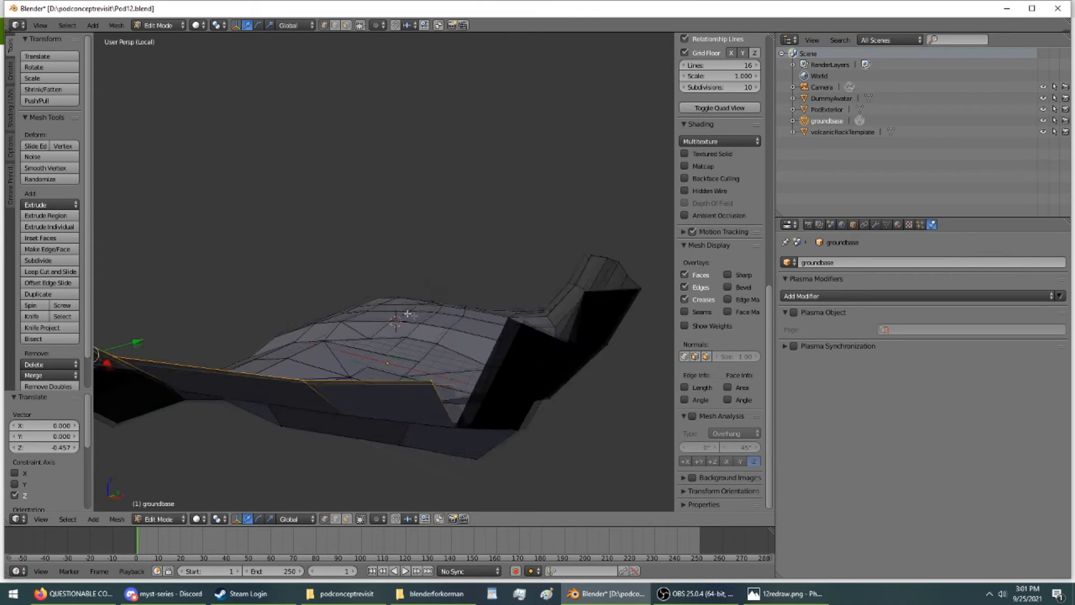
{"action": "middle_click_drag", "start_coordinate": [408, 314], "coordinate": [384, 292]}
{"action": "right_click", "coordinate": [288, 253]}
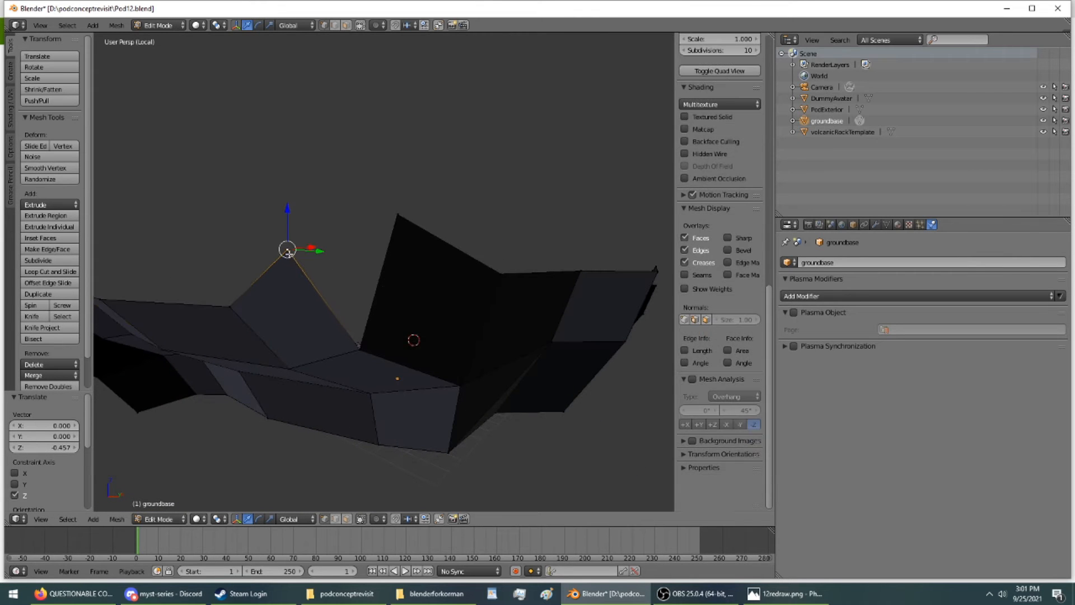
{"action": "right_click", "coordinate": [396, 217], "text": "ctrl"}
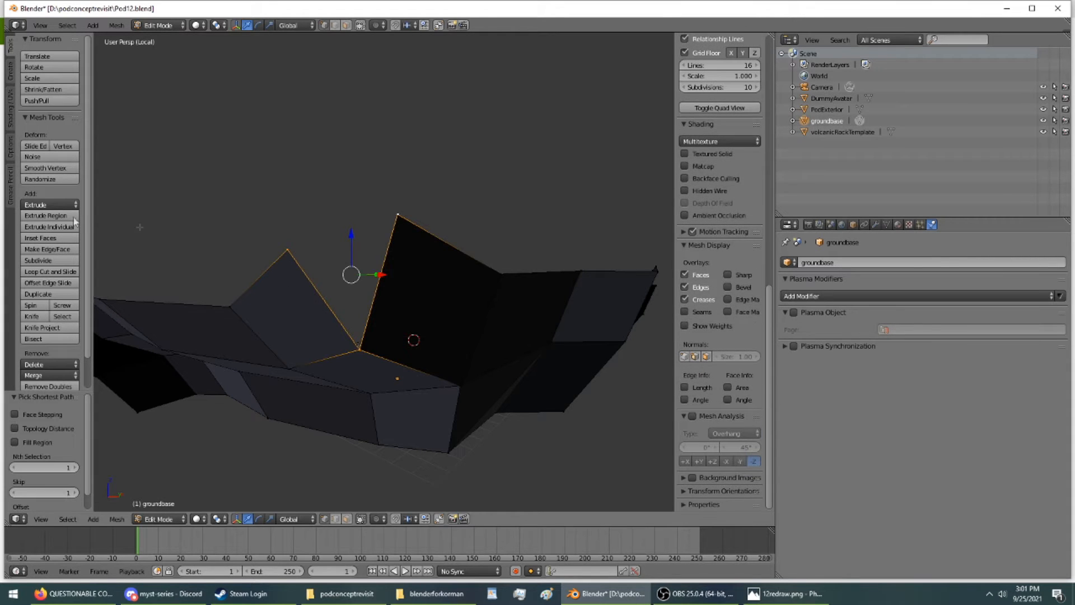
{"action": "left_click", "coordinate": [59, 250]}
{"action": "middle_click_drag", "start_coordinate": [130, 257], "coordinate": [334, 397]}
{"action": "scroll", "coordinate": [418, 294], "scroll_direction": "down", "scroll_amount": 4}
- Select the terrain's open edge adjoining the side wall, extrude it outward, and shift the new edge about -1.14 units along Y
{"action": "right_click", "coordinate": [296, 418]}
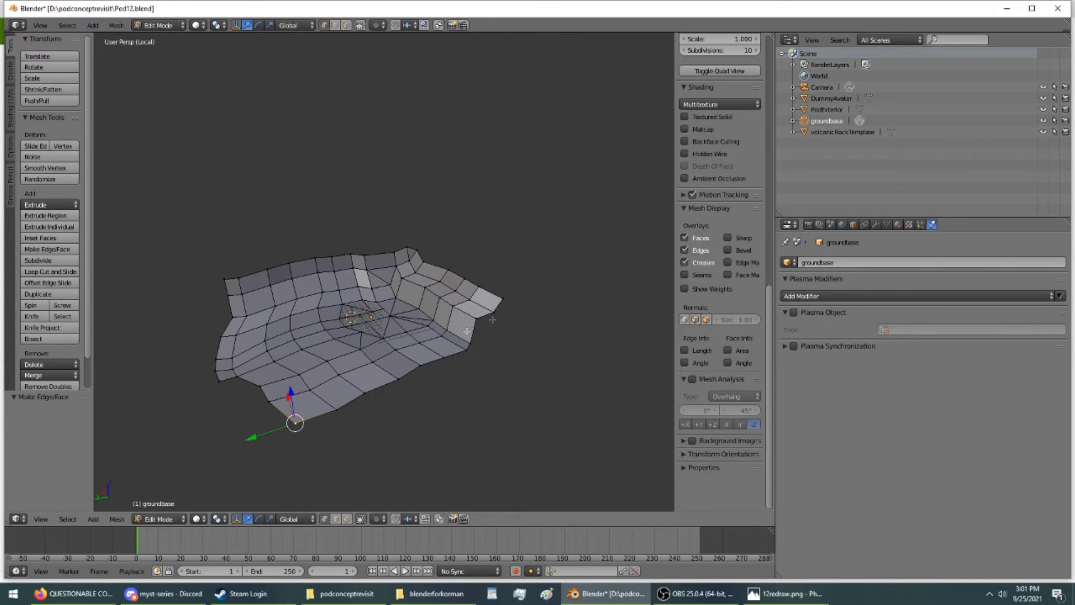
{"action": "right_click", "coordinate": [495, 308], "text": "ctrl"}
{"action": "middle_click_drag", "start_coordinate": [496, 308], "coordinate": [404, 260]}
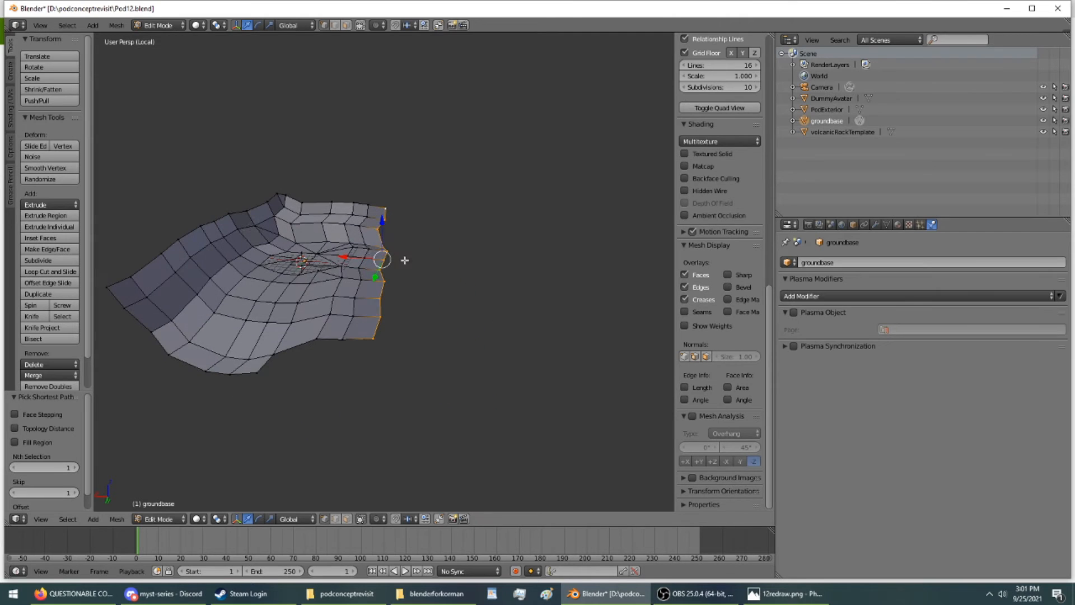
{"action": "left_click", "coordinate": [101, 218]}
{"action": "middle_click_drag", "start_coordinate": [101, 217], "coordinate": [140, 230]}
{"action": "left_click_drag", "start_coordinate": [375, 280], "coordinate": [387, 281]}
{"action": "middle_click_drag", "start_coordinate": [386, 281], "coordinate": [390, 254]}
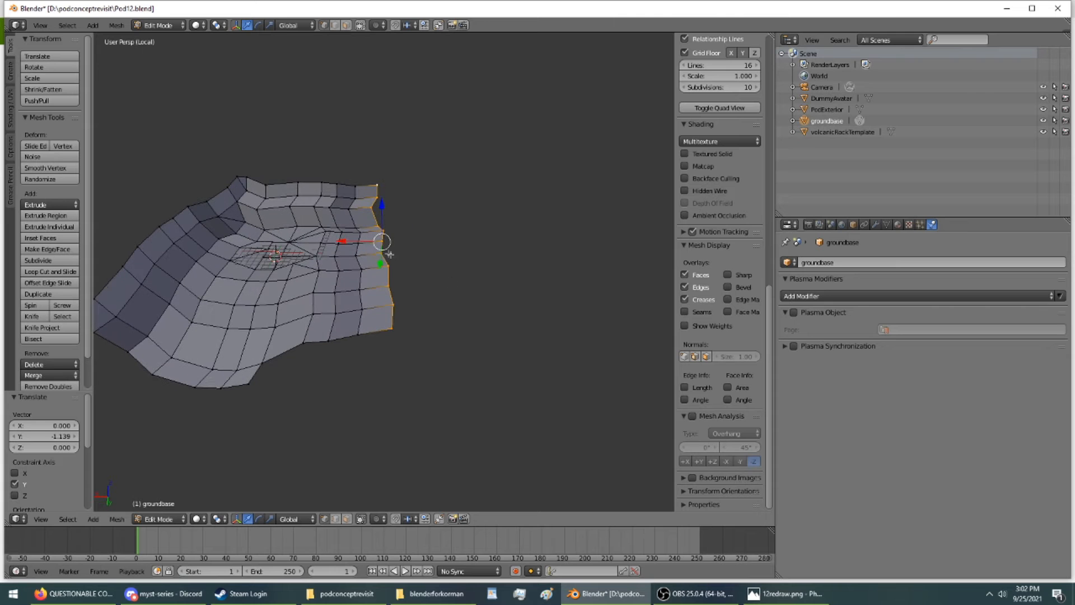
- Extrude the same open edge outward again by about -4.8 units along X and pull the new edge slightly back along X
{"action": "left_click", "coordinate": [62, 215]}
{"action": "left_click", "coordinate": [87, 219]}
{"action": "middle_click_drag", "start_coordinate": [268, 238], "coordinate": [112, 228]}
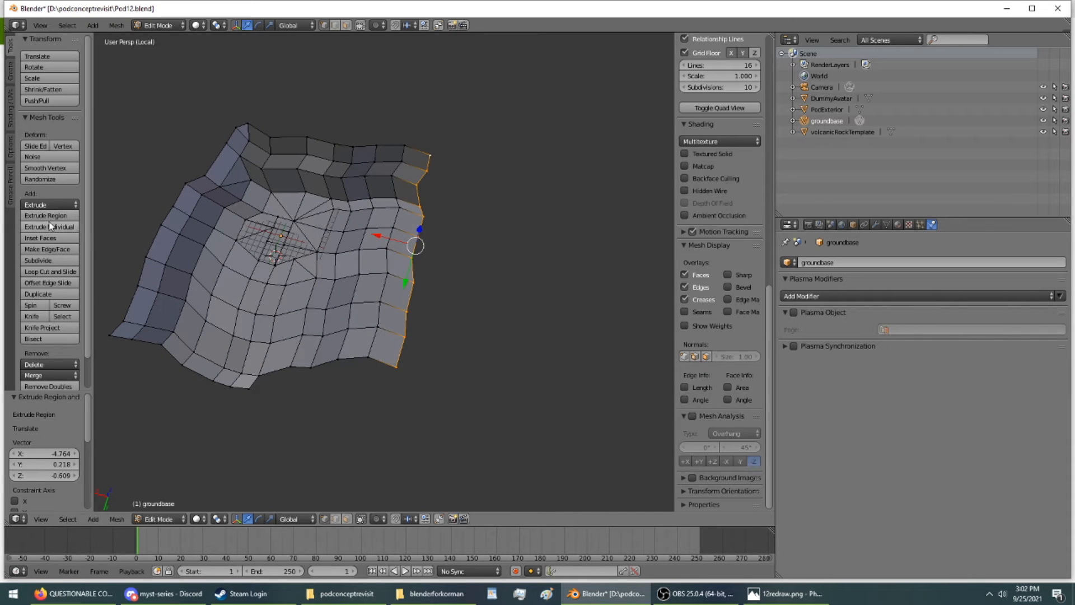
{"action": "left_click_drag", "start_coordinate": [408, 273], "coordinate": [410, 268]}
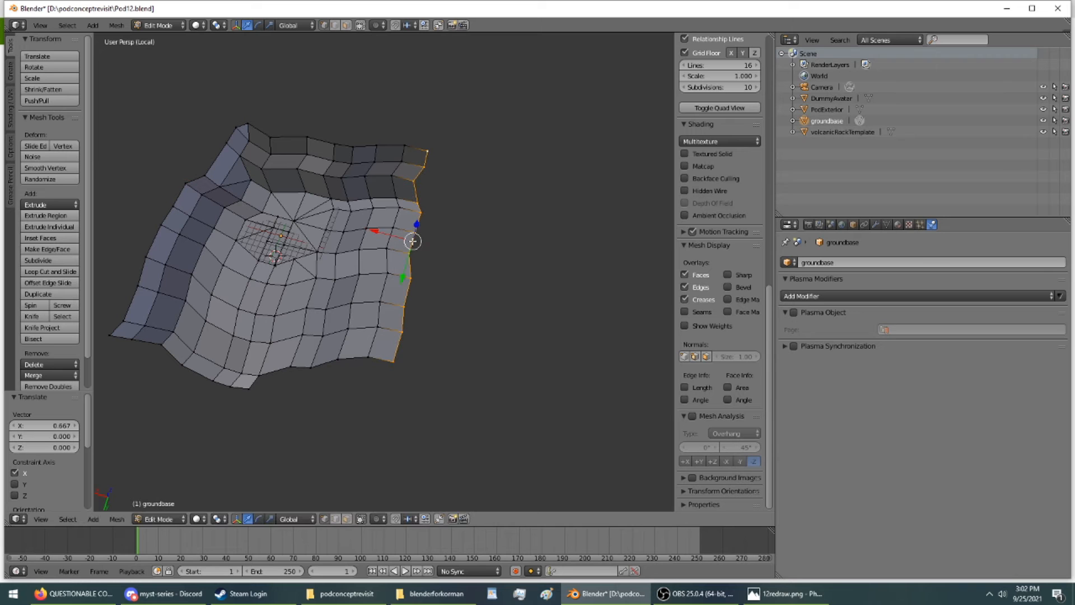
{"action": "middle_click_drag", "start_coordinate": [414, 235], "coordinate": [414, 174]}
{"action": "left_click_drag", "start_coordinate": [408, 212], "coordinate": [408, 212]}
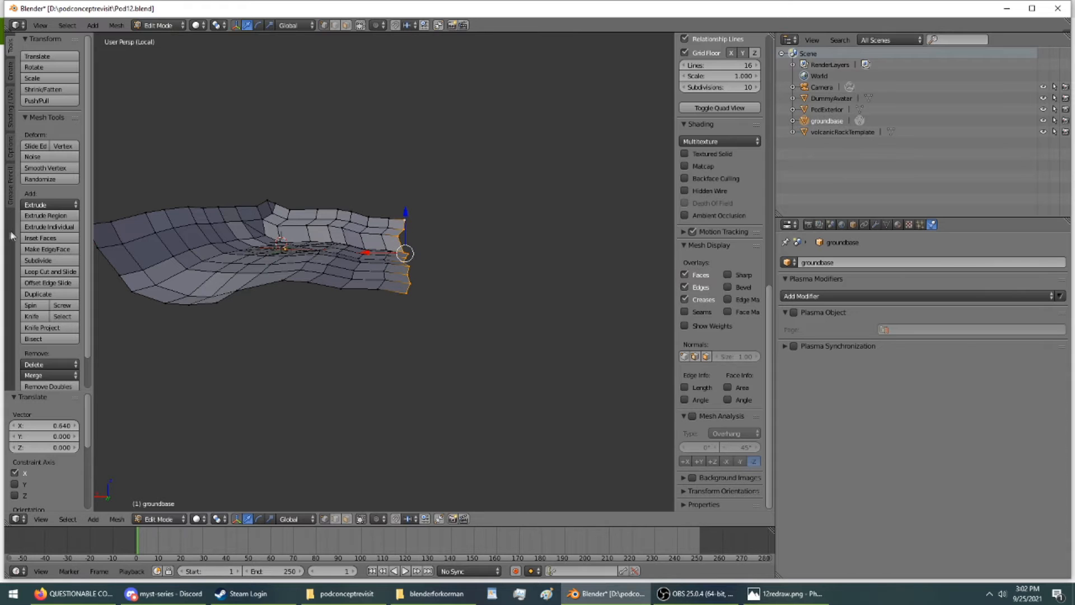
- Extrude another row from the open edge, about -3.8 units along X, and shift it about -0.81 units along Y
{"action": "left_click", "coordinate": [72, 224]}
{"action": "middle_click_drag", "start_coordinate": [71, 225], "coordinate": [187, 268]}
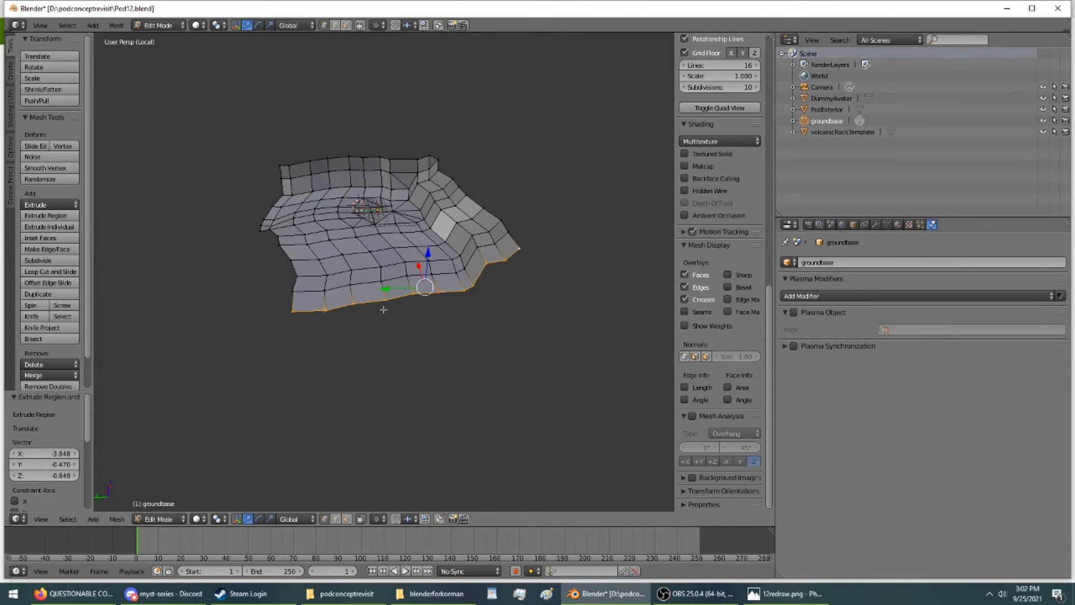
{"action": "left_click_drag", "start_coordinate": [393, 291], "coordinate": [426, 289]}
{"action": "middle_click_drag", "start_coordinate": [425, 290], "coordinate": [262, 171]}
{"action": "key", "text": "KP_Divide"}
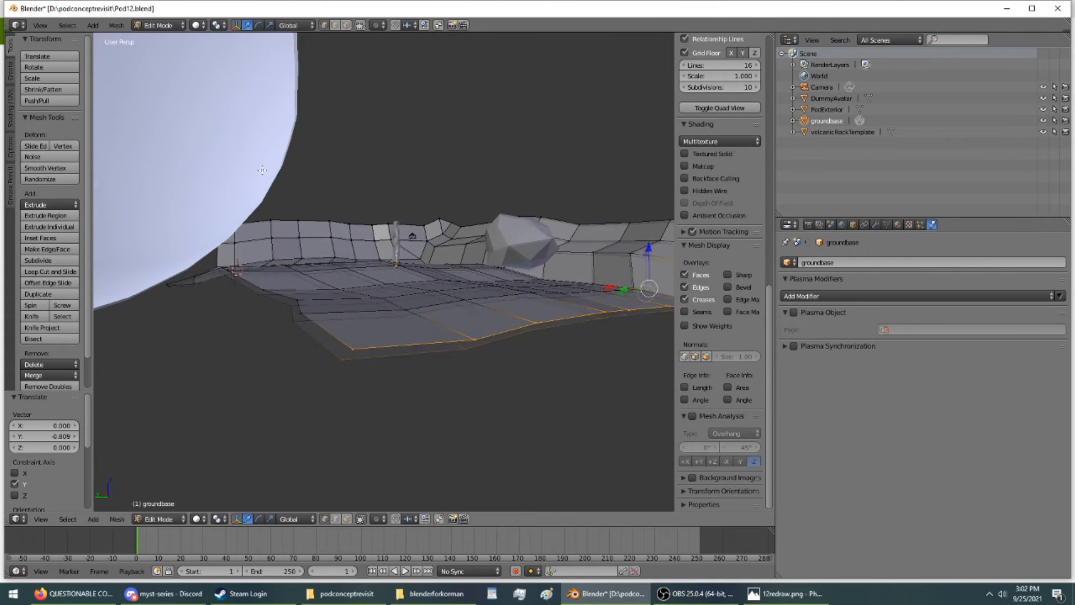
{"action": "middle_click_drag", "start_coordinate": [357, 355], "coordinate": [322, 318]}
{"action": "key", "text": "KP_Divide"}
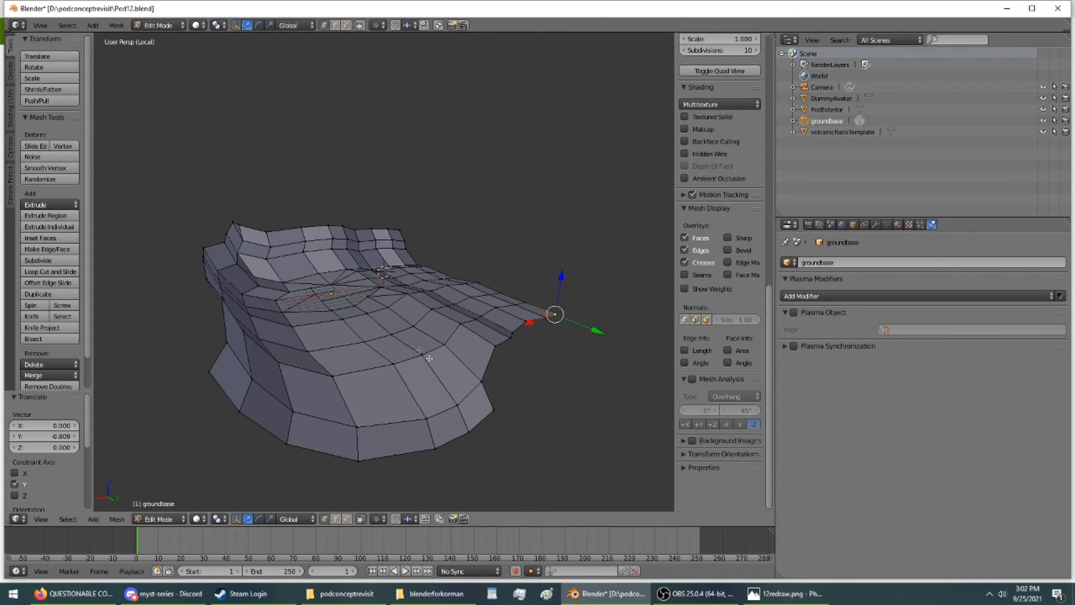
{"action": "left_click", "coordinate": [213, 376], "text": "ctrl"}
{"action": "middle_click_drag", "start_coordinate": [213, 376], "coordinate": [437, 452]}
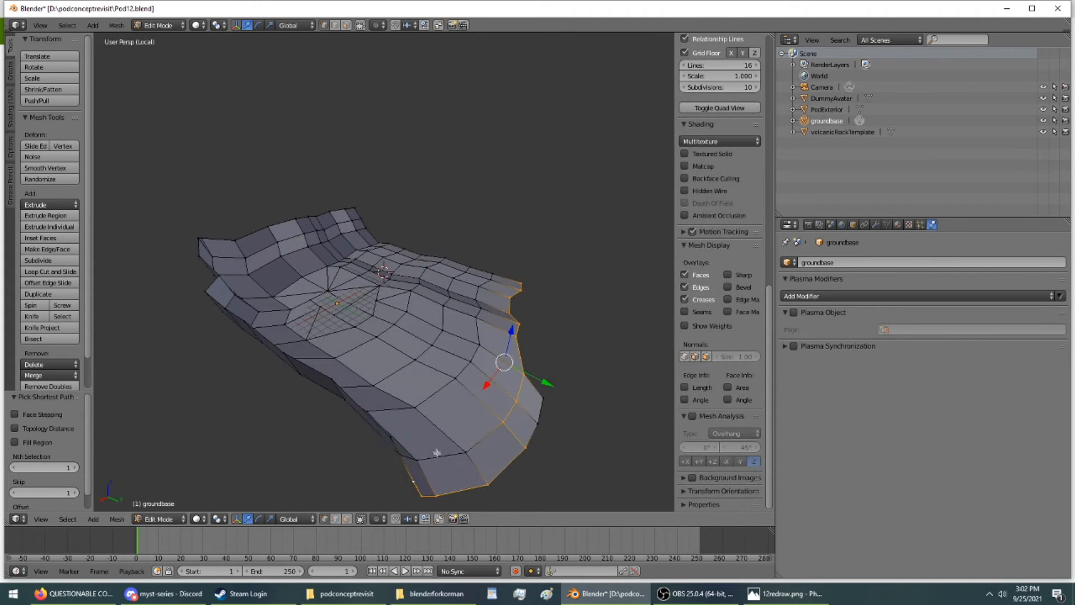
{"action": "right_click", "coordinate": [542, 395]}
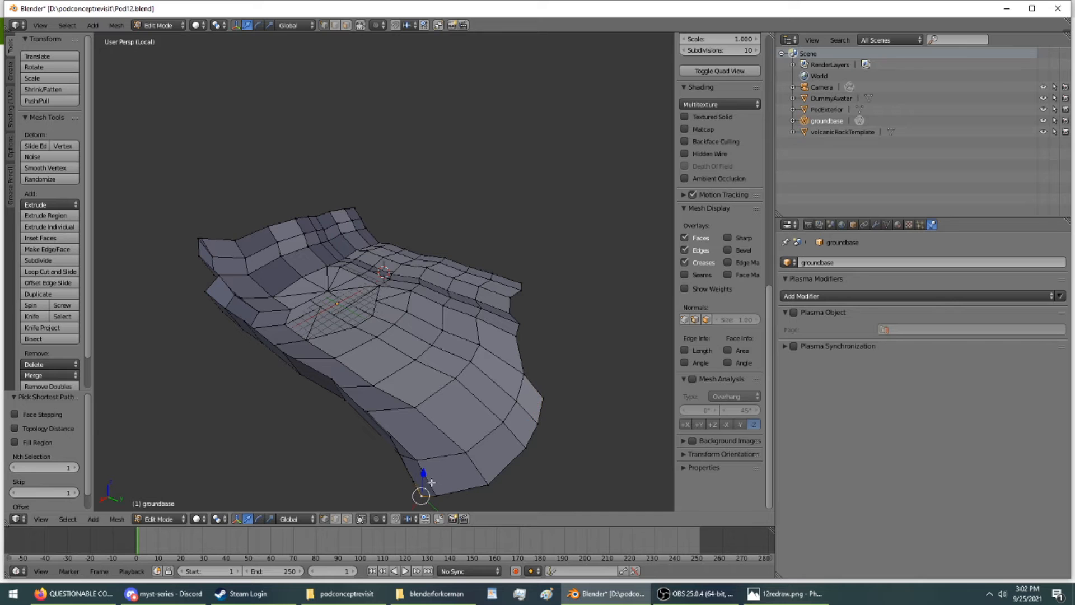
{"action": "right_click", "coordinate": [522, 283], "text": "ctrl"}
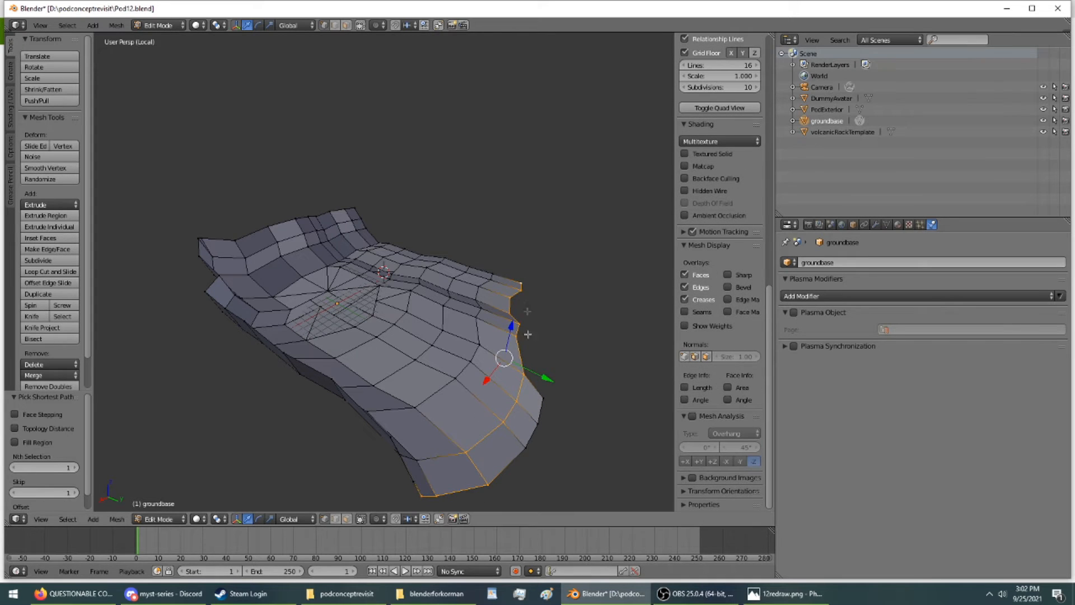
- Select the terrain's outer open edge, extrude it about -1.07, 3.67 and -1.09 along X, Y and Z, and shift it about -0.42 along X
{"action": "right_click", "coordinate": [420, 497]}
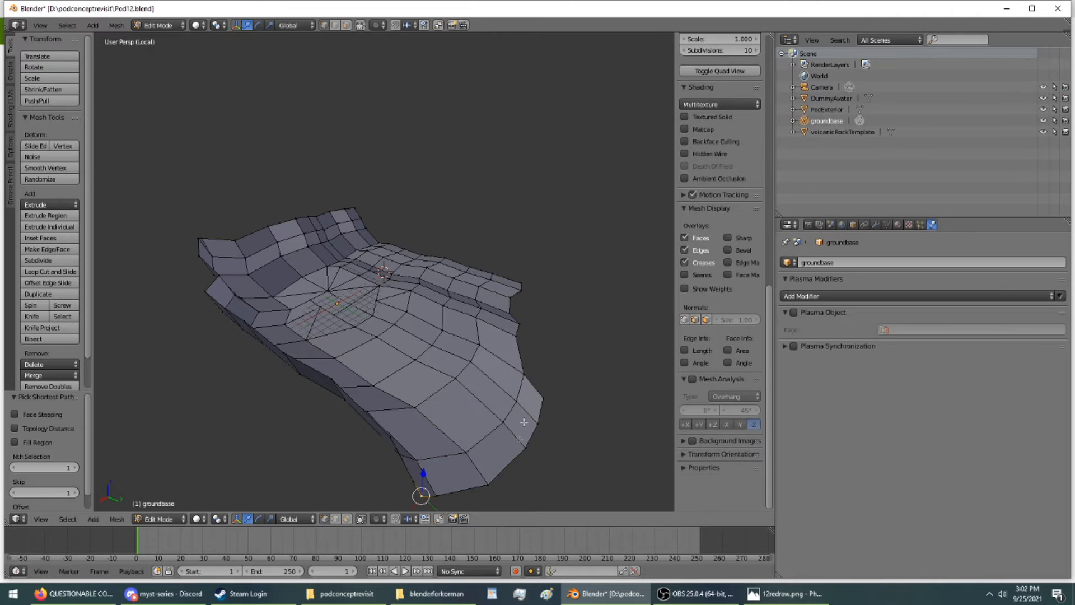
{"action": "right_click", "coordinate": [543, 401], "text": "ctrl"}
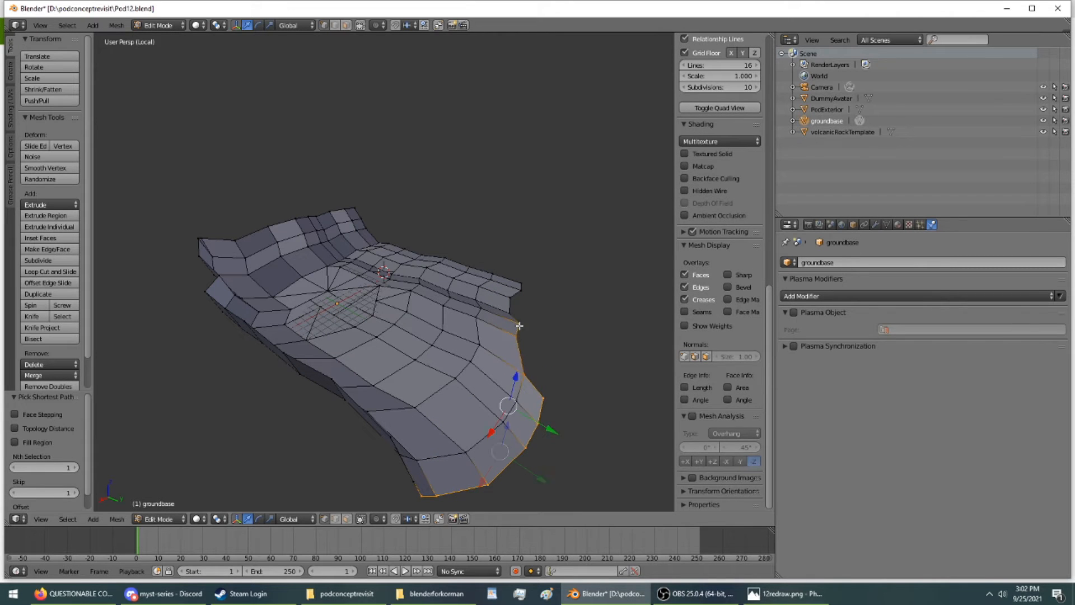
{"action": "middle_click_drag", "start_coordinate": [523, 300], "coordinate": [359, 263]}
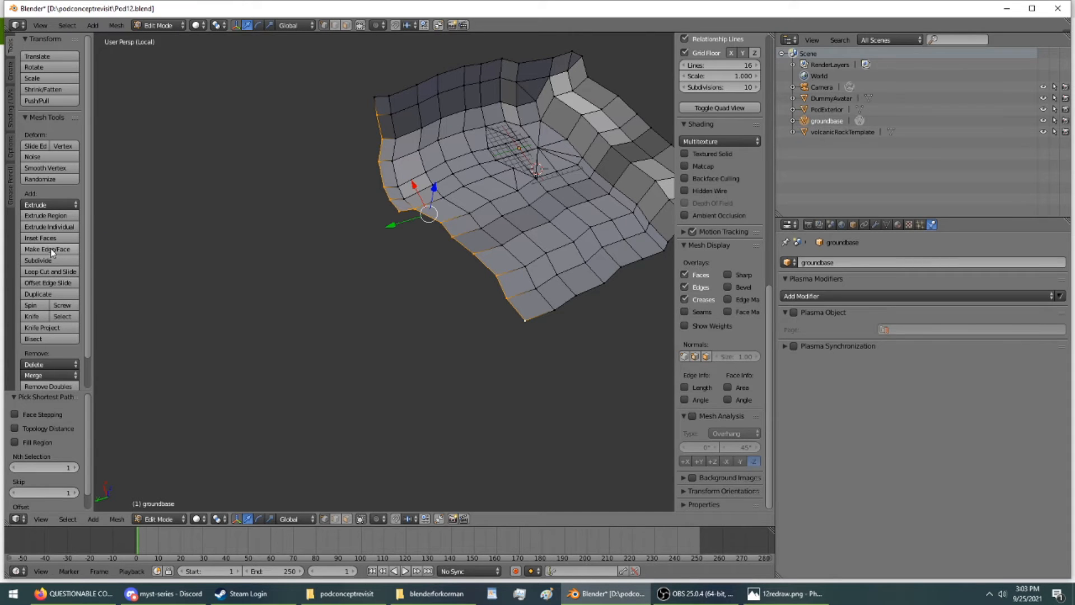
{"action": "left_click", "coordinate": [42, 219]}
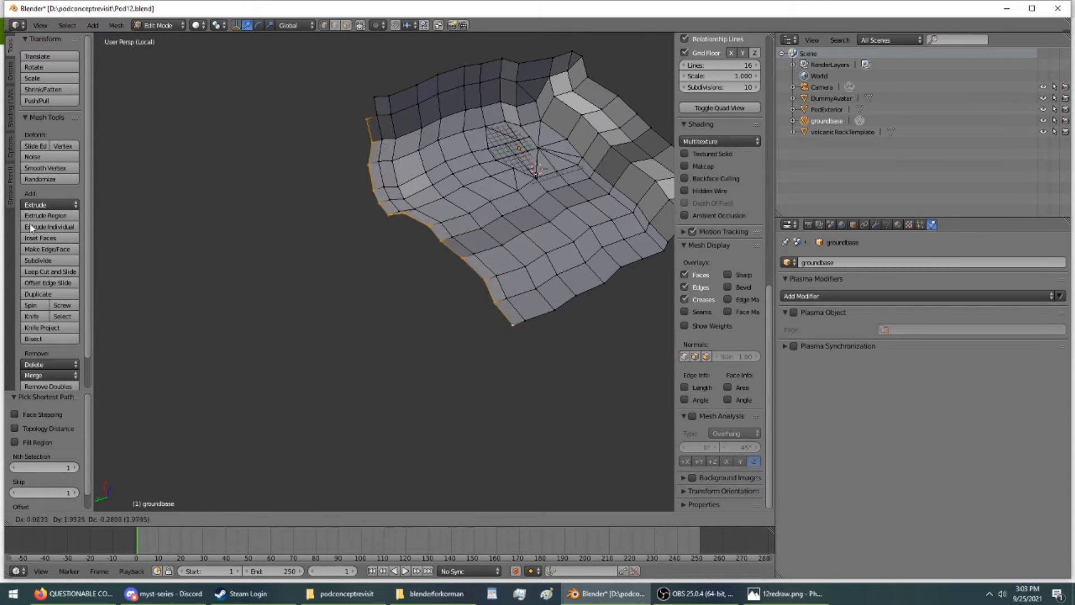
{"action": "left_click", "coordinate": [24, 233]}
{"action": "middle_click_drag", "start_coordinate": [224, 285], "coordinate": [416, 267]}
{"action": "scroll", "coordinate": [416, 267], "scroll_direction": "up", "scroll_amount": 3}
{"action": "middle_click_drag", "start_coordinate": [376, 314], "coordinate": [489, 355]}
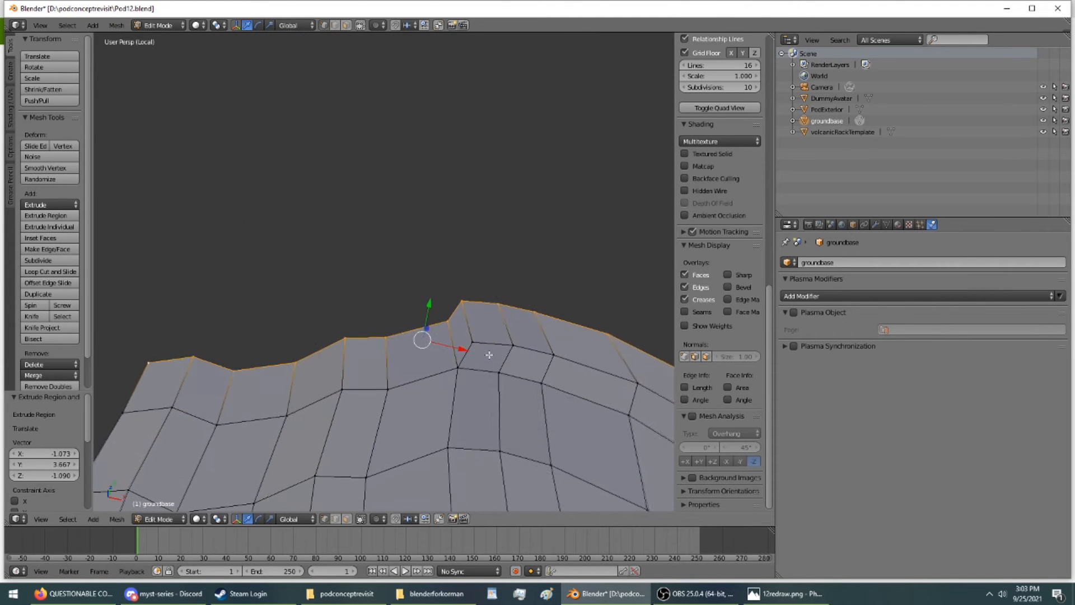
{"action": "left_click_drag", "start_coordinate": [461, 352], "coordinate": [456, 354]}
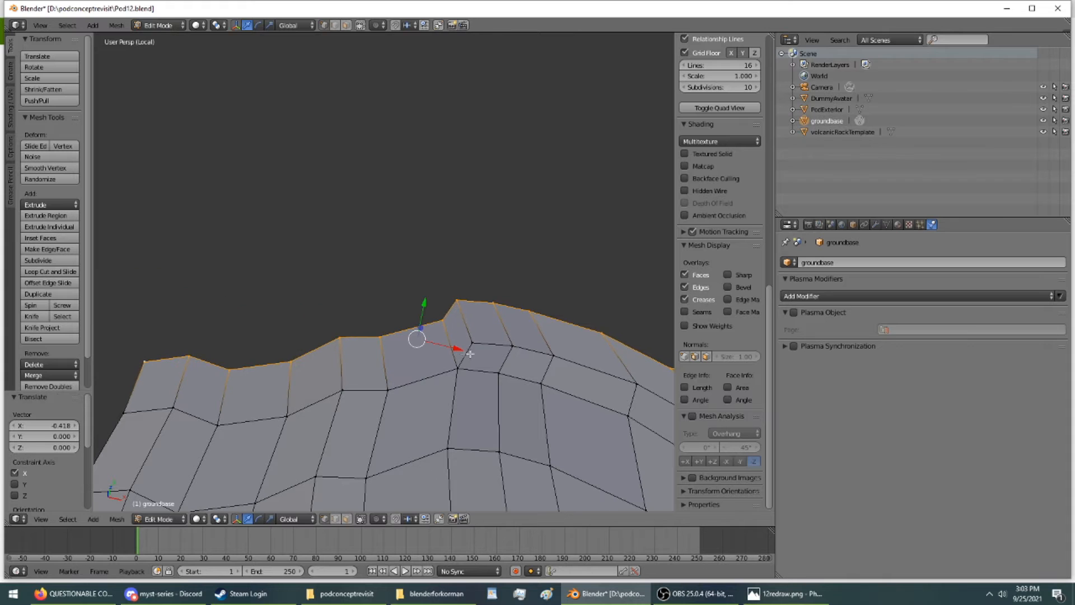
- Show the whole scene again and adjust the height of the new terrain edge beneath the pod, finishing with about -0.08 along Z
{"action": "middle_click_drag", "start_coordinate": [470, 340], "coordinate": [142, 336]}
{"action": "middle_click_drag", "start_coordinate": [344, 225], "coordinate": [670, 192]}
{"action": "key", "text": "KP_Divide"}
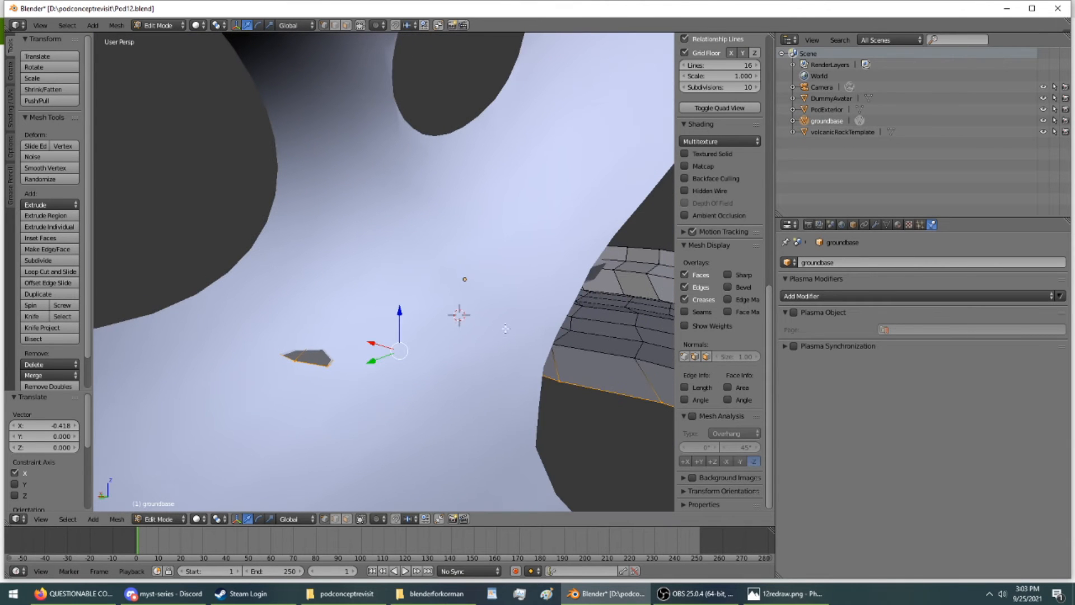
{"action": "left_click_drag", "start_coordinate": [397, 320], "coordinate": [395, 323]}
{"action": "middle_click_drag", "start_coordinate": [395, 323], "coordinate": [374, 300]}
{"action": "left_click_drag", "start_coordinate": [287, 201], "coordinate": [287, 204]}
{"action": "middle_click_drag", "start_coordinate": [287, 204], "coordinate": [234, 192]}
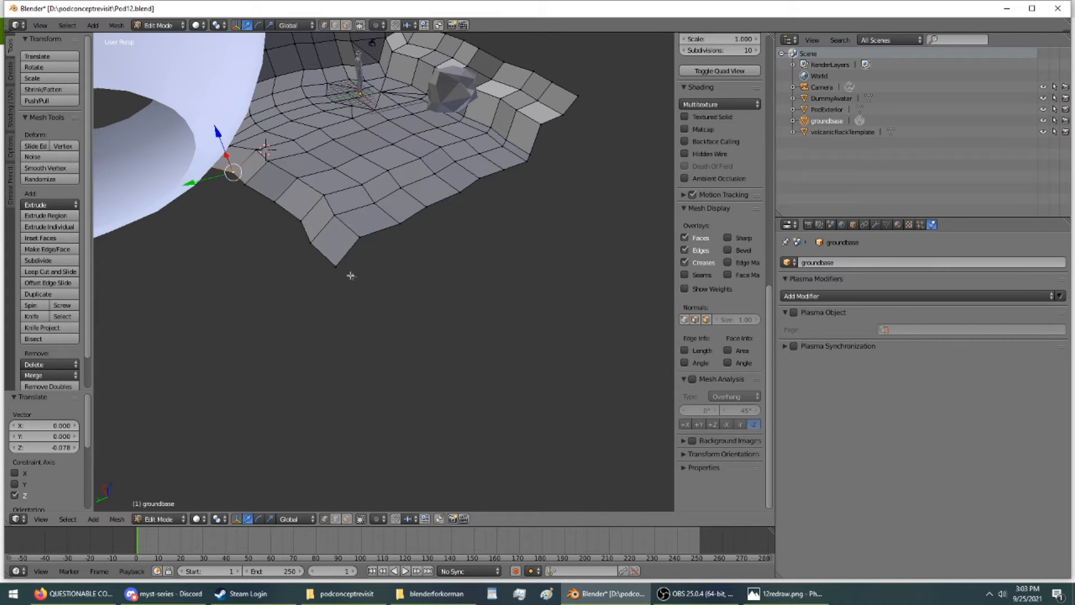
- Select the open edge from beneath the pod to the terrain's outer corner and raise it about 0.39 along Z
{"action": "right_click", "coordinate": [335, 266], "text": "ctrl"}
{"action": "middle_click_drag", "start_coordinate": [194, 250], "coordinate": [167, 215]}
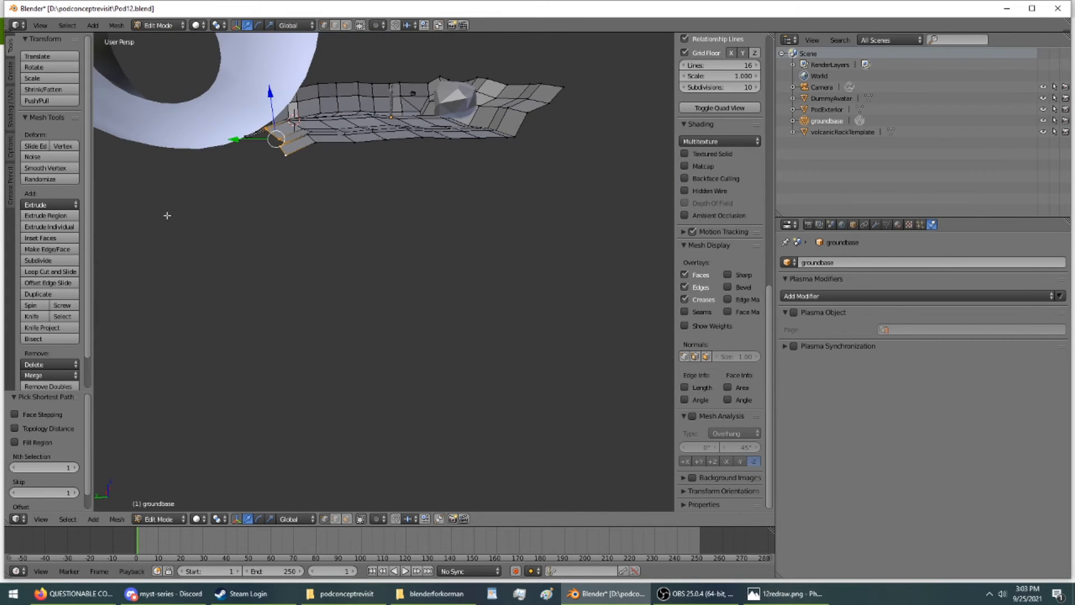
{"action": "left_click_drag", "start_coordinate": [269, 98], "coordinate": [269, 92]}
{"action": "middle_click_drag", "start_coordinate": [269, 93], "coordinate": [401, 126]}
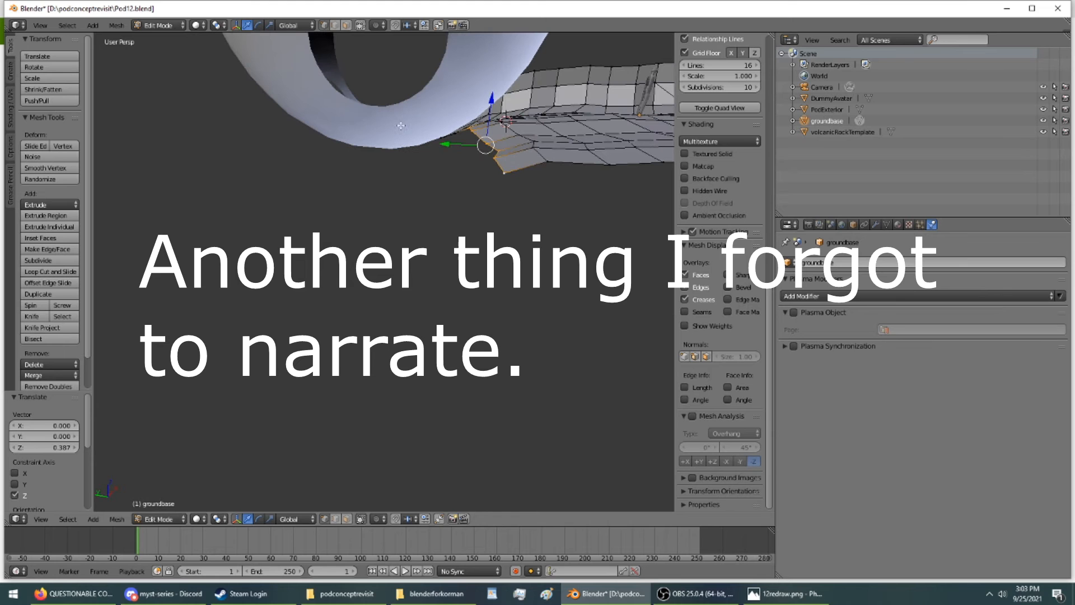
- Extrude the selected open edge outward into another ground row and raise the new edge about 0.90 along Z
{"action": "left_click", "coordinate": [41, 219]}
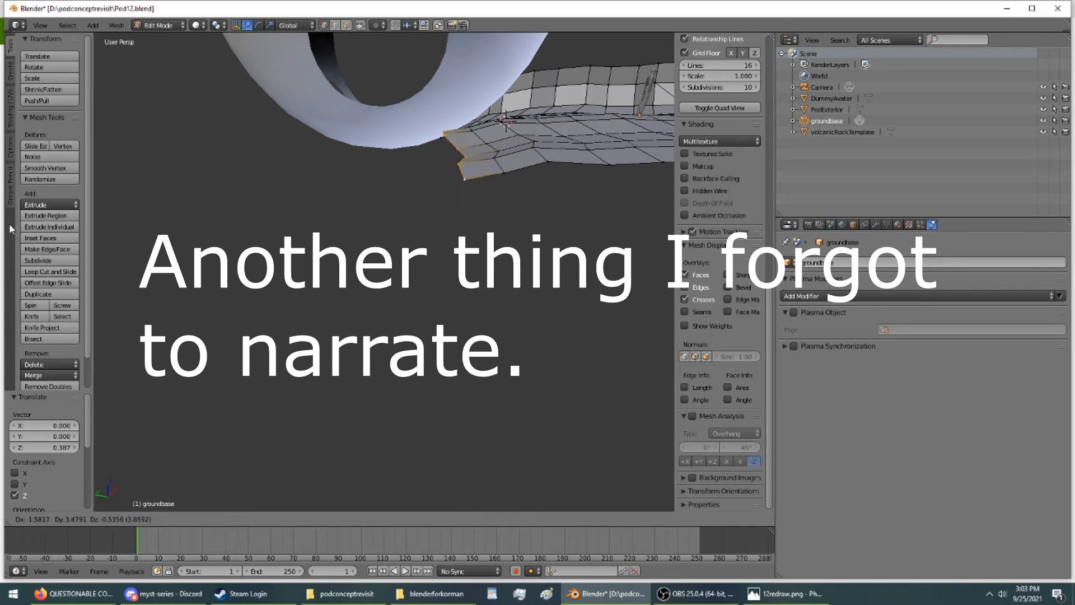
{"action": "left_click", "coordinate": [767, 226]}
{"action": "mouse_move", "coordinate": [543, 191]}
{"action": "middle_mouse_down"}
{"action": "mouse_move", "coordinate": [578, 214]}
{"action": "mouse_move", "coordinate": [546, 195]}
{"action": "middle_mouse_up"}
{"action": "left_click_drag", "start_coordinate": [462, 130], "coordinate": [464, 120]}
- Fill the notch at the inner end of the new row with a triangular face between its border vertices
{"action": "middle_click_drag", "start_coordinate": [464, 120], "coordinate": [380, 197]}
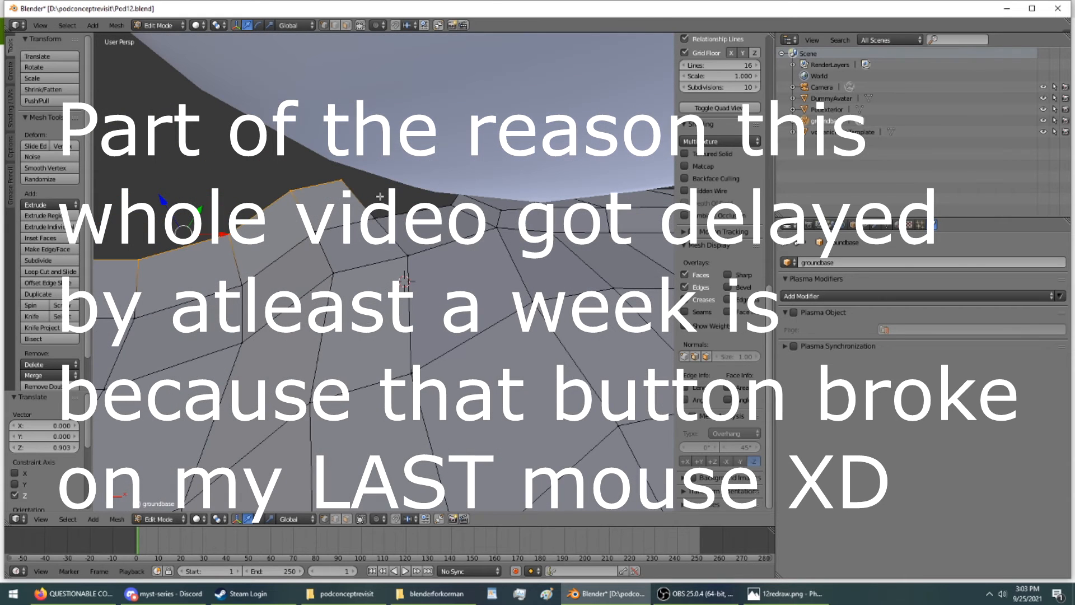
{"action": "right_click", "coordinate": [340, 182]}
{"action": "right_click", "coordinate": [375, 217], "text": "ctrl"}
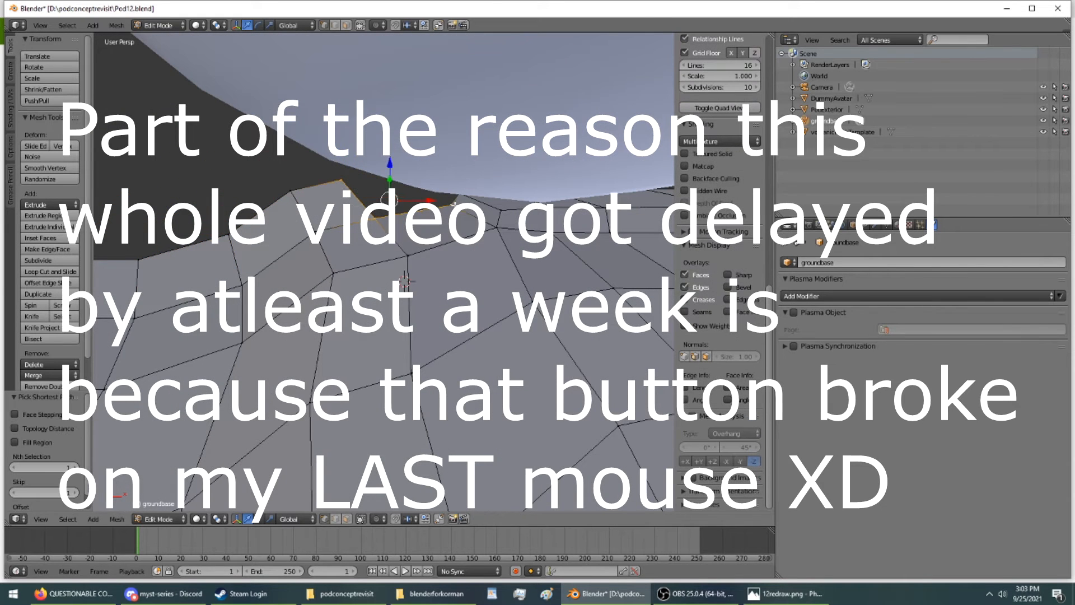
{"action": "left_click", "coordinate": [55, 250]}
- Isolate the terrain and fill the remaining gap between the new triangle and the neighbouring row's corner vertex with a face
{"action": "middle_click_drag", "start_coordinate": [290, 194], "coordinate": [278, 210]}
{"action": "key", "text": "KP_Divide"}
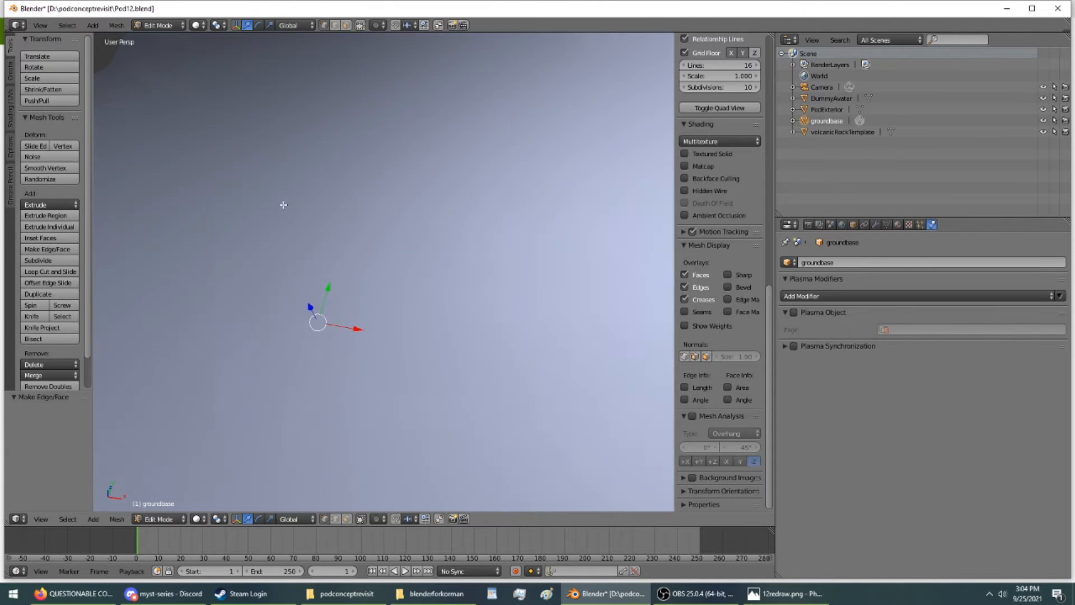
{"action": "middle_click_drag", "start_coordinate": [298, 199], "coordinate": [306, 220]}
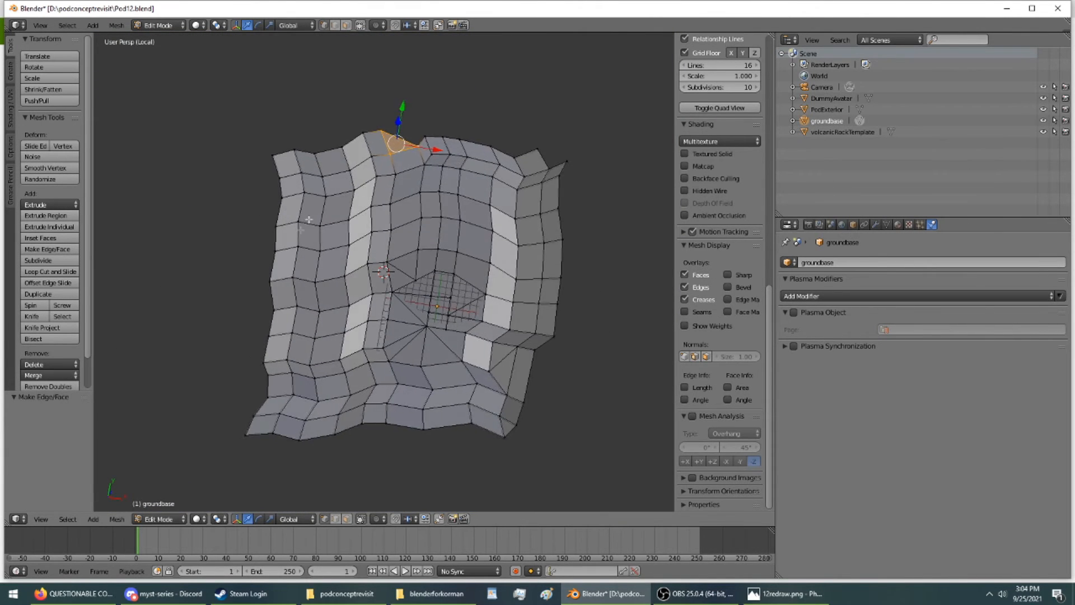
{"action": "scroll", "coordinate": [306, 221], "scroll_direction": "up", "scroll_amount": 4}
{"action": "middle_click_drag", "start_coordinate": [429, 70], "coordinate": [374, 446], "text": "shift"}
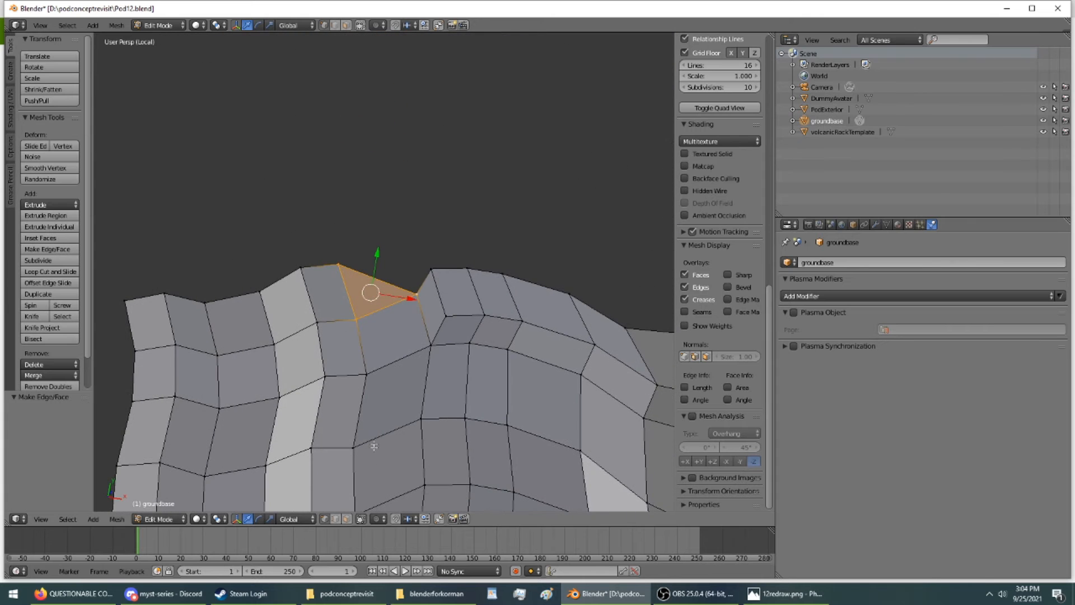
{"action": "right_click", "coordinate": [338, 265]}
{"action": "right_click", "coordinate": [426, 275], "text": "ctrl"}
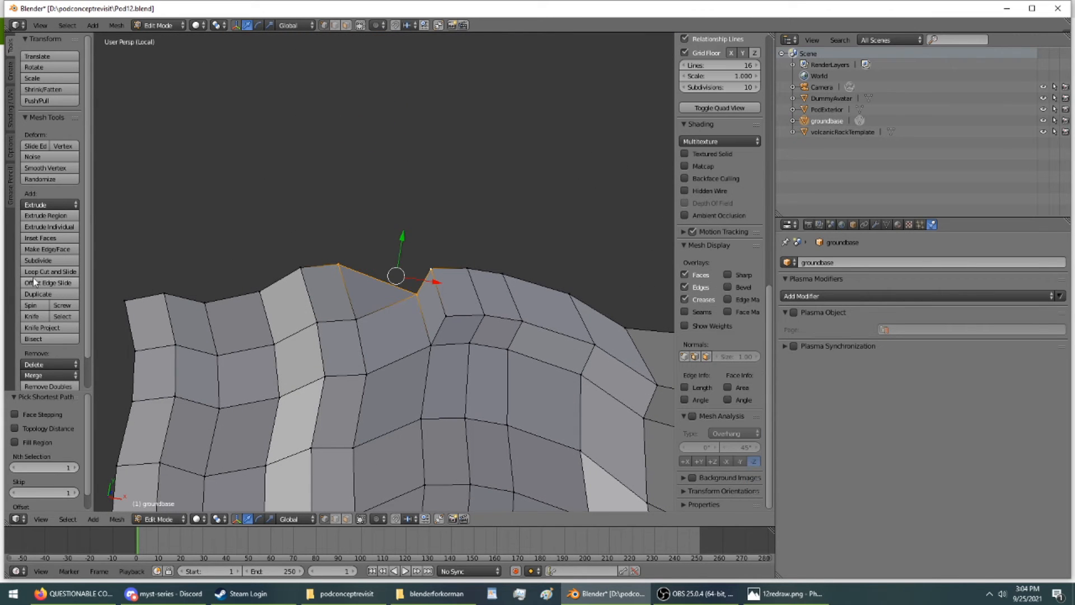
{"action": "left_click", "coordinate": [54, 242]}
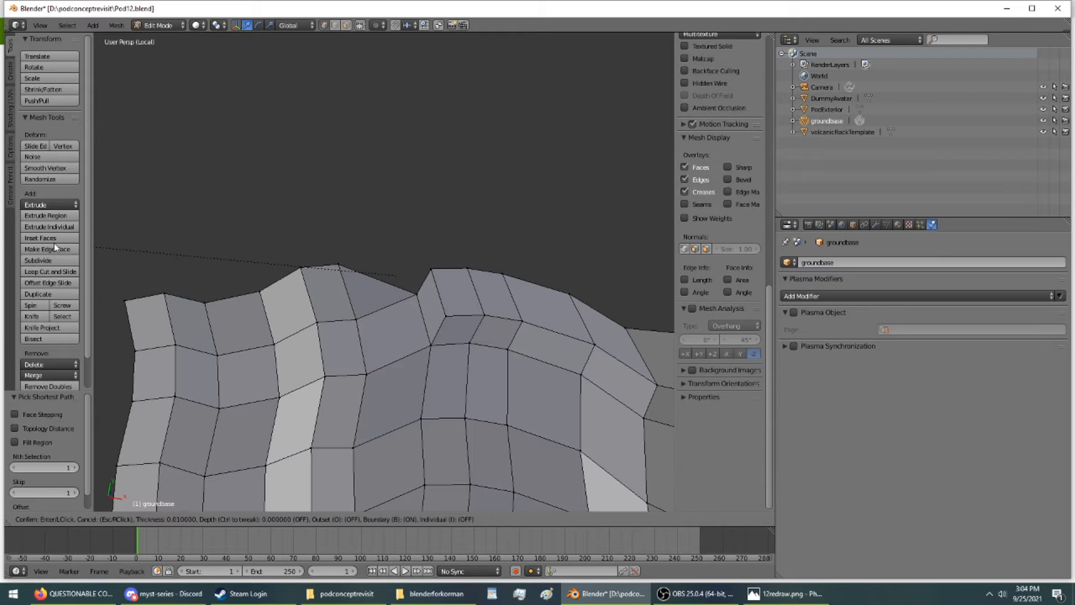
{"action": "key", "text": "Escape"}
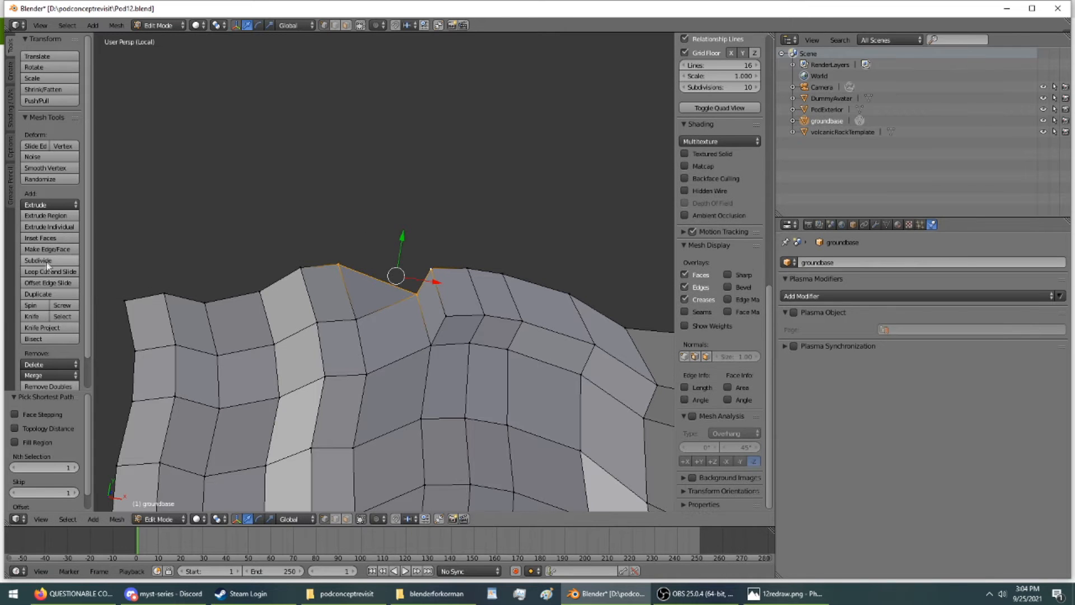
{"action": "left_click", "coordinate": [68, 250]}
- Return to the full scene and examine the extended terrain's size and shape around the pod, avatar and rock from several angles
{"action": "key", "text": "KP_Divide"}
{"action": "middle_click_drag", "start_coordinate": [395, 234], "coordinate": [491, 209]}
{"action": "scroll", "coordinate": [491, 209], "scroll_direction": "down", "scroll_amount": 8}
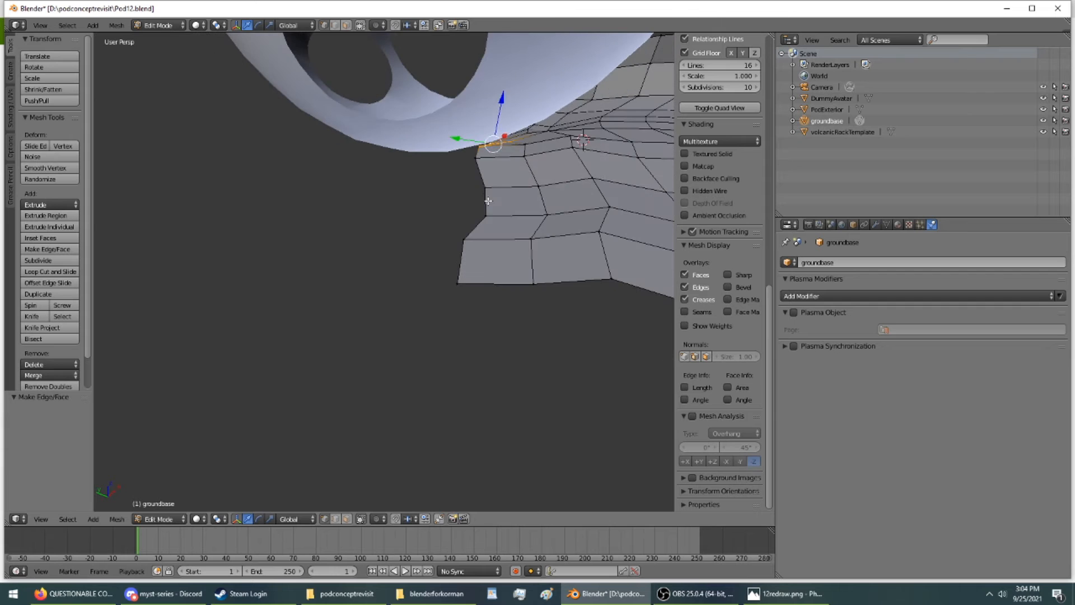
{"action": "mouse_move", "coordinate": [433, 186]}
{"action": "middle_mouse_down"}
{"action": "mouse_move", "coordinate": [389, 201]}
{"action": "mouse_move", "coordinate": [426, 179]}
{"action": "middle_mouse_up"}
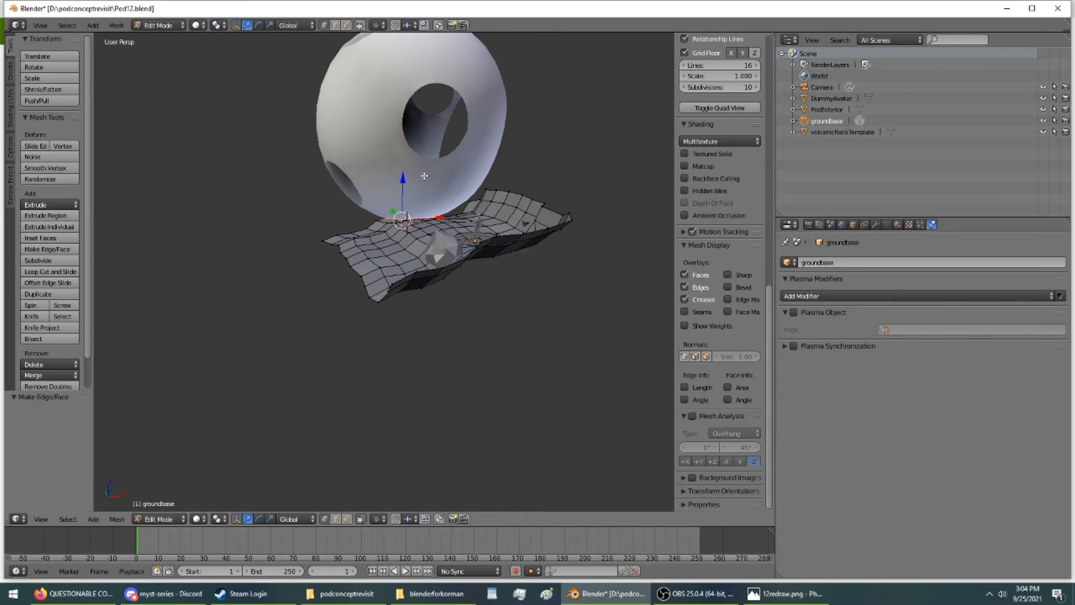
{"action": "scroll", "coordinate": [434, 180], "scroll_direction": "up", "scroll_amount": 9}
{"action": "scroll", "coordinate": [434, 180], "scroll_direction": "down", "scroll_amount": 4}
{"action": "middle_click_drag", "start_coordinate": [435, 180], "coordinate": [454, 298]}
{"action": "scroll", "coordinate": [372, 194], "scroll_direction": "up", "scroll_amount": 7}
{"action": "scroll", "coordinate": [390, 291], "scroll_direction": "up", "scroll_amount": 3}
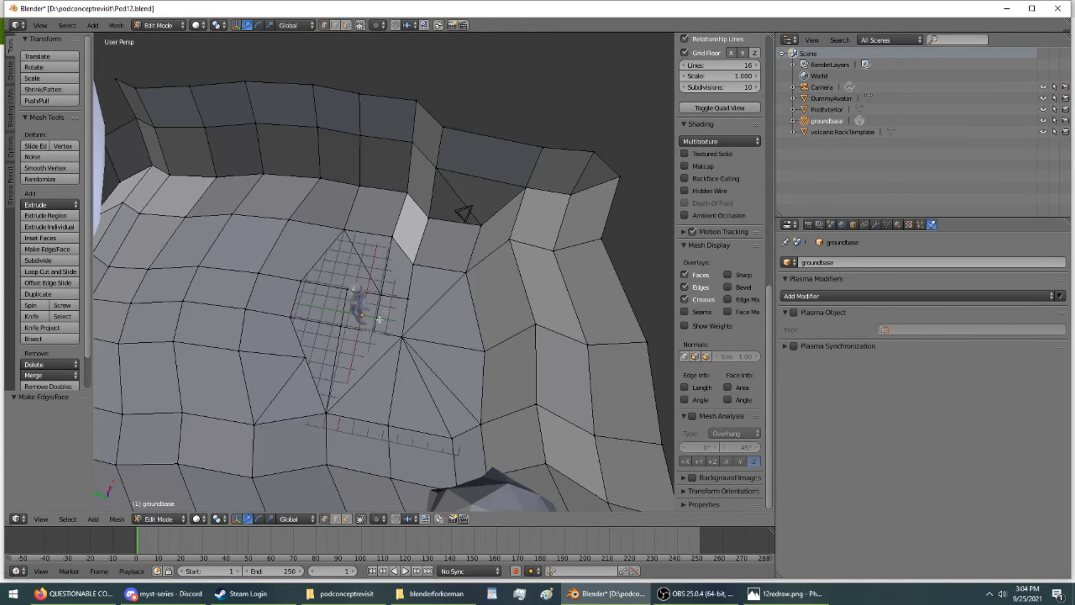
{"action": "scroll", "coordinate": [331, 325], "scroll_direction": "down", "scroll_amount": 9}
{"action": "middle_click_drag", "start_coordinate": [334, 328], "coordinate": [367, 276]}
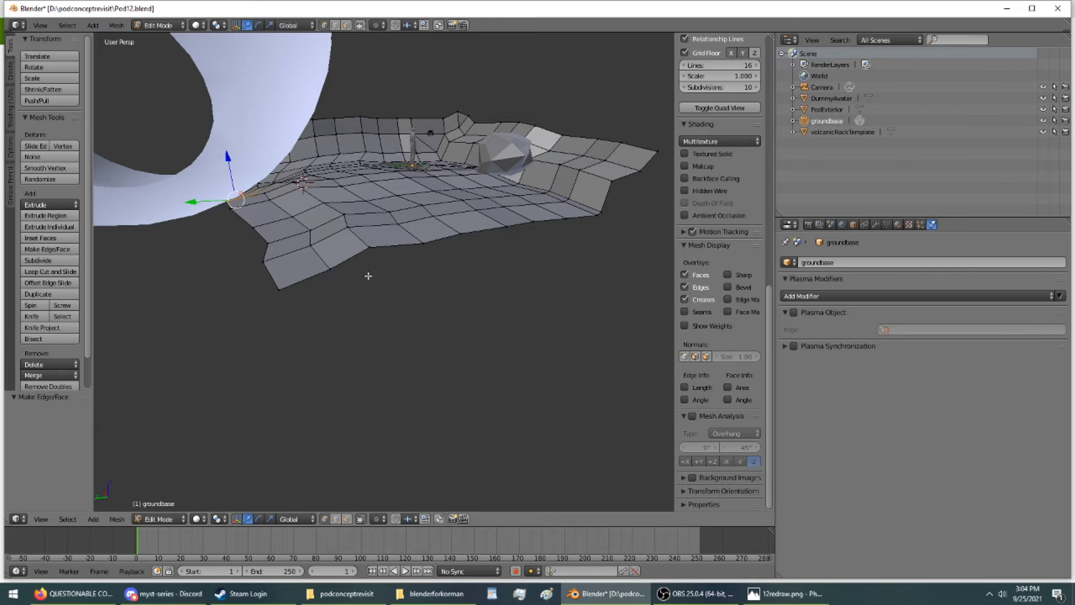
{"action": "middle_click_drag", "start_coordinate": [308, 215], "coordinate": [308, 253]}
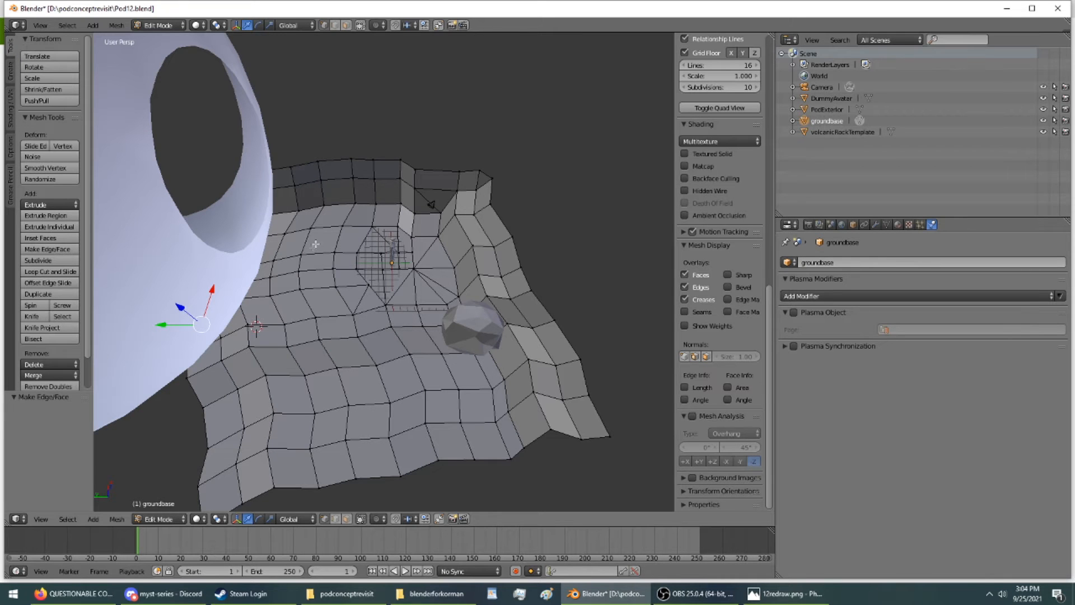
{"action": "middle_click_drag", "start_coordinate": [332, 265], "coordinate": [370, 332]}
- Select the open edge from the filled gap to the outer corner, extrude it about 0.43, 3.71 and -0.56 along X, Y and Z, and raise it about 0.85
{"action": "key", "text": "KP_Divide"}
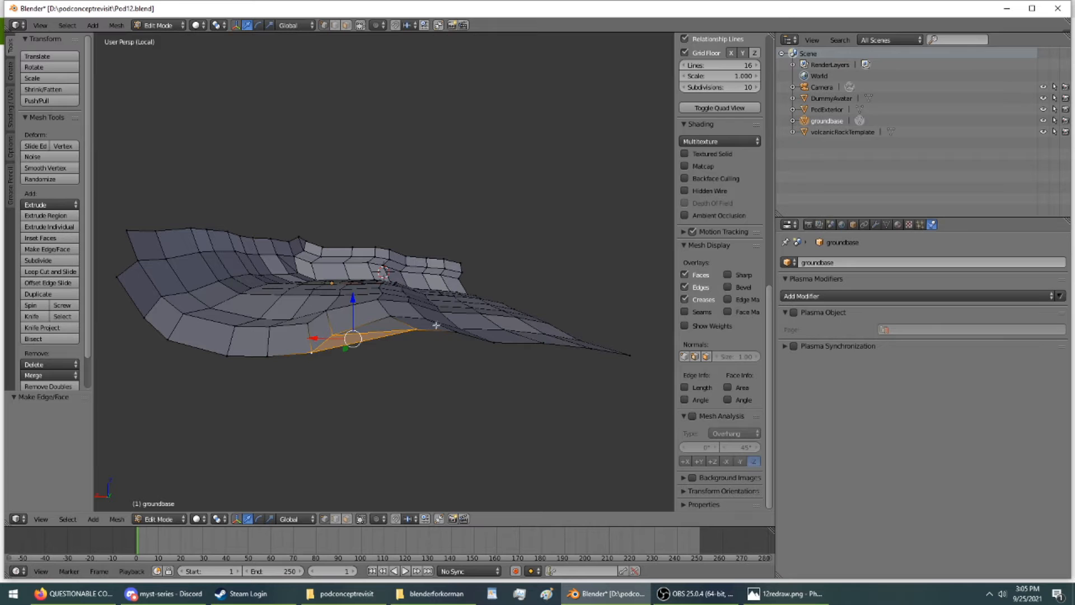
{"action": "middle_click_drag", "start_coordinate": [458, 341], "coordinate": [364, 299]}
{"action": "left_click", "coordinate": [450, 421], "text": "ctrl"}
{"action": "key", "text": "KP_Divide"}
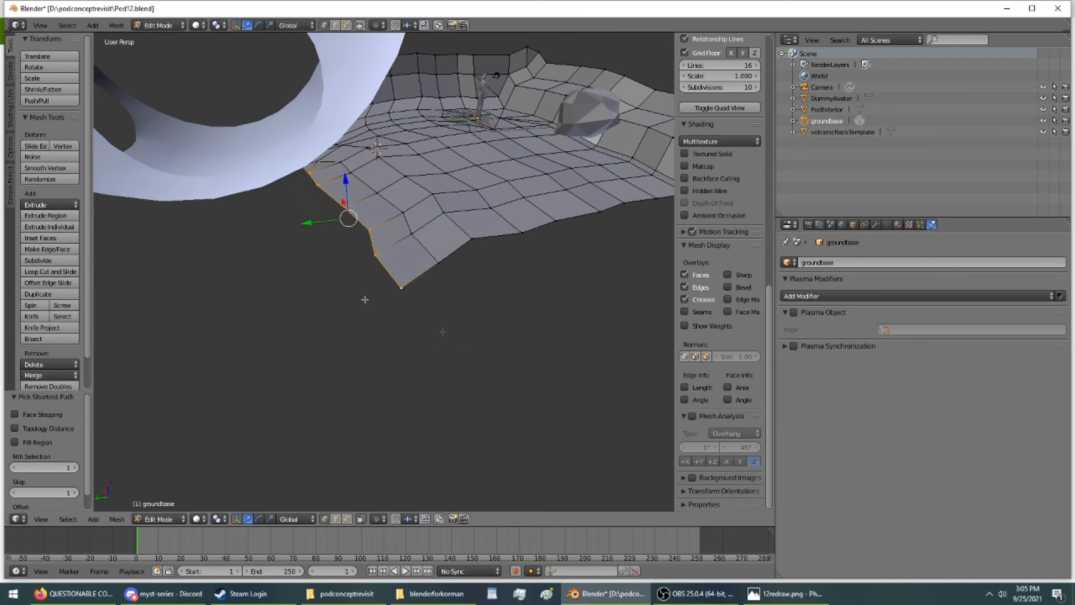
{"action": "left_click", "coordinate": [59, 216]}
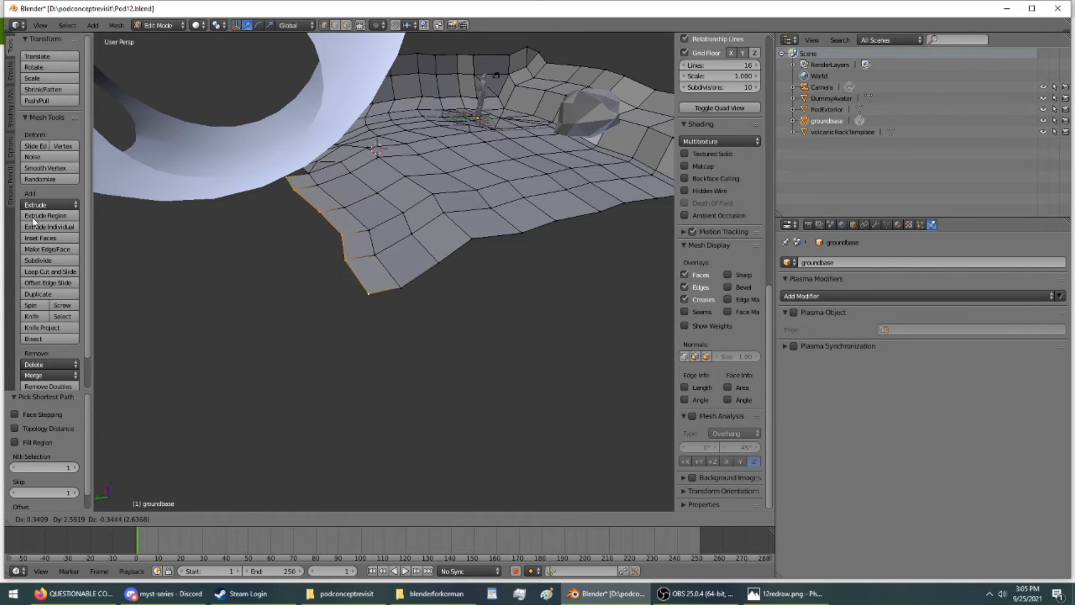
{"action": "left_click", "coordinate": [23, 225]}
{"action": "middle_click_drag", "start_coordinate": [273, 170], "coordinate": [265, 153]}
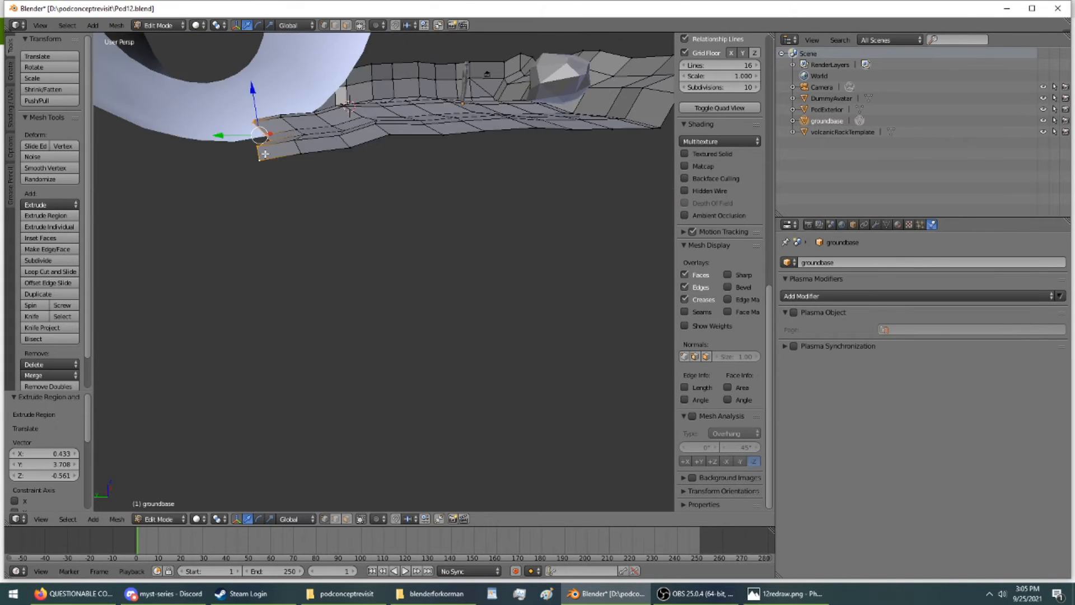
{"action": "left_click_drag", "start_coordinate": [254, 101], "coordinate": [255, 94]}
- Move the new row's inner end vertex about 0.24 along X, then isolate the terrain and knife-cut from that vertex across to the notch
{"action": "middle_click_drag", "start_coordinate": [255, 94], "coordinate": [383, 185]}
{"action": "right_click", "coordinate": [393, 202]}
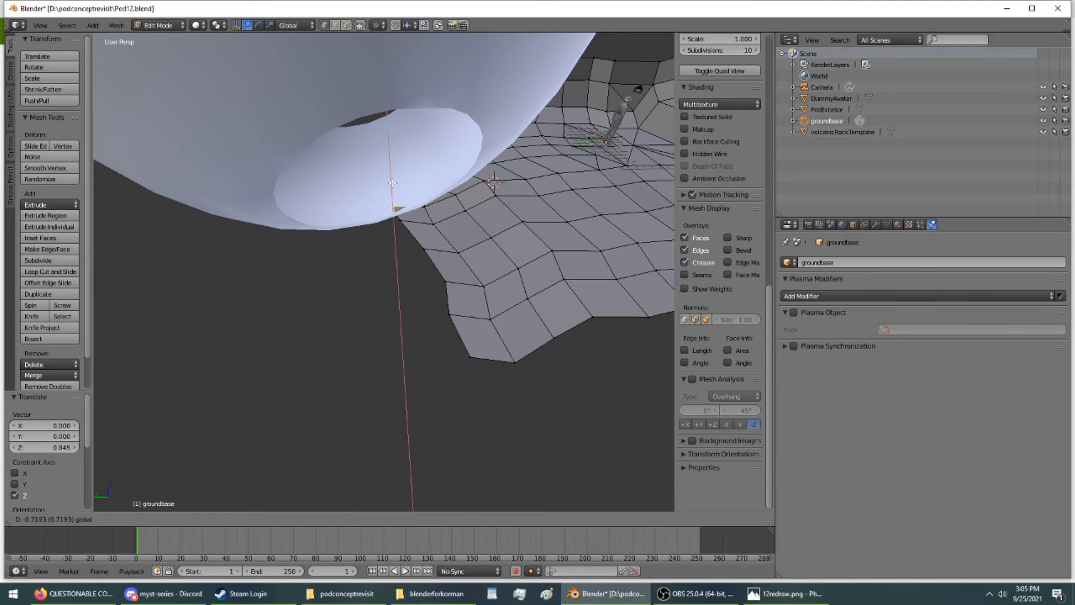
{"action": "key", "text": "KP_Divide"}
{"action": "middle_click_drag", "start_coordinate": [274, 231], "coordinate": [475, 232], "text": "shift"}
{"action": "scroll", "coordinate": [413, 171], "scroll_direction": "up", "scroll_amount": 5}
{"action": "scroll", "coordinate": [443, 202], "scroll_direction": "down", "scroll_amount": 4}
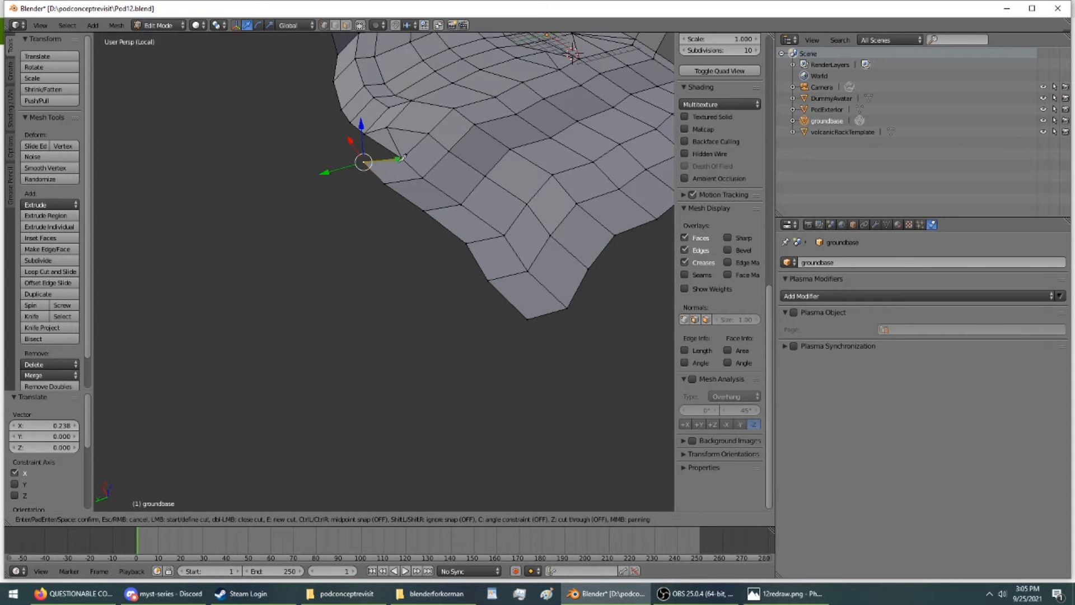
{"action": "key", "text": "Return"}
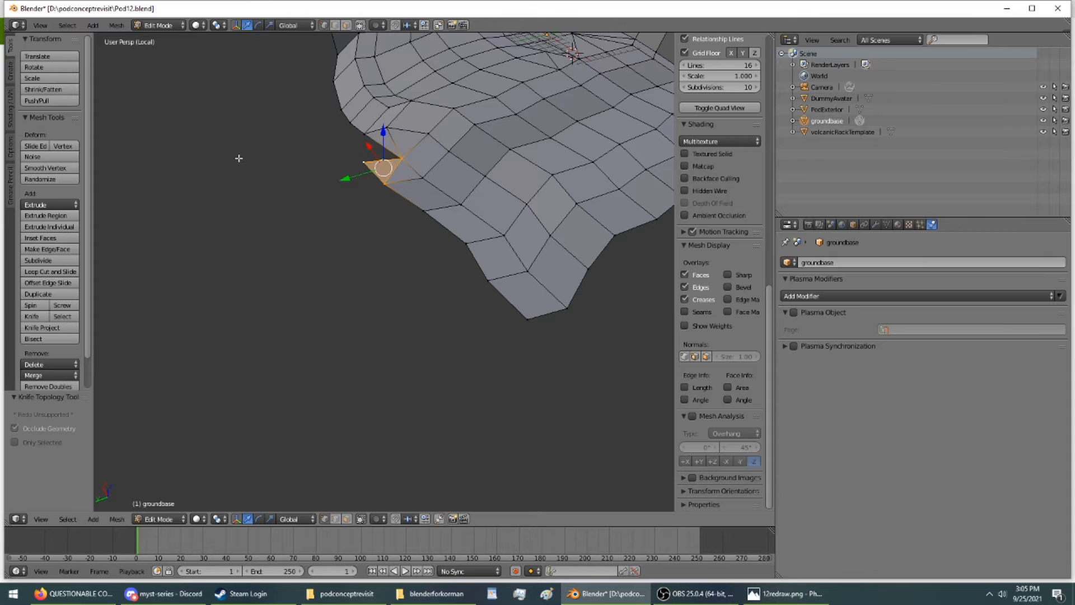
- Delete the selected faces at the terrain's notch and return to the full scene
{"action": "key", "text": "x"}
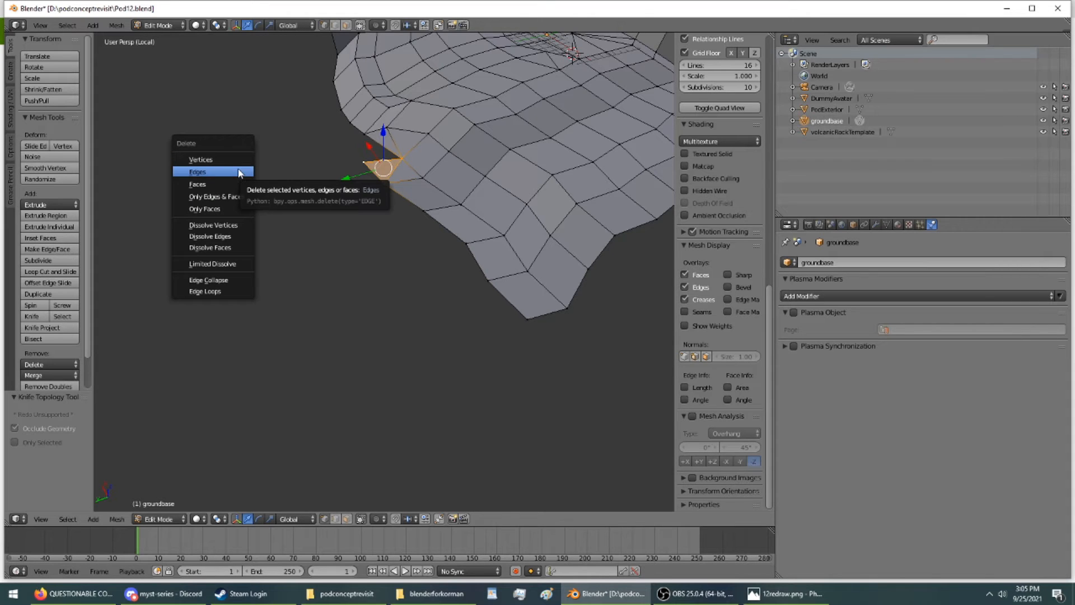
{"action": "left_click", "coordinate": [237, 184]}
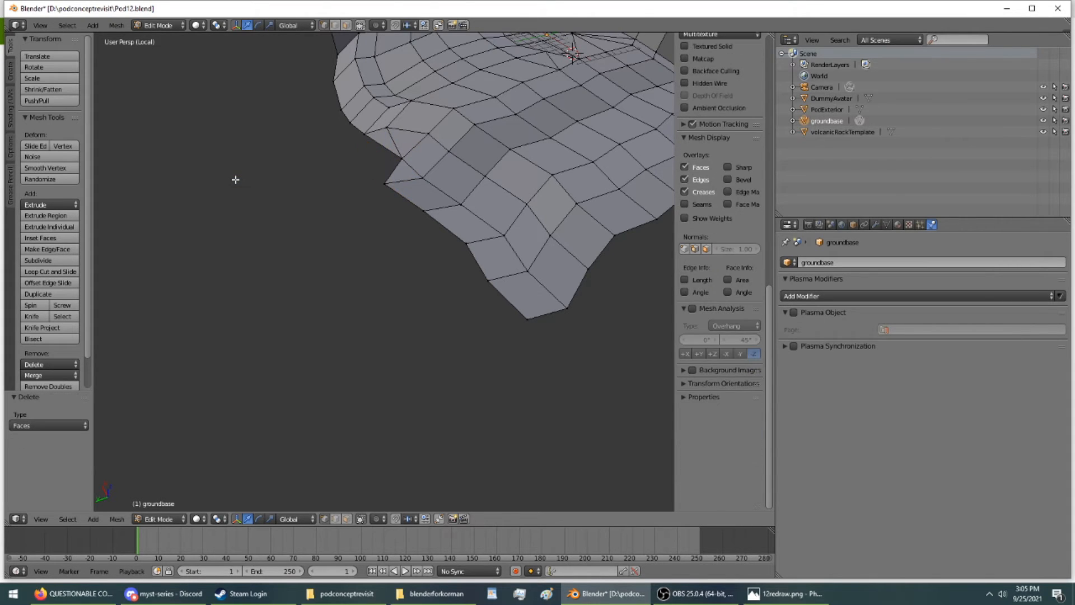
{"action": "key", "text": "KP_Divide"}
{"action": "middle_click_drag", "start_coordinate": [247, 180], "coordinate": [233, 157]}
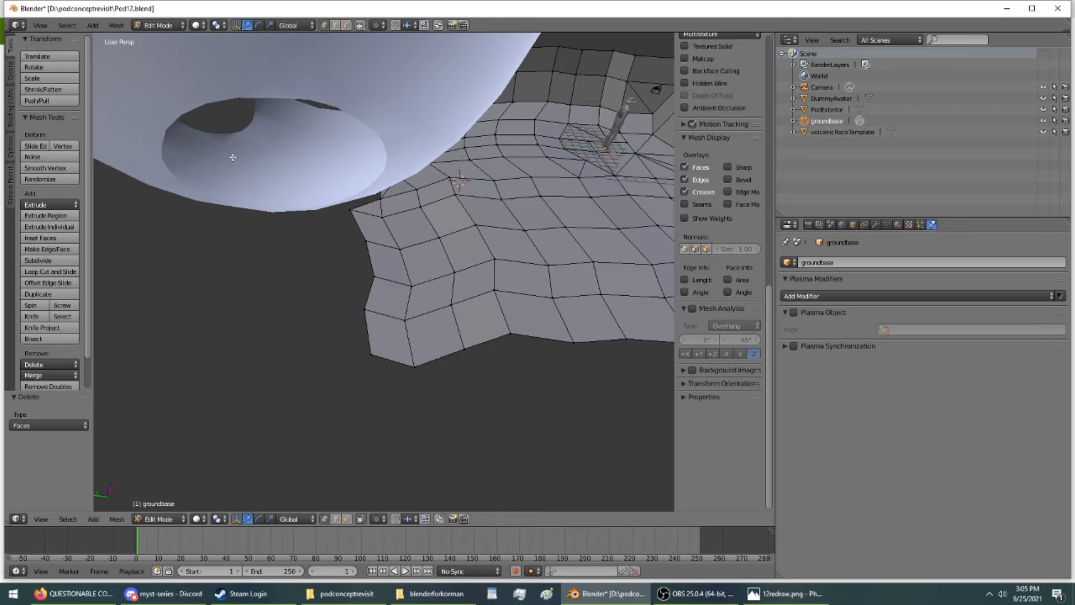
{"action": "middle_click_drag", "start_coordinate": [177, 155], "coordinate": [622, 177]}
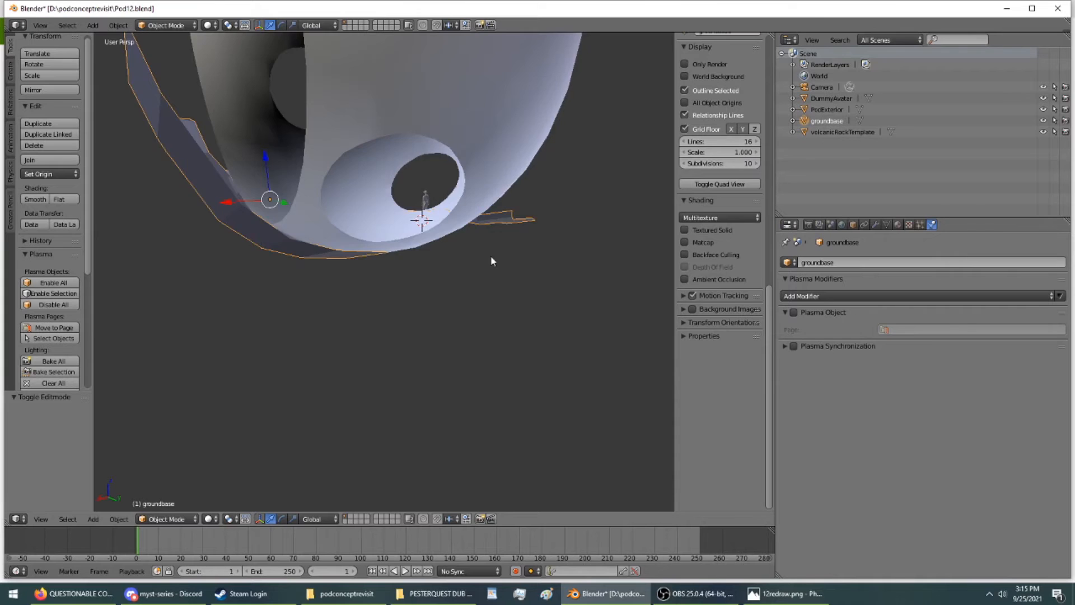
- Move the volcanic rock across the terrain to the pod's round lower opening, finishing with a shift of about 4.28 along X
{"action": "scroll", "coordinate": [451, 283], "scroll_direction": "up", "scroll_amount": 2}
{"action": "middle_click_drag", "start_coordinate": [449, 283], "coordinate": [480, 244]}
{"action": "middle_click_drag", "start_coordinate": [329, 236], "coordinate": [341, 303]}
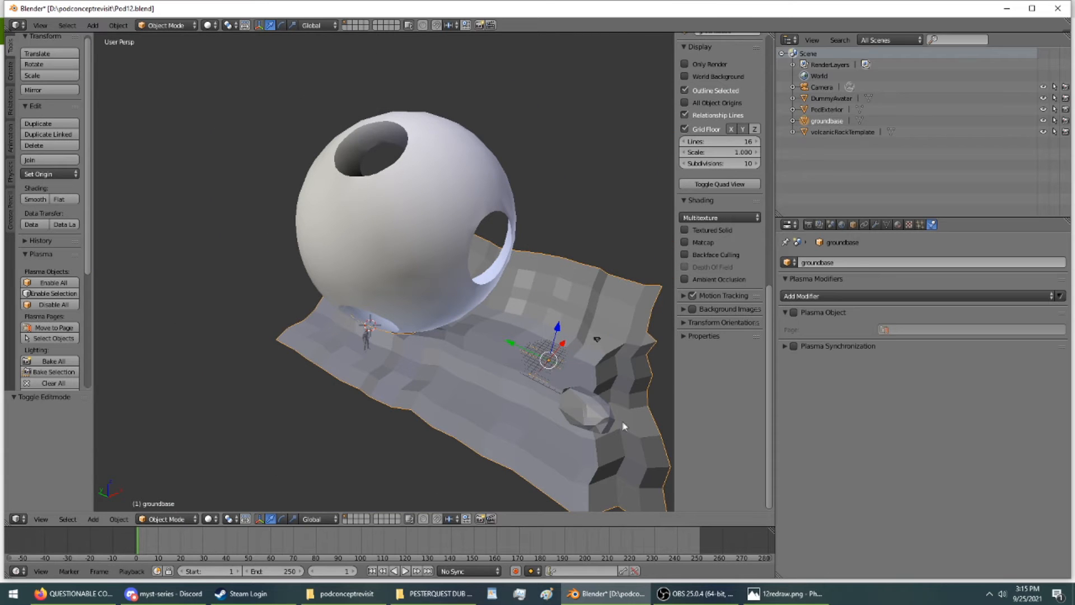
{"action": "left_click_drag", "start_coordinate": [577, 405], "coordinate": [379, 300]}
{"action": "mouse_move", "coordinate": [378, 300]}
{"action": "middle_mouse_down"}
{"action": "mouse_move", "coordinate": [458, 353]}
{"action": "mouse_move", "coordinate": [364, 313]}
{"action": "middle_mouse_up"}
{"action": "left_click_drag", "start_coordinate": [384, 409], "coordinate": [411, 346]}
{"action": "left_click_drag", "start_coordinate": [354, 267], "coordinate": [353, 266]}
{"action": "middle_click_drag", "start_coordinate": [368, 294], "coordinate": [327, 264]}
{"action": "left_click_drag", "start_coordinate": [310, 226], "coordinate": [353, 237]}
{"action": "middle_click_drag", "start_coordinate": [354, 238], "coordinate": [307, 241]}
{"action": "scroll", "coordinate": [441, 242], "scroll_direction": "up", "scroll_amount": 4}
{"action": "left_click_drag", "start_coordinate": [315, 226], "coordinate": [396, 253]}
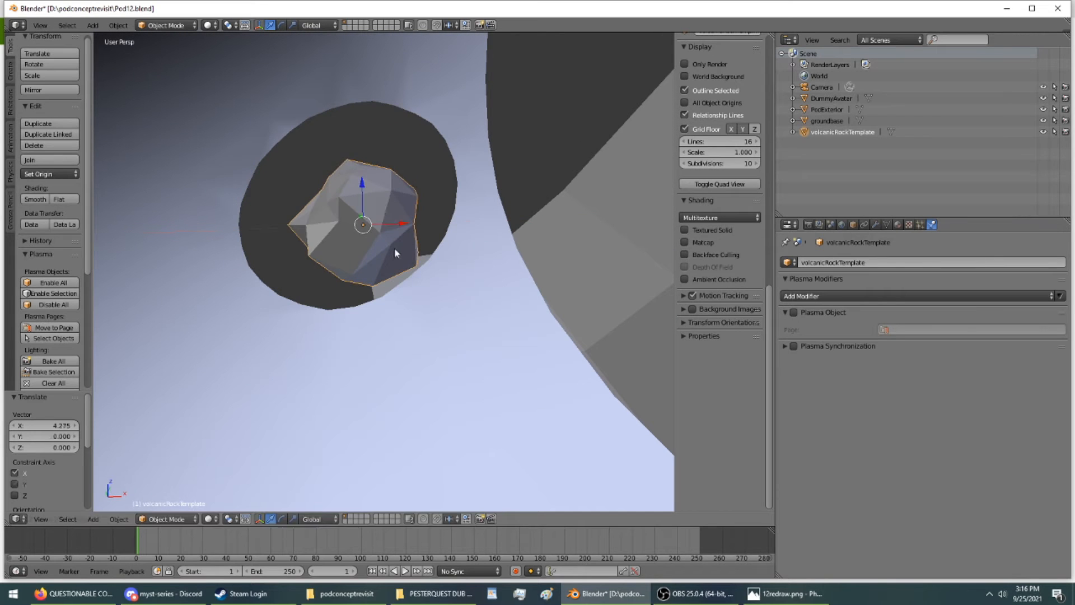
- Lower the rock about 2.22 and move it about -3.10 along X beside the pod's round opening
{"action": "left_click_drag", "start_coordinate": [361, 183], "coordinate": [368, 220]}
{"action": "middle_click_drag", "start_coordinate": [368, 219], "coordinate": [428, 232]}
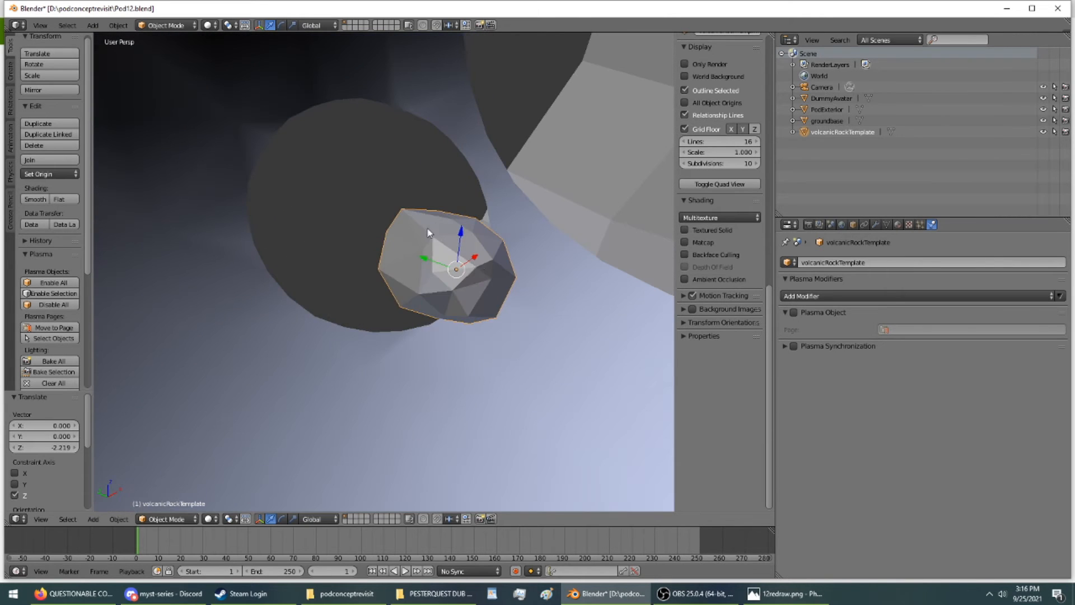
{"action": "left_click_drag", "start_coordinate": [476, 259], "coordinate": [429, 254]}
{"action": "middle_click_drag", "start_coordinate": [429, 255], "coordinate": [456, 266]}
- Duplicate the rock about 2.26, -0.32 and 2.32 away along X, Y and Z, and rotate the copy about 56.4°
{"action": "left_click", "coordinate": [36, 123]}
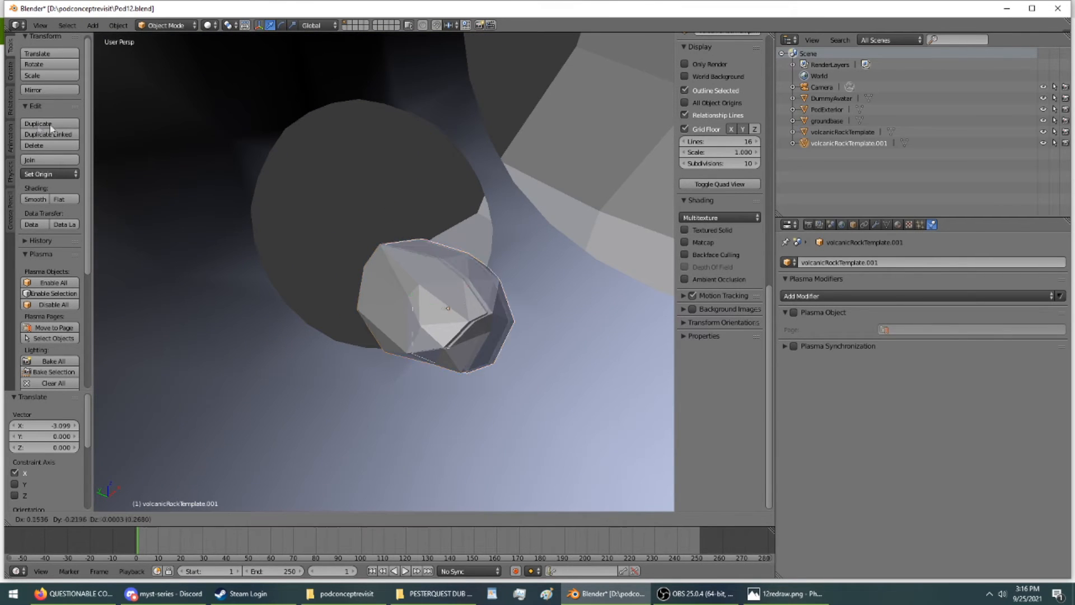
{"action": "left_click", "coordinate": [118, 131]}
{"action": "key", "text": "r"}
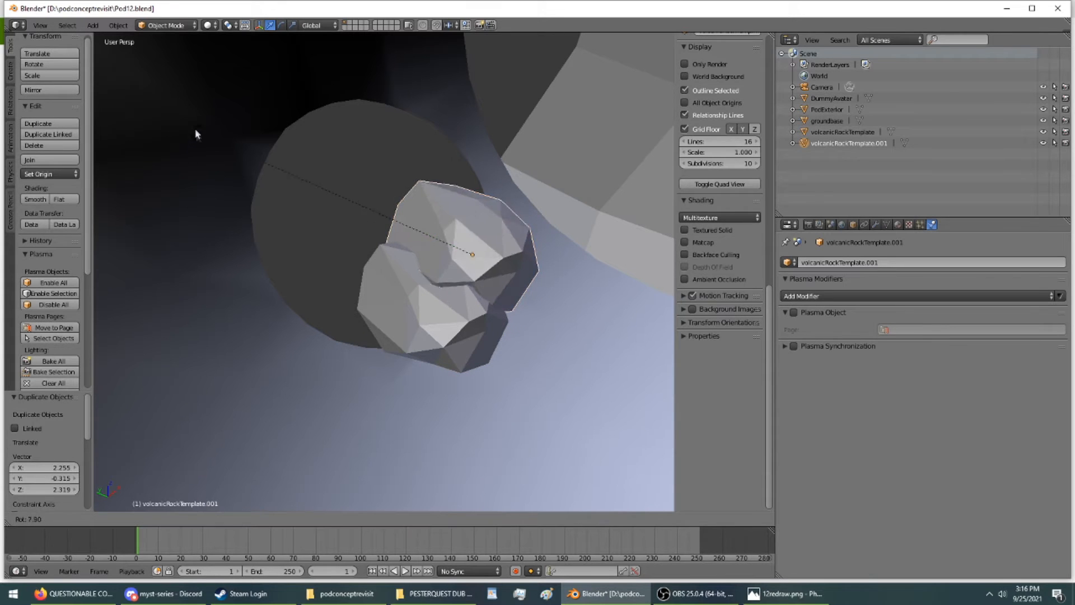
{"action": "left_click", "coordinate": [193, 6]}
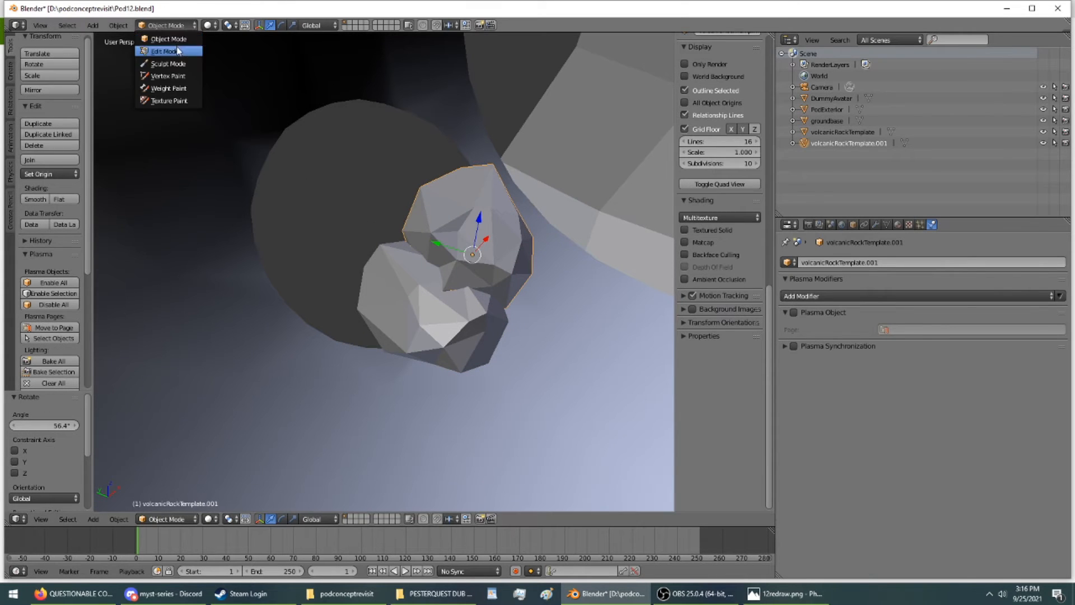
- Randomize the copied rock's vertices by 0.100, raise a strip of its upper faces about 0.76, and return to Object Mode
{"action": "left_click", "coordinate": [165, 51]}
{"action": "left_click", "coordinate": [52, 176]}
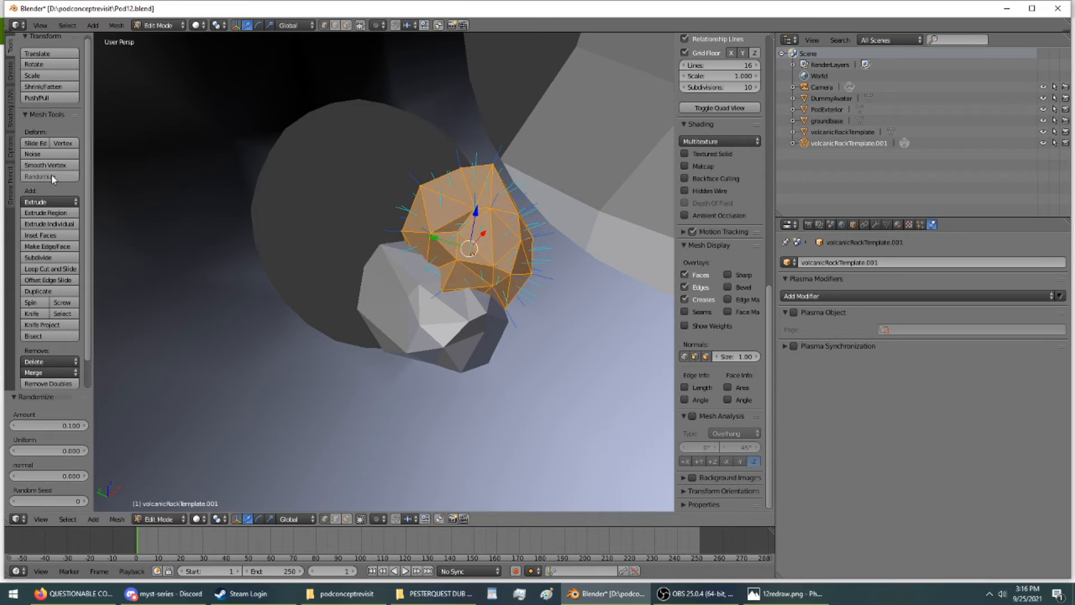
{"action": "right_click", "coordinate": [434, 220]}
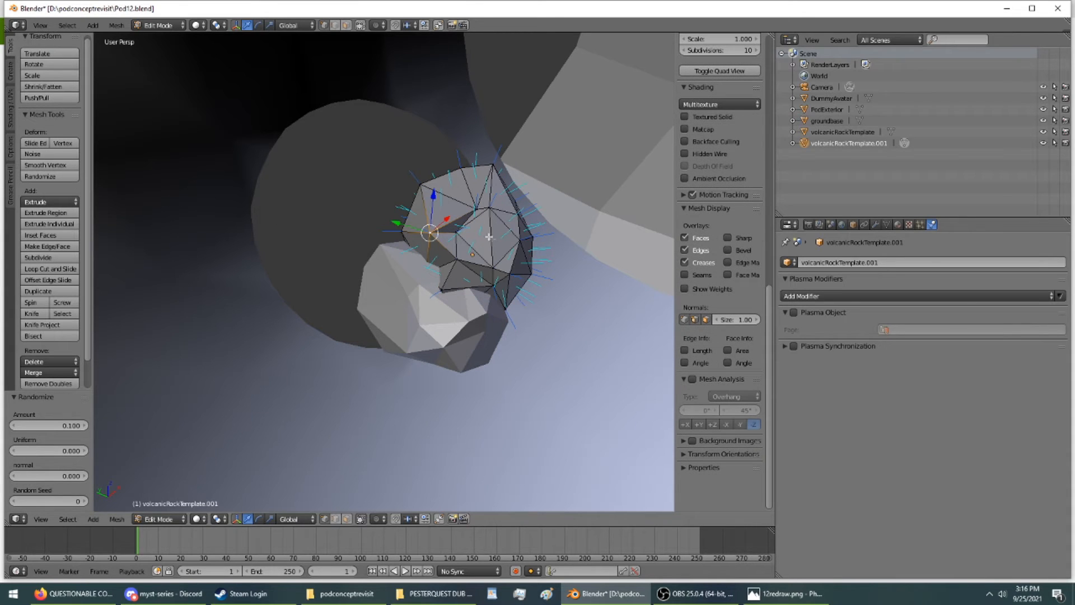
{"action": "left_click", "coordinate": [346, 25]}
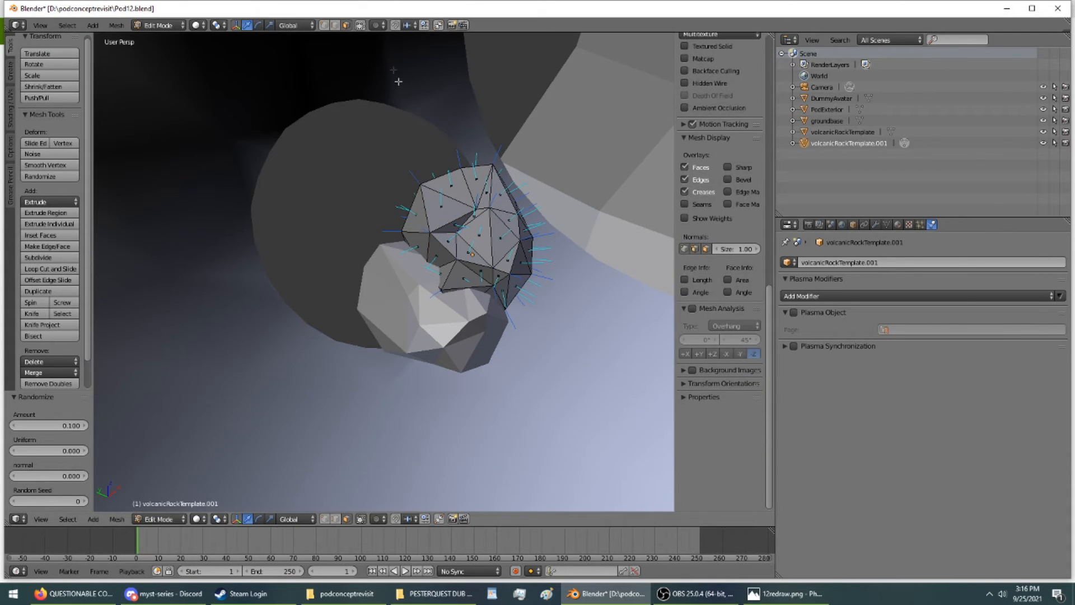
{"action": "right_click", "coordinate": [451, 177]}
{"action": "right_click", "coordinate": [468, 224], "text": "ctrl"}
{"action": "right_click", "coordinate": [471, 253], "text": "ctrl"}
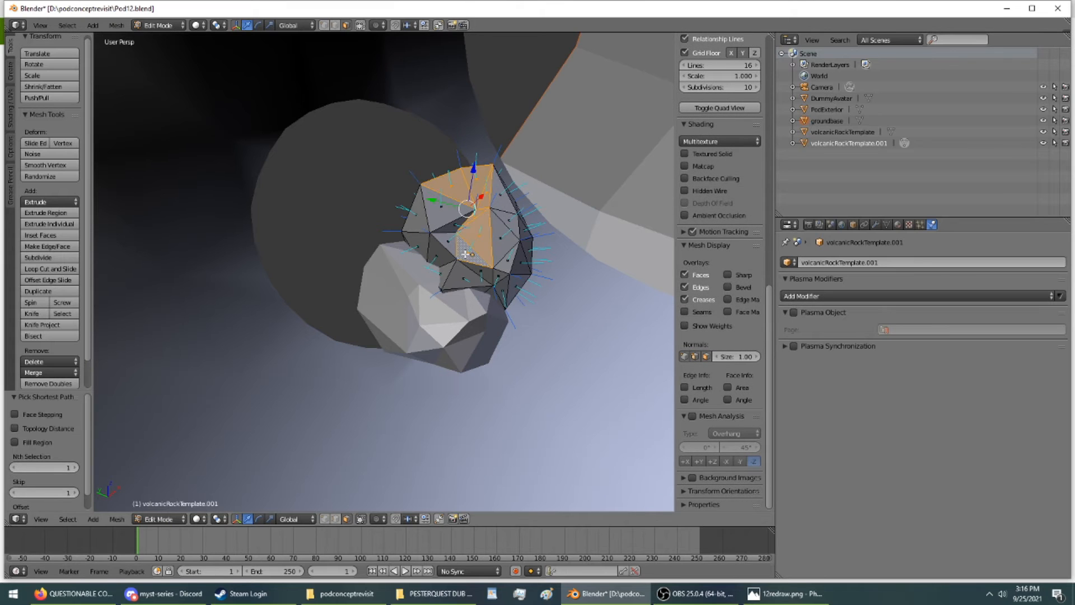
{"action": "left_click_drag", "start_coordinate": [470, 174], "coordinate": [471, 159]}
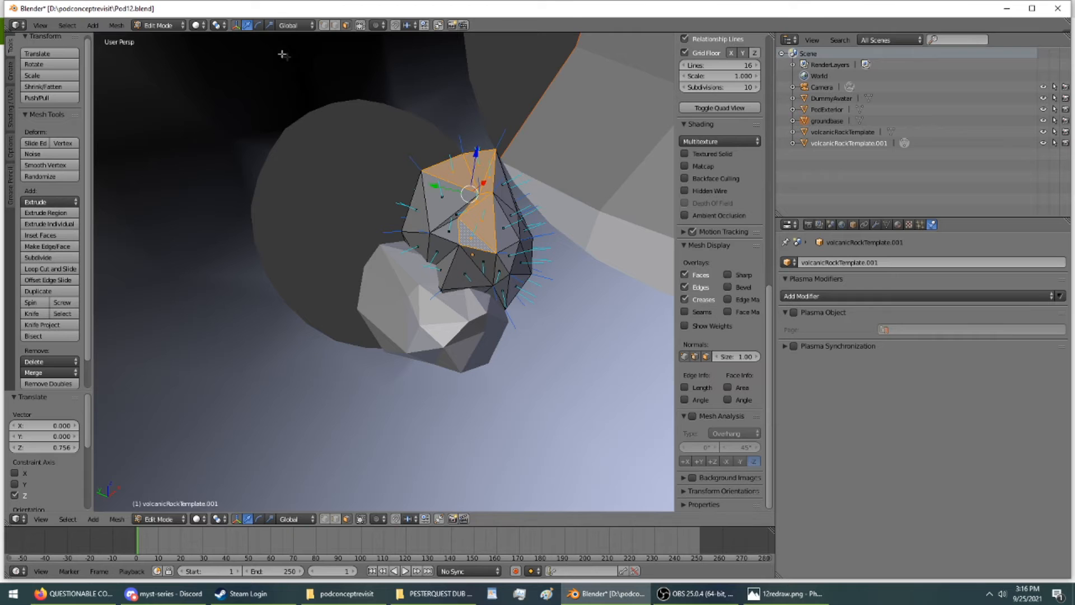
{"action": "left_click", "coordinate": [172, 40]}
- Reposition the copied rock along the axes so it rests at the opening's edge, including a shift of about 1.07 along X
{"action": "middle_click_drag", "start_coordinate": [508, 188], "coordinate": [498, 294]}
{"action": "left_click_drag", "start_coordinate": [430, 301], "coordinate": [385, 190]}
{"action": "left_click_drag", "start_coordinate": [387, 234], "coordinate": [529, 283]}
{"action": "left_click_drag", "start_coordinate": [393, 198], "coordinate": [426, 240]}
{"action": "left_click_drag", "start_coordinate": [472, 206], "coordinate": [476, 234]}
{"action": "middle_click_drag", "start_coordinate": [476, 235], "coordinate": [209, 218]}
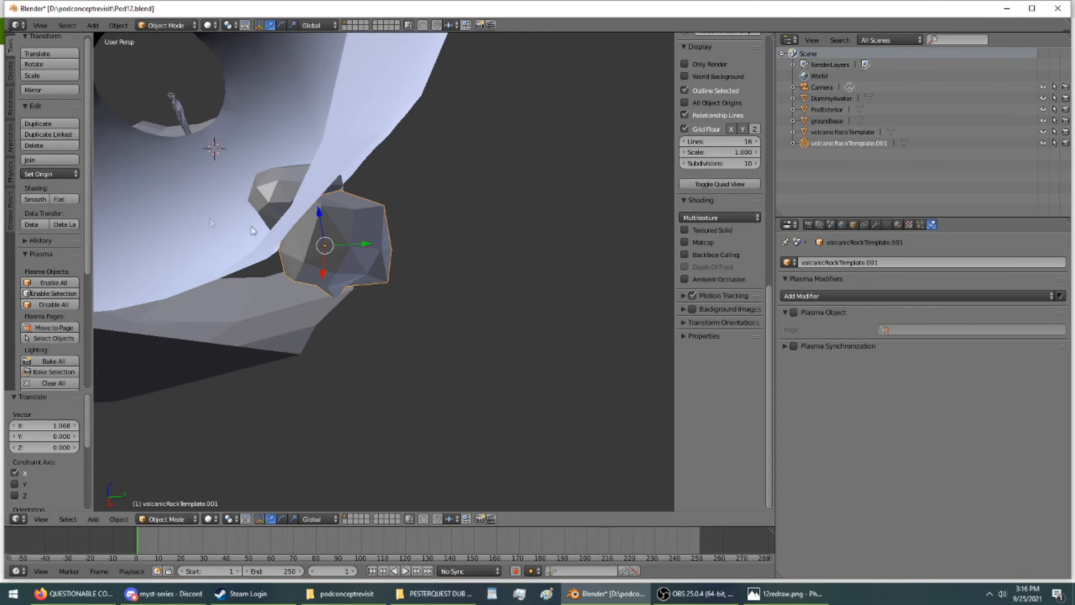
{"action": "left_click_drag", "start_coordinate": [364, 252], "coordinate": [357, 247]}
{"action": "middle_click_drag", "start_coordinate": [357, 247], "coordinate": [431, 273]}
- Reposition the original rock beside the copy, lower it about 0.64, and rotate it about the global Z axis
{"action": "right_click", "coordinate": [492, 296]}
{"action": "left_click_drag", "start_coordinate": [493, 297], "coordinate": [392, 280]}
{"action": "middle_click_drag", "start_coordinate": [392, 280], "coordinate": [347, 251]}
{"action": "left_click_drag", "start_coordinate": [332, 203], "coordinate": [396, 218]}
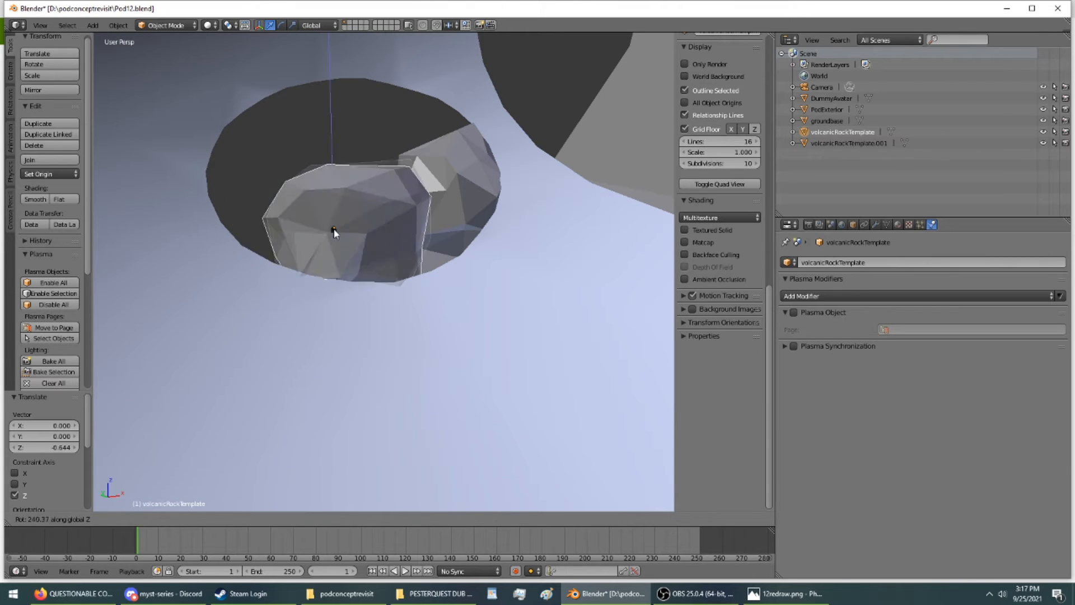
{"action": "left_click", "coordinate": [345, 241]}
- Move the original rock about 0.72 along X and -1.37 along Y
{"action": "middle_click_drag", "start_coordinate": [345, 240], "coordinate": [358, 288]}
{"action": "key", "text": "g"}
{"action": "key", "text": "x"}
{"action": "left_click", "coordinate": [379, 300]}
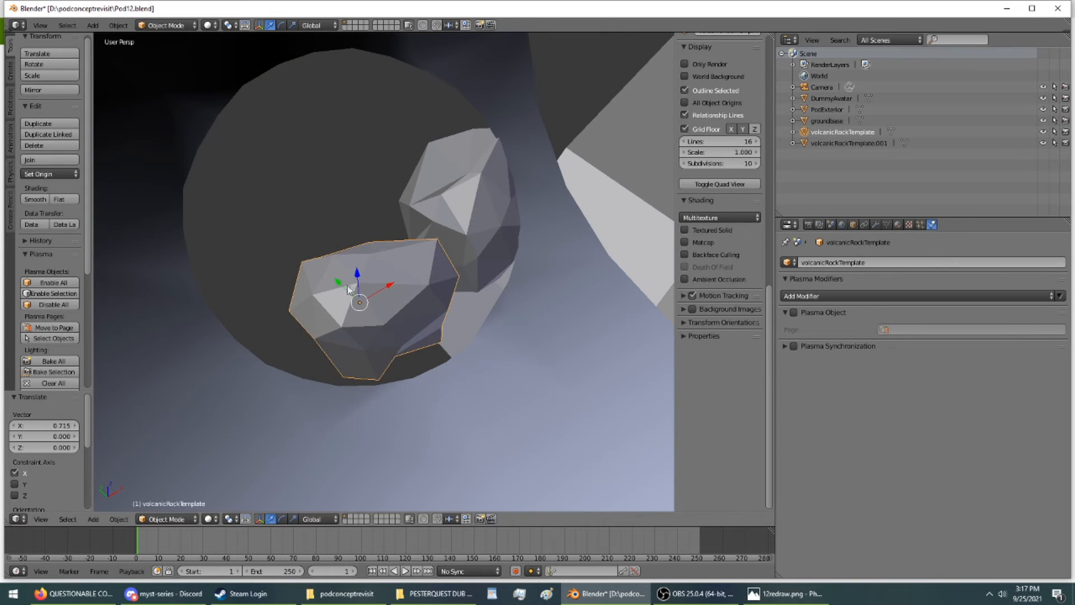
{"action": "key", "text": "g"}
{"action": "key", "text": "y"}
{"action": "left_click", "coordinate": [367, 305]}
{"action": "middle_click_drag", "start_coordinate": [367, 305], "coordinate": [315, 267]}
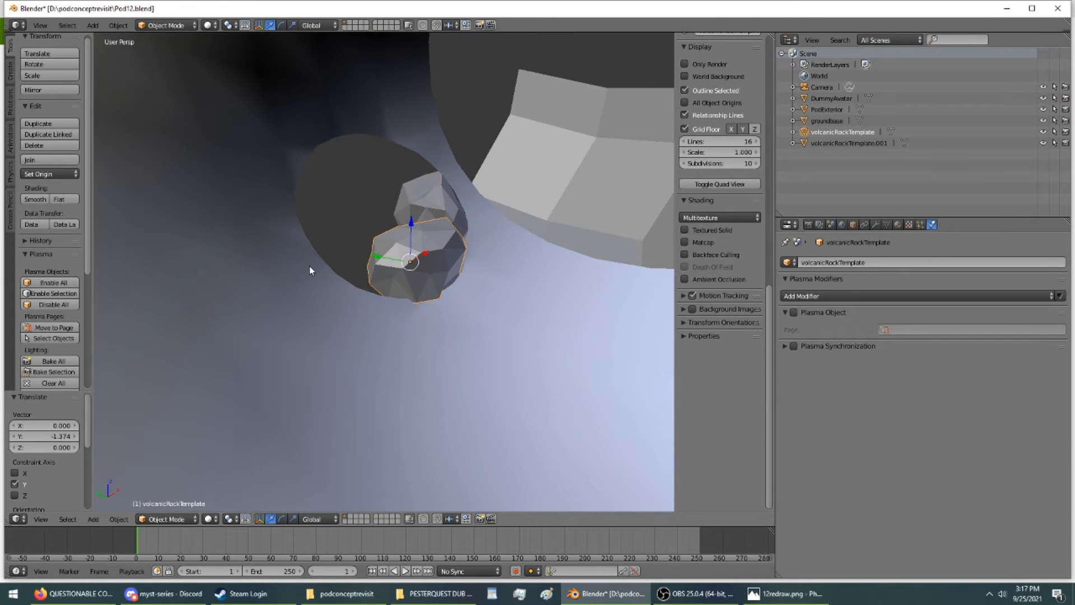
- Examine how the two rocks and the surrounding terrain edge sit against the pod from several angles
{"action": "middle_click_drag", "start_coordinate": [288, 166], "coordinate": [255, 184]}
{"action": "middle_click_drag", "start_coordinate": [331, 225], "coordinate": [574, 189]}
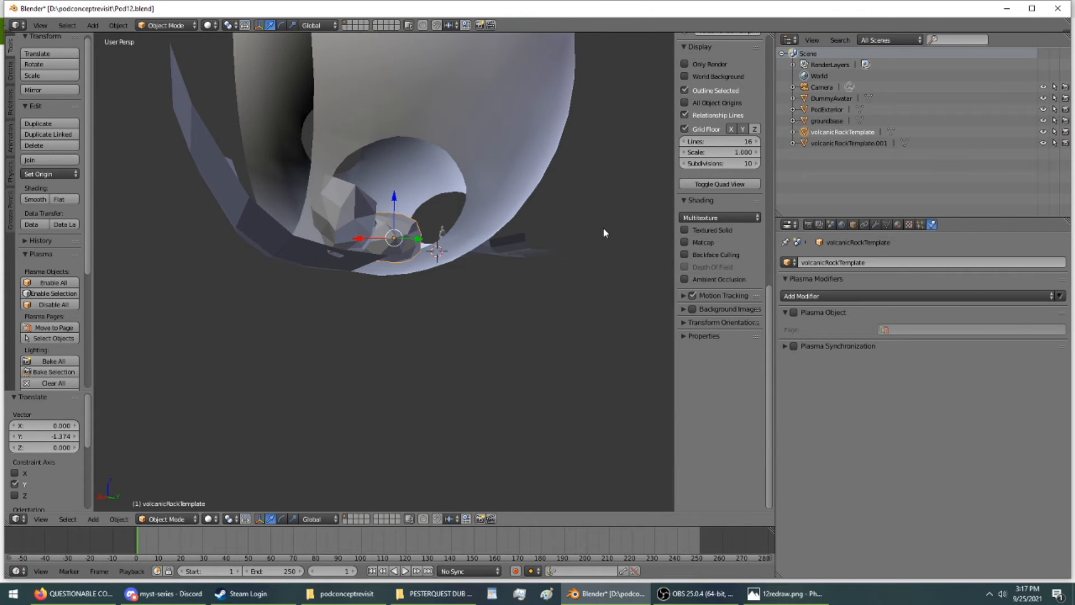
{"action": "middle_click_drag", "start_coordinate": [603, 227], "coordinate": [235, 257]}
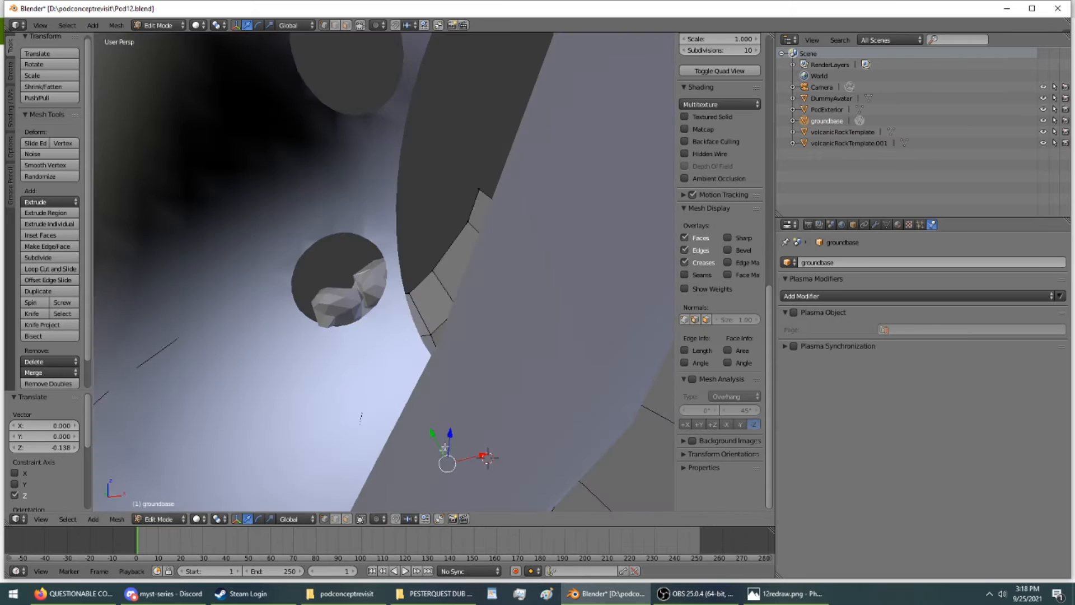
{"action": "middle_click_drag", "start_coordinate": [391, 313], "coordinate": [337, 402]}
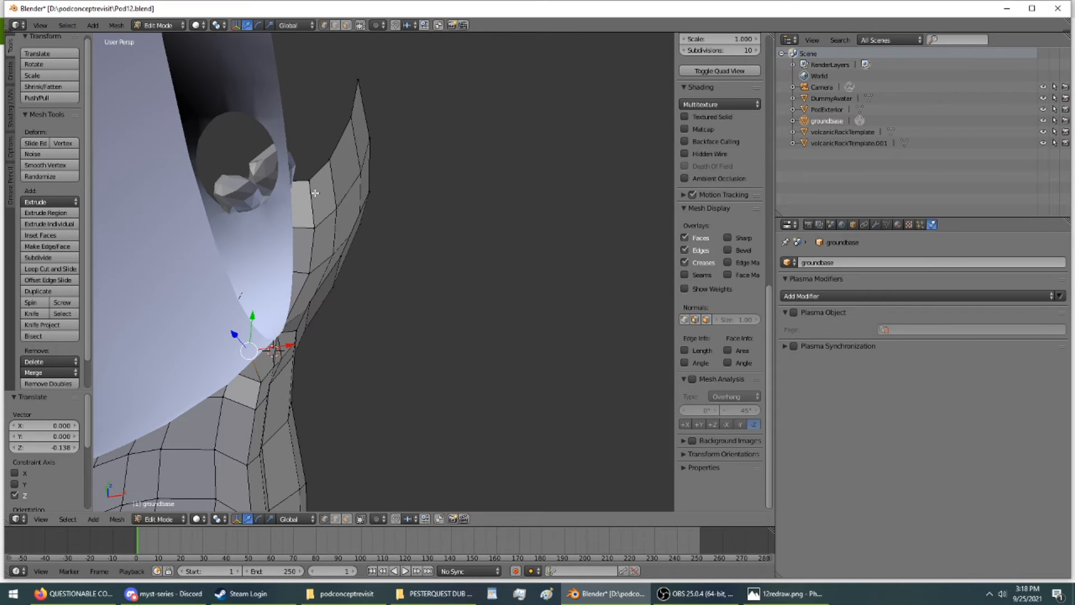
{"action": "middle_click_drag", "start_coordinate": [310, 51], "coordinate": [302, 234]}
{"action": "scroll", "coordinate": [302, 233], "scroll_direction": "down", "scroll_amount": 2}
{"action": "scroll", "coordinate": [190, 231], "scroll_direction": "down", "scroll_amount": 1}
{"action": "middle_click_drag", "start_coordinate": [190, 230], "coordinate": [313, 206]}
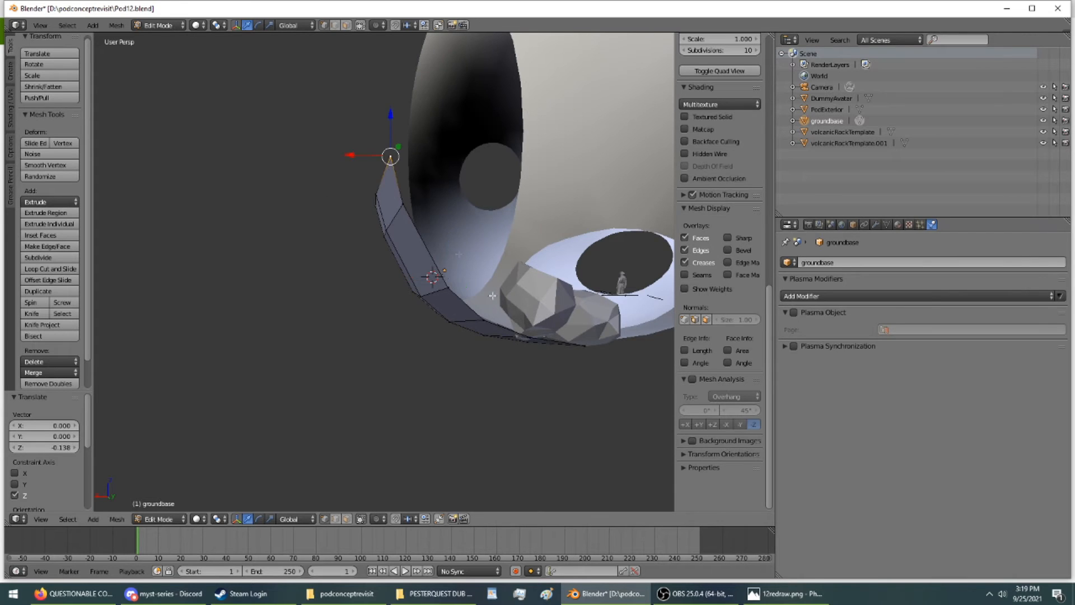
- Select the terrain's open edge from the rocks to the raised outer corner, extrude it outward, and lower the new row about 0.57
{"action": "middle_click_drag", "start_coordinate": [492, 295], "coordinate": [484, 247]}
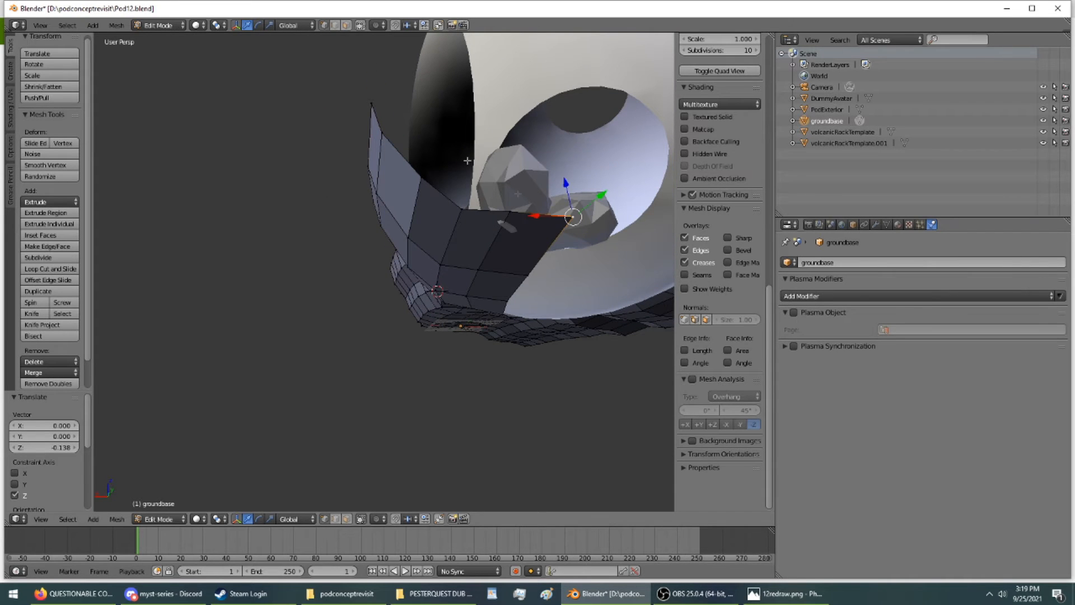
{"action": "left_click", "coordinate": [372, 103], "text": "ctrl"}
{"action": "middle_click_drag", "start_coordinate": [391, 130], "coordinate": [397, 144]}
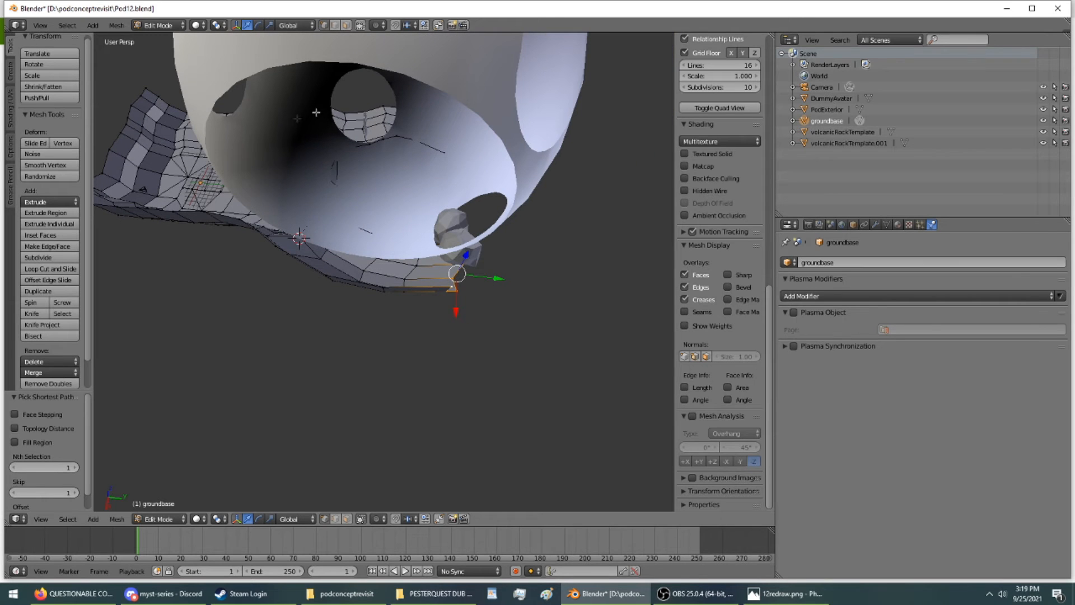
{"action": "left_click", "coordinate": [49, 214]}
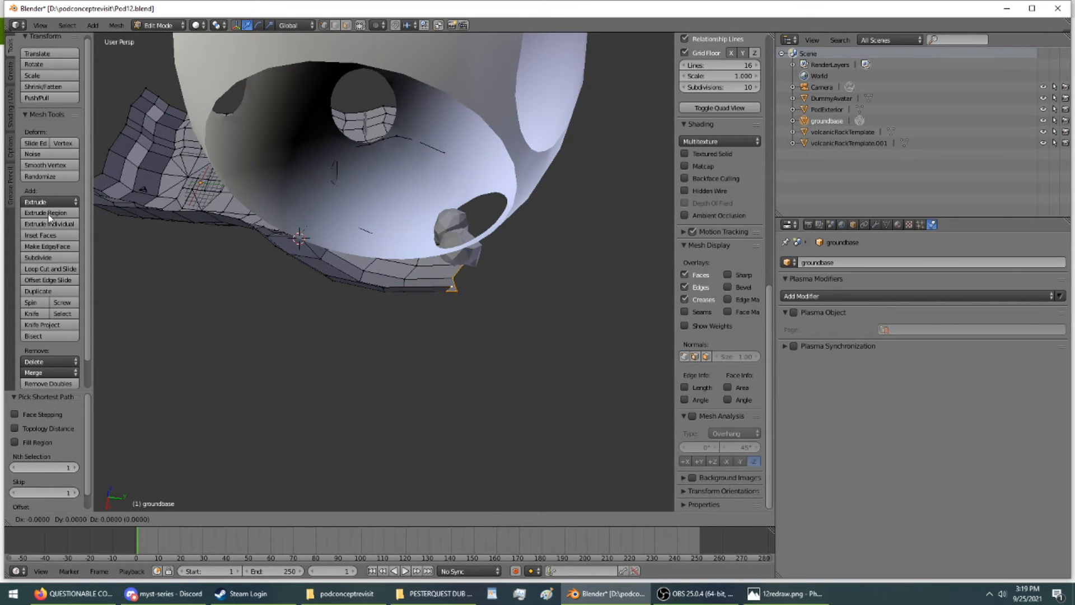
{"action": "left_click", "coordinate": [86, 201]}
{"action": "middle_click_drag", "start_coordinate": [141, 225], "coordinate": [191, 144]}
{"action": "left_click_drag", "start_coordinate": [500, 229], "coordinate": [501, 236]}
- Extrude the new row's open edge about -7.61, 6.21 and 0.48 along X, Y and Z
{"action": "middle_click_drag", "start_coordinate": [500, 237], "coordinate": [314, 223]}
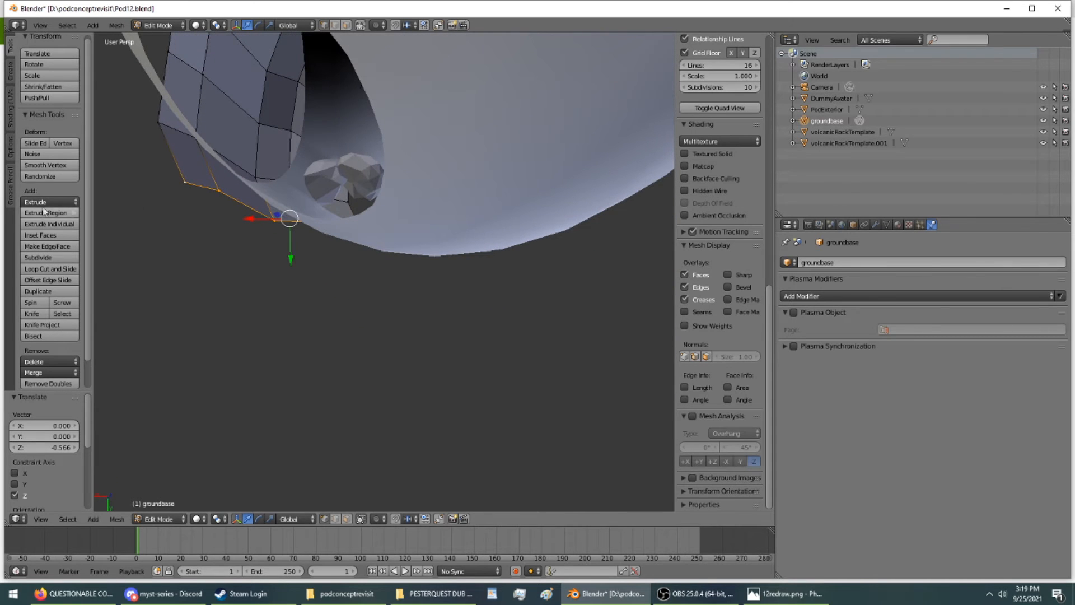
{"action": "left_click", "coordinate": [45, 214]}
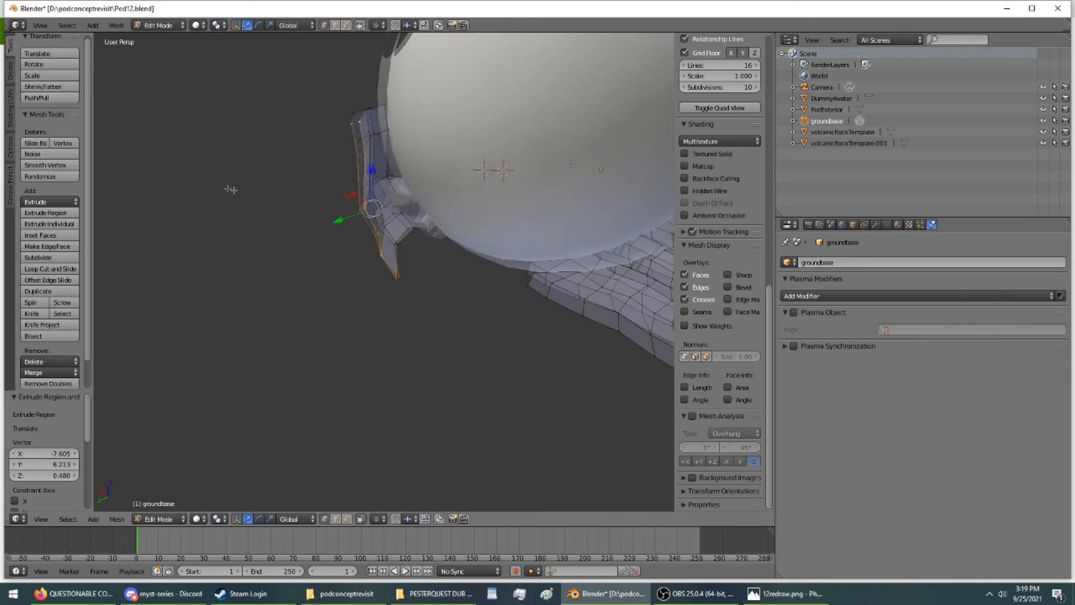
{"action": "middle_click_drag", "start_coordinate": [230, 187], "coordinate": [340, 132]}
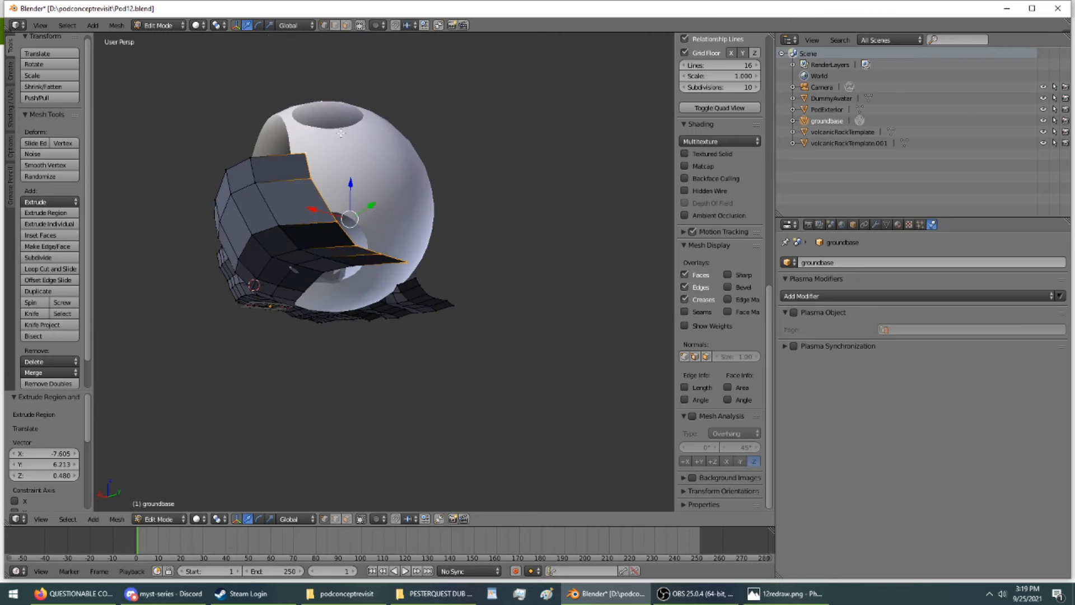
- Select the raised part of the new open edge without its innermost section and extrude it about -11.48, 6.32 and -0.02 along X, Y and Z
{"action": "right_click", "coordinate": [307, 160]}
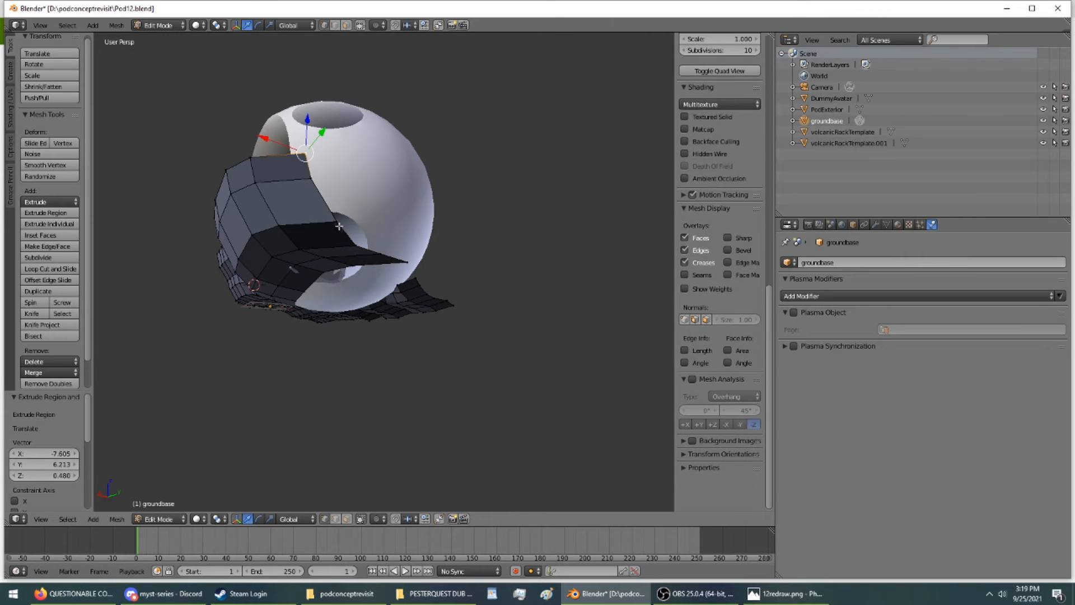
{"action": "right_click", "coordinate": [353, 241], "text": "ctrl"}
{"action": "middle_click_drag", "start_coordinate": [351, 246], "coordinate": [326, 383]}
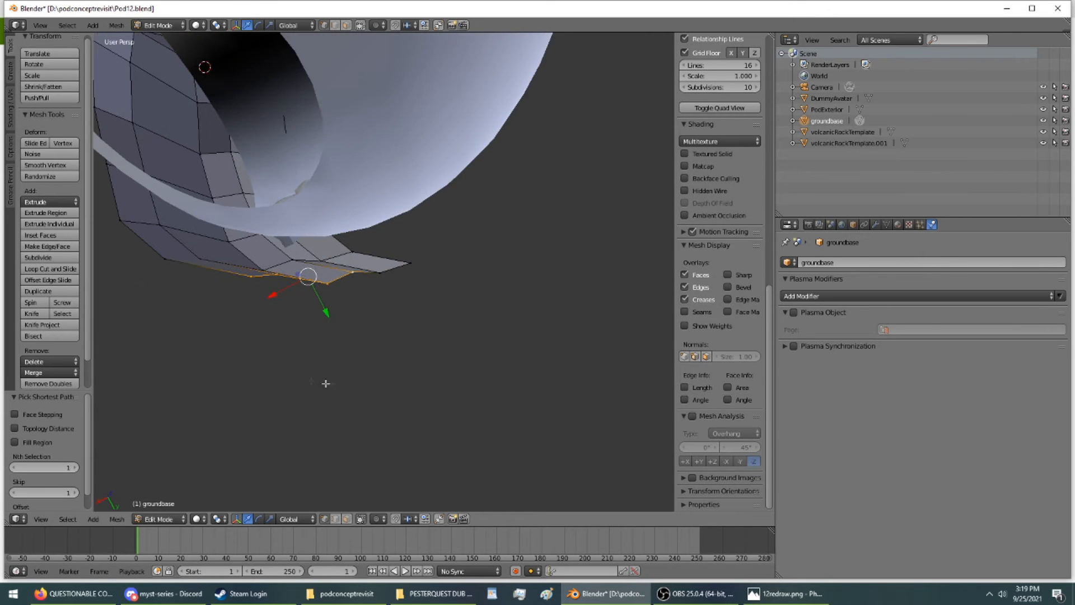
{"action": "left_click", "coordinate": [54, 224]}
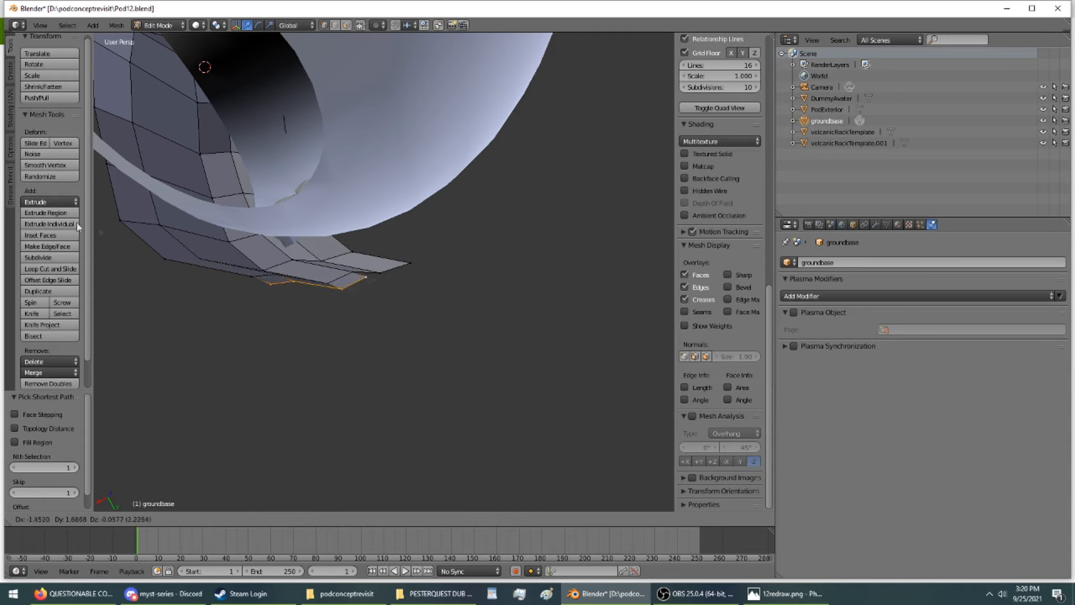
{"action": "left_click", "coordinate": [155, 220]}
{"action": "middle_click_drag", "start_coordinate": [328, 300], "coordinate": [206, 173]}
- Fill the gap between the newest row's lower end vertex and the neighbouring row's outer corner with faces
{"action": "middle_click_drag", "start_coordinate": [244, 210], "coordinate": [292, 238]}
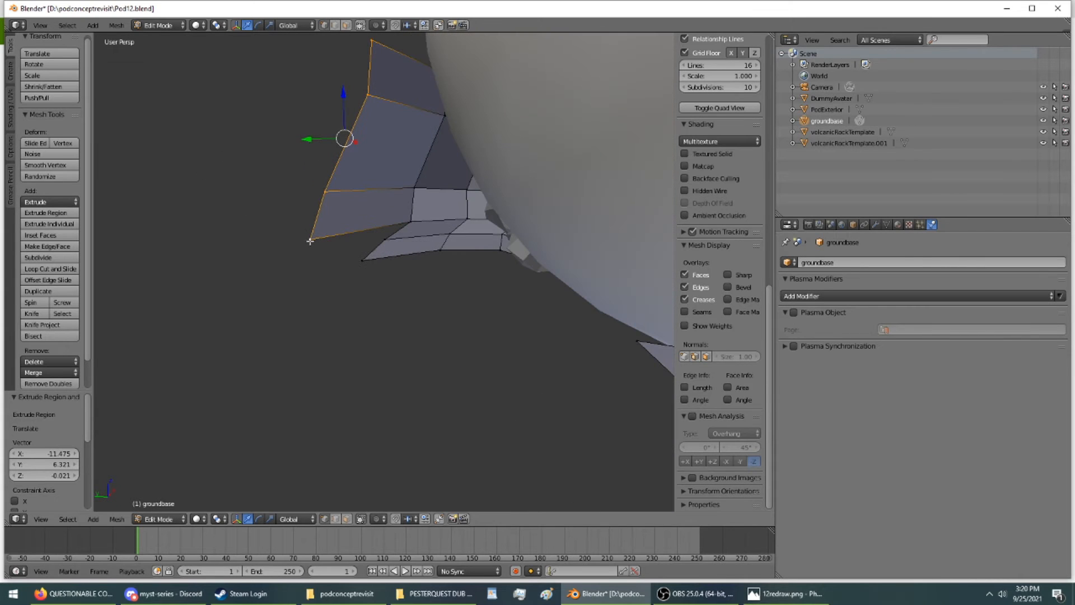
{"action": "right_click", "coordinate": [381, 241], "text": "ctrl"}
{"action": "left_click", "coordinate": [47, 246]}
{"action": "scroll", "coordinate": [719, 252], "scroll_direction": "down", "scroll_amount": 2}
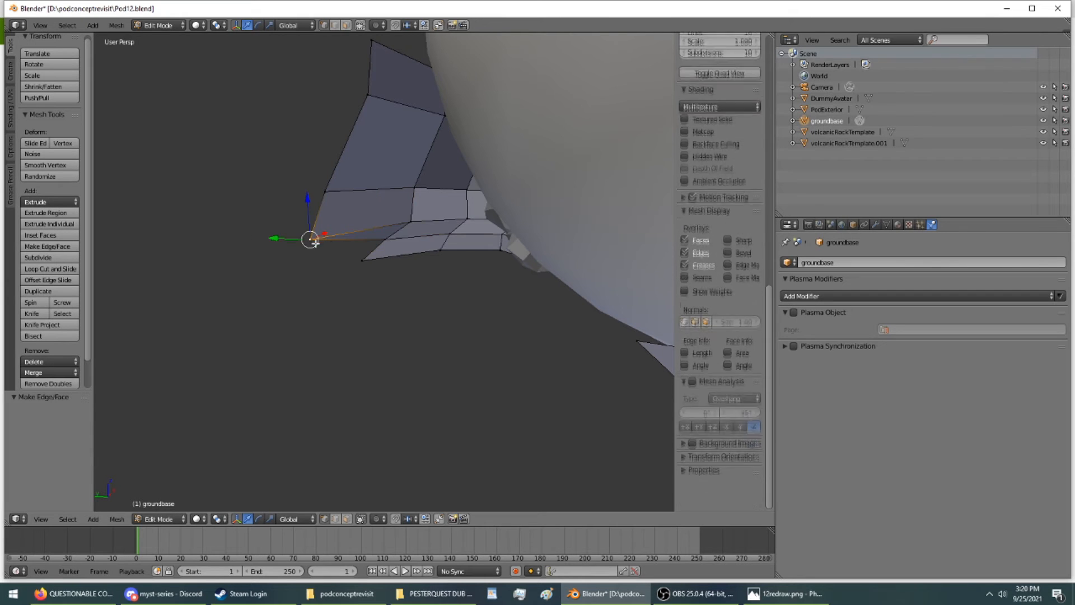
{"action": "right_click", "coordinate": [361, 259], "text": "ctrl"}
{"action": "left_click", "coordinate": [77, 247]}
{"action": "middle_click_drag", "start_coordinate": [167, 252], "coordinate": [301, 356]}
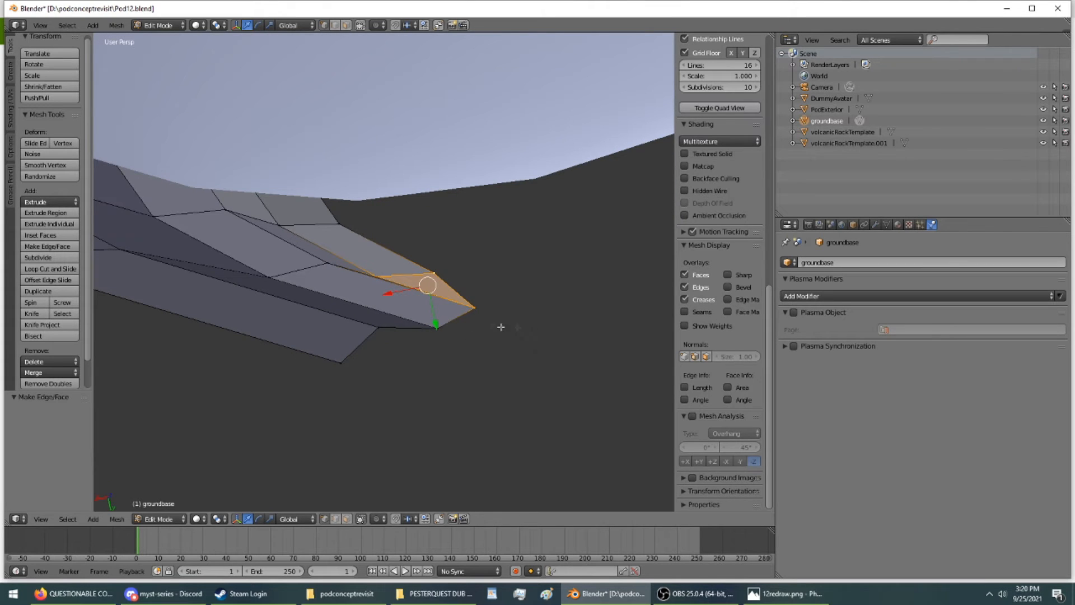
- Select the open edge from the filled gap's outer tip to the neighbouring row's lower corner and move it about -1.34 along Y
{"action": "right_click", "coordinate": [475, 307]}
{"action": "right_click", "coordinate": [342, 363], "text": "ctrl"}
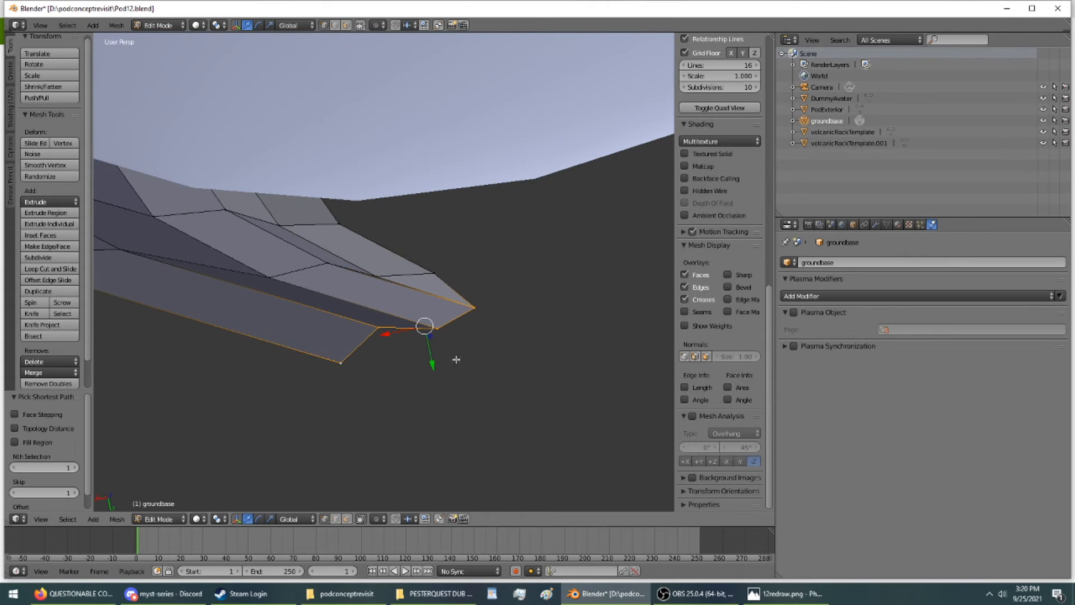
{"action": "left_click_drag", "start_coordinate": [433, 362], "coordinate": [427, 335]}
{"action": "middle_click_drag", "start_coordinate": [427, 335], "coordinate": [559, 245]}
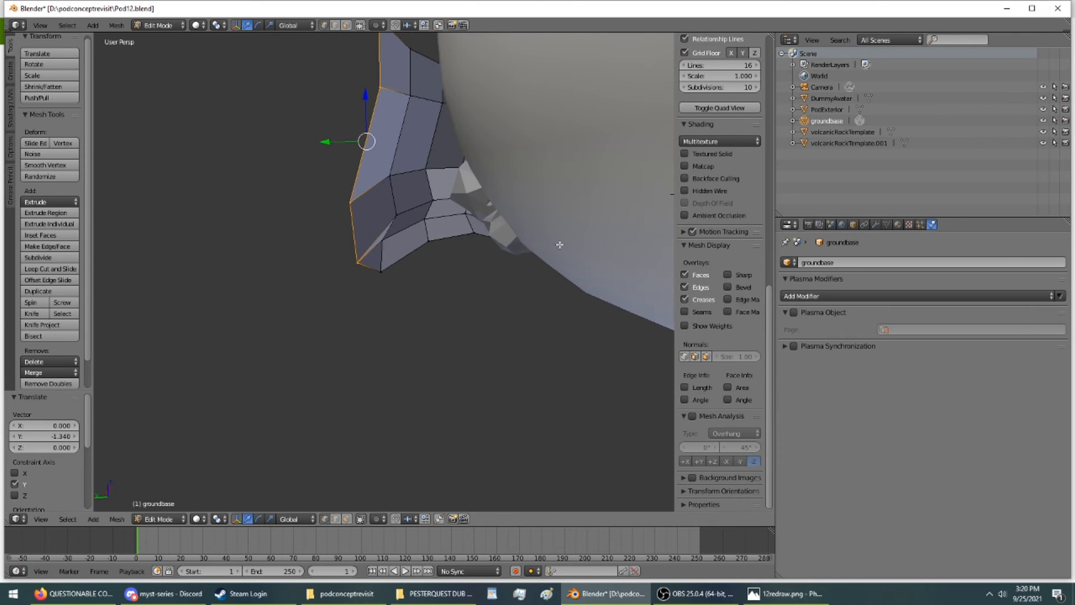
- Select the open edge from below the rocks to the outer corner and extrude it about -2.87, -5.65 and -2.57 along X, Y and Z
{"action": "mouse_move", "coordinate": [495, 233]}
{"action": "middle_mouse_down"}
{"action": "mouse_move", "coordinate": [470, 187]}
{"action": "mouse_move", "coordinate": [507, 221]}
{"action": "middle_mouse_up"}
{"action": "right_click", "coordinate": [548, 282]}
{"action": "middle_click_drag", "start_coordinate": [445, 273], "coordinate": [428, 314]}
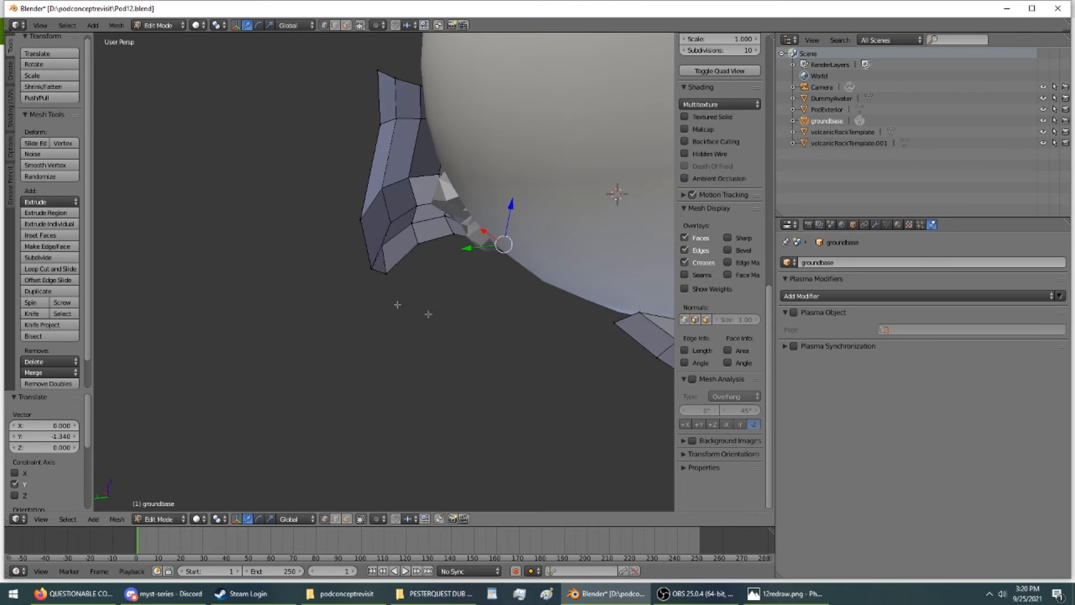
{"action": "right_click", "coordinate": [386, 272], "text": "ctrl"}
{"action": "left_click", "coordinate": [53, 216]}
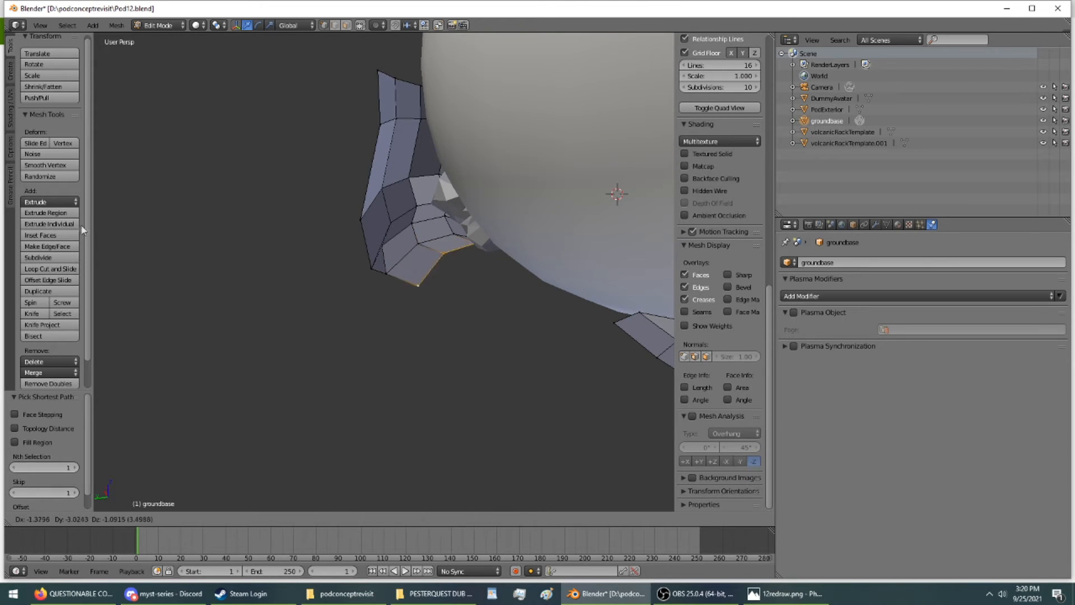
{"action": "left_click", "coordinate": [101, 243]}
- Raise the newly extruded row's edge about 1.2 along Z
{"action": "middle_click_drag", "start_coordinate": [213, 313], "coordinate": [253, 270]}
{"action": "scroll", "coordinate": [249, 270], "scroll_direction": "up", "scroll_amount": 5}
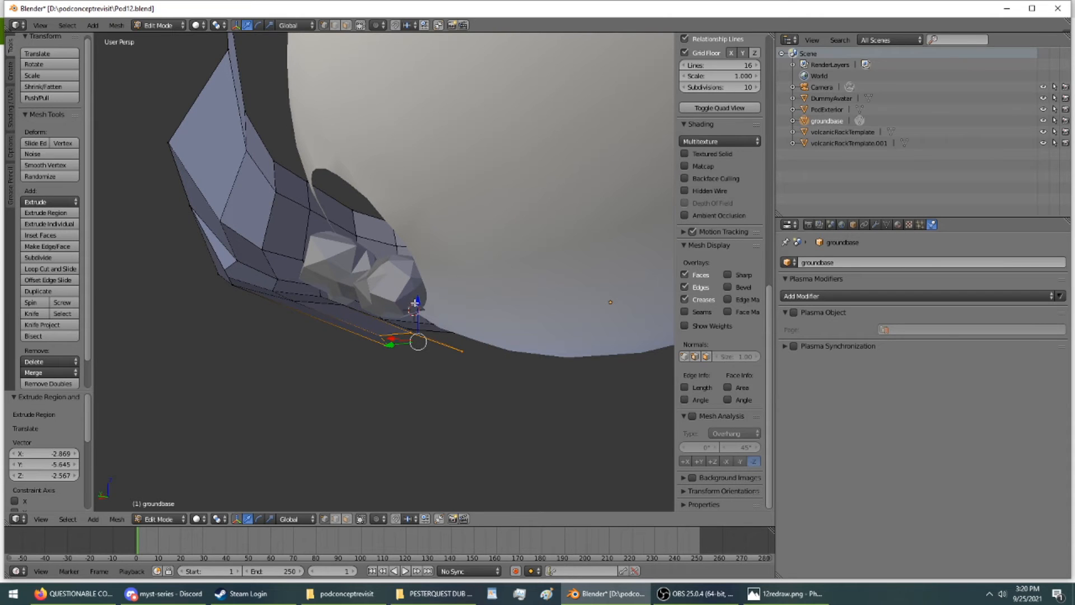
{"action": "left_click_drag", "start_coordinate": [418, 306], "coordinate": [416, 291]}
- Move the new row's innermost tip vertex, raising it about 1.65, and shift the adjacent edge vertex upward along the pod's underside
{"action": "middle_click_drag", "start_coordinate": [416, 292], "coordinate": [551, 228]}
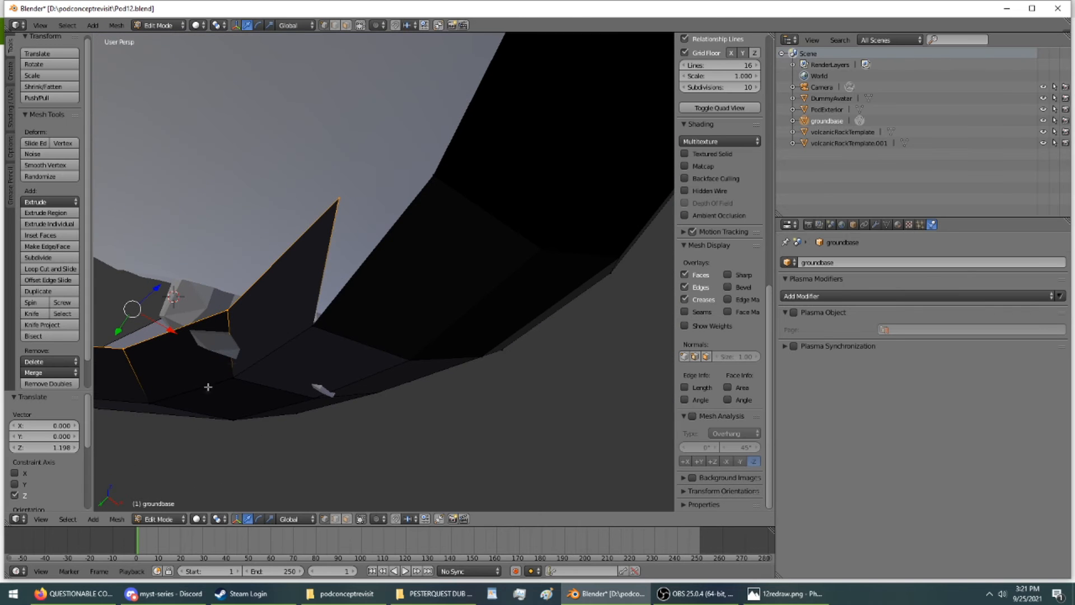
{"action": "middle_click_drag", "start_coordinate": [297, 208], "coordinate": [529, 327]}
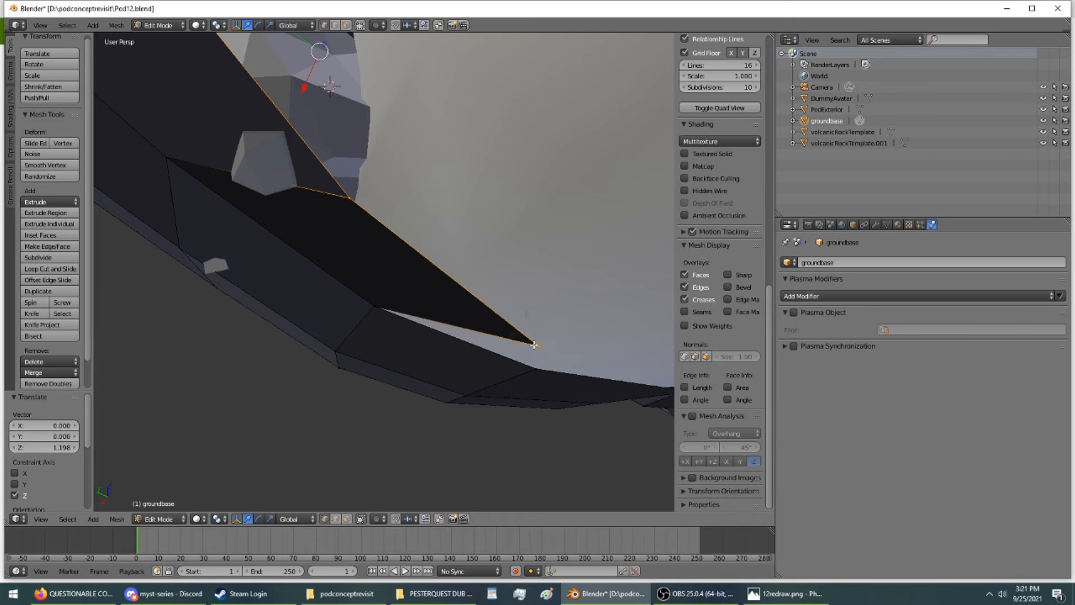
{"action": "key", "text": "g"}
{"action": "key", "text": "y"}
{"action": "left_click_drag", "start_coordinate": [370, 273], "coordinate": [388, 225]}
{"action": "middle_click_drag", "start_coordinate": [388, 225], "coordinate": [401, 290]}
{"action": "left_click_drag", "start_coordinate": [403, 341], "coordinate": [391, 291]}
{"action": "middle_click_drag", "start_coordinate": [384, 388], "coordinate": [357, 347]}
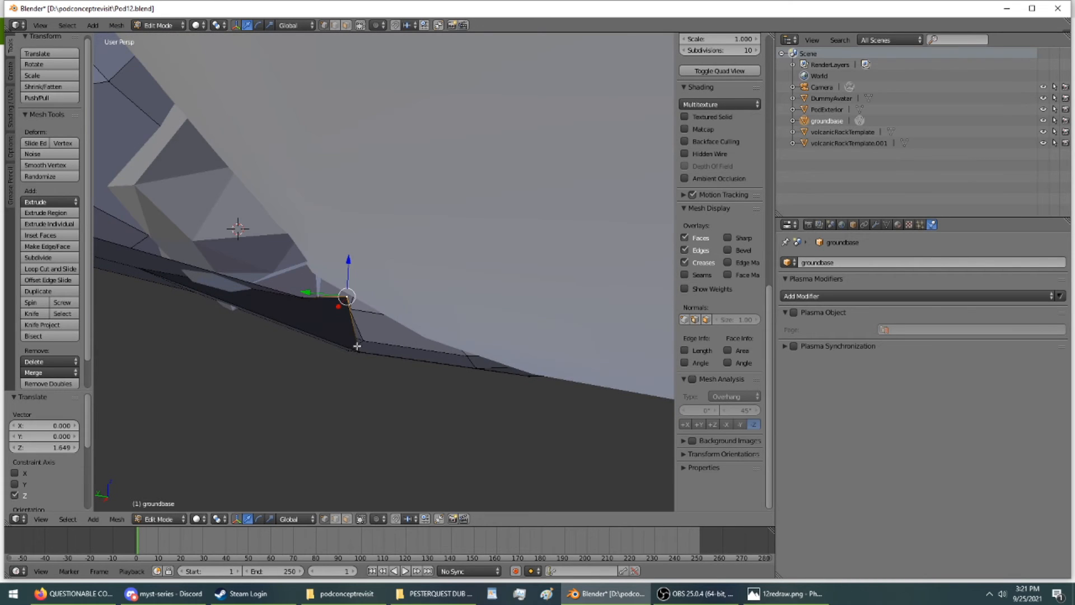
{"action": "key", "text": "g"}
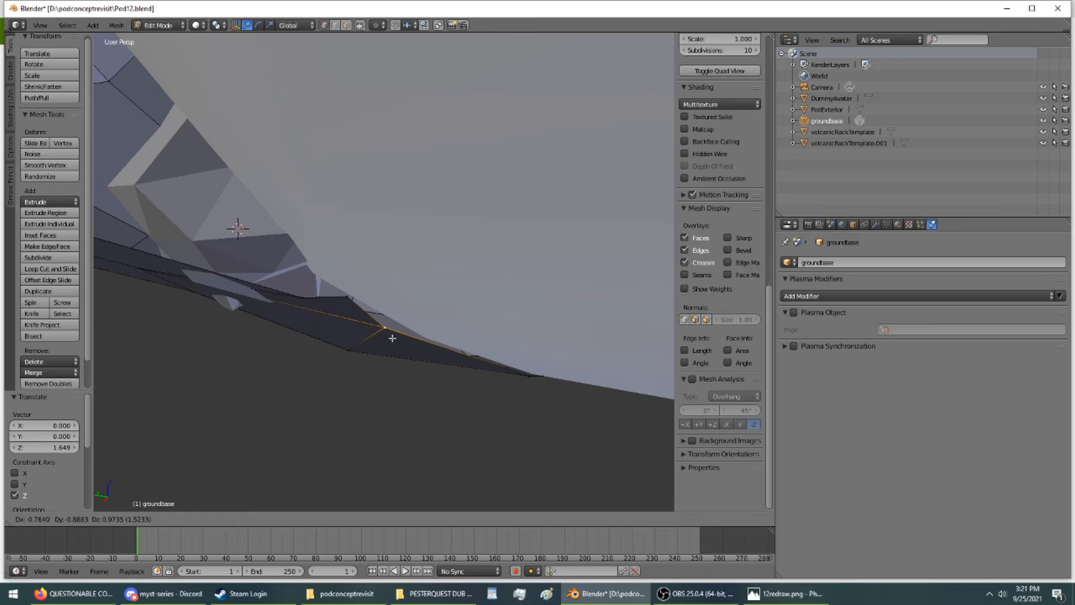
{"action": "left_click", "coordinate": [395, 339]}
- Select the reshaped row's open edge out to its outer corner and extrude it about -2.23, -4.08 and -1.49 along X, Y and Z
{"action": "middle_click_drag", "start_coordinate": [395, 339], "coordinate": [331, 274]}
{"action": "middle_click_drag", "start_coordinate": [360, 238], "coordinate": [428, 341]}
{"action": "right_click", "coordinate": [371, 210], "text": "ctrl"}
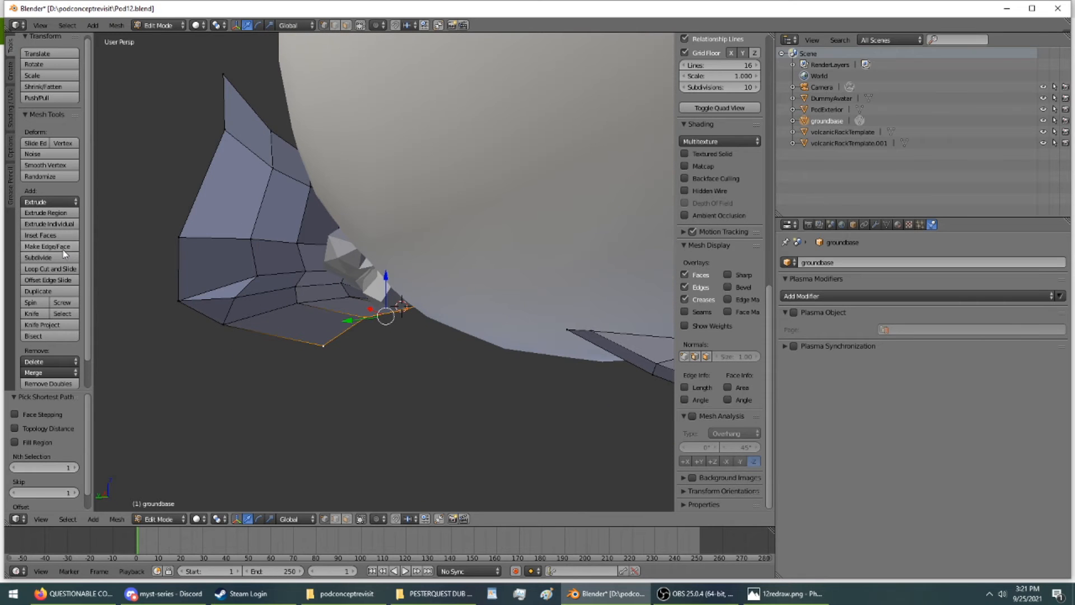
{"action": "left_click", "coordinate": [49, 246]}
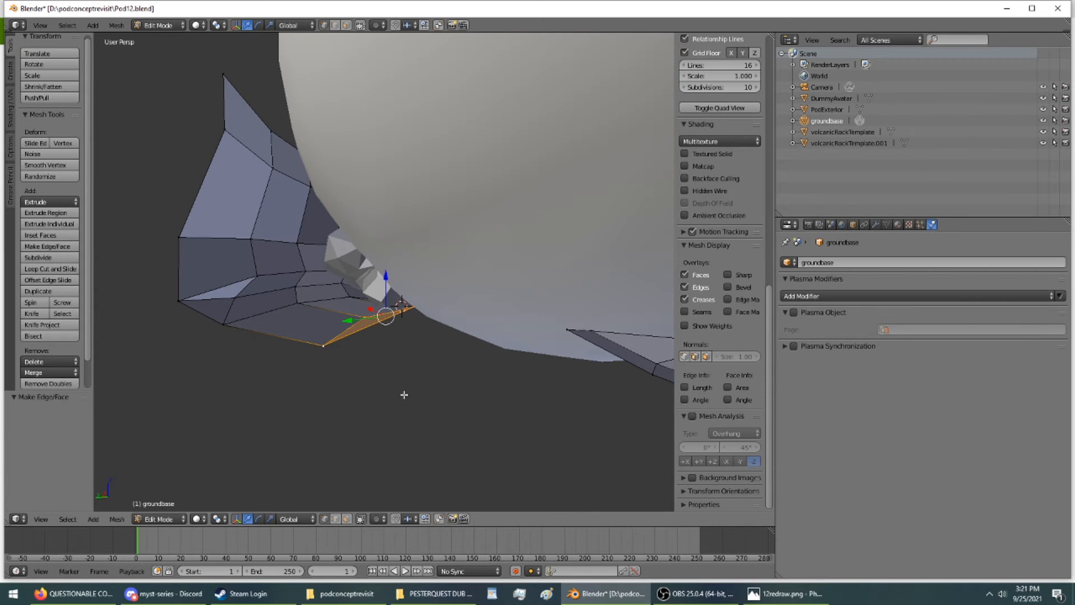
{"action": "key", "text": "ctrl+z"}
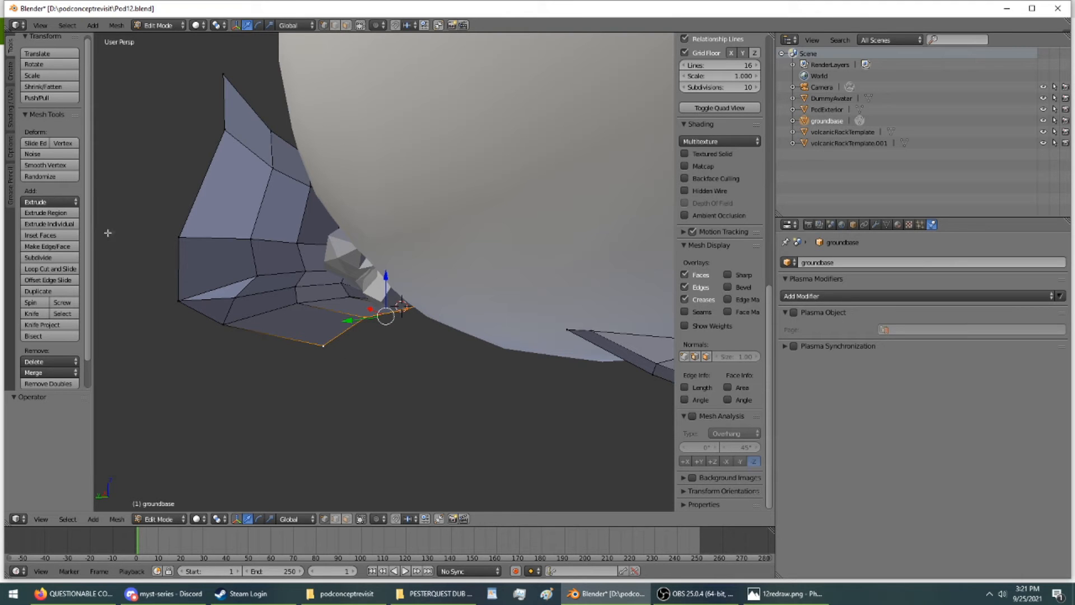
{"action": "left_click", "coordinate": [72, 214]}
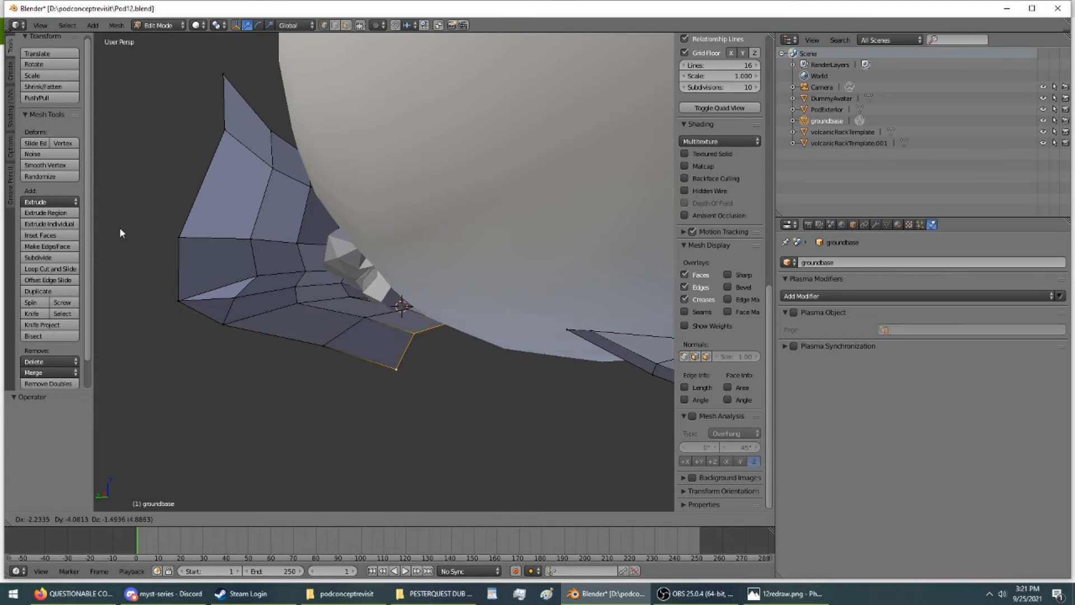
{"action": "left_click", "coordinate": [119, 227]}
- Isolate the terrain in local view, delete the narrow innermost face of the newest row, and return to the full scene
{"action": "middle_click_drag", "start_coordinate": [120, 227], "coordinate": [202, 392]}
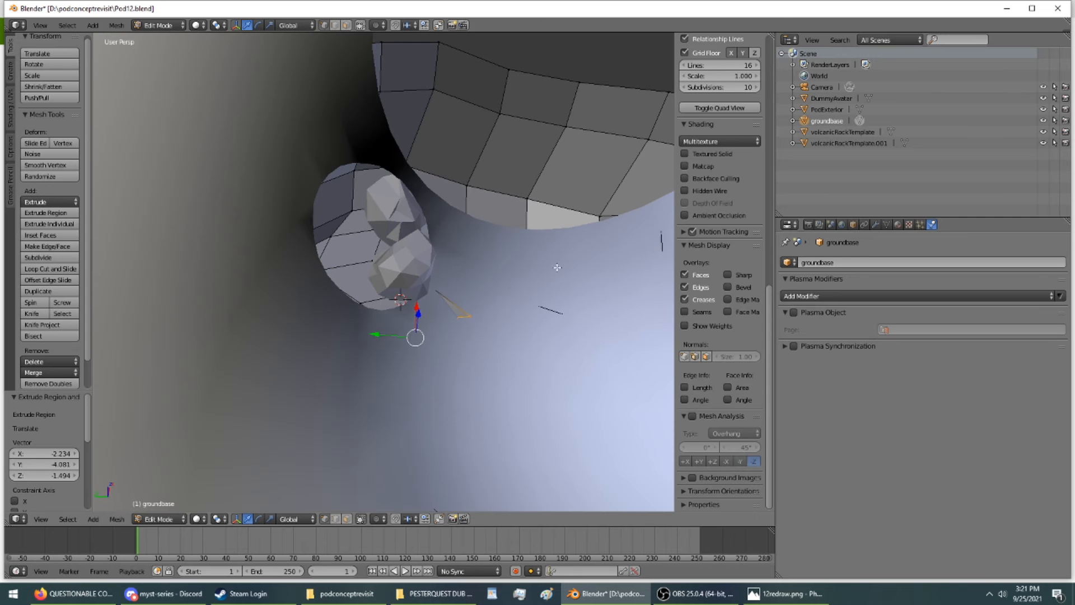
{"action": "key", "text": "KP_Divide"}
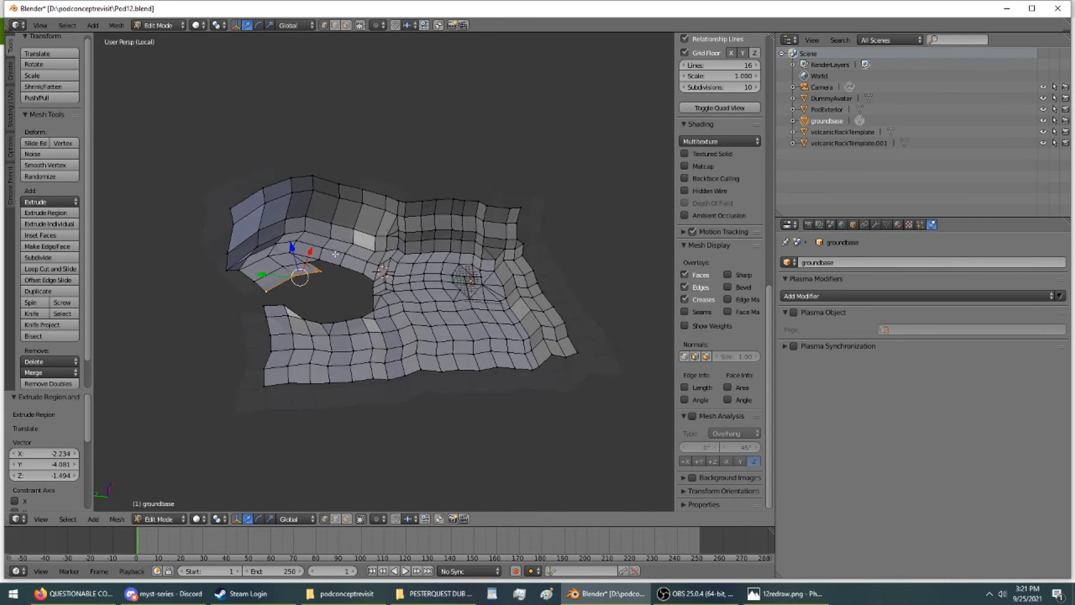
{"action": "scroll", "coordinate": [336, 253], "scroll_direction": "up", "scroll_amount": 5}
{"action": "middle_click_drag", "start_coordinate": [144, 271], "coordinate": [618, 422], "text": "shift"}
{"action": "scroll", "coordinate": [312, 351], "scroll_direction": "up", "scroll_amount": 5}
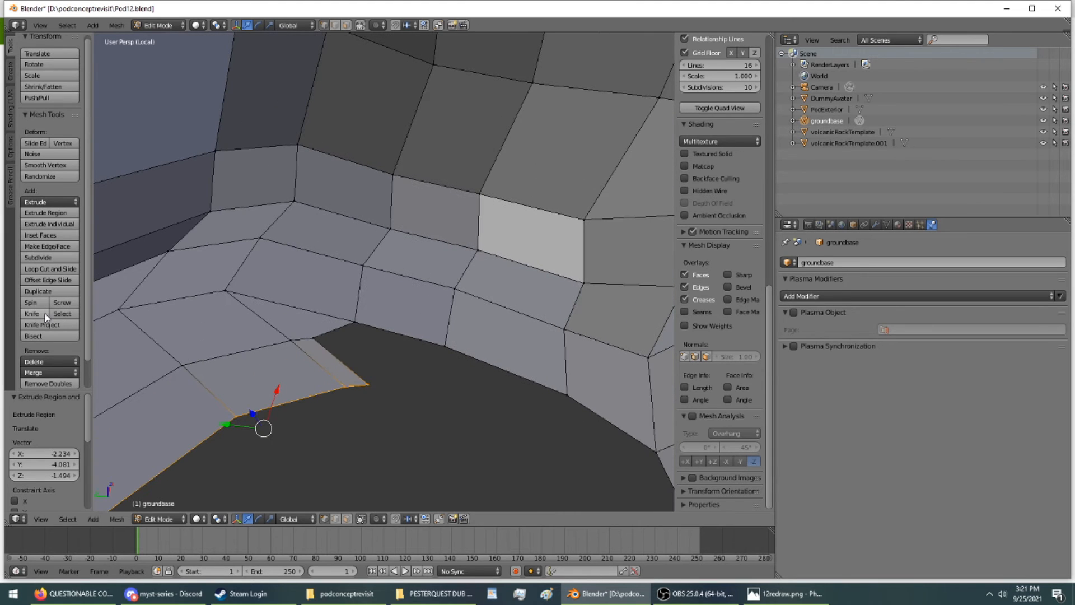
{"action": "left_click", "coordinate": [344, 25]}
{"action": "right_click", "coordinate": [321, 359]}
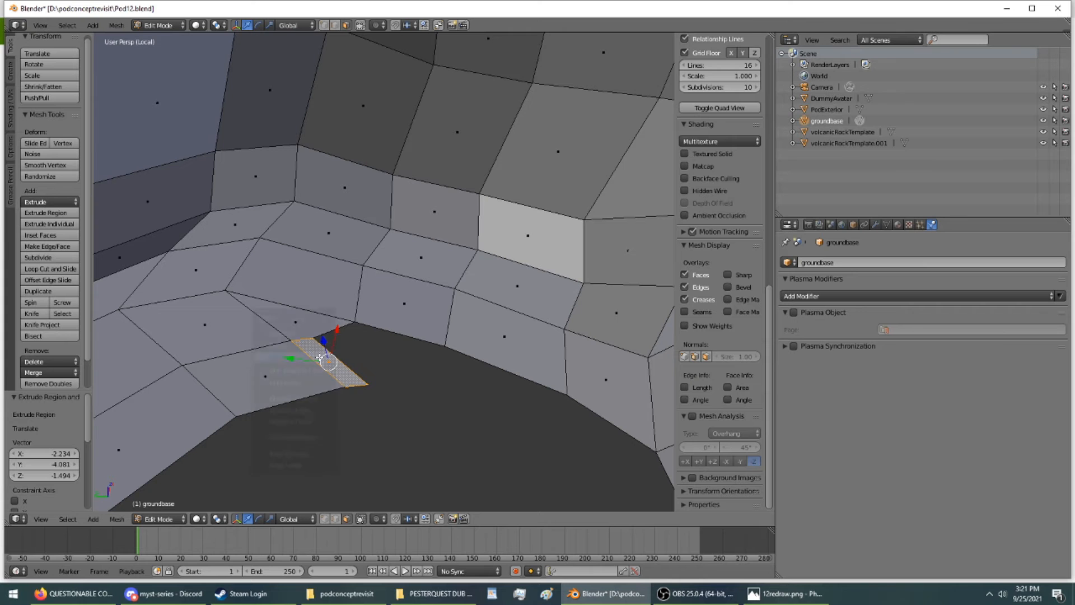
{"action": "left_click", "coordinate": [318, 353]}
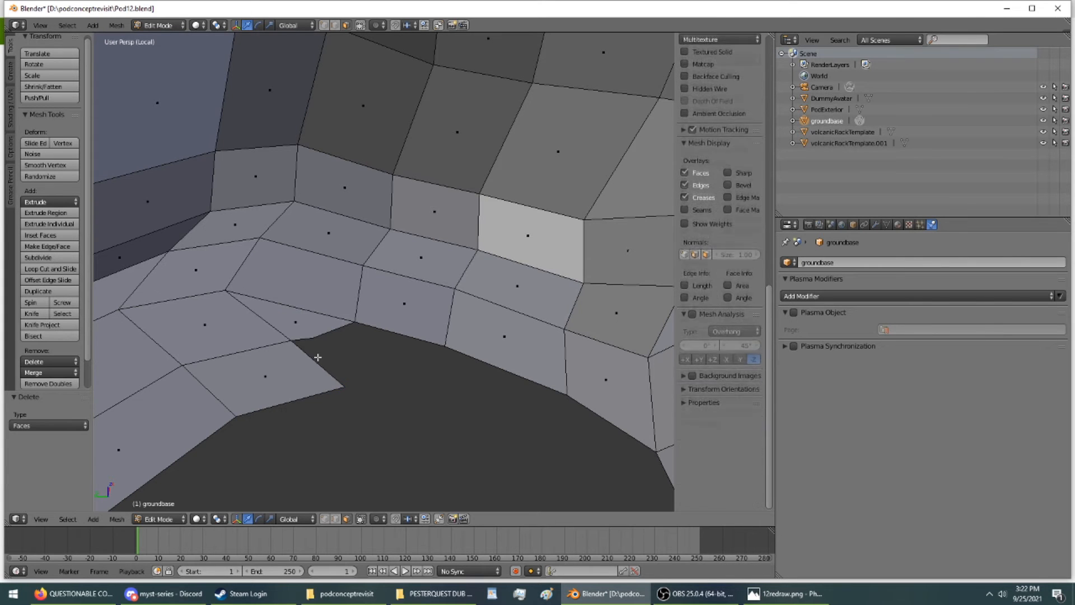
{"action": "middle_click_drag", "start_coordinate": [318, 357], "coordinate": [237, 381]}
{"action": "middle_click_drag", "start_coordinate": [235, 381], "coordinate": [336, 318]}
{"action": "key", "text": "KP_Divide"}
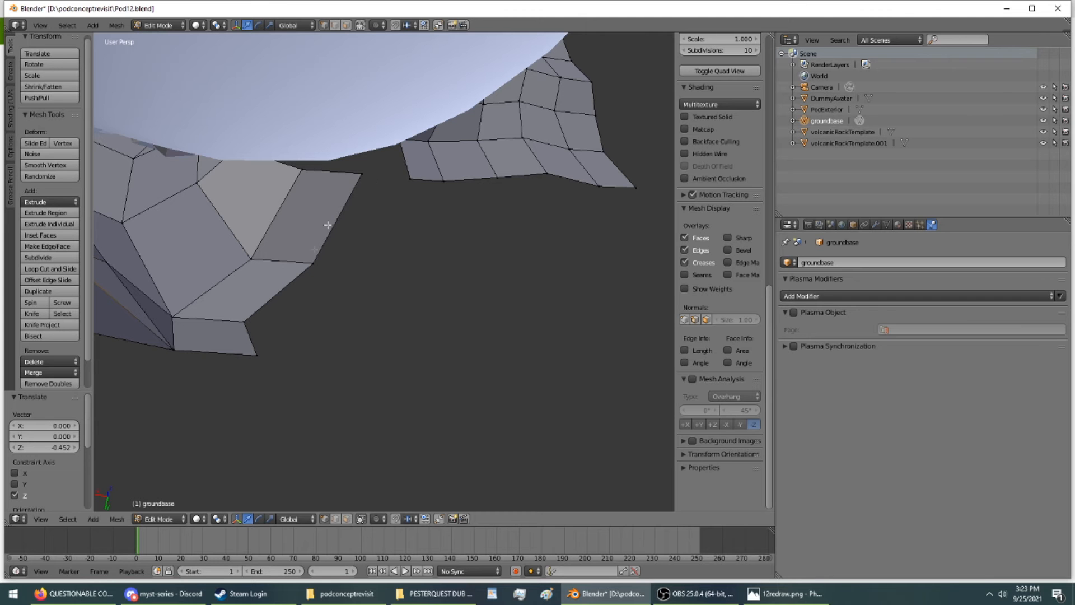
- Select the opposite terrain section's tip vertex across the gap and move it about 2.85 along X toward the near section
{"action": "middle_click_drag", "start_coordinate": [421, 168], "coordinate": [467, 339]}
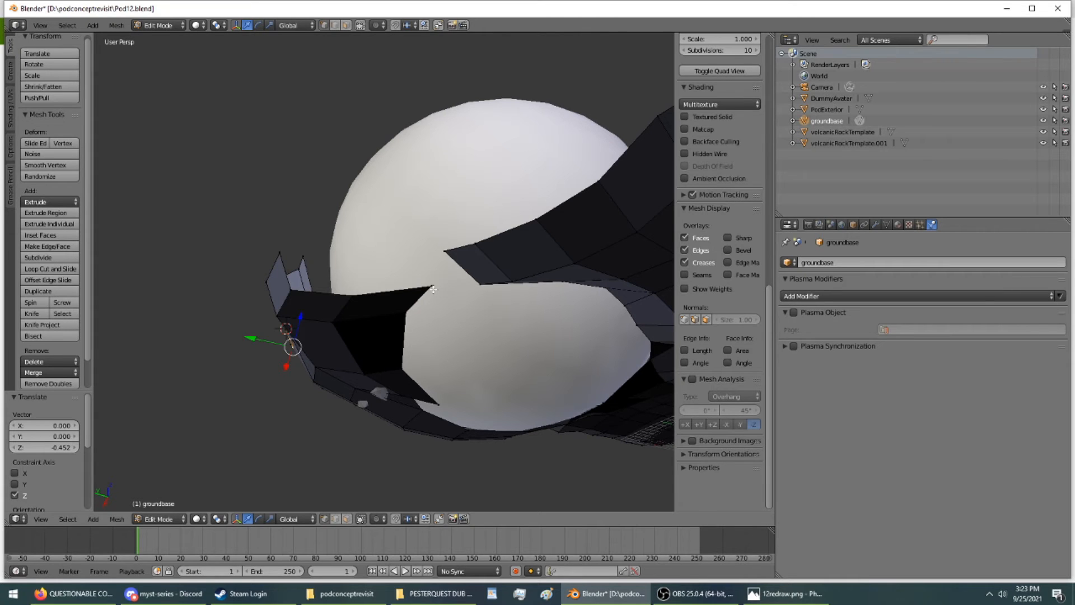
{"action": "right_click", "coordinate": [446, 248]}
{"action": "right_click", "coordinate": [433, 288], "text": "ctrl"}
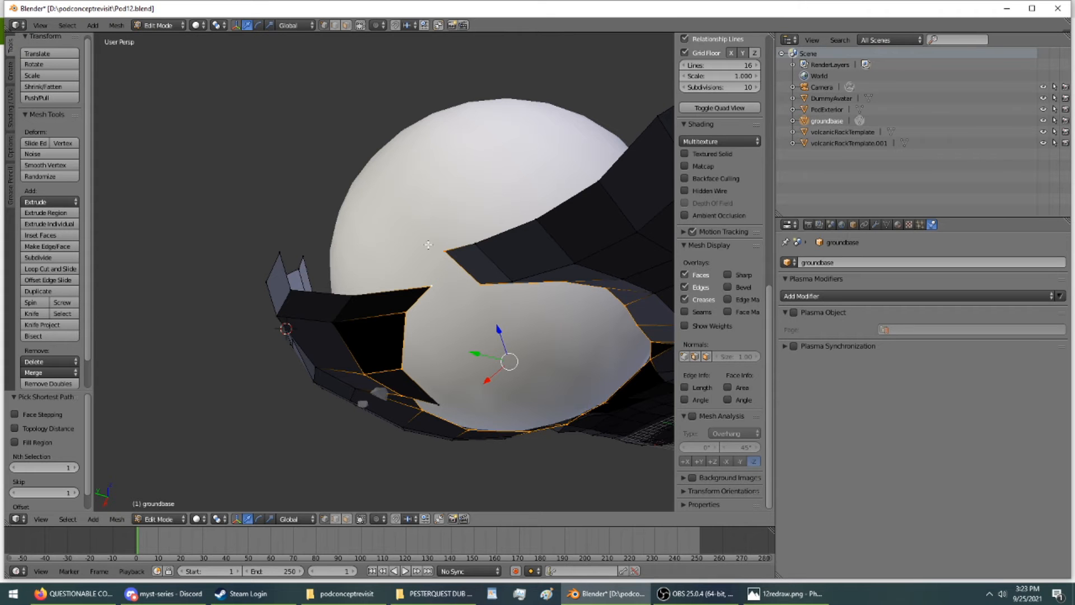
{"action": "right_click", "coordinate": [441, 247]}
{"action": "middle_click_drag", "start_coordinate": [441, 246], "coordinate": [504, 460]}
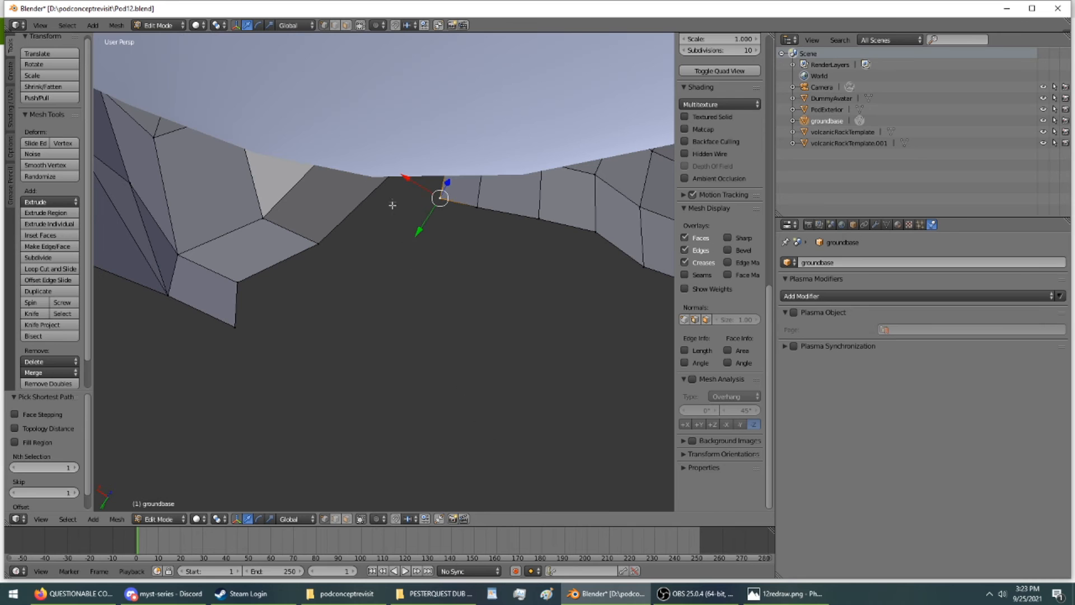
{"action": "key", "text": "g"}
{"action": "key", "text": "x"}
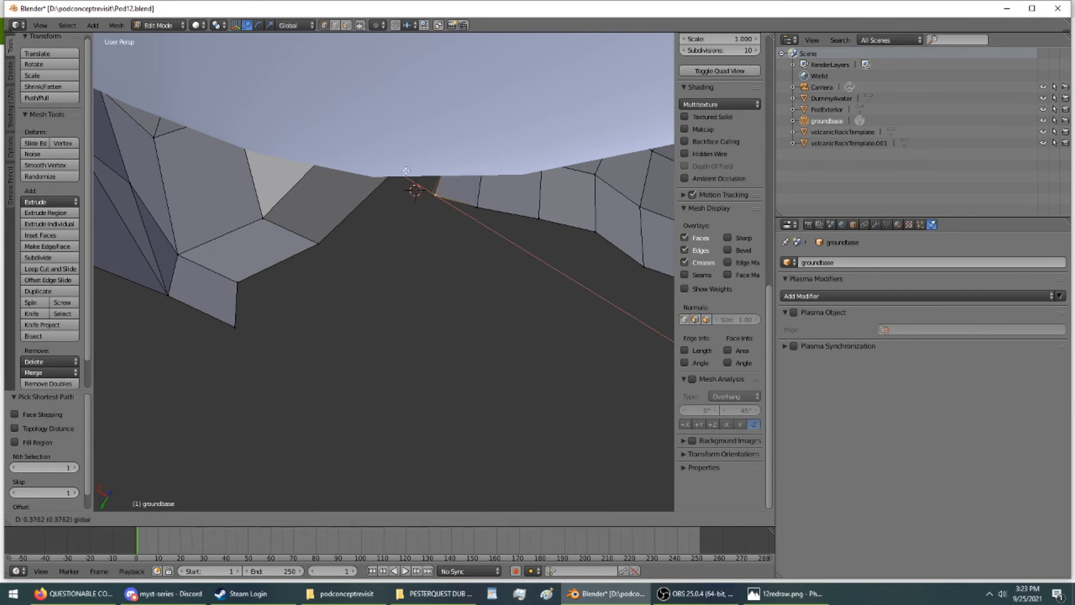
{"action": "left_click", "coordinate": [388, 150]}
{"action": "middle_click_drag", "start_coordinate": [388, 150], "coordinate": [390, 267]}
- Isolate the terrain in local view, select the inner boundary between the two tips around the pod hole, and fill it with a face
{"action": "key", "text": "KP_Divide"}
{"action": "scroll", "coordinate": [390, 267], "scroll_direction": "up", "scroll_amount": 5}
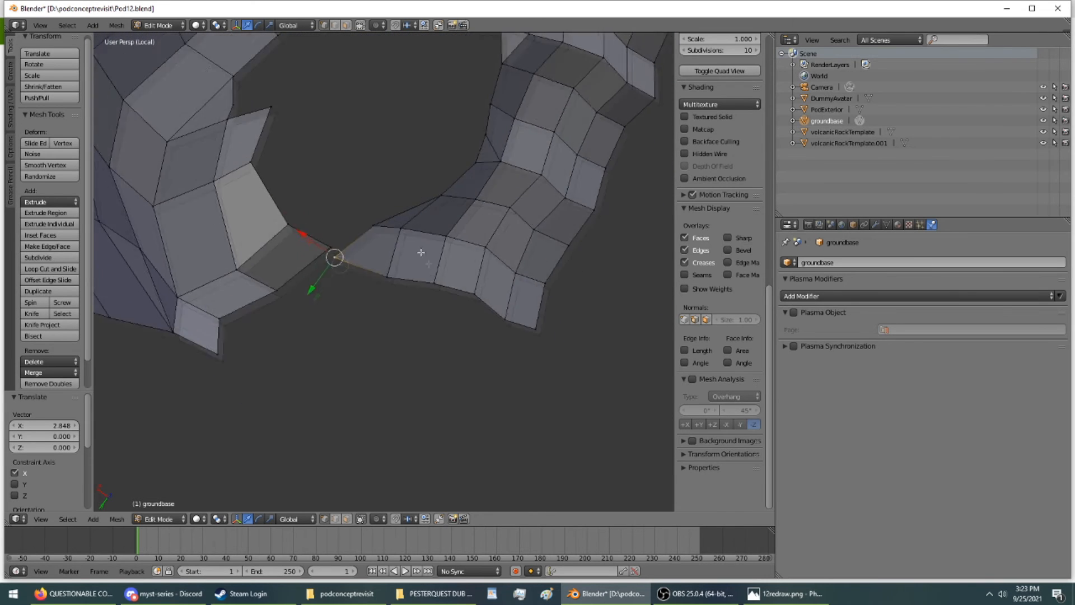
{"action": "left_click", "coordinate": [351, 279], "text": "ctrl"}
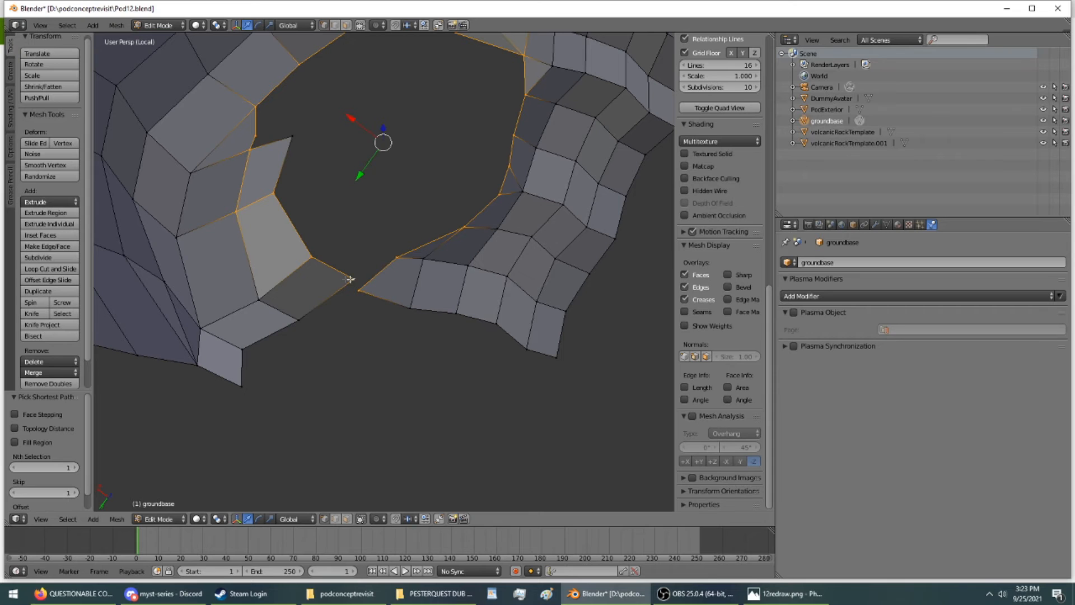
{"action": "left_click", "coordinate": [52, 245]}
{"action": "mouse_move", "coordinate": [338, 282]}
{"action": "middle_mouse_down"}
{"action": "mouse_move", "coordinate": [353, 203]}
{"action": "mouse_move", "coordinate": [400, 175]}
{"action": "mouse_move", "coordinate": [390, 233]}
{"action": "mouse_move", "coordinate": [357, 288]}
{"action": "middle_mouse_up"}
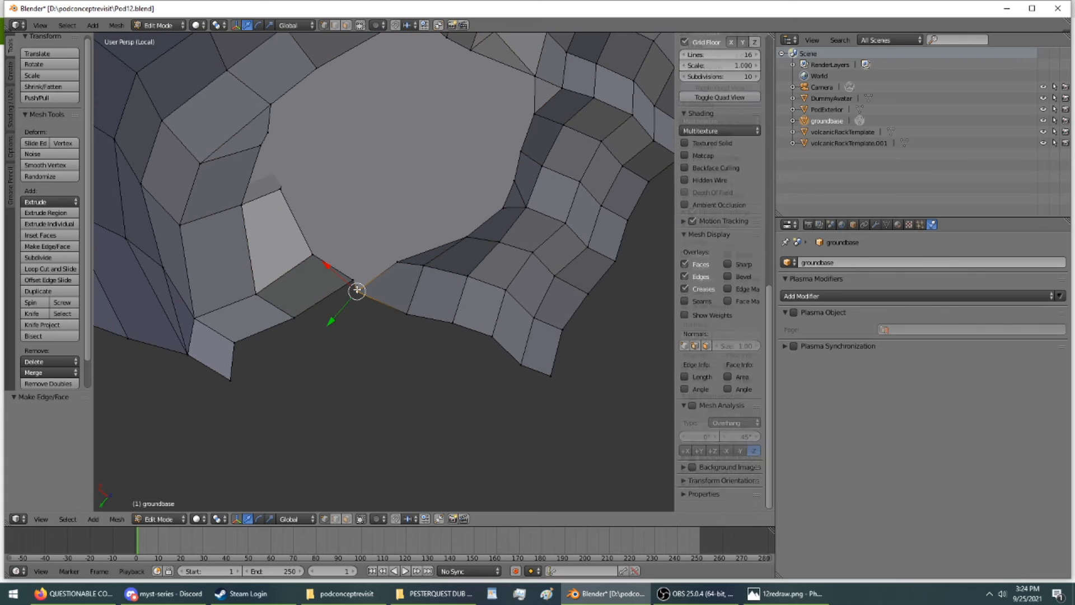
- Fill the small gap between the two meeting tips and the adjacent outer edge vertex with a triangular face
{"action": "right_click", "coordinate": [356, 288]}
{"action": "right_click", "coordinate": [294, 317], "text": "ctrl"}
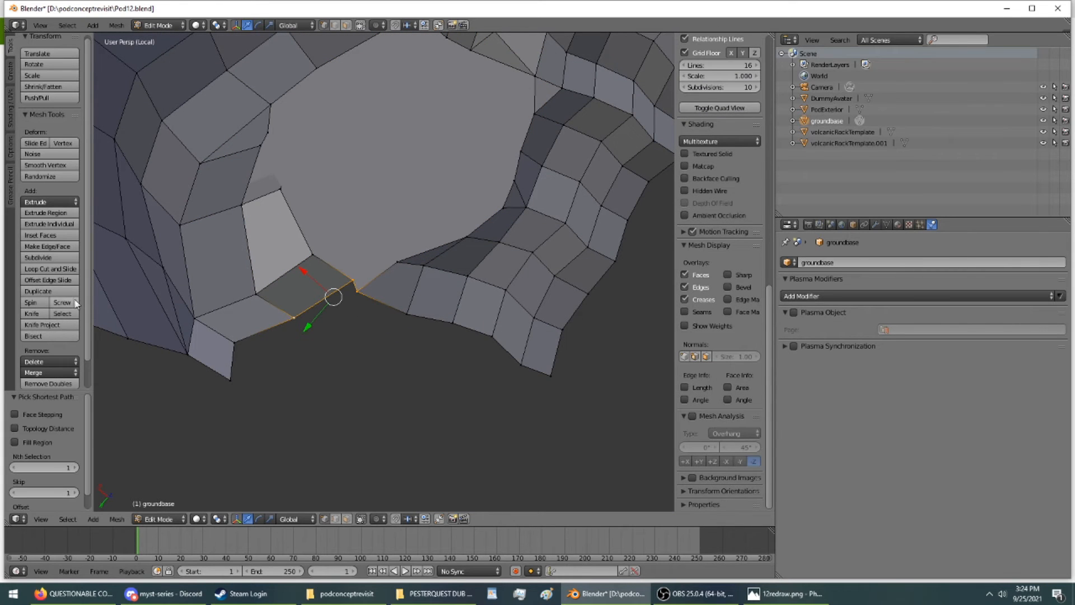
{"action": "left_click", "coordinate": [56, 246]}
{"action": "mouse_move", "coordinate": [313, 322]}
{"action": "middle_mouse_down"}
{"action": "mouse_move", "coordinate": [305, 297]}
{"action": "mouse_move", "coordinate": [311, 311]}
{"action": "middle_mouse_up"}
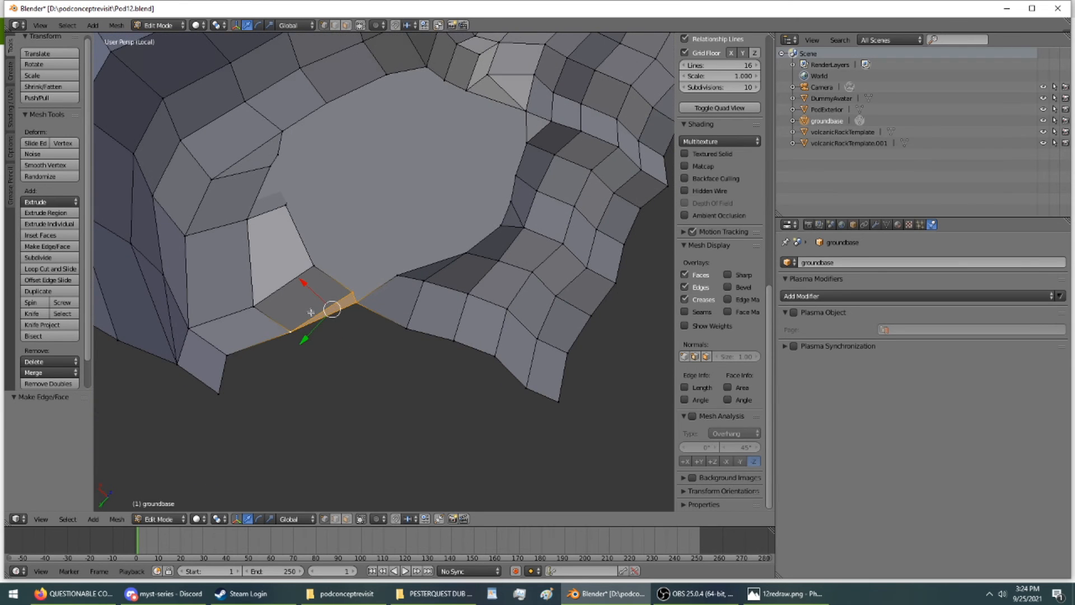
- Select the open edge from the joined tip to the section's far corner and extrude it about -1.53, 4.19 and -0.55 along X, Y and Z
{"action": "right_click", "coordinate": [556, 398], "text": "ctrl"}
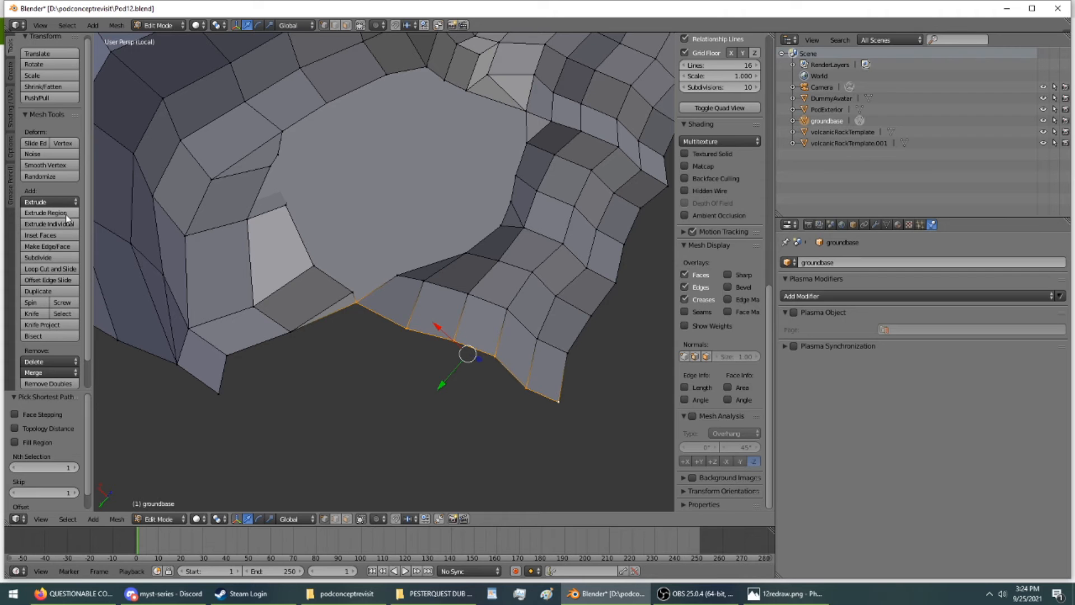
{"action": "left_click", "coordinate": [45, 213]}
{"action": "left_click", "coordinate": [276, 252]}
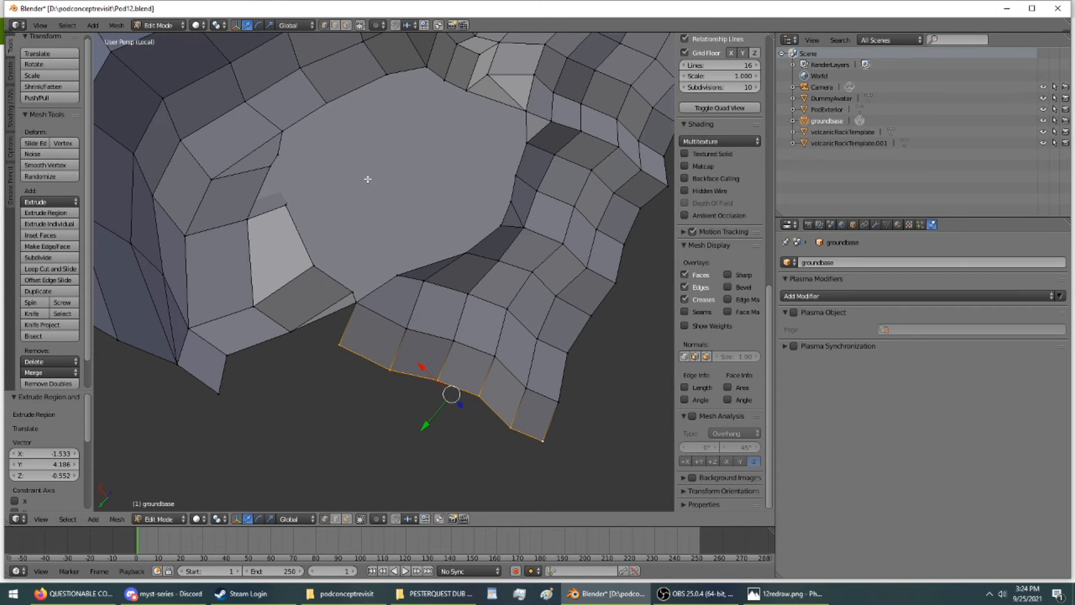
- Delete the large face covering the pod hole in the terrain
{"action": "left_click", "coordinate": [346, 25]}
{"action": "right_click", "coordinate": [391, 148]}
{"action": "key", "text": "x"}
{"action": "left_click", "coordinate": [394, 147]}
- Fill the gap between the extruded row's inner corner, the joined tip and the opposite section's edge vertex with a triangular face
{"action": "middle_click_drag", "start_coordinate": [406, 168], "coordinate": [456, 234]}
{"action": "right_click", "coordinate": [465, 248]}
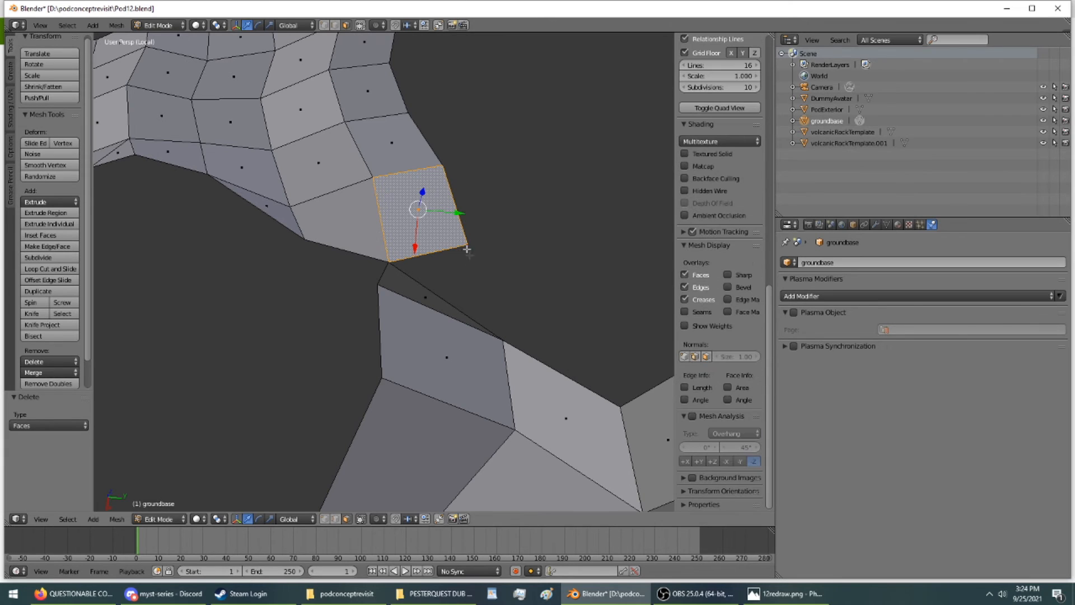
{"action": "left_click", "coordinate": [336, 25]}
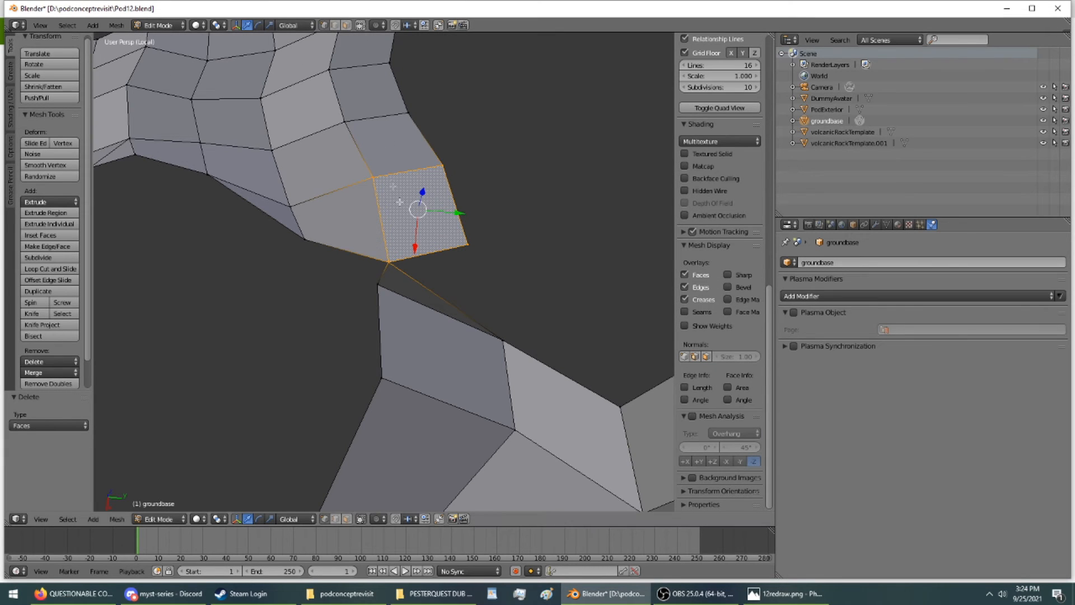
{"action": "right_click", "coordinate": [464, 245]}
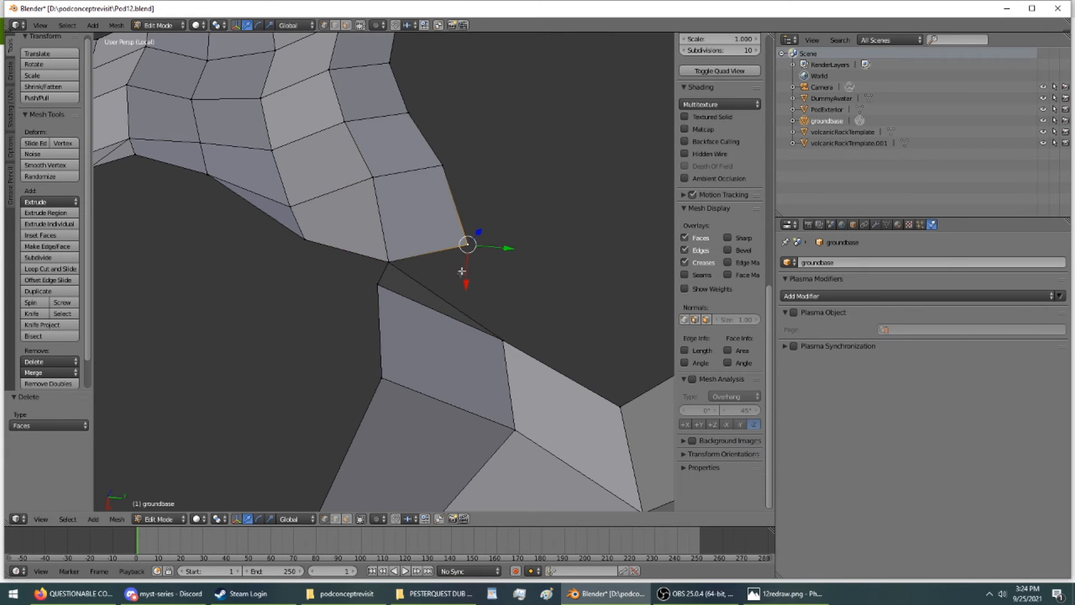
{"action": "right_click", "coordinate": [504, 344], "text": "ctrl"}
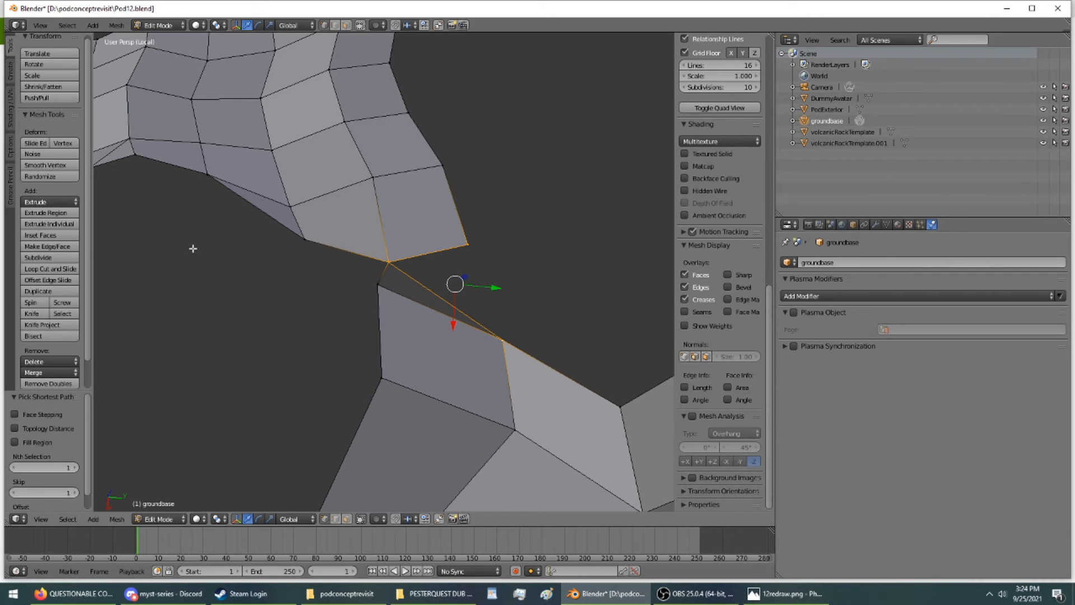
{"action": "left_click", "coordinate": [49, 246]}
{"action": "middle_click_drag", "start_coordinate": [541, 370], "coordinate": [258, 322]}
{"action": "scroll", "coordinate": [343, 336], "scroll_direction": "down", "scroll_amount": 4}
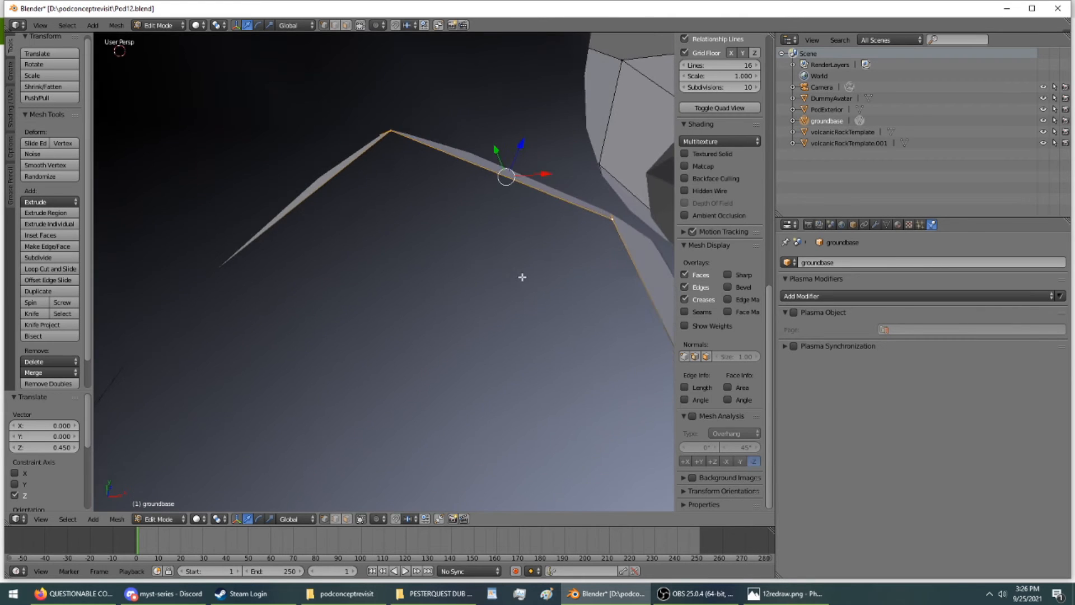
- Move the corner vertex between the hole's two edge slivers outward along Y, and 0.073 along X
{"action": "middle_click_drag", "start_coordinate": [522, 276], "coordinate": [427, 151]}
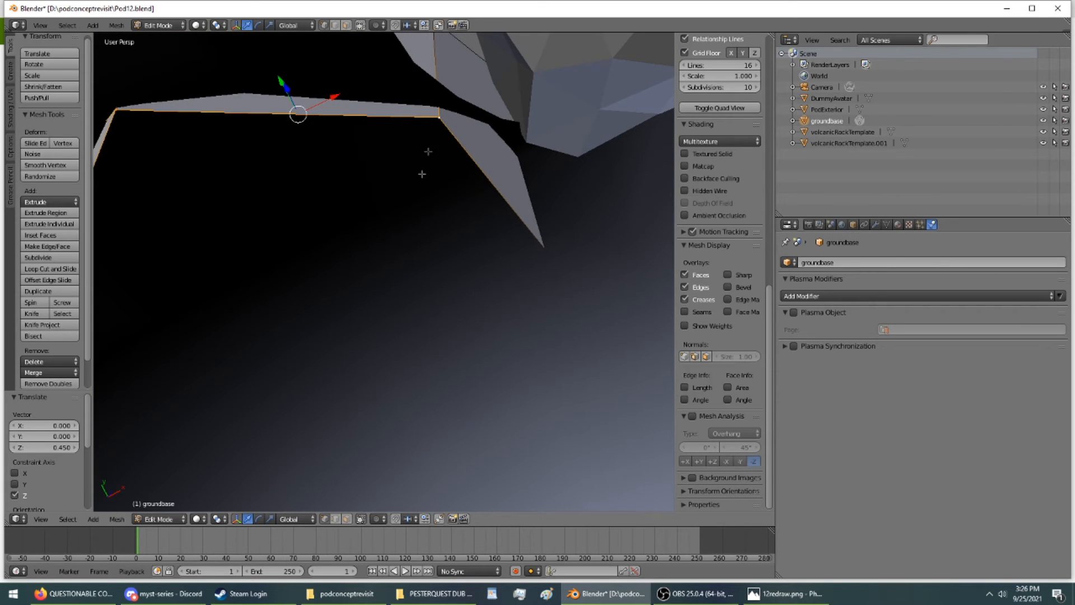
{"action": "left_click", "coordinate": [438, 117]}
{"action": "key", "text": "g"}
{"action": "key", "text": "y"}
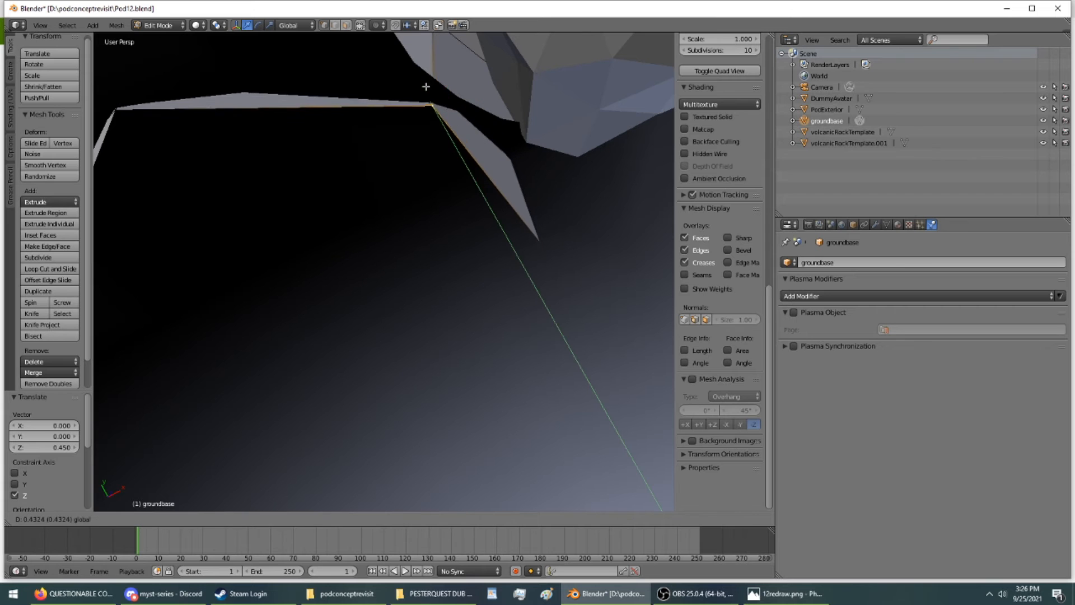
{"action": "left_click", "coordinate": [462, 112]}
{"action": "key", "text": "g"}
{"action": "key", "text": "x"}
{"action": "left_click", "coordinate": [532, 188]}
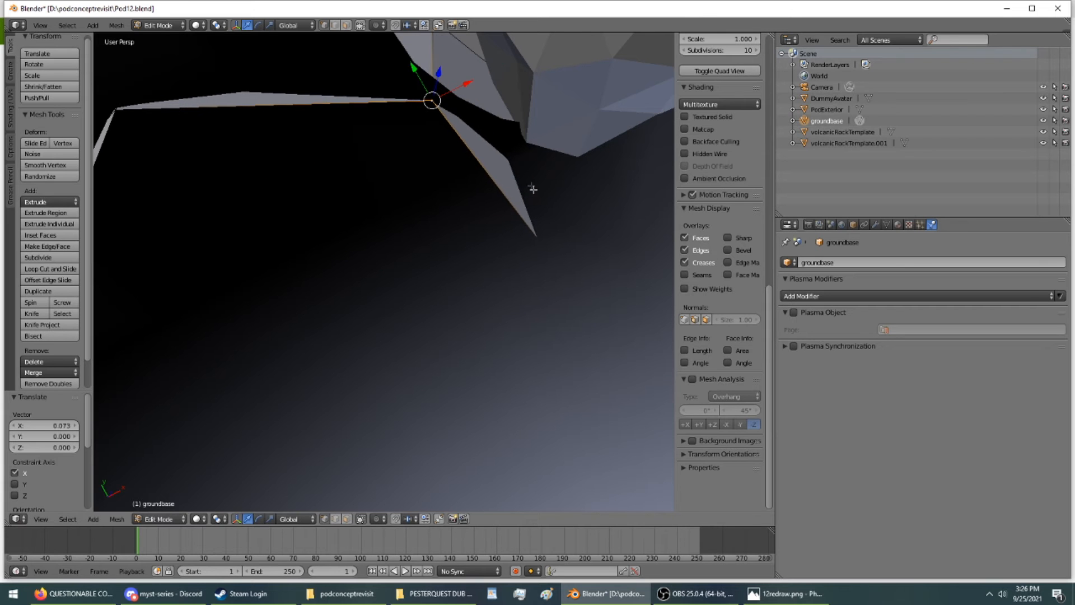
- Isolate groundbase and knife a cut from the moved corner vertex to the adjacent vertex on the face's far side
{"action": "key", "text": "KP_Divide"}
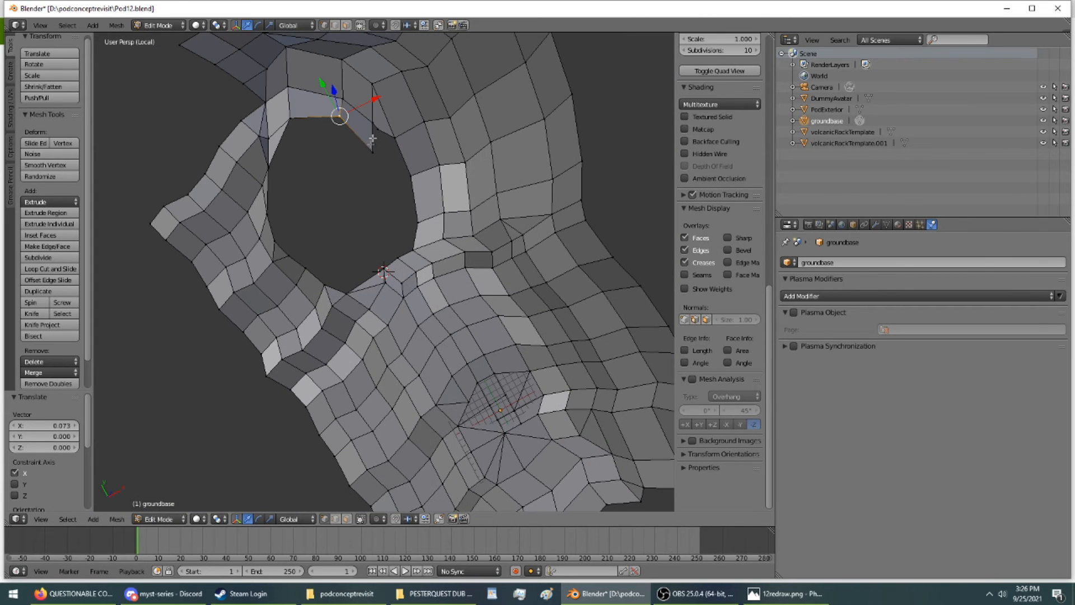
{"action": "key", "text": "KP_Decimal"}
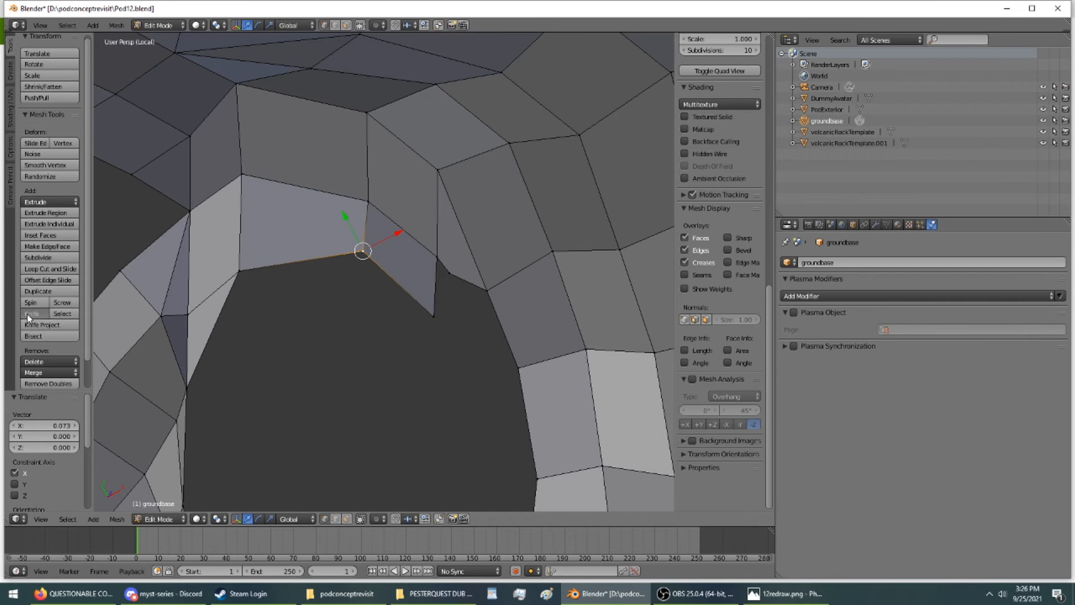
{"action": "left_click", "coordinate": [28, 314]}
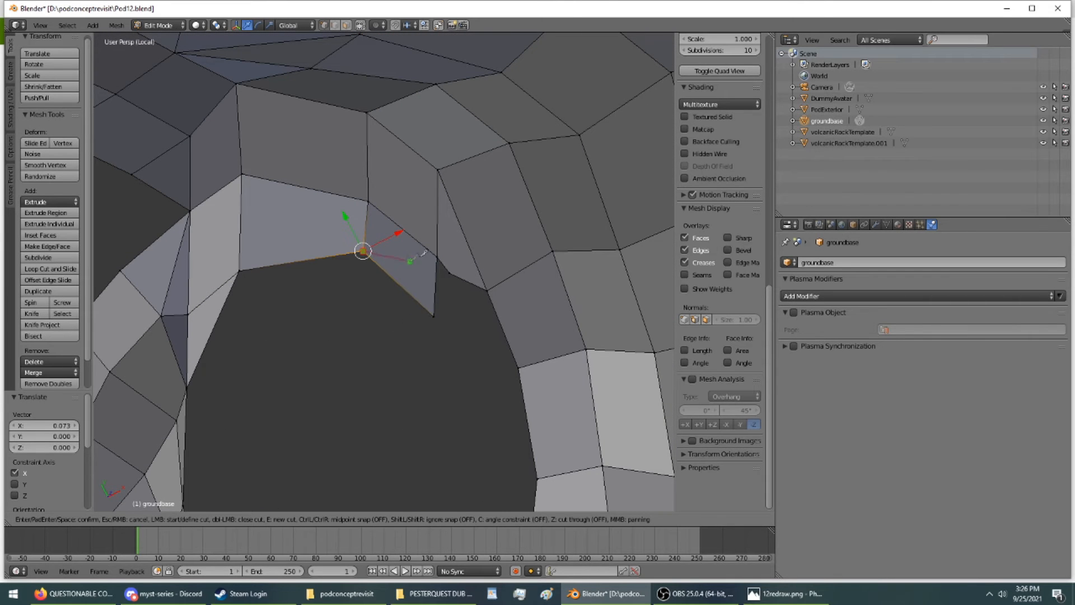
{"action": "left_click", "coordinate": [438, 256]}
{"action": "key", "text": "Return"}
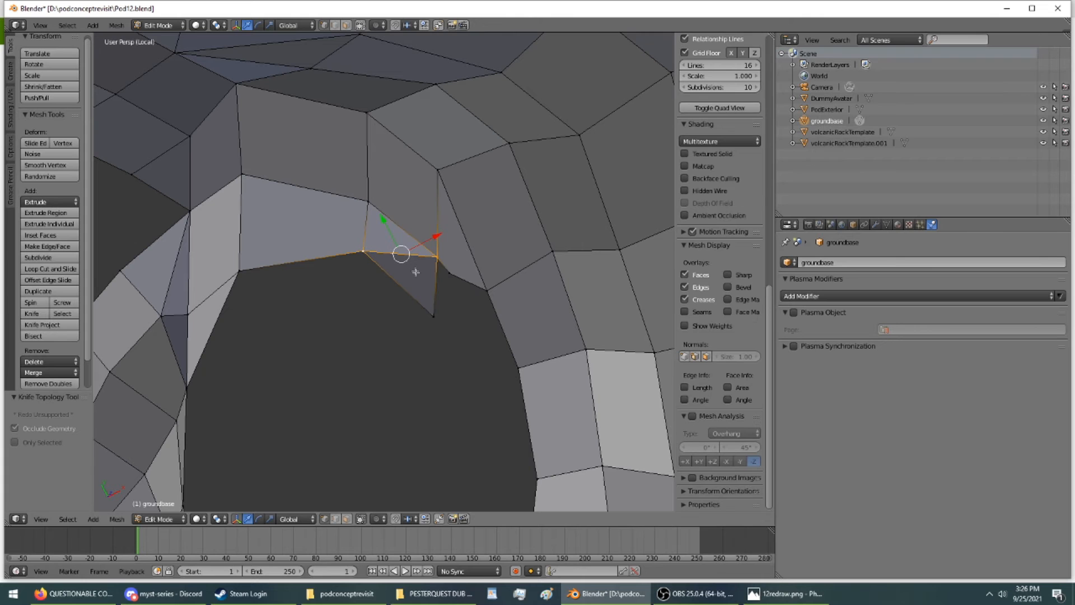
- Delete the small triangular face hanging into the pod hole below the new cut, and leave the isolated view
{"action": "left_click", "coordinate": [343, 26]}
{"action": "left_click", "coordinate": [423, 277]}
{"action": "key", "text": "x"}
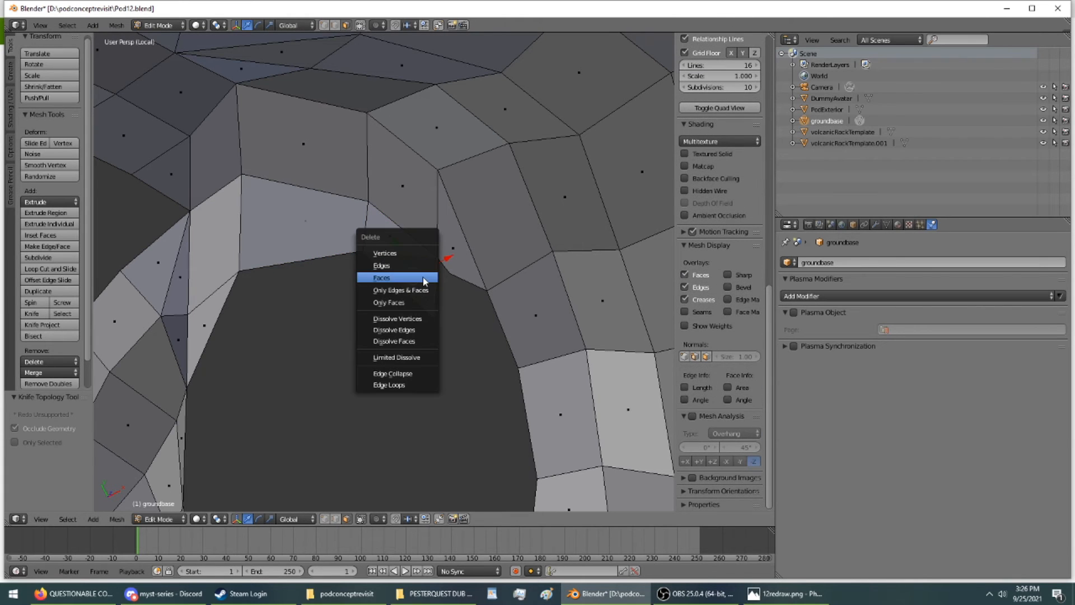
{"action": "left_click", "coordinate": [423, 276]}
{"action": "key", "text": "KP_Divide"}
- Knife a cut across the middle of the thin sliver face at the pod hole's edge and switch to vertex selection
{"action": "mouse_move", "coordinate": [423, 278]}
{"action": "middle_mouse_down"}
{"action": "mouse_move", "coordinate": [422, 195]}
{"action": "mouse_move", "coordinate": [455, 179]}
{"action": "mouse_move", "coordinate": [436, 214]}
{"action": "mouse_move", "coordinate": [396, 233]}
{"action": "mouse_move", "coordinate": [456, 278]}
{"action": "mouse_move", "coordinate": [444, 258]}
{"action": "middle_mouse_up"}
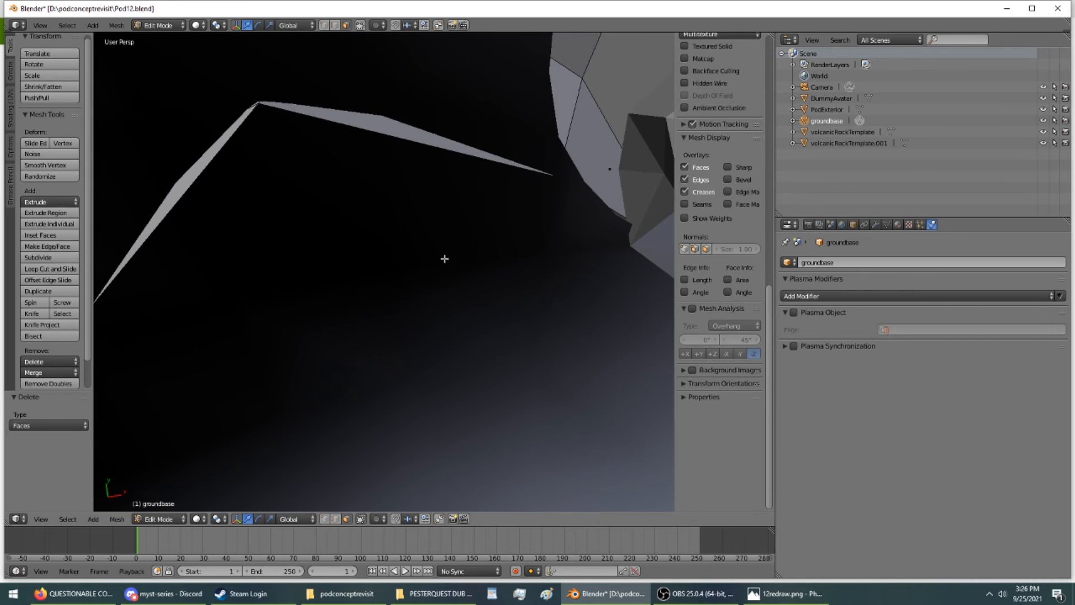
{"action": "left_click", "coordinate": [28, 314]}
{"action": "left_click", "coordinate": [393, 132]}
{"action": "middle_click_drag", "start_coordinate": [401, 112], "coordinate": [273, 297]}
{"action": "left_click", "coordinate": [331, 206]}
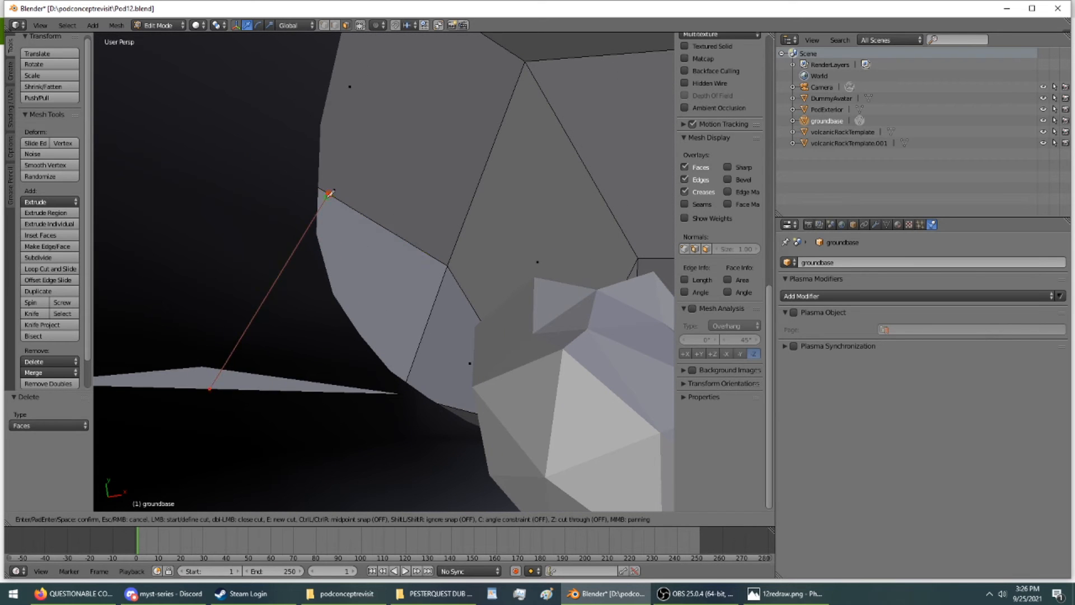
{"action": "key", "text": "Return"}
{"action": "right_click", "coordinate": [208, 382]}
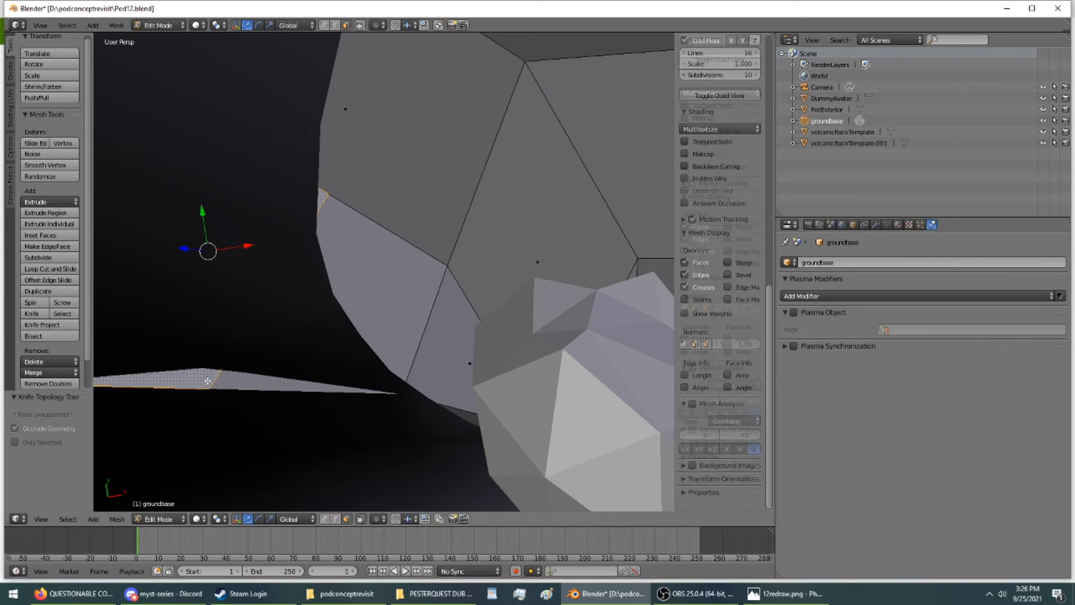
{"action": "left_click", "coordinate": [324, 25]}
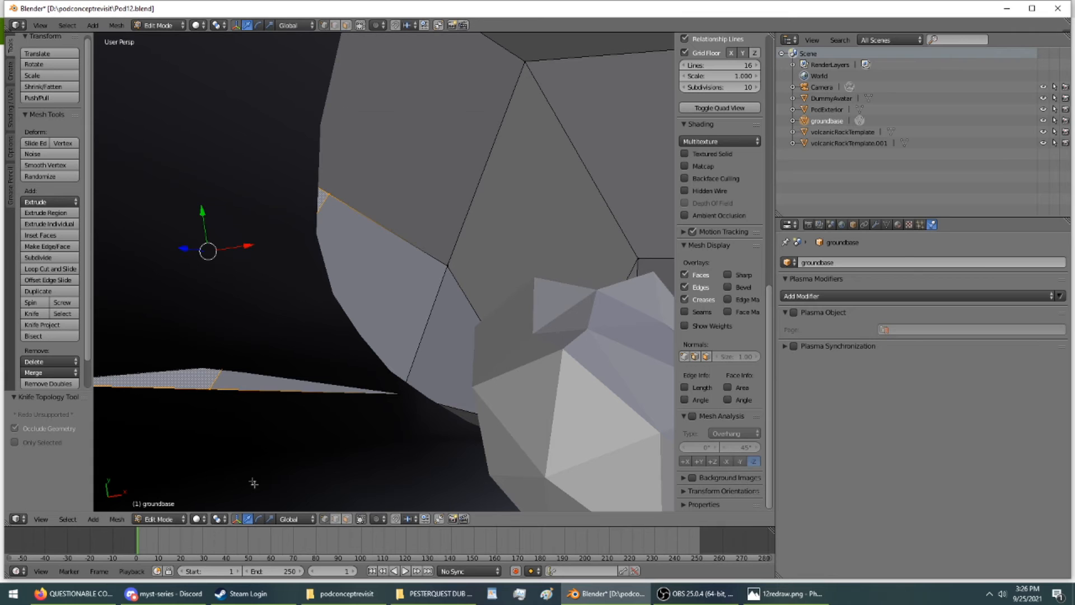
- Shift the cut's vertex on the hole edge along Y, finishing with a move of 0.165
{"action": "right_click", "coordinate": [210, 389]}
{"action": "left_click_drag", "start_coordinate": [225, 388], "coordinate": [199, 334]}
{"action": "key", "text": "g"}
{"action": "key", "text": "y"}
{"action": "middle_click_drag", "start_coordinate": [205, 339], "coordinate": [331, 327], "text": "shift"}
{"action": "right_click", "coordinate": [327, 312]}
{"action": "left_click_drag", "start_coordinate": [325, 328], "coordinate": [321, 321]}
- Knife another cut across the middle of the remaining sliver face along the hole's edge
{"action": "middle_click_drag", "start_coordinate": [328, 319], "coordinate": [286, 135]}
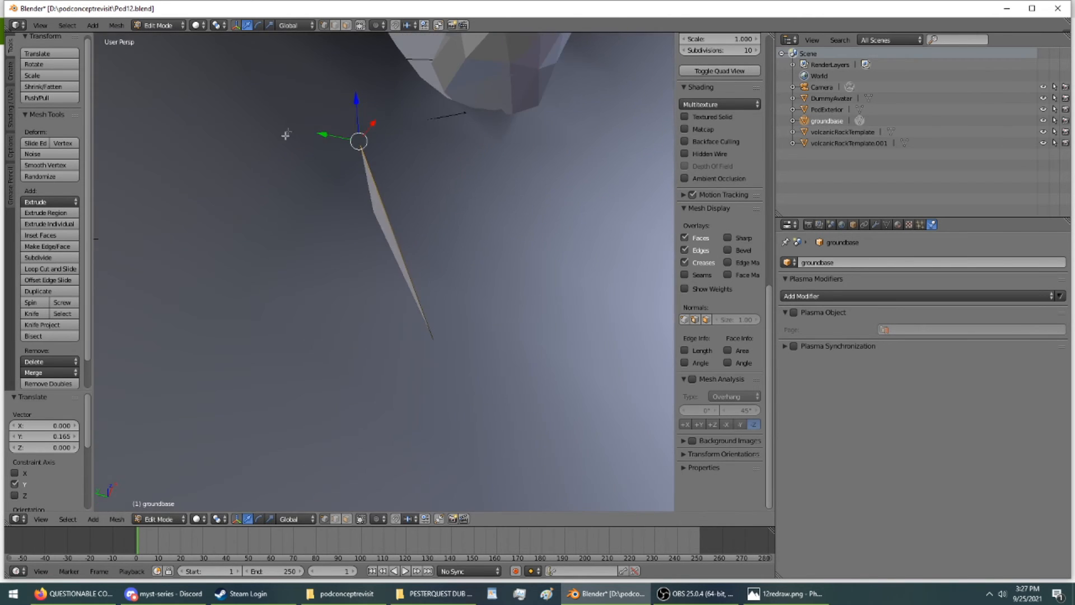
{"action": "left_click", "coordinate": [23, 315]}
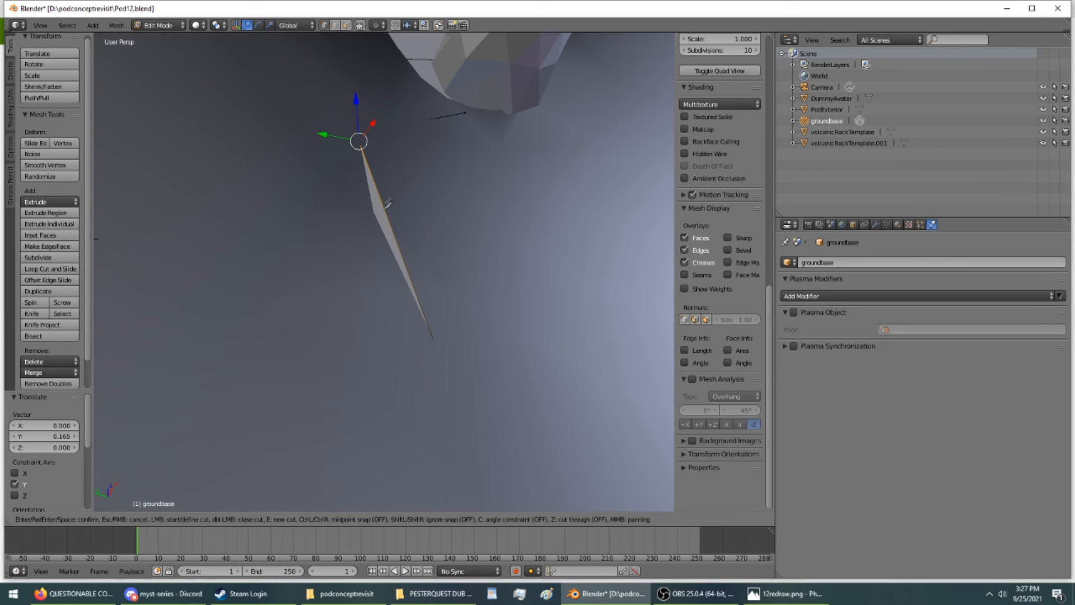
{"action": "middle_click_drag", "start_coordinate": [386, 211], "coordinate": [385, 192]}
{"action": "mouse_move", "coordinate": [348, 230]}
{"action": "middle_mouse_down"}
{"action": "mouse_move", "coordinate": [380, 253]}
{"action": "mouse_move", "coordinate": [336, 290]}
{"action": "mouse_move", "coordinate": [348, 232]}
{"action": "middle_mouse_up"}
{"action": "key", "text": "Return"}
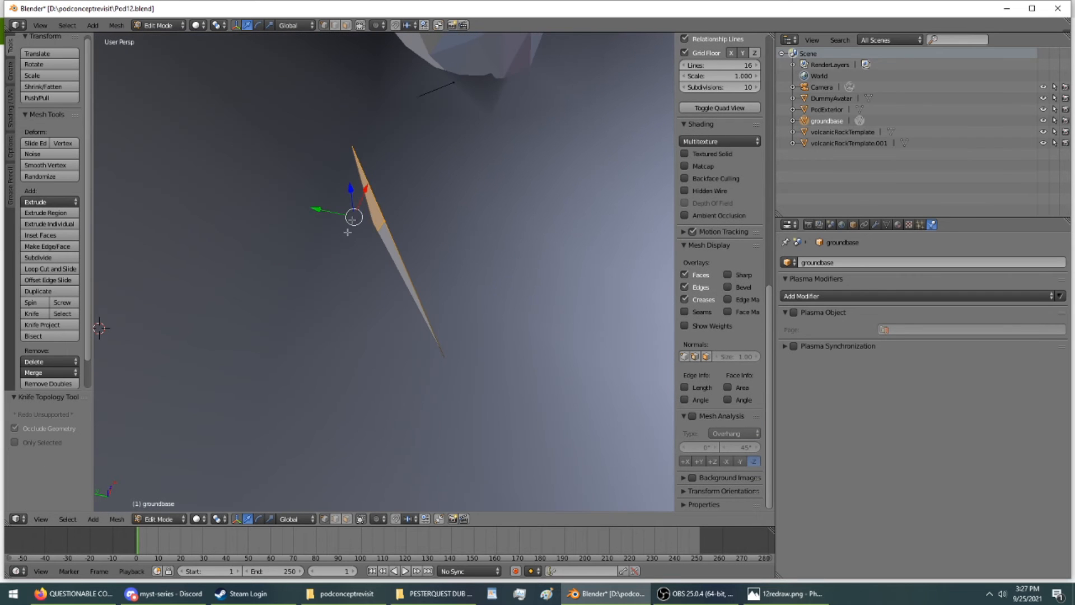
- Pull the new cut's edge vertex about -0.26, 0.16 and -0.13 along X, Y and Z, and adjust by 0.083 along Y
{"action": "right_click", "coordinate": [385, 221]}
{"action": "key", "text": "g"}
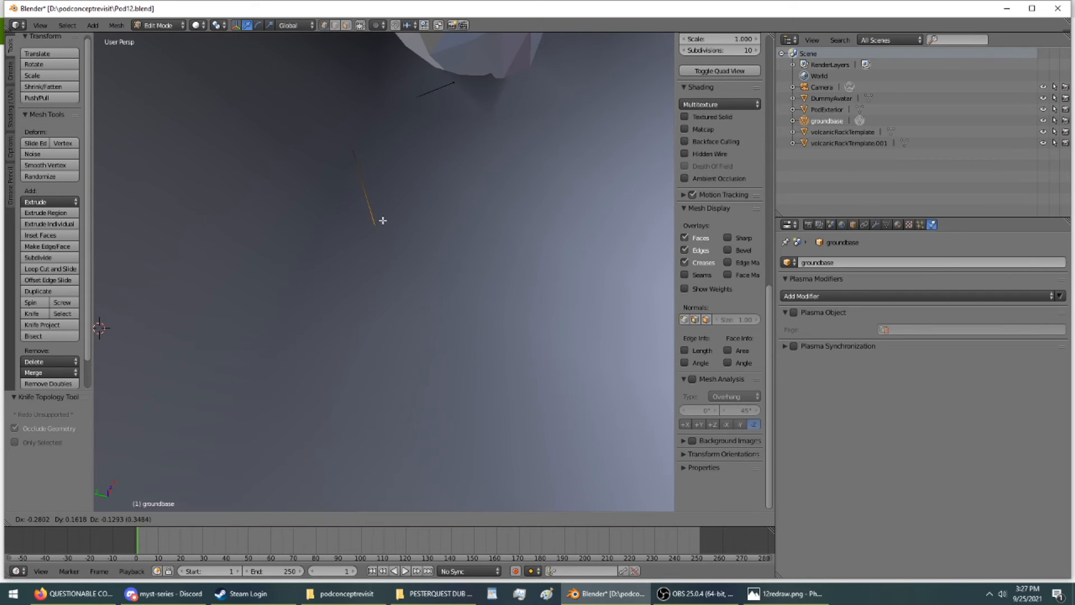
{"action": "left_click", "coordinate": [381, 222]}
{"action": "middle_click_drag", "start_coordinate": [381, 223], "coordinate": [473, 210]}
{"action": "left_click_drag", "start_coordinate": [450, 149], "coordinate": [434, 137]}
- Fill the notch between the outer edge vertex, the joined tip and the neighbouring edge vertex with a triangular face
{"action": "middle_click_drag", "start_coordinate": [441, 143], "coordinate": [435, 87]}
{"action": "middle_click_drag", "start_coordinate": [367, 345], "coordinate": [204, 254]}
{"action": "scroll", "coordinate": [412, 294], "scroll_direction": "up", "scroll_amount": 3}
{"action": "middle_click_drag", "start_coordinate": [279, 293], "coordinate": [269, 336]}
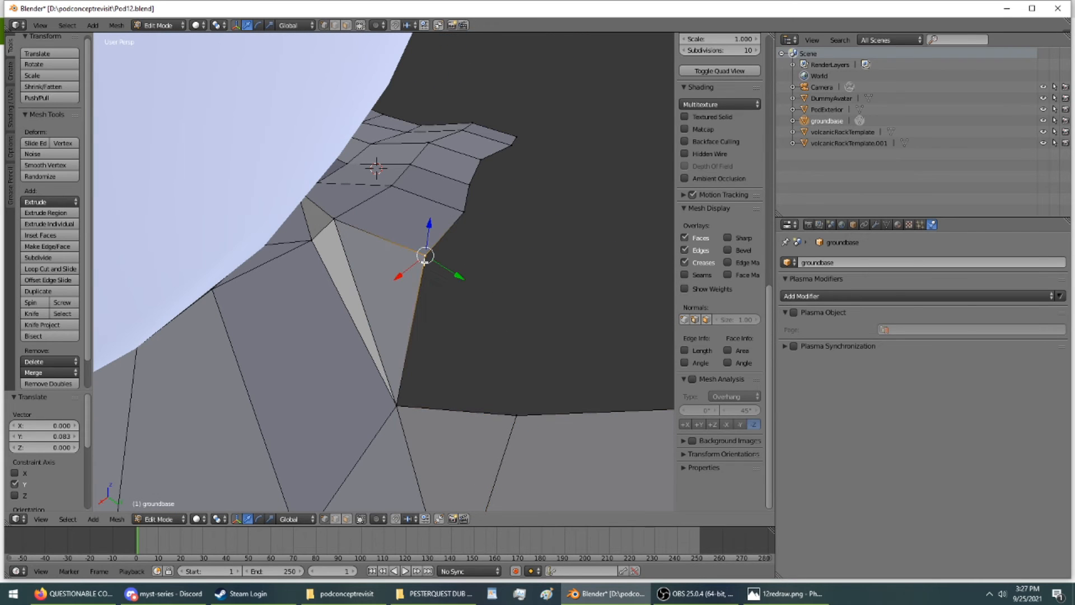
{"action": "left_click", "coordinate": [513, 417], "text": "ctrl"}
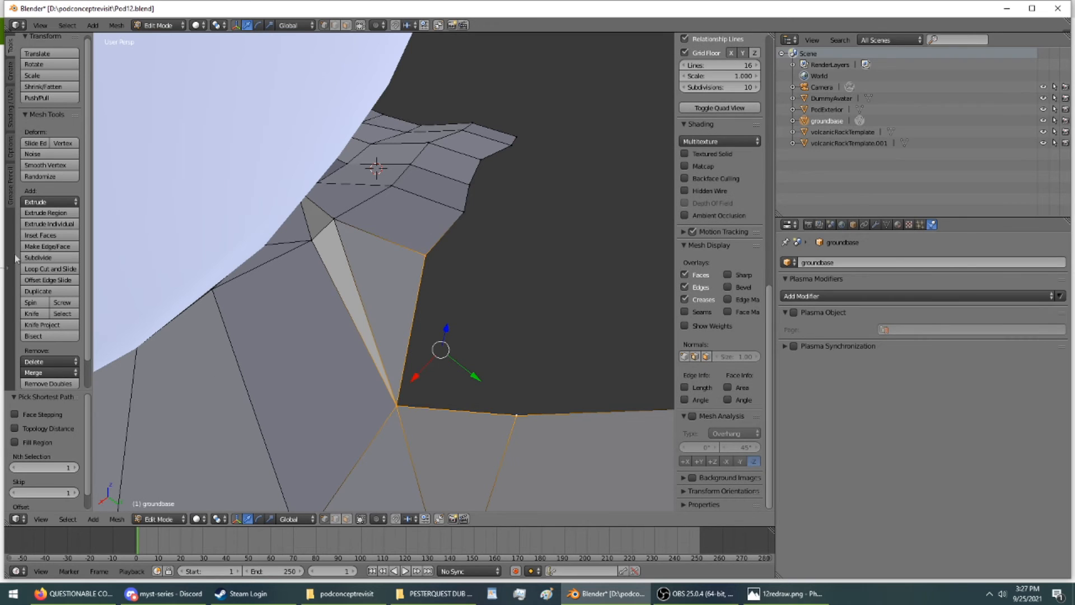
{"action": "left_click", "coordinate": [47, 246]}
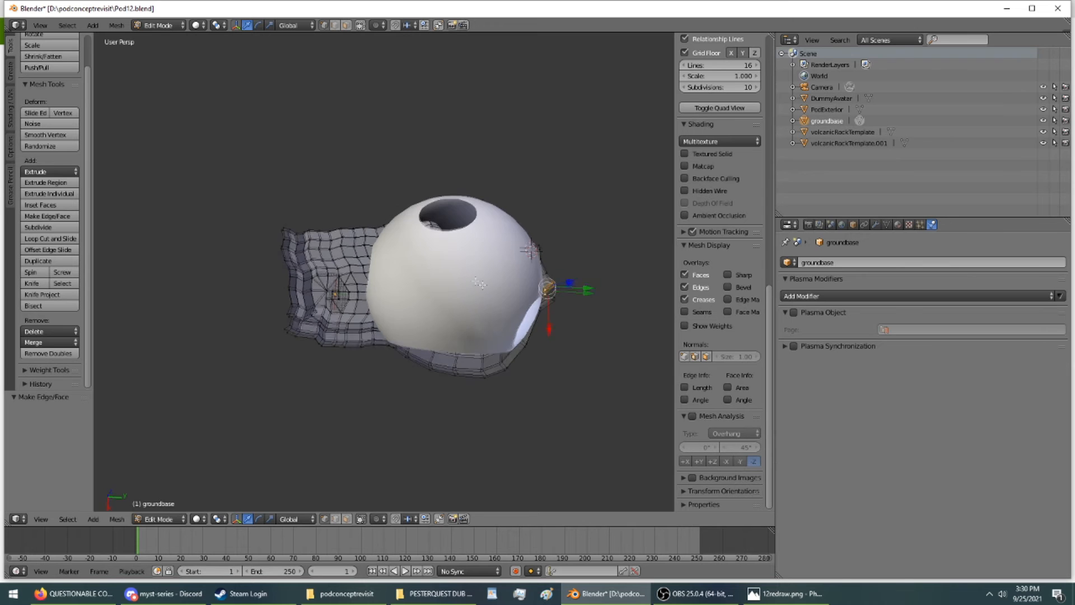
- Switch groundbase to Object Mode and save the scene over Pod12.blend
{"action": "middle_click_drag", "start_coordinate": [121, 207], "coordinate": [149, 172]}
{"action": "left_click", "coordinate": [149, 28]}
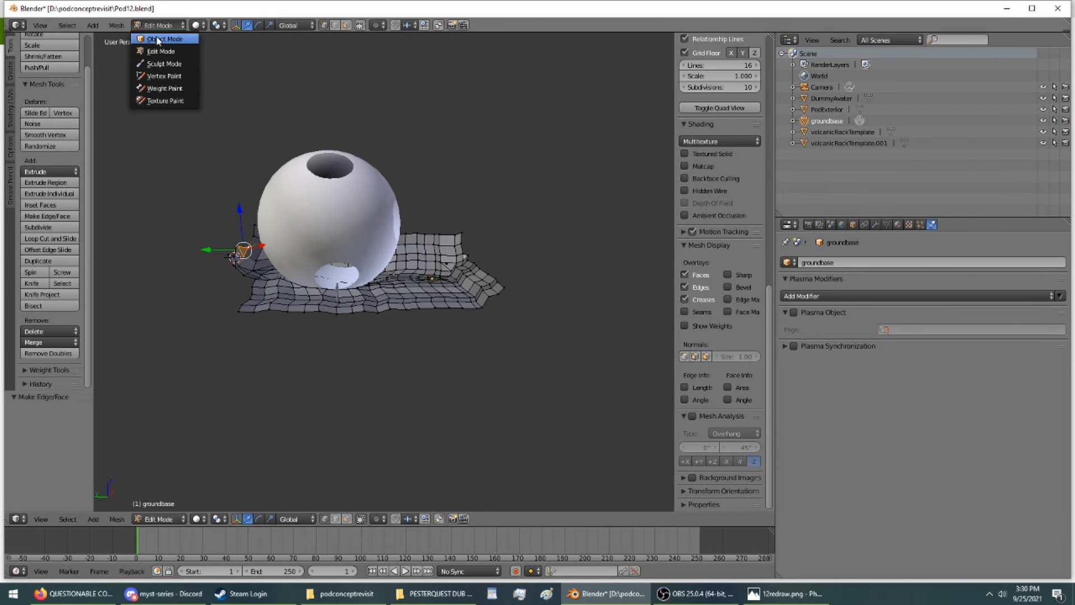
{"action": "left_click", "coordinate": [152, 40]}
{"action": "middle_click_drag", "start_coordinate": [286, 188], "coordinate": [259, 201]}
{"action": "scroll", "coordinate": [258, 206], "scroll_direction": "up", "scroll_amount": 5}
{"action": "scroll", "coordinate": [258, 207], "scroll_direction": "down", "scroll_amount": 2}
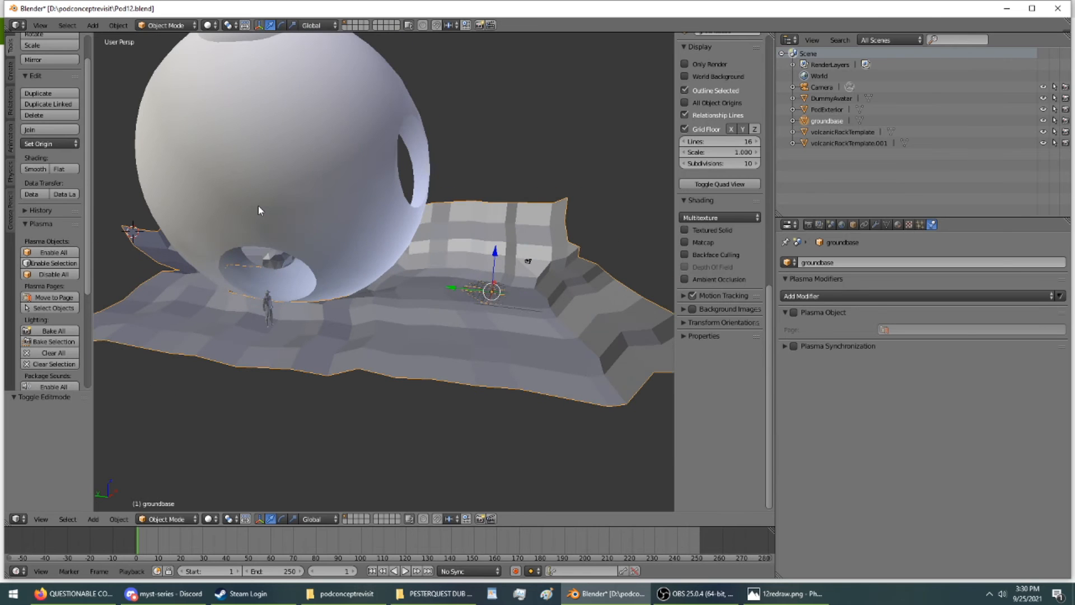
{"action": "key", "text": "ctrl+s"}
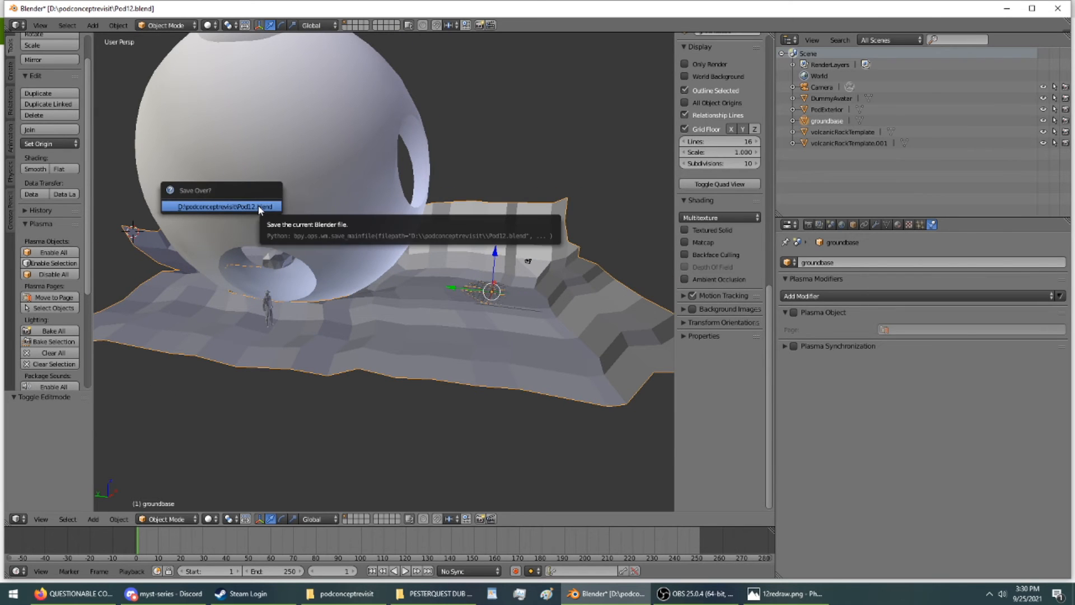
{"action": "left_click", "coordinate": [259, 207]}
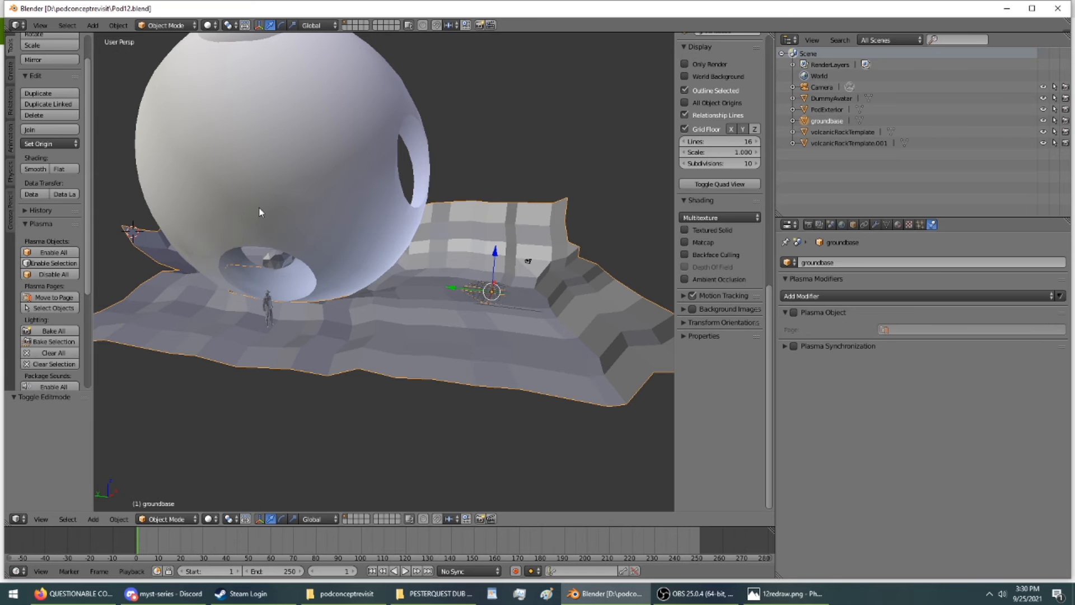
- Check the saved Pod12.blend file in the podconceptrevisit folder in File Explorer and return to Blender
{"action": "left_click", "coordinate": [340, 593]}
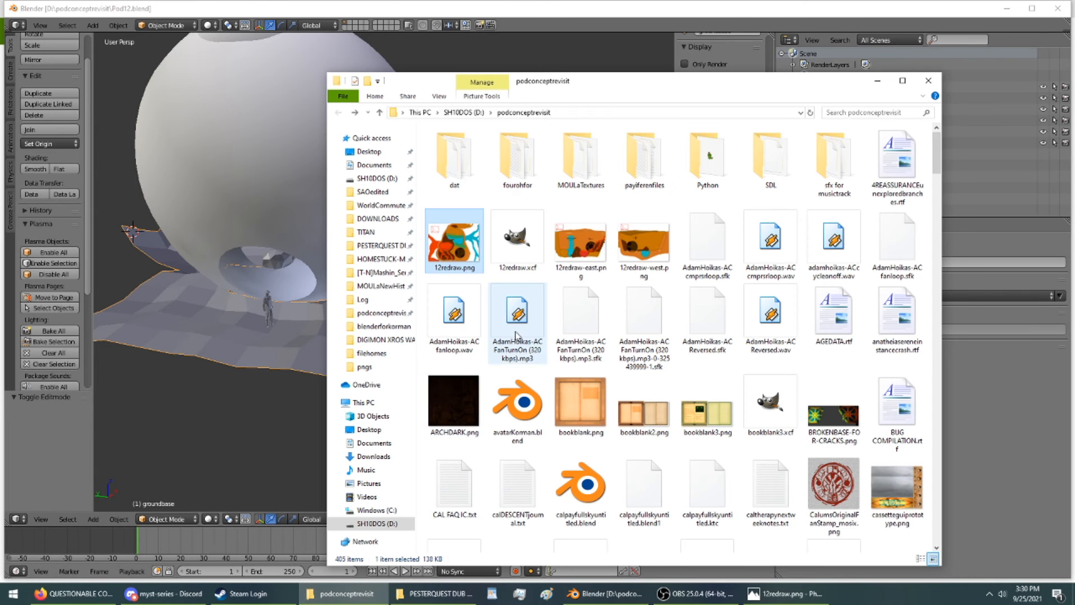
{"action": "scroll", "coordinate": [782, 208], "scroll_direction": "down", "scroll_amount": 15}
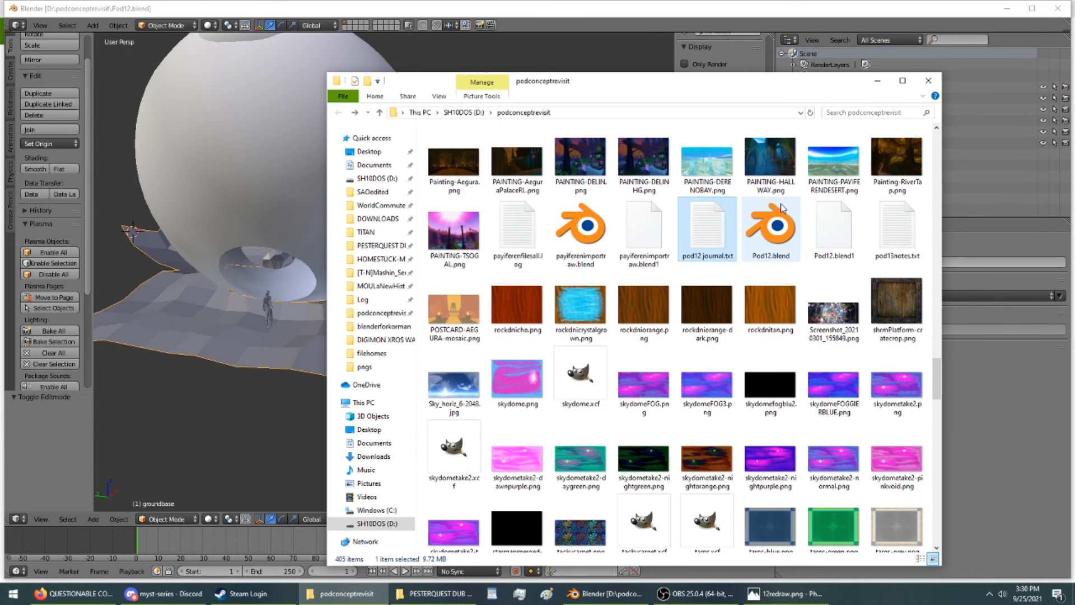
{"action": "left_click", "coordinate": [765, 236]}
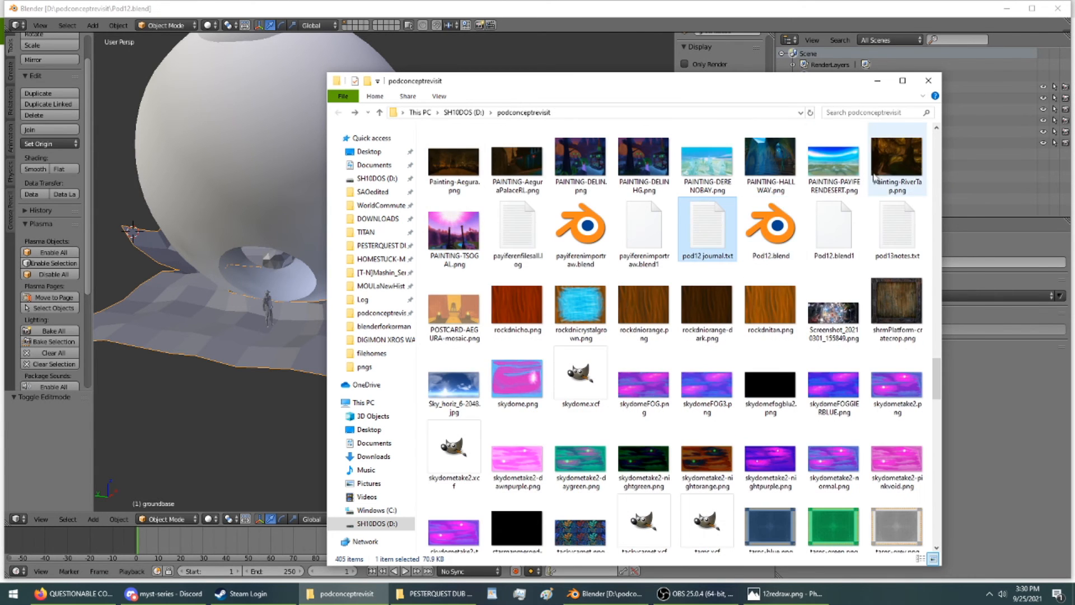
{"action": "right_click", "coordinate": [765, 236]}
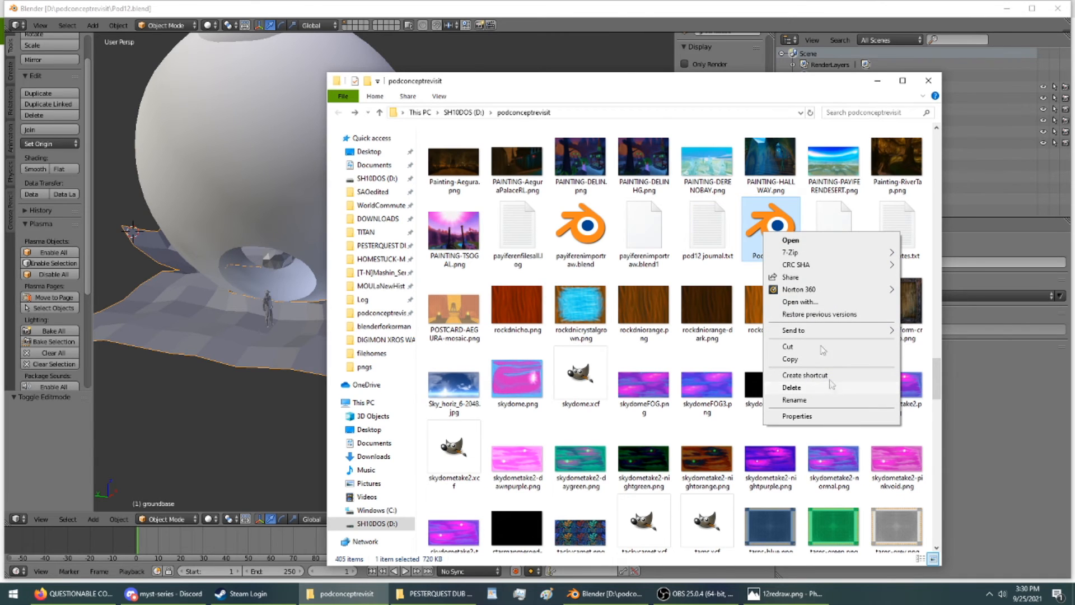
{"action": "left_click", "coordinate": [730, 99]}
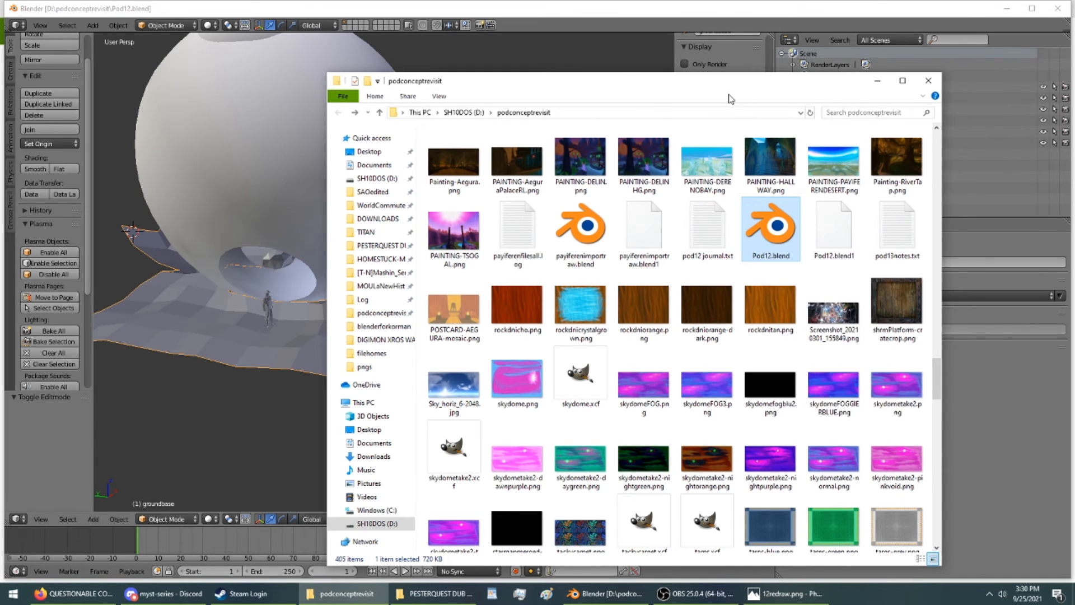
{"action": "left_click", "coordinate": [594, 26]}
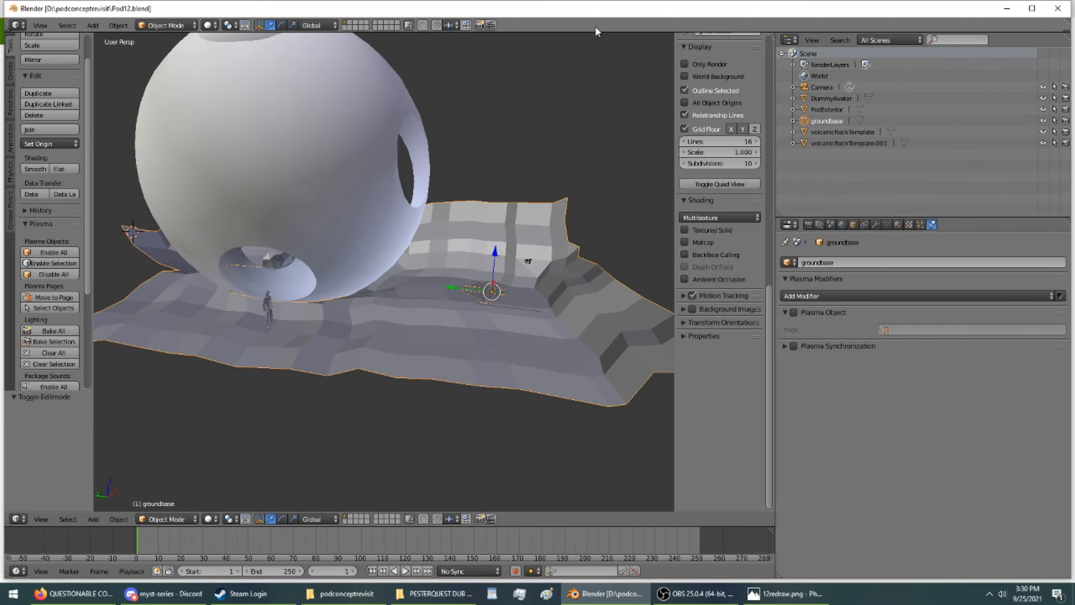
- Look through the concept drawings in Photos, from 12redraw.png to 12redraw-west.png
{"action": "middle_click_drag", "start_coordinate": [519, 73], "coordinate": [392, 121]}
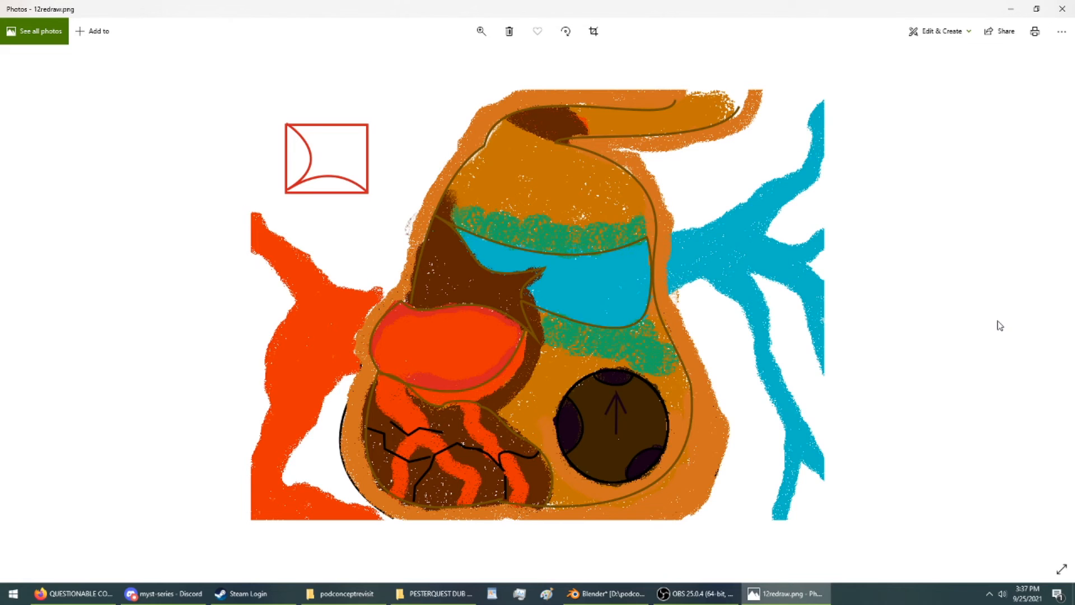
{"action": "key", "text": "Right"}
{"action": "key", "text": "Right"}
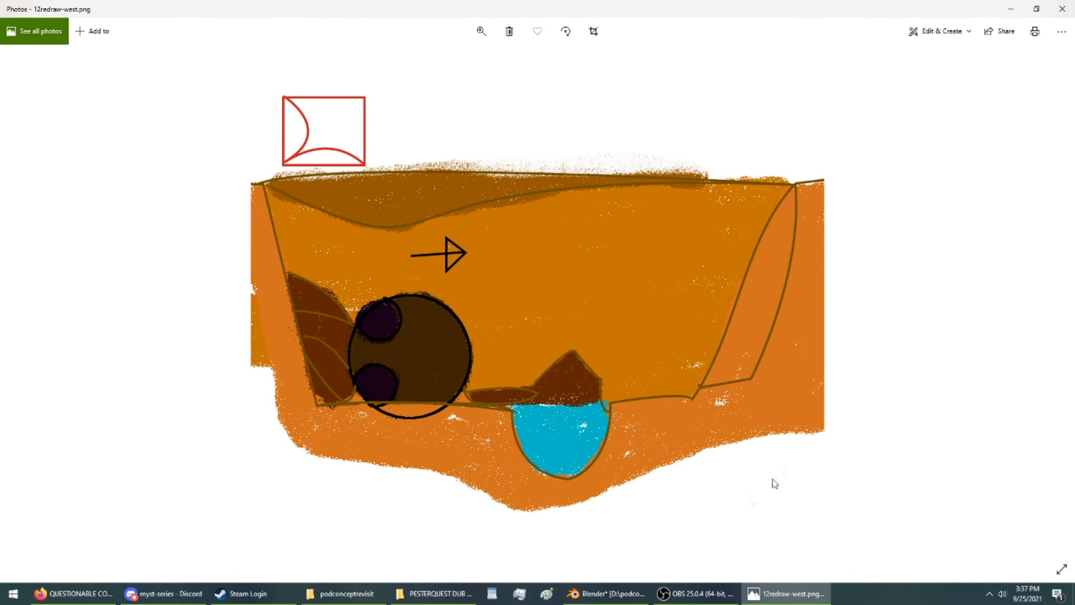
- Return to Blender, turn on backface culling and compare the terrain around the pod with the west concept drawing
{"action": "left_click", "coordinate": [608, 593]}
{"action": "middle_click_drag", "start_coordinate": [519, 427], "coordinate": [527, 478]}
{"action": "scroll", "coordinate": [358, 408], "scroll_direction": "down", "scroll_amount": 2}
{"action": "scroll", "coordinate": [485, 374], "scroll_direction": "up", "scroll_amount": 6}
{"action": "scroll", "coordinate": [485, 375], "scroll_direction": "down", "scroll_amount": 4}
{"action": "middle_click_drag", "start_coordinate": [485, 375], "coordinate": [384, 370]}
{"action": "left_click", "coordinate": [723, 179]}
{"action": "left_click", "coordinate": [723, 179]}
{"action": "left_click", "coordinate": [723, 179]}
{"action": "left_click", "coordinate": [723, 179]}
{"action": "left_click", "coordinate": [723, 179]}
{"action": "left_click", "coordinate": [723, 180]}
{"action": "left_click", "coordinate": [723, 179]}
{"action": "left_click", "coordinate": [723, 179]}
{"action": "left_click", "coordinate": [723, 179]}
{"action": "left_click", "coordinate": [723, 179]}
{"action": "middle_click_drag", "start_coordinate": [532, 246], "coordinate": [376, 185]}
{"action": "scroll", "coordinate": [446, 216], "scroll_direction": "down", "scroll_amount": 3}
{"action": "left_click", "coordinate": [787, 593]}
{"action": "left_click", "coordinate": [606, 593]}
- Extrude the selected outer terrain edge about -2.04, -0.31 and 0 along X, Y and Z
{"action": "middle_click_drag", "start_coordinate": [314, 144], "coordinate": [289, 152]}
{"action": "scroll", "coordinate": [368, 244], "scroll_direction": "up", "scroll_amount": 4}
{"action": "middle_click_drag", "start_coordinate": [368, 244], "coordinate": [365, 226]}
{"action": "left_click", "coordinate": [66, 192]}
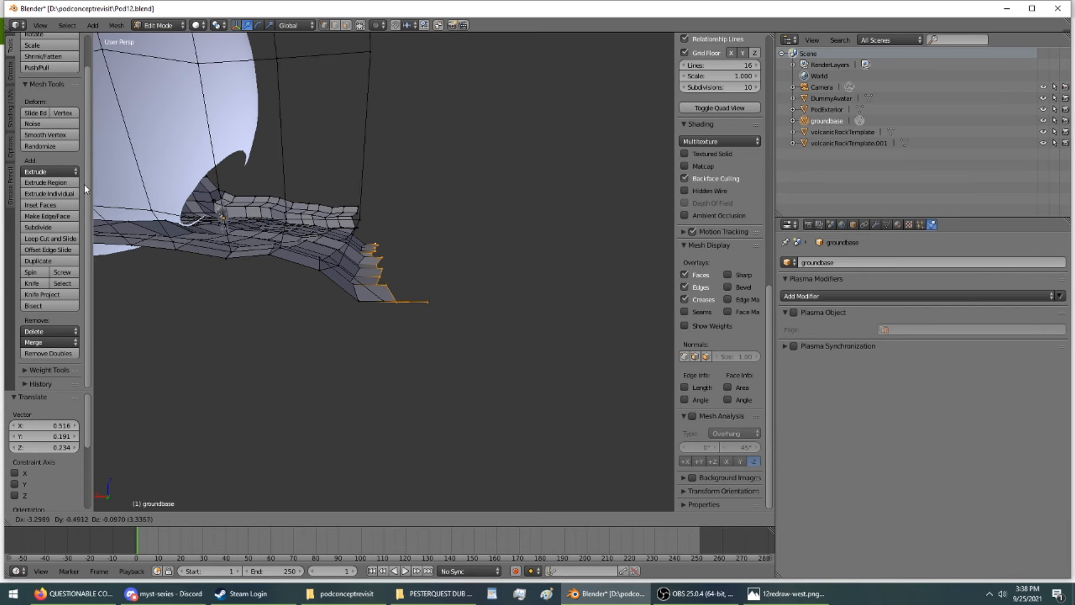
{"action": "left_click", "coordinate": [78, 188]}
- Extrude the outer terrain edge again, about -1.91, 0.97 and -5.63 along X, Y and Z
{"action": "mouse_move", "coordinate": [134, 210]}
{"action": "middle_mouse_down"}
{"action": "mouse_move", "coordinate": [105, 246]}
{"action": "mouse_move", "coordinate": [134, 220]}
{"action": "middle_mouse_up"}
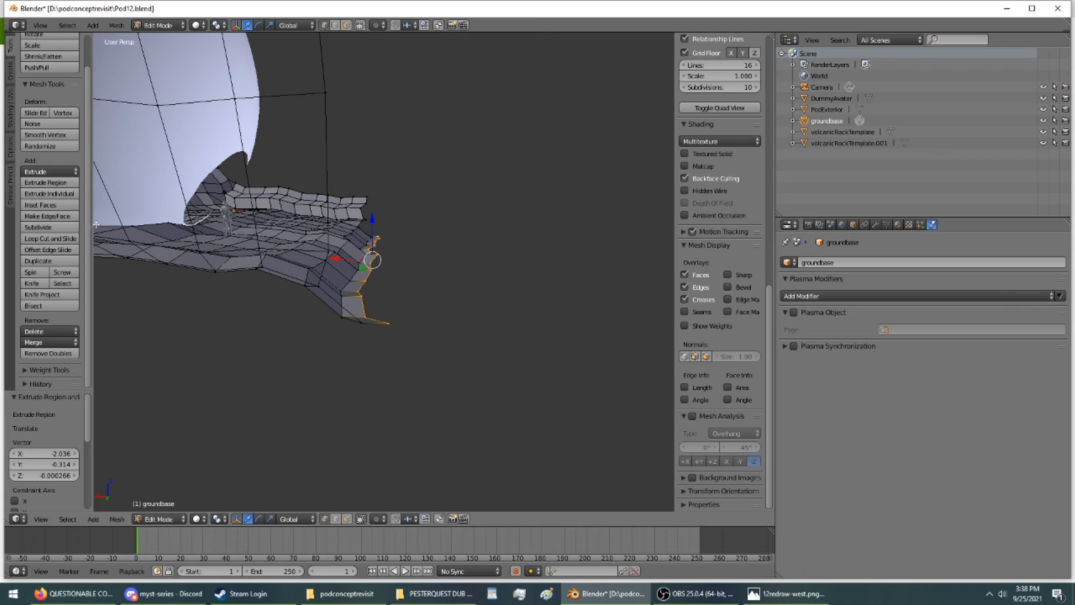
{"action": "left_click", "coordinate": [60, 183]}
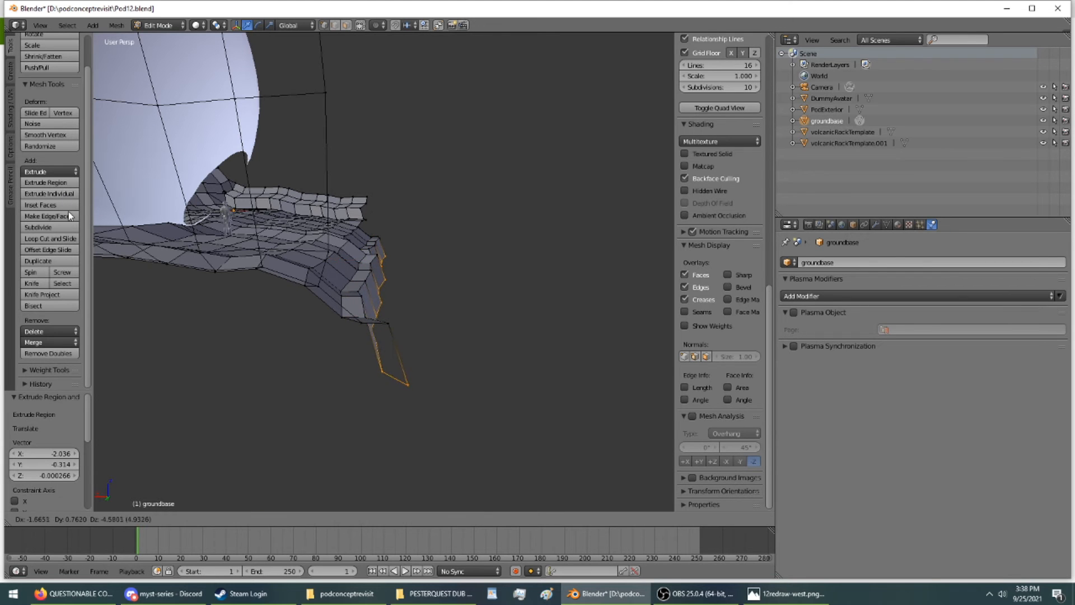
{"action": "left_click", "coordinate": [70, 221]}
- Turn off backface culling and view the pod and the extended terrain edge together
{"action": "middle_click_drag", "start_coordinate": [123, 225], "coordinate": [344, 139]}
{"action": "middle_click_drag", "start_coordinate": [668, 236], "coordinate": [459, 213]}
{"action": "left_click", "coordinate": [700, 180]}
{"action": "middle_click_drag", "start_coordinate": [566, 151], "coordinate": [296, 202]}
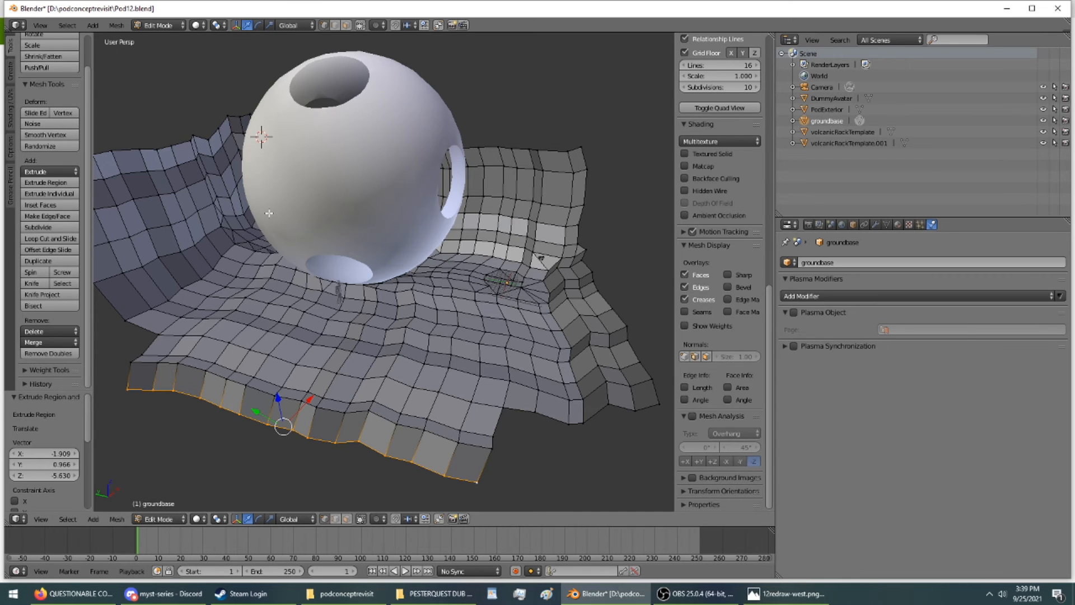
- Switch the groundbase terrain to Object Mode and enable it as a Plasma Object
{"action": "mouse_move", "coordinate": [261, 197]}
{"action": "middle_mouse_down"}
{"action": "mouse_move", "coordinate": [206, 188]}
{"action": "mouse_move", "coordinate": [268, 192]}
{"action": "middle_mouse_up"}
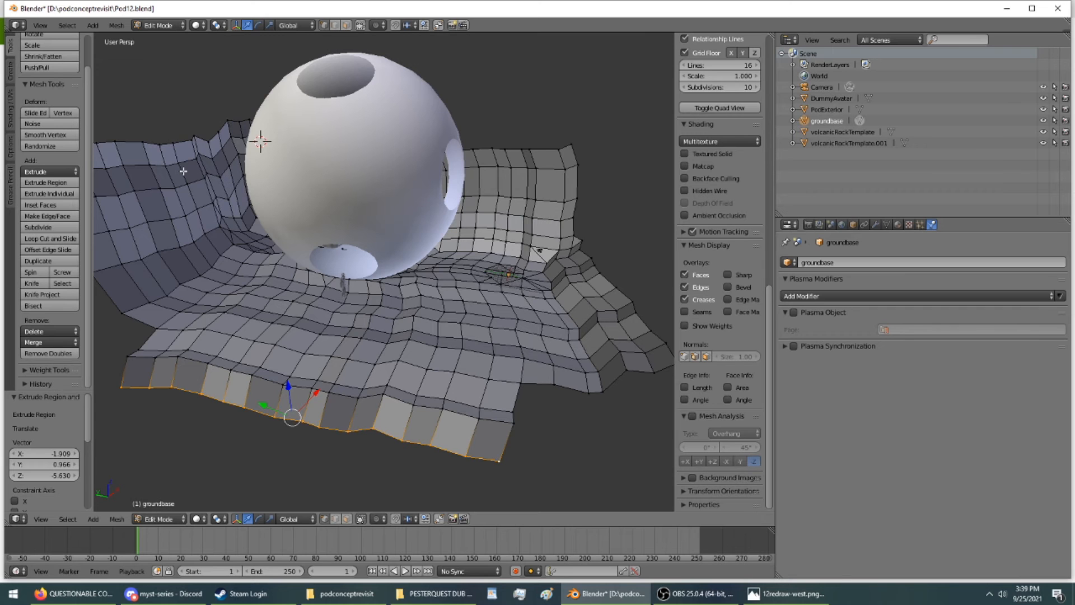
{"action": "left_click", "coordinate": [150, 27]}
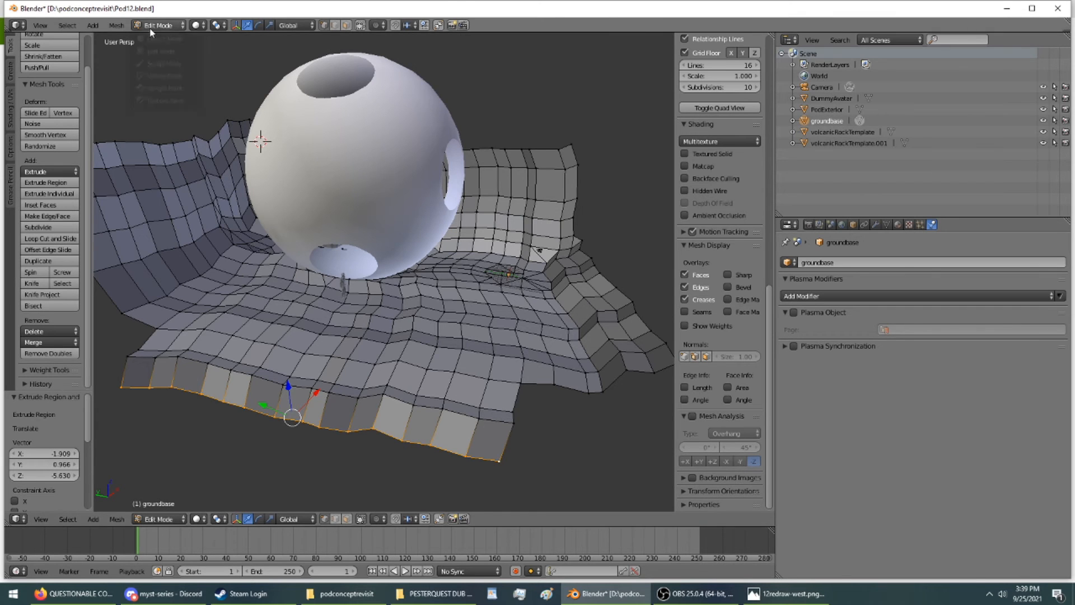
{"action": "left_click", "coordinate": [159, 37]}
{"action": "middle_click_drag", "start_coordinate": [258, 159], "coordinate": [314, 168]}
{"action": "scroll", "coordinate": [362, 184], "scroll_direction": "up", "scroll_amount": 4}
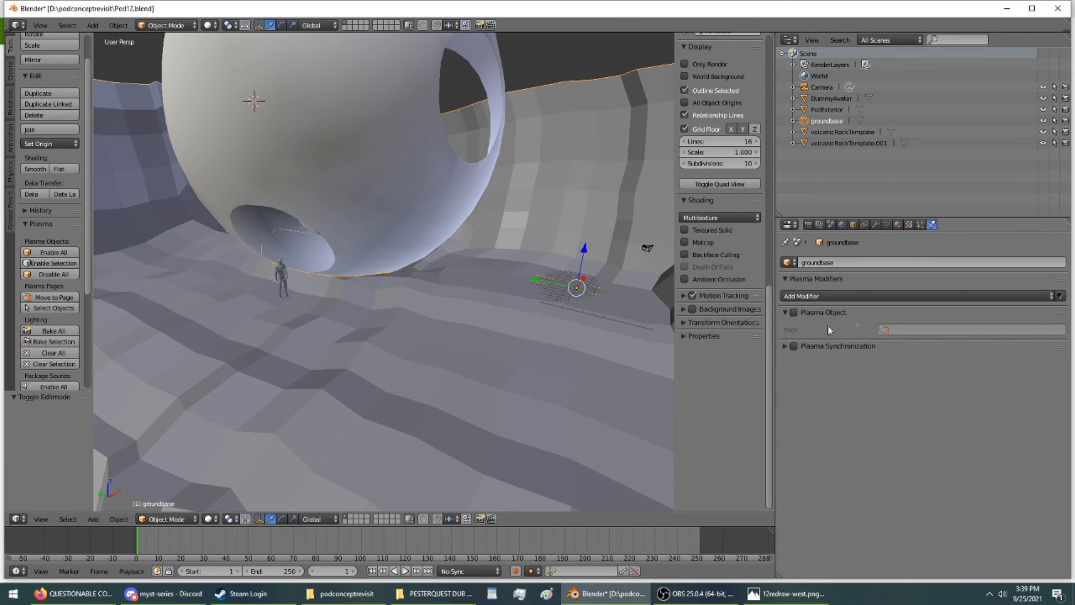
{"action": "left_click", "coordinate": [793, 313]}
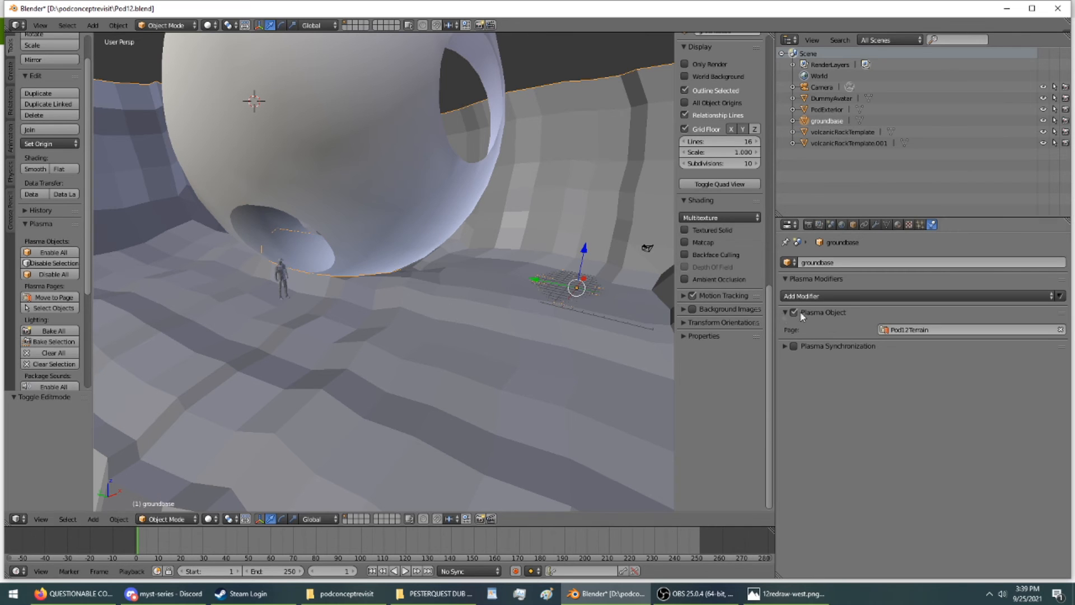
- Check the pod exterior's Plasma settings and enable the scene camera as a Plasma Object
{"action": "right_click", "coordinate": [445, 223]}
{"action": "middle_click_drag", "start_coordinate": [592, 269], "coordinate": [631, 269]}
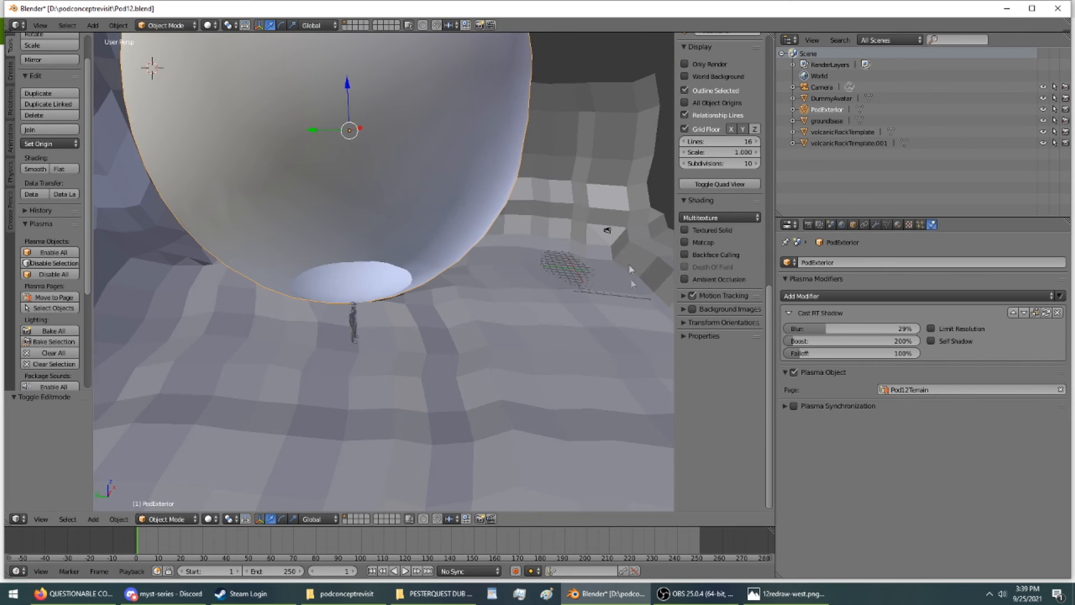
{"action": "right_click", "coordinate": [612, 236]}
{"action": "left_click", "coordinate": [852, 312]}
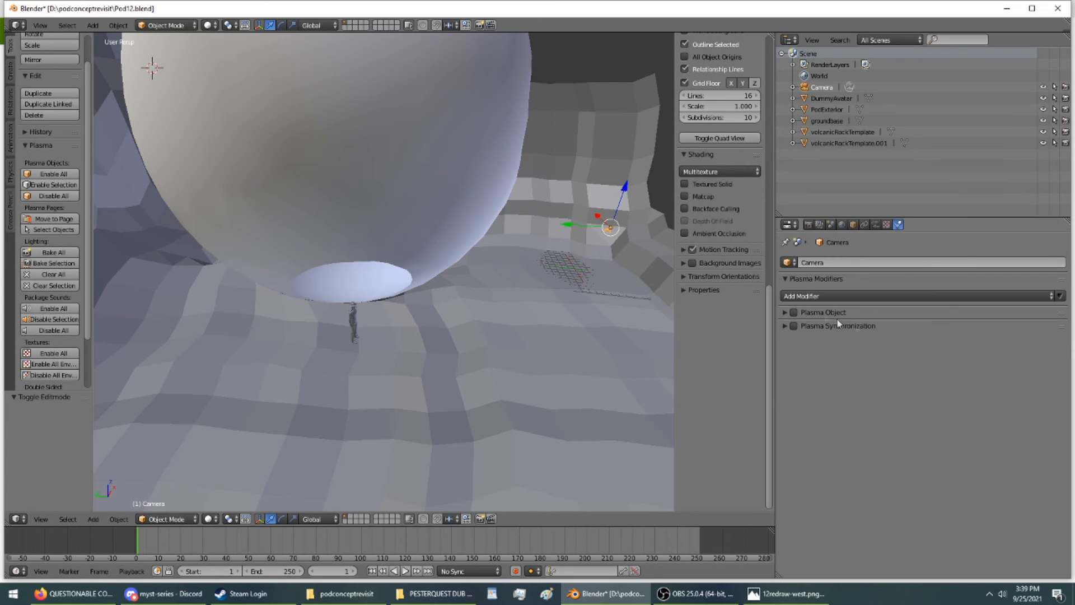
{"action": "left_click", "coordinate": [826, 312]}
{"action": "left_click", "coordinate": [794, 312]}
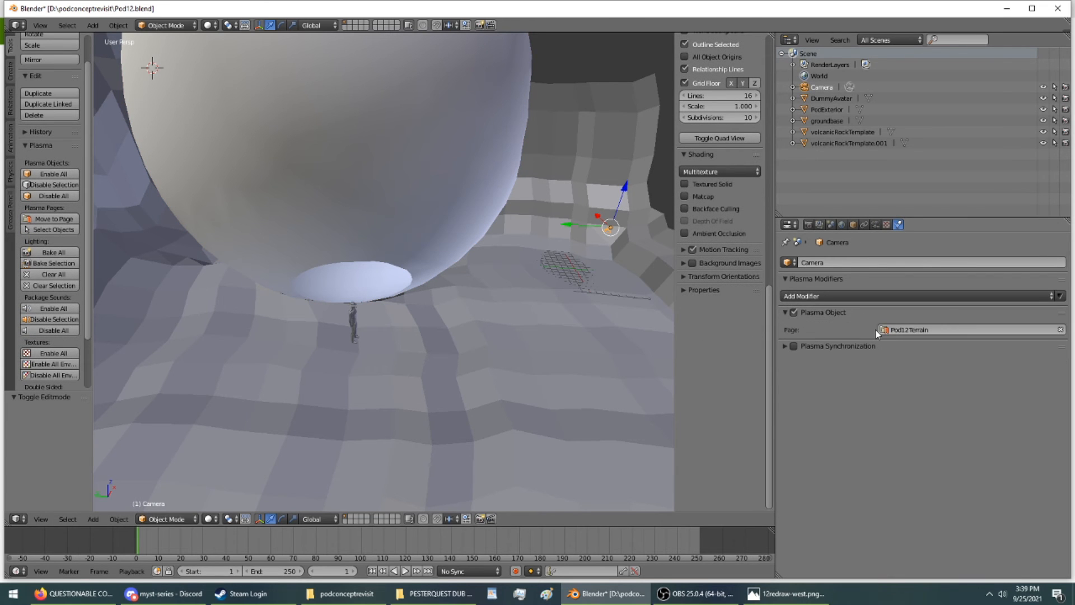
- Add a Collision modifier to groundbase with Triangle Mesh bounds and the Terrain option enabled
{"action": "middle_click_drag", "start_coordinate": [643, 267], "coordinate": [532, 285]}
{"action": "right_click", "coordinate": [531, 287]}
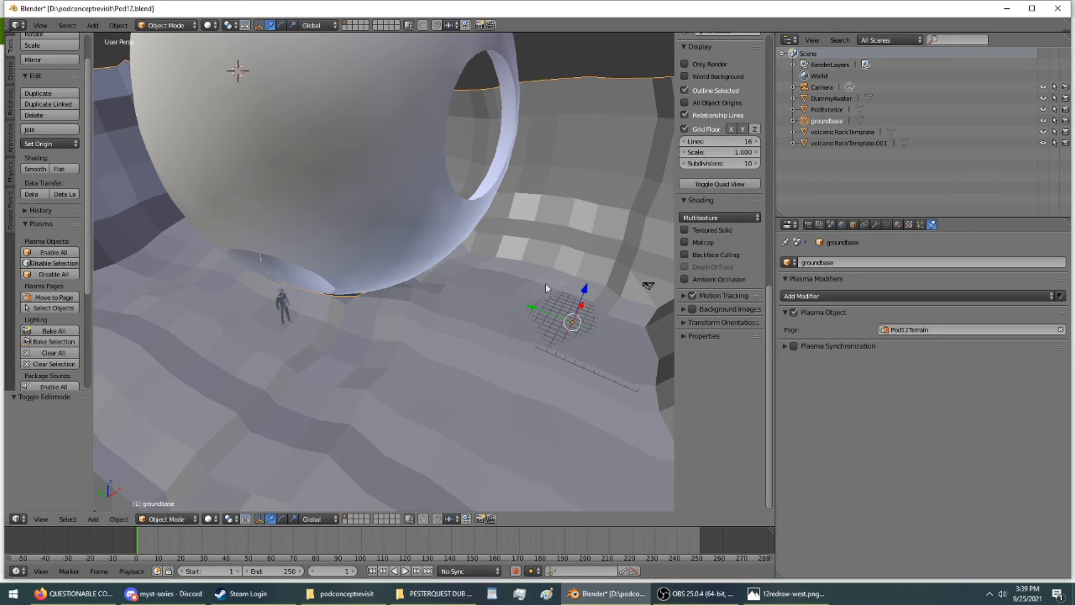
{"action": "left_click", "coordinate": [1059, 297]}
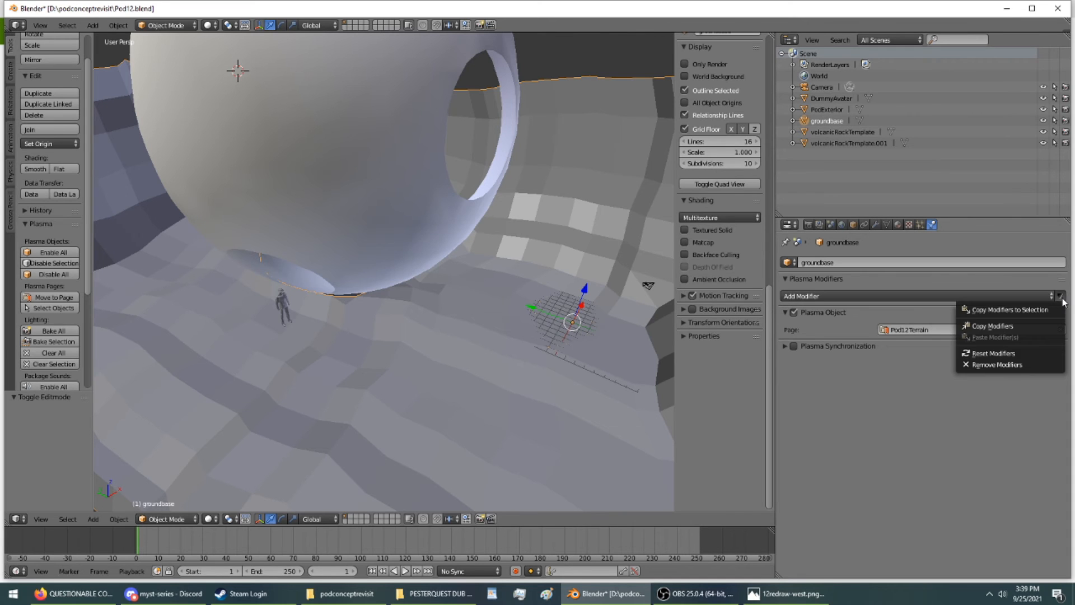
{"action": "left_click", "coordinate": [995, 295]}
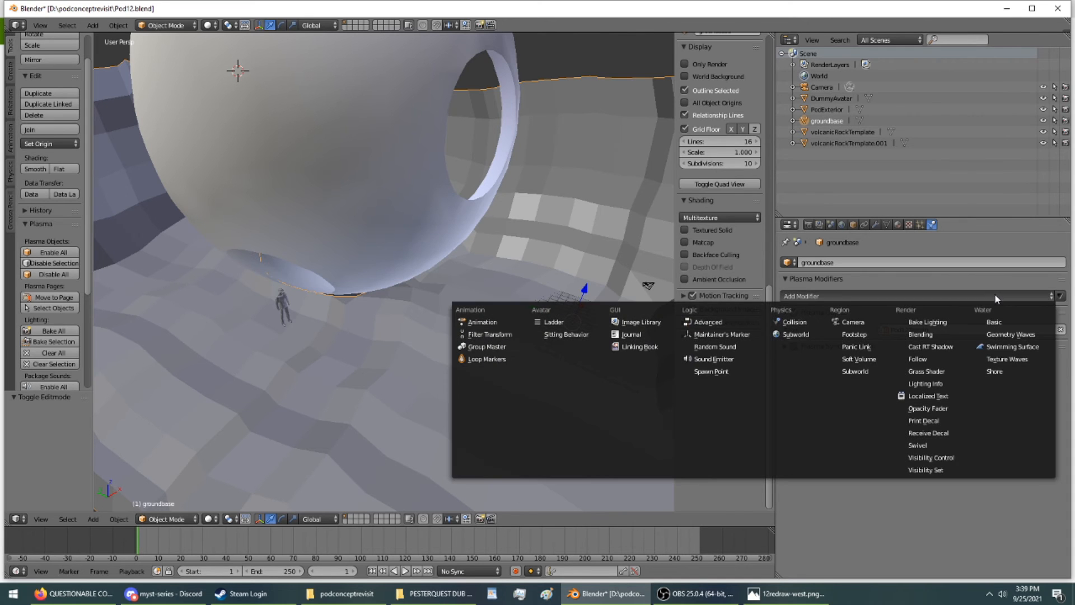
{"action": "left_click", "coordinate": [785, 321]}
{"action": "left_click", "coordinate": [895, 328]}
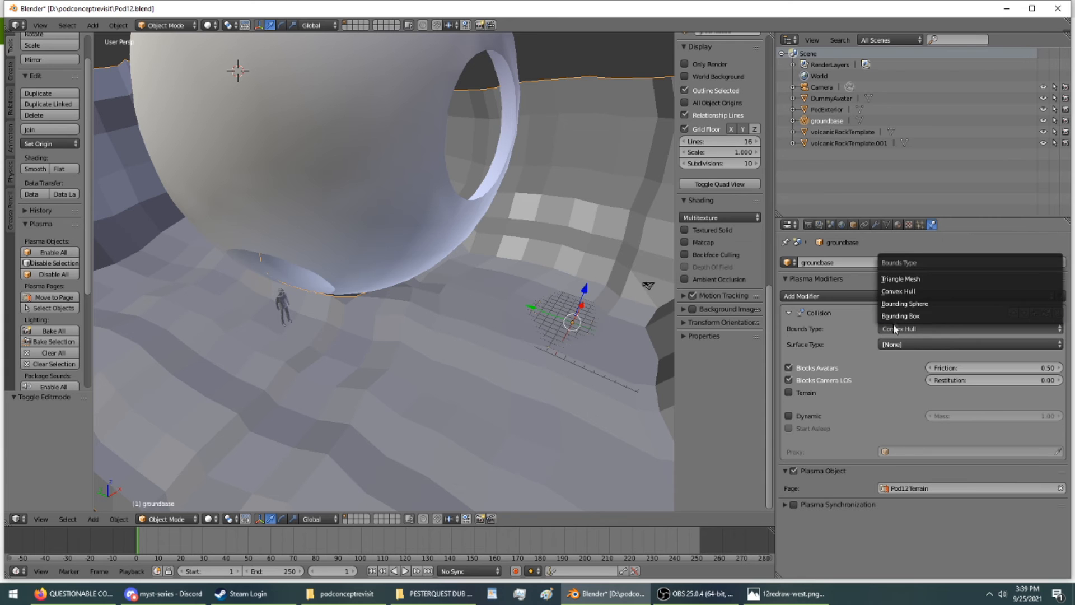
{"action": "left_click", "coordinate": [893, 279]}
{"action": "left_click", "coordinate": [806, 392]}
- Add a Collision modifier to PodExterior and set its bounds type to Triangle Mesh
{"action": "middle_click_drag", "start_coordinate": [532, 308], "coordinate": [537, 280]}
{"action": "right_click", "coordinate": [421, 150]}
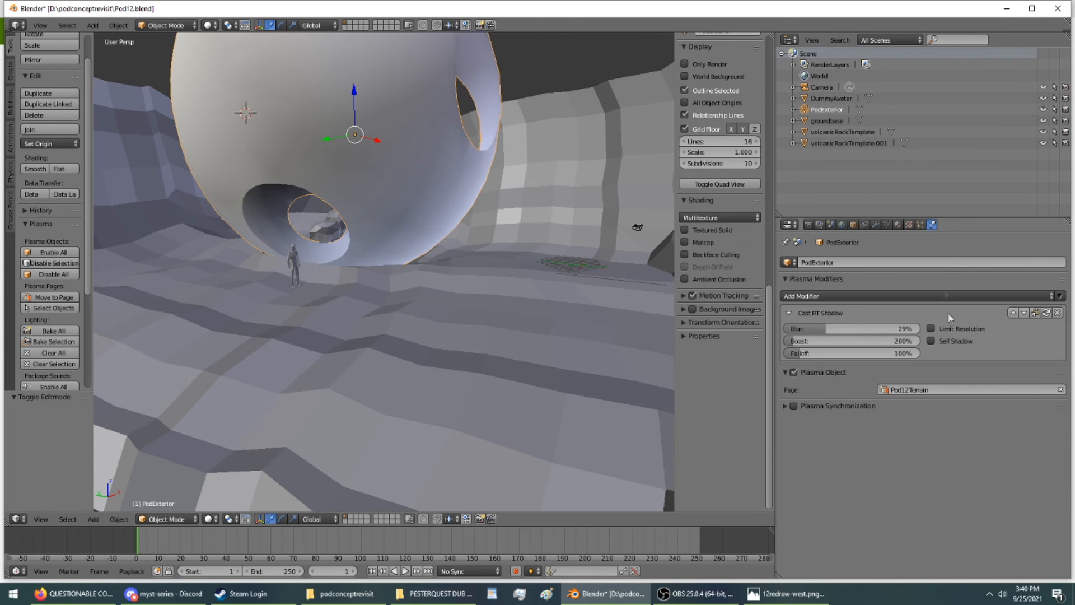
{"action": "mouse_move", "coordinate": [264, 294]}
{"action": "middle_mouse_down"}
{"action": "mouse_move", "coordinate": [239, 276]}
{"action": "mouse_move", "coordinate": [246, 291]}
{"action": "middle_mouse_up"}
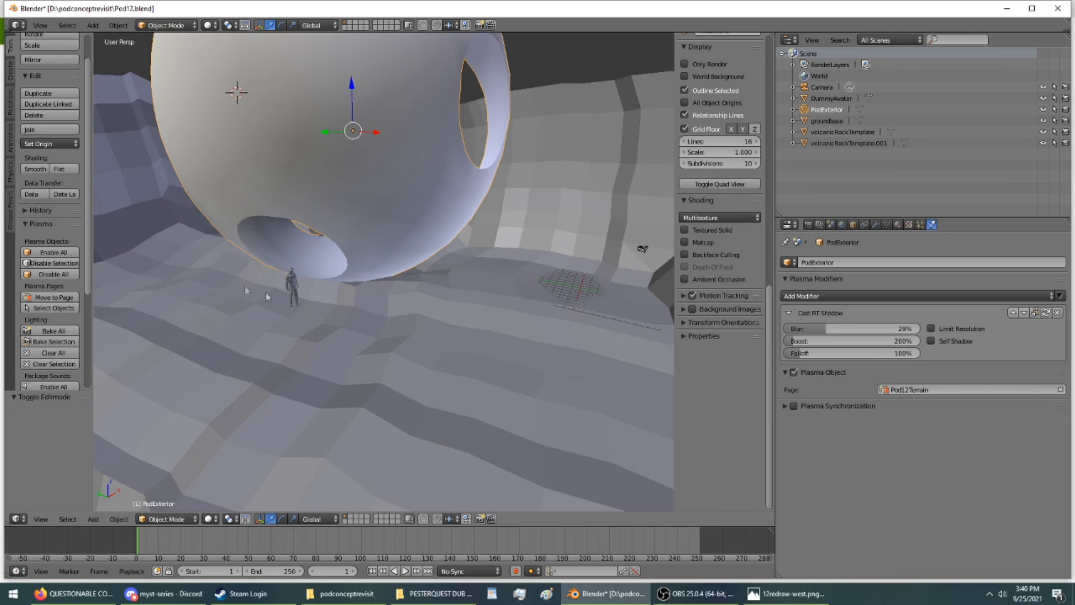
{"action": "left_click", "coordinate": [1026, 296]}
{"action": "left_click", "coordinate": [789, 323]}
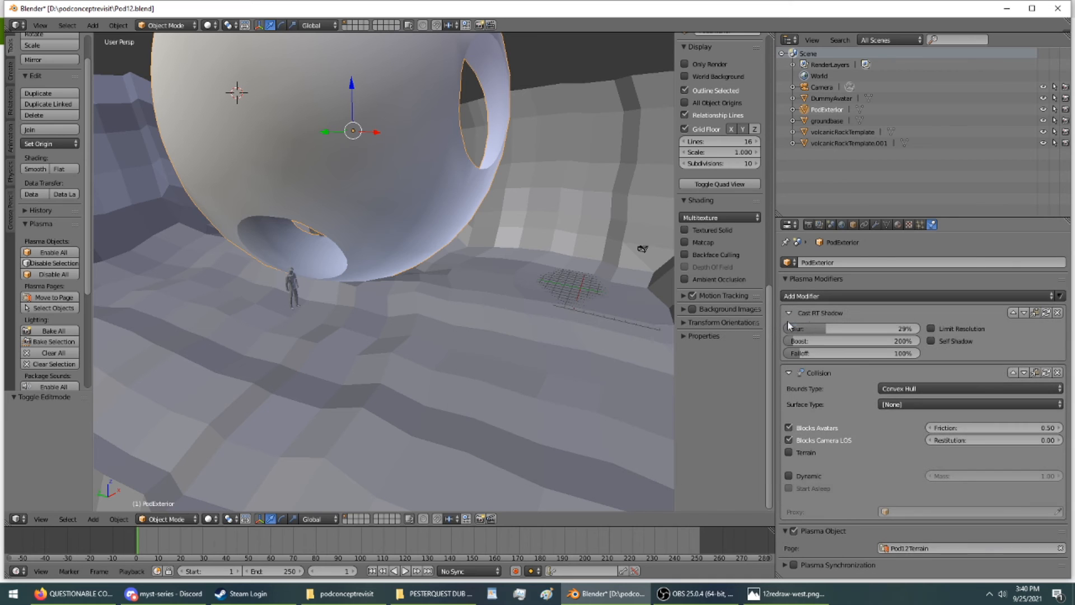
{"action": "left_click", "coordinate": [923, 388]}
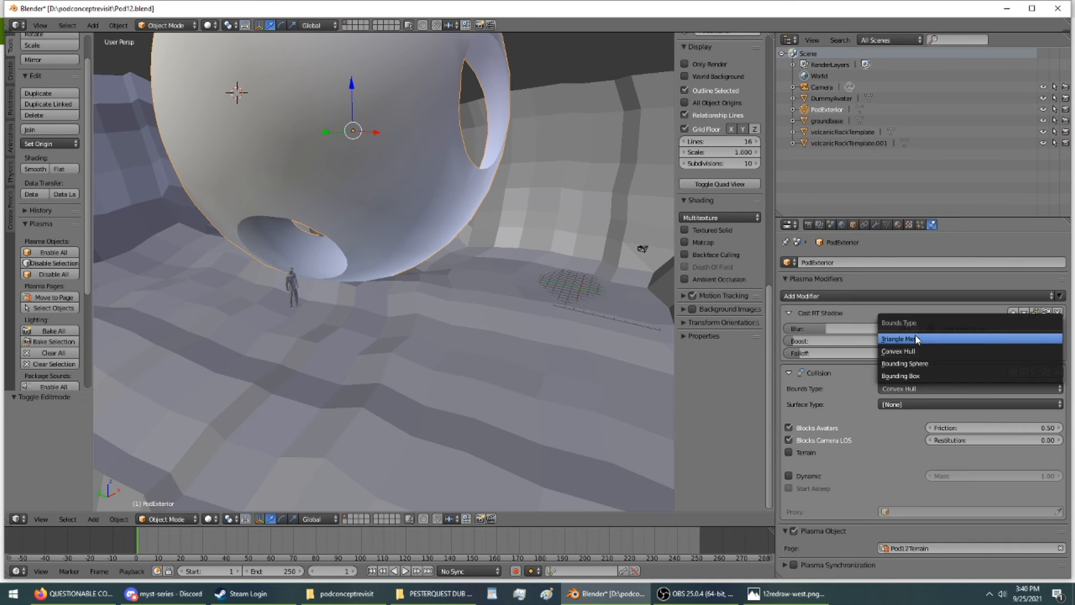
{"action": "left_click", "coordinate": [901, 339]}
- Compare the collision settings of groundbase and PodExterior and look through the available surface types
{"action": "right_click", "coordinate": [606, 348]}
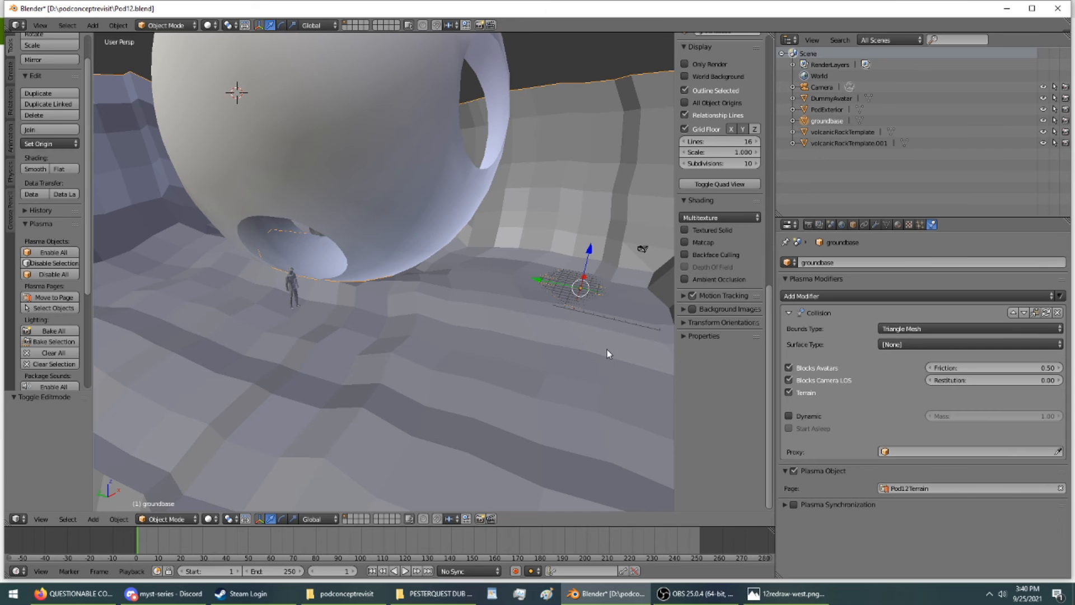
{"action": "right_click", "coordinate": [444, 236]}
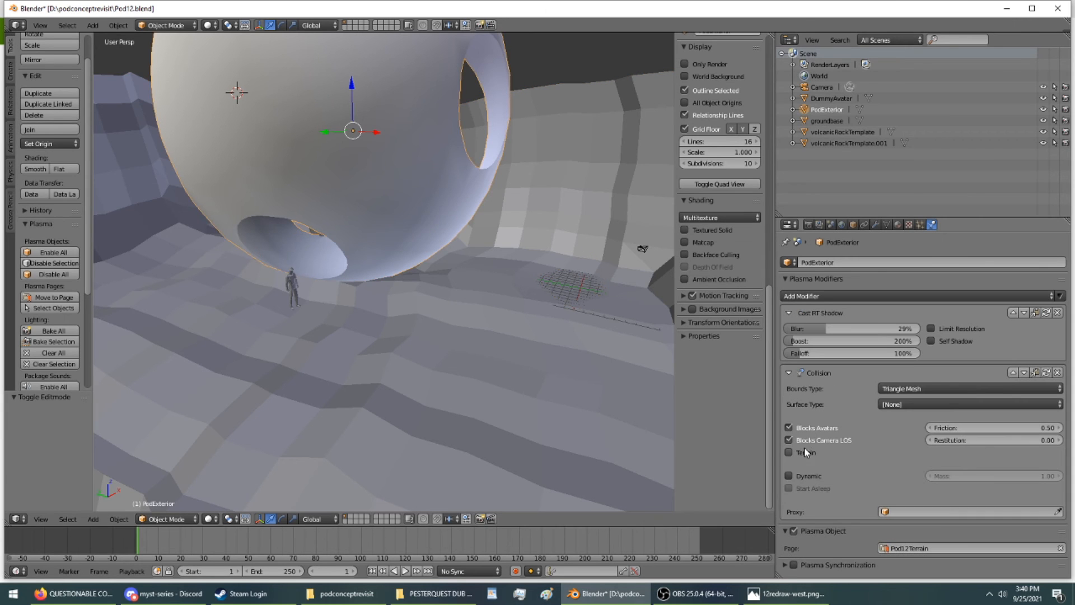
{"action": "left_click", "coordinate": [904, 405]}
{"action": "left_click", "coordinate": [896, 404]}
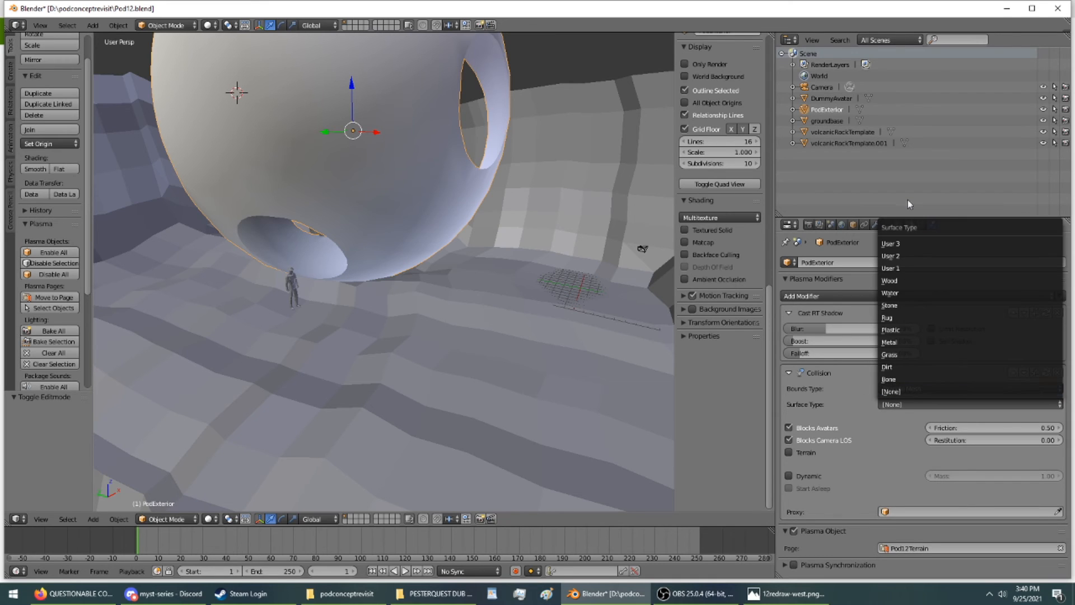
{"action": "left_click", "coordinate": [859, 376]}
- Place the 3D cursor on the ground near the grid's centre and add an Empty there
{"action": "middle_click_drag", "start_coordinate": [508, 280], "coordinate": [348, 274]}
{"action": "scroll", "coordinate": [385, 278], "scroll_direction": "up", "scroll_amount": 6}
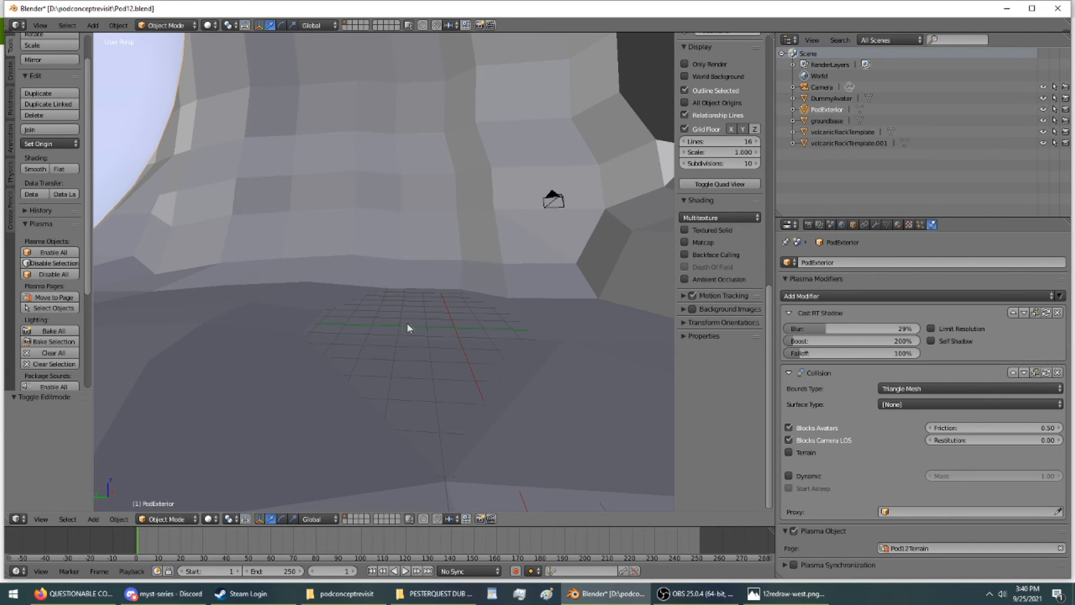
{"action": "mouse_move", "coordinate": [421, 325]}
{"action": "middle_mouse_down"}
{"action": "mouse_move", "coordinate": [413, 314]}
{"action": "mouse_move", "coordinate": [422, 312]}
{"action": "middle_mouse_up"}
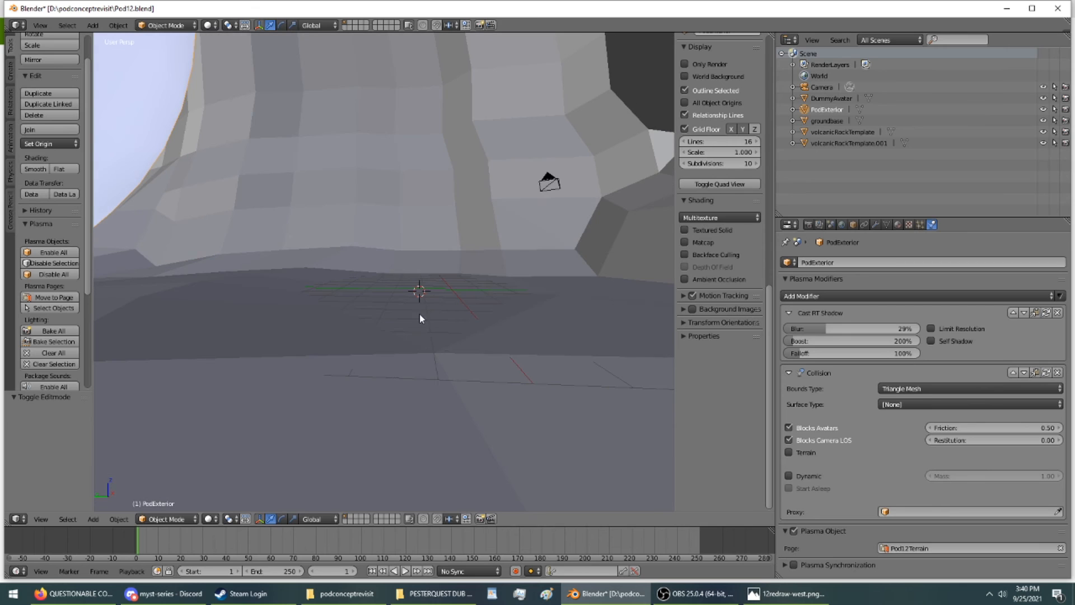
{"action": "scroll", "coordinate": [71, 78], "scroll_direction": "up", "scroll_amount": 2}
{"action": "left_click", "coordinate": [94, 26]}
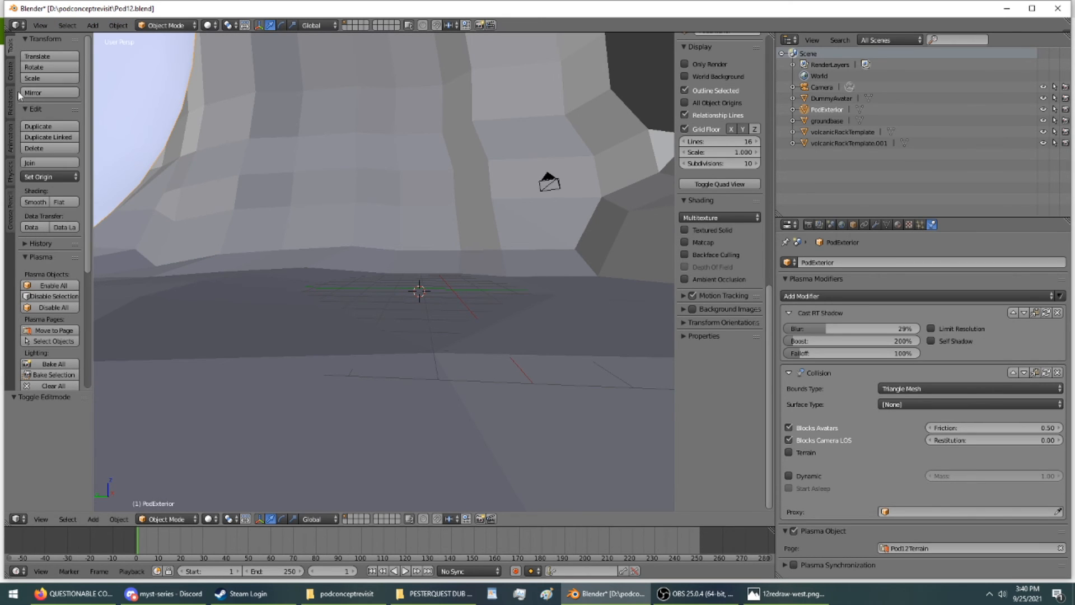
{"action": "left_click", "coordinate": [10, 72]}
{"action": "scroll", "coordinate": [47, 149], "scroll_direction": "down", "scroll_amount": 2}
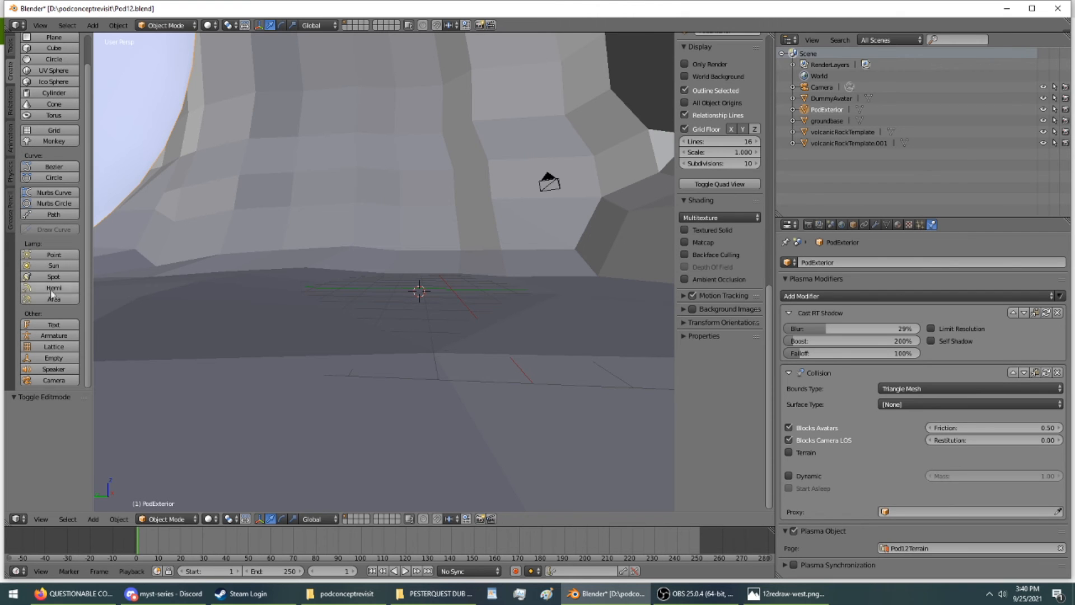
{"action": "left_click", "coordinate": [46, 361]}
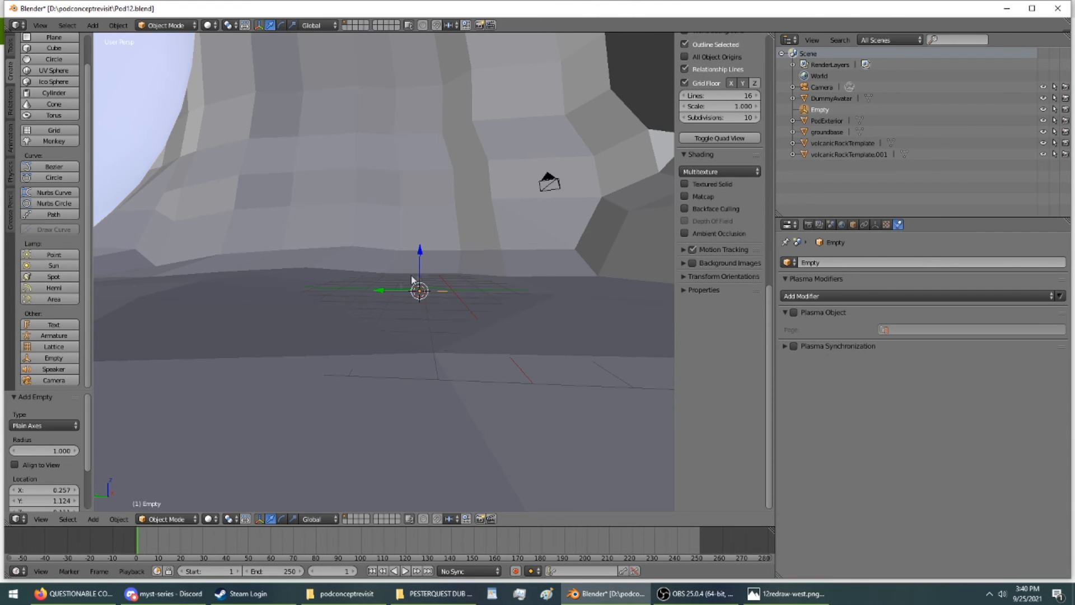
- Raise the Empty about 0.046 along Z and frame it in the view
{"action": "scroll", "coordinate": [419, 271], "scroll_direction": "up", "scroll_amount": 4}
{"action": "middle_click_drag", "start_coordinate": [407, 273], "coordinate": [381, 271], "text": "shift"}
{"action": "scroll", "coordinate": [294, 282], "scroll_direction": "down", "scroll_amount": 2}
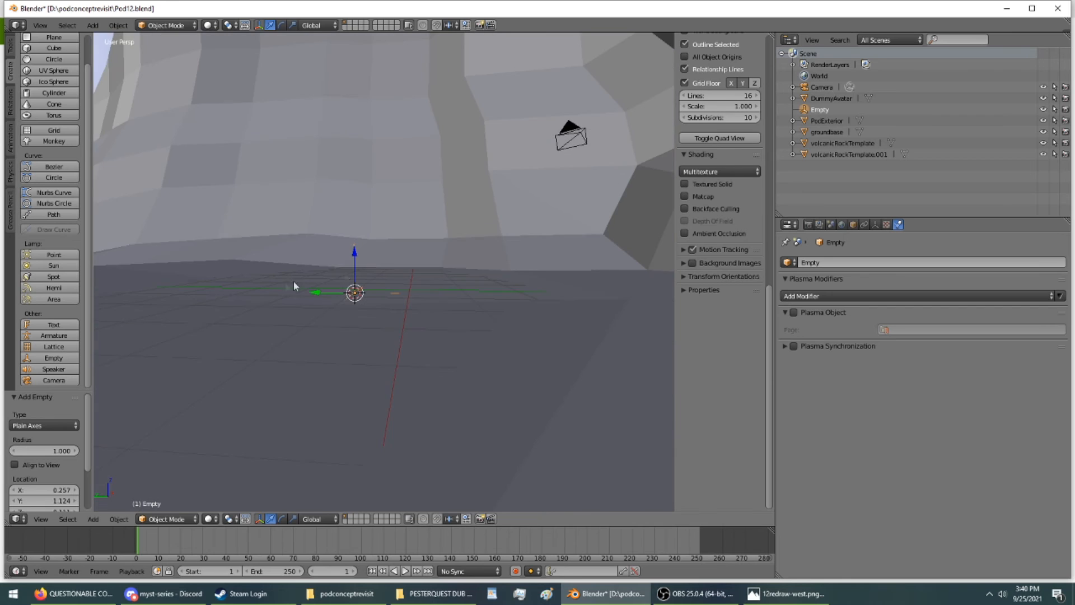
{"action": "scroll", "coordinate": [353, 265], "scroll_direction": "up", "scroll_amount": 2}
{"action": "left_click_drag", "start_coordinate": [293, 293], "coordinate": [293, 289]}
{"action": "key", "text": "KP_Decimal"}
{"action": "middle_click_drag", "start_coordinate": [298, 279], "coordinate": [298, 283]}
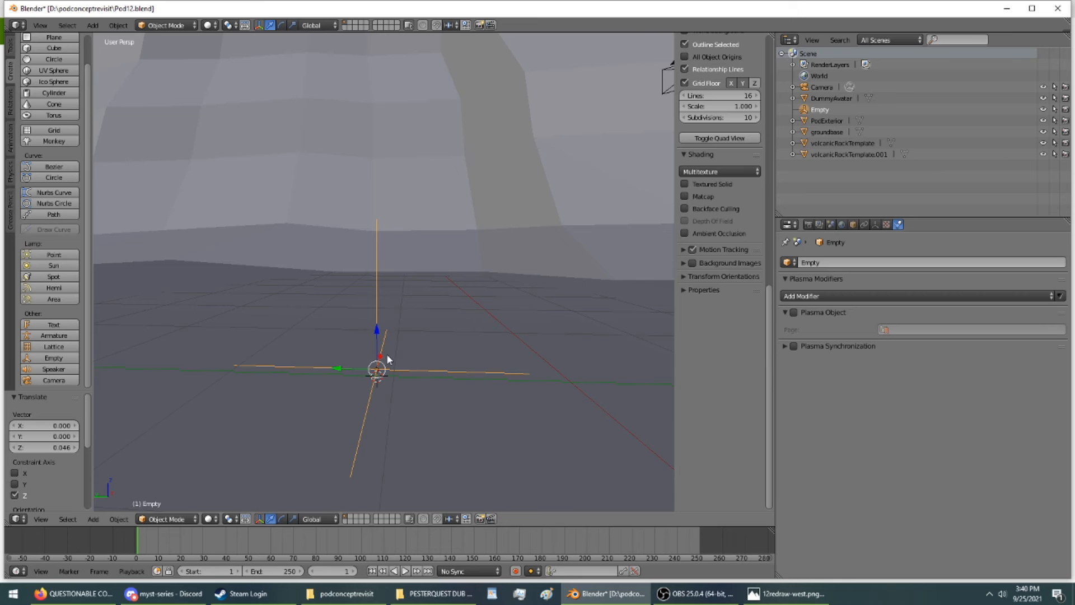
- Enable the Empty as a Plasma Object and rename it LinkInPointDefault
{"action": "left_click", "coordinate": [794, 312]}
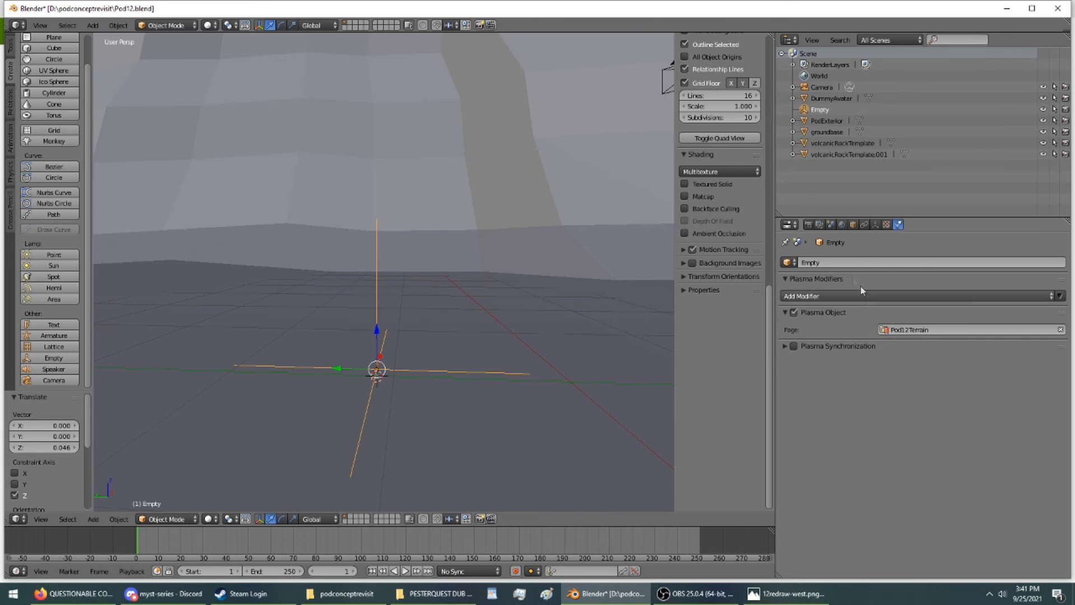
{"action": "left_click", "coordinate": [842, 263]}
{"action": "type", "text": "Lin"}
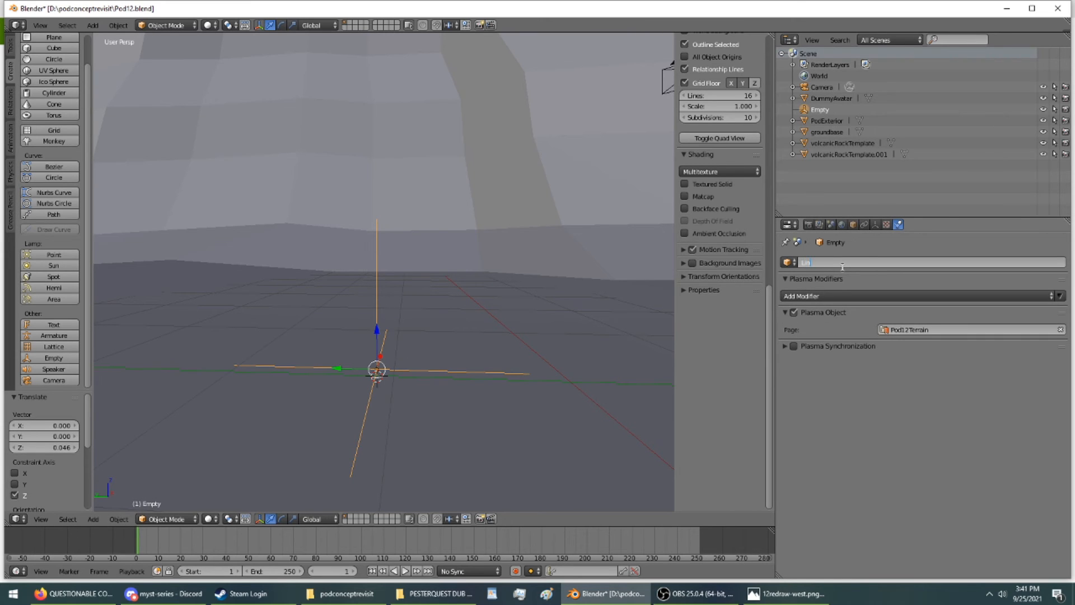
{"action": "type", "text": "kInPointDefault"}
{"action": "key", "text": "Return"}
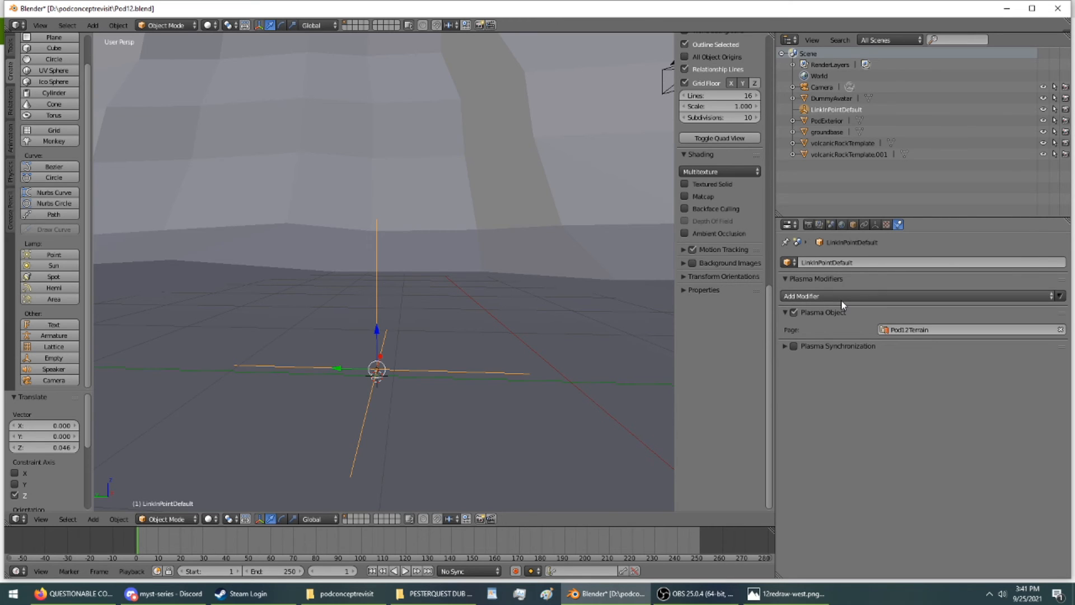
- Add a Spawn Point modifier to the LinkInPointDefault empty
{"action": "left_click", "coordinate": [865, 262]}
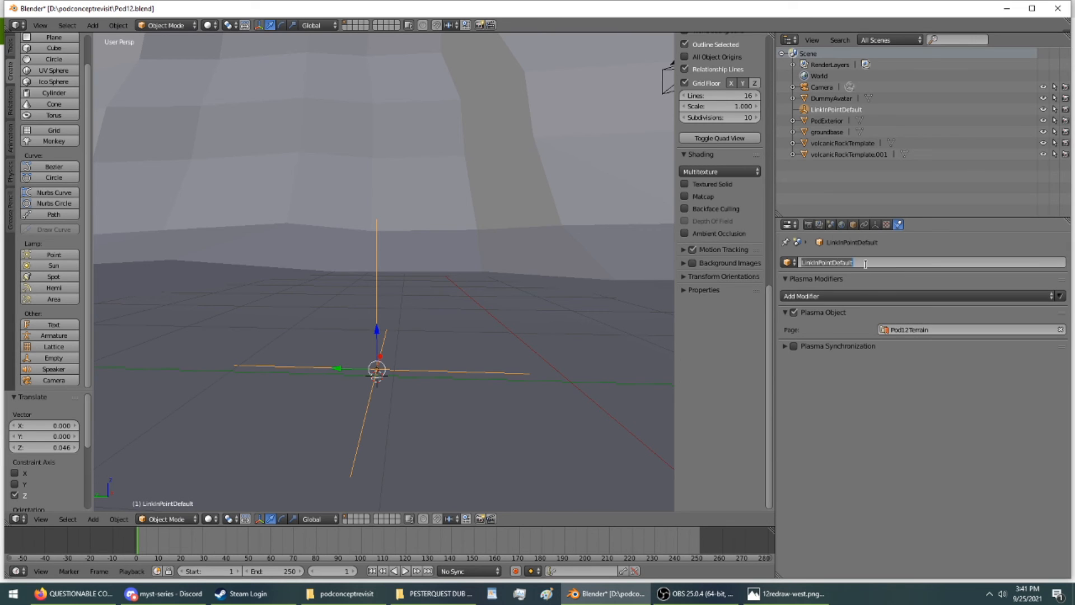
{"action": "left_click", "coordinate": [864, 296]}
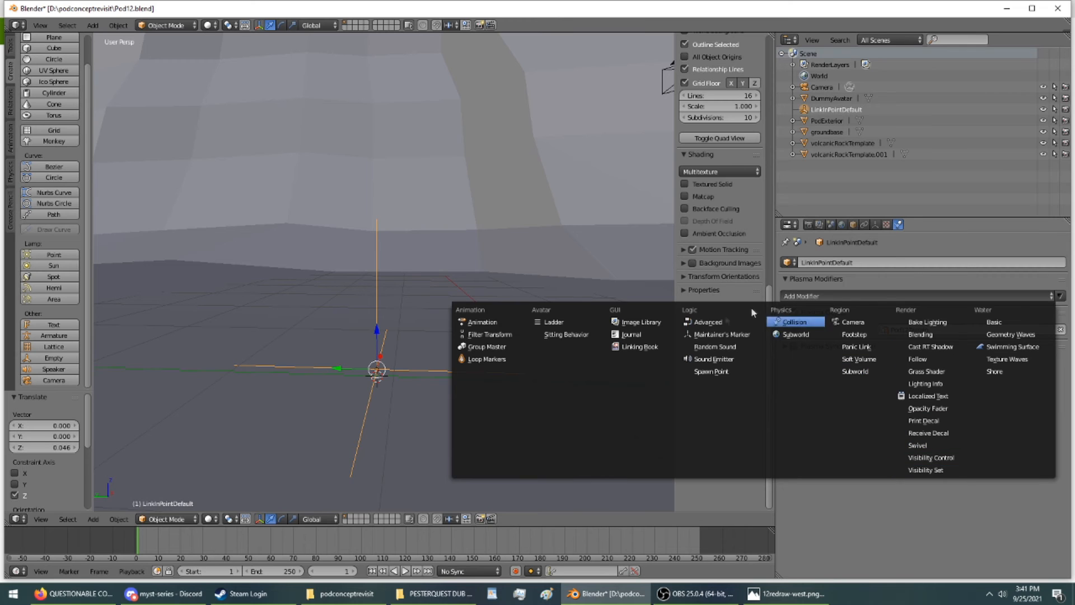
{"action": "left_click", "coordinate": [720, 373]}
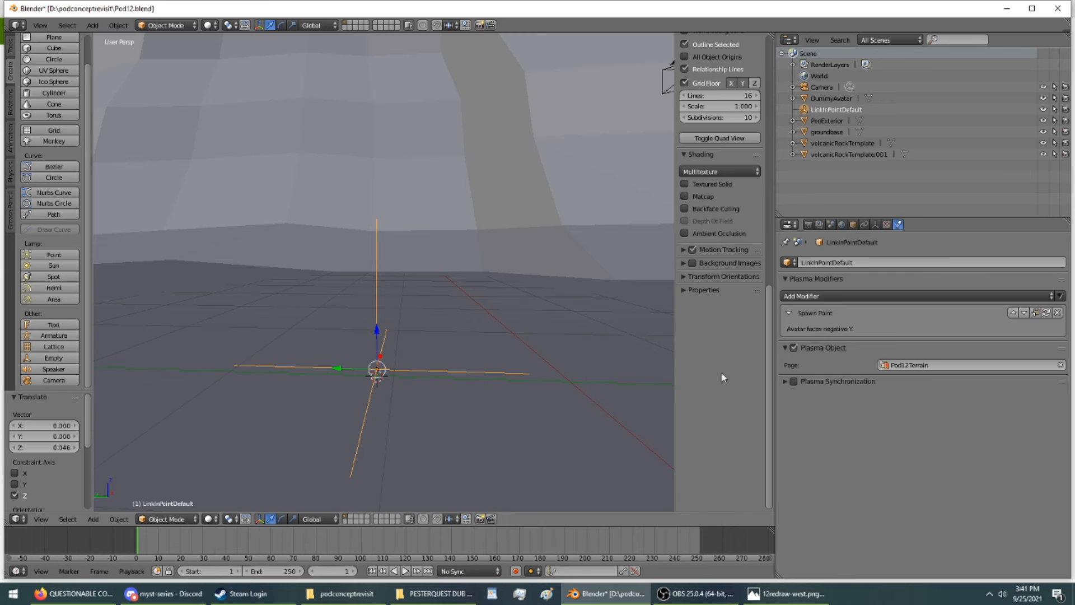
- Review the Plasma modifiers on groundbase and PodExterior and look over the scene around the pod
{"action": "middle_click_drag", "start_coordinate": [549, 311], "coordinate": [634, 258]}
{"action": "scroll", "coordinate": [522, 319], "scroll_direction": "down", "scroll_amount": 5}
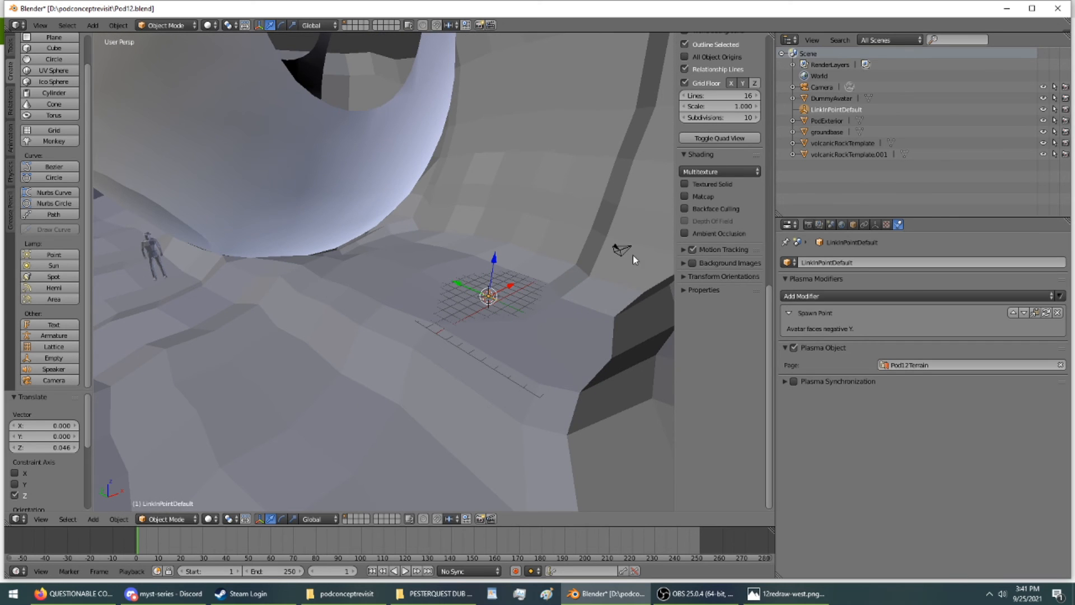
{"action": "right_click", "coordinate": [425, 275]}
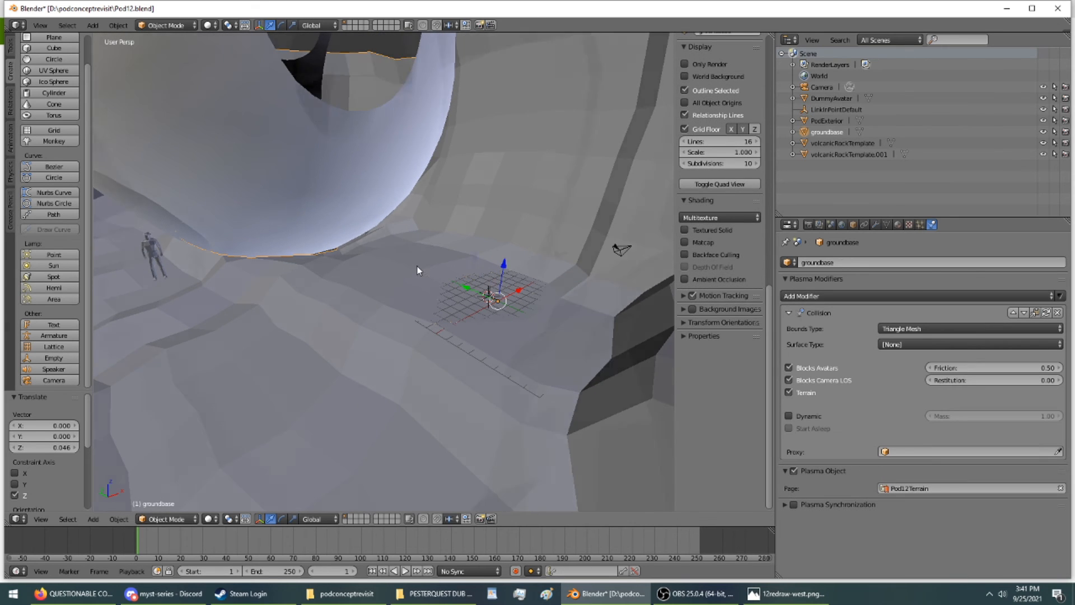
{"action": "scroll", "coordinate": [417, 270], "scroll_direction": "down", "scroll_amount": 10}
{"action": "right_click", "coordinate": [380, 274]}
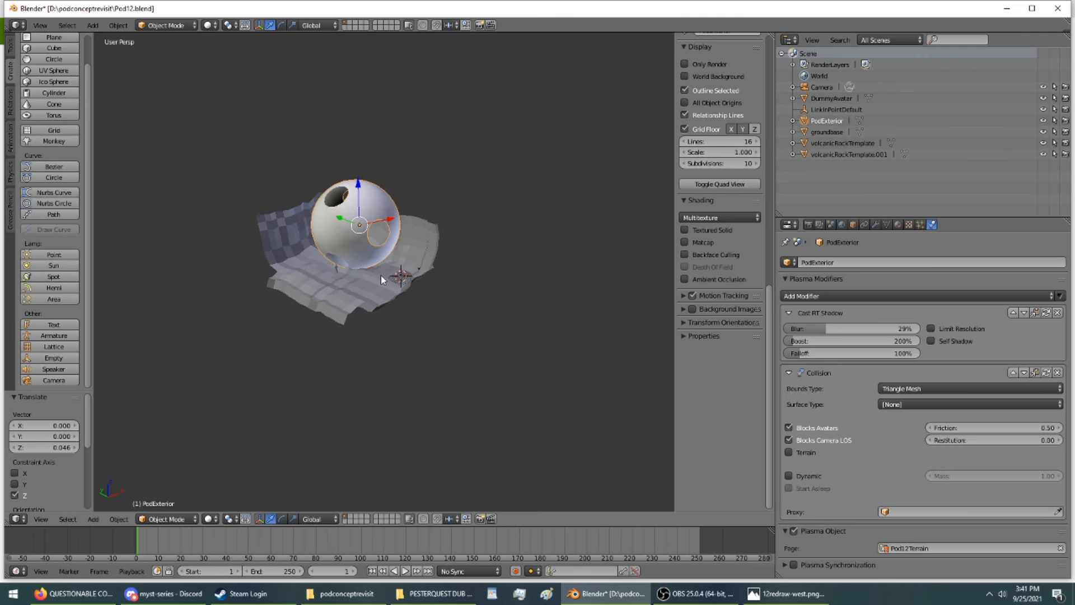
{"action": "scroll", "coordinate": [380, 274], "scroll_direction": "up", "scroll_amount": 12}
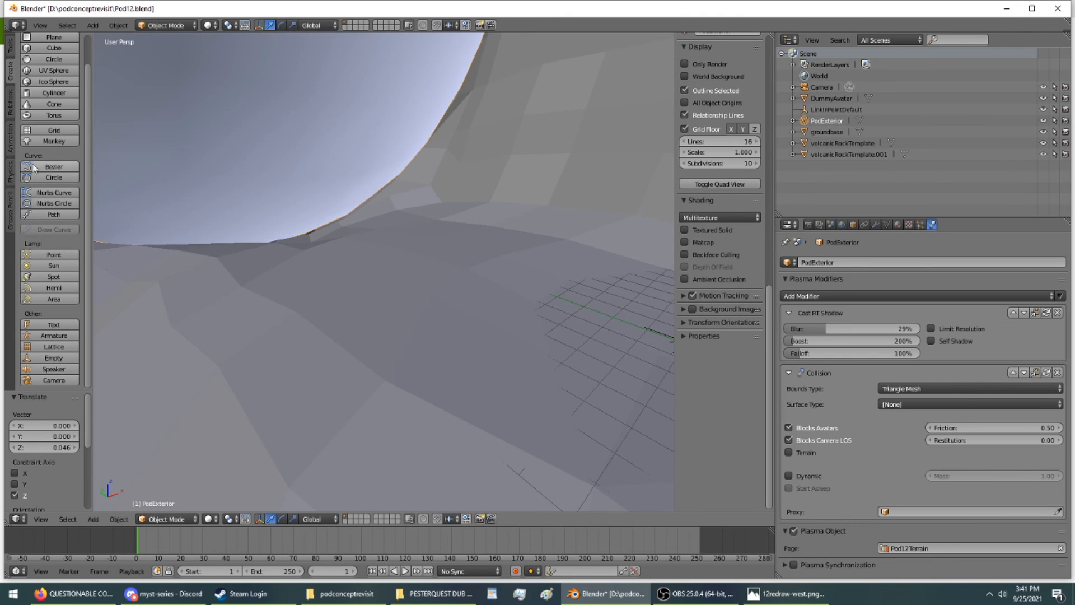
- Add a Sun lamp to the scene, frame it, and raise it about 5.17 along Z
{"action": "left_click", "coordinate": [53, 267]}
{"action": "key", "text": "KP_Decimal"}
{"action": "left_click", "coordinate": [793, 313]}
{"action": "key", "text": "g"}
{"action": "key", "text": "z"}
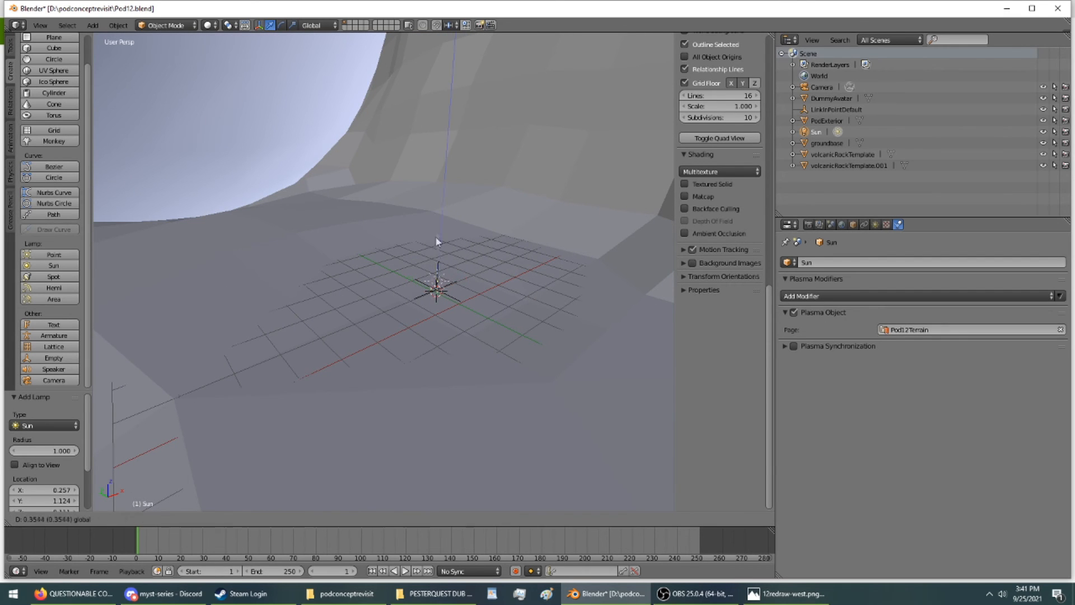
{"action": "left_click", "coordinate": [441, 122]}
- Tint the Sun lamp's colour a pale warm orange and set its energy to 100
{"action": "left_click", "coordinate": [875, 224]}
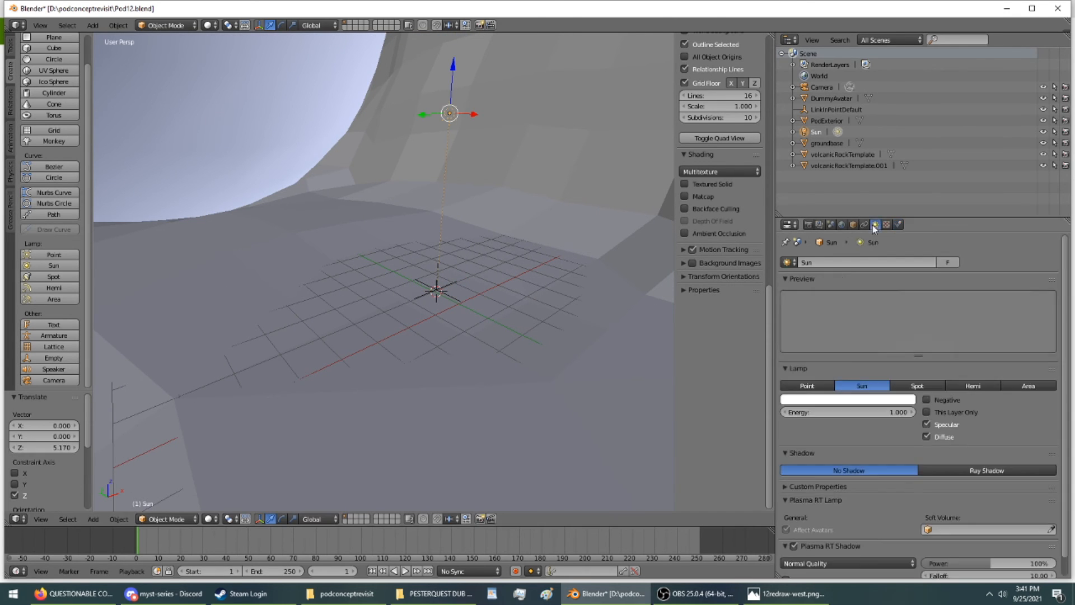
{"action": "left_click", "coordinate": [851, 399]}
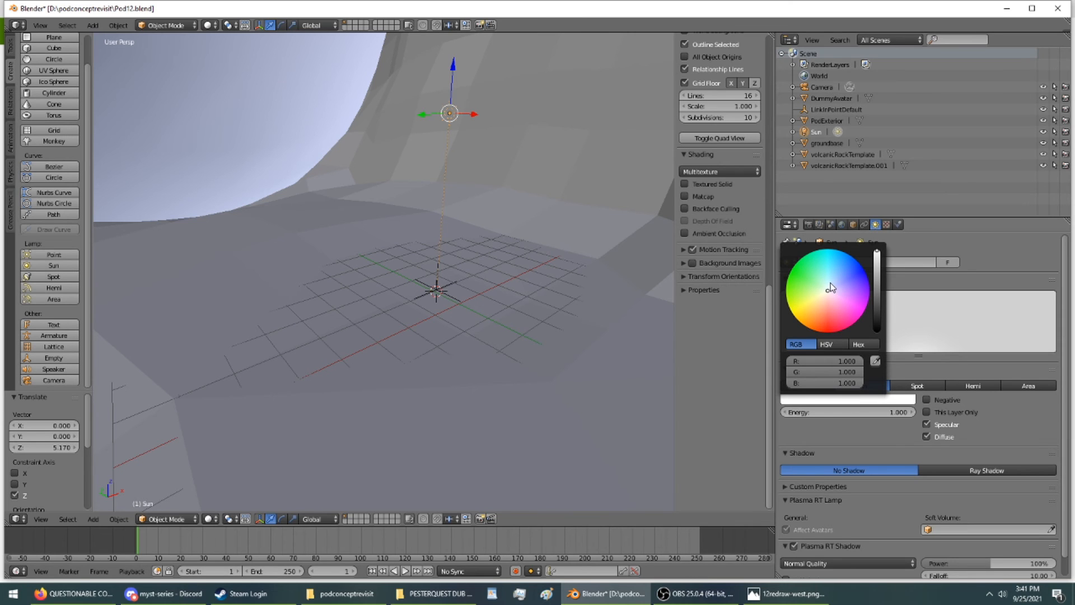
{"action": "left_click", "coordinate": [821, 298]}
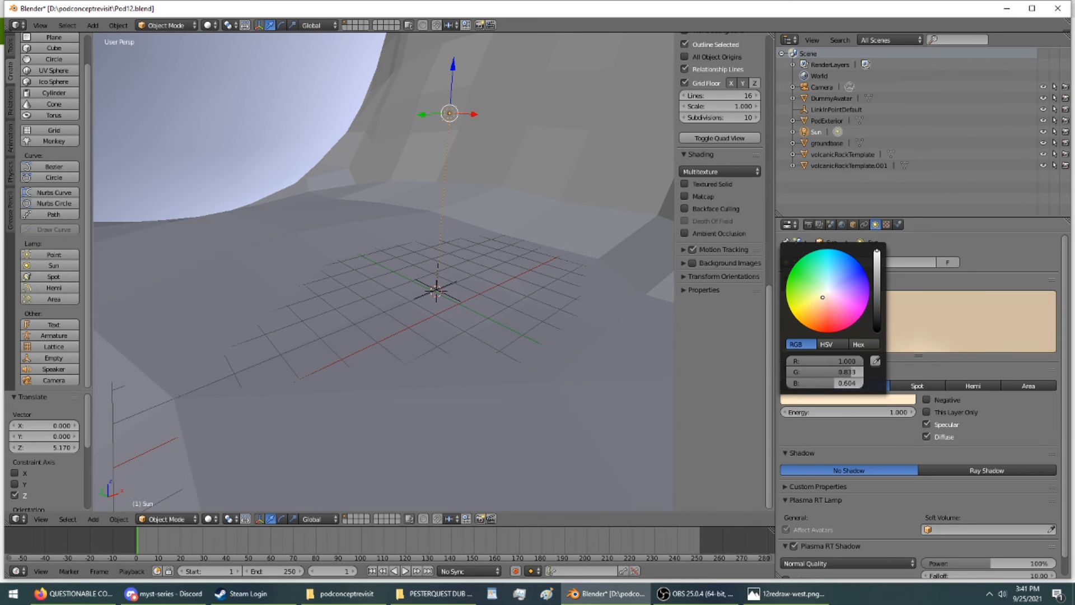
{"action": "left_click", "coordinate": [885, 412]}
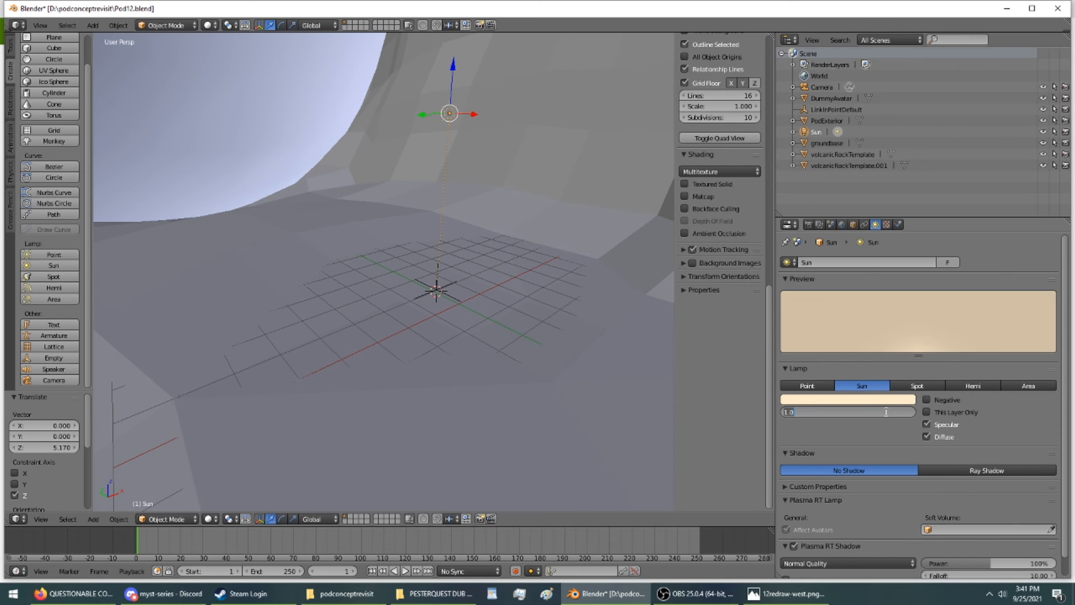
{"action": "type", "text": "100"}
{"action": "key", "text": "Return"}
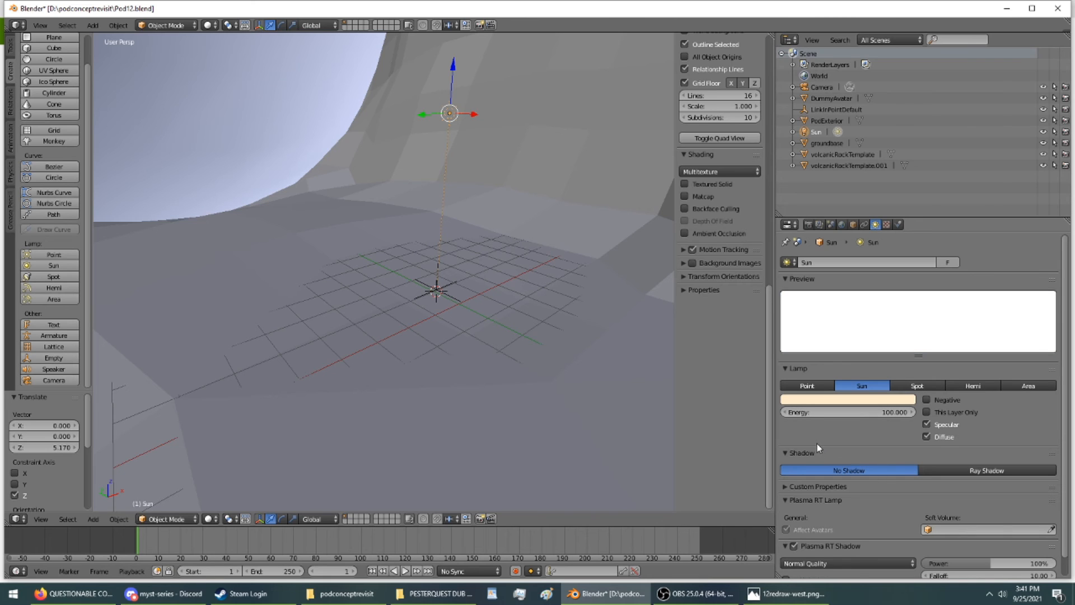
- Disable the Sun lamp's Specular option while leaving Diffuse enabled
{"action": "left_click", "coordinate": [925, 436]}
{"action": "left_click", "coordinate": [925, 436]}
{"action": "left_click", "coordinate": [924, 423]}
{"action": "scroll", "coordinate": [902, 421], "scroll_direction": "down", "scroll_amount": 1}
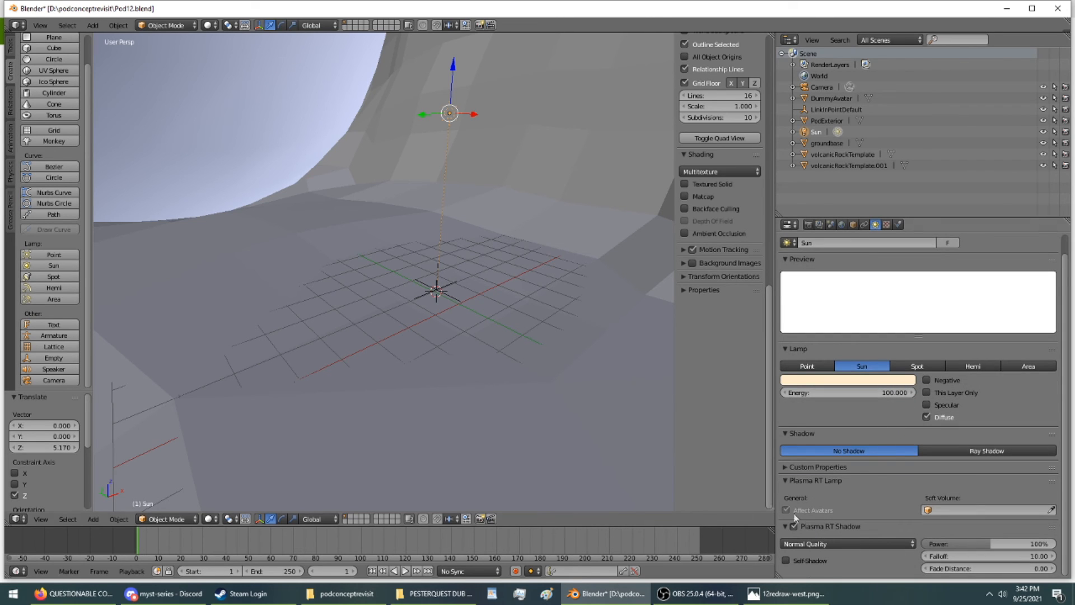
- Raise the Sun lamp about 36.567 along Z so it sits high above the pod and terrain
{"action": "middle_click_drag", "start_coordinate": [586, 435], "coordinate": [522, 391]}
{"action": "scroll", "coordinate": [525, 386], "scroll_direction": "down", "scroll_amount": 10}
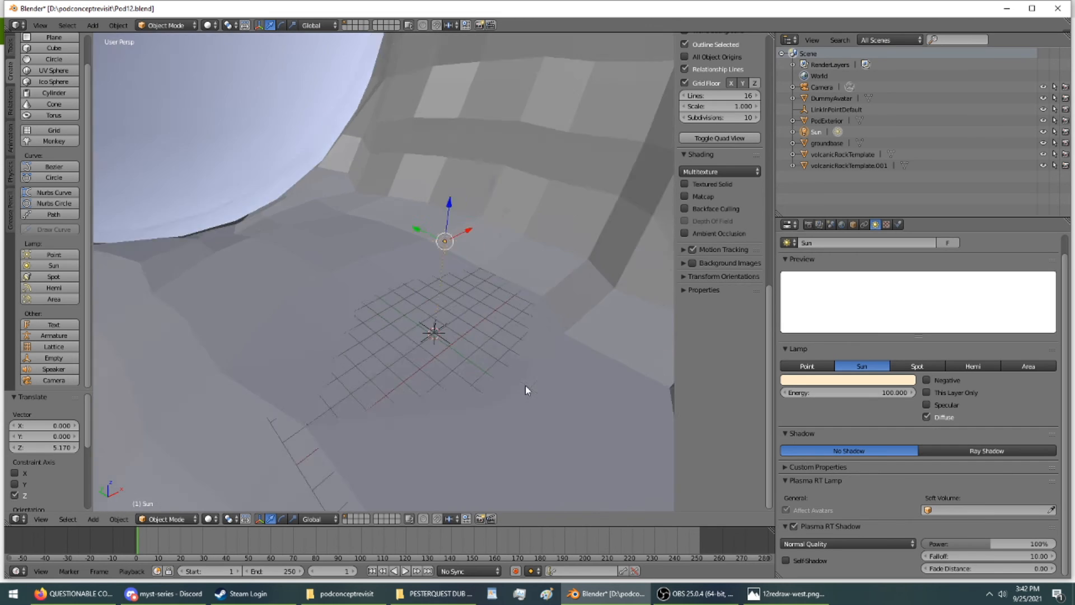
{"action": "left_click_drag", "start_coordinate": [393, 231], "coordinate": [317, 172]}
{"action": "middle_click_drag", "start_coordinate": [314, 214], "coordinate": [422, 212]}
{"action": "key", "text": "g"}
{"action": "key", "text": "z"}
{"action": "left_click_drag", "start_coordinate": [404, 134], "coordinate": [338, 70]}
{"action": "scroll", "coordinate": [355, 81], "scroll_direction": "down", "scroll_amount": 2}
{"action": "left_click_drag", "start_coordinate": [370, 114], "coordinate": [368, 43]}
- Try a Sun lamp energy of 50, and settle on 10
{"action": "left_click", "coordinate": [860, 391]}
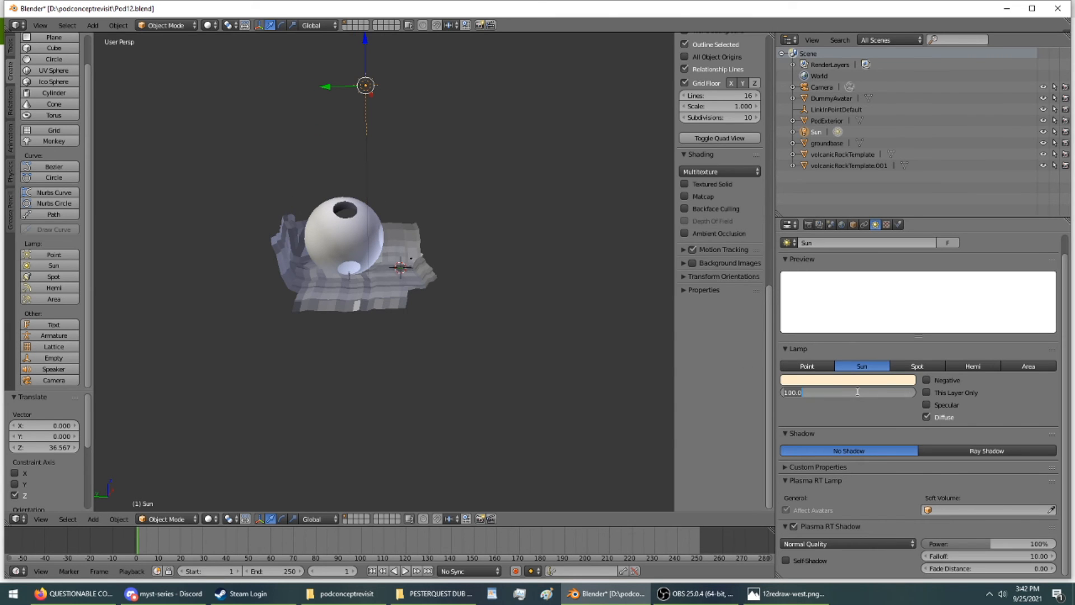
{"action": "type", "text": "50"}
{"action": "key", "text": "Return"}
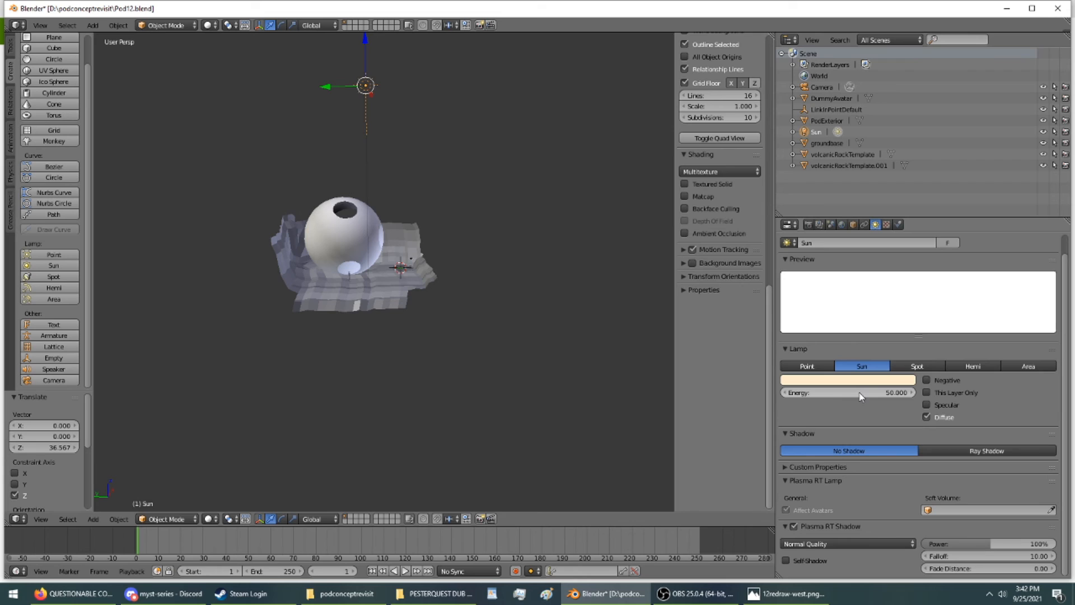
{"action": "left_click", "coordinate": [858, 392]}
{"action": "type", "text": "10"}
{"action": "key", "text": "Return"}
{"action": "left_click", "coordinate": [927, 416]}
{"action": "left_click", "coordinate": [927, 405]}
{"action": "left_click", "coordinate": [926, 405]}
{"action": "left_click", "coordinate": [927, 416]}
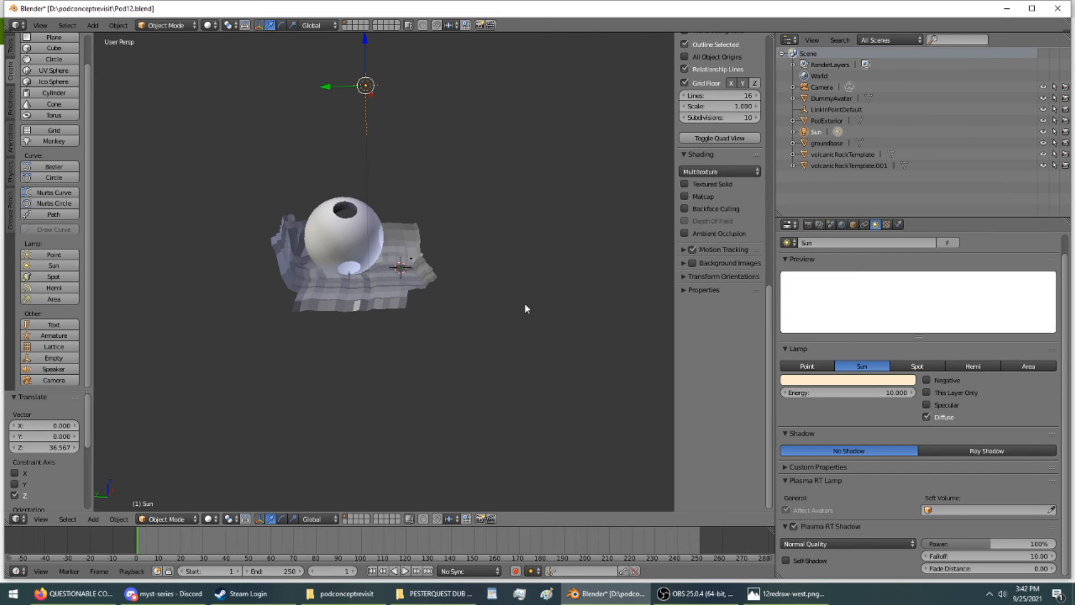
- Look over the lit pod and terrain and save the scene over the existing Pod12.blend file
{"action": "middle_click_drag", "start_coordinate": [525, 307], "coordinate": [492, 322]}
{"action": "scroll", "coordinate": [439, 293], "scroll_direction": "up", "scroll_amount": 6}
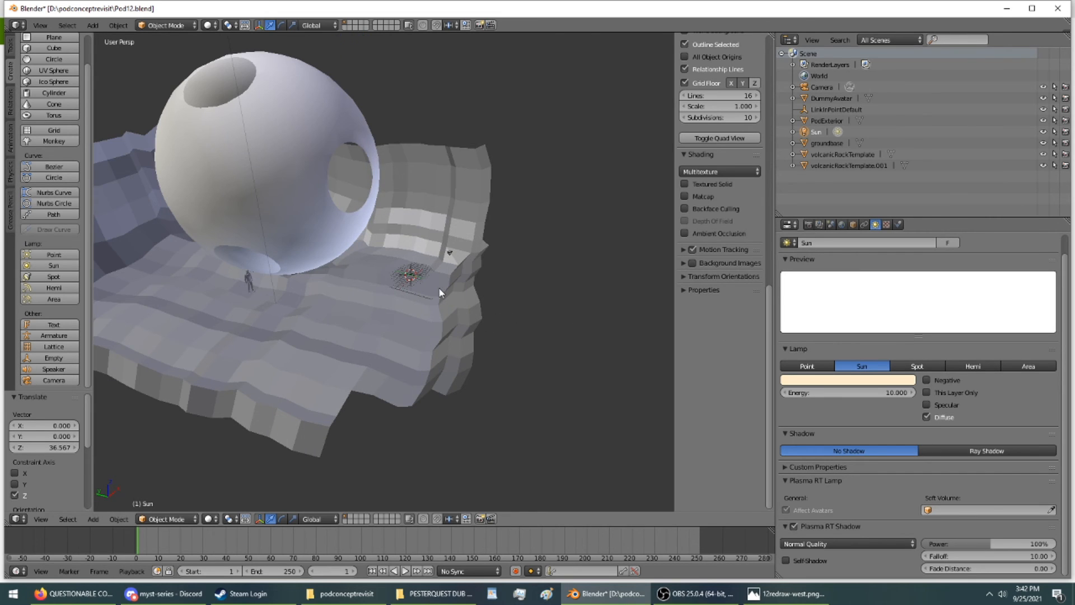
{"action": "middle_click_drag", "start_coordinate": [142, 261], "coordinate": [271, 288]}
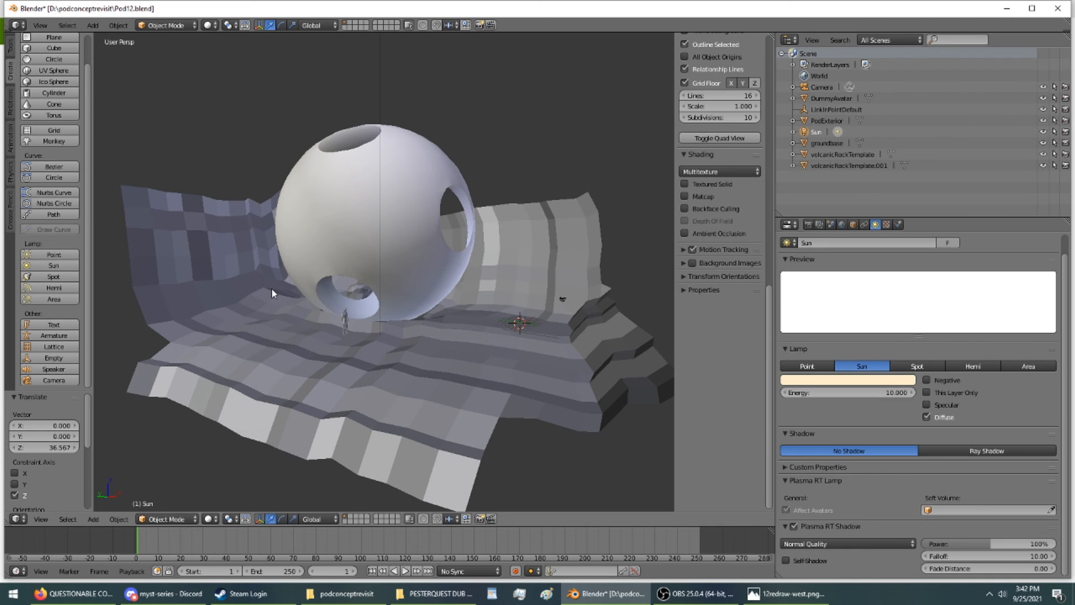
{"action": "key", "text": "ctrl+s"}
{"action": "left_click", "coordinate": [271, 287]}
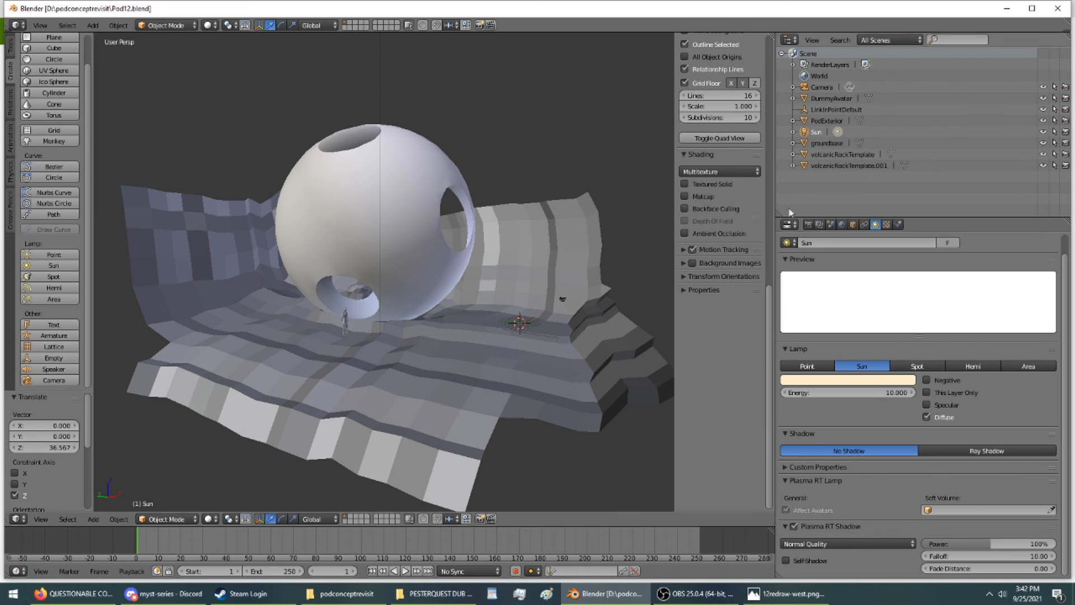
- Export the Pod12Cal618 Age to the uruDestiny game, launch it, and accept deleting the pages with conflicting sequence numbers
{"action": "left_click", "coordinate": [841, 224]}
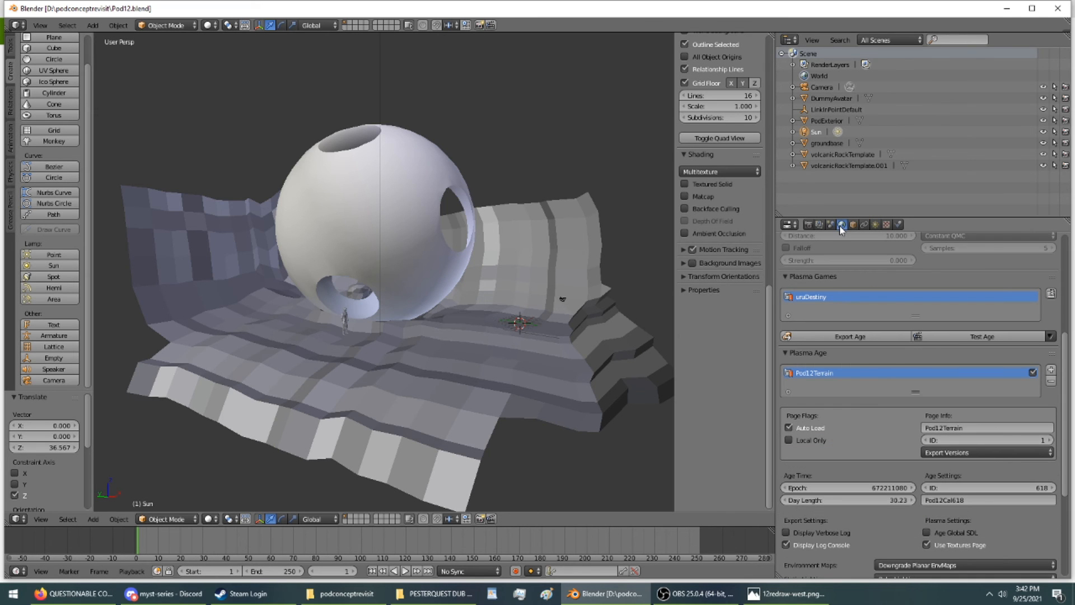
{"action": "left_click", "coordinate": [873, 338]}
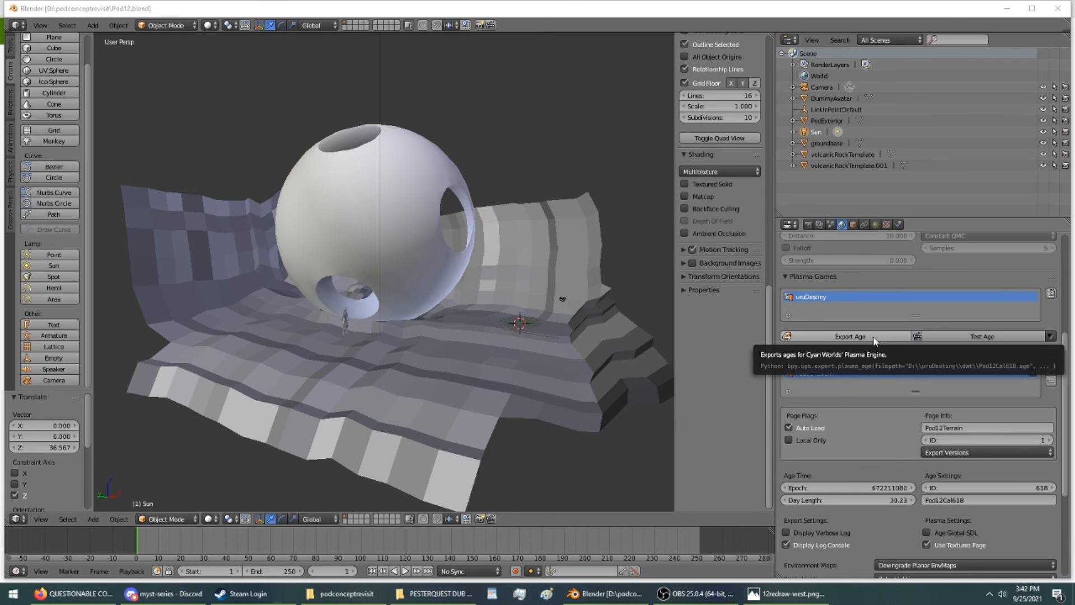
{"action": "left_click", "coordinate": [1055, 340]}
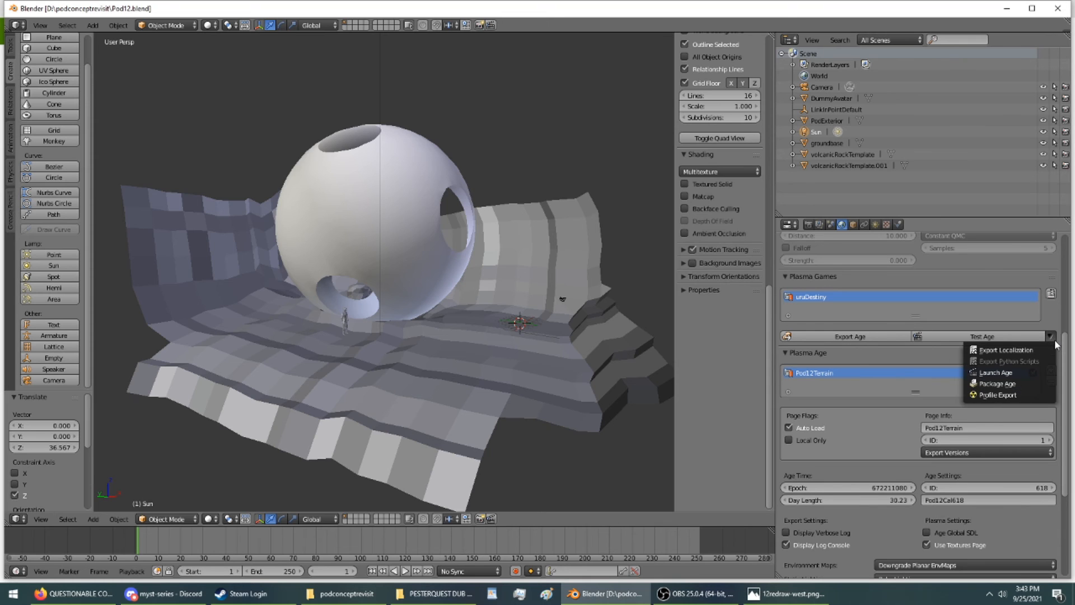
{"action": "left_click", "coordinate": [1039, 373]}
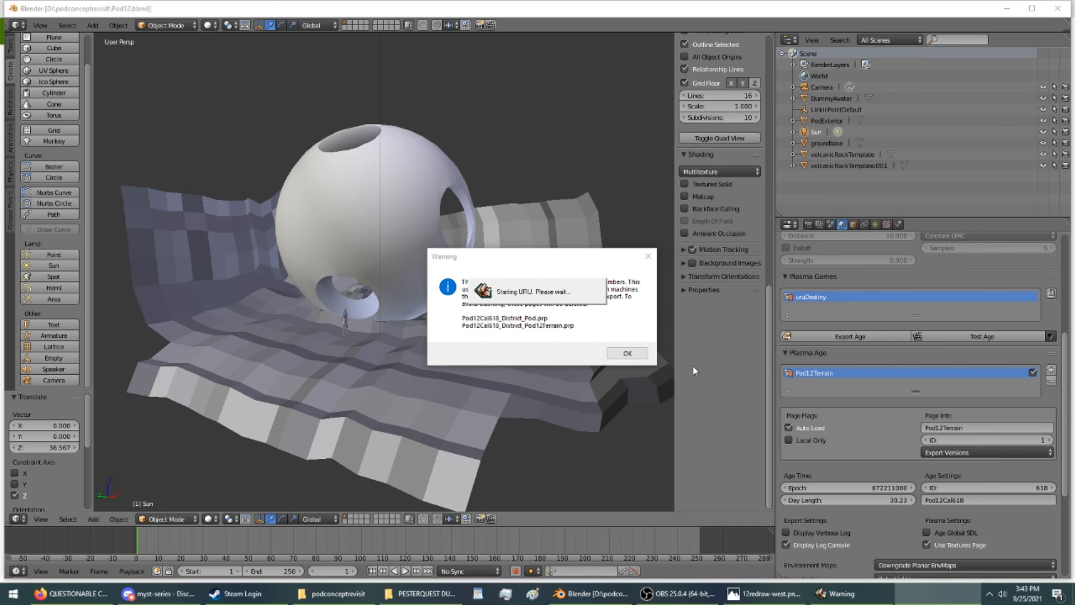
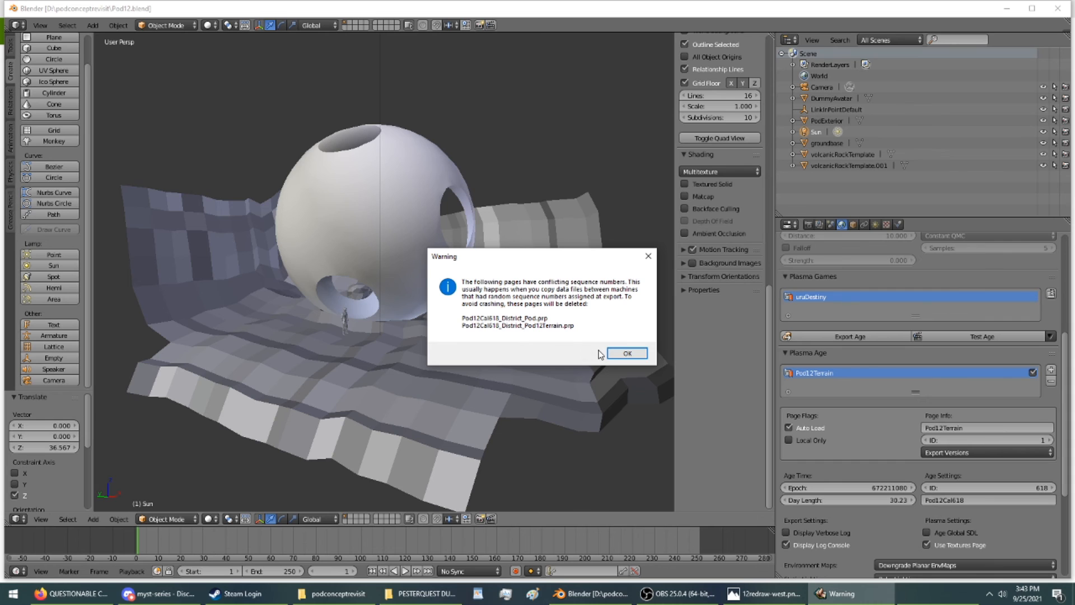
{"action": "left_click", "coordinate": [622, 354]}
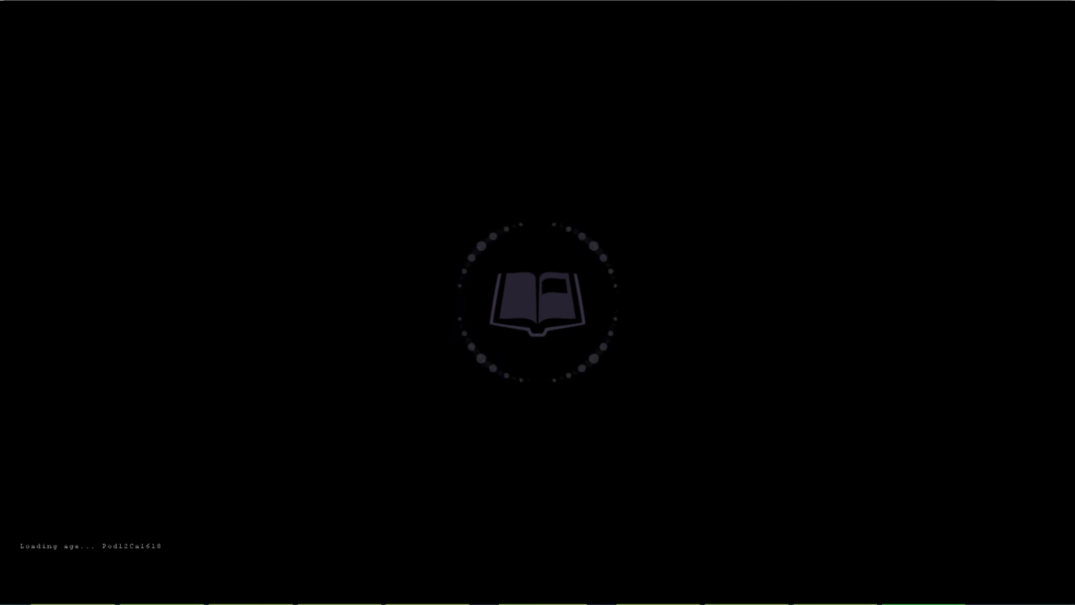
{"action": "left_click", "coordinate": [458, 497]}
{"action": "left_click", "coordinate": [476, 190]}
- Export the Age again, launch it in Uru to check the pod at the spawn point, and quit the game
{"action": "left_click", "coordinate": [877, 339]}
{"action": "left_click", "coordinate": [1050, 337]}
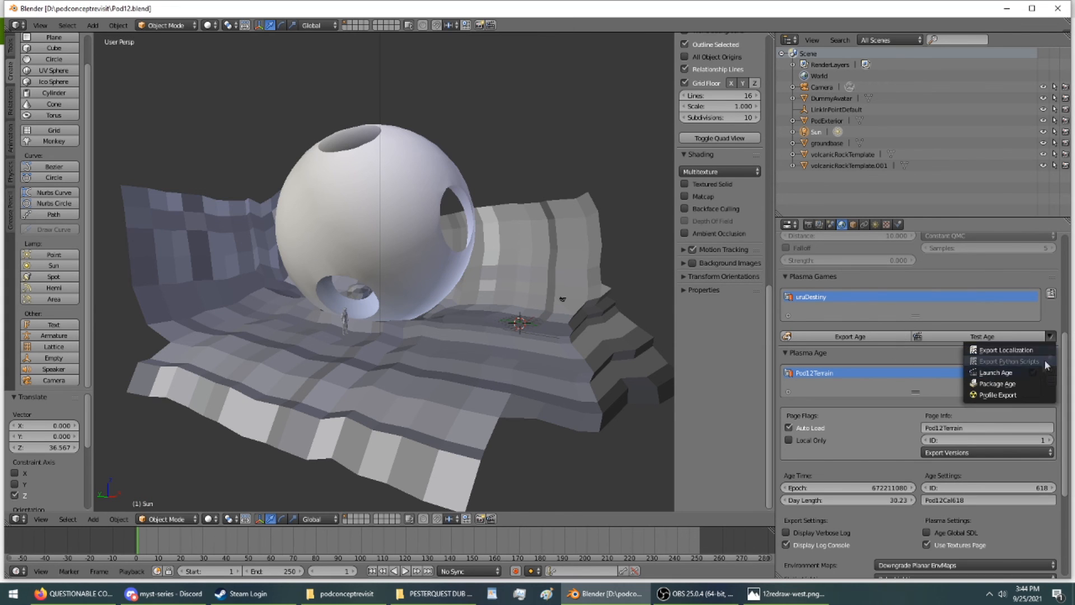
{"action": "left_click", "coordinate": [969, 356]}
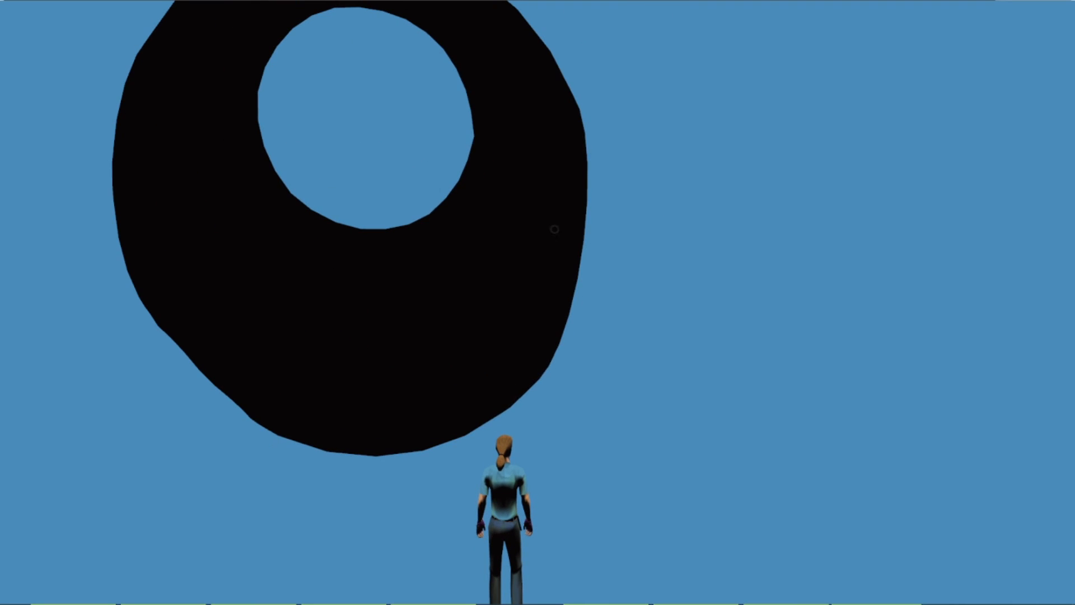
{"action": "key", "text": "Escape"}
{"action": "left_click", "coordinate": [620, 244]}
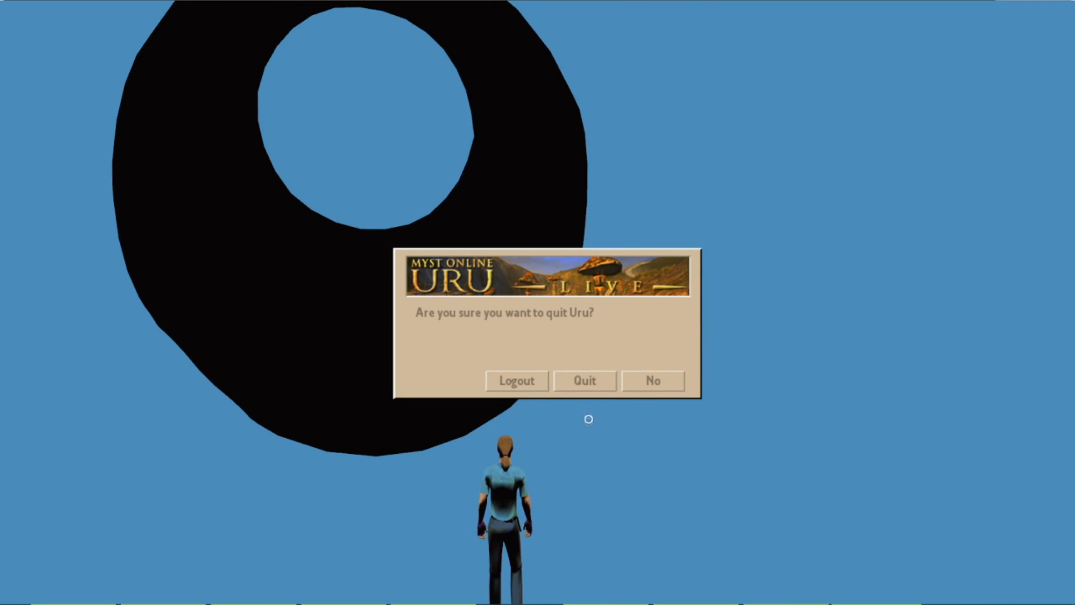
{"action": "left_click", "coordinate": [580, 380]}
- Create a new material on the groundbase terrain and name it Ground
{"action": "right_click", "coordinate": [465, 337]}
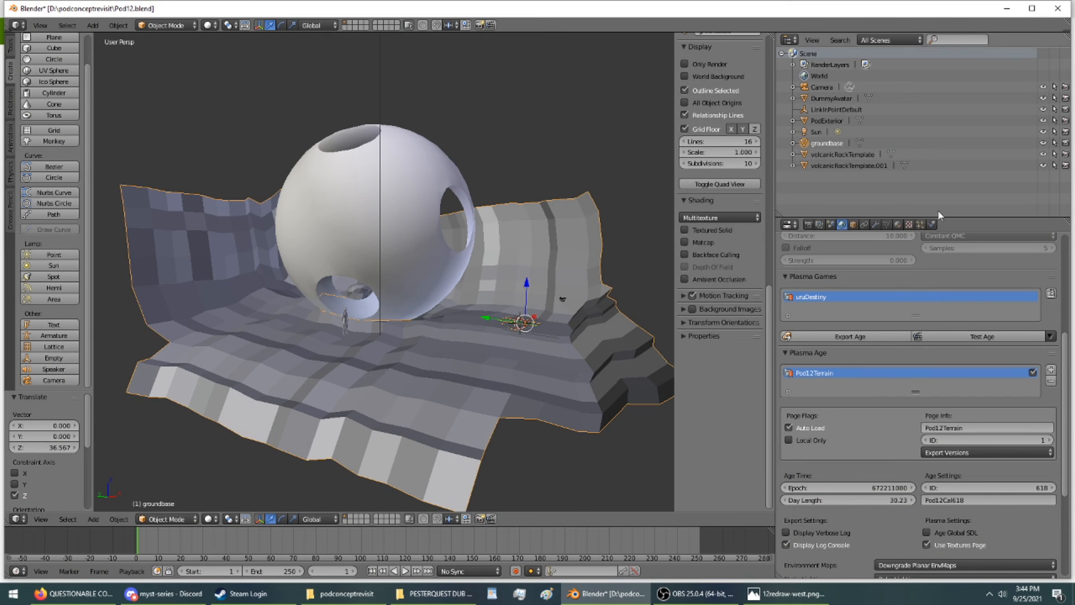
{"action": "left_click", "coordinate": [899, 224]}
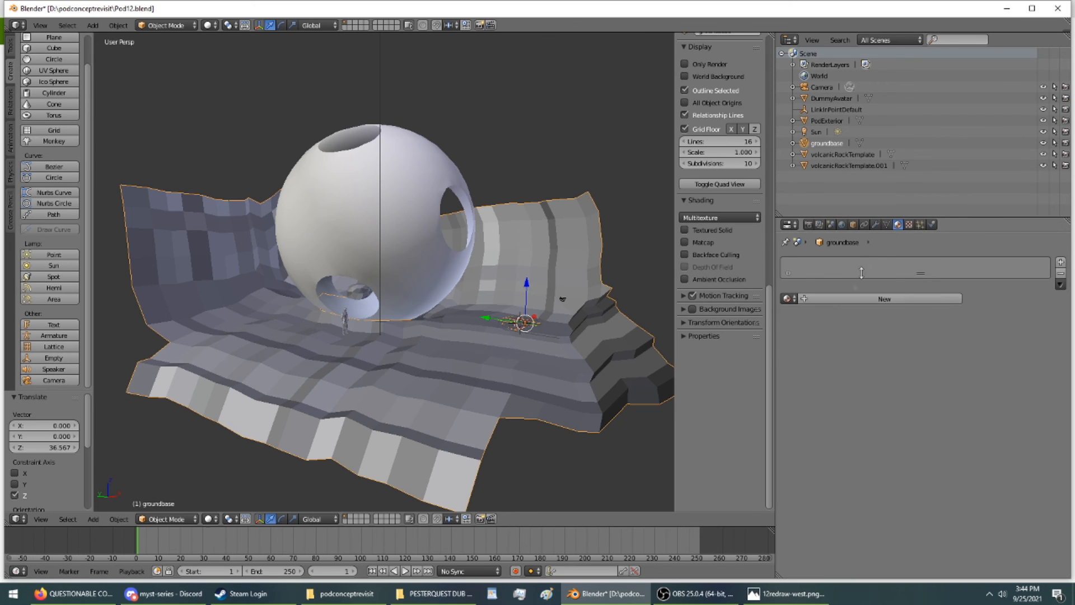
{"action": "left_click", "coordinate": [834, 296]}
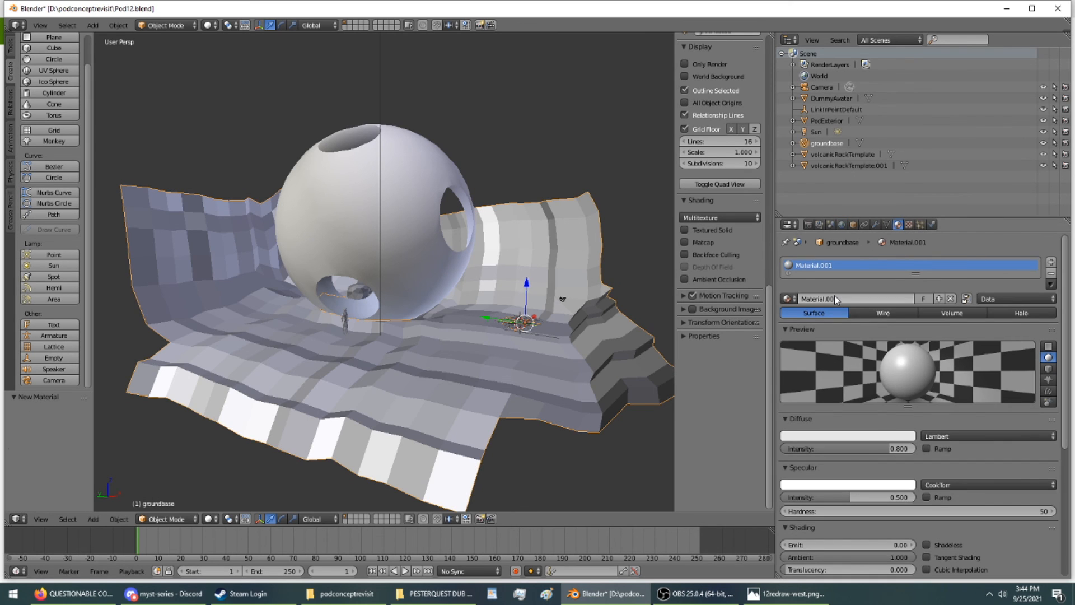
{"action": "left_click", "coordinate": [834, 296]}
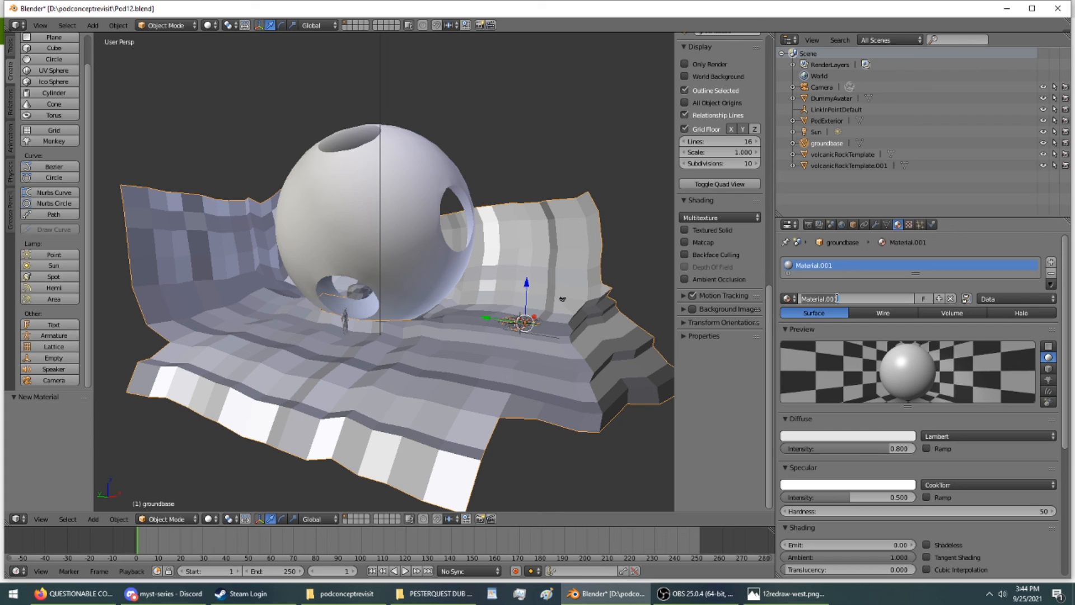
{"action": "type", "text": "Gro"}
{"action": "key", "text": "Return"}
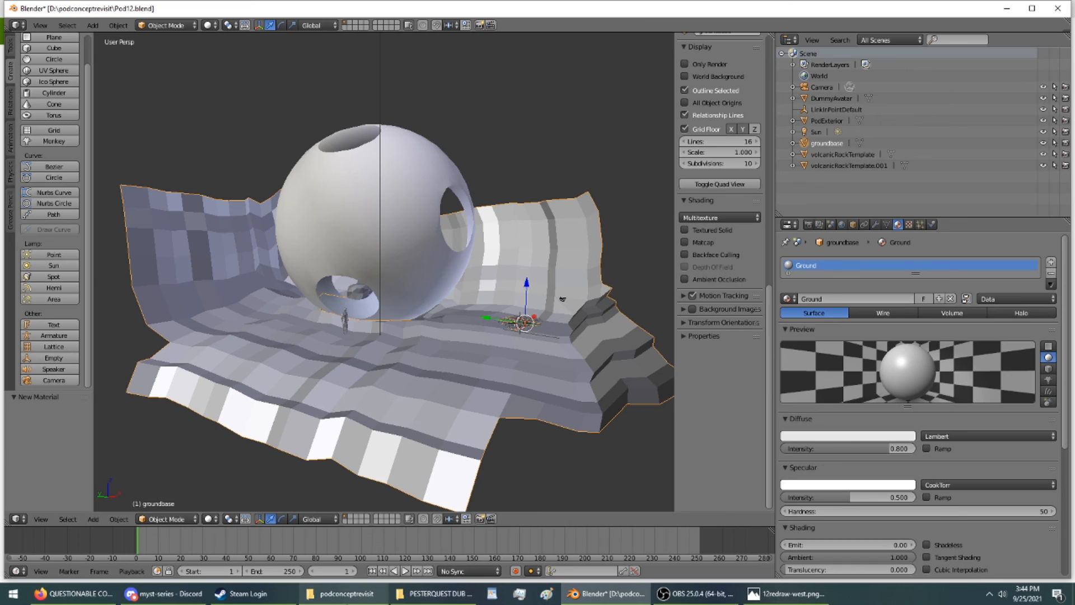
- Look through the pngs subfolder of MOULaTextures in File Explorer for a ground texture, and return to Blender
{"action": "left_click", "coordinate": [339, 593]}
{"action": "scroll", "coordinate": [458, 333], "scroll_direction": "up", "scroll_amount": 15}
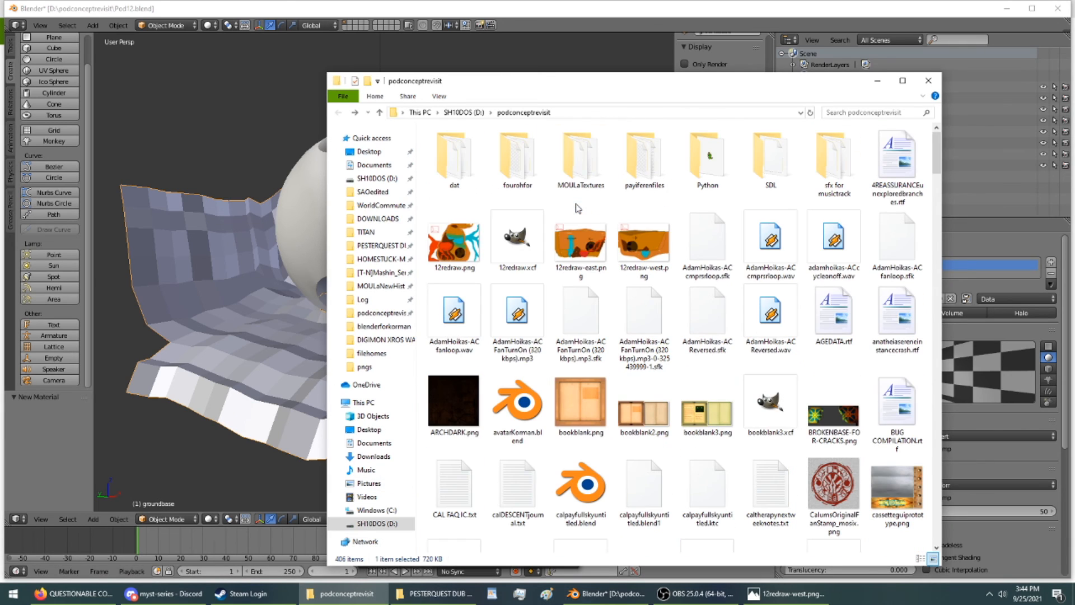
{"action": "double_click", "coordinate": [563, 164]}
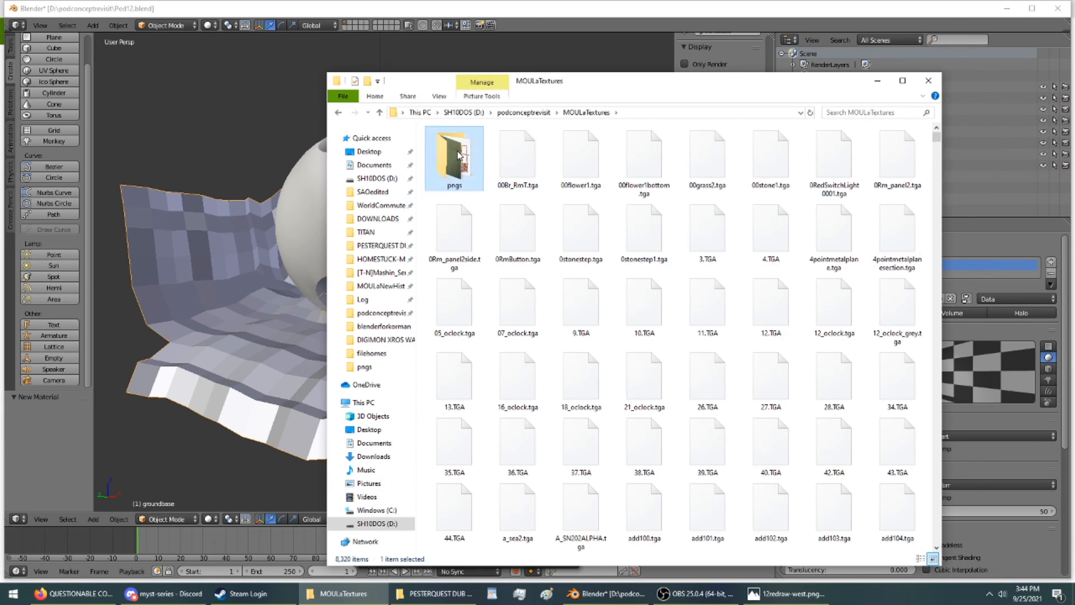
{"action": "double_click", "coordinate": [454, 158]}
{"action": "scroll", "coordinate": [757, 319], "scroll_direction": "down", "scroll_amount": 3}
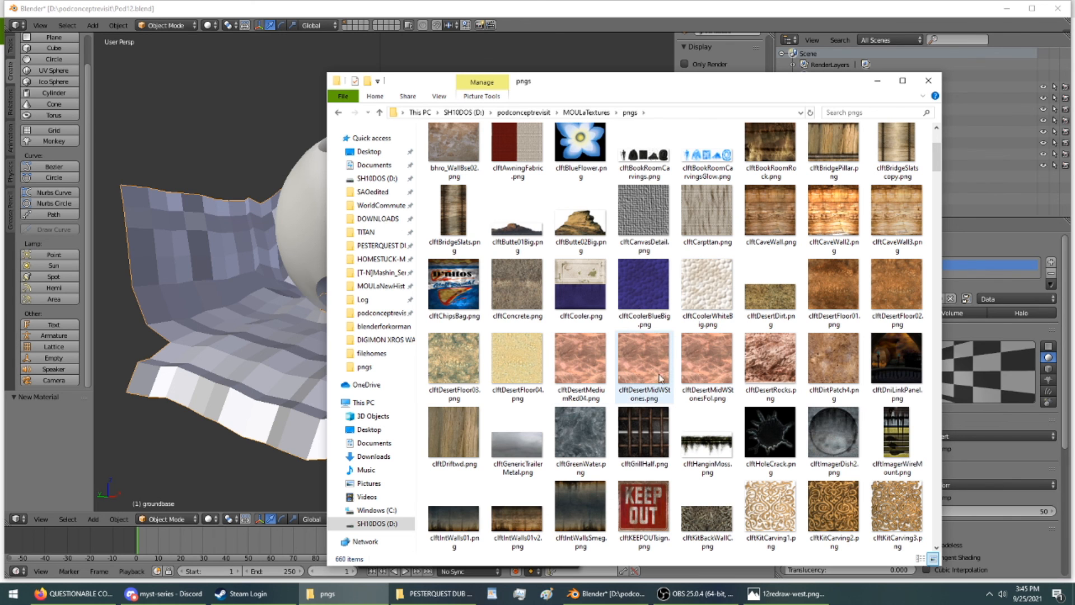
{"action": "left_click", "coordinate": [992, 234]}
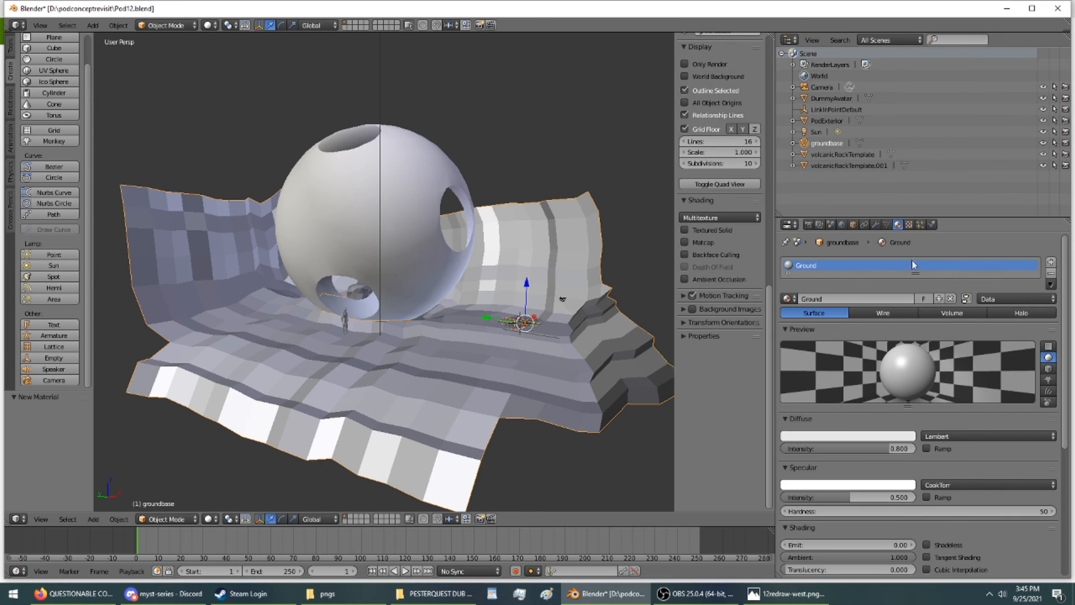
- Add an image texture to the Ground material using clftDesertFloor01.png from the MOULaTextures pngs folder
{"action": "left_click", "coordinate": [911, 225]}
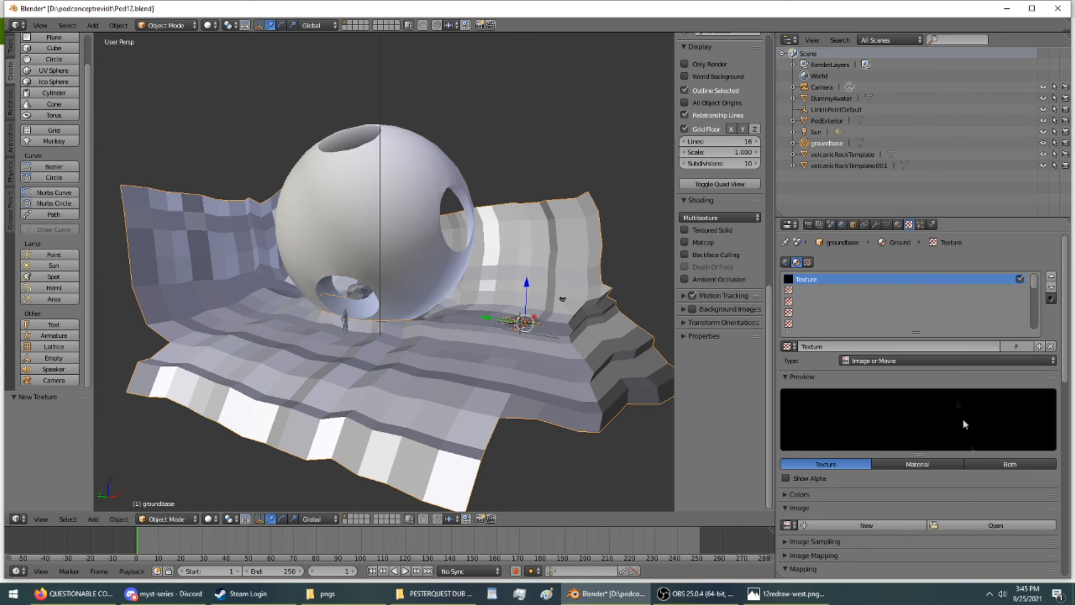
{"action": "left_click", "coordinate": [973, 529]}
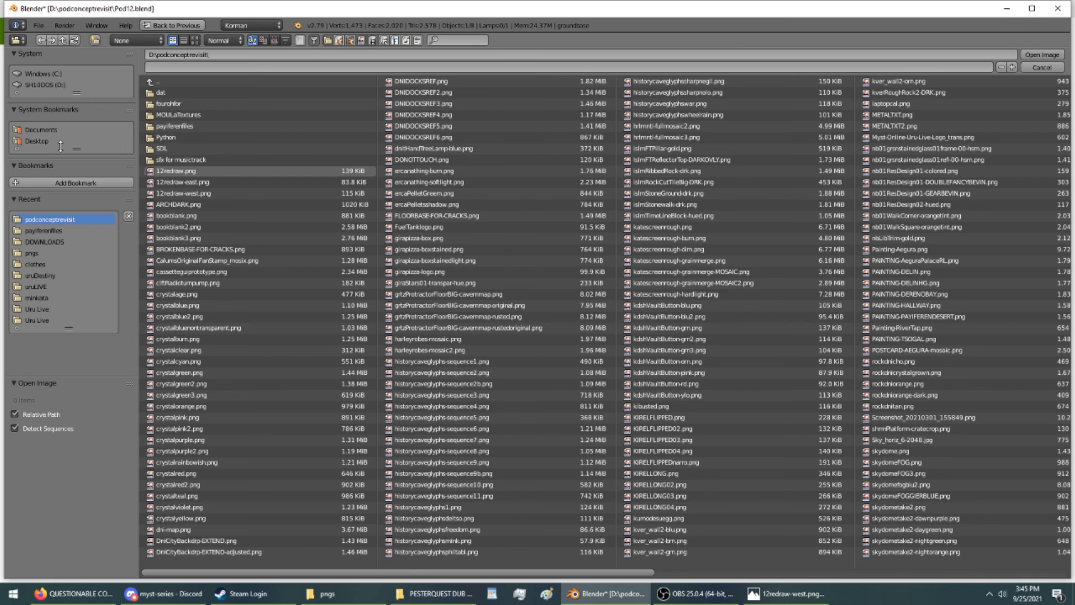
{"action": "left_click", "coordinate": [234, 115]}
{"action": "left_click", "coordinate": [207, 92]}
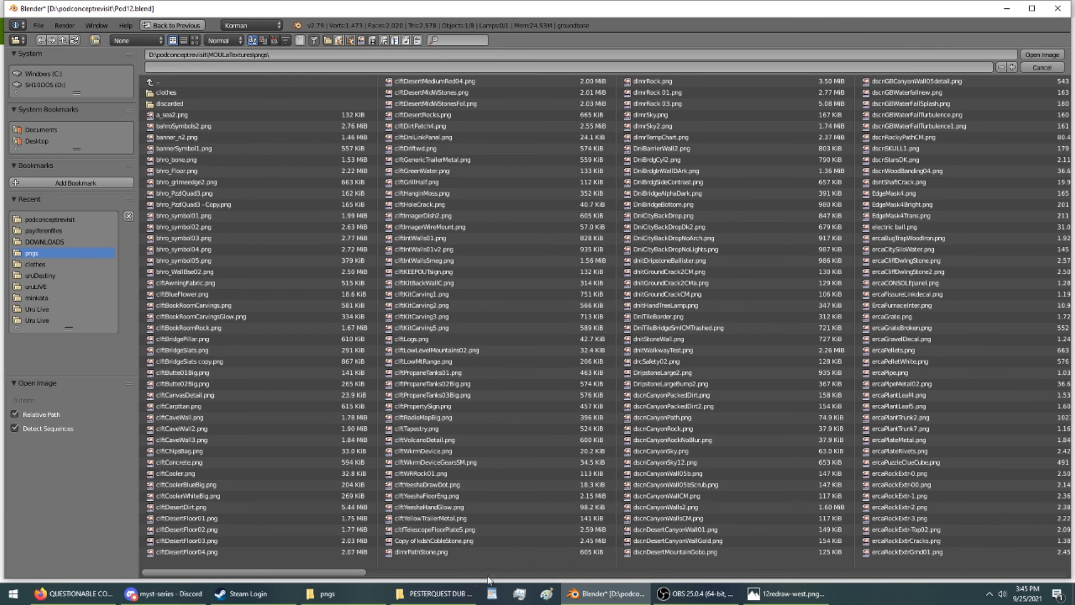
{"action": "left_click", "coordinate": [463, 597]}
{"action": "left_click", "coordinate": [325, 593]}
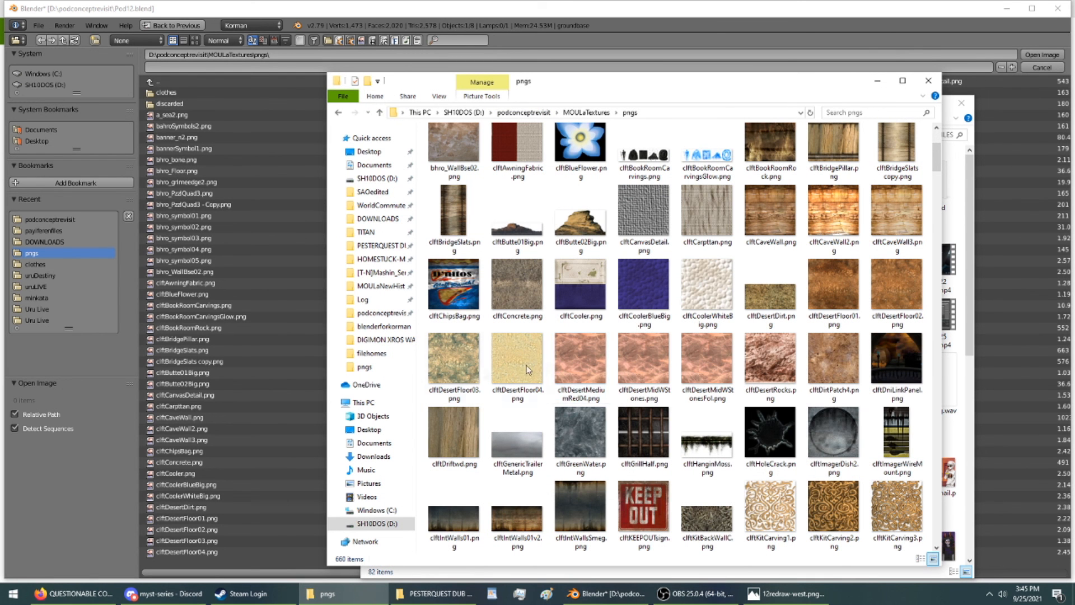
{"action": "left_click", "coordinate": [229, 519]}
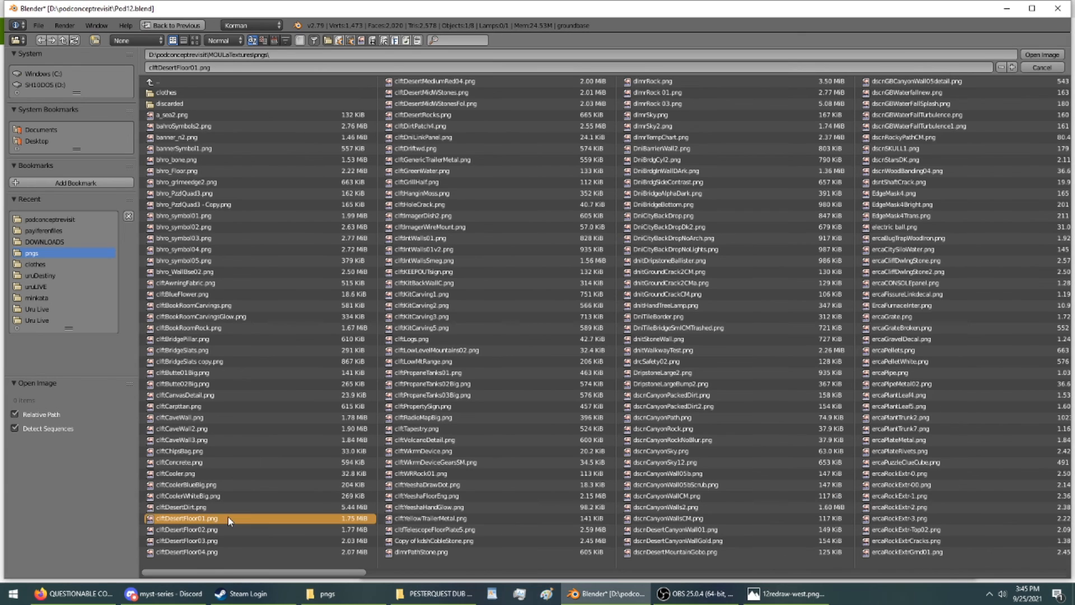
{"action": "double_click", "coordinate": [227, 516]}
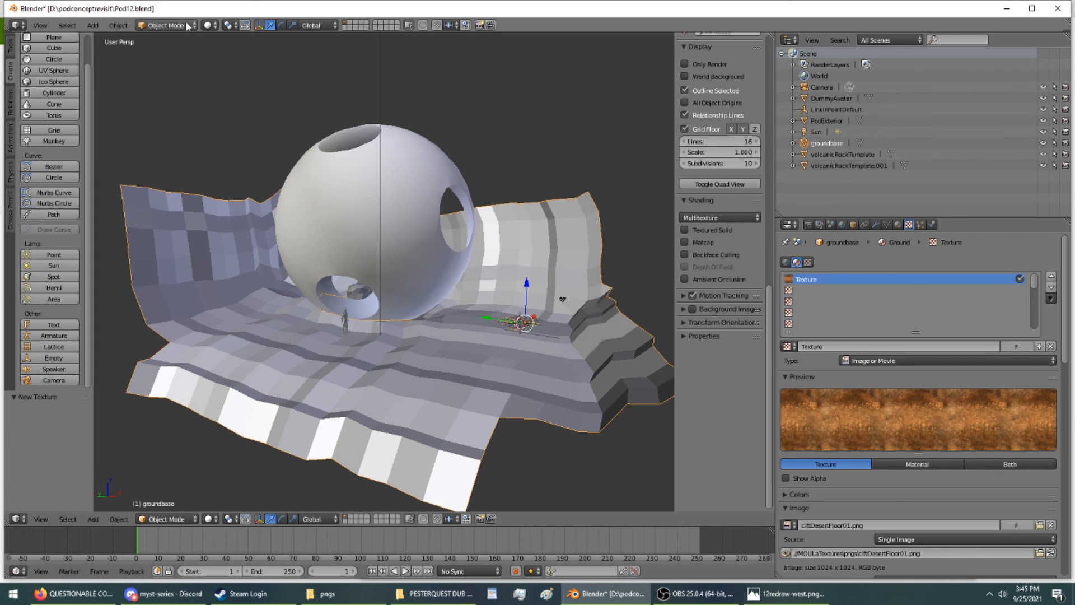
- Assign the Ground material to all faces of the groundbase mesh
{"action": "left_click", "coordinate": [898, 224]}
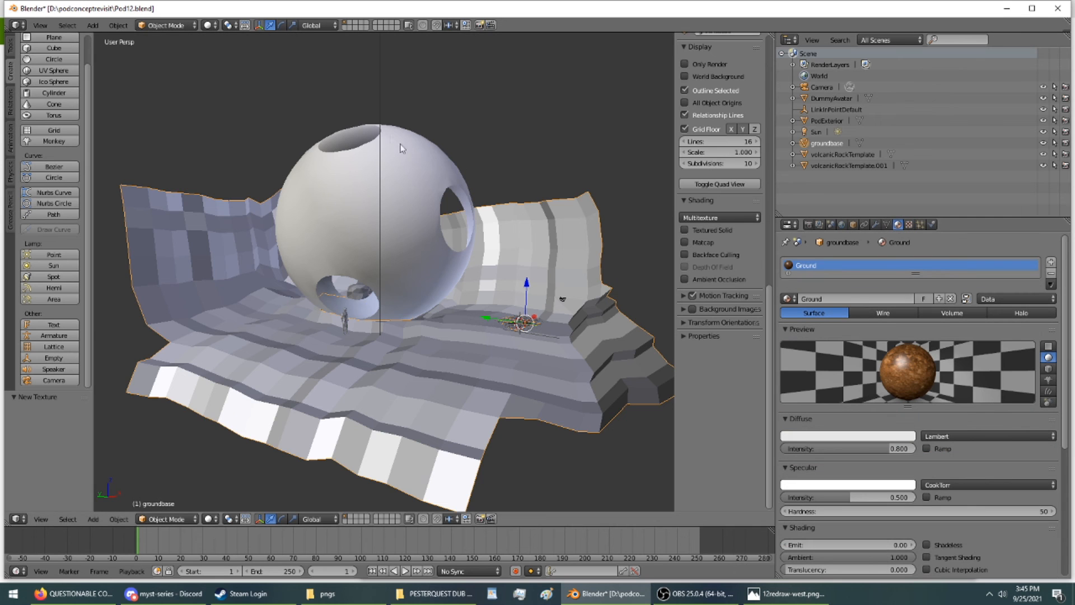
{"action": "left_click", "coordinate": [167, 25]}
{"action": "left_click", "coordinate": [165, 51]}
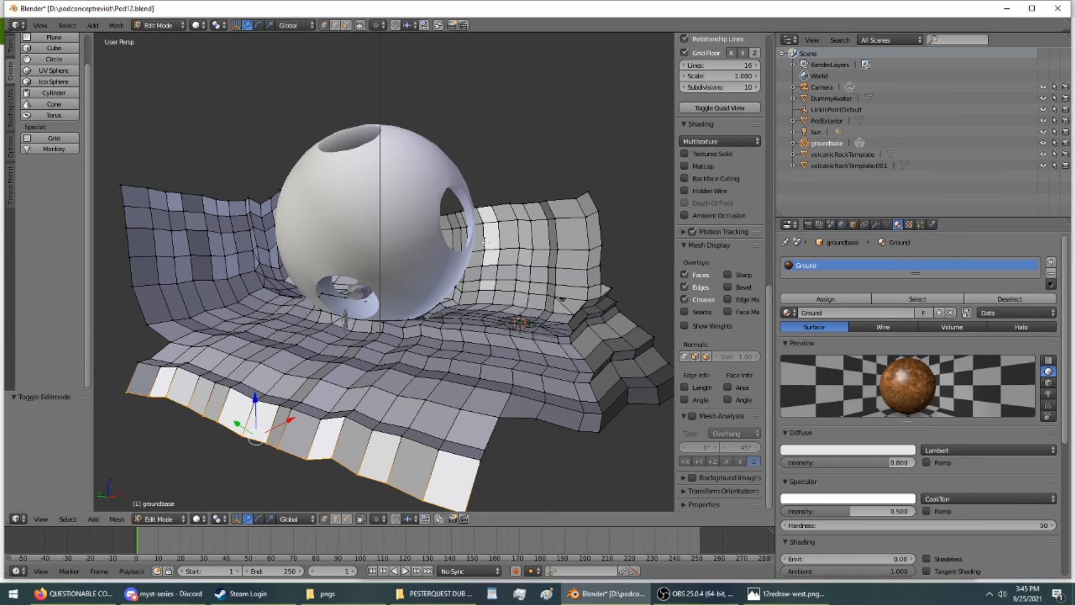
{"action": "key", "text": "a"}
{"action": "key", "text": "a"}
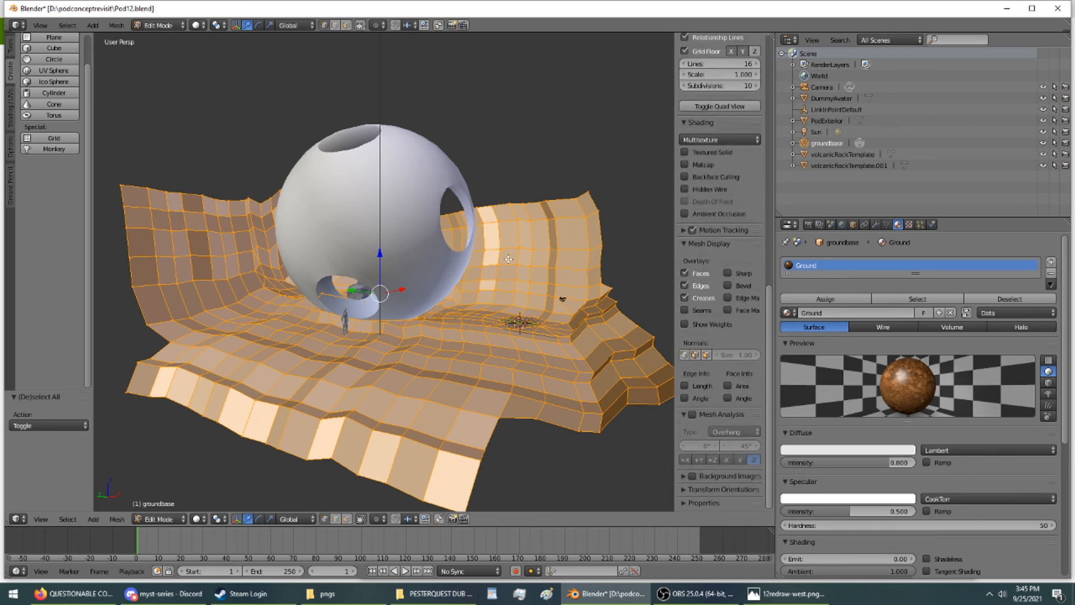
{"action": "left_click", "coordinate": [825, 299]}
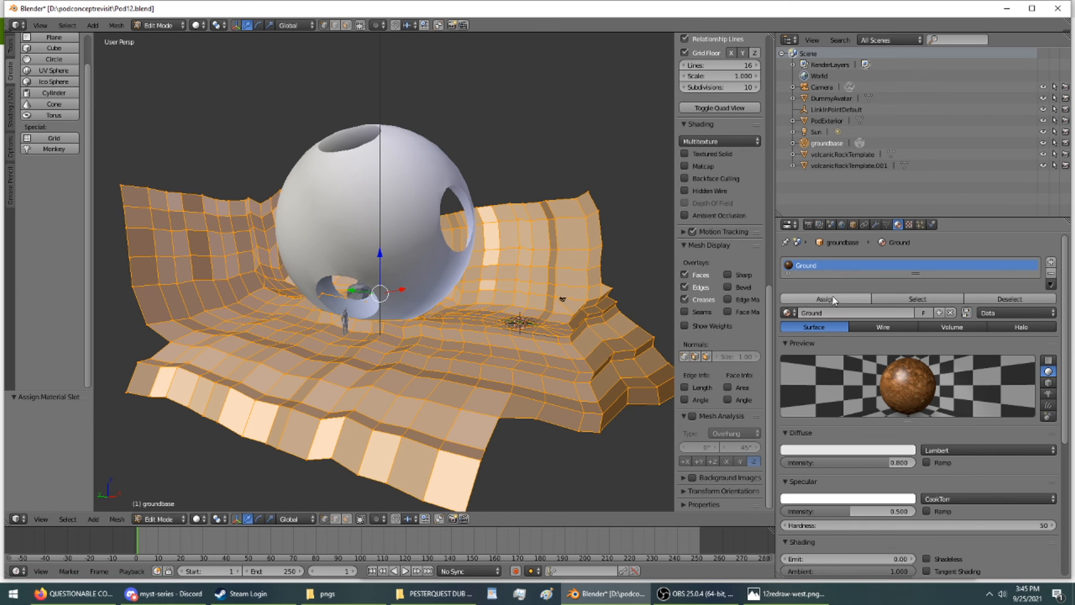
- Set the viewport shading to Material, comparing it with the Texture display
{"action": "left_click", "coordinate": [200, 522]}
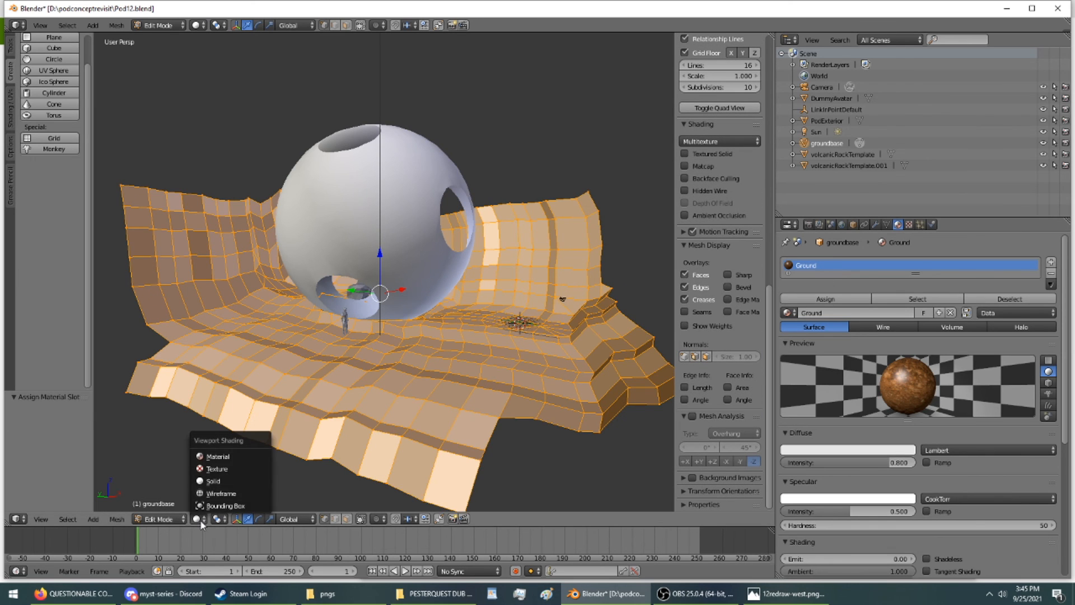
{"action": "left_click", "coordinate": [218, 462]}
{"action": "middle_click_drag", "start_coordinate": [225, 444], "coordinate": [213, 460]}
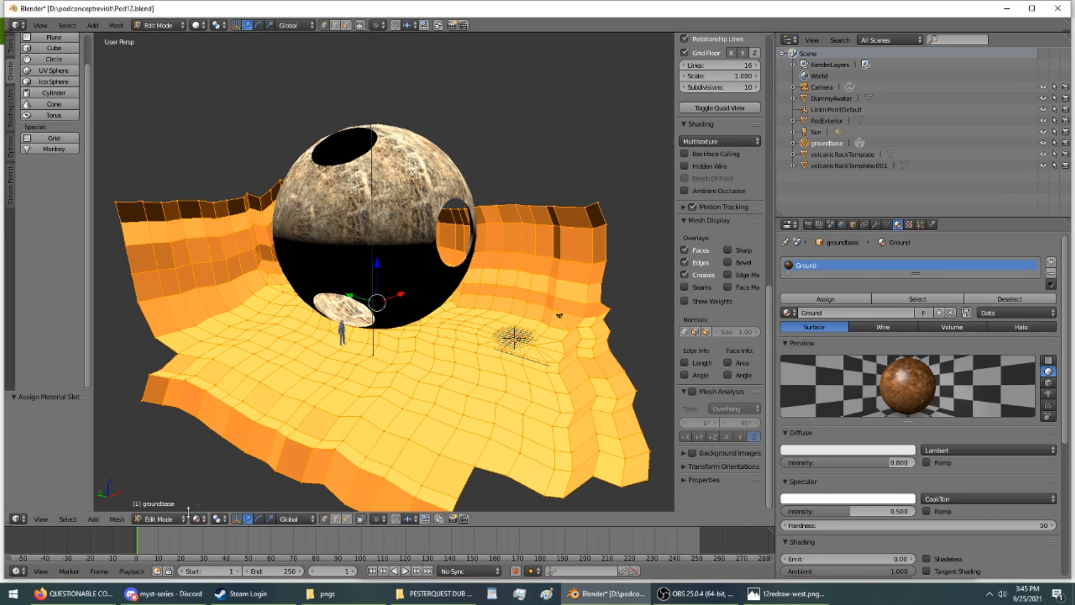
{"action": "left_click", "coordinate": [196, 518]}
{"action": "left_click", "coordinate": [224, 472]}
{"action": "left_click", "coordinate": [197, 519]}
{"action": "left_click", "coordinate": [224, 457]}
{"action": "scroll", "coordinate": [119, 112], "scroll_direction": "up", "scroll_amount": 5}
{"action": "scroll", "coordinate": [119, 112], "scroll_direction": "down", "scroll_amount": 5}
- Return groundbase to Object Mode and apply smooth shading to it
{"action": "left_click", "coordinate": [158, 25]}
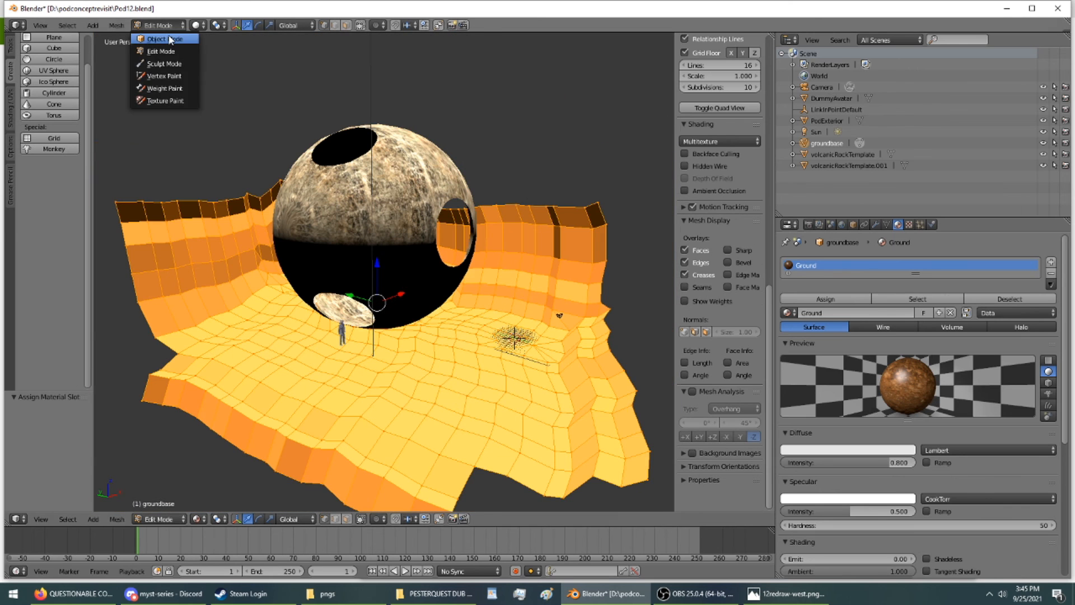
{"action": "left_click", "coordinate": [170, 39]}
{"action": "left_click", "coordinate": [13, 49]}
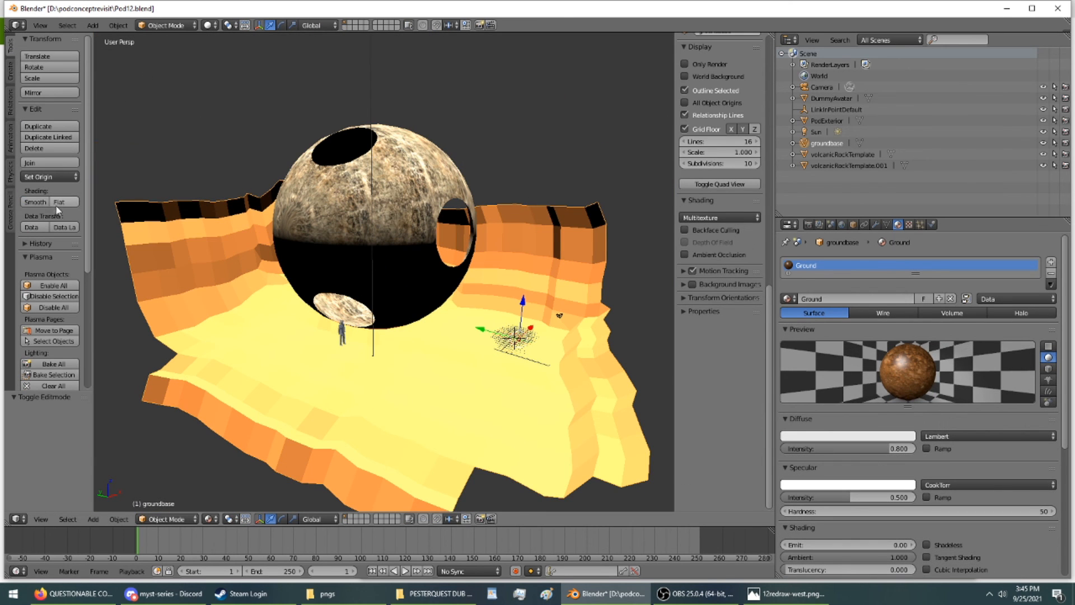
{"action": "left_click", "coordinate": [34, 202]}
{"action": "mouse_move", "coordinate": [196, 250]}
{"action": "middle_mouse_down"}
{"action": "mouse_move", "coordinate": [244, 263]}
{"action": "mouse_move", "coordinate": [246, 244]}
{"action": "mouse_move", "coordinate": [237, 253]}
{"action": "middle_mouse_up"}
- Unwrap the whole groundbase mesh with Smart UV Project at a 66 angle limit, and save over Pod12.blend
{"action": "left_click", "coordinate": [182, 25]}
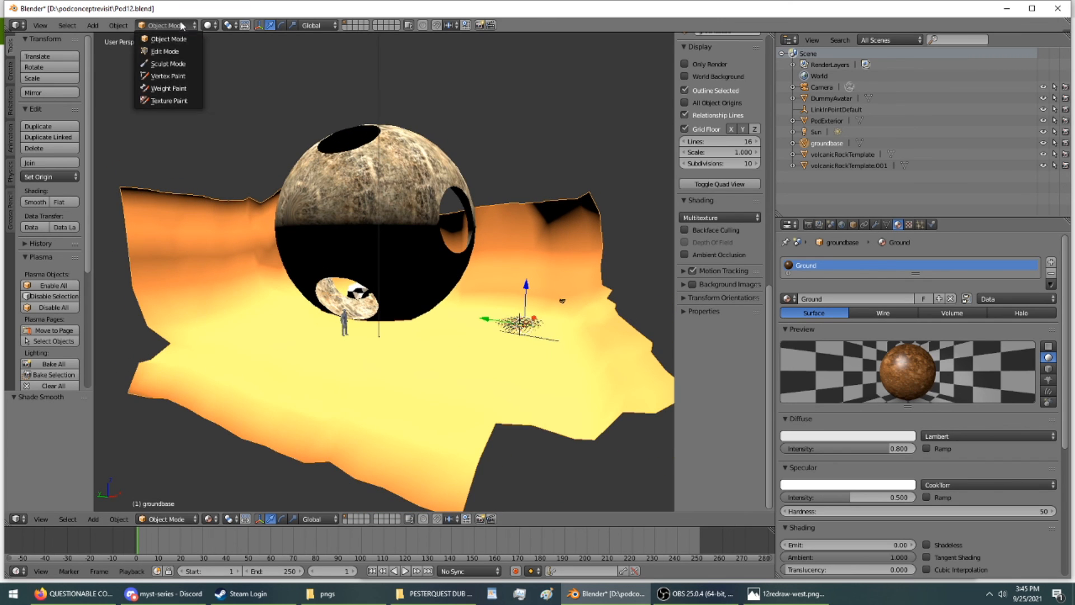
{"action": "left_click", "coordinate": [165, 51]}
{"action": "key", "text": "u"}
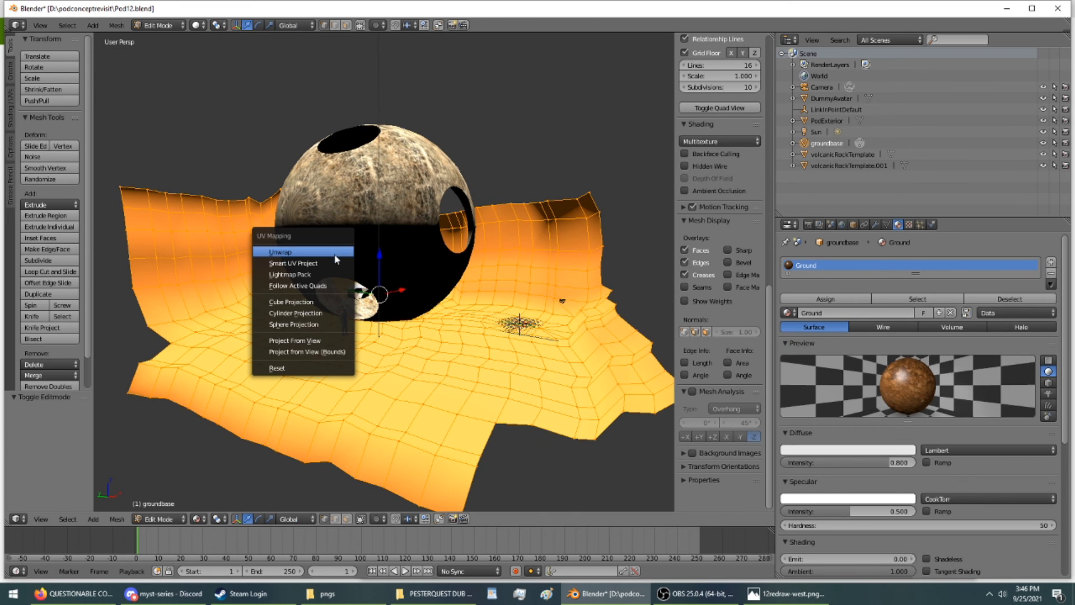
{"action": "left_click", "coordinate": [335, 263]}
{"action": "left_click", "coordinate": [358, 347]}
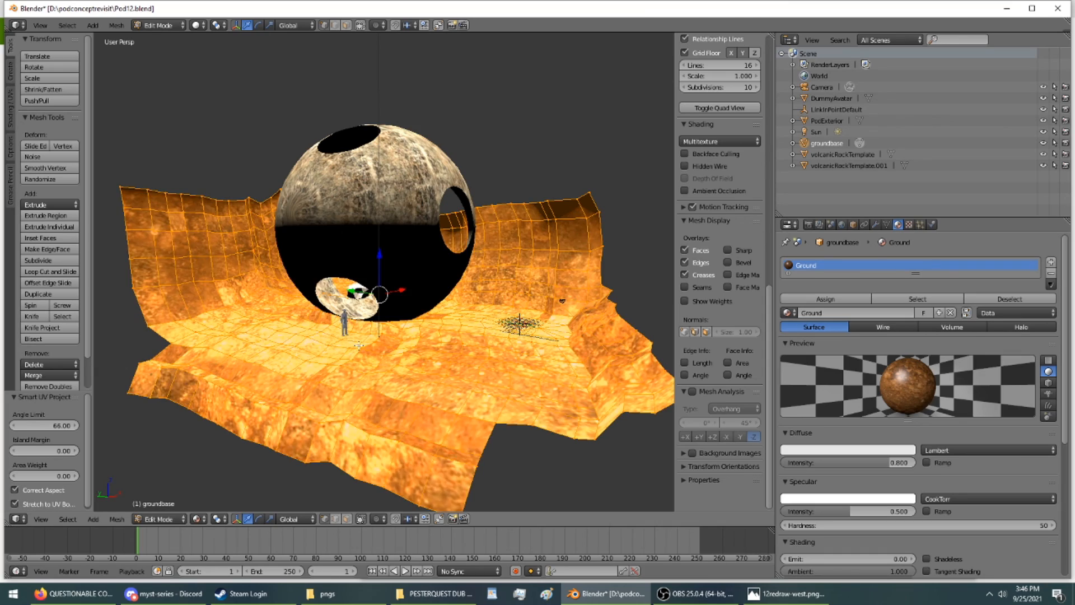
{"action": "middle_click_drag", "start_coordinate": [358, 347], "coordinate": [382, 360]}
{"action": "left_click", "coordinate": [163, 25]}
{"action": "left_click", "coordinate": [165, 36]}
{"action": "middle_click_drag", "start_coordinate": [314, 171], "coordinate": [300, 154]}
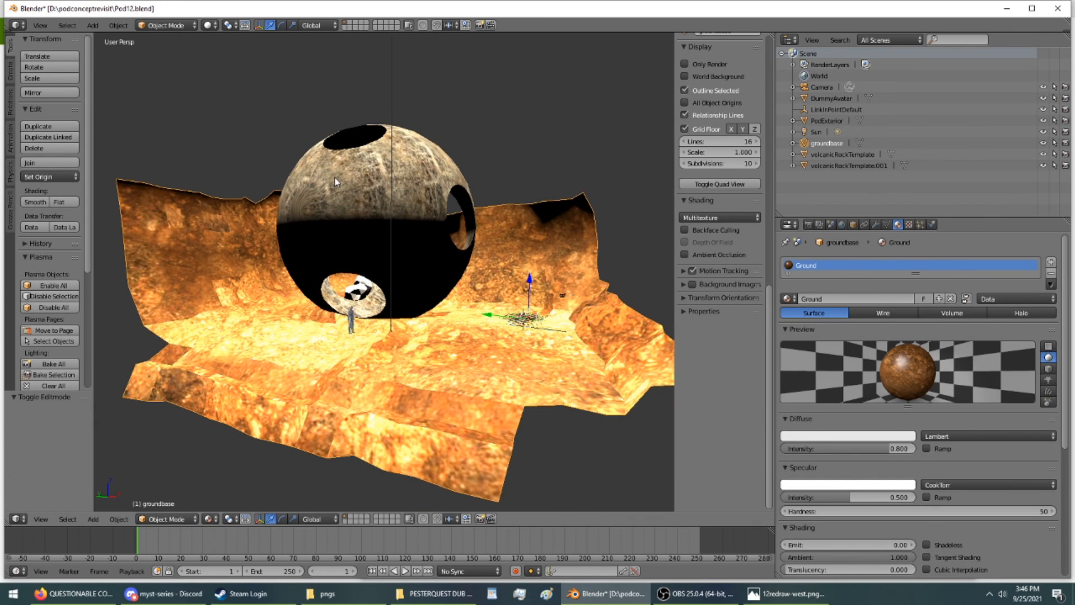
{"action": "key", "text": "ctrl+s"}
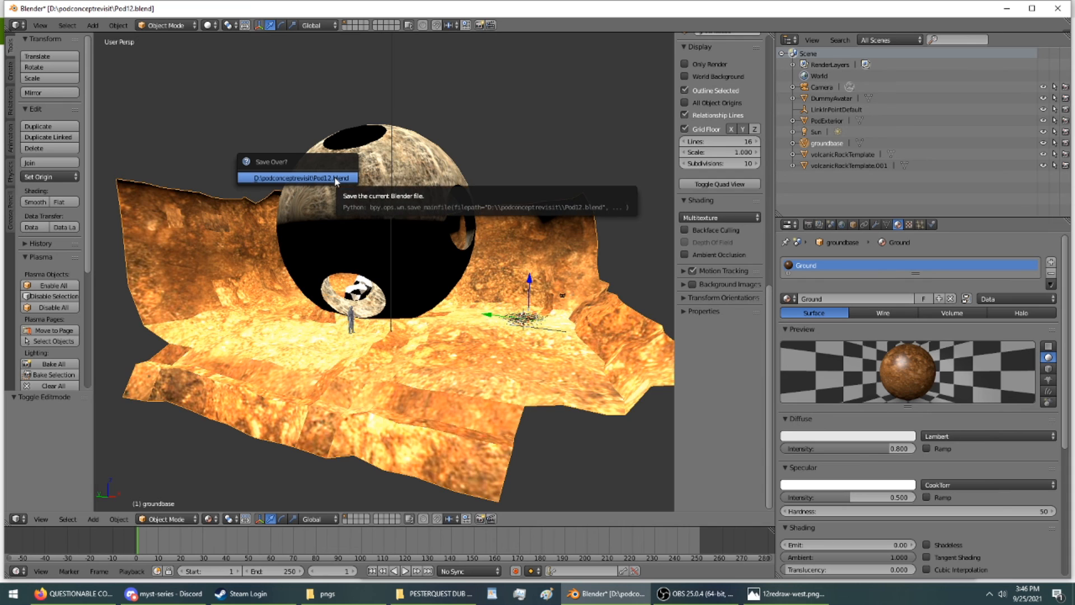
{"action": "left_click", "coordinate": [337, 178]}
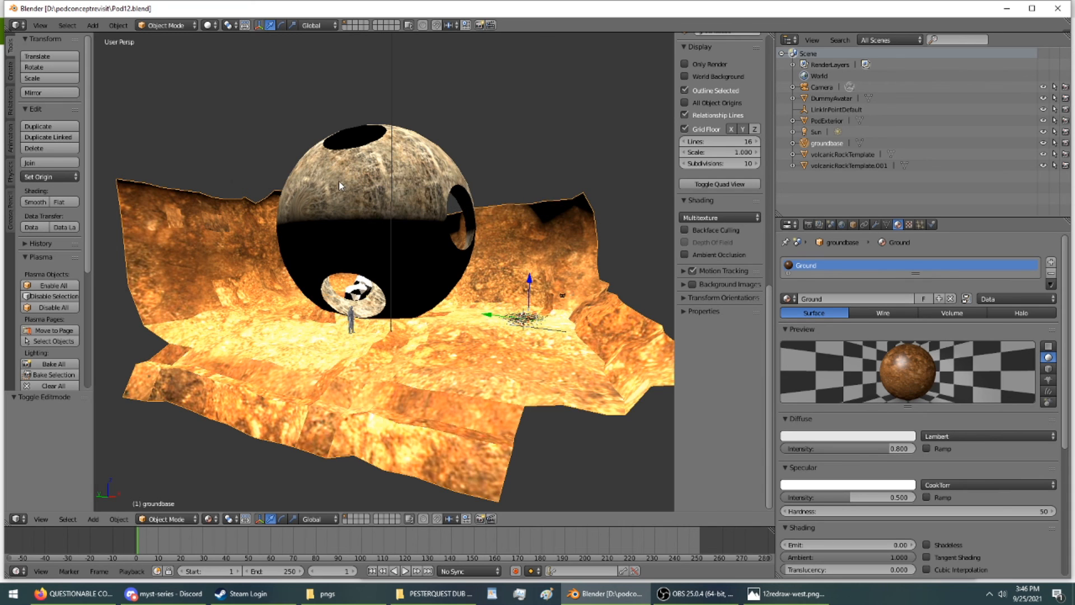
- Export the Pod12Cal618 Age to the uruDestiny game and launch it
{"action": "left_click", "coordinate": [845, 225]}
{"action": "left_click", "coordinate": [864, 336]}
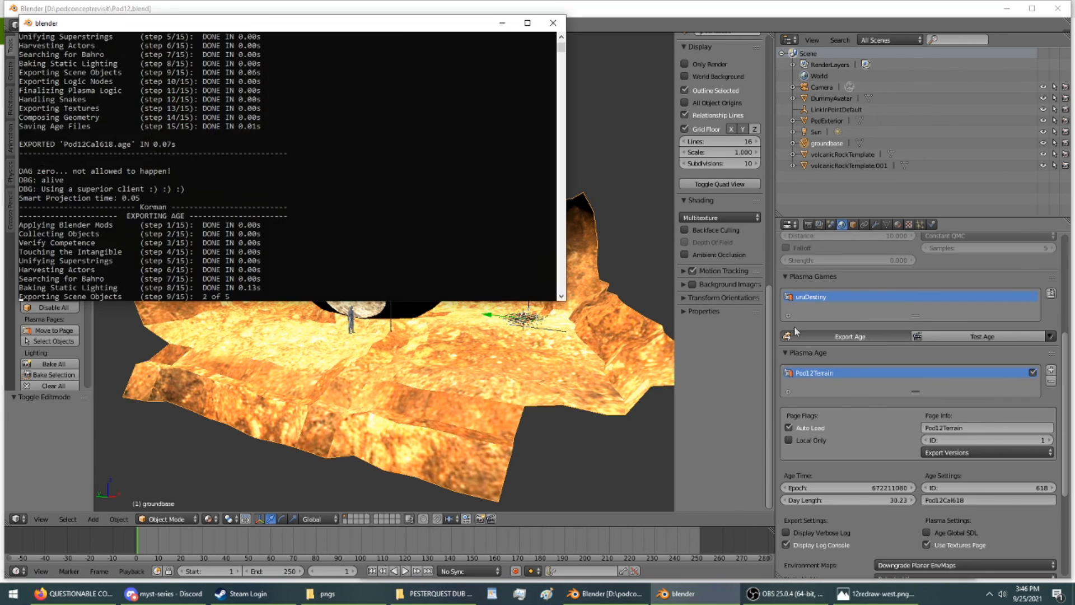
{"action": "left_click", "coordinate": [1049, 336]}
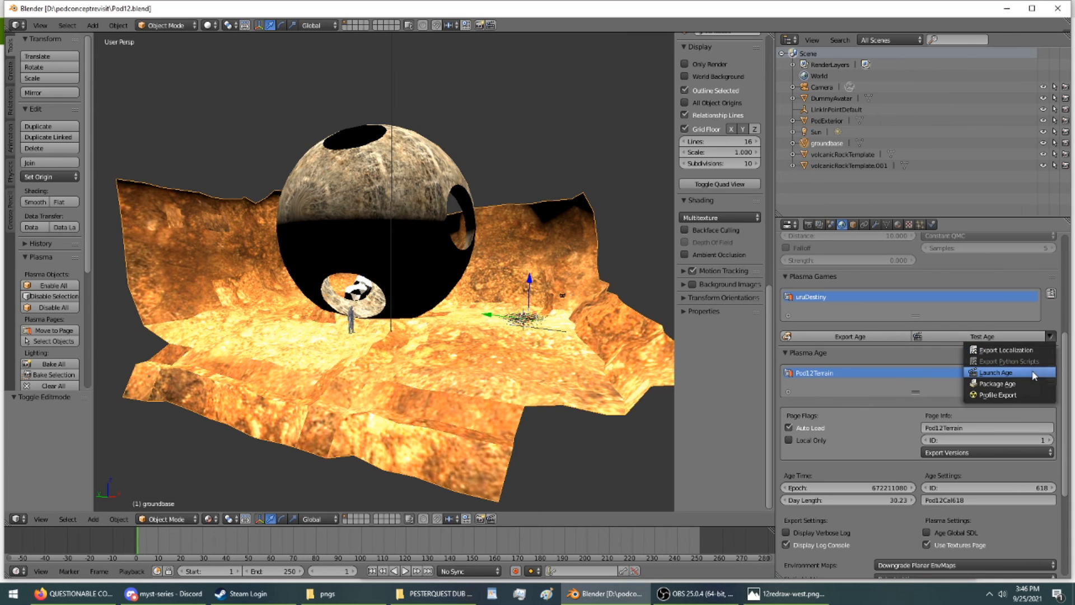
{"action": "left_click", "coordinate": [1033, 374]}
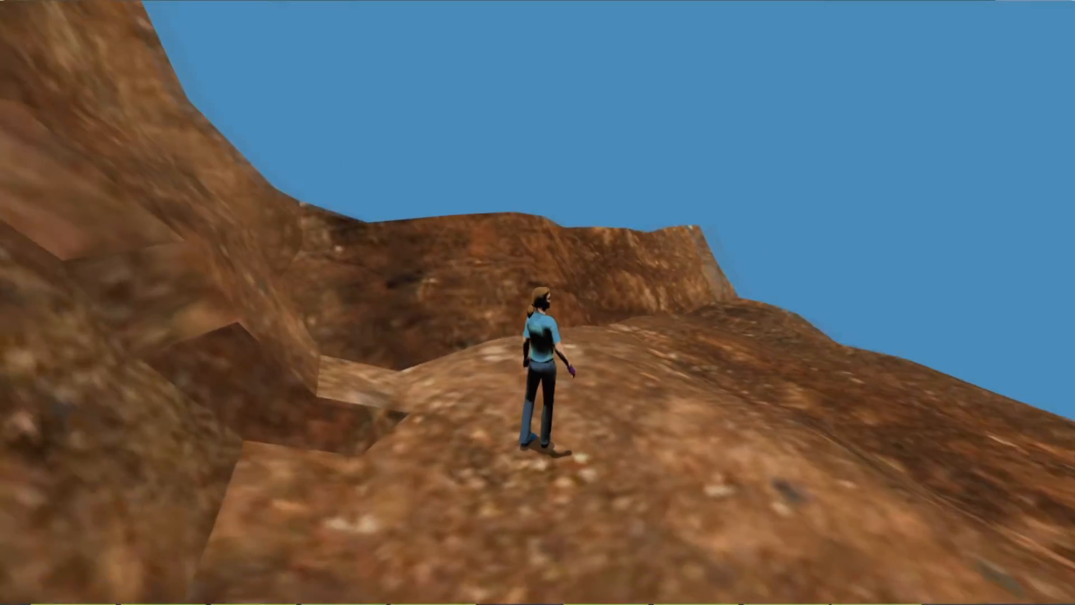
- Walk through the Age in first person and examine the ground texture and its seams on the slopes and walls around the pod
{"action": "key", "text": "Right"}
{"action": "key", "text": "F1"}
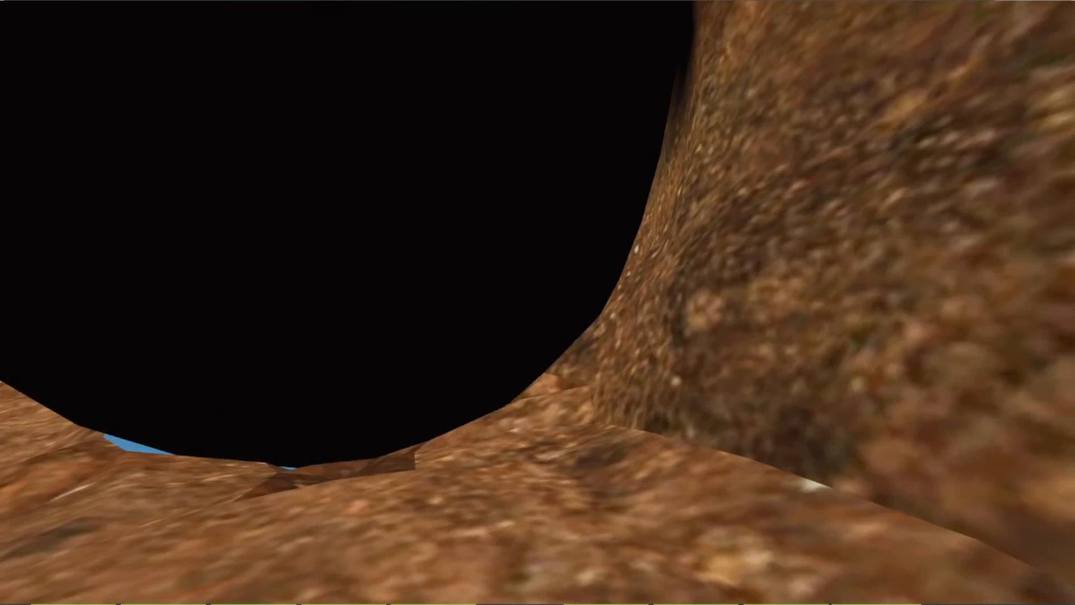
{"action": "key", "text": "Right"}
{"action": "key", "text": "Up"}
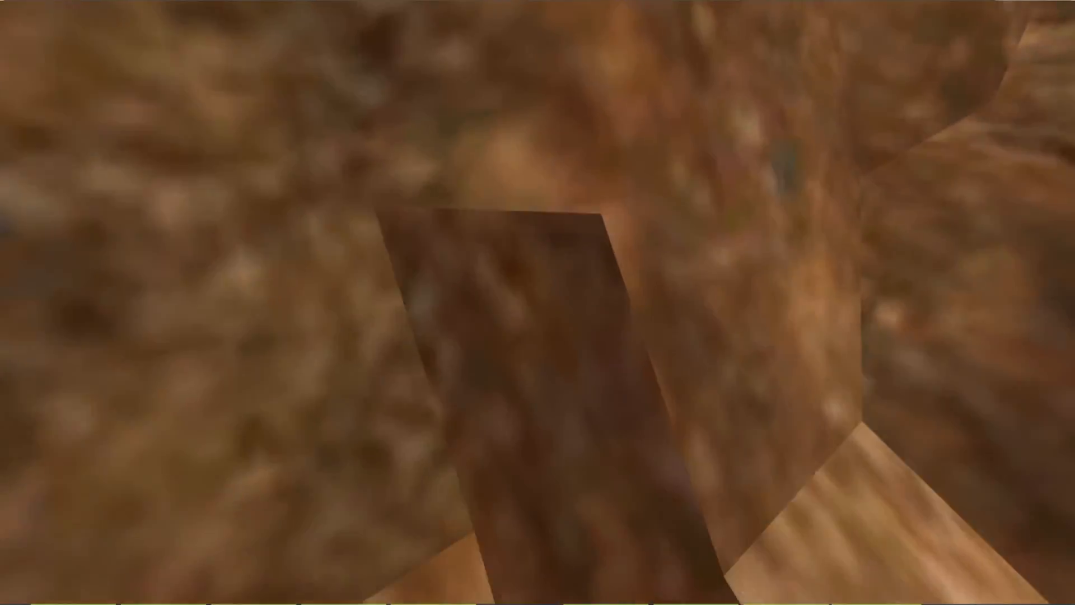
{"action": "key", "text": "Up"}
{"action": "key", "text": "Right"}
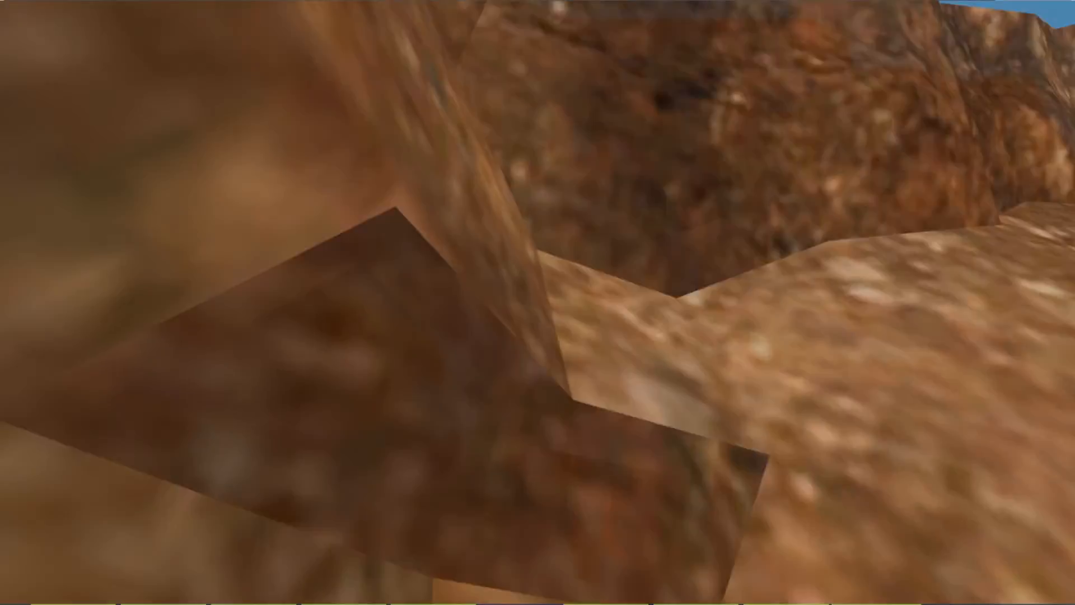
{"action": "key", "text": "Right"}
{"action": "key", "text": "Up"}
{"action": "key", "text": "Left"}
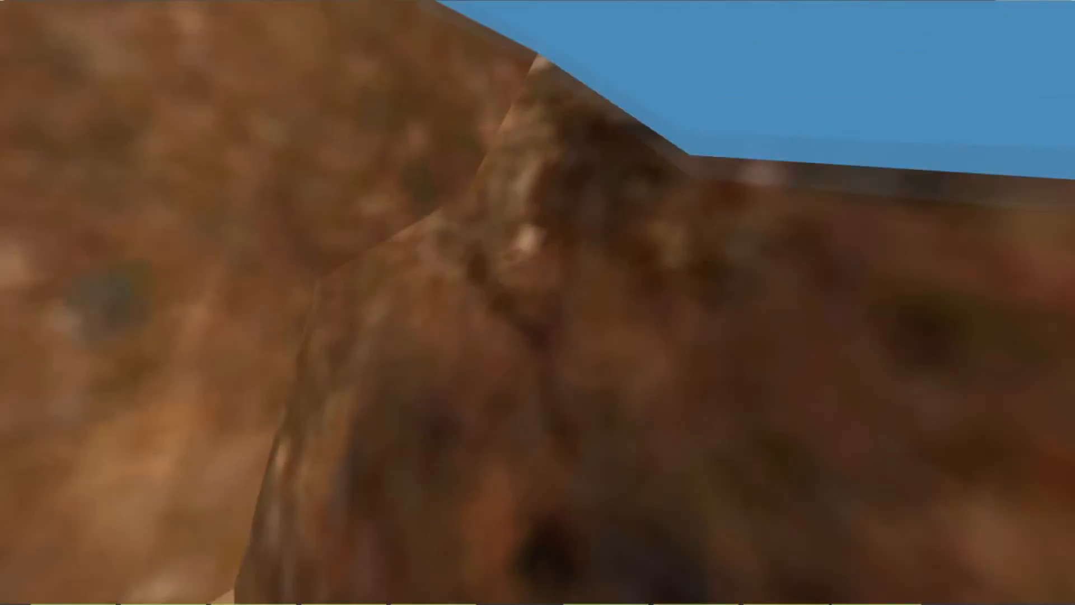
{"action": "key", "text": "w"}
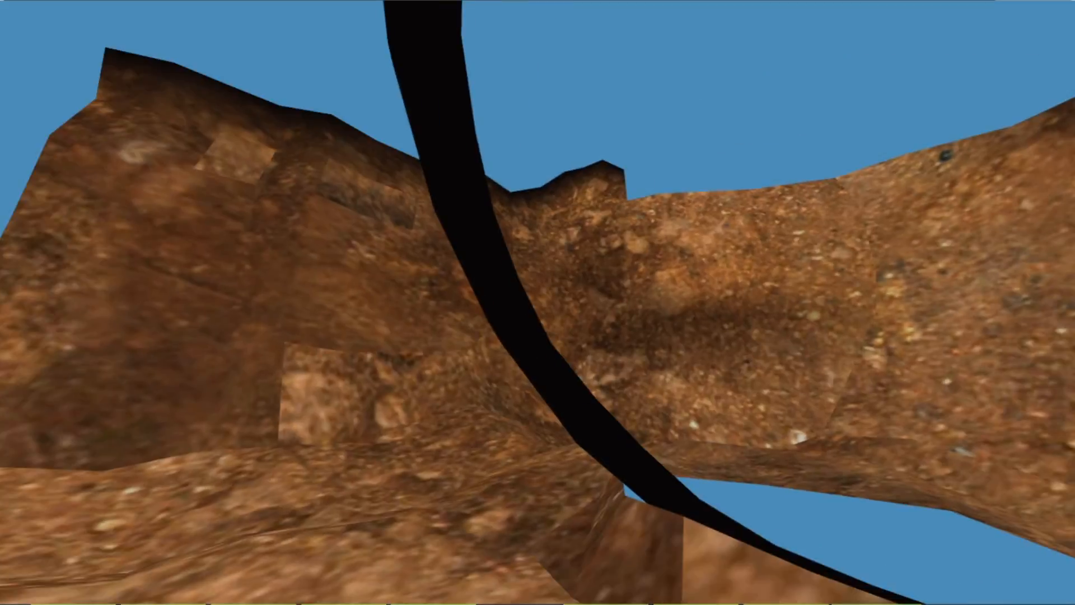
{"action": "key", "text": "w"}
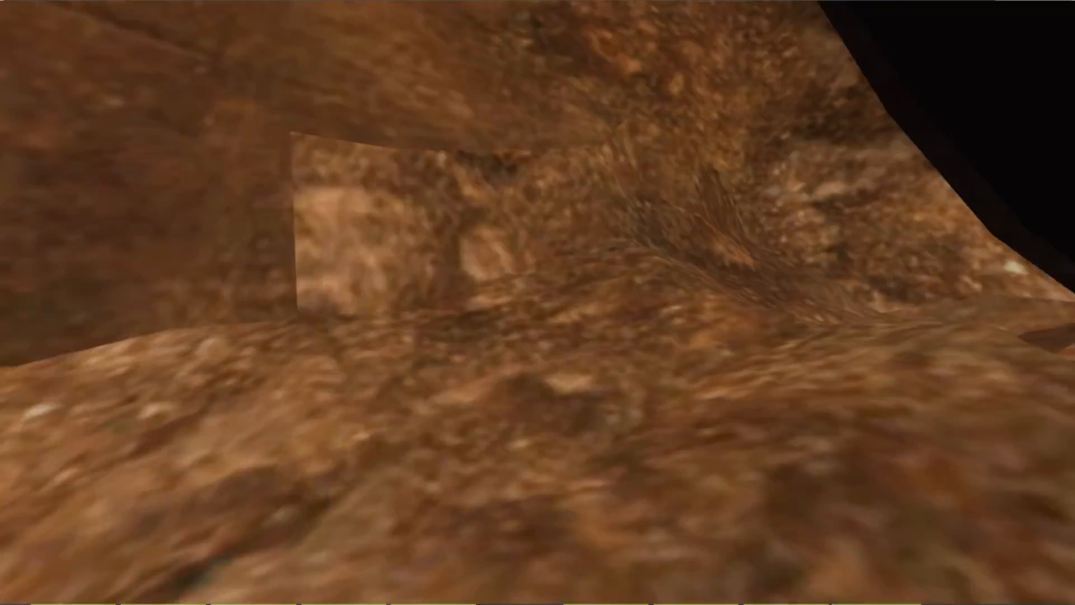
{"action": "key", "text": "w"}
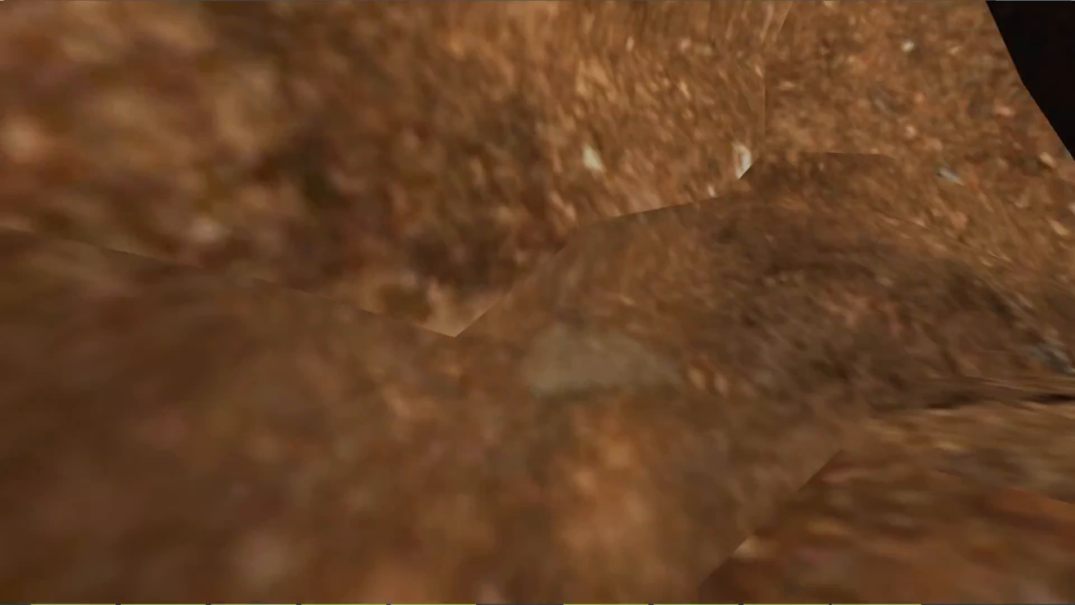
{"action": "key", "text": "w"}
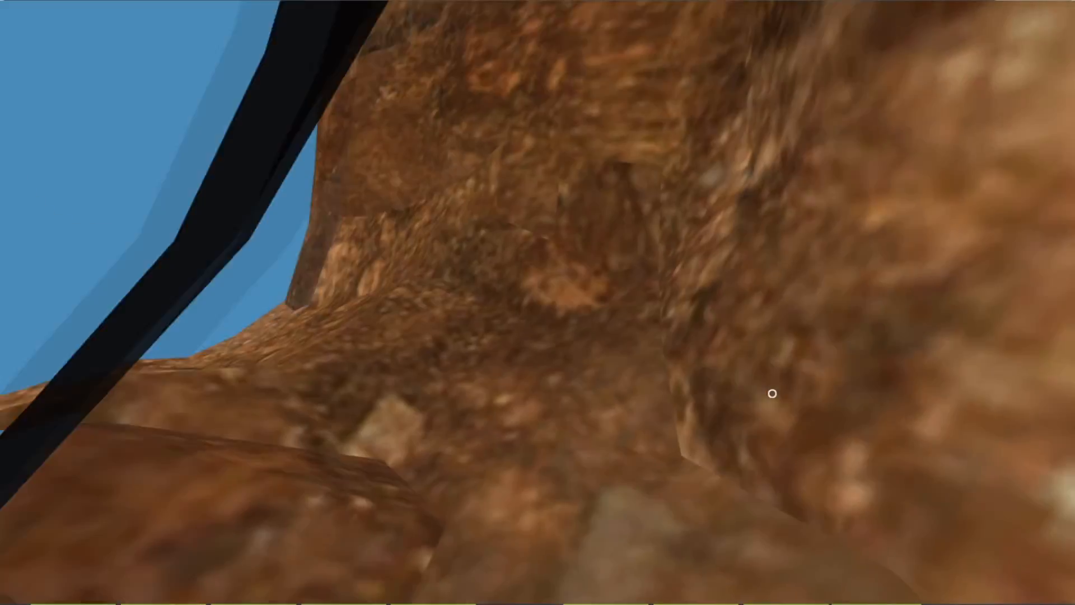
{"action": "key", "text": "w"}
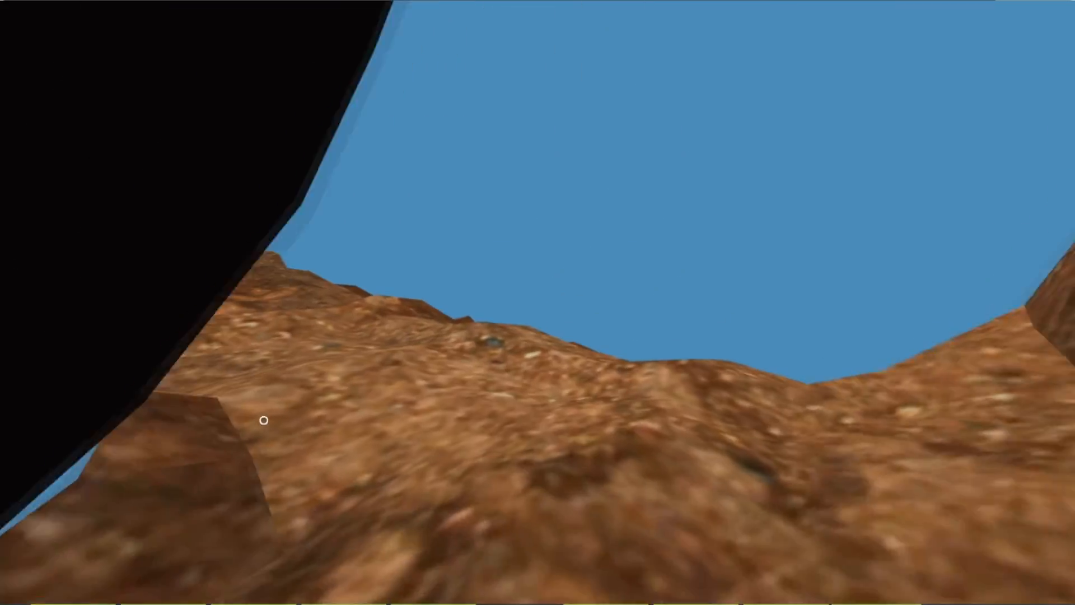
{"action": "key", "text": "w"}
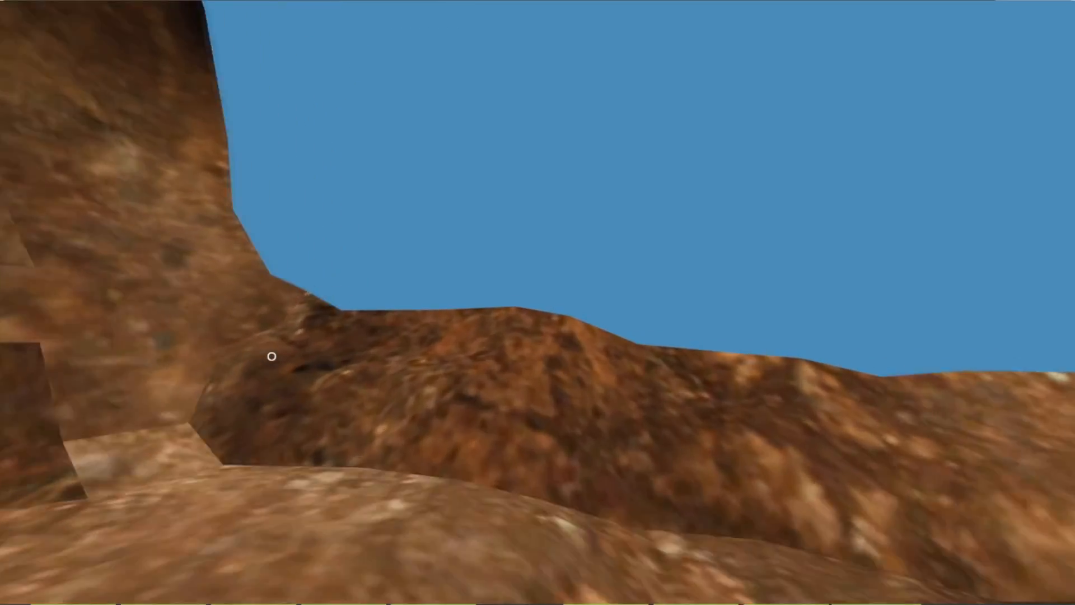
{"action": "key", "text": "w"}
{"action": "left_click_drag", "start_coordinate": [516, 347], "coordinate": [126, 430]}
{"action": "key", "text": "w"}
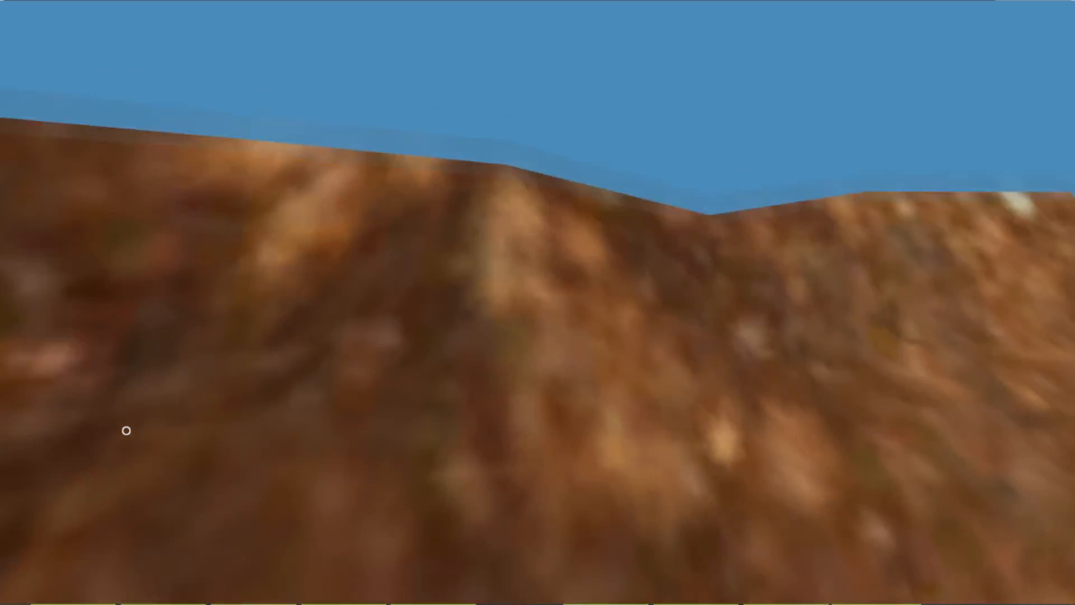
{"action": "key", "text": "w"}
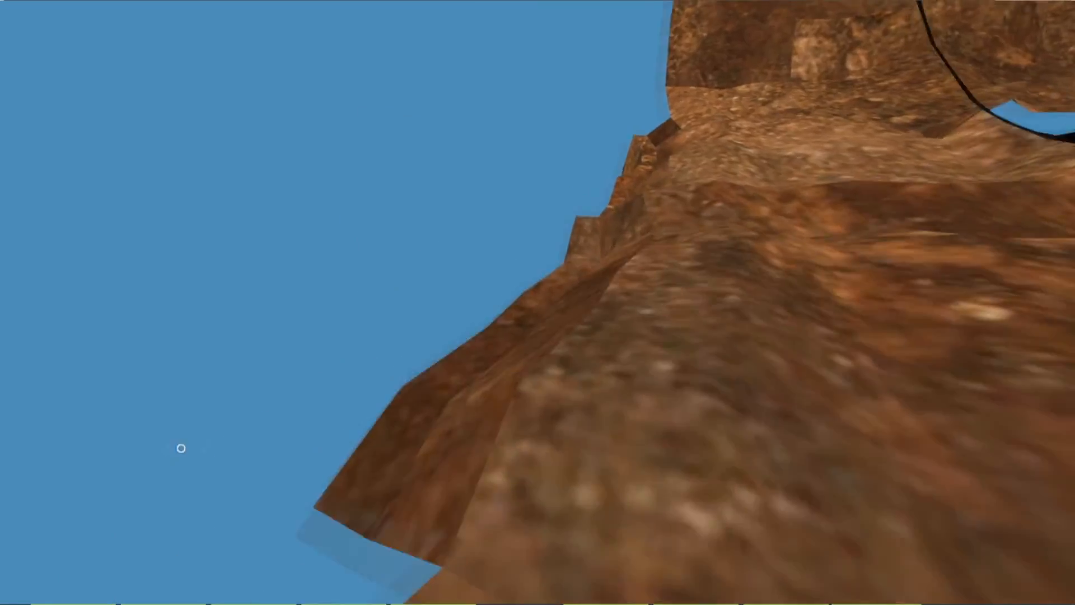
- Walk along the terrain's outer ledge and past the black pod in first person, inspecting the textured rock edges and walls
{"action": "key", "text": "w"}
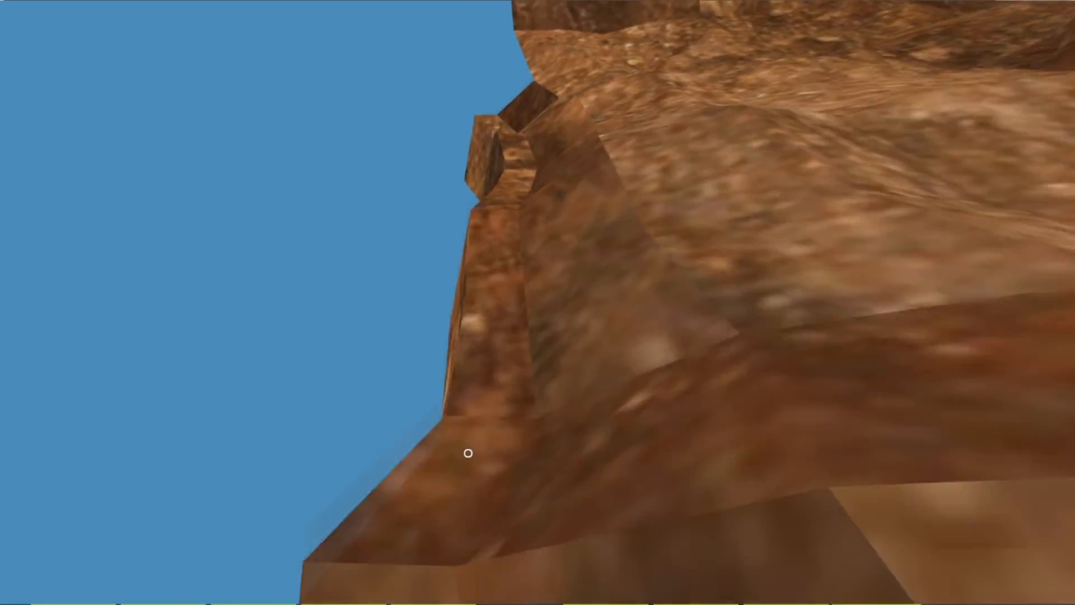
{"action": "key", "text": "w"}
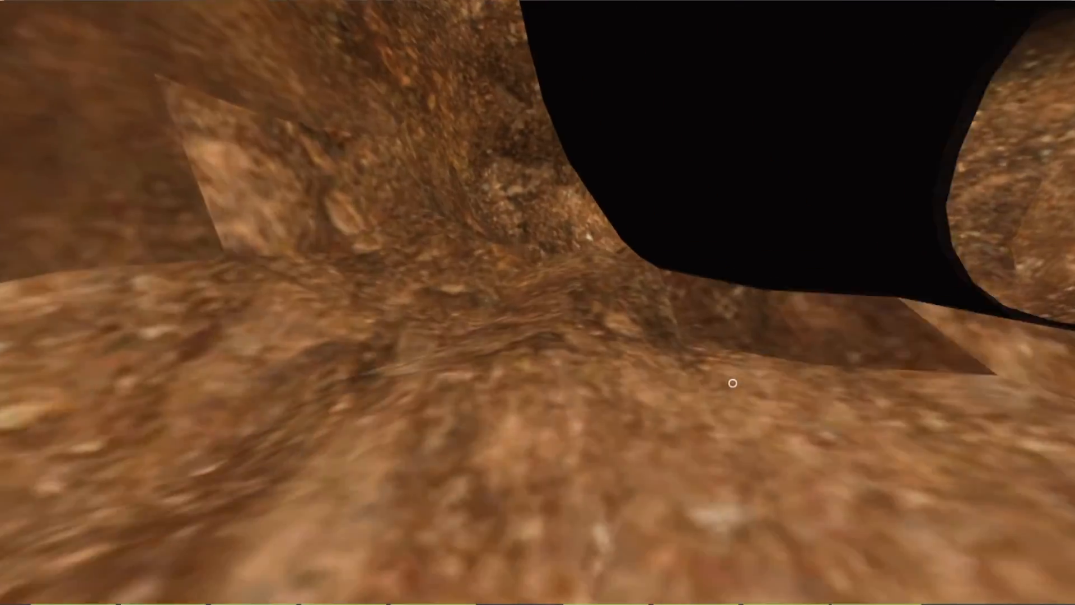
{"action": "key", "text": "w"}
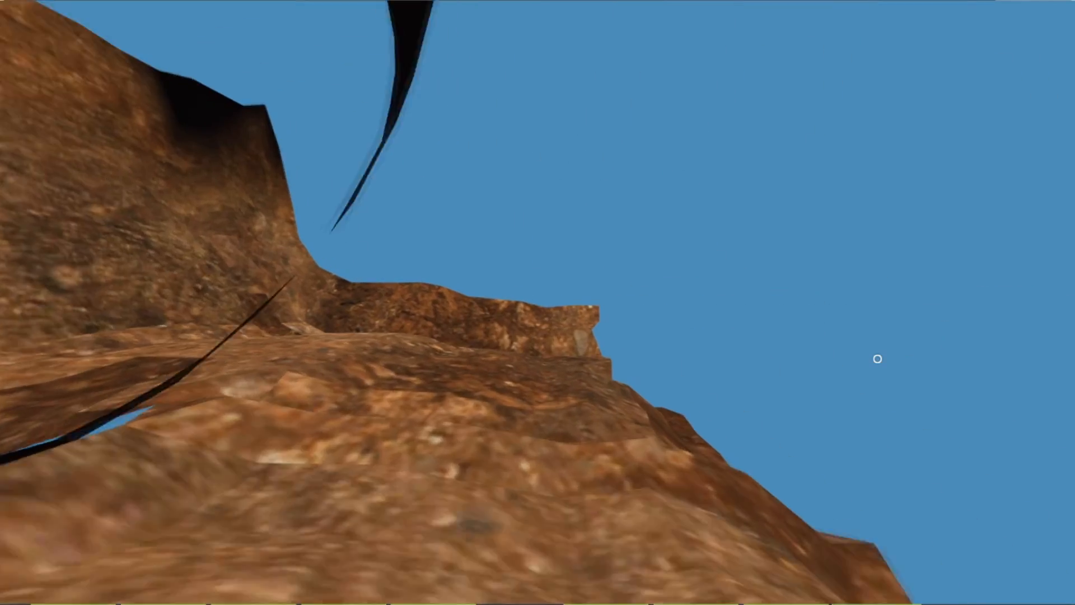
{"action": "key", "text": "w"}
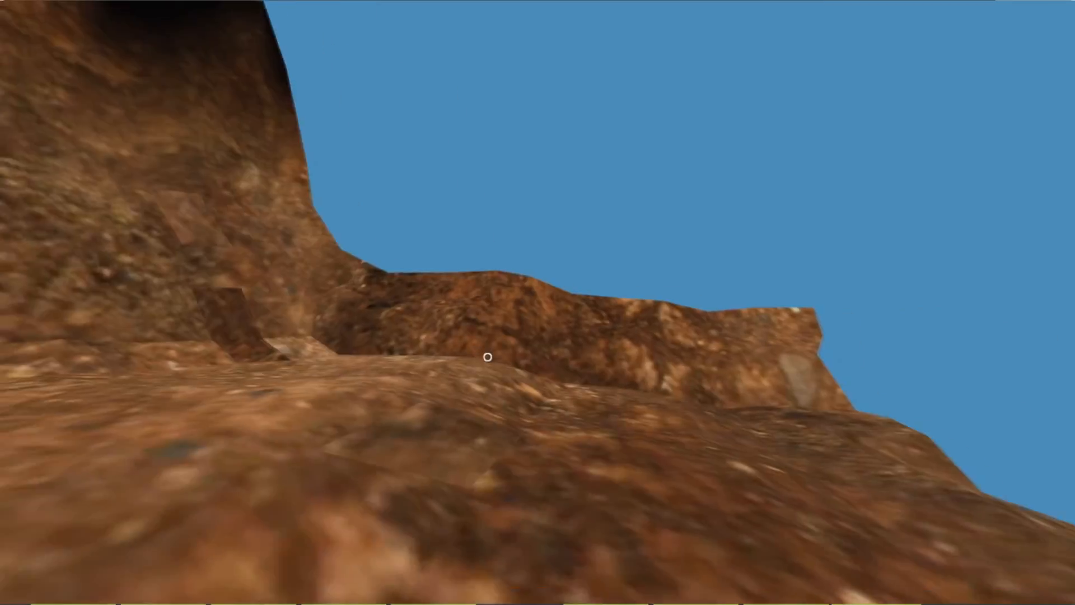
- Turn the avatar in third-person view to face the rock wall beside the pod, and make it bow with /bow
{"action": "scroll", "coordinate": [487, 357], "scroll_direction": "down", "scroll_amount": 5}
{"action": "key", "text": "d"}
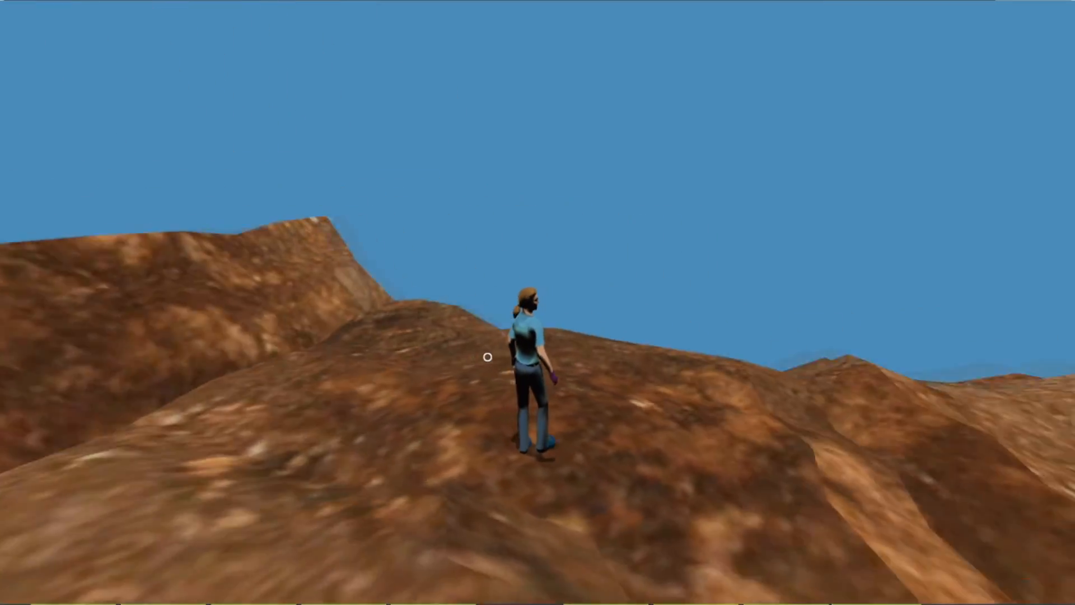
{"action": "key", "text": "d"}
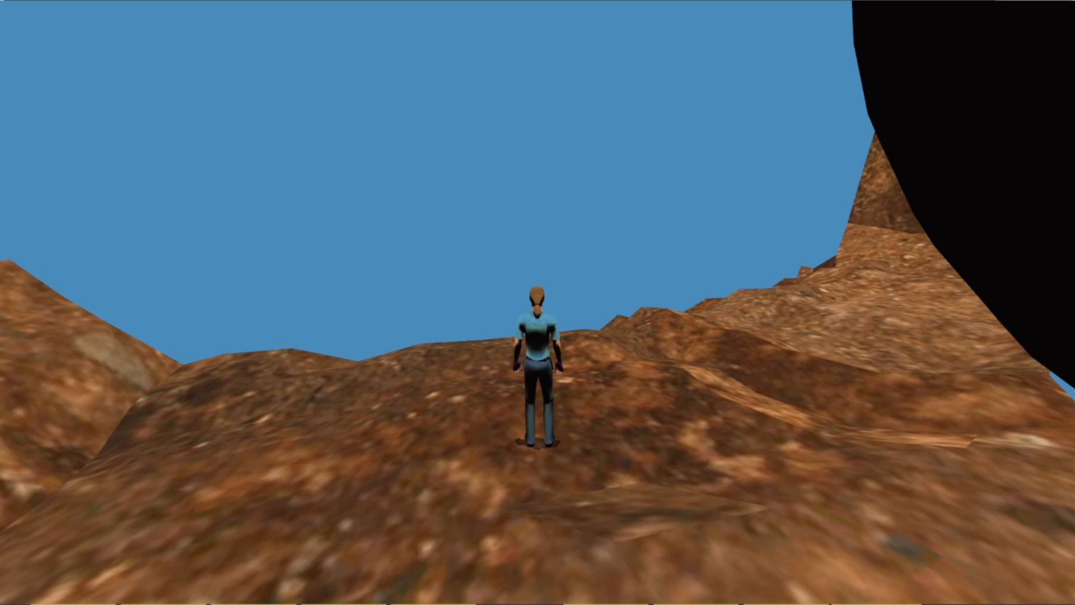
{"action": "key", "text": "d"}
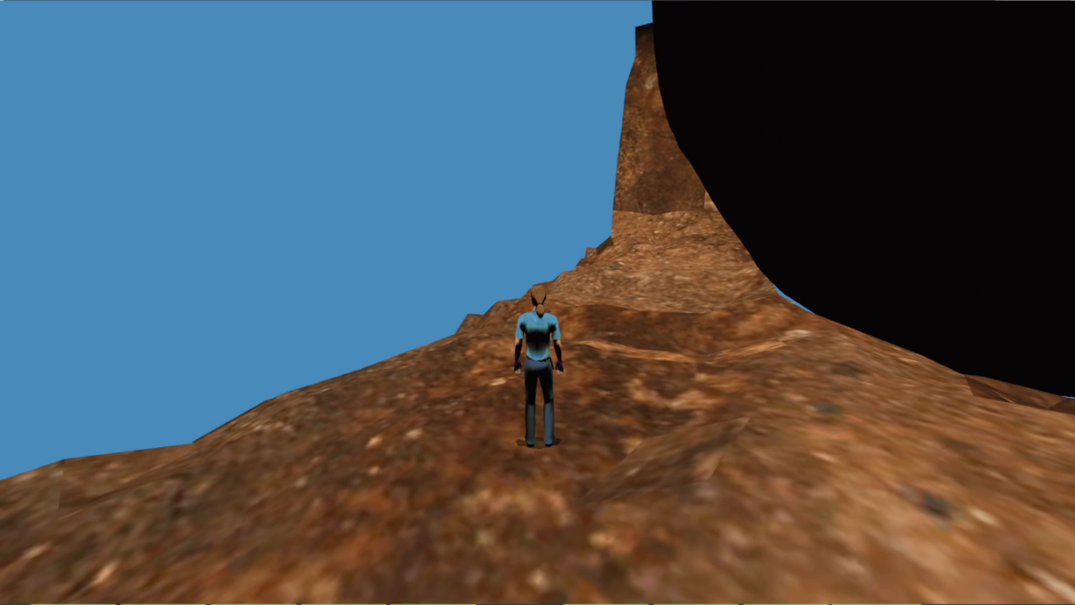
{"action": "key", "text": "d"}
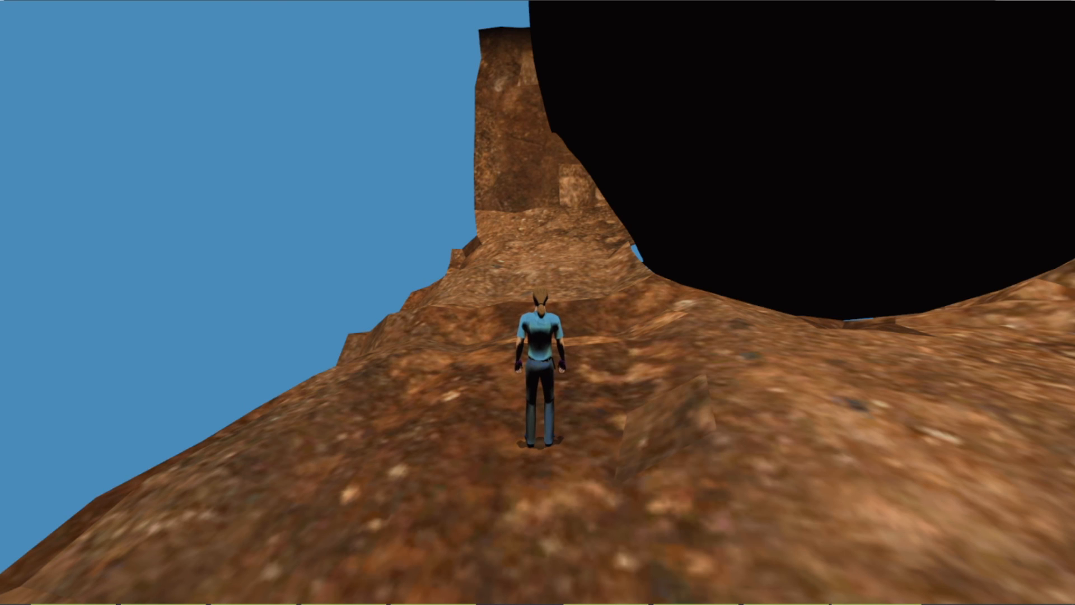
{"action": "type", "text": "/bow"}
{"action": "key", "text": "Return"}
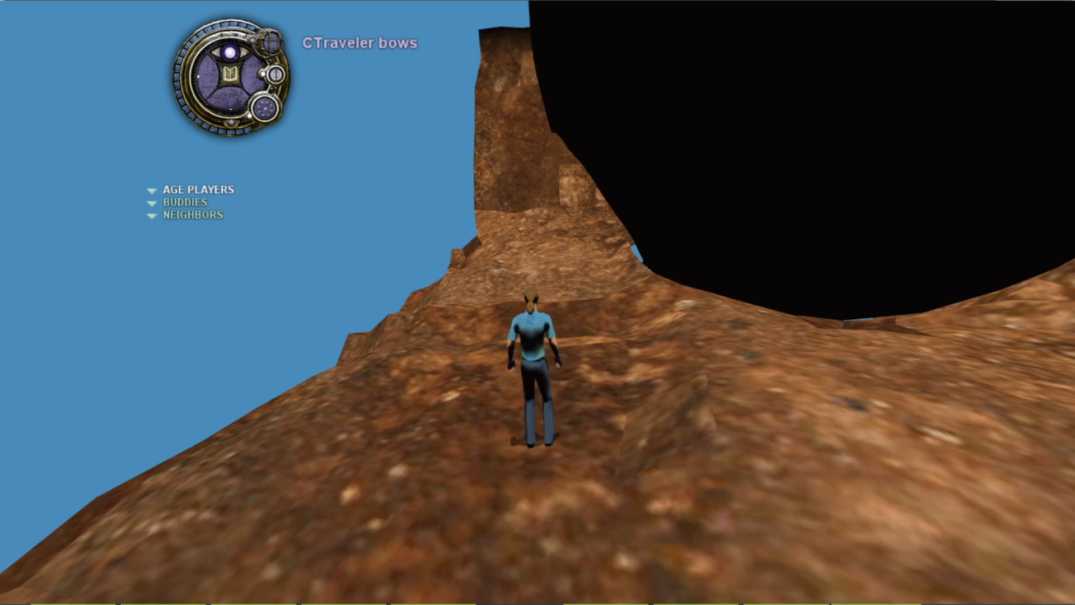